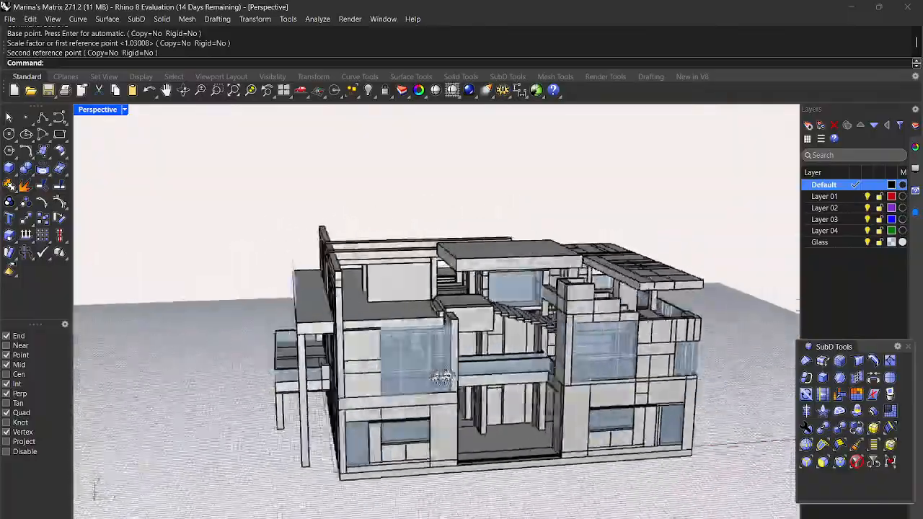
Step: Orbit around the house to view its sides, front and a corner
right_drag(542, 386, 677, 377)
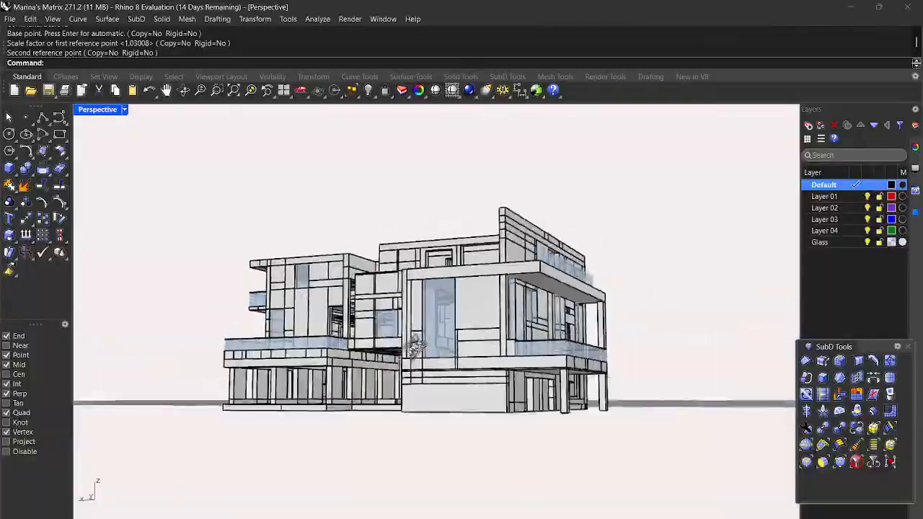
right_drag(527, 370, 565, 365)
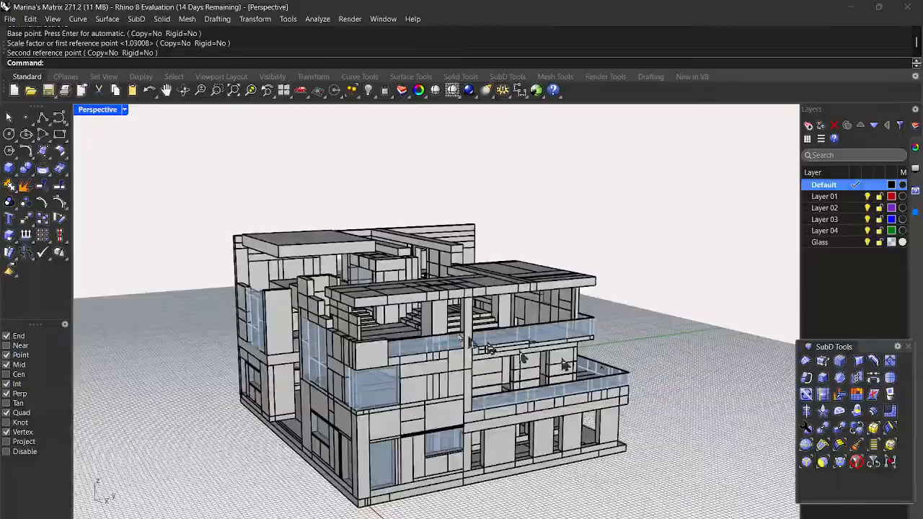
scroll(289, 304, up, 8)
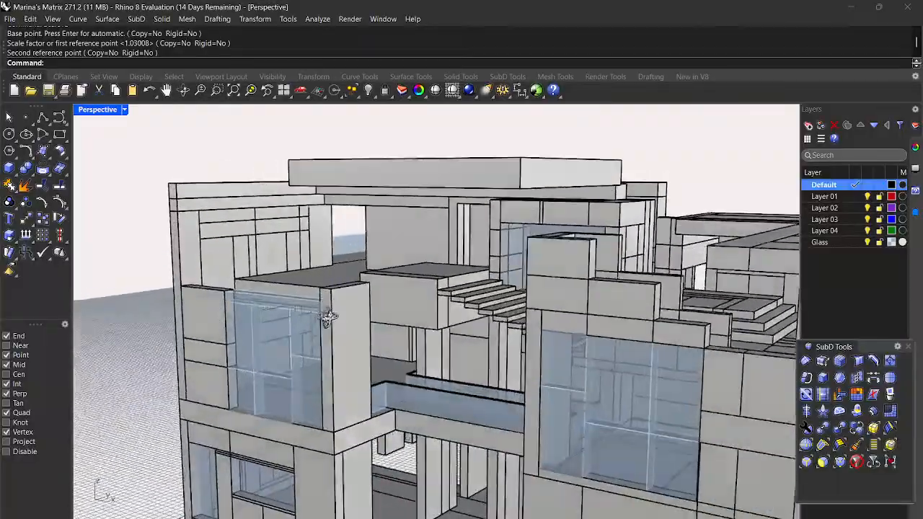
scroll(325, 314, down, 5)
right_drag(345, 320, 628, 324)
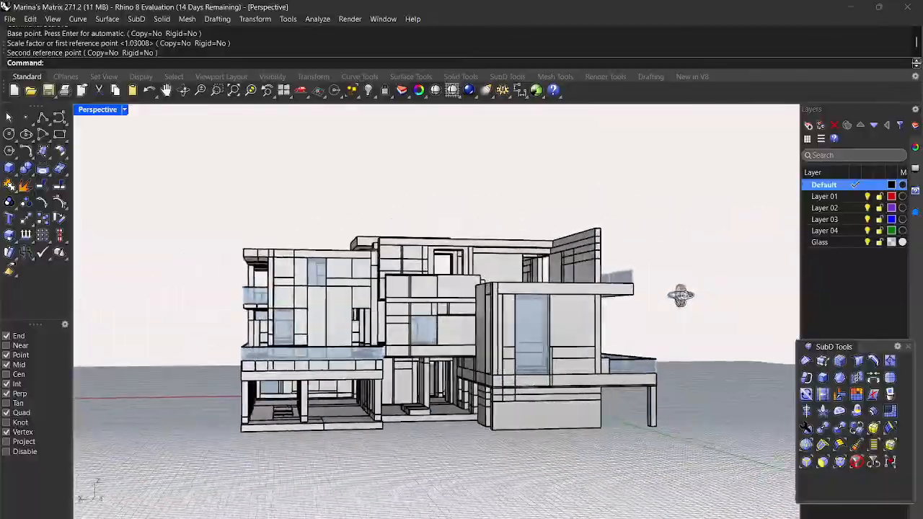
right_drag(548, 319, 341, 318)
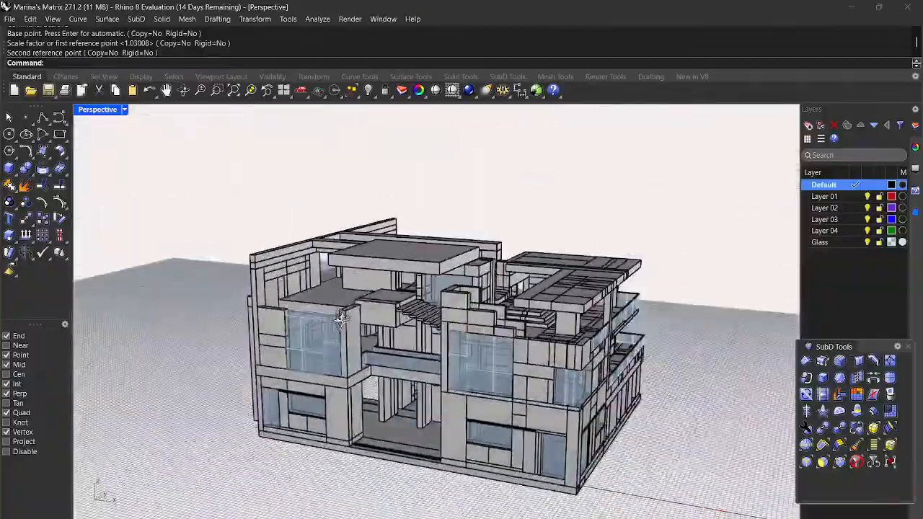
right_drag(463, 323, 442, 304)
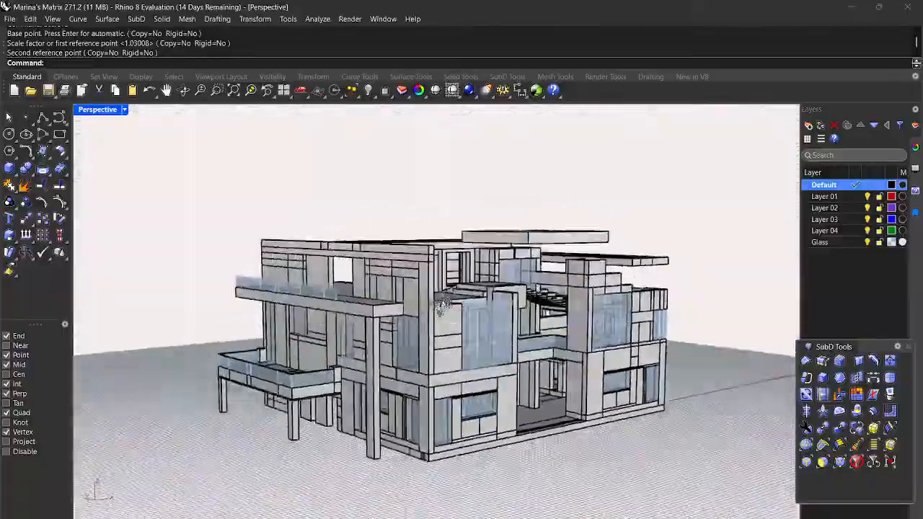
right_drag(353, 292, 308, 309)
scroll(299, 329, up, 3)
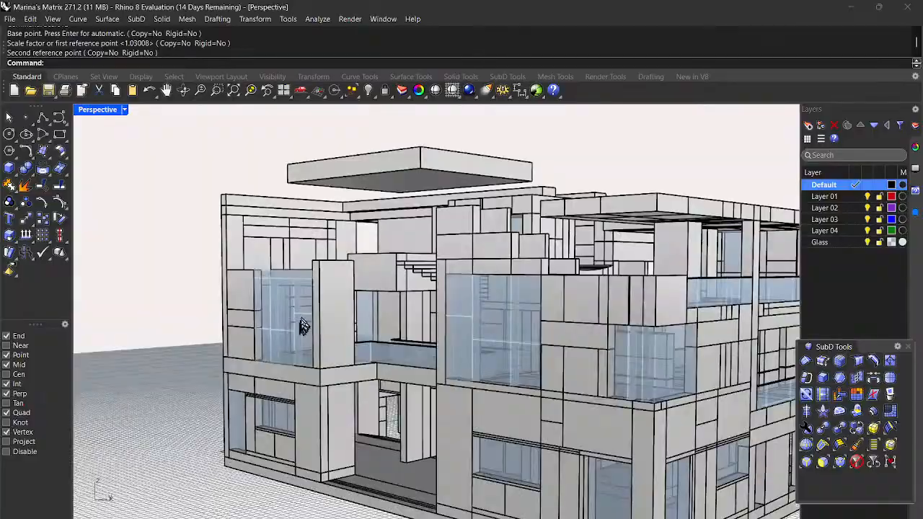
scroll(303, 325, down, 5)
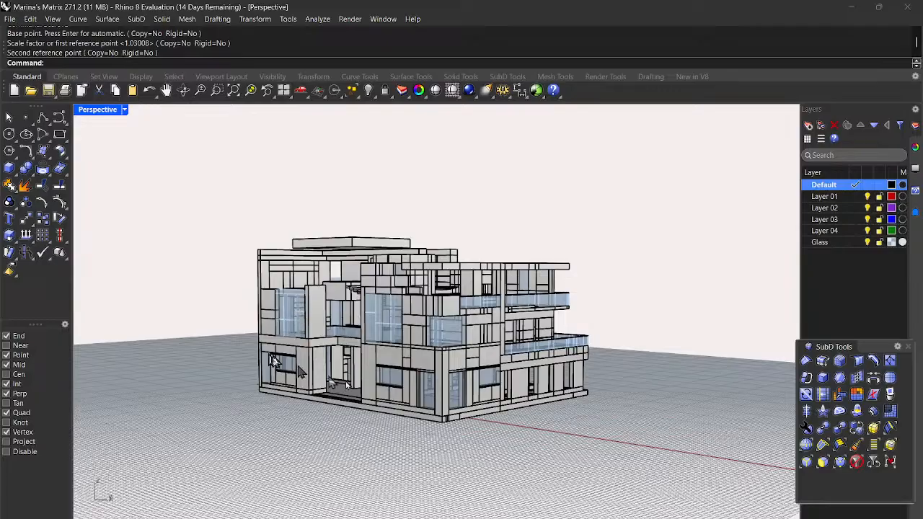
scroll(339, 403, up, 4)
scroll(336, 380, up, 8)
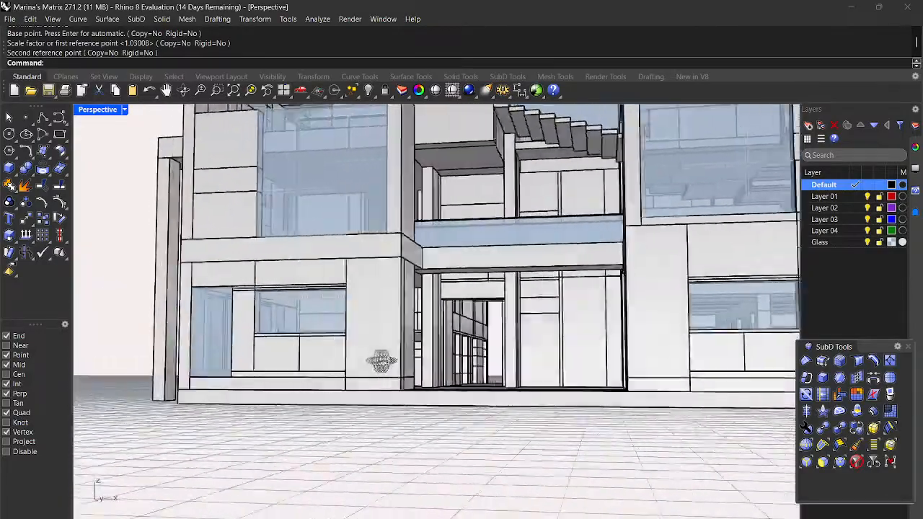
Step: Orbit to high aerial and lower frontal views of the house, zooming in and out
right_drag(381, 361, 395, 380)
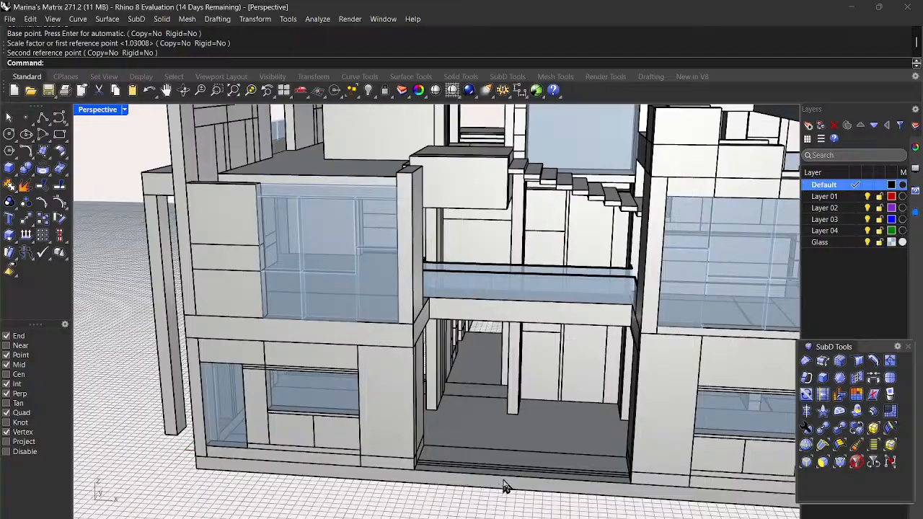
scroll(429, 346, down, 3)
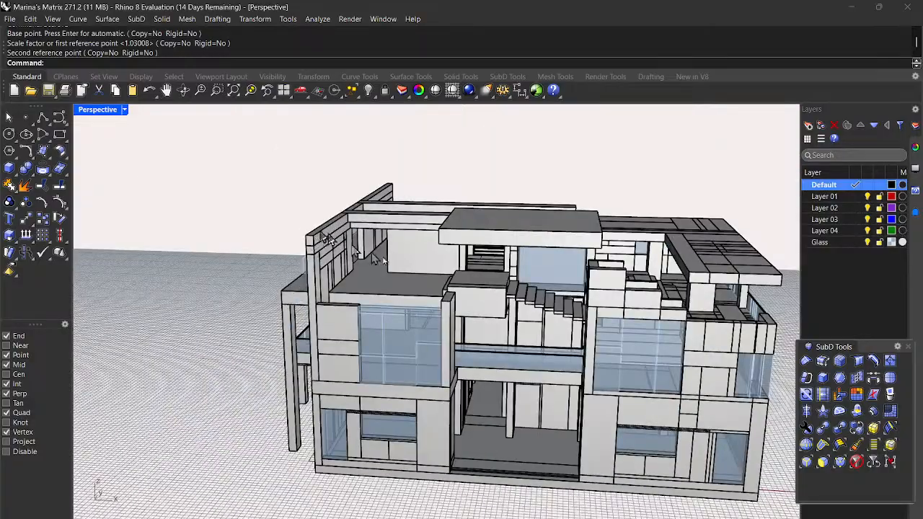
right_drag(422, 372, 349, 372)
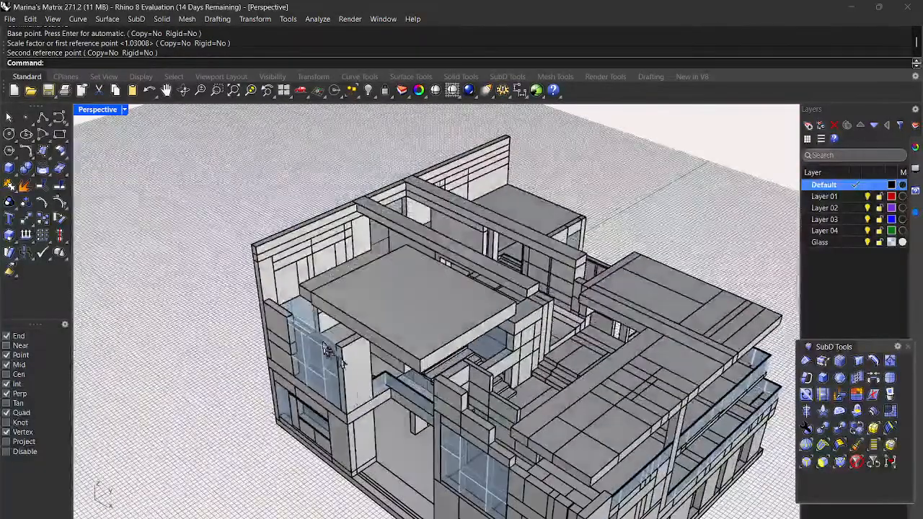
scroll(316, 334, up, 4)
scroll(315, 338, up, 2)
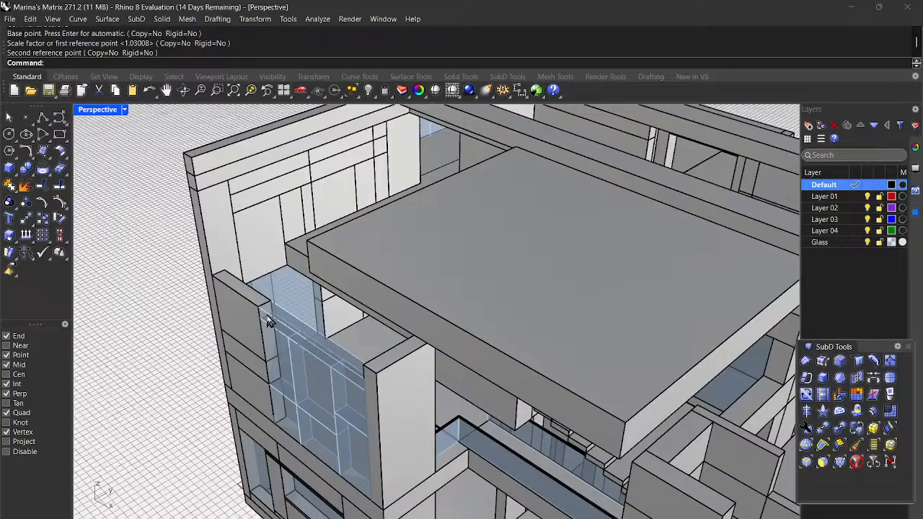
scroll(272, 317, down, 6)
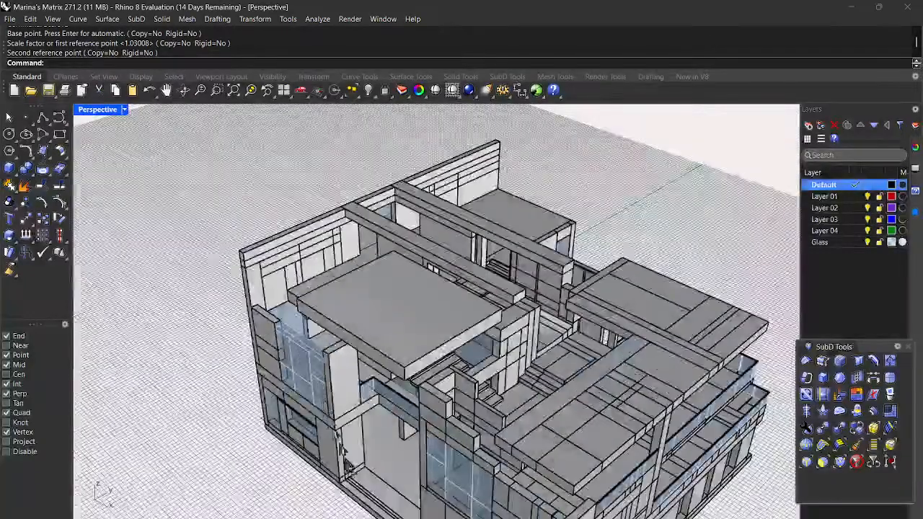
right_drag(343, 454, 388, 449)
scroll(387, 448, up, 8)
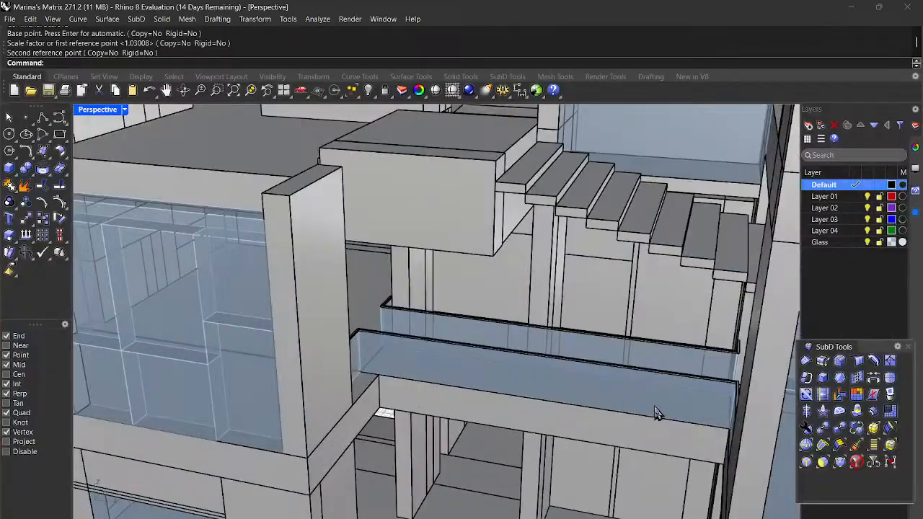
scroll(465, 377, down, 5)
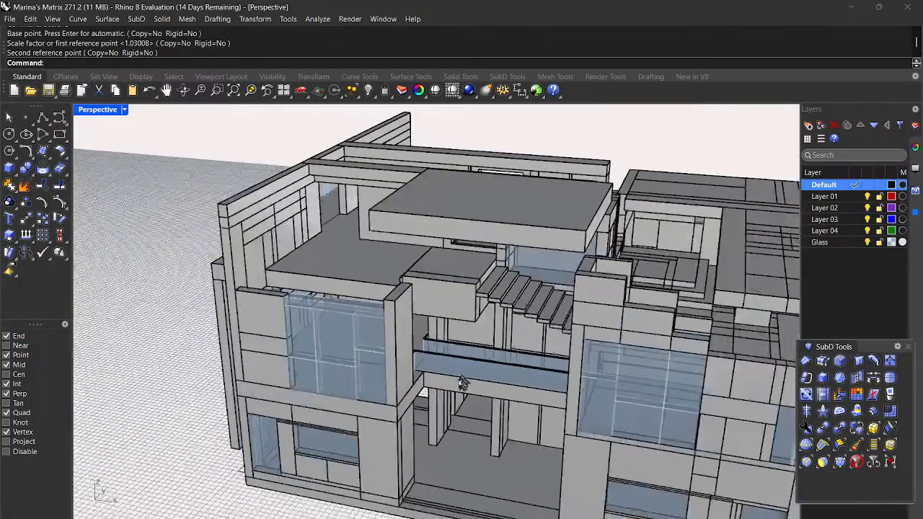
scroll(456, 395, up, 8)
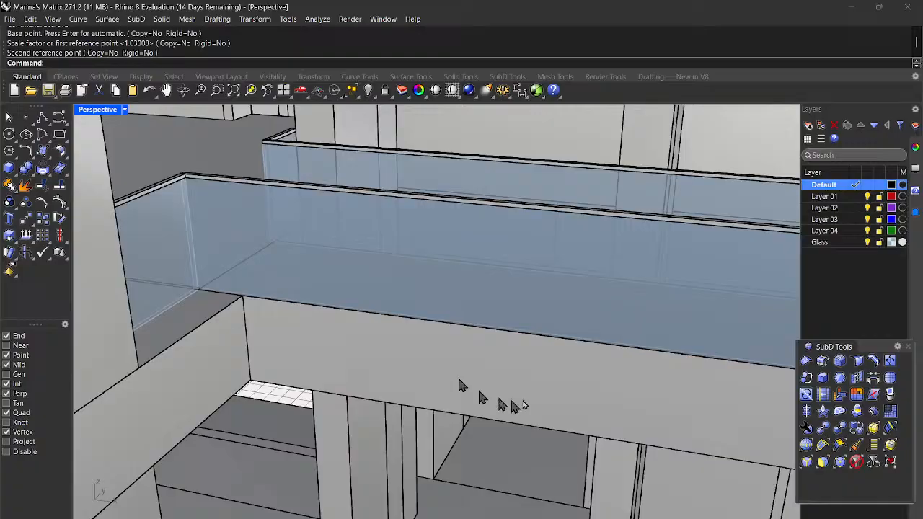
scroll(483, 387, down, 4)
scroll(331, 364, down, 5)
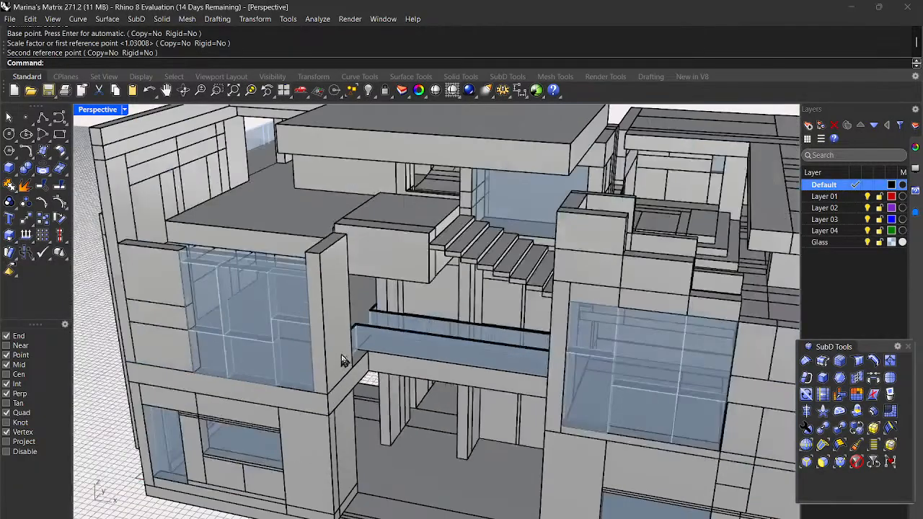
scroll(364, 365, down, 3)
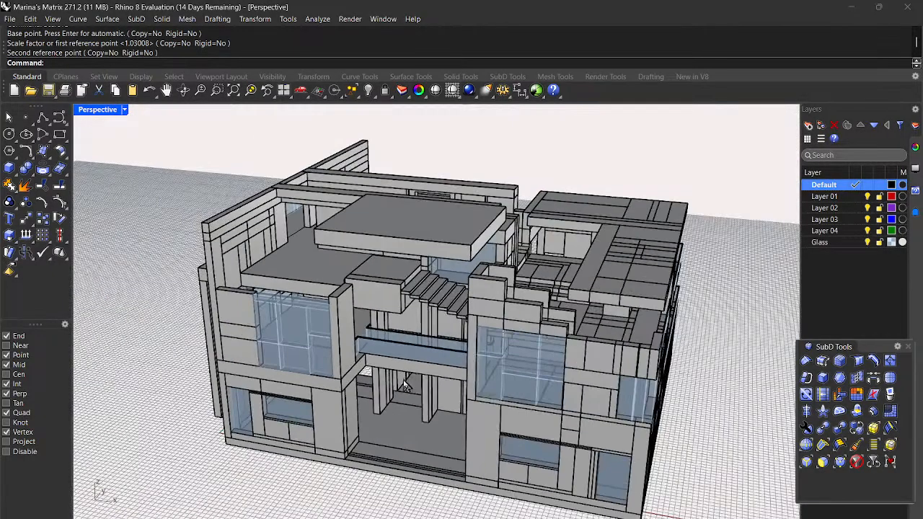
scroll(411, 382, down, 2)
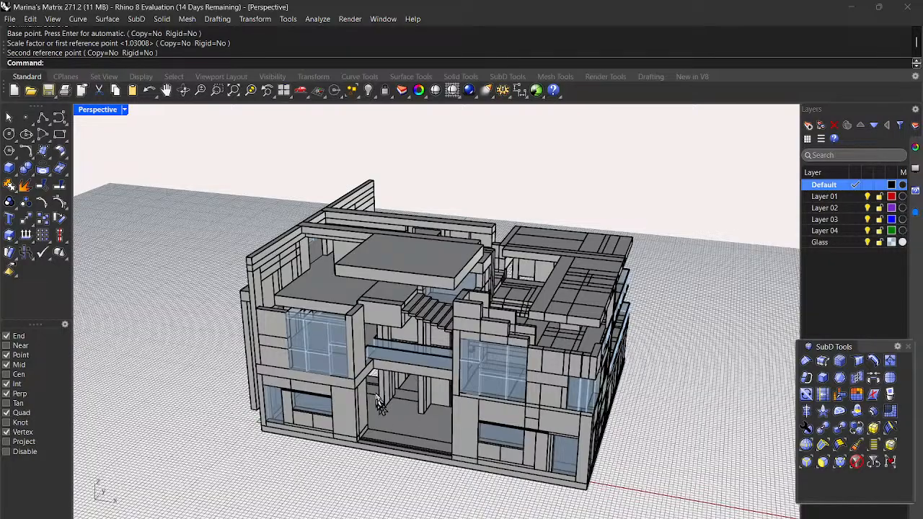
scroll(381, 400, up, 3)
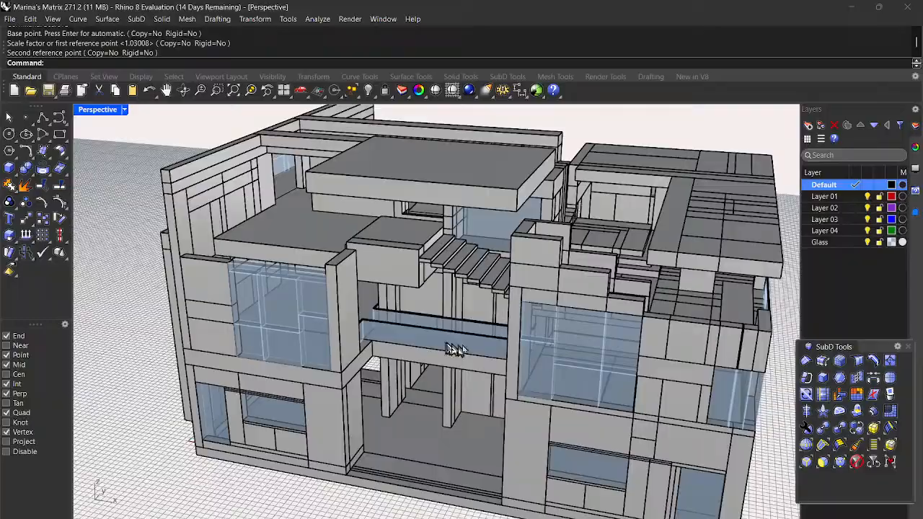
scroll(429, 384, down, 4)
Step: Orbit low past the building's right side and front to its left corner from above
right_drag(653, 472, 713, 408)
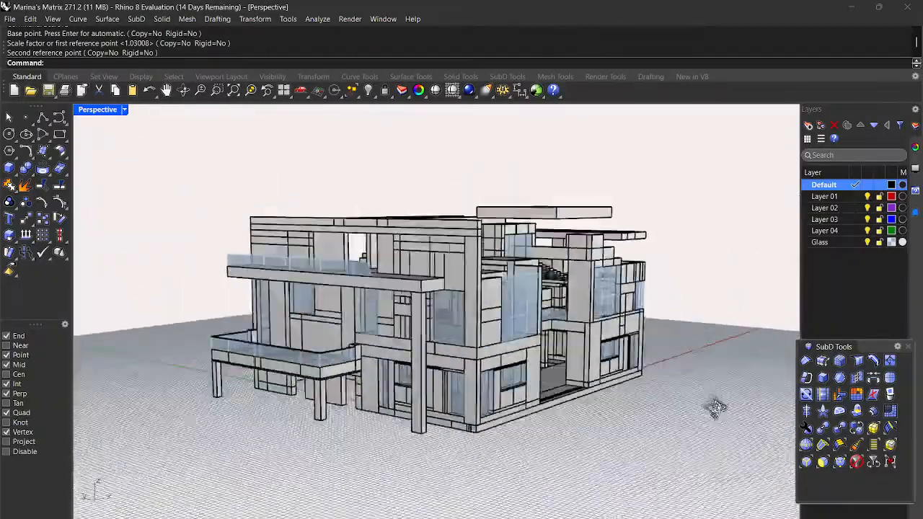
scroll(564, 354, up, 10)
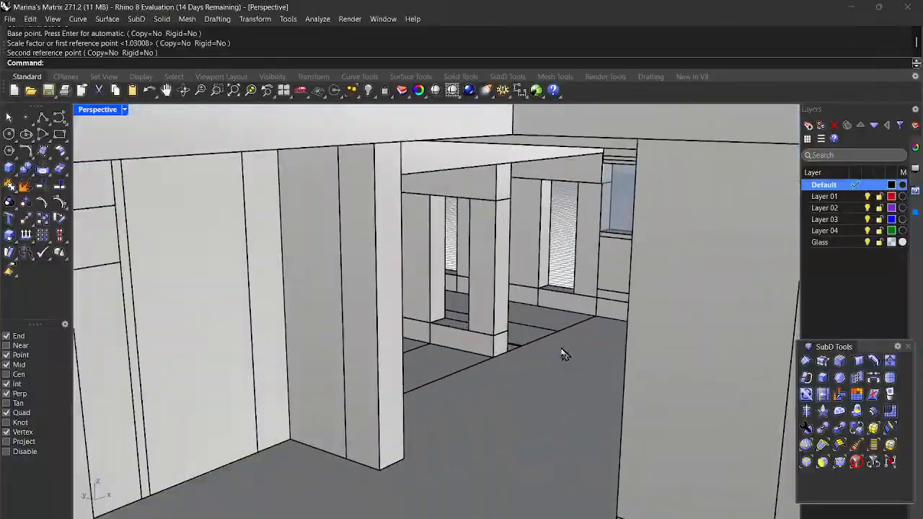
scroll(563, 353, down, 8)
right_drag(395, 374, 461, 357)
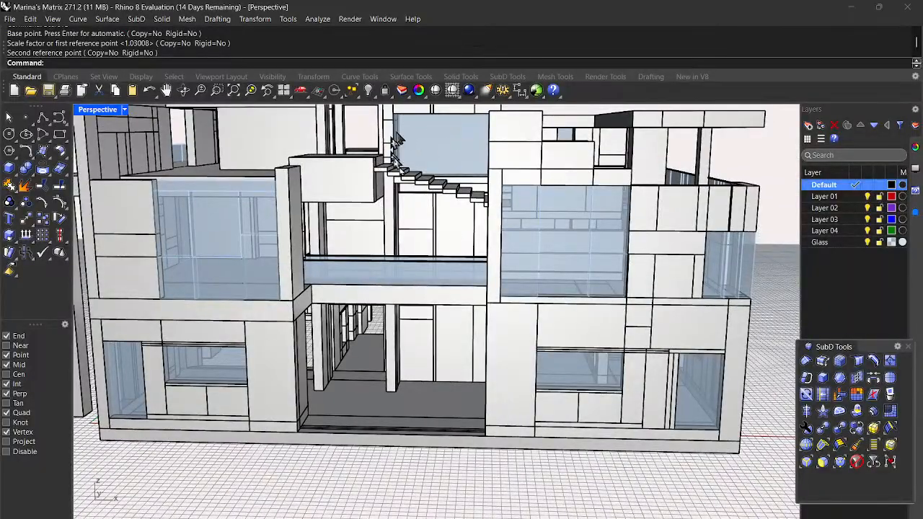
scroll(422, 284, down, 5)
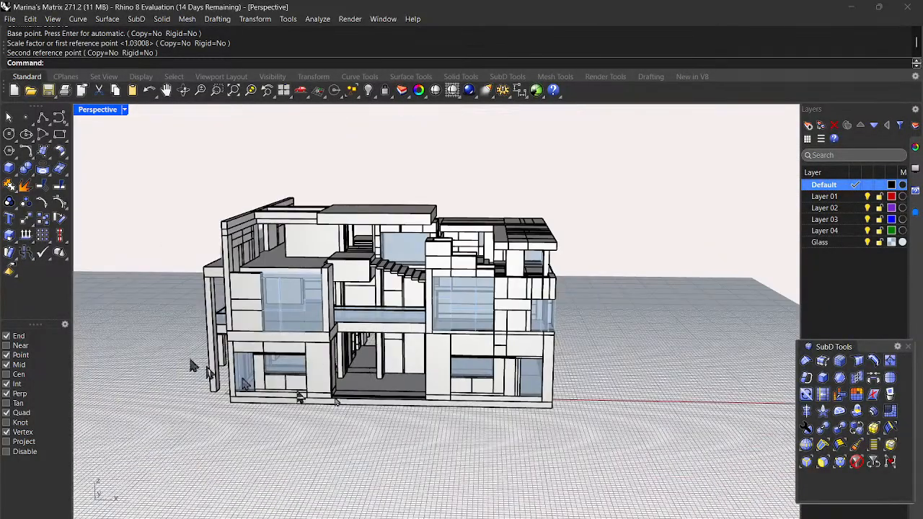
scroll(258, 356, up, 5)
right_drag(257, 356, 593, 348)
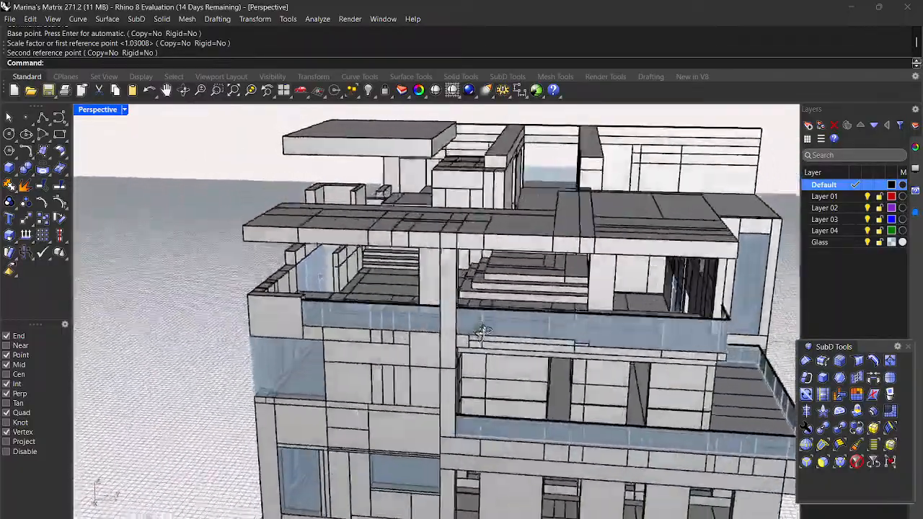
Step: Tilt the view down onto the roof and top-floor walls from several angles
right_drag(482, 332, 448, 331)
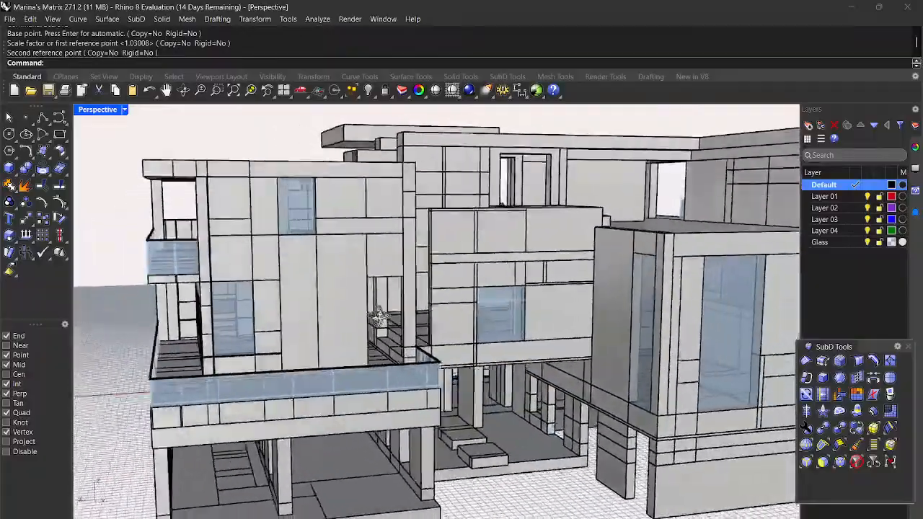
right_drag(378, 317, 627, 326)
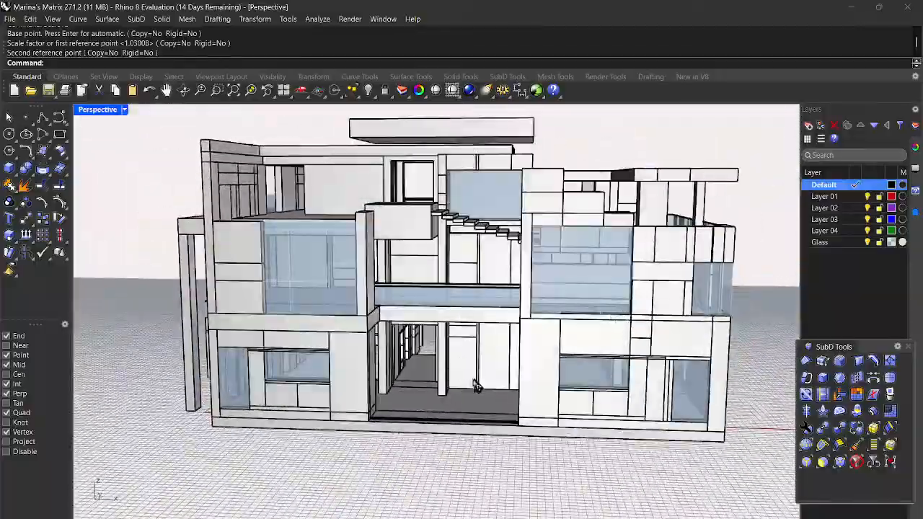
mouse_move(482, 406)
right_down()
mouse_move(490, 402)
mouse_move(476, 398)
mouse_move(475, 408)
right_up()
right_drag(420, 393, 451, 396)
right_drag(294, 407, 415, 448)
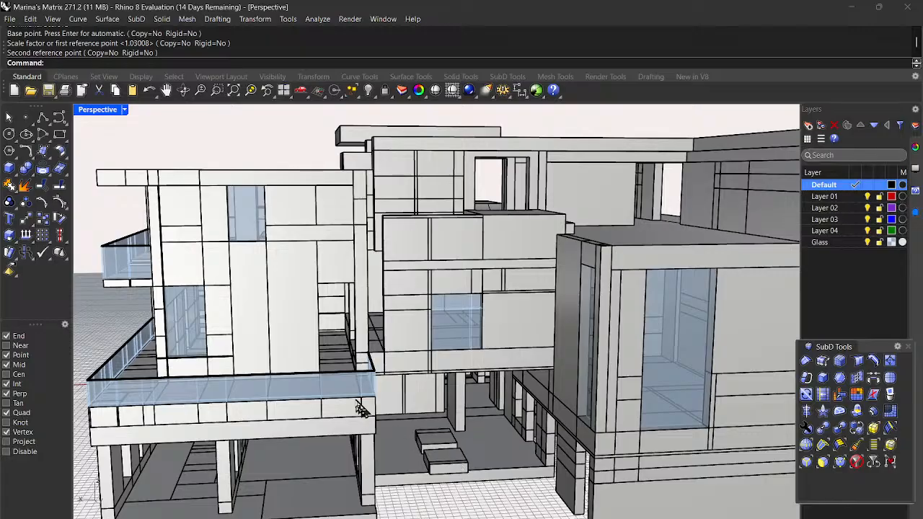
scroll(361, 409, down, 5)
scroll(430, 430, up, 3)
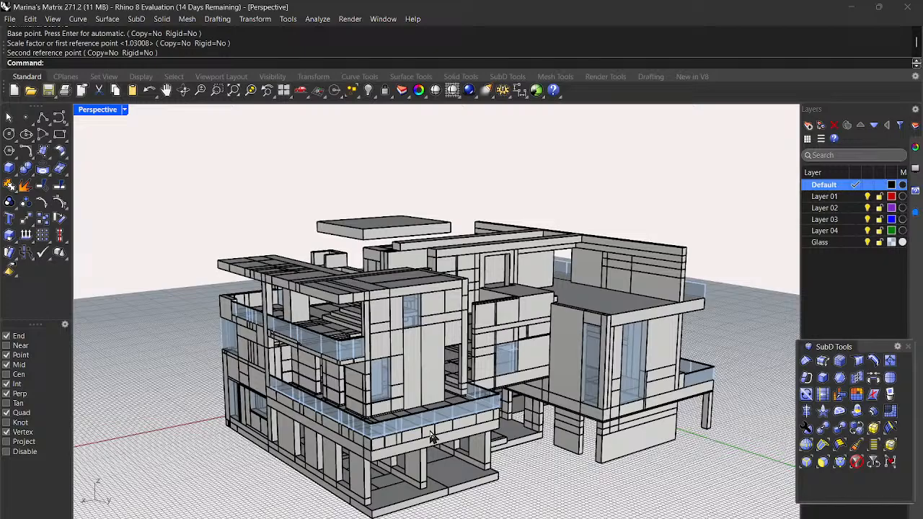
right_drag(505, 387, 496, 413)
scroll(444, 257, up, 3)
right_drag(502, 286, 520, 281)
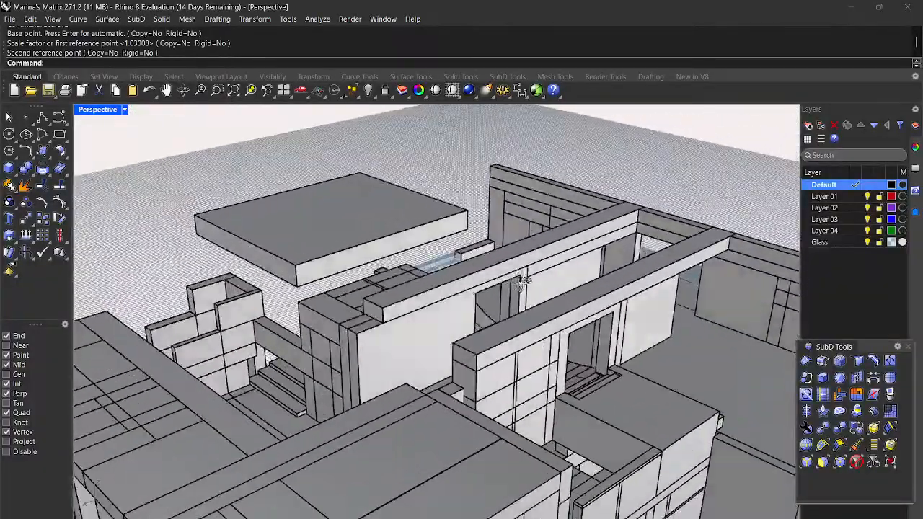
Step: Stretch the long roof beam leftward with Scale1D, from its right end, to the wall's end
click(517, 261)
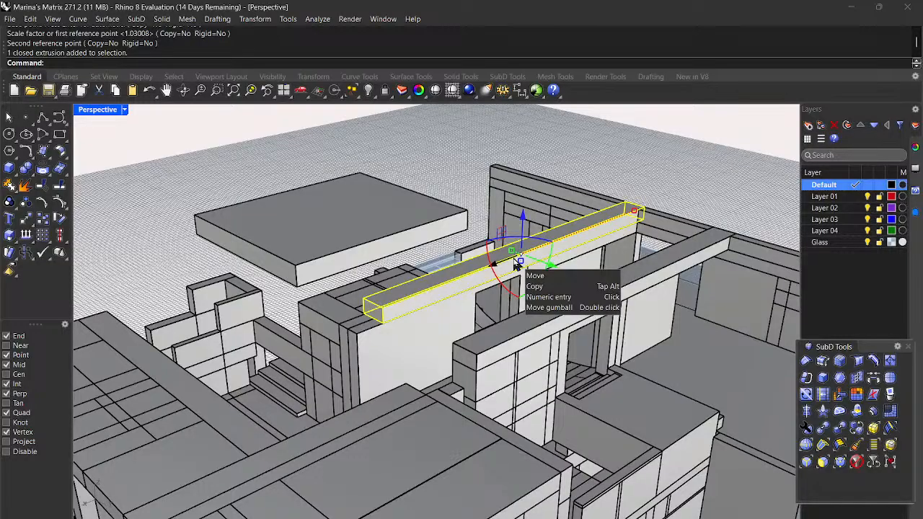
text(Scale1D)
key(Return)
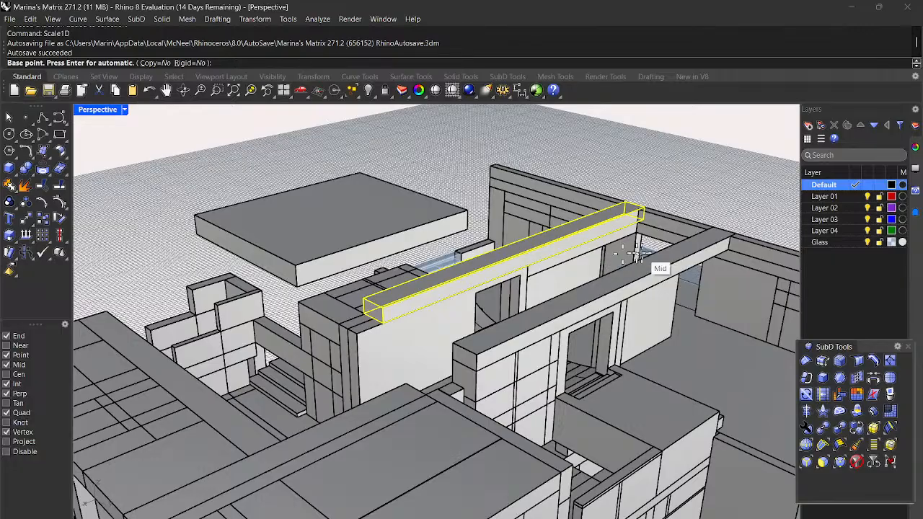
scroll(655, 263, up, 2)
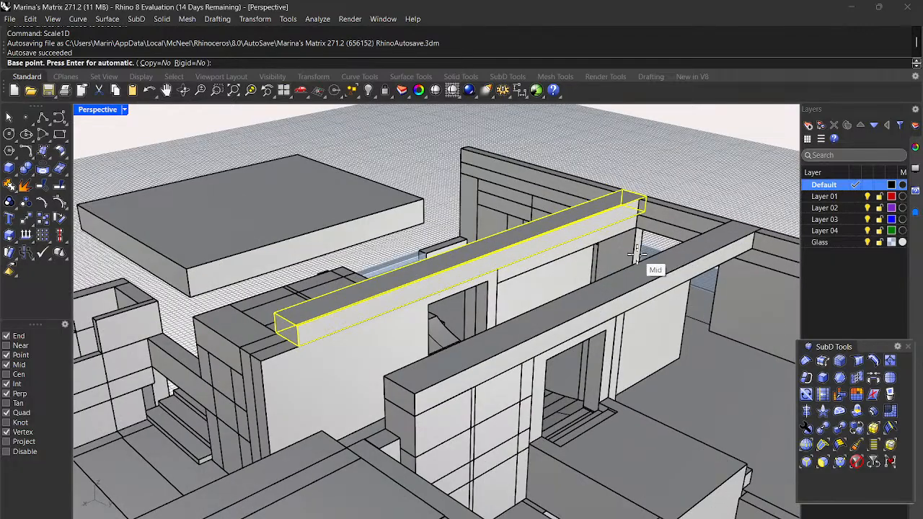
click(644, 214)
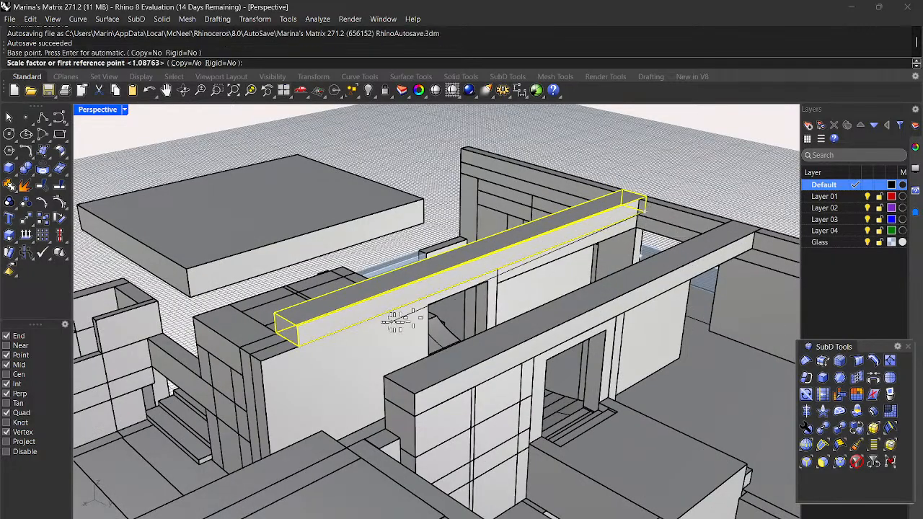
click(297, 348)
click(259, 361)
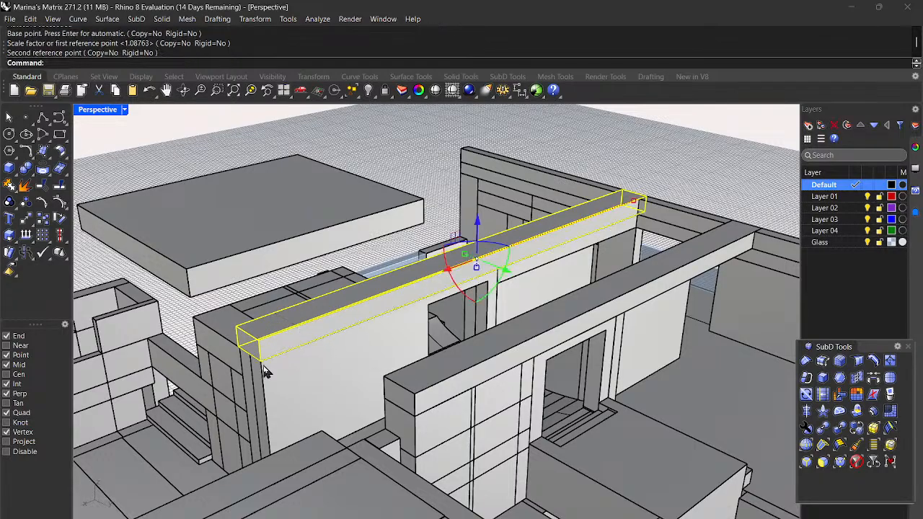
scroll(308, 368, down, 2)
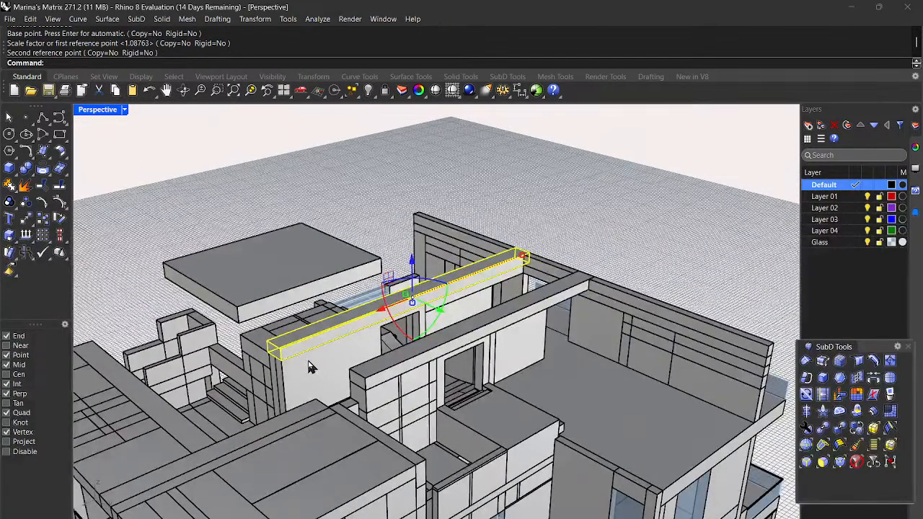
scroll(308, 368, down, 2)
click(599, 316)
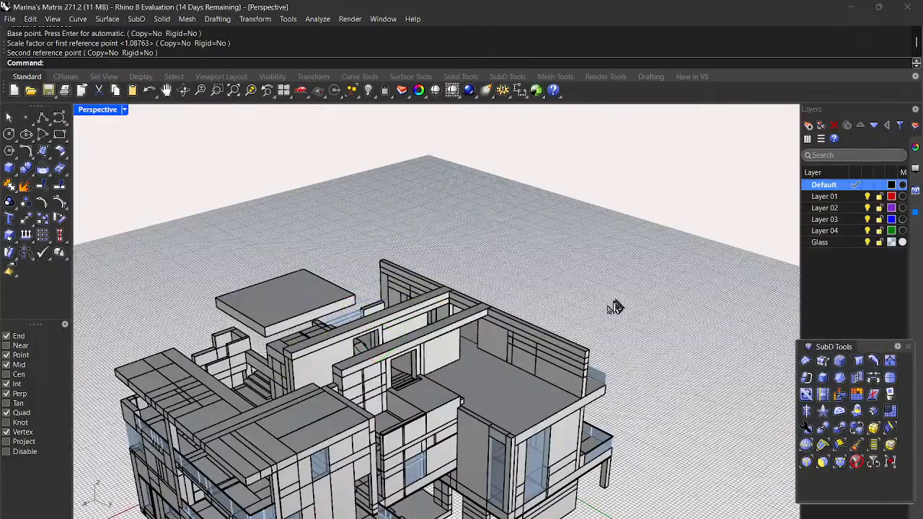
scroll(328, 367, up, 3)
Step: Orbit and zoom to a frontal close-up of the glazed upper block
right_drag(416, 375, 393, 369)
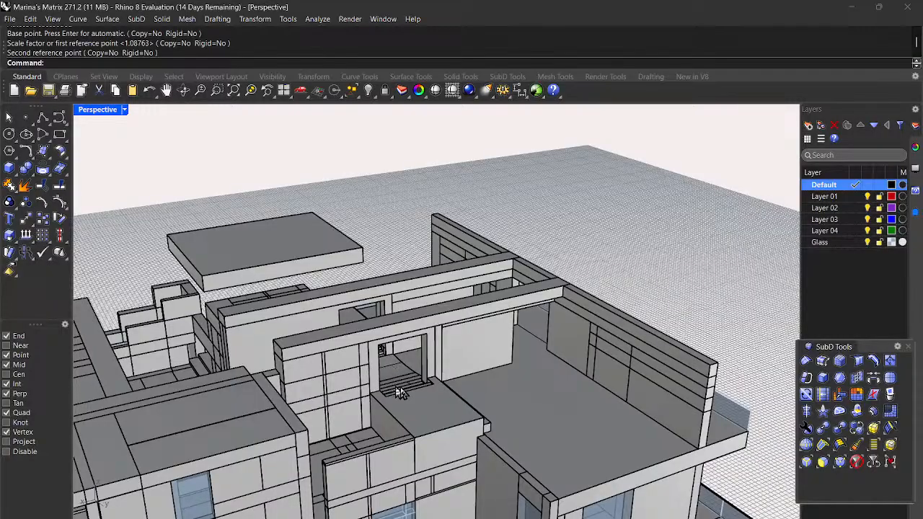
scroll(402, 392, down, 2)
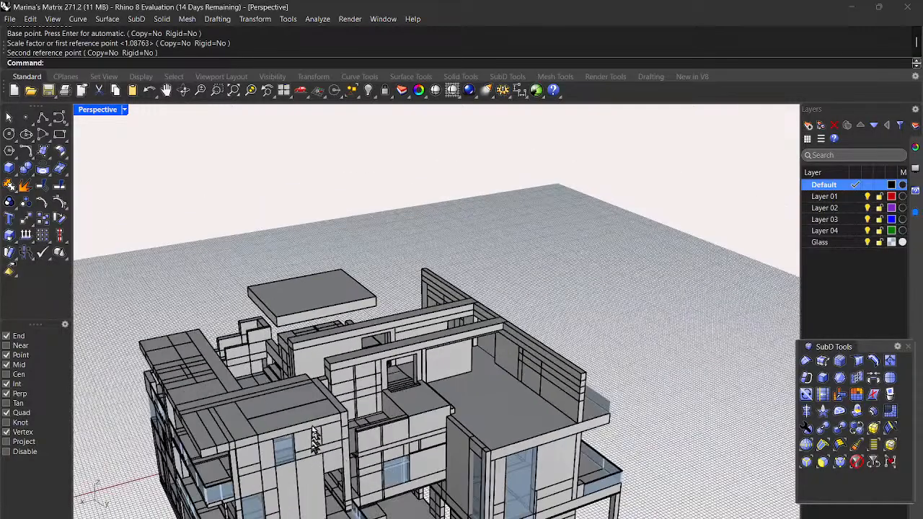
scroll(313, 444, down, 2)
scroll(312, 461, up, 5)
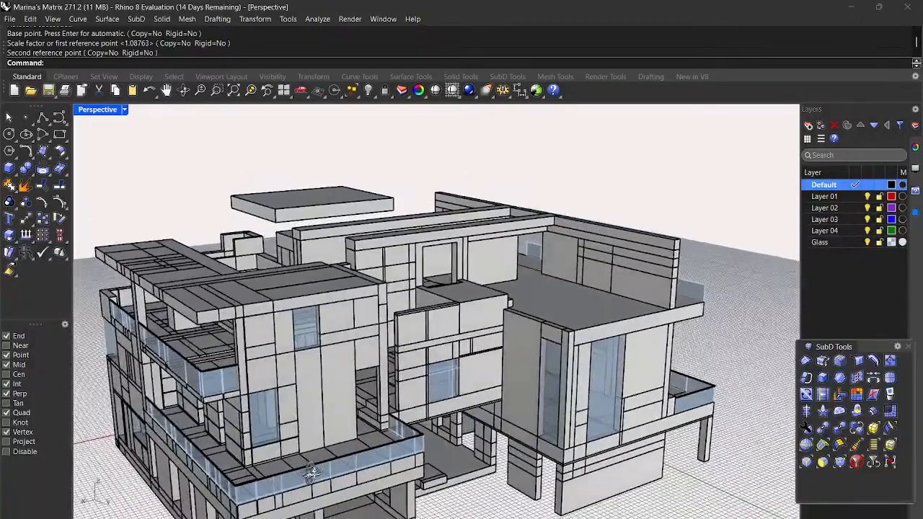
right_drag(313, 472, 458, 463)
scroll(510, 291, up, 8)
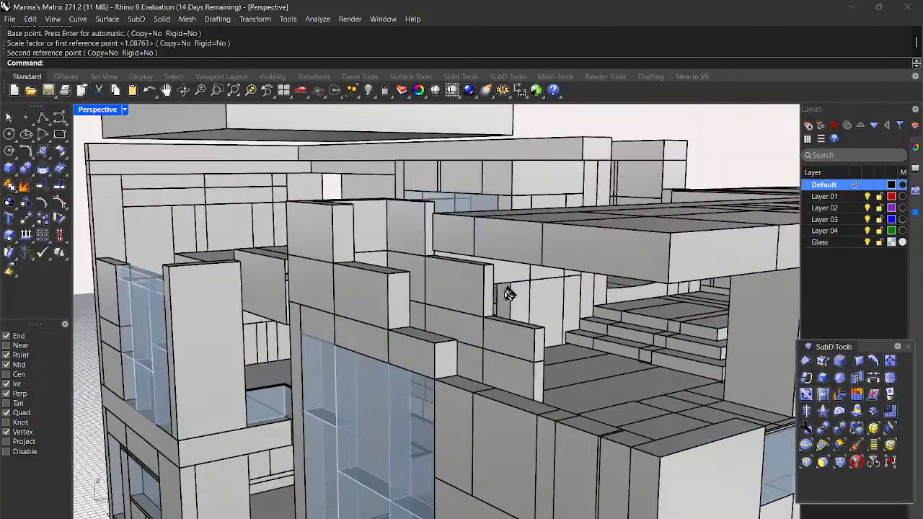
scroll(331, 357, down, 6)
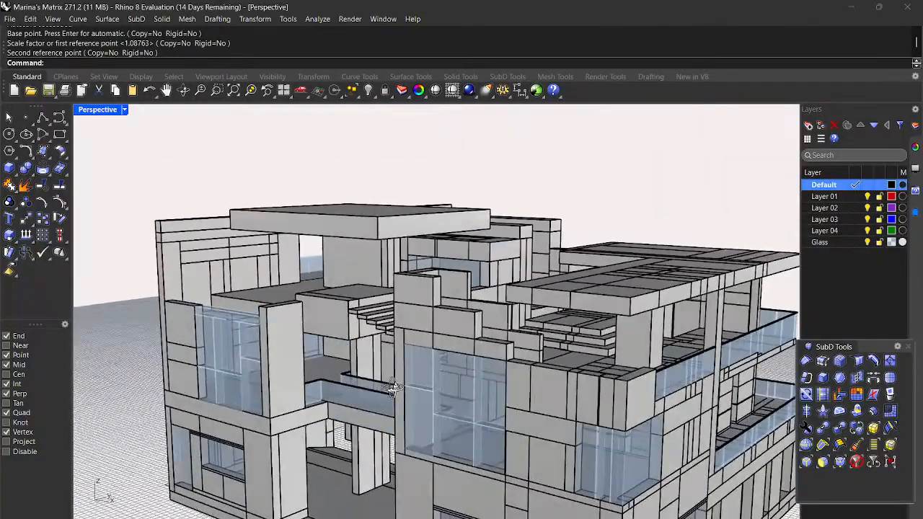
scroll(501, 377, up, 5)
scroll(458, 357, down, 4)
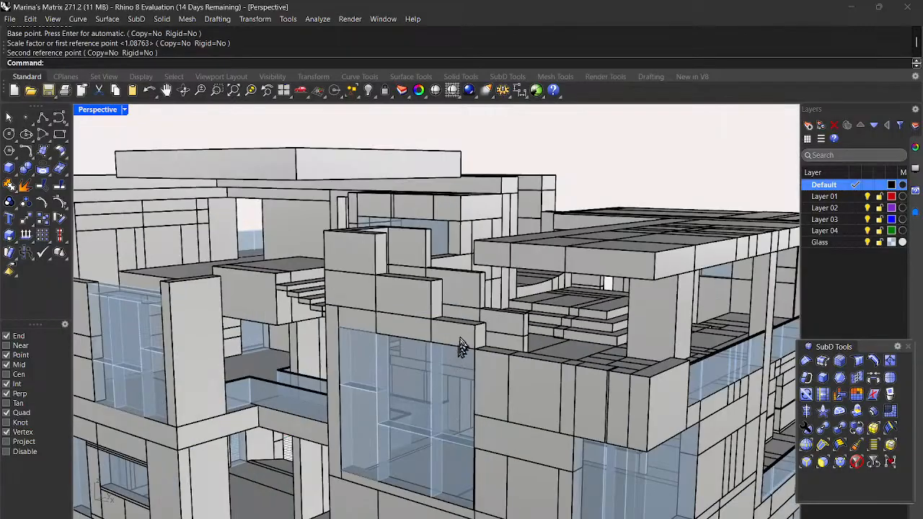
Step: Scale the small box above the glass panel from its corner to reach the neighbouring parapet
click(464, 339)
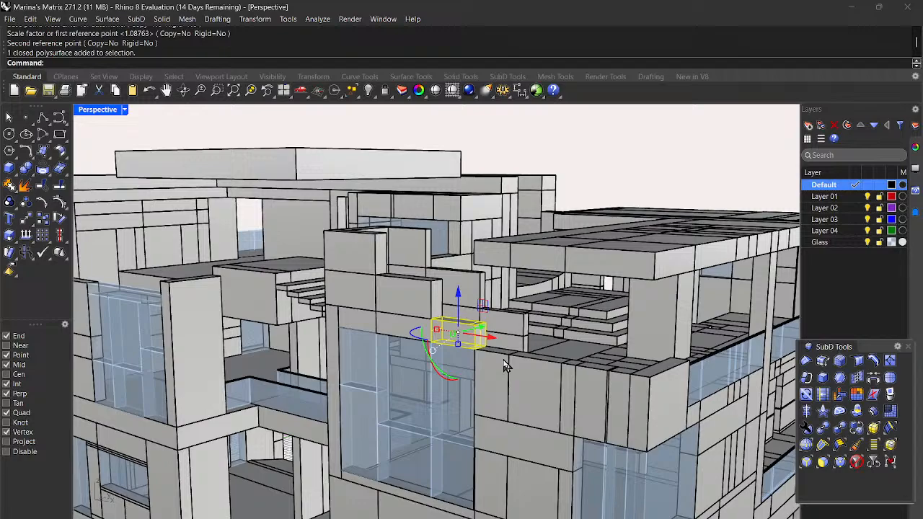
scroll(490, 369, up, 5)
scroll(486, 368, down, 8)
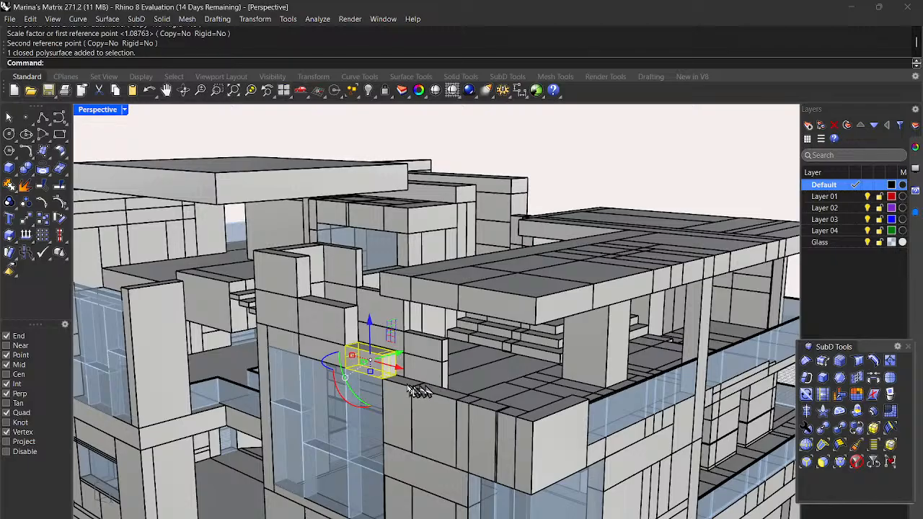
scroll(392, 386, up, 3)
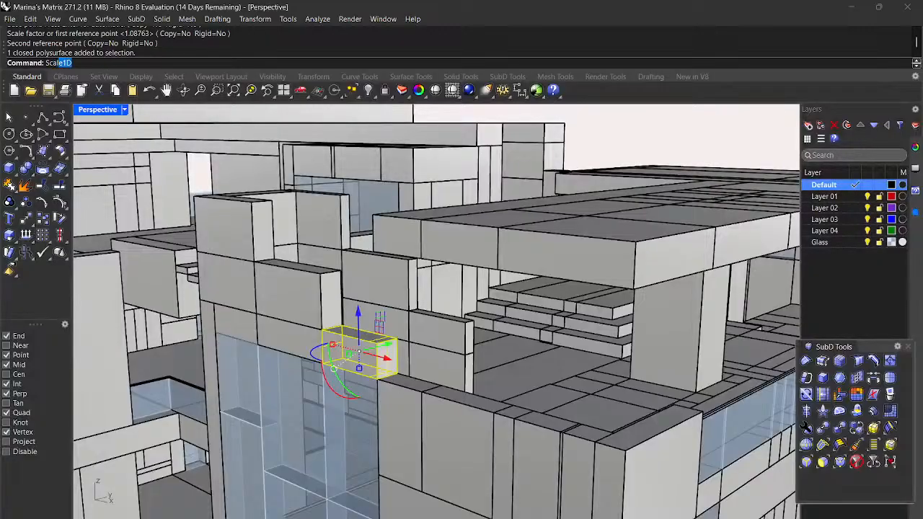
key(Return)
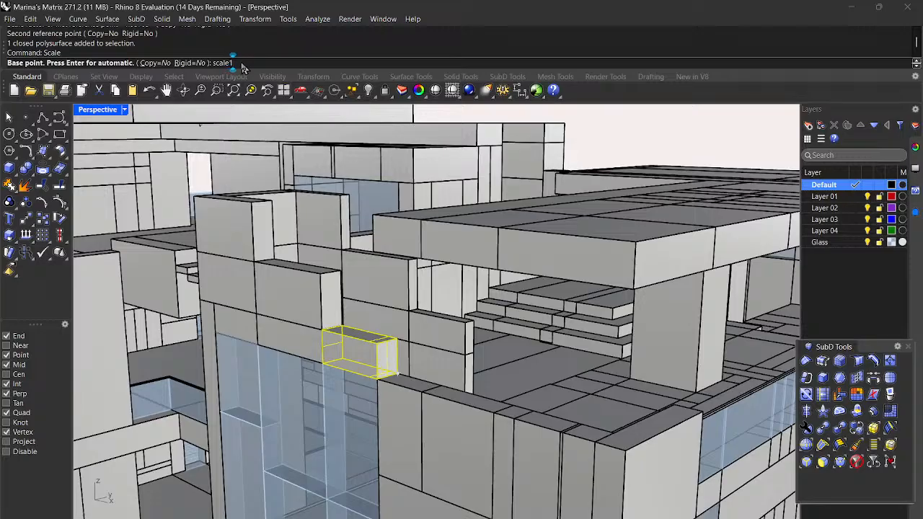
key(Return)
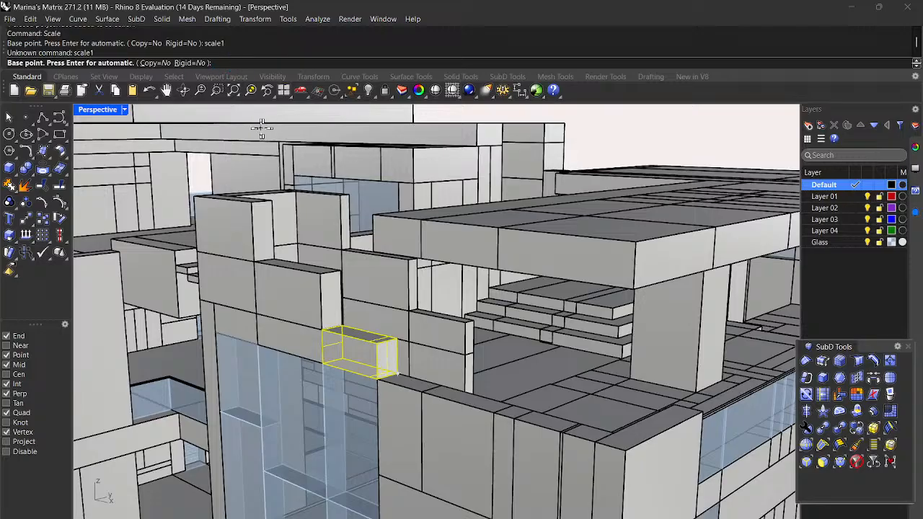
scroll(382, 378, up, 5)
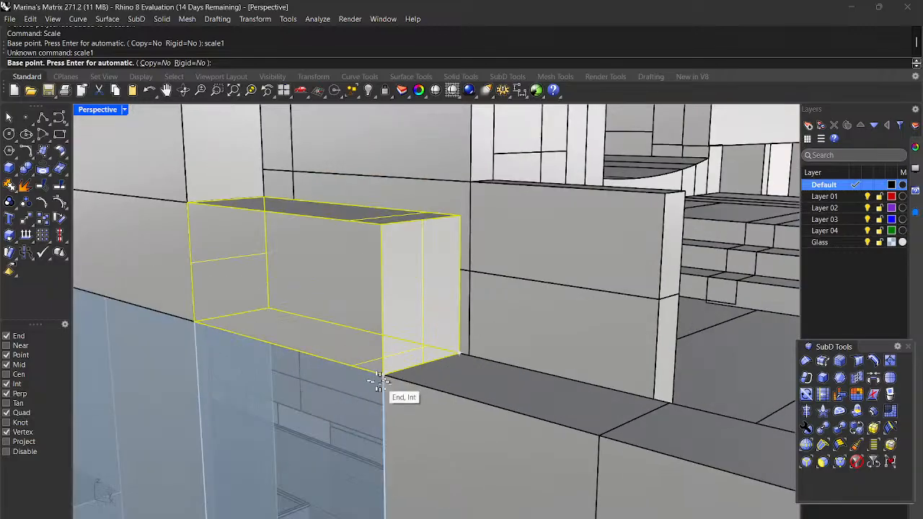
click(463, 351)
scroll(455, 351, down, 5)
scroll(621, 418, up, 5)
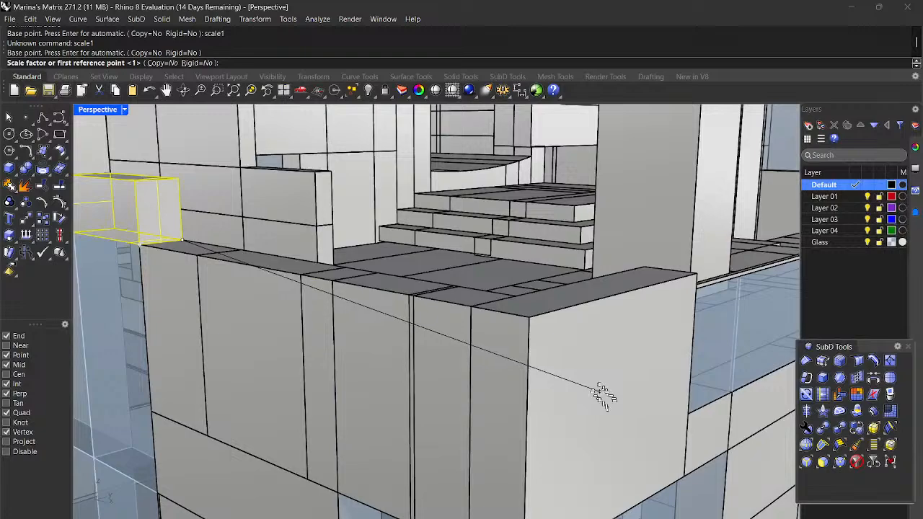
click(530, 319)
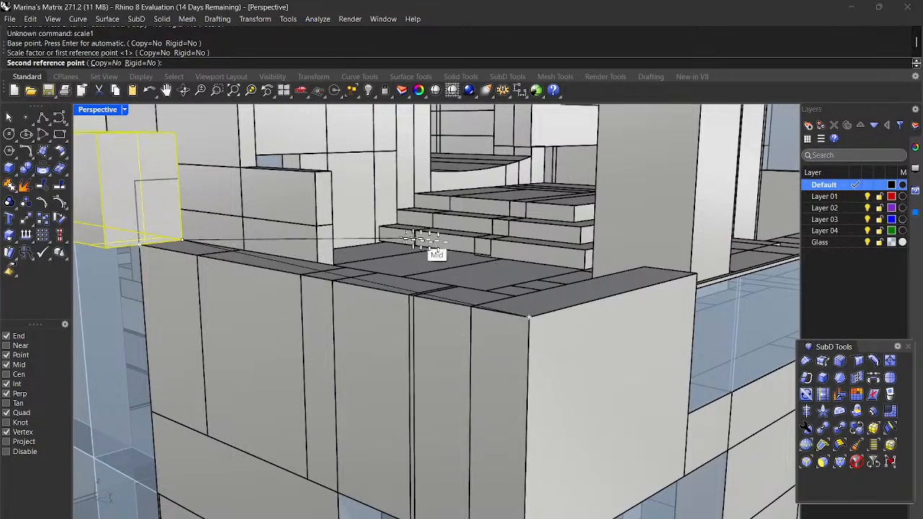
click(393, 258)
key(Escape)
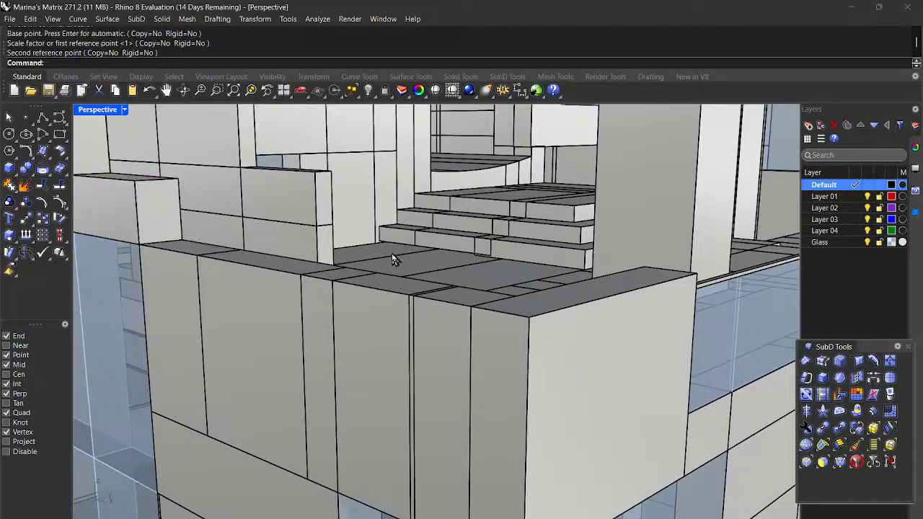
scroll(393, 258, down, 5)
scroll(284, 262, up, 6)
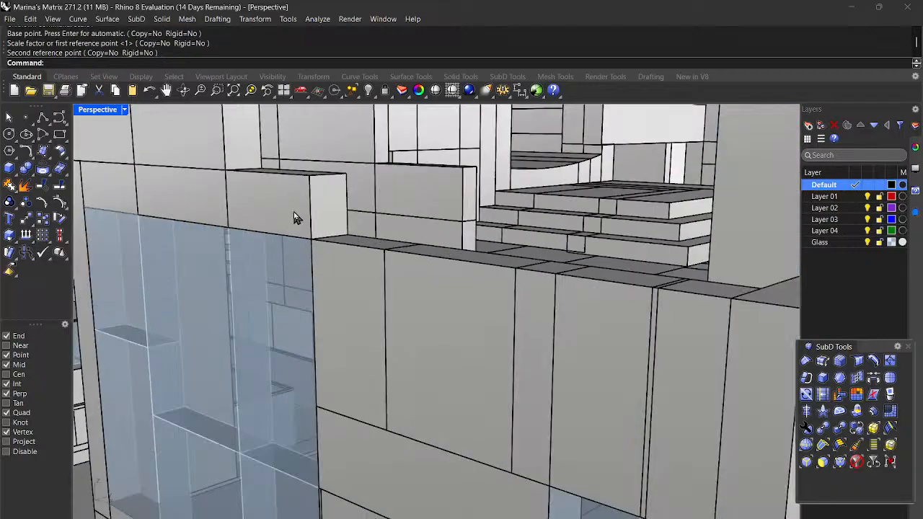
Step: Stretch the box above the glass front with Scale1D until its end meets the adjacent wall
click(295, 218)
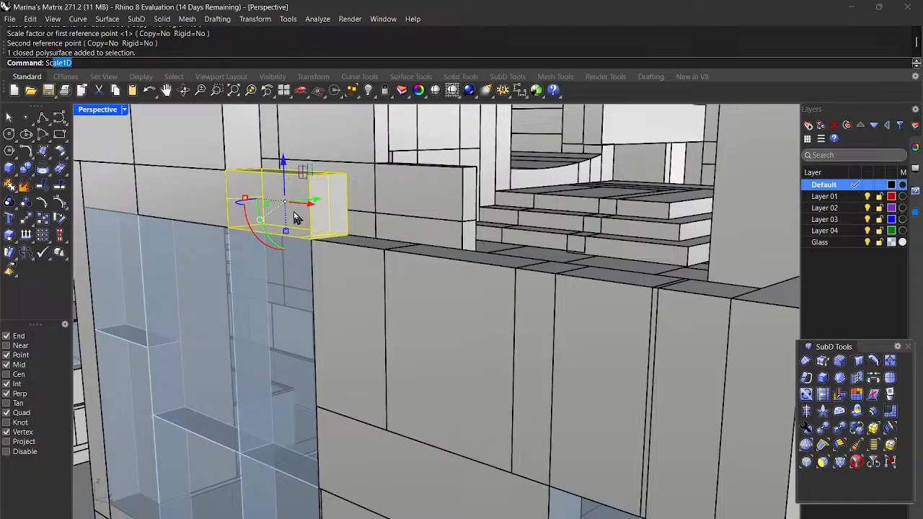
key(Return)
scroll(208, 223, up, 3)
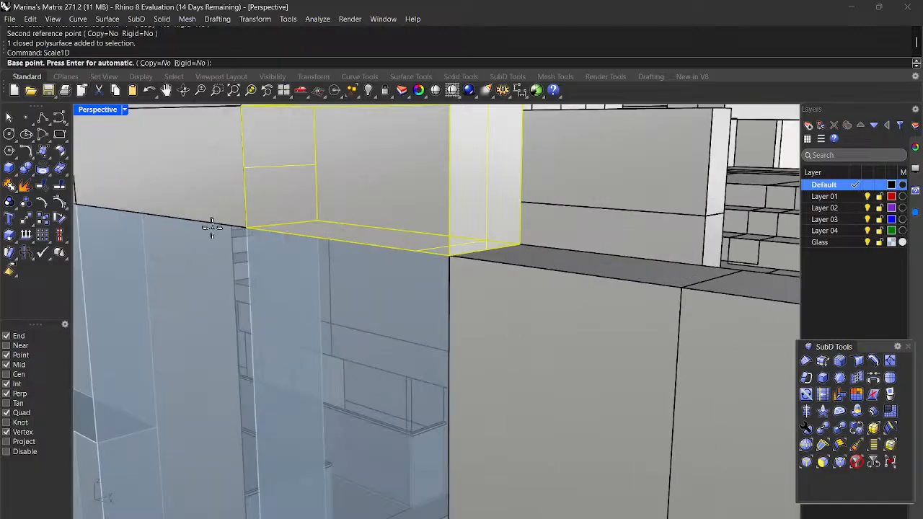
click(244, 228)
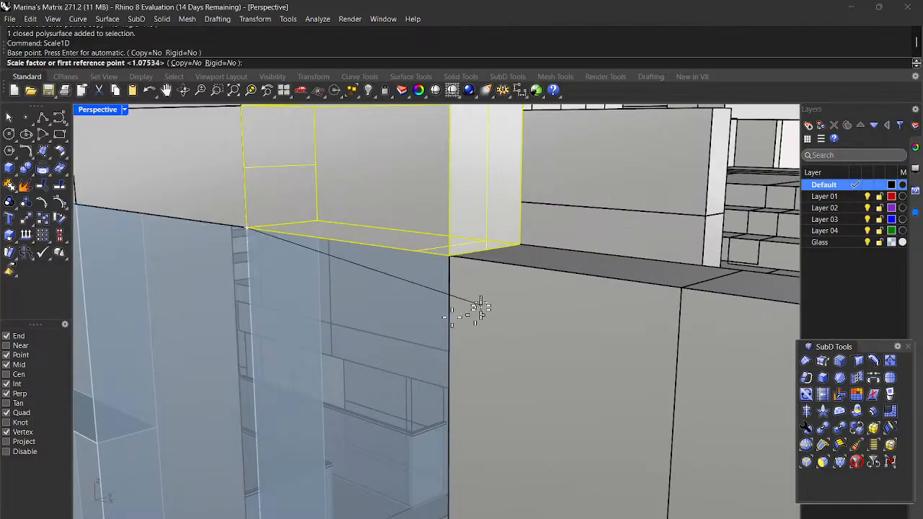
click(448, 251)
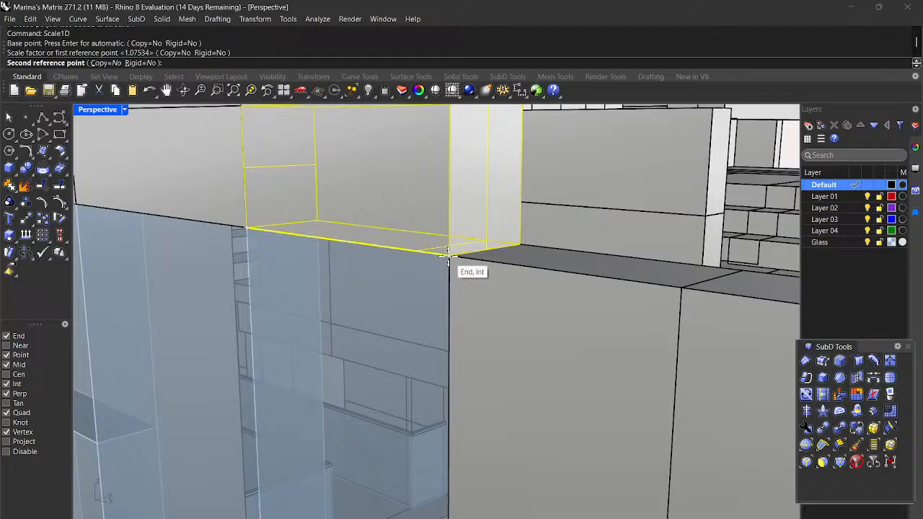
scroll(453, 261, down, 5)
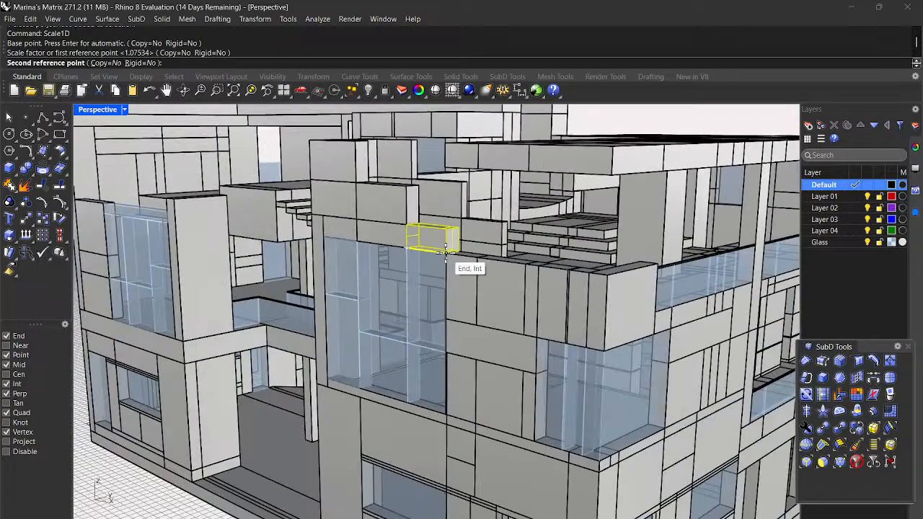
click(610, 283)
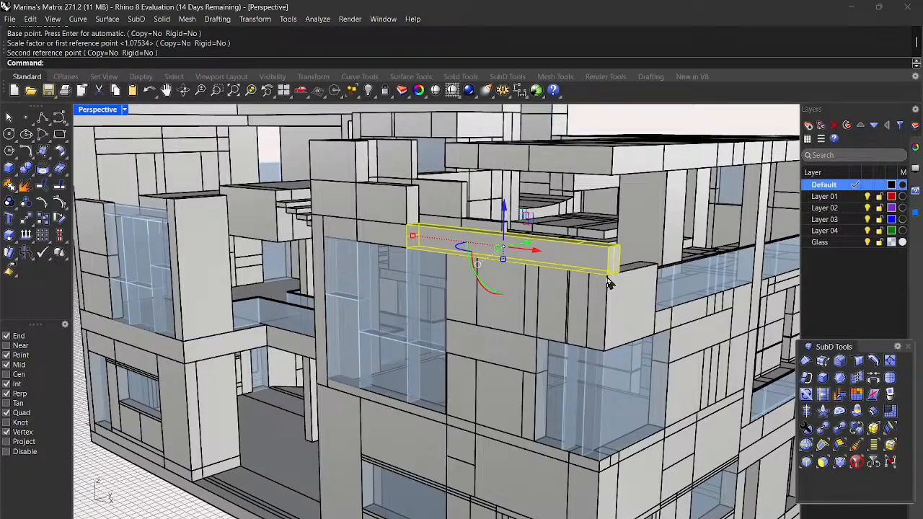
scroll(589, 278, down, 6)
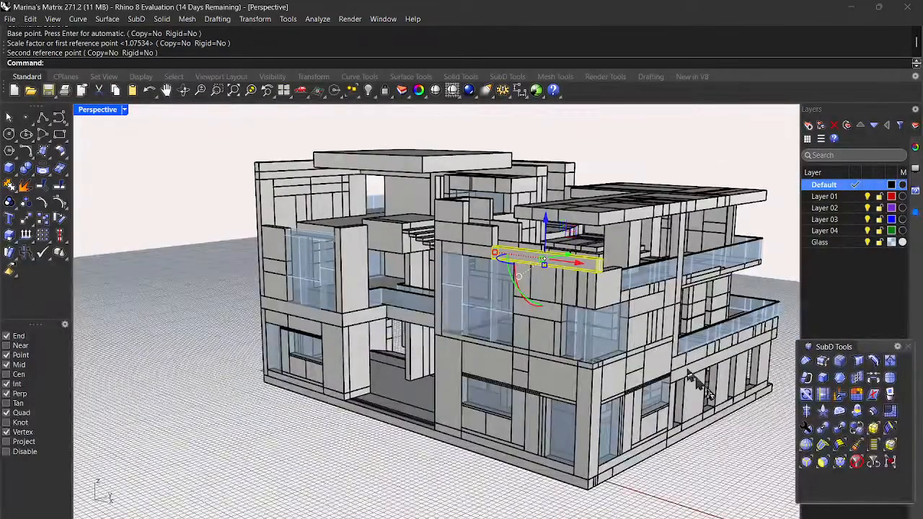
click(729, 484)
scroll(533, 390, up, 4)
scroll(498, 368, down, 4)
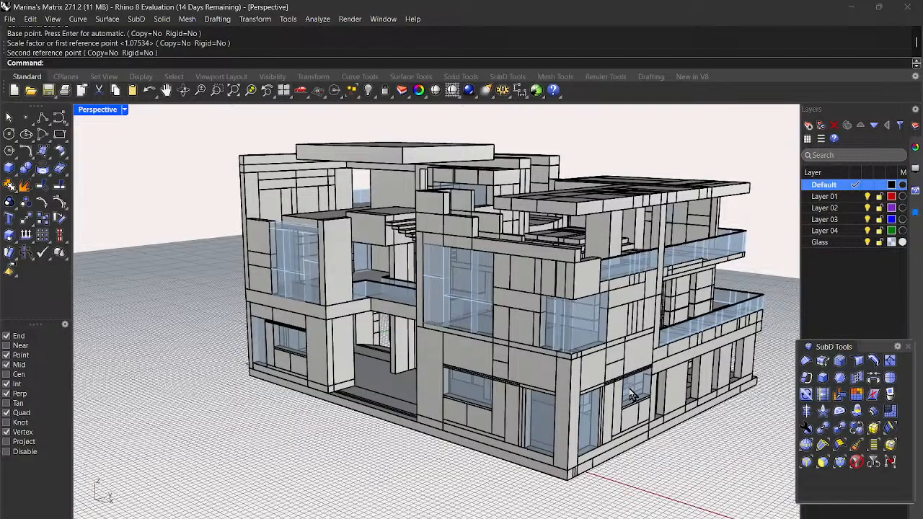
scroll(629, 395, down, 5)
right_drag(623, 396, 553, 420)
scroll(449, 301, up, 5)
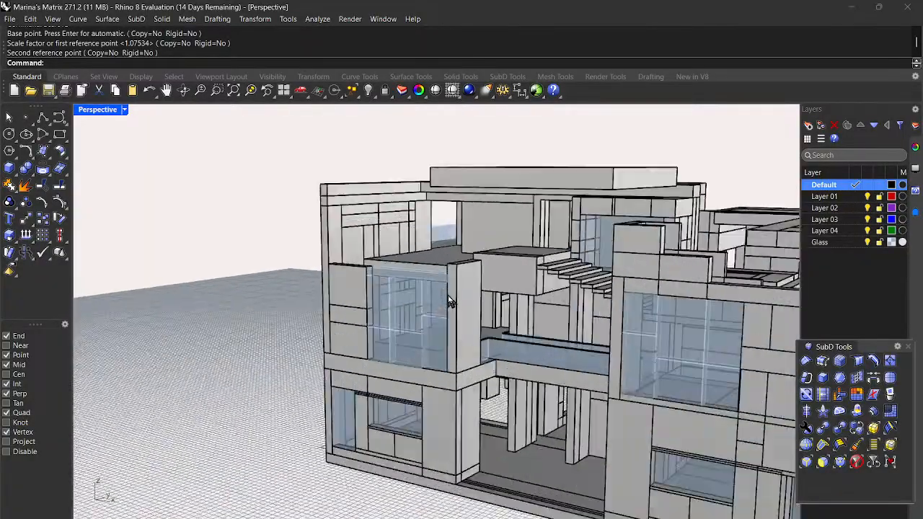
Step: Stretch the column beside the glazing upward from its bottom corner to the slab above
click(472, 291)
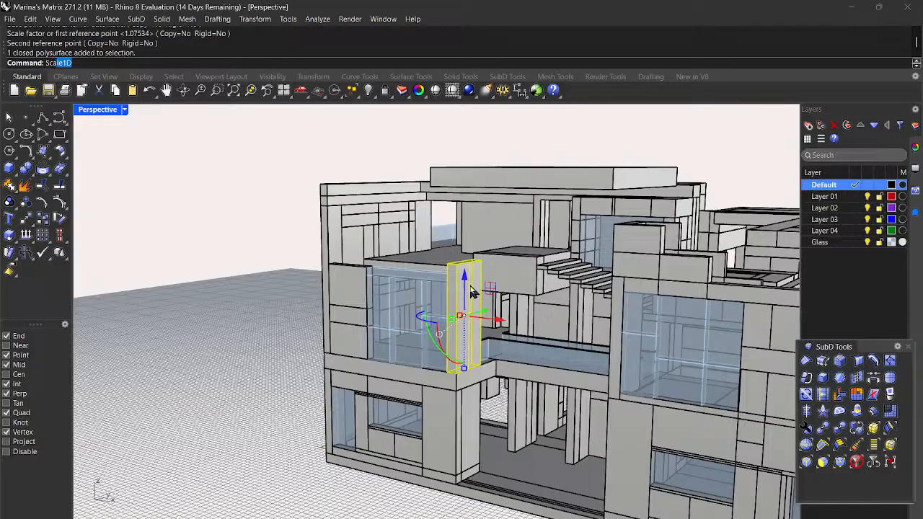
key(Return)
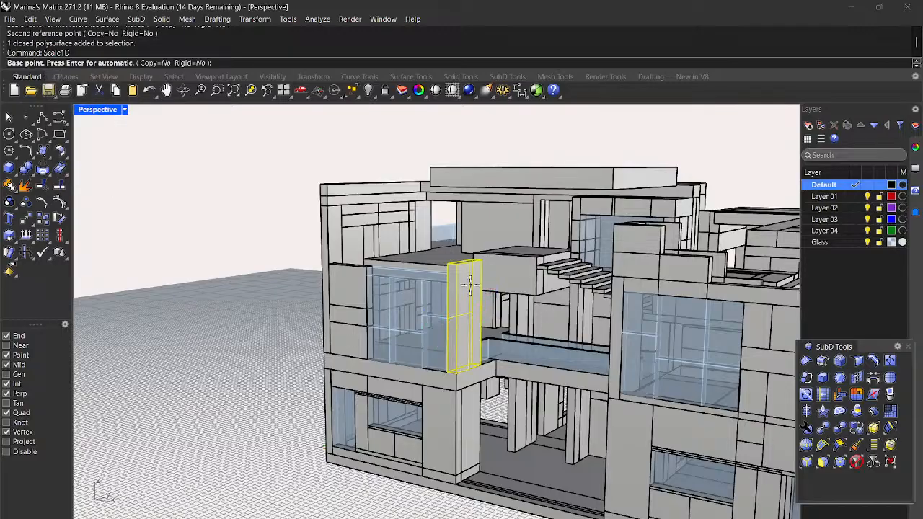
scroll(461, 344, up, 3)
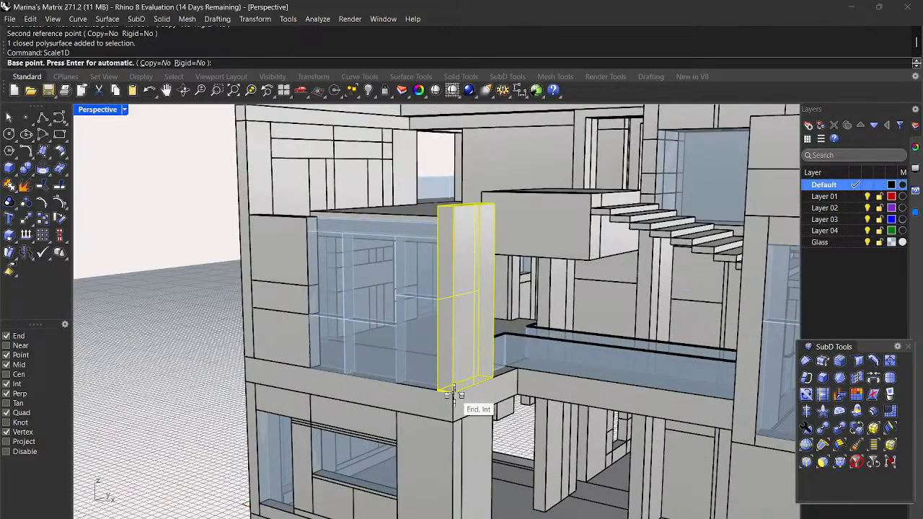
click(452, 392)
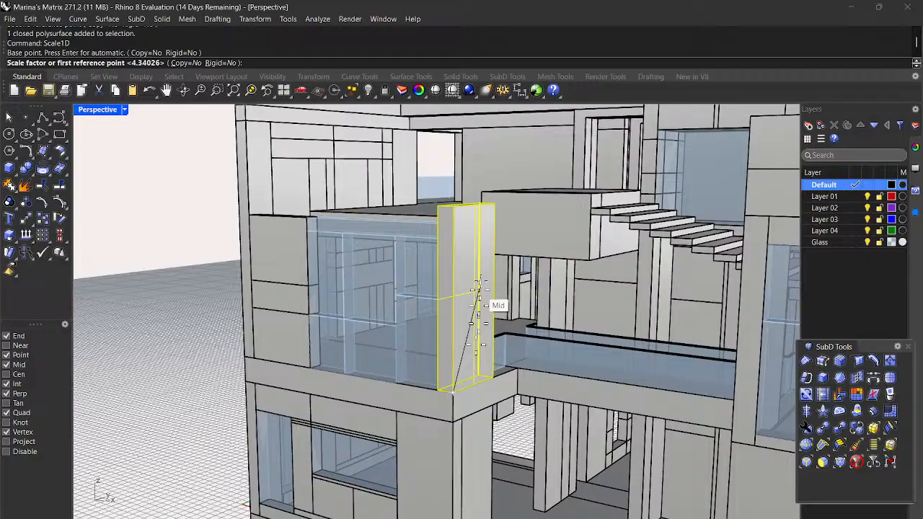
click(452, 205)
scroll(453, 205, down, 4)
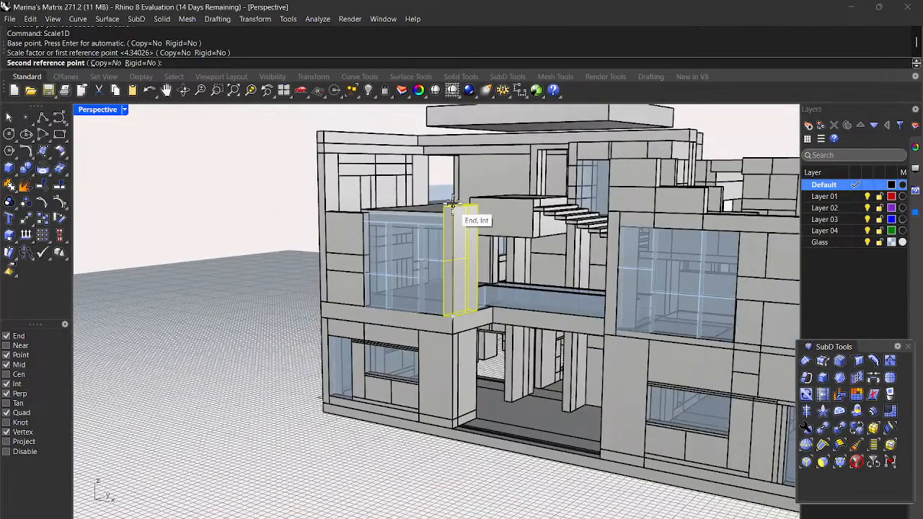
scroll(457, 155, up, 2)
right_drag(457, 155, 486, 148)
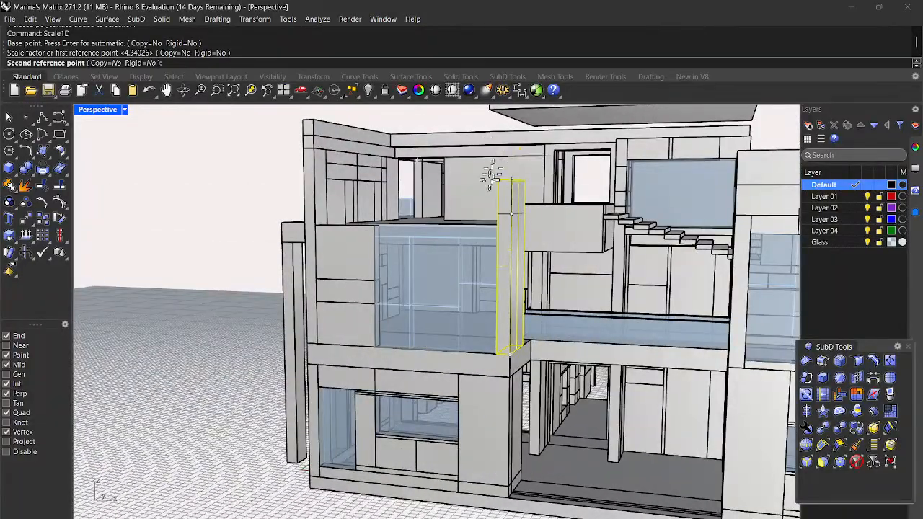
scroll(488, 184, up, 5)
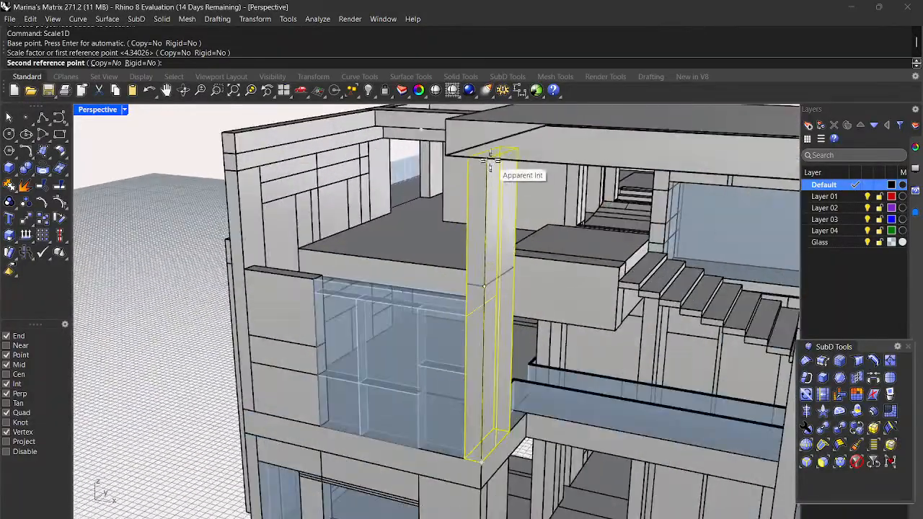
click(489, 157)
scroll(461, 171, down, 4)
scroll(469, 179, down, 3)
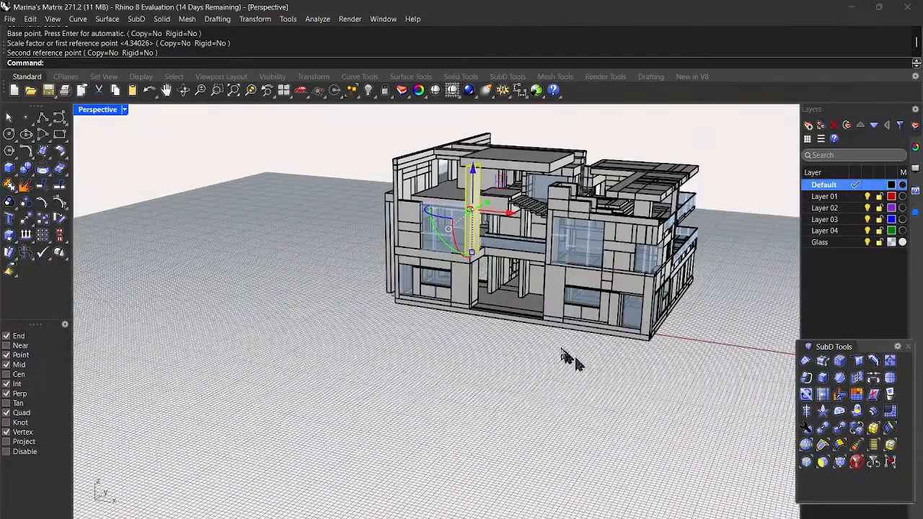
scroll(563, 354, down, 2)
scroll(555, 212, up, 4)
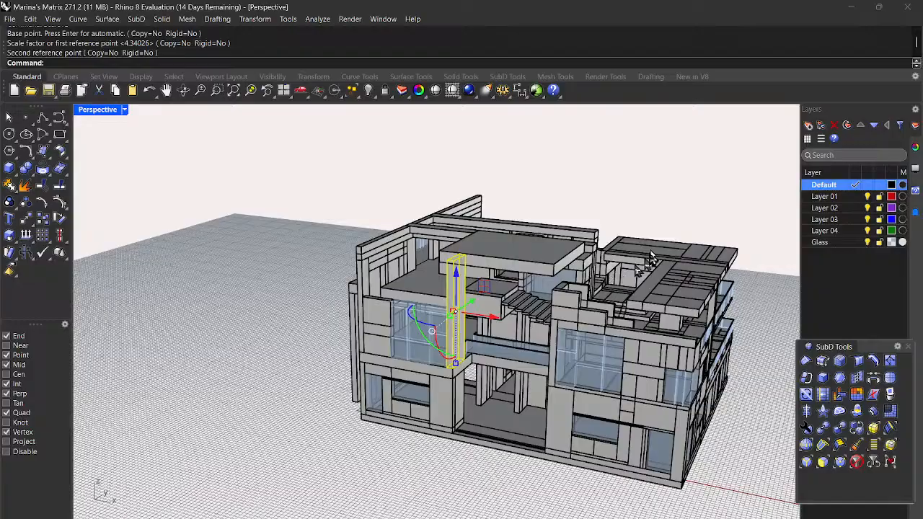
scroll(494, 238, down, 2)
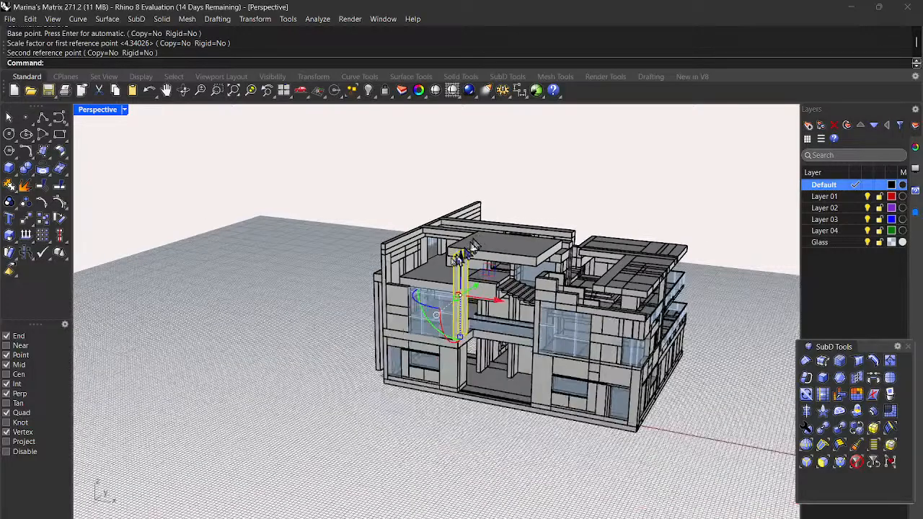
right_drag(325, 294, 440, 381)
right_drag(686, 392, 734, 396)
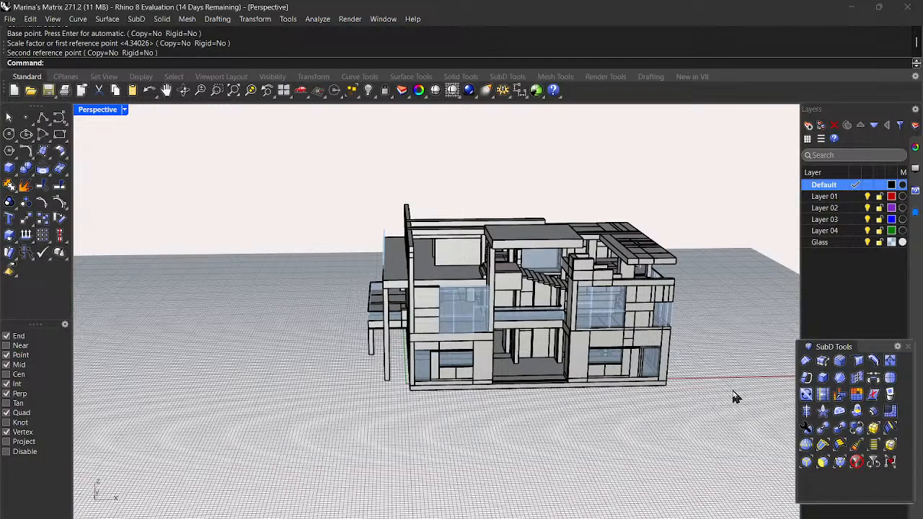
scroll(519, 335, up, 4)
right_drag(514, 335, 430, 332)
scroll(431, 332, down, 4)
right_drag(709, 403, 631, 404)
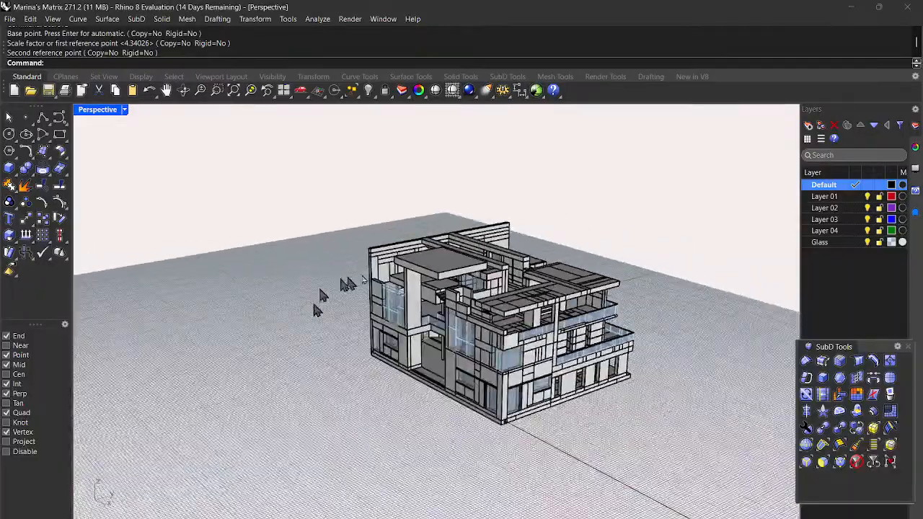
scroll(542, 382, up, 4)
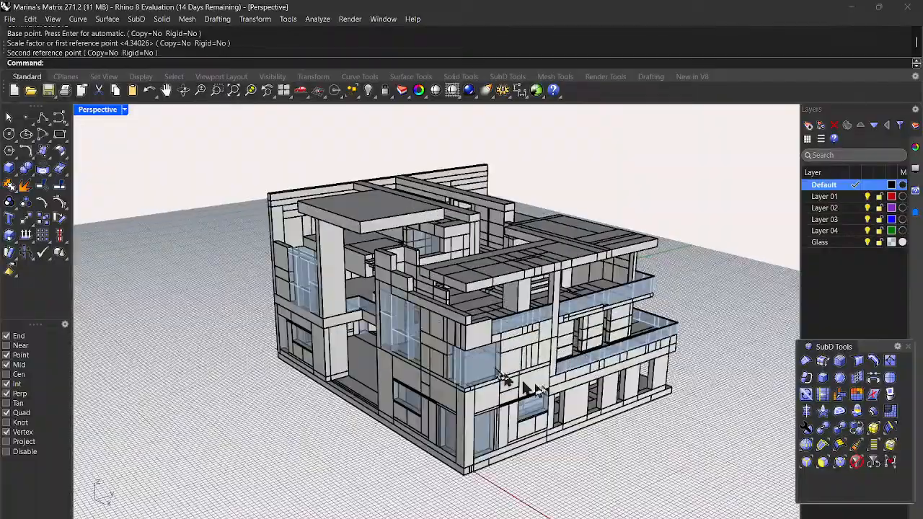
right_drag(560, 382, 567, 398)
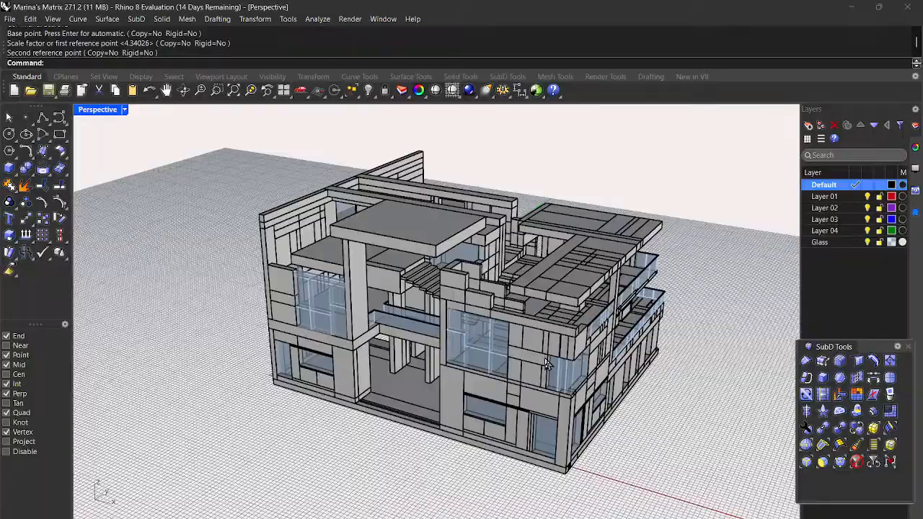
scroll(555, 335, up, 6)
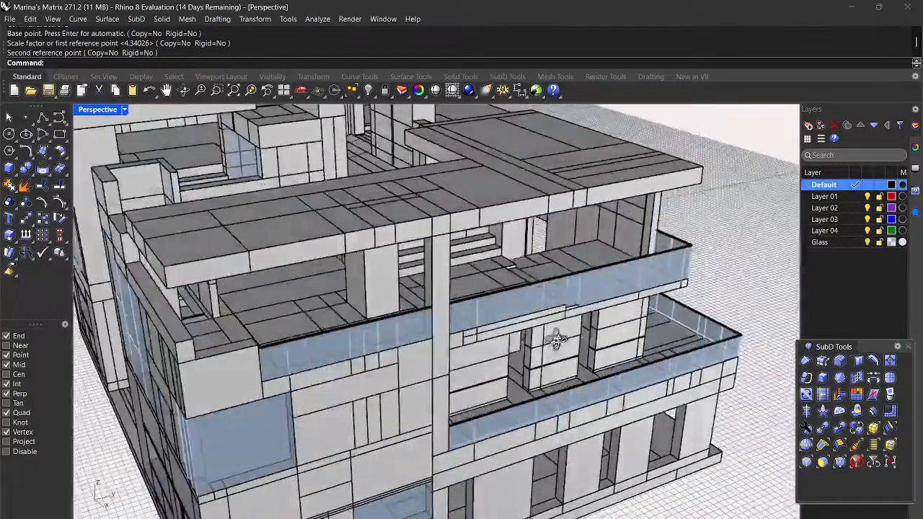
right_drag(555, 339, 474, 350)
scroll(393, 306, up, 8)
scroll(331, 333, down, 6)
scroll(397, 324, up, 7)
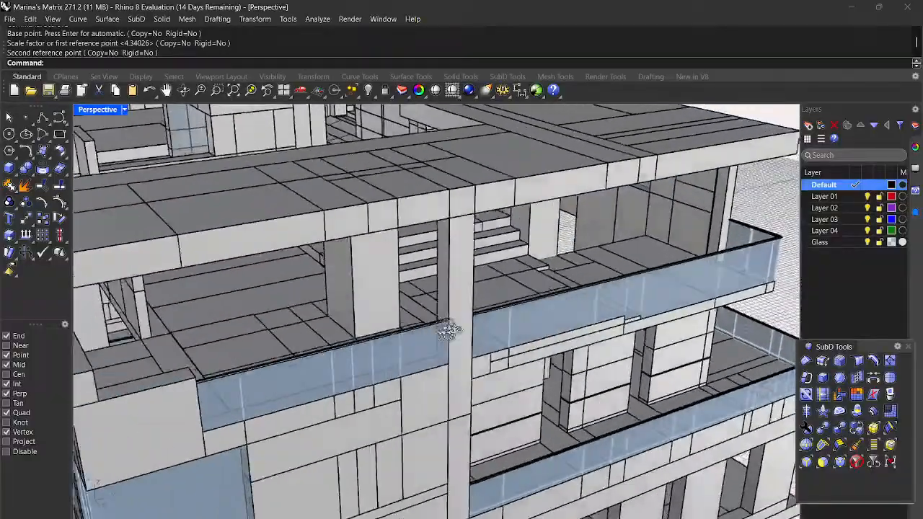
right_drag(447, 330, 387, 319)
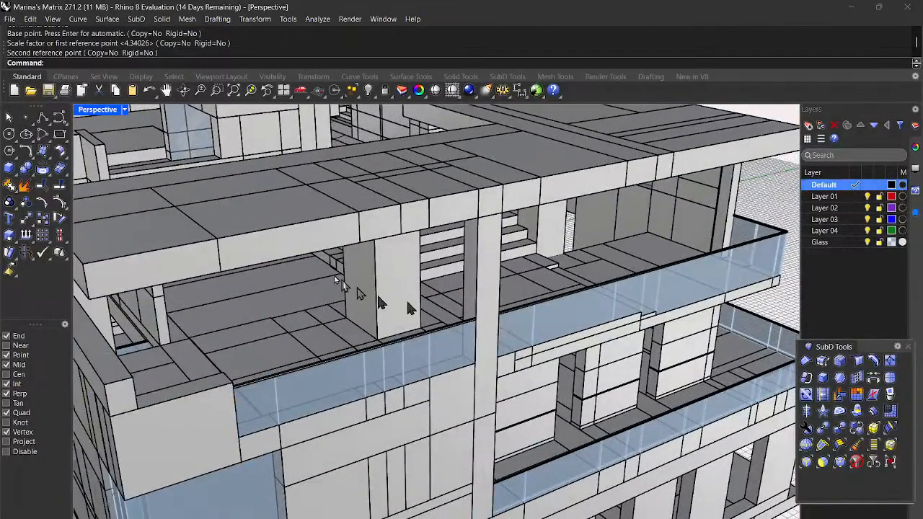
right_drag(670, 328, 716, 364)
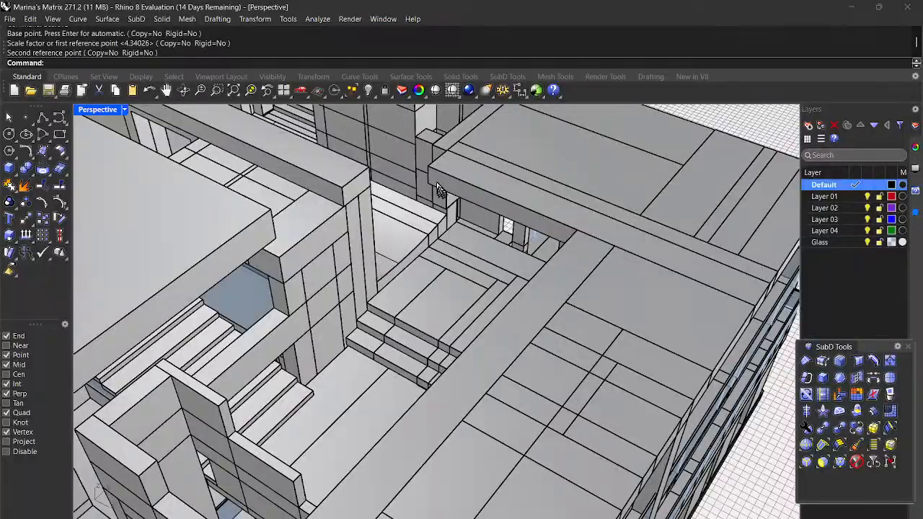
scroll(441, 191, down, 5)
right_drag(444, 209, 480, 225)
right_drag(626, 366, 569, 345)
right_drag(418, 256, 373, 281)
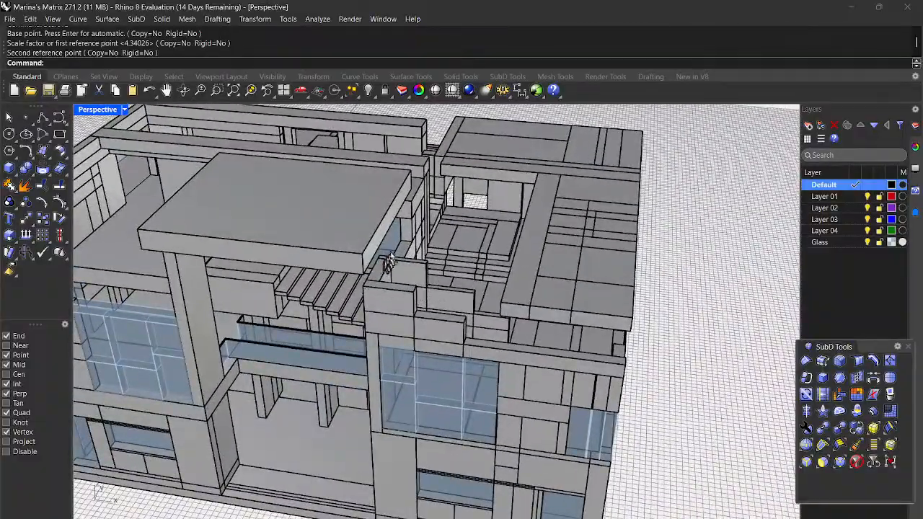
scroll(263, 162, down, 5)
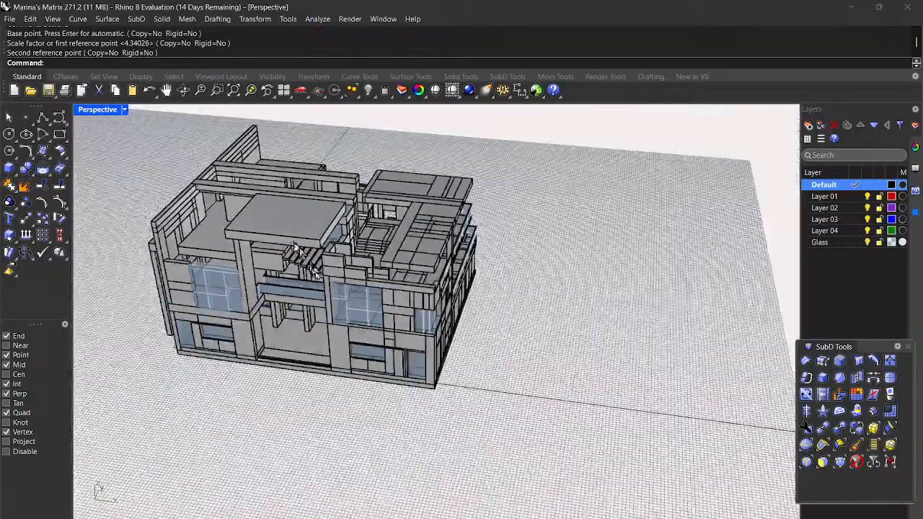
right_drag(374, 311, 515, 280)
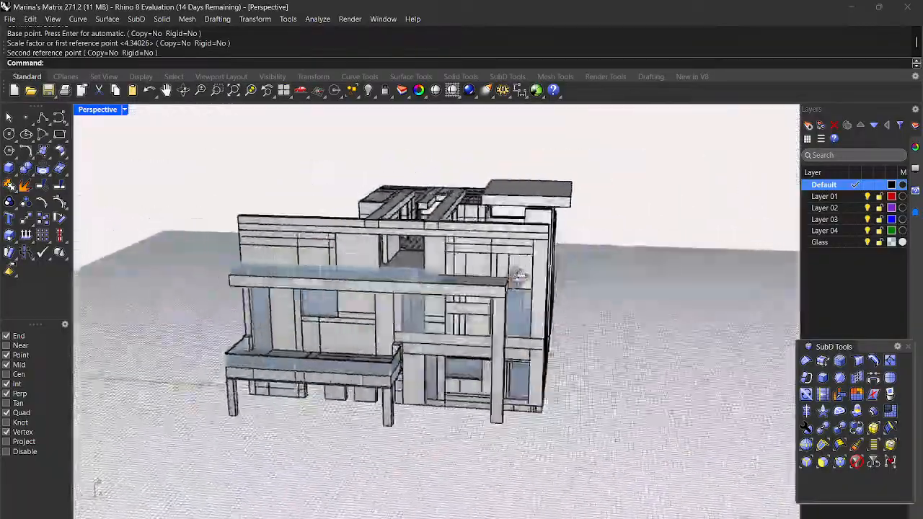
right_drag(583, 272, 753, 292)
scroll(472, 263, up, 5)
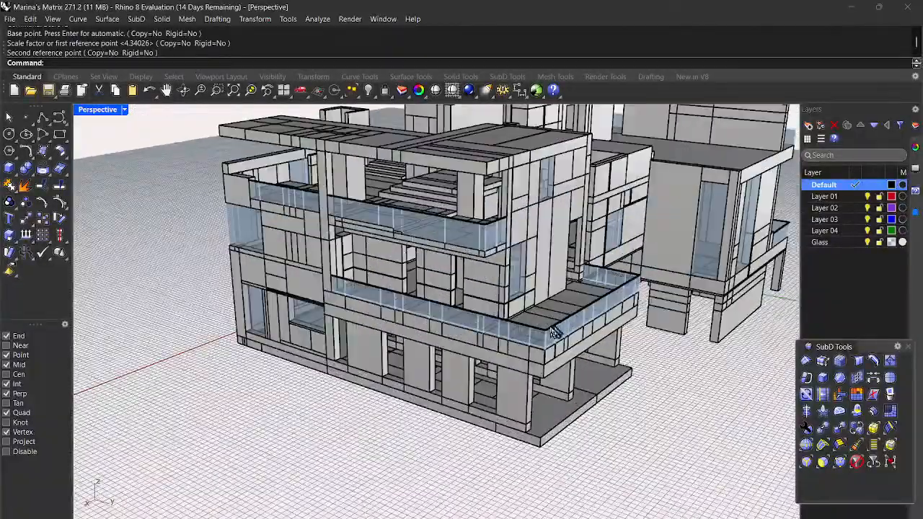
scroll(454, 307, up, 6)
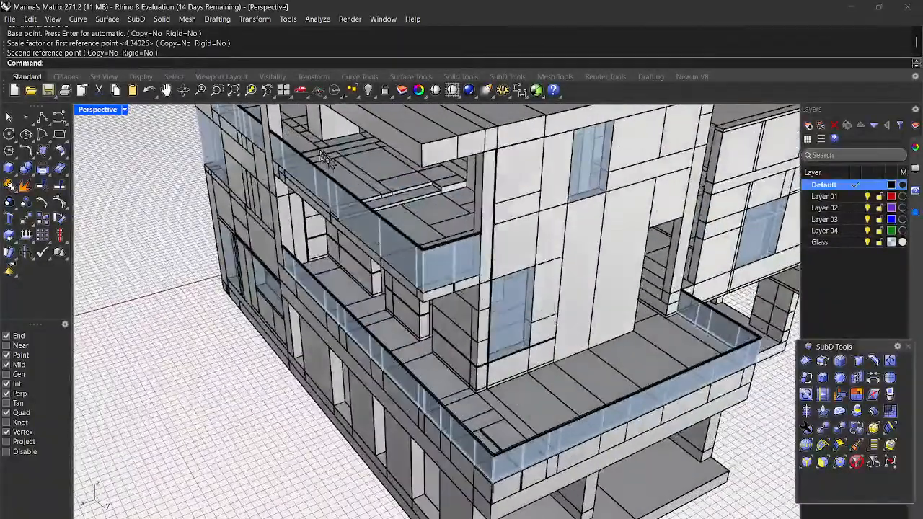
scroll(545, 406, down, 5)
right_drag(621, 377, 500, 340)
scroll(480, 328, down, 5)
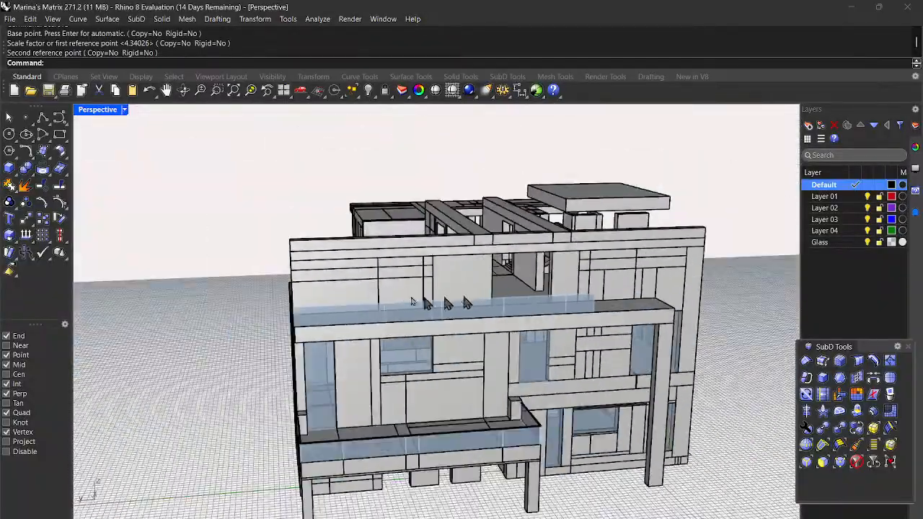
right_drag(367, 312, 588, 328)
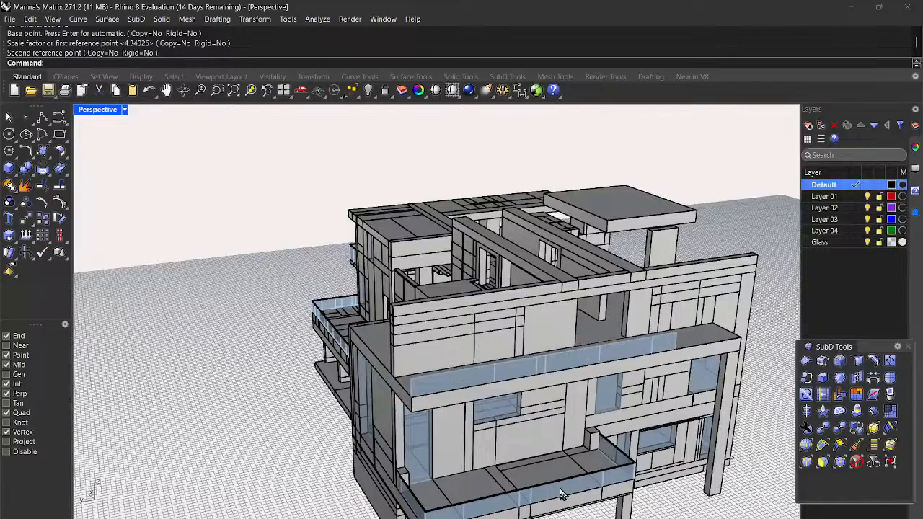
scroll(555, 493, up, 2)
scroll(560, 488, down, 3)
right_drag(560, 487, 546, 463)
mouse_move(515, 413)
right_down()
mouse_move(495, 412)
mouse_move(516, 416)
right_up()
scroll(527, 422, up, 3)
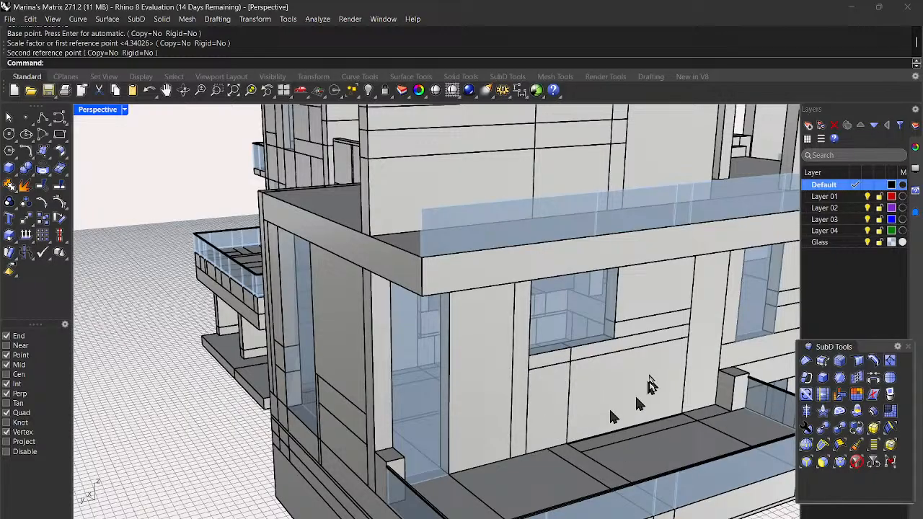
scroll(598, 387, down, 3)
scroll(593, 393, down, 5)
right_drag(601, 403, 664, 405)
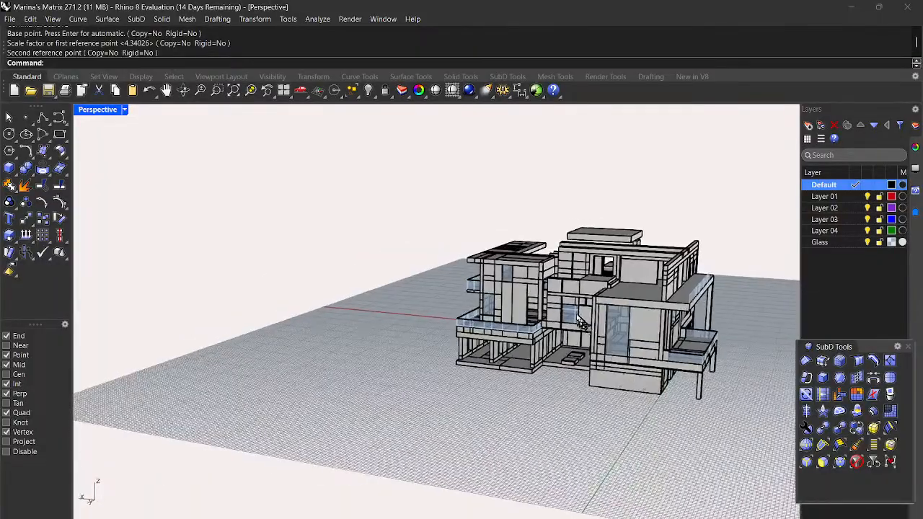
scroll(649, 402, up, 5)
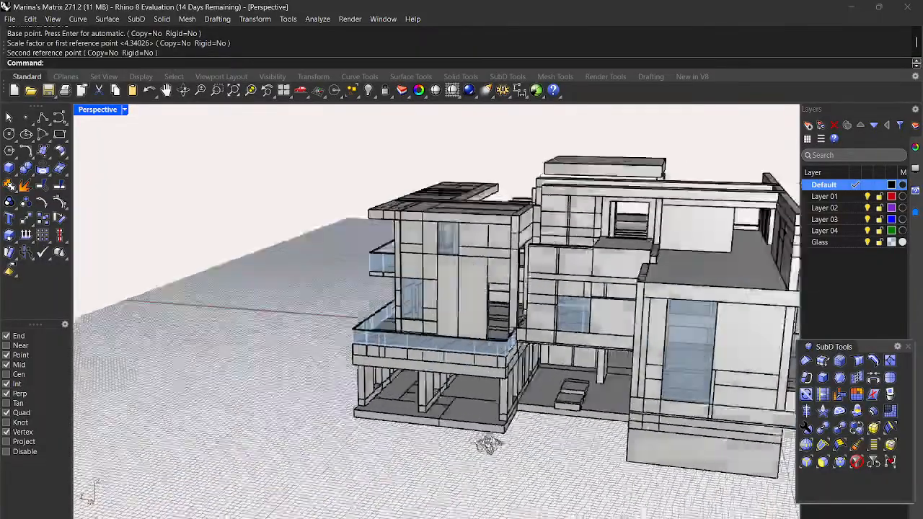
right_drag(488, 444, 577, 431)
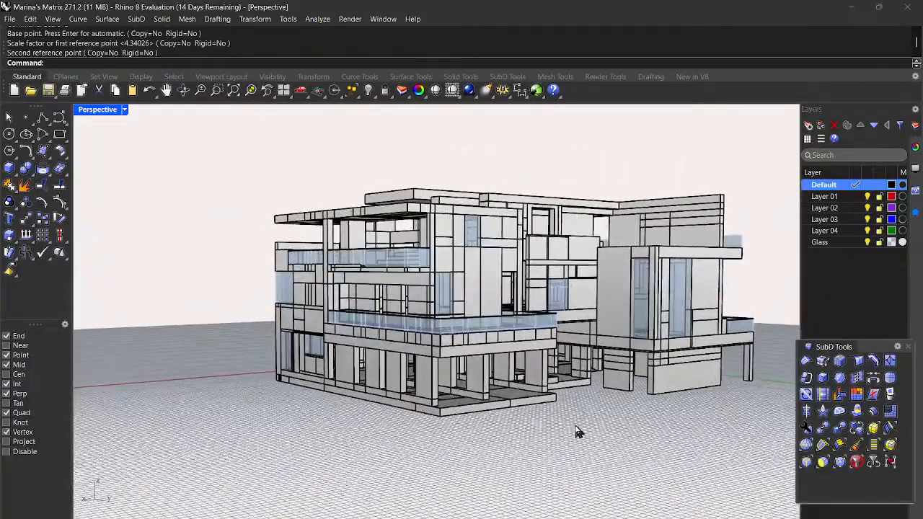
scroll(455, 373, up, 3)
scroll(485, 369, down, 3)
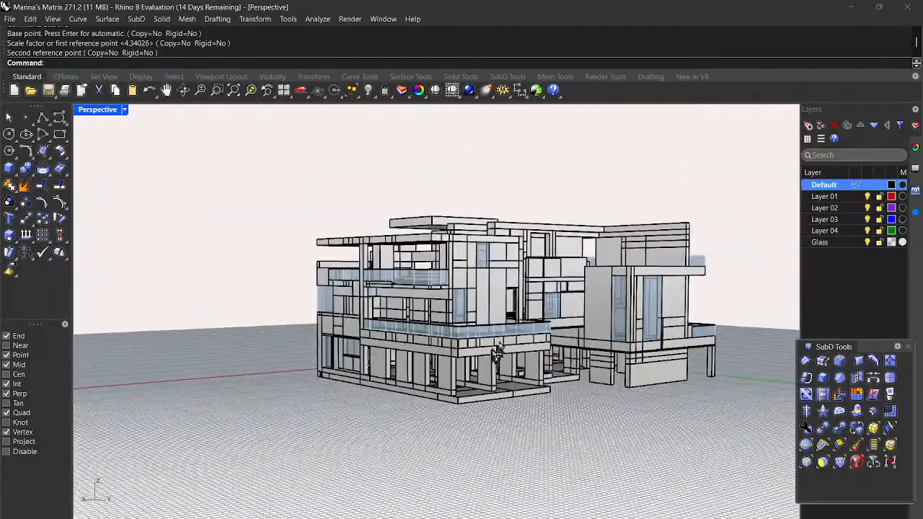
right_drag(441, 311, 460, 326)
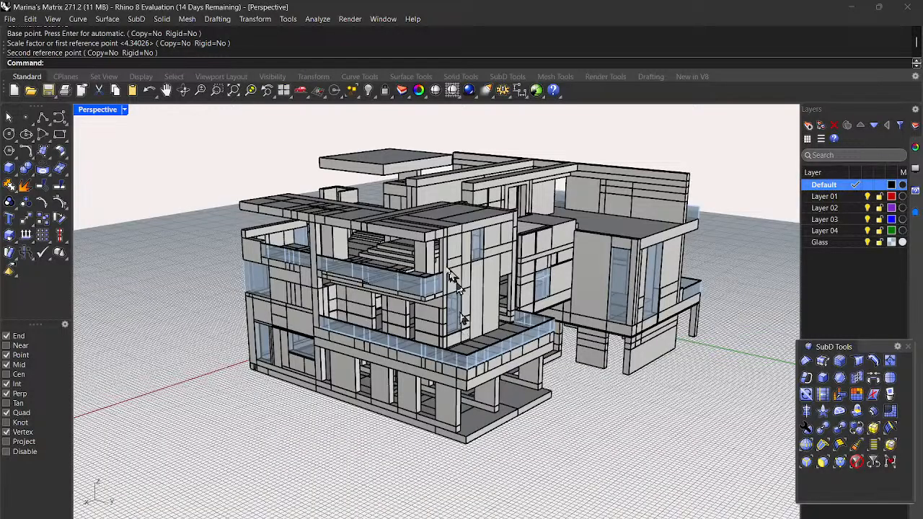
right_drag(438, 315, 725, 321)
scroll(591, 368, down, 5)
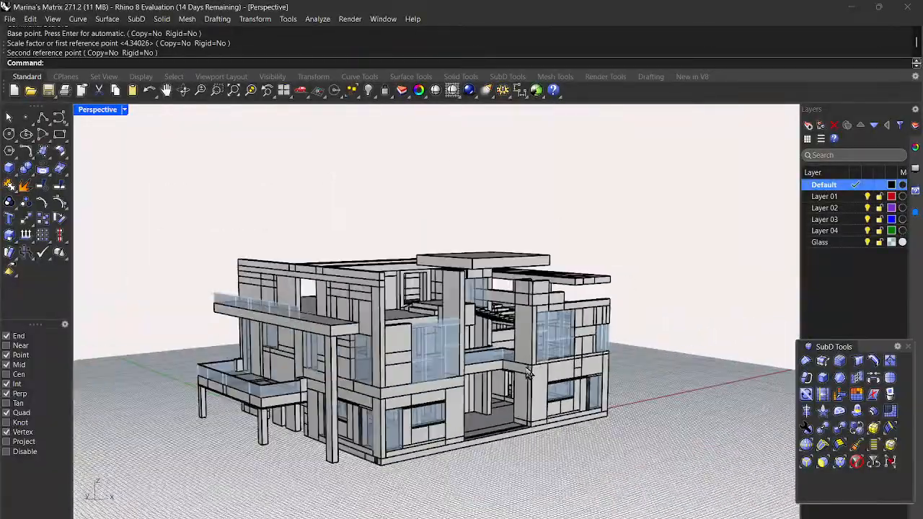
right_drag(498, 465, 467, 445)
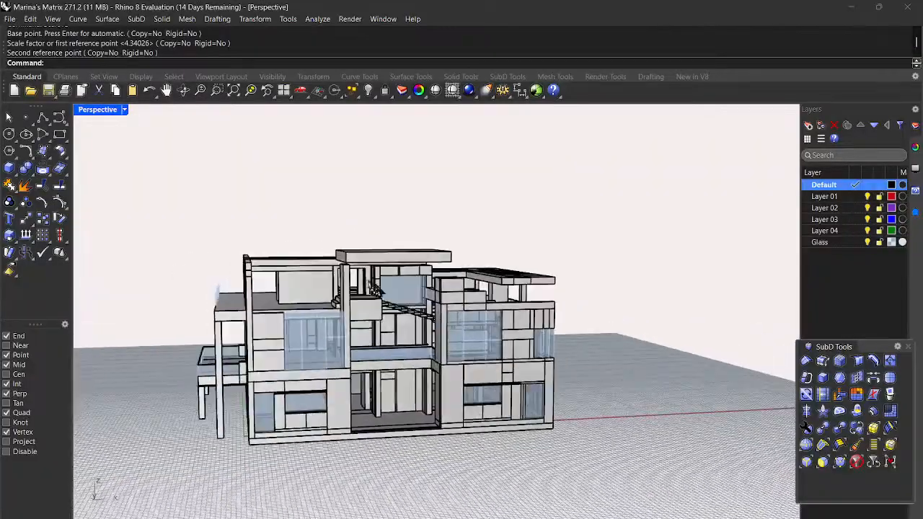
scroll(376, 288, up, 3)
scroll(423, 411, down, 4)
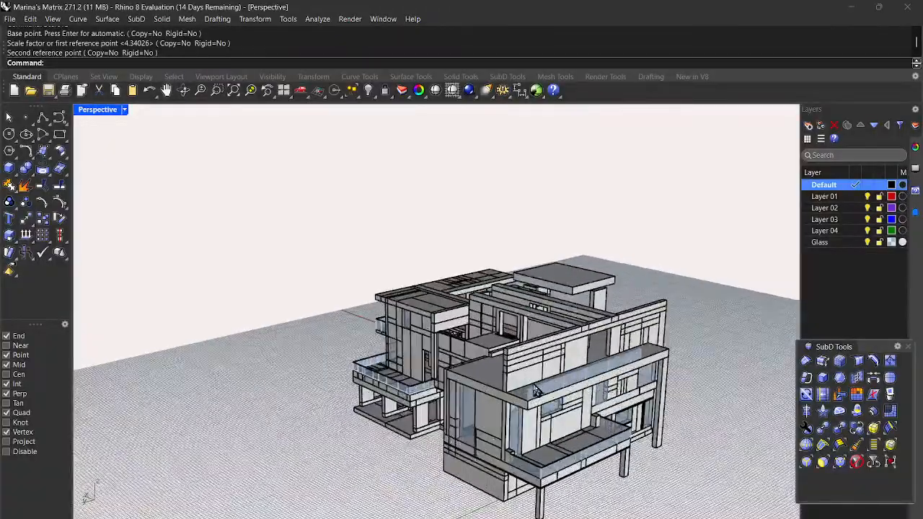
scroll(537, 461, down, 4)
scroll(557, 473, up, 6)
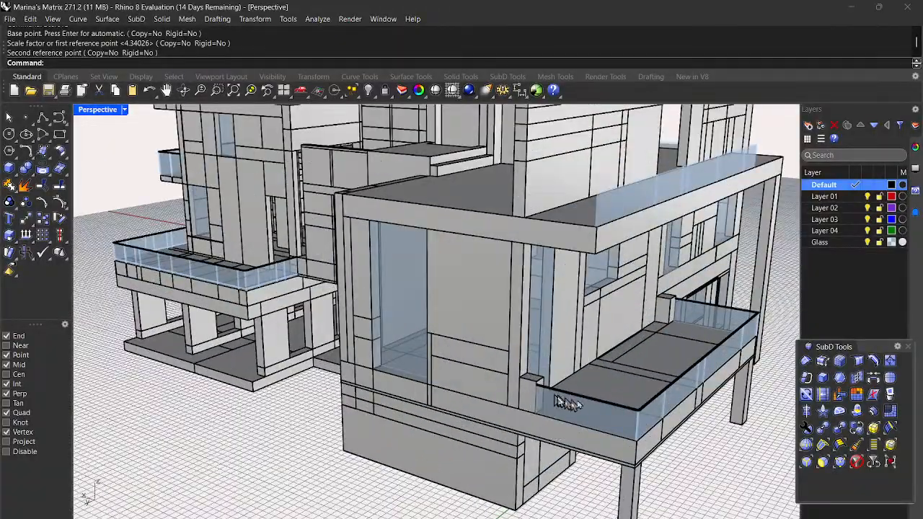
right_drag(566, 404, 488, 405)
scroll(487, 406, down, 4)
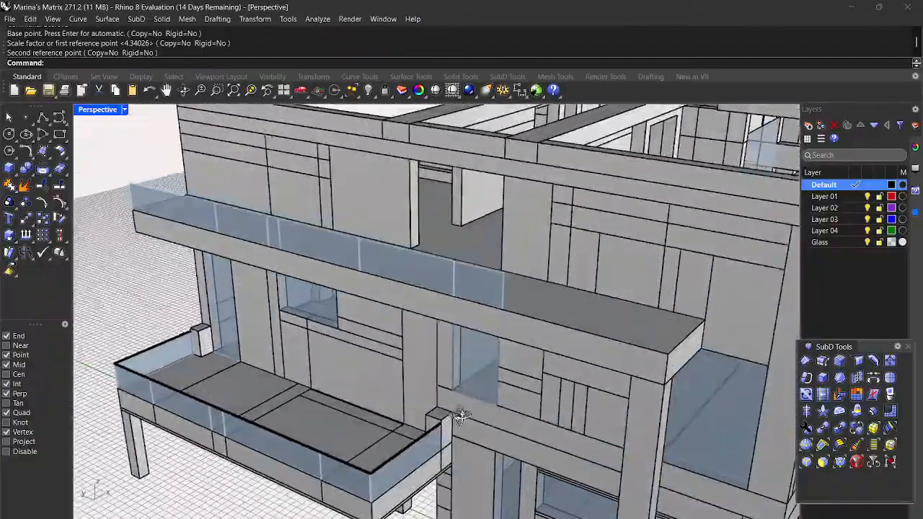
scroll(511, 376, up, 5)
right_drag(511, 375, 538, 358)
scroll(566, 296, up, 4)
Step: Begin a Scale1D on the short upper-balcony glass panel, then cancel it unchanged
scroll(566, 296, up, 2)
click(568, 296)
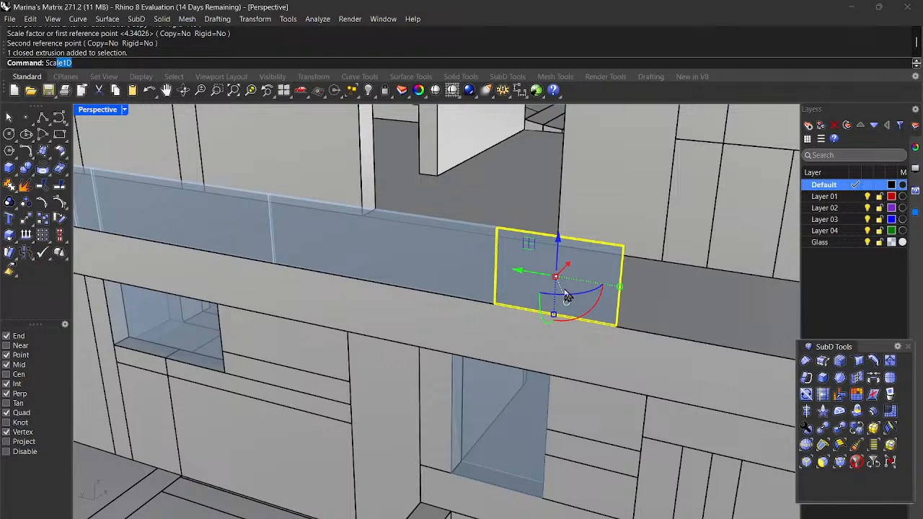
text(Sca)
key(Return)
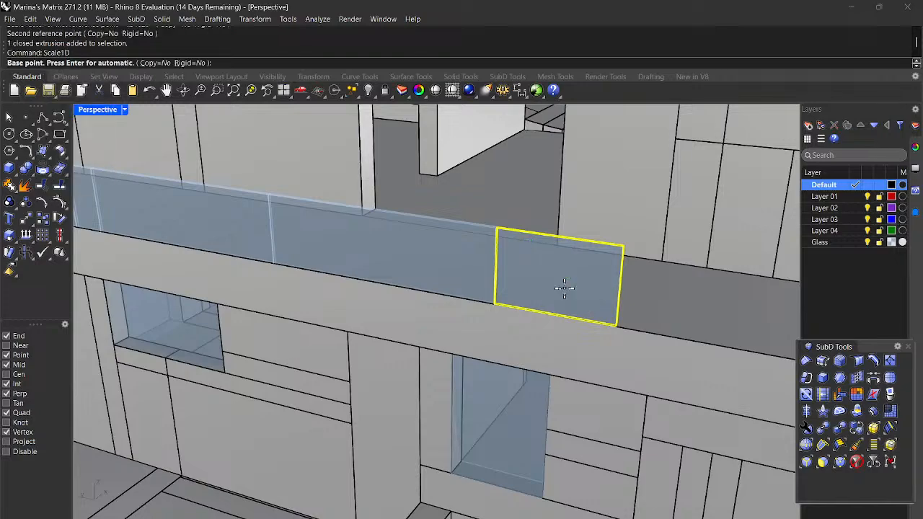
scroll(551, 294, up, 5)
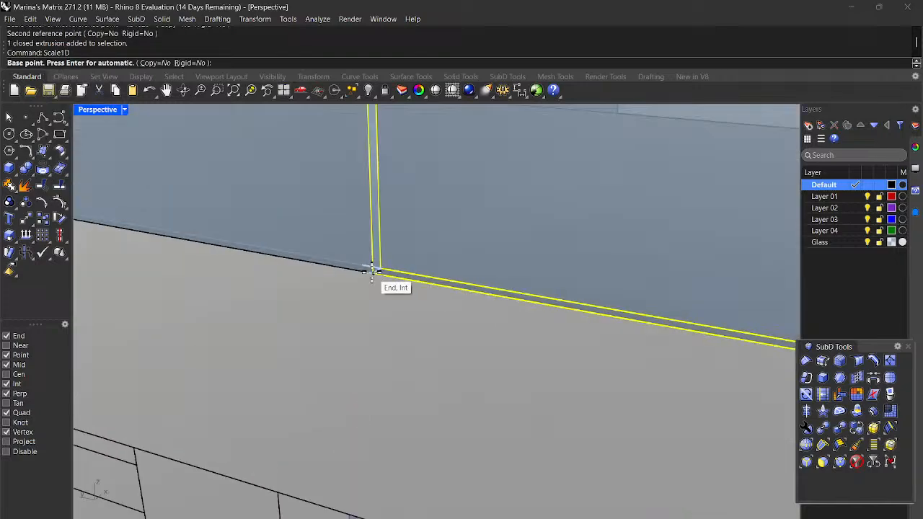
click(371, 271)
scroll(371, 270, down, 4)
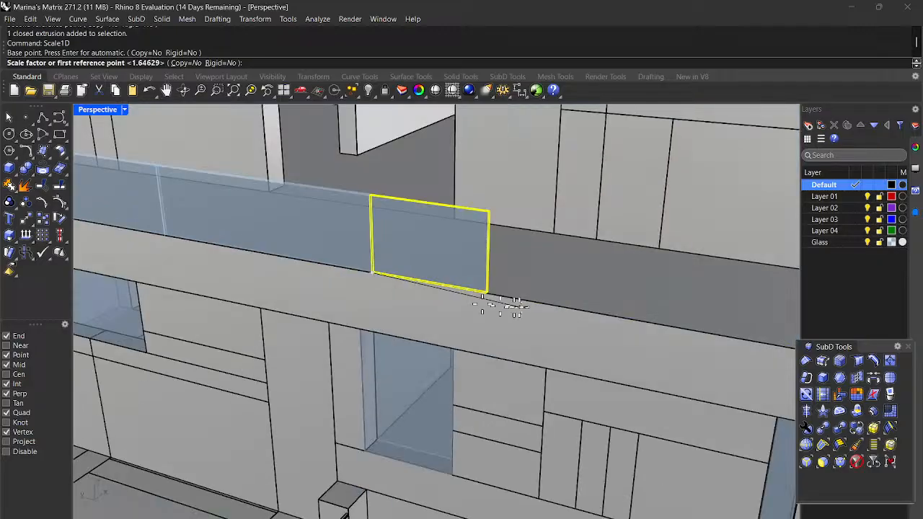
scroll(504, 306, up, 2)
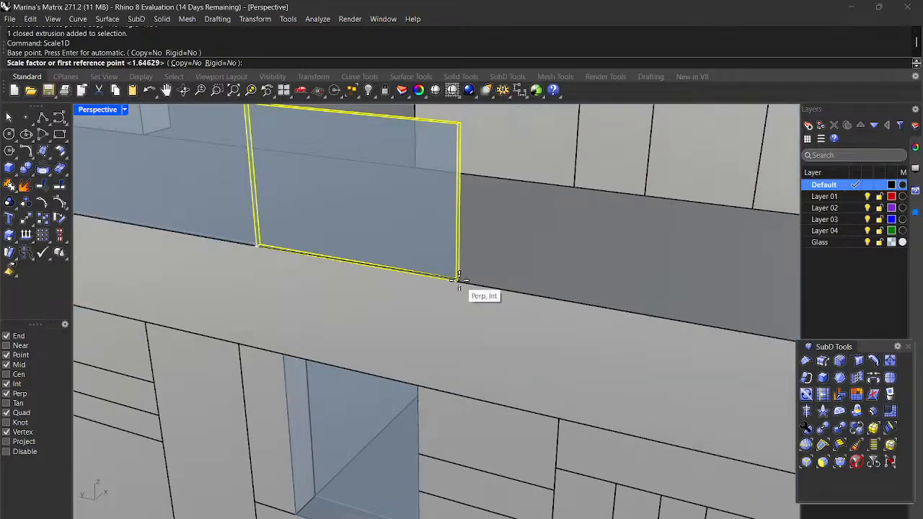
key(Escape)
key(Escape)
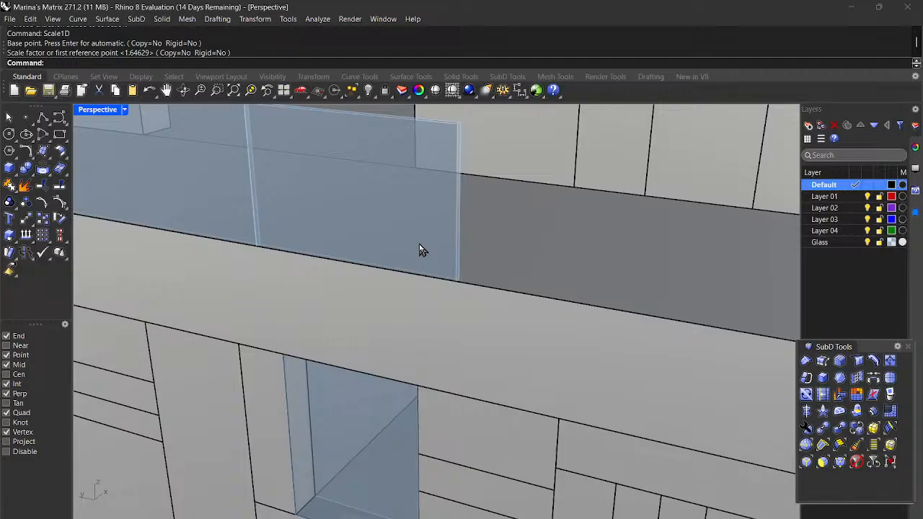
Step: Reselect the short glass panel on the upper balcony
click(420, 250)
scroll(422, 243, down, 6)
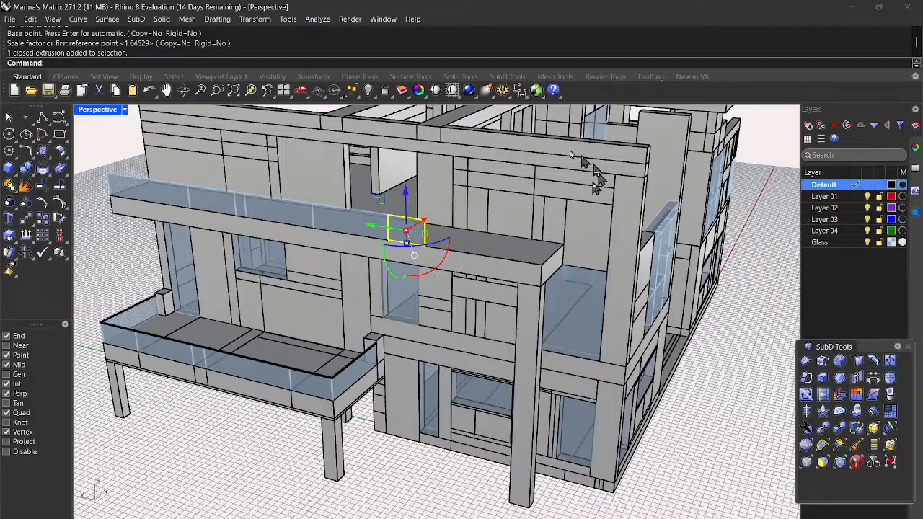
scroll(588, 329, down, 3)
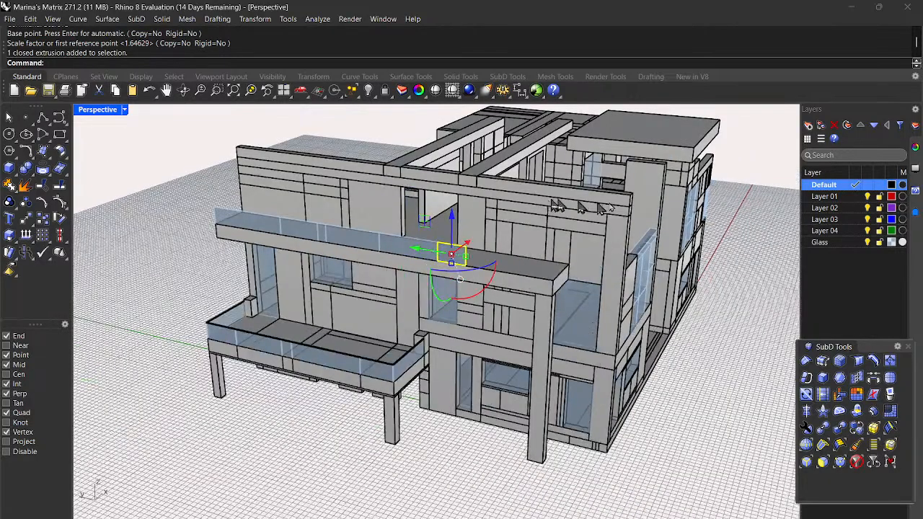
scroll(622, 206, up, 3)
scroll(392, 284, up, 5)
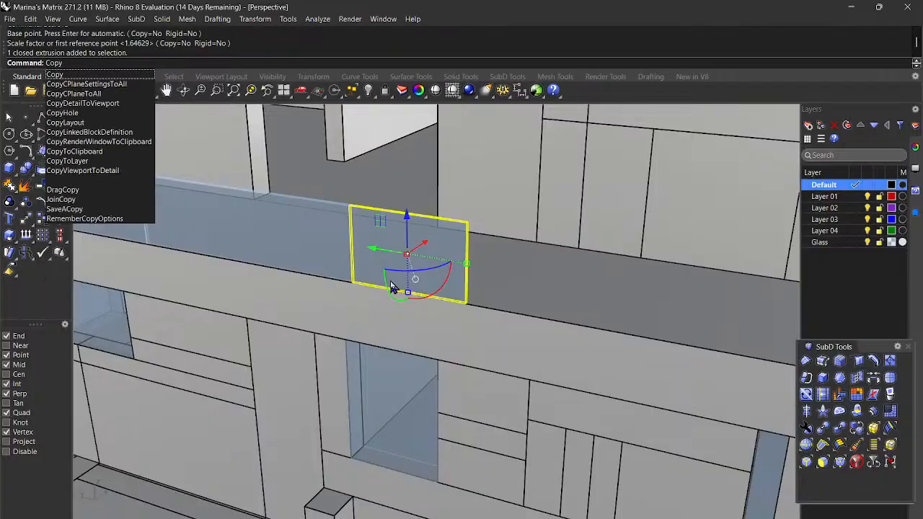
Step: Copy the glass panel from its bottom corner, placing one copy beside the original
key(Return)
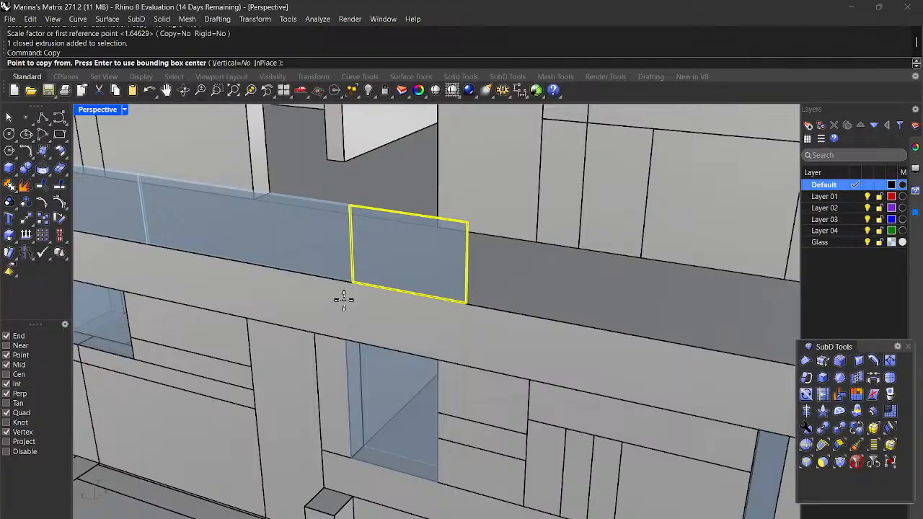
scroll(343, 299, up, 3)
scroll(361, 267, up, 4)
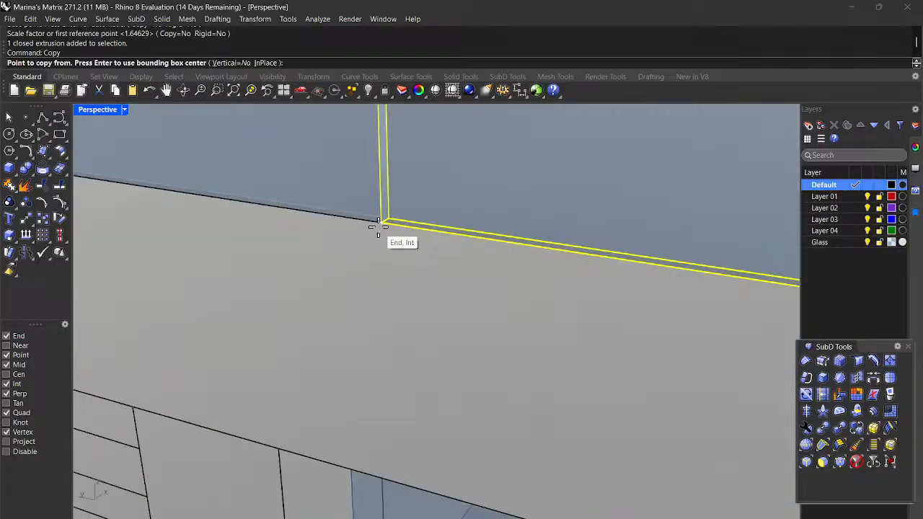
click(374, 228)
scroll(377, 225, down, 5)
scroll(439, 225, up, 5)
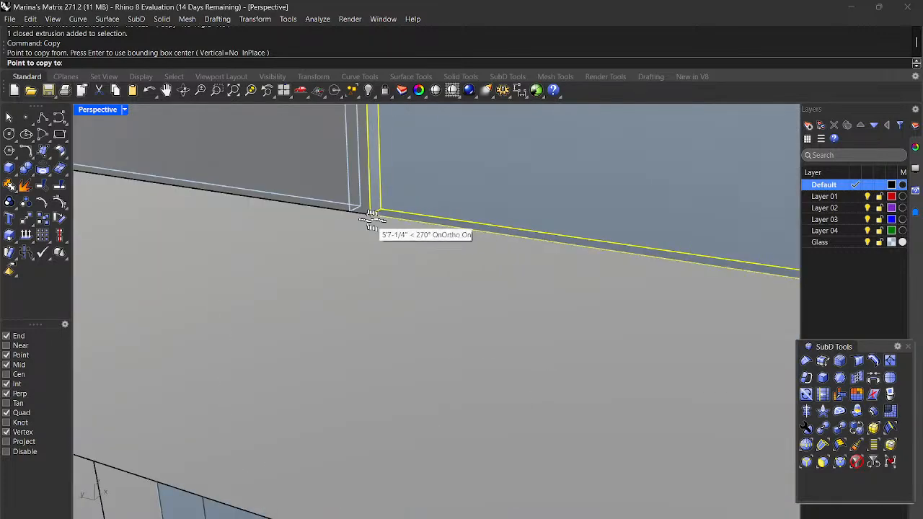
click(354, 215)
Step: Place another panel copy at the next railing corner and finish copying
scroll(361, 231, down, 5)
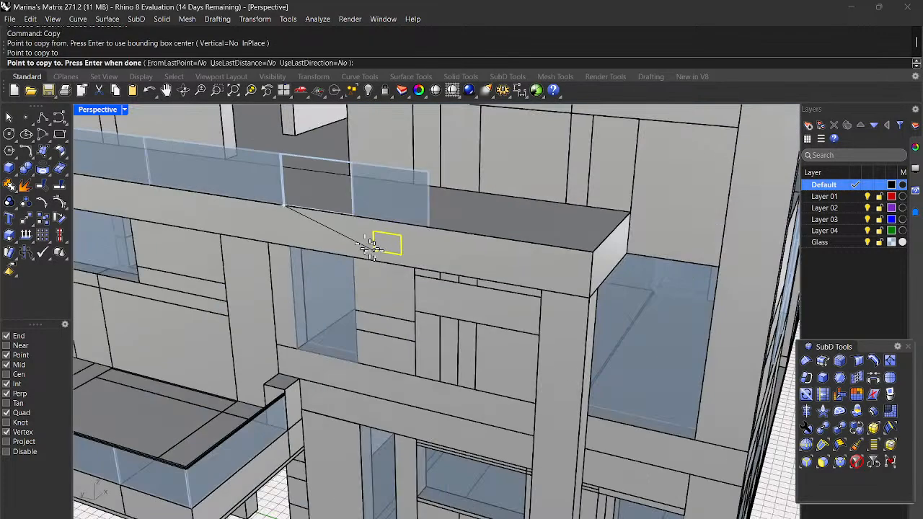
scroll(470, 245, up, 2)
mouse_move(473, 251)
right_down()
mouse_move(484, 255)
mouse_move(466, 248)
right_up()
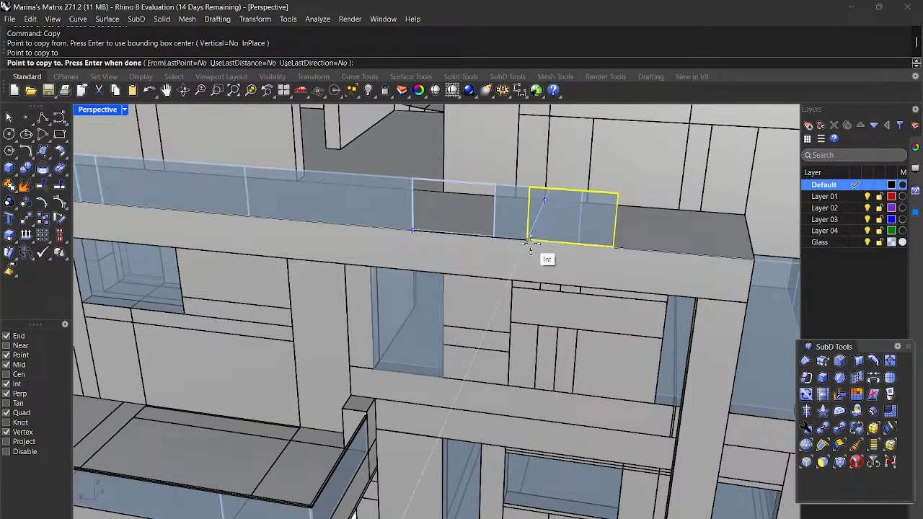
scroll(530, 241, up, 5)
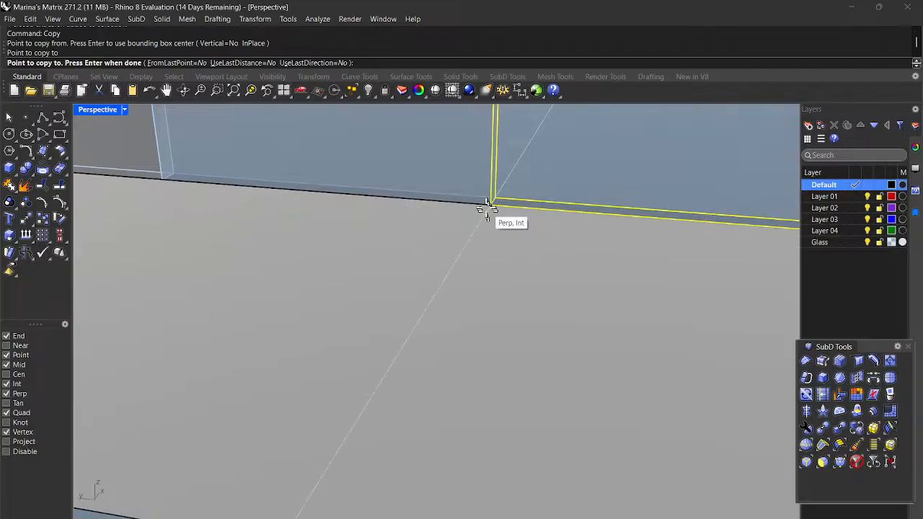
click(490, 204)
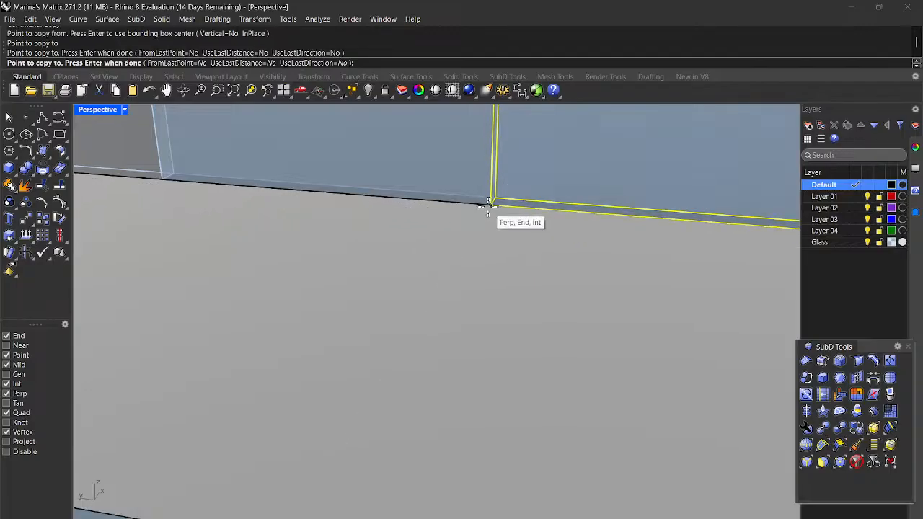
scroll(488, 209, down, 3)
scroll(531, 218, up, 3)
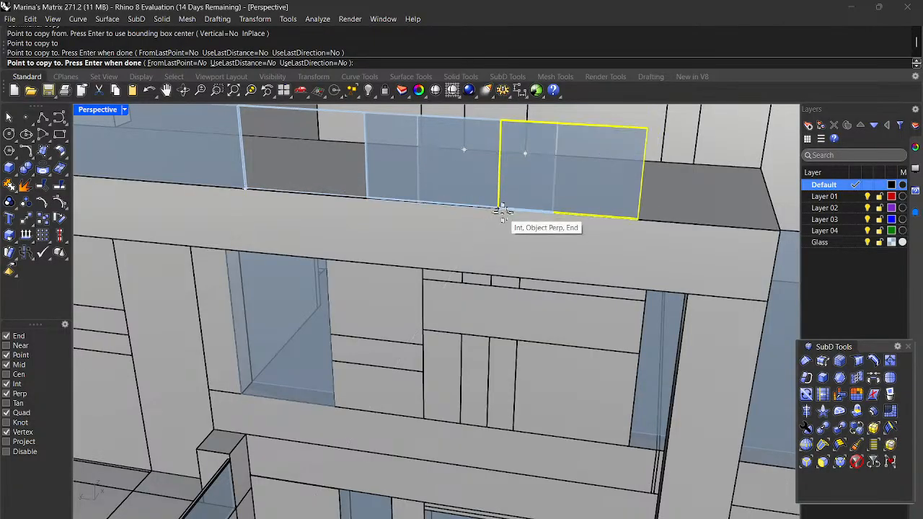
mouse_move(560, 226)
right_down()
mouse_move(582, 228)
mouse_move(572, 228)
right_up()
key(Escape)
key(Escape)
Step: Scale1D the copied glass panel lengthwise to the gap's end, then select the adjacent panel
click(531, 189)
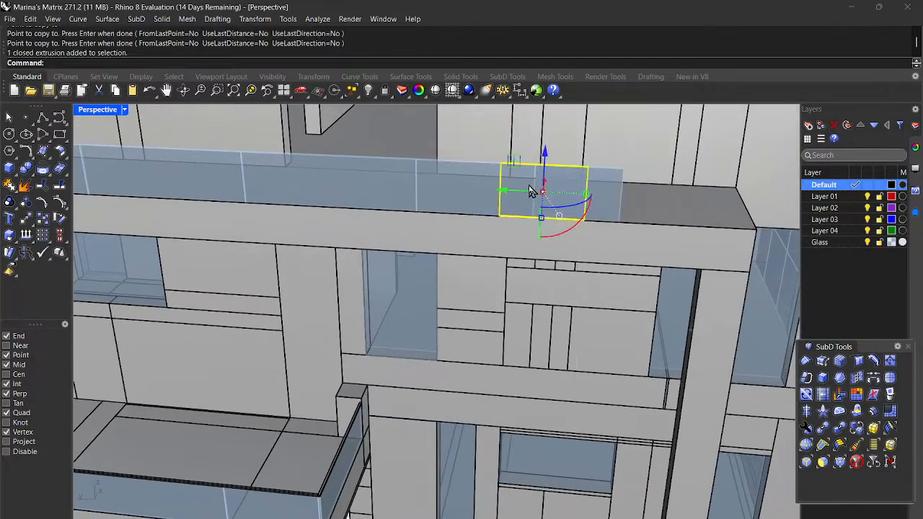
key(Return)
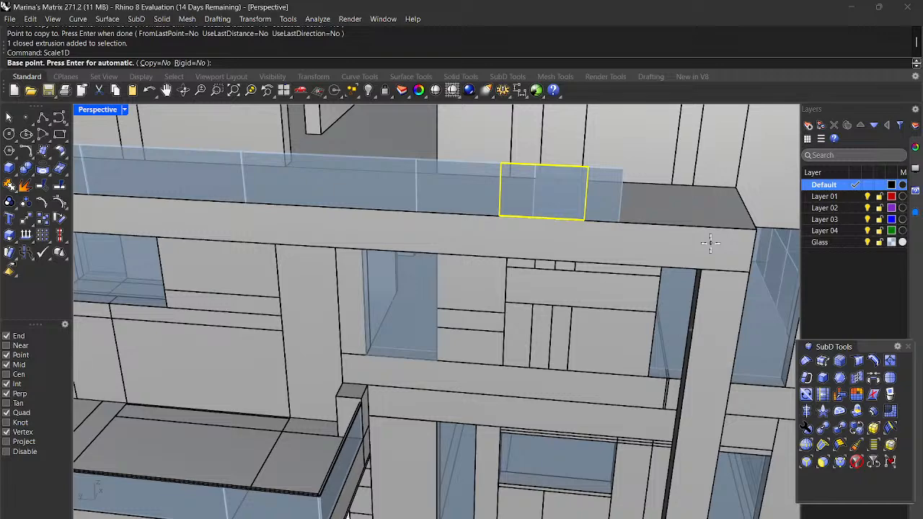
scroll(552, 262, up, 5)
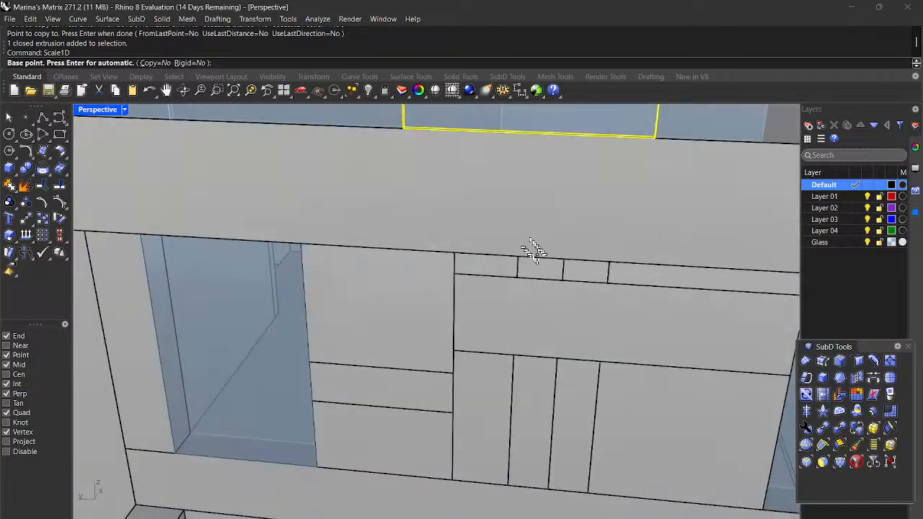
scroll(318, 371, up, 4)
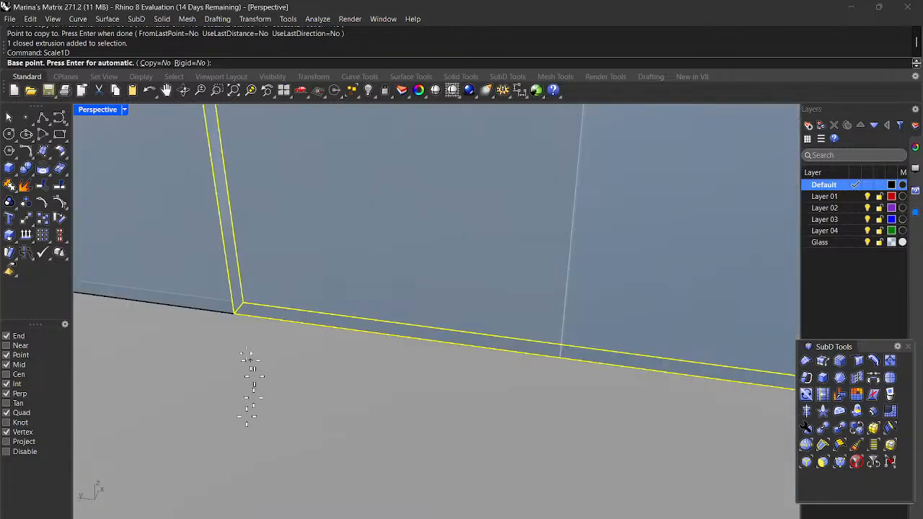
click(235, 310)
scroll(238, 312, down, 7)
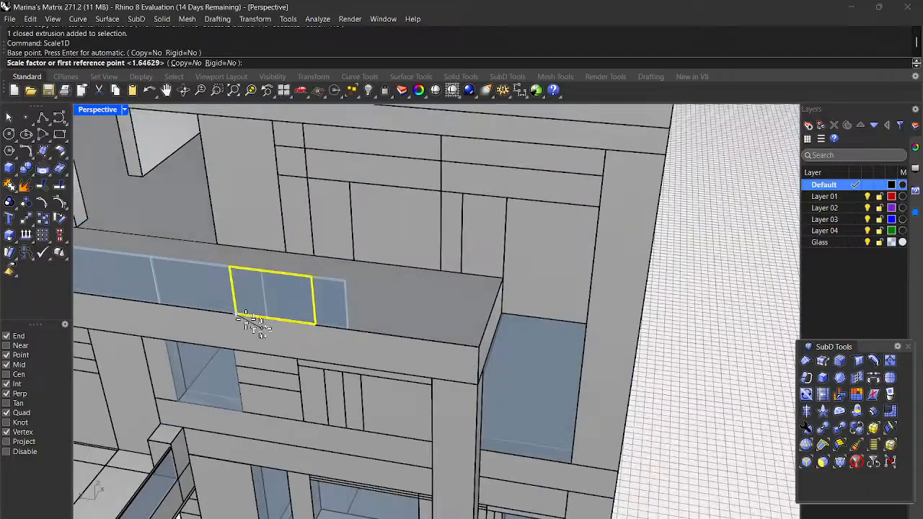
scroll(317, 321, up, 6)
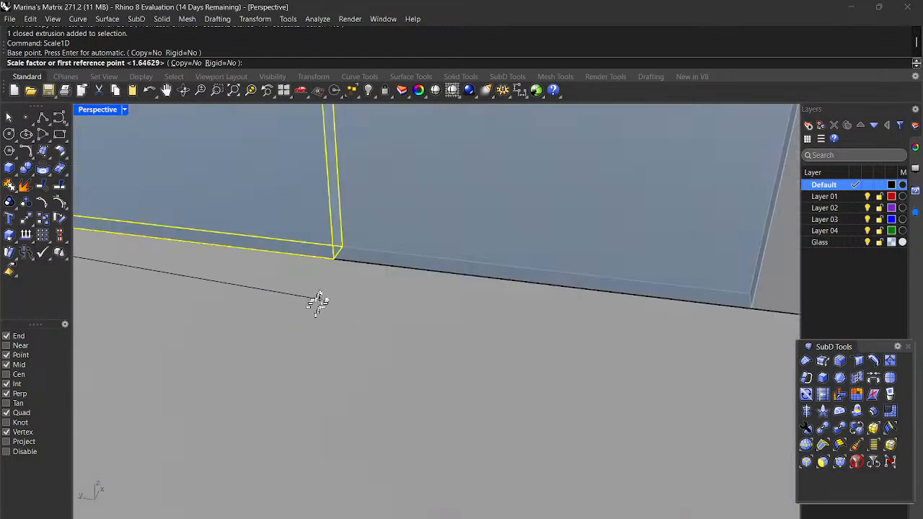
click(334, 255)
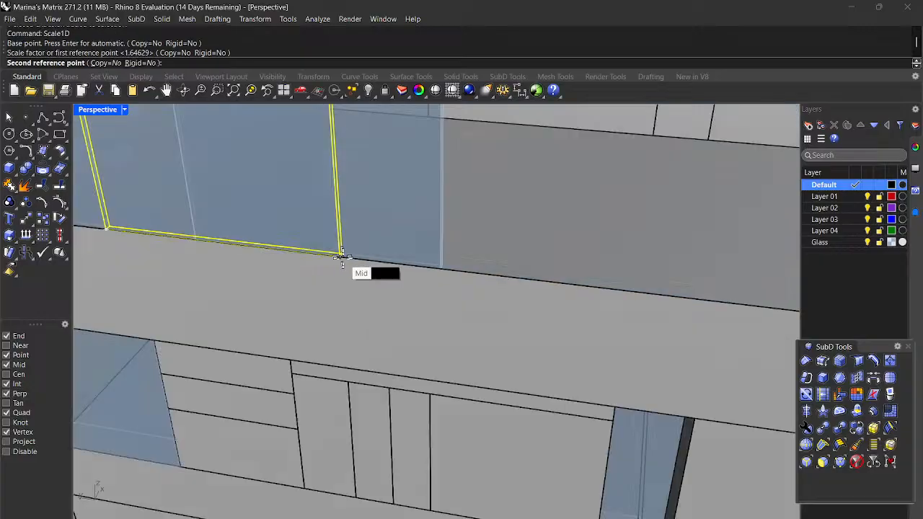
scroll(350, 260, down, 6)
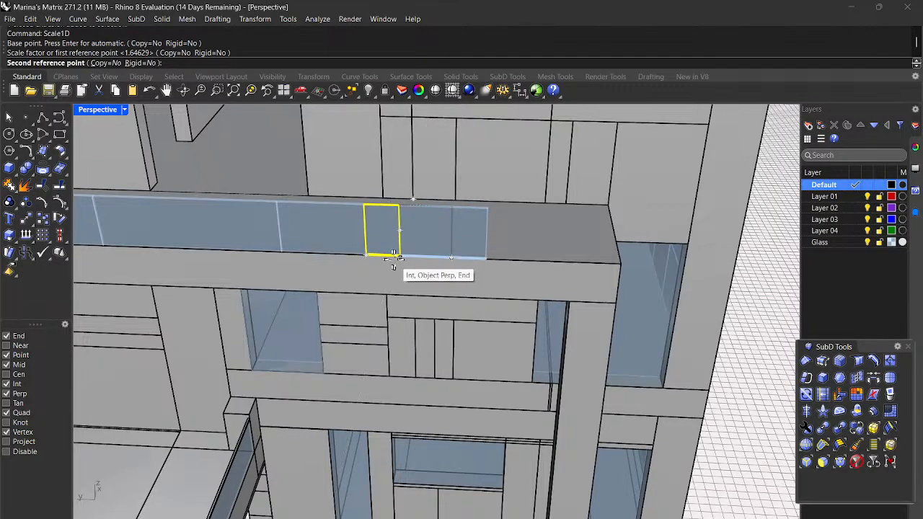
scroll(399, 252, up, 2)
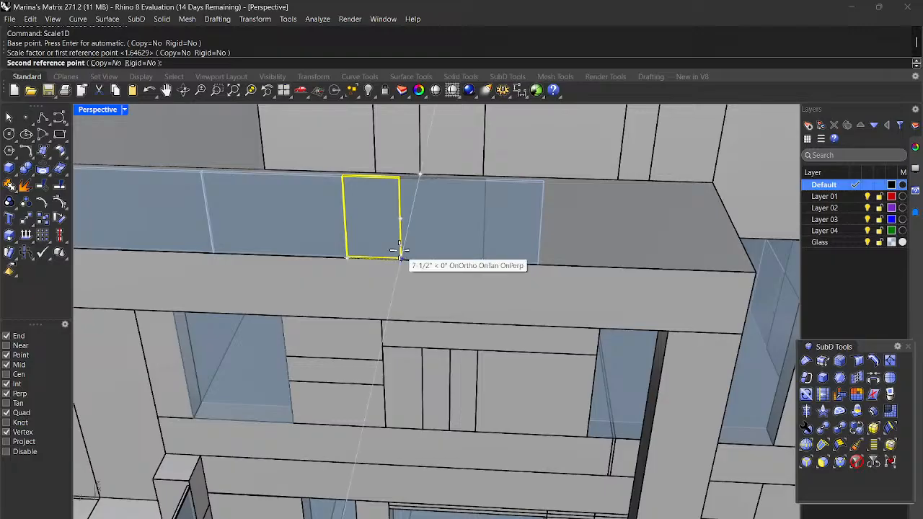
scroll(398, 253, up, 2)
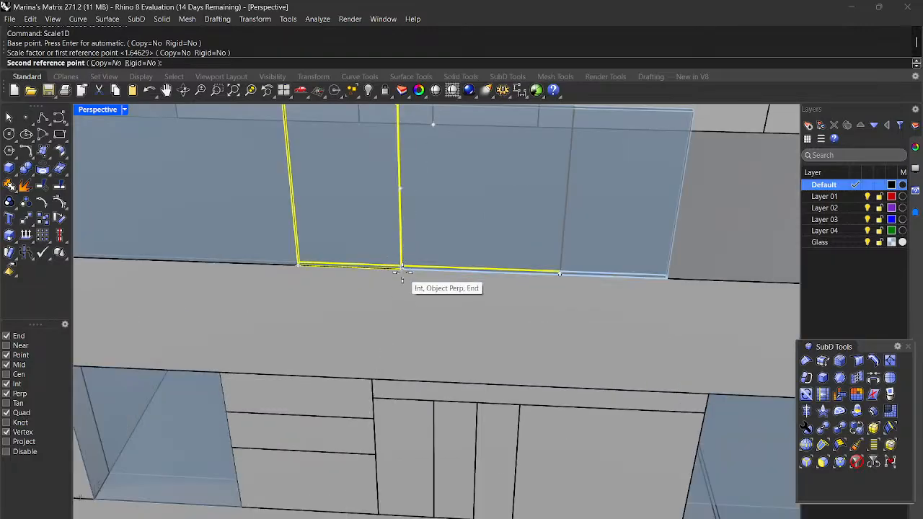
click(402, 270)
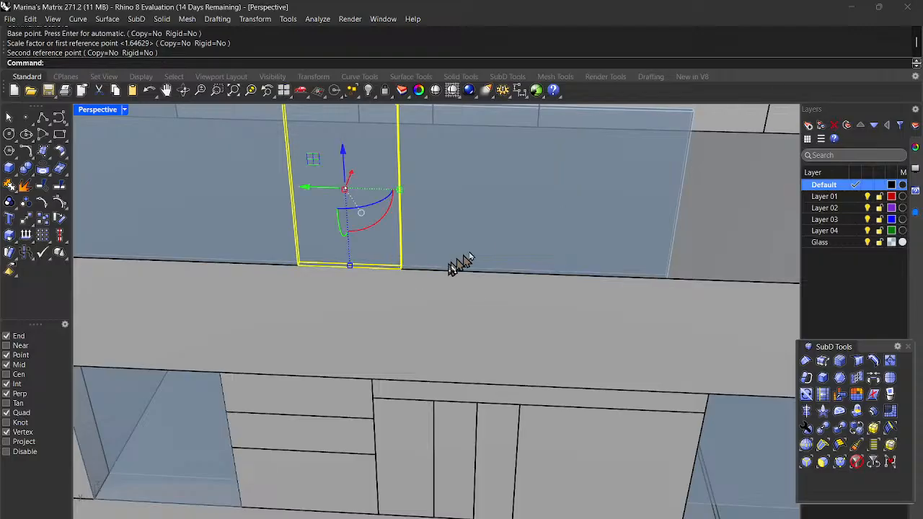
scroll(490, 241, down, 4)
click(517, 238)
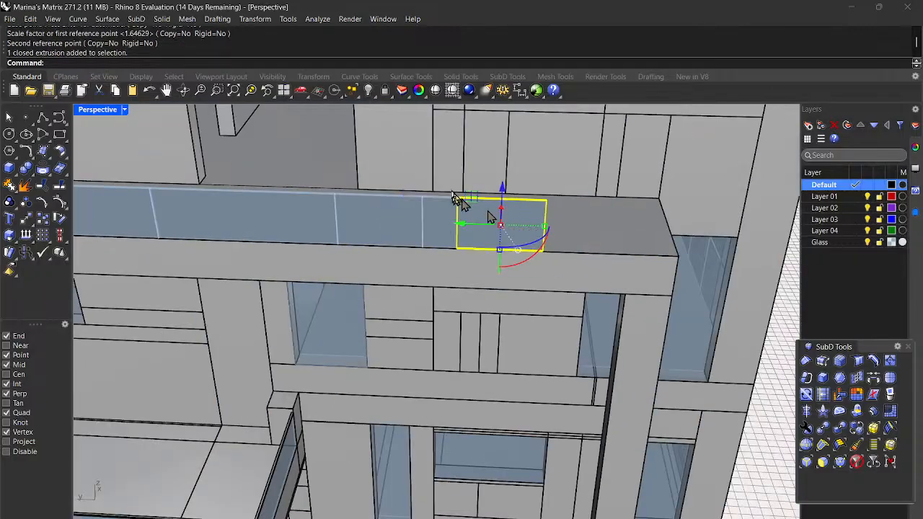
Step: Scale1D the adjacent panel from its lower-left and lower-right corners out to the new end point
scroll(519, 227, up, 4)
mouse_move(505, 285)
right_down()
mouse_move(515, 271)
mouse_move(517, 293)
right_up()
scroll(517, 293, down, 6)
mouse_move(530, 364)
right_down()
mouse_move(531, 332)
mouse_move(527, 354)
right_up()
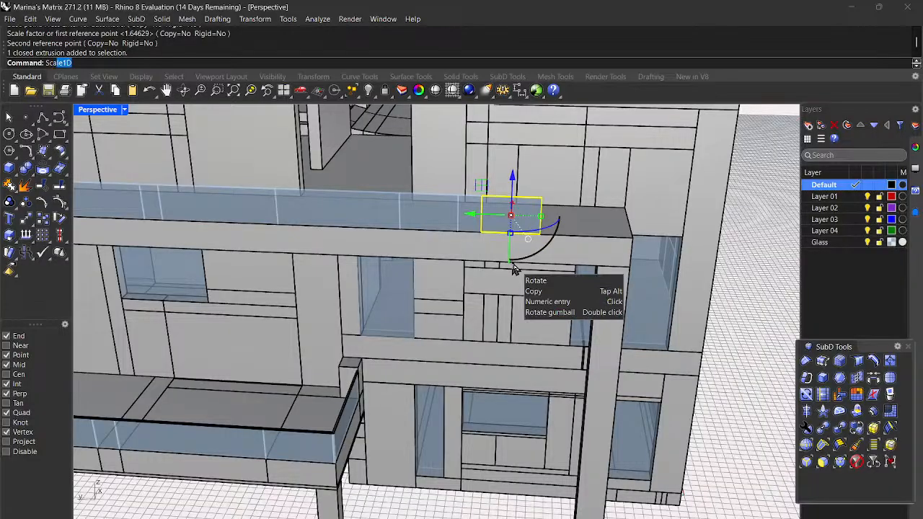
key(Return)
scroll(511, 264, up, 10)
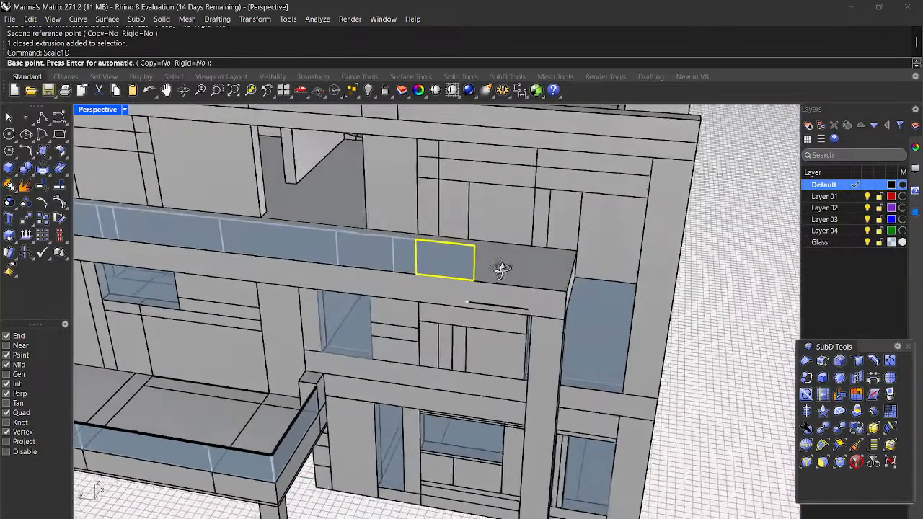
scroll(342, 295, up, 4)
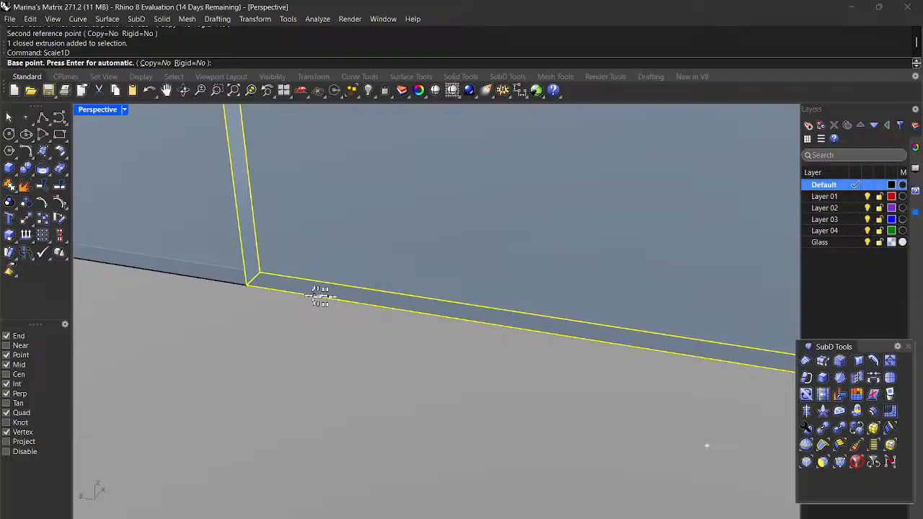
click(245, 283)
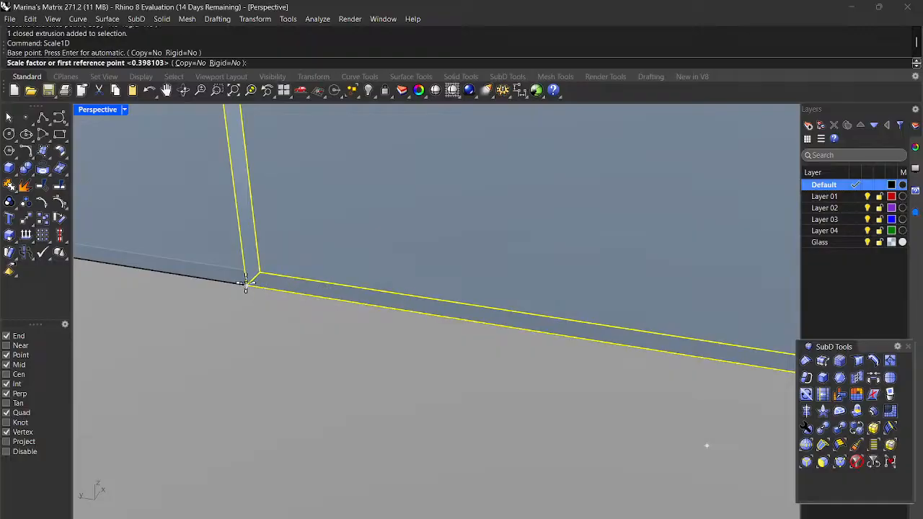
scroll(245, 283, down, 5)
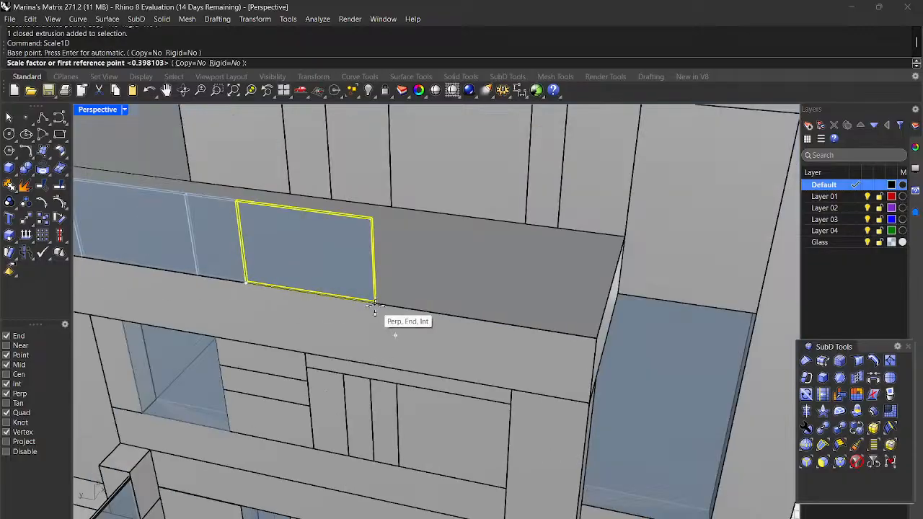
scroll(374, 304, up, 3)
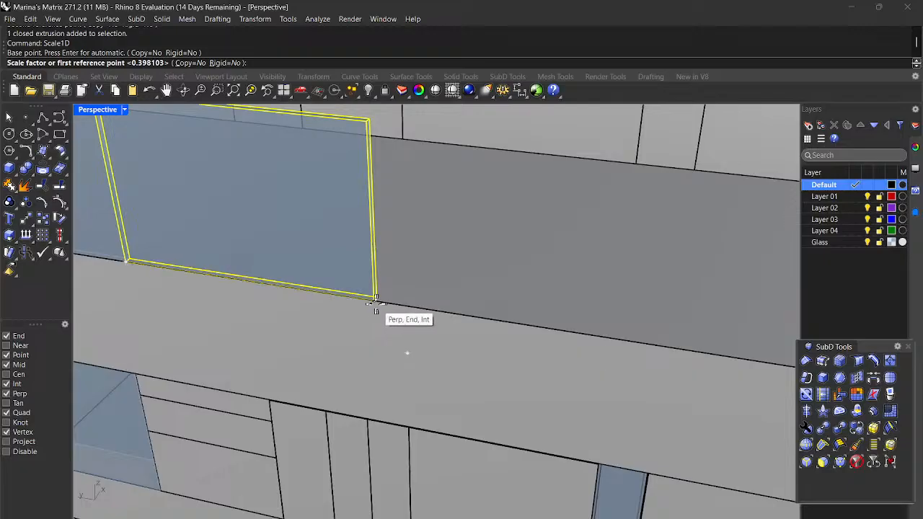
scroll(370, 304, up, 5)
scroll(379, 306, down, 2)
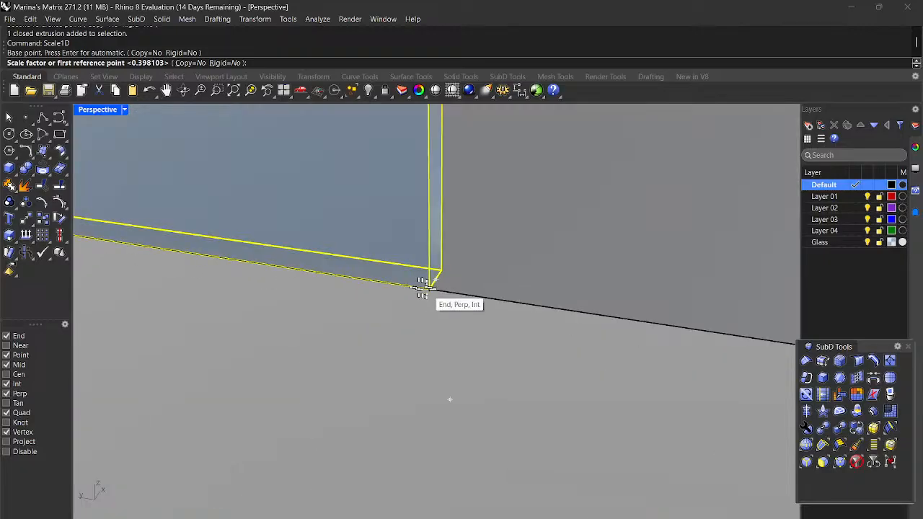
click(426, 286)
scroll(429, 288, down, 5)
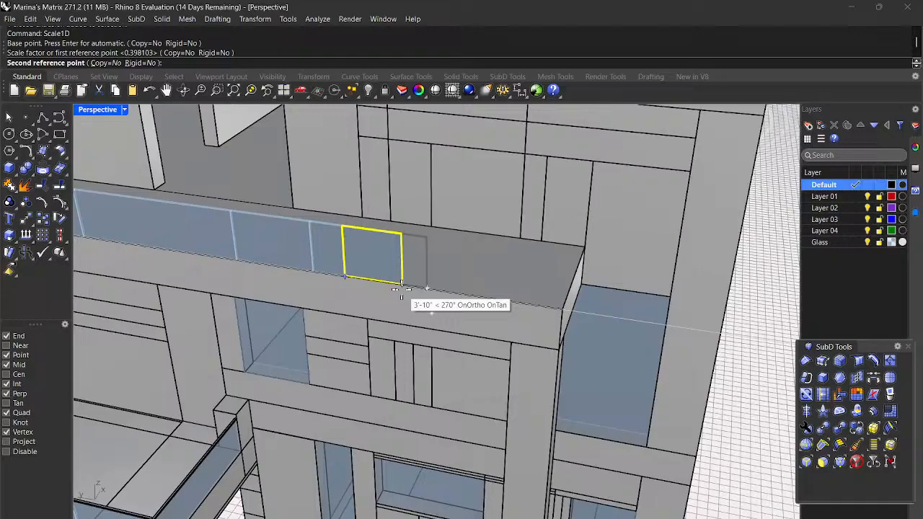
click(429, 223)
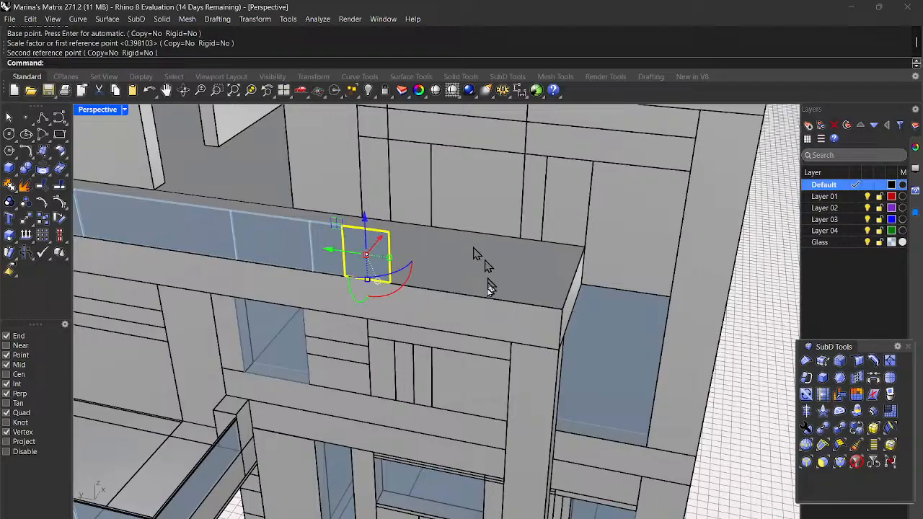
scroll(433, 303, down, 5)
scroll(424, 303, up, 5)
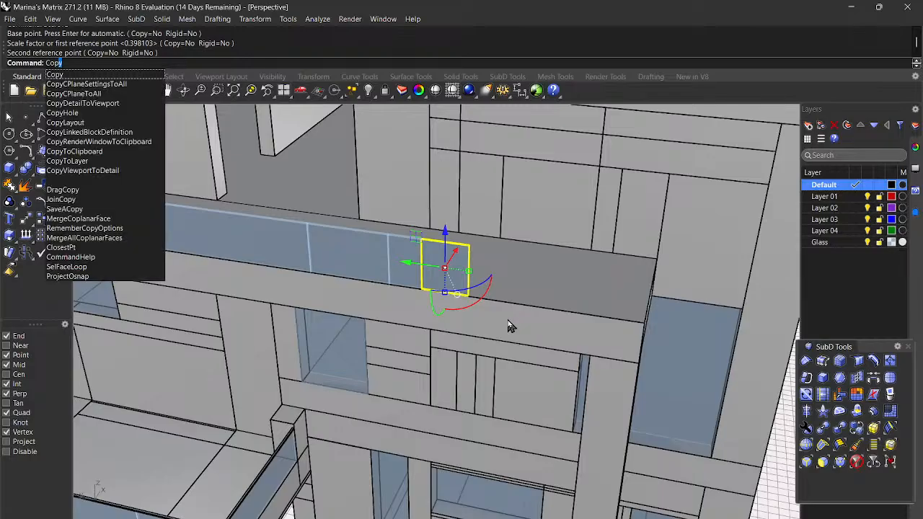
Step: Copy the resized panel from its bottom corner to the next gap's corner and select the new copy
key(Return)
scroll(421, 280, up, 4)
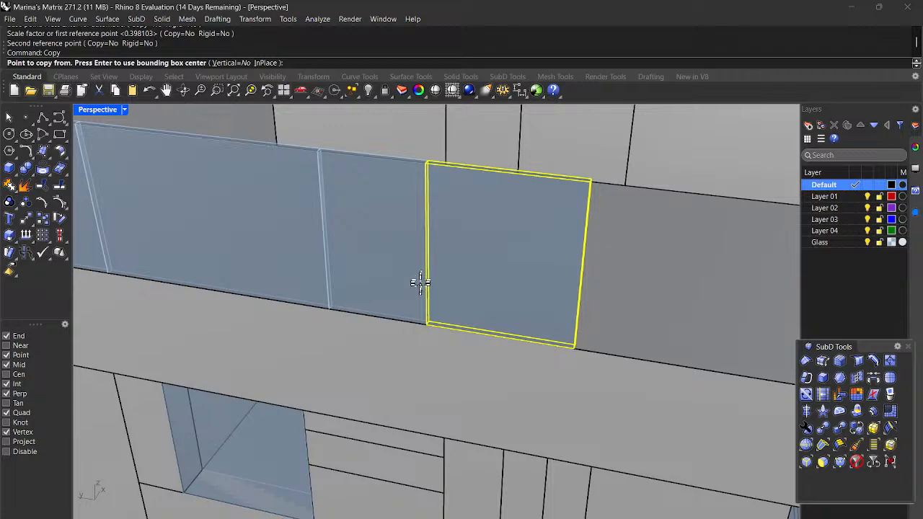
scroll(419, 333, up, 3)
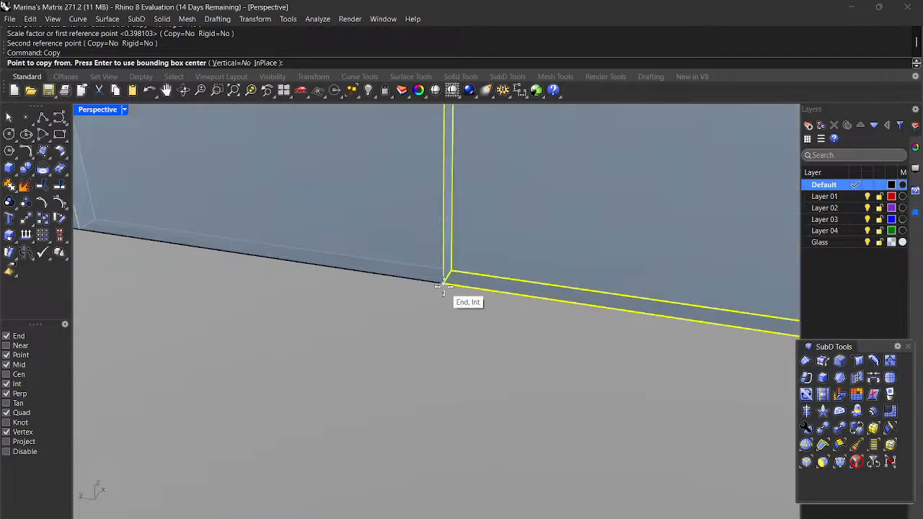
click(442, 284)
scroll(443, 284, down, 2)
scroll(632, 324, up, 3)
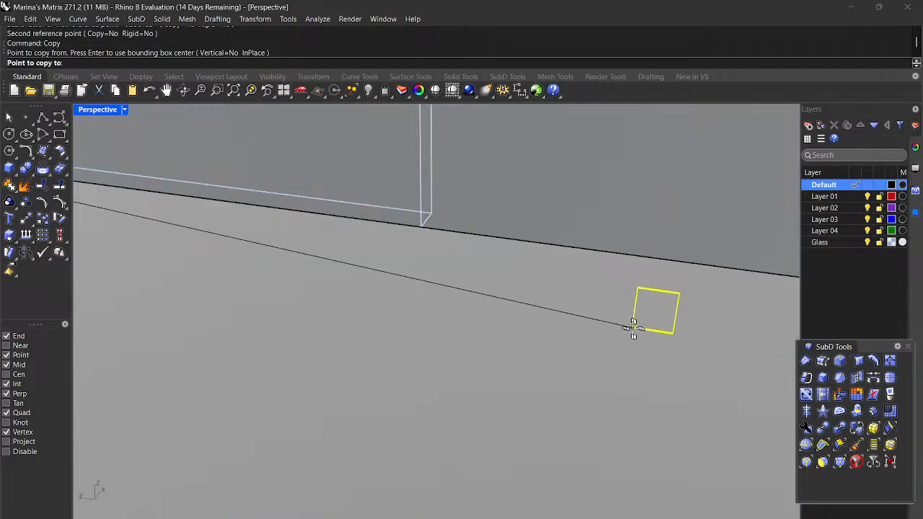
scroll(603, 309, down, 3)
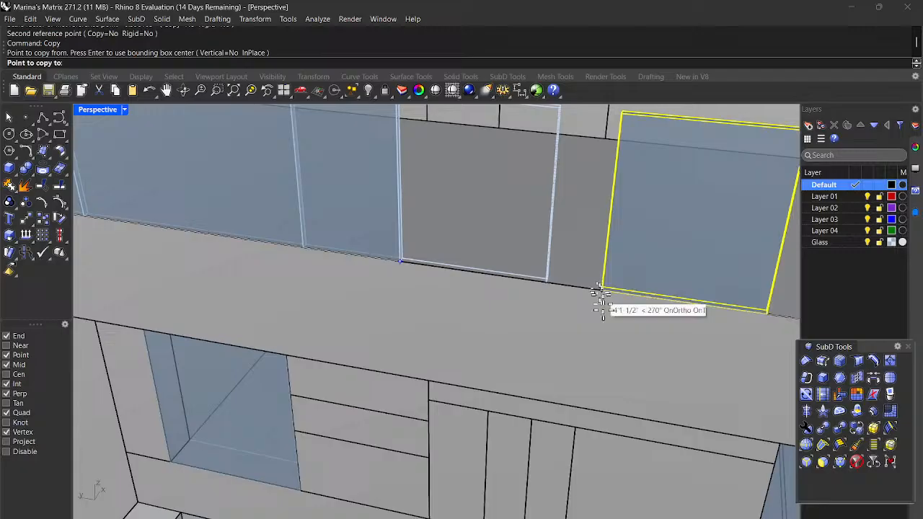
click(550, 281)
scroll(550, 282, down, 3)
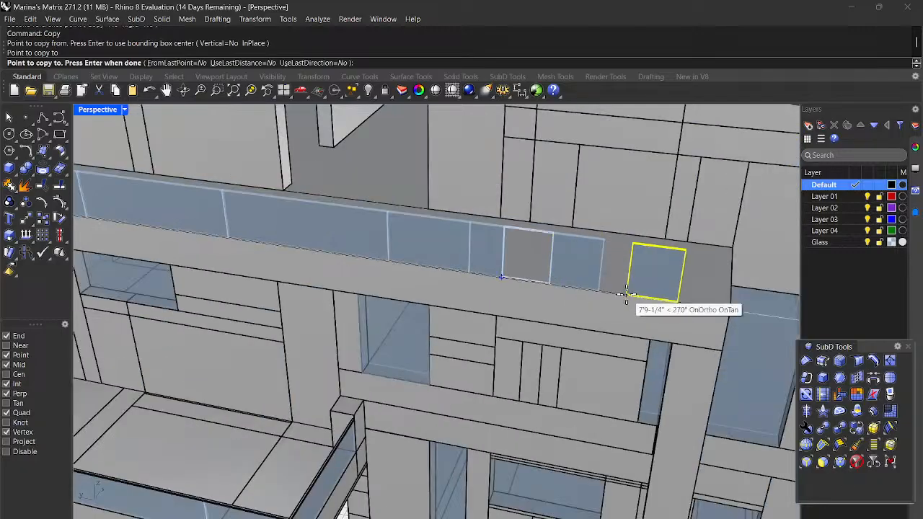
key(Escape)
key(Escape)
click(584, 282)
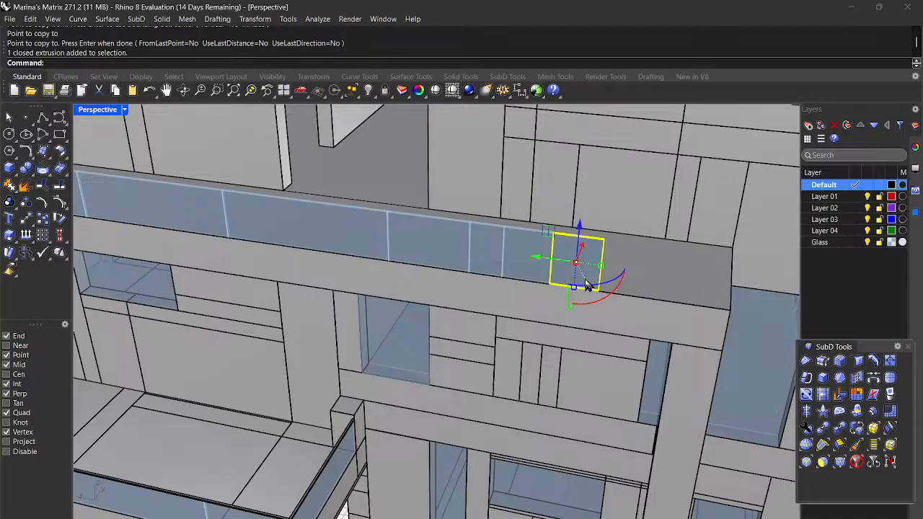
Step: Stretch the new panel copy with Scale1D from its lower corners to the end of the gap
text(Scale1D)
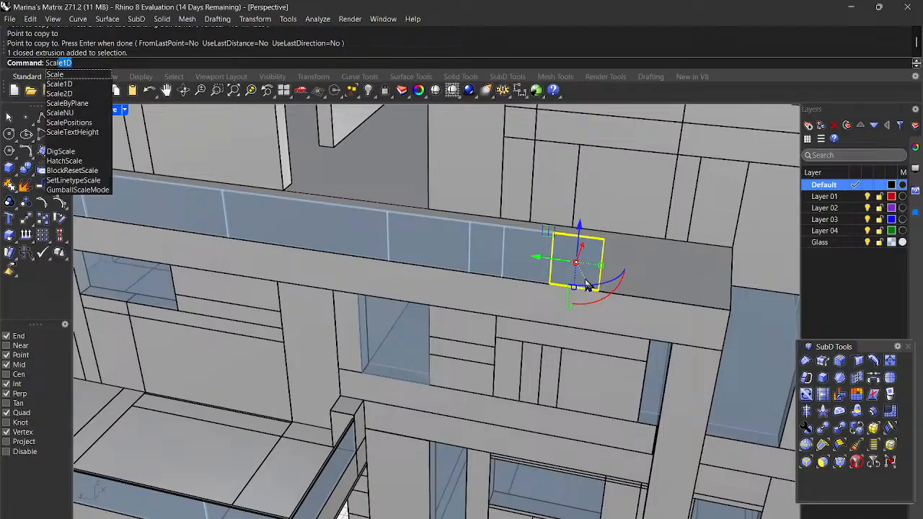
key(Return)
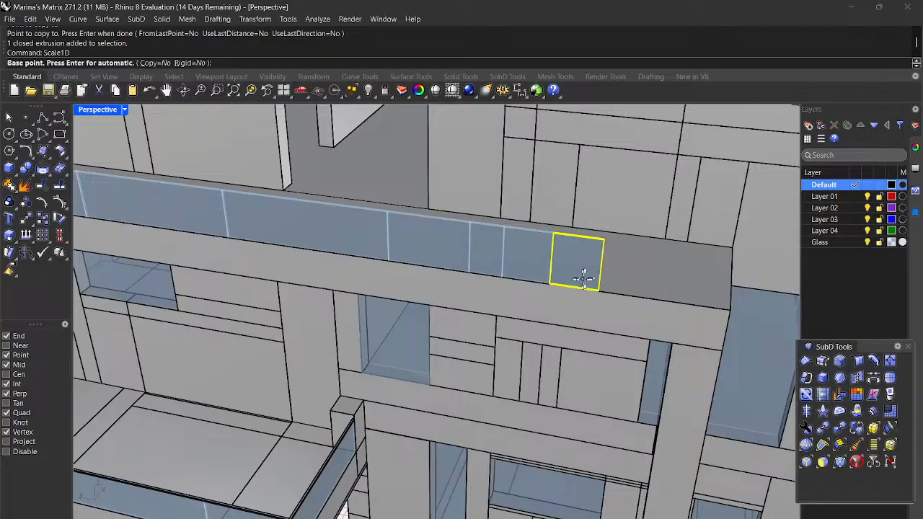
scroll(583, 277, up, 2)
right_drag(595, 298, 529, 323)
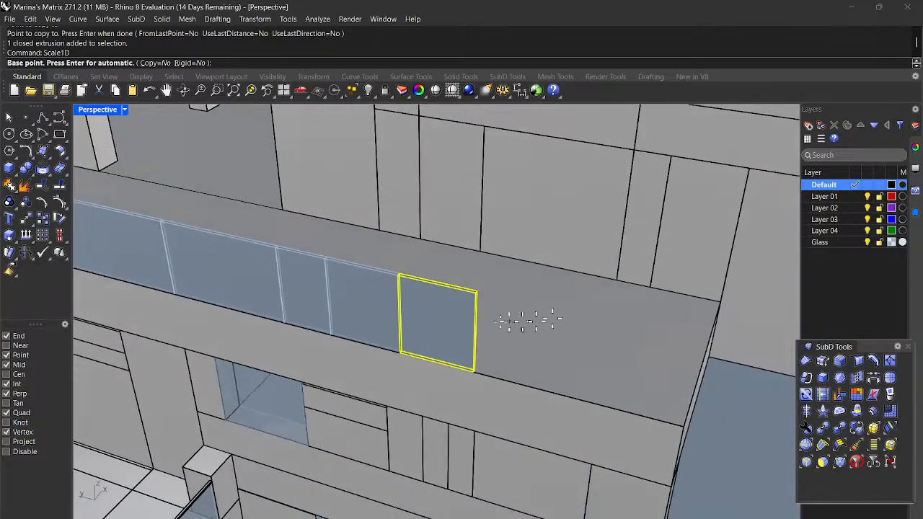
scroll(439, 336, up, 8)
scroll(388, 356, down, 5)
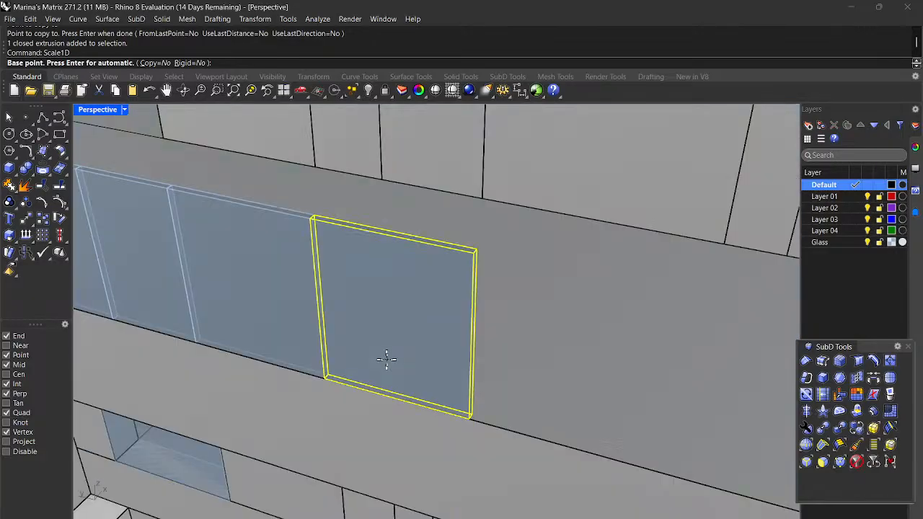
click(322, 380)
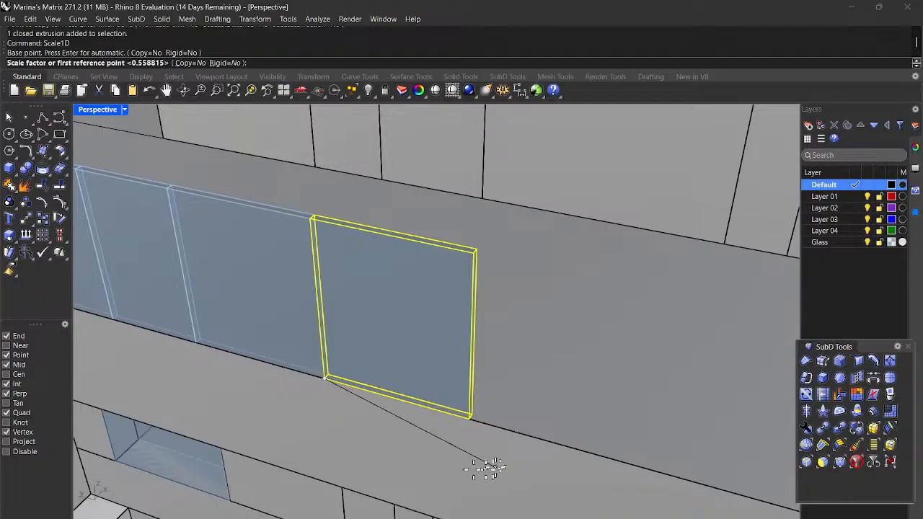
click(467, 417)
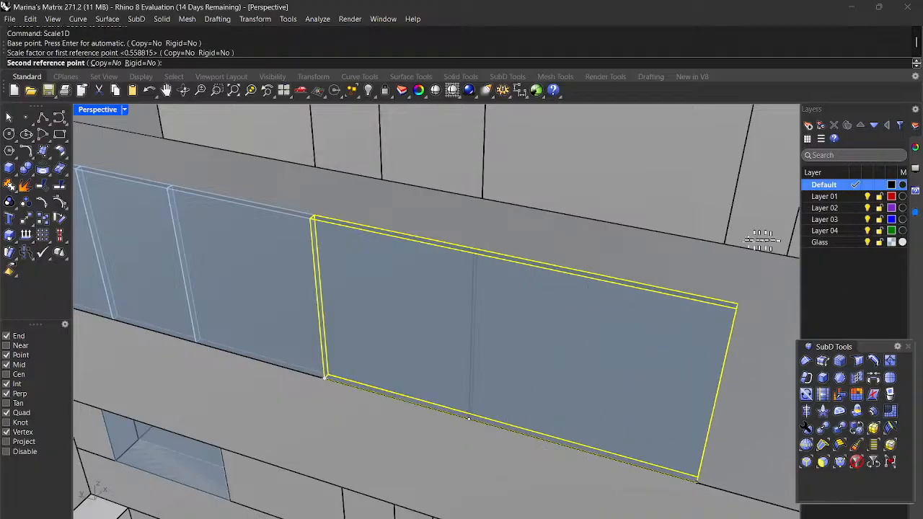
click(726, 247)
scroll(699, 252, down, 3)
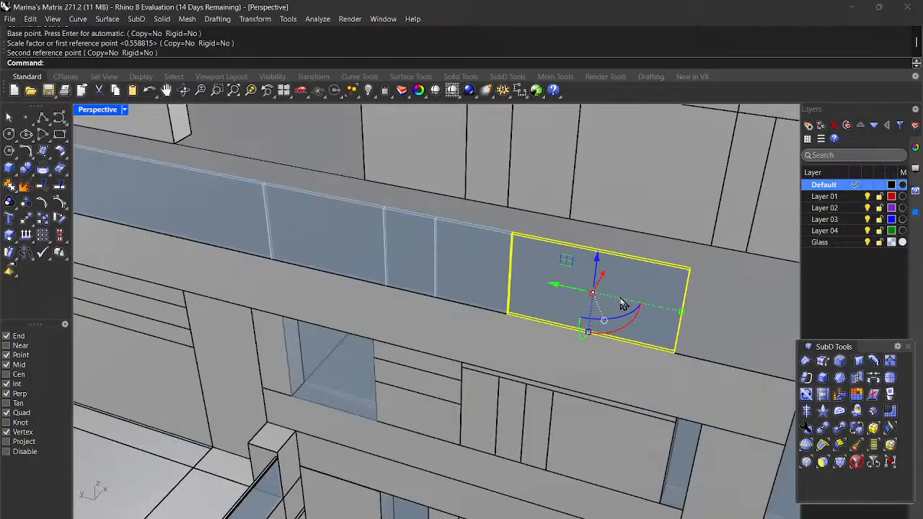
Step: Copy the stretched panel from its lower-left to its lower-right corner and select the copy
key(Return)
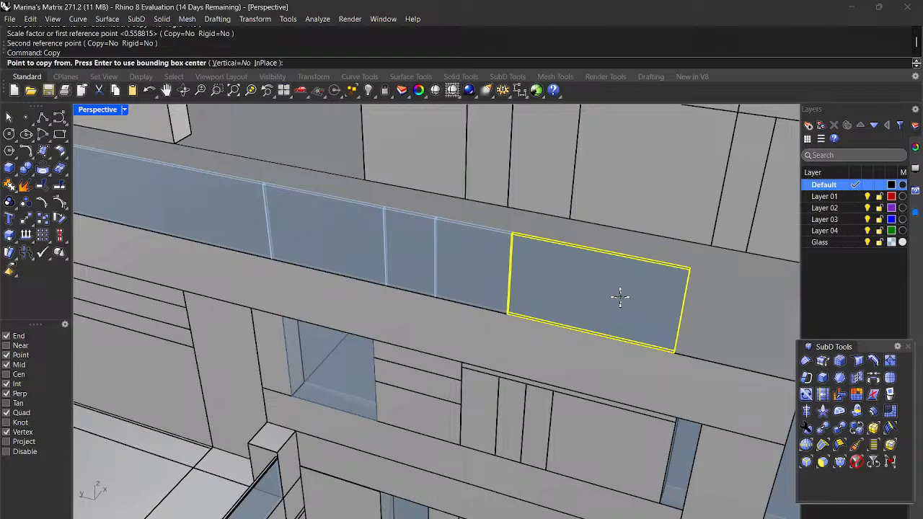
scroll(604, 332, down, 3)
scroll(630, 356, up, 2)
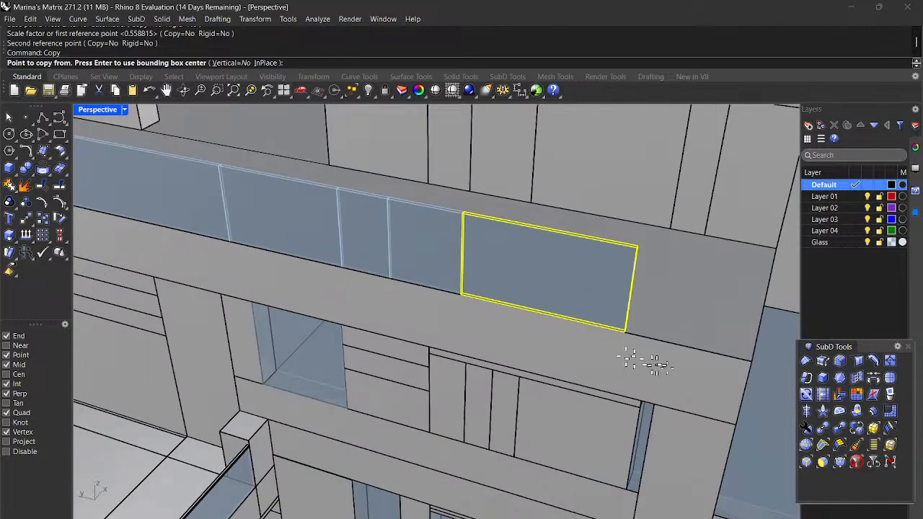
scroll(637, 335, up, 3)
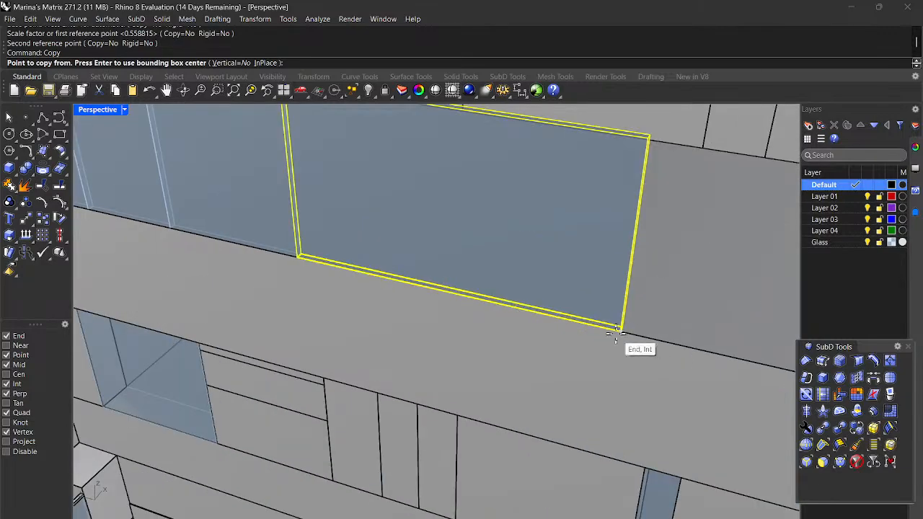
click(296, 259)
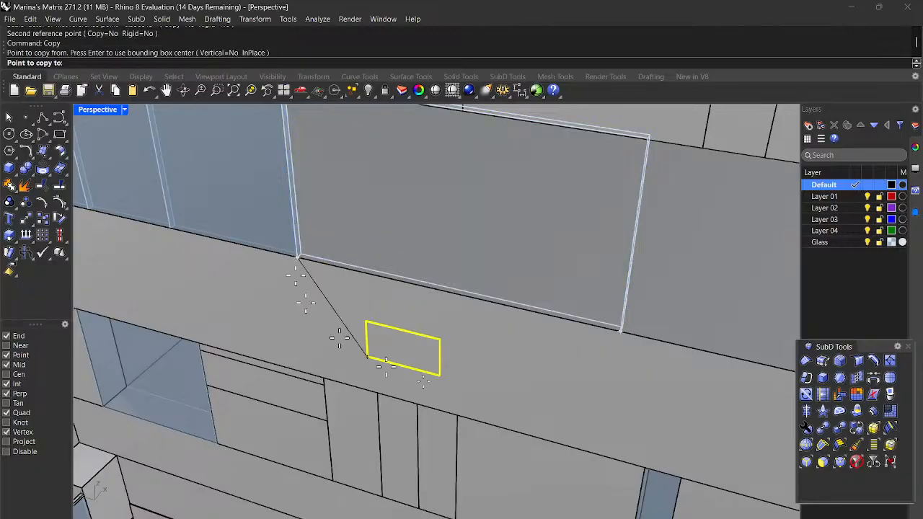
click(615, 330)
scroll(552, 319, down, 3)
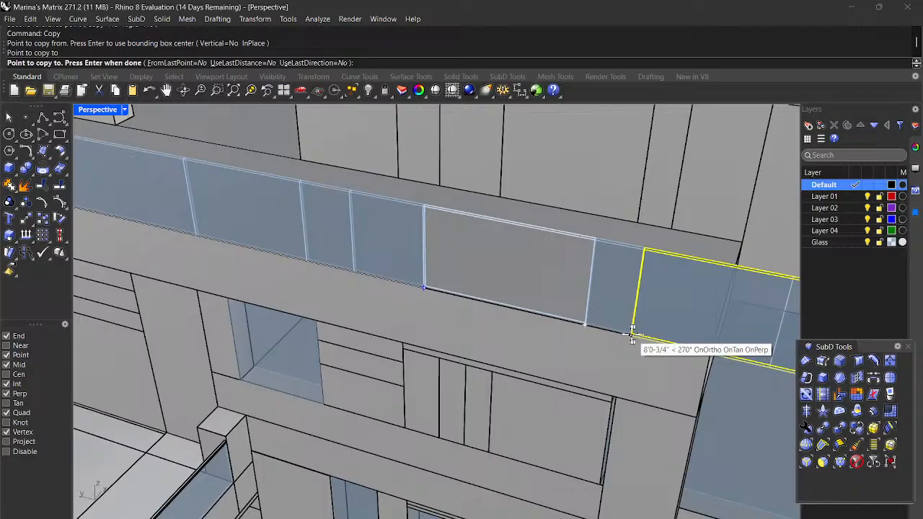
key(Return)
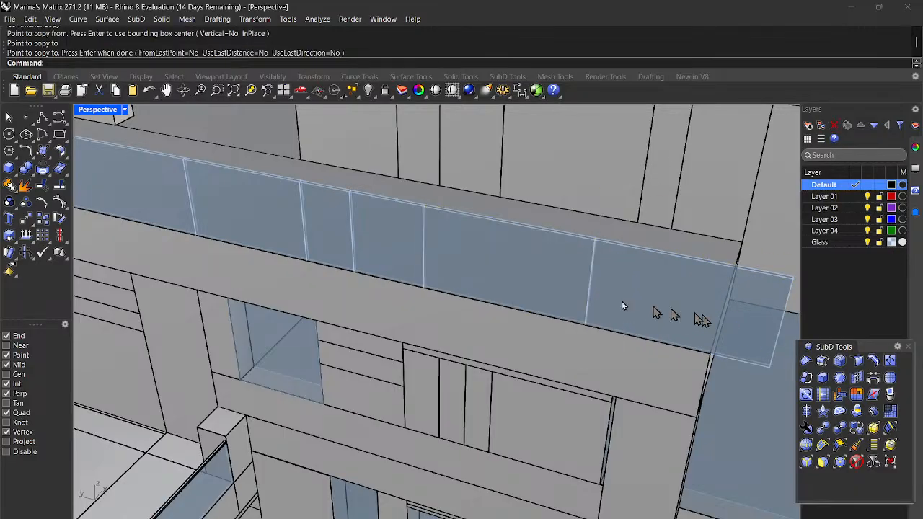
click(666, 320)
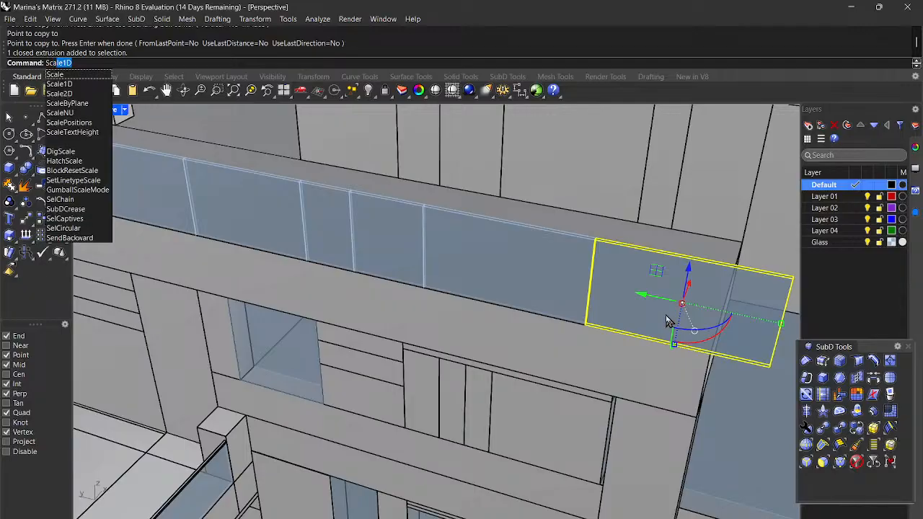
Step: Shorten the selected panel with Scale1D so it ends at the wall corner
key(Return)
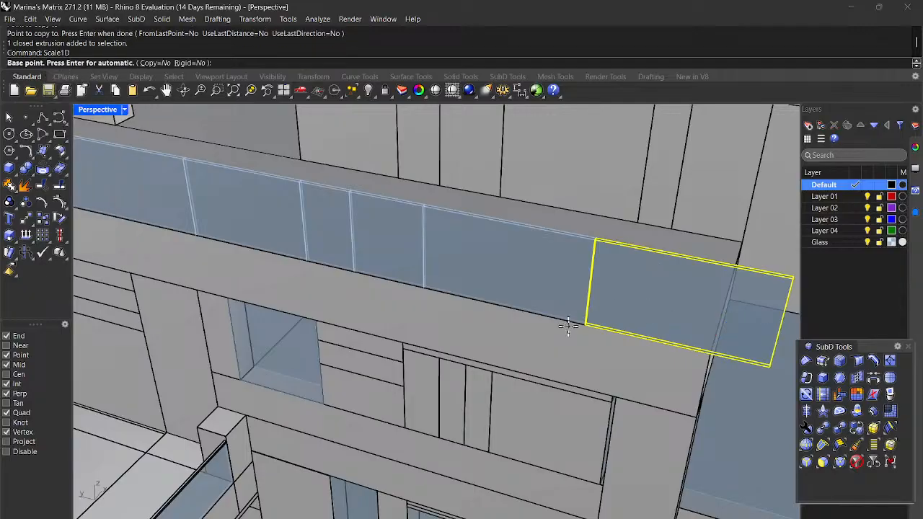
scroll(585, 333, up, 3)
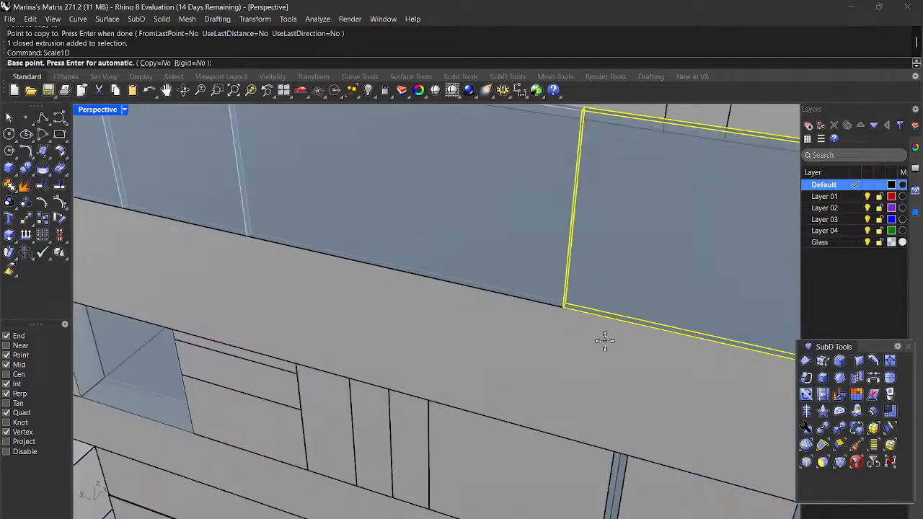
click(562, 309)
scroll(565, 309, down, 5)
scroll(673, 333, up, 5)
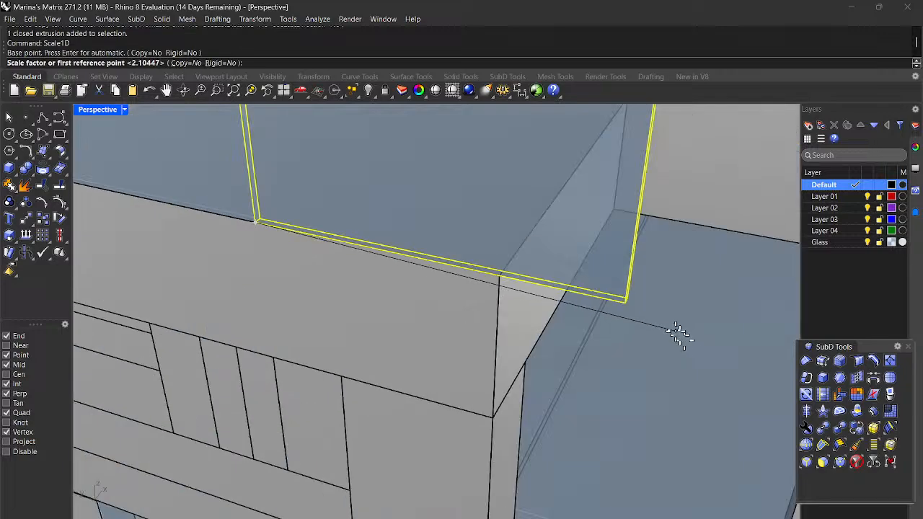
click(627, 302)
scroll(627, 305, down, 5)
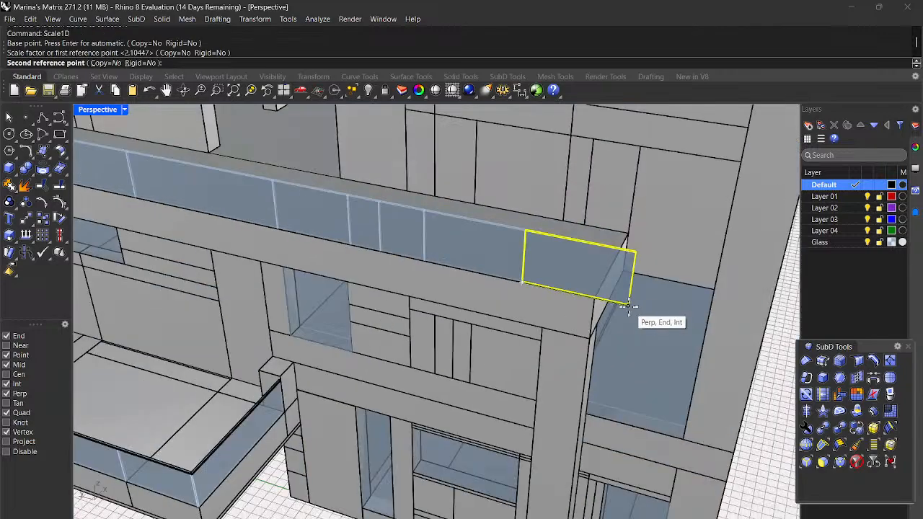
click(583, 229)
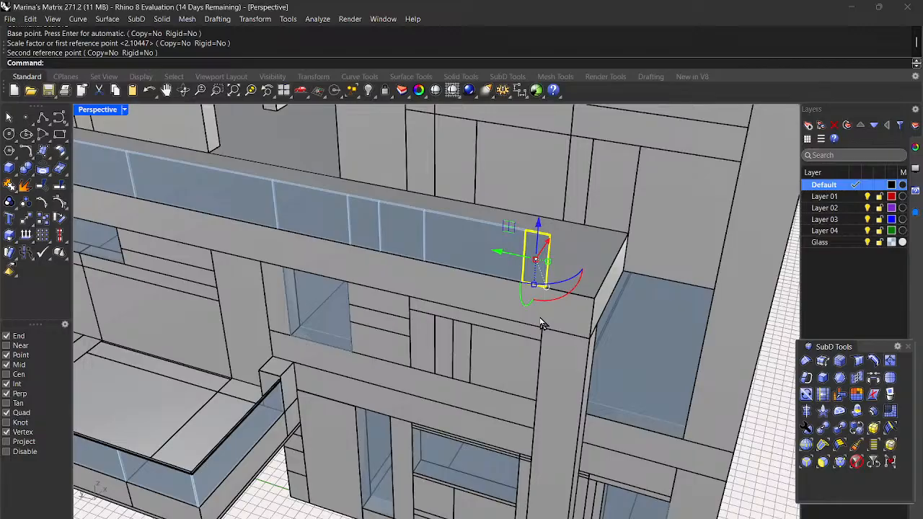
Step: Copy the narrowed panel against the previous panel's end and select the new copy
text(Copy)
key(Return)
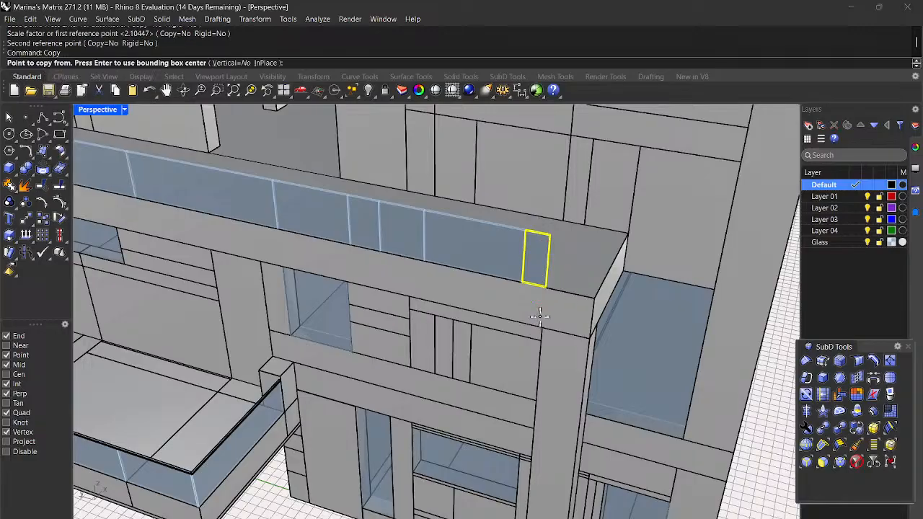
scroll(543, 311, up, 4)
scroll(556, 305, down, 2)
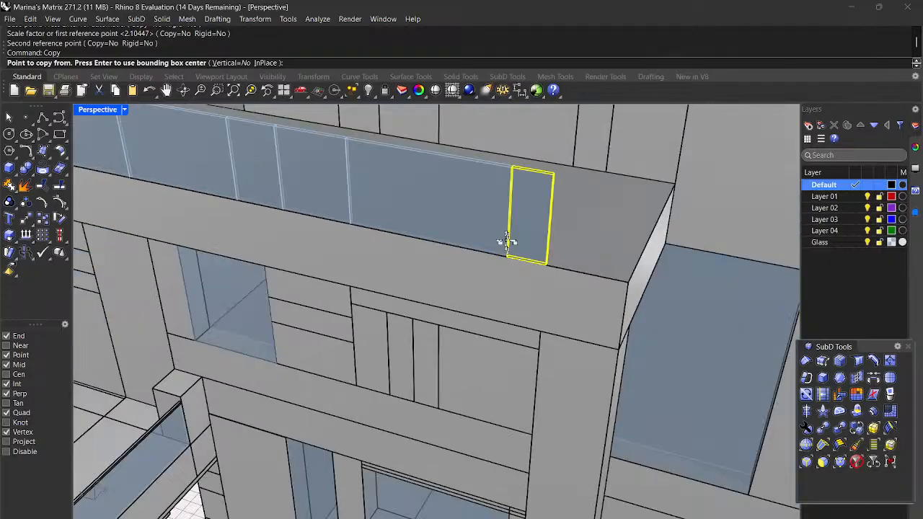
scroll(507, 243, up, 5)
scroll(496, 229, down, 4)
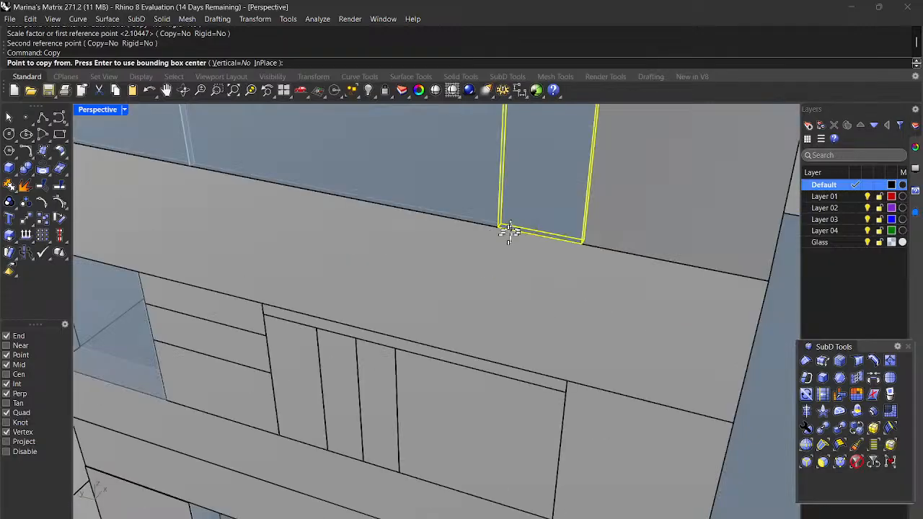
scroll(494, 228, up, 3)
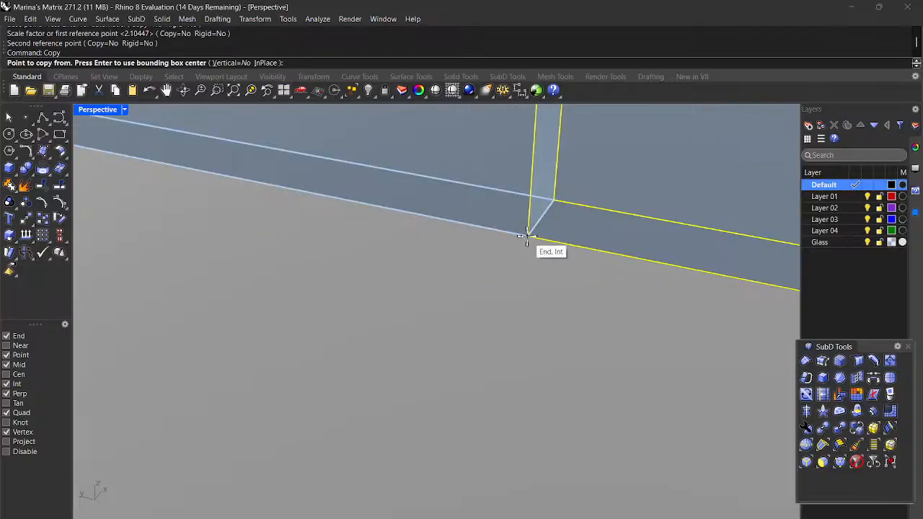
click(527, 236)
scroll(530, 234, down, 2)
scroll(557, 252, up, 2)
scroll(563, 250, up, 2)
scroll(560, 245, down, 2)
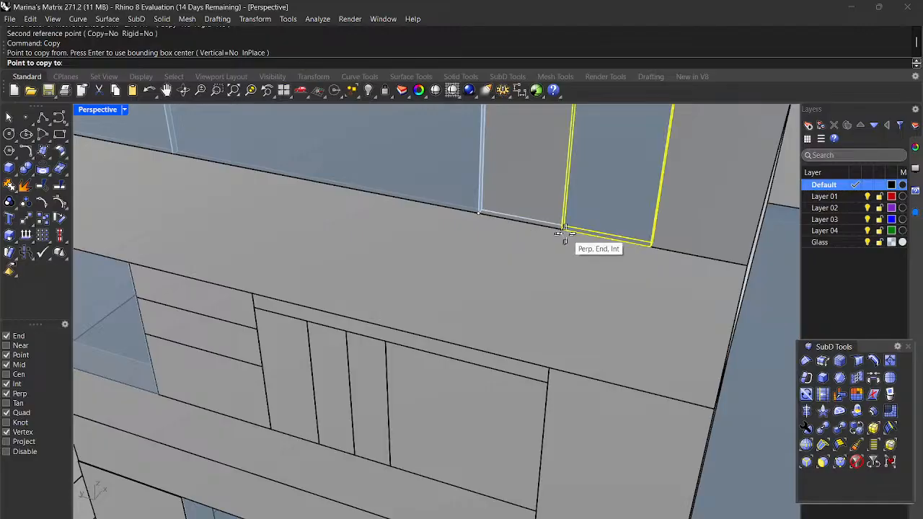
click(560, 233)
scroll(590, 238, down, 3)
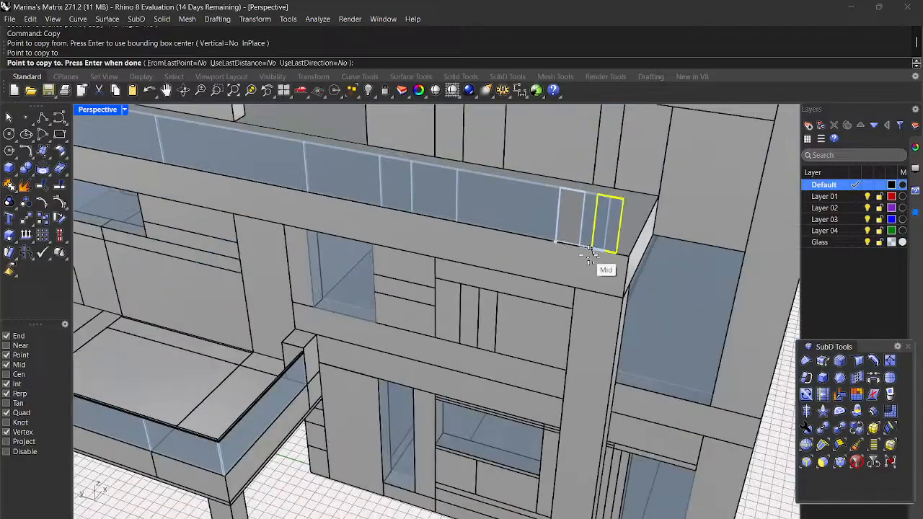
key(Return)
click(606, 225)
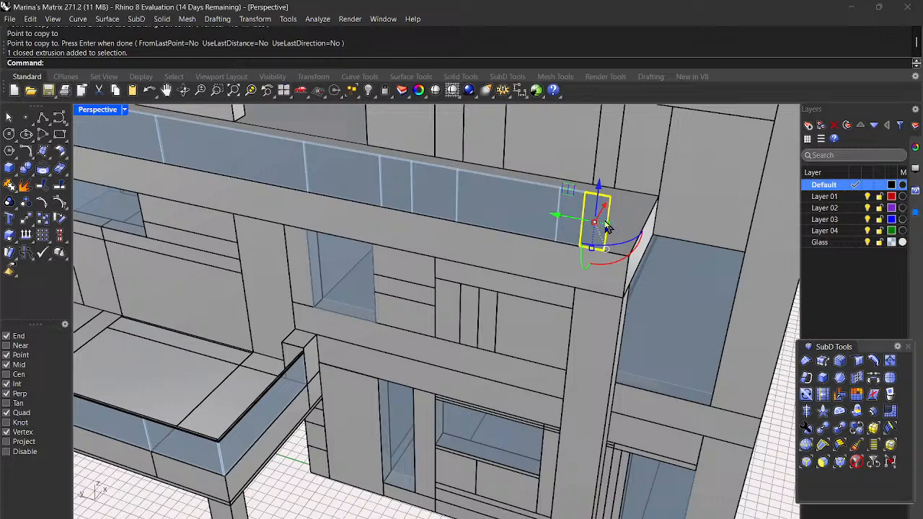
Step: Stretch the narrow copy with Scale1D to reach the balcony wall corner
key(Return)
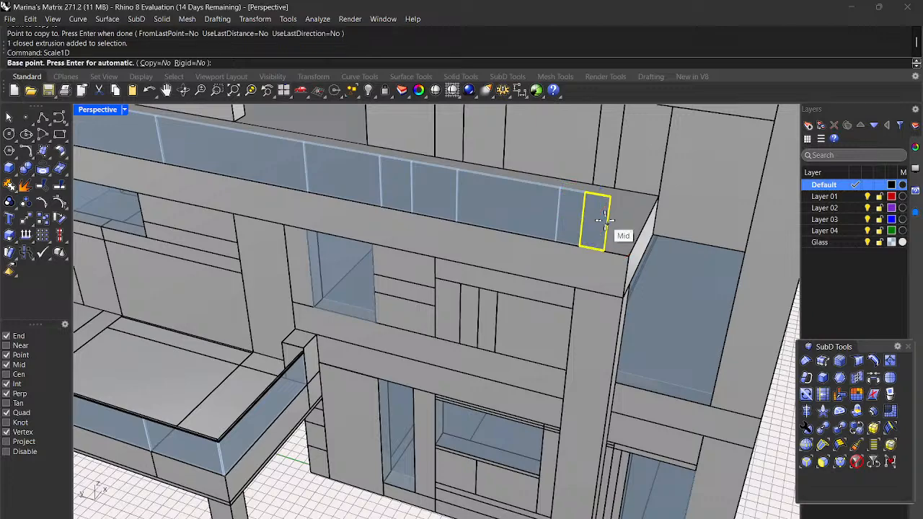
scroll(600, 216, up, 5)
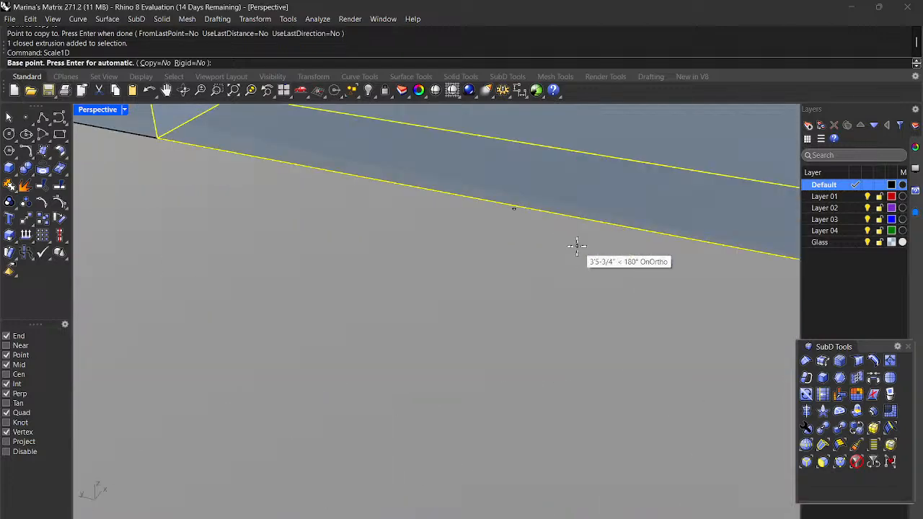
scroll(476, 248, down, 3)
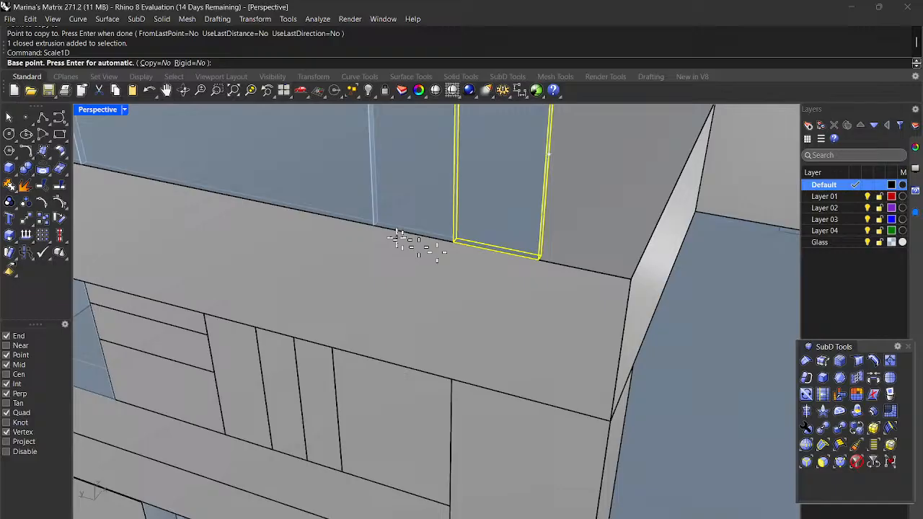
click(453, 244)
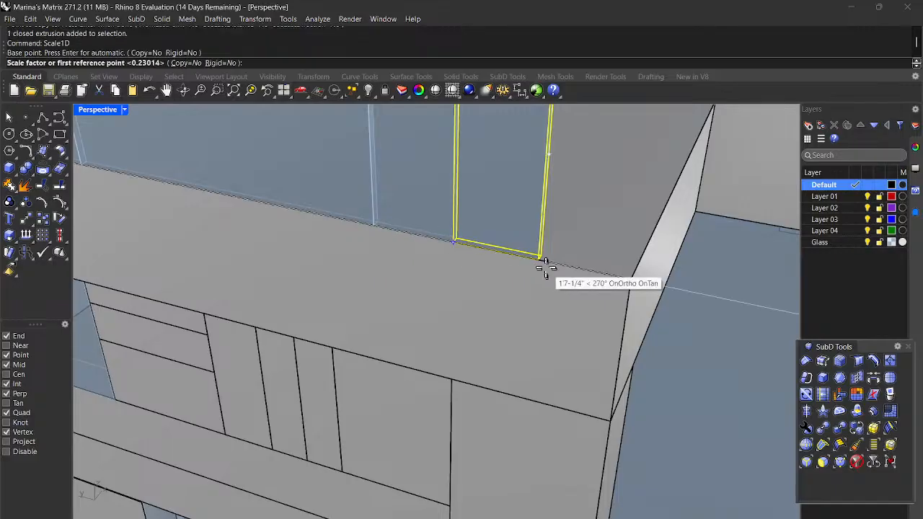
click(537, 261)
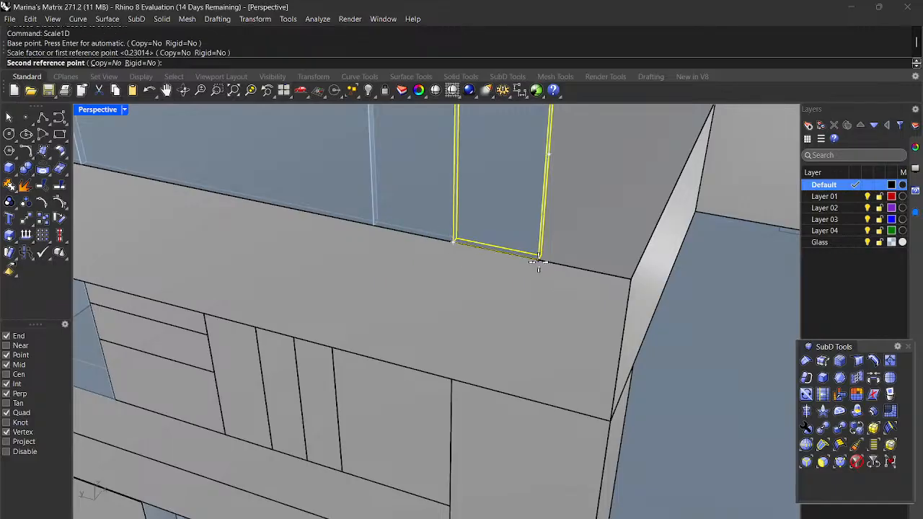
click(633, 291)
scroll(634, 292, down, 8)
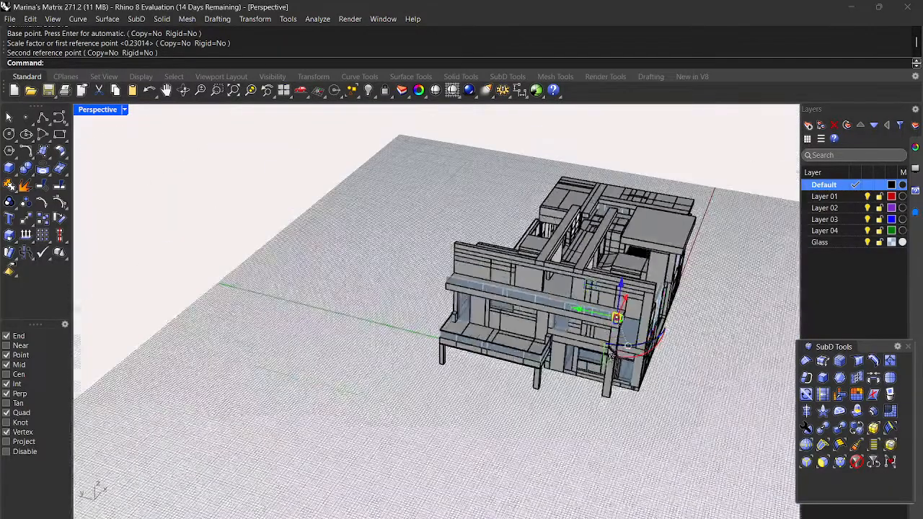
Step: Deselect the finished panel, inspect the upper balcony, and select the glass panel at its railing's end
right_drag(585, 449, 549, 418)
click(594, 176)
scroll(565, 299, up, 4)
scroll(552, 343, up, 2)
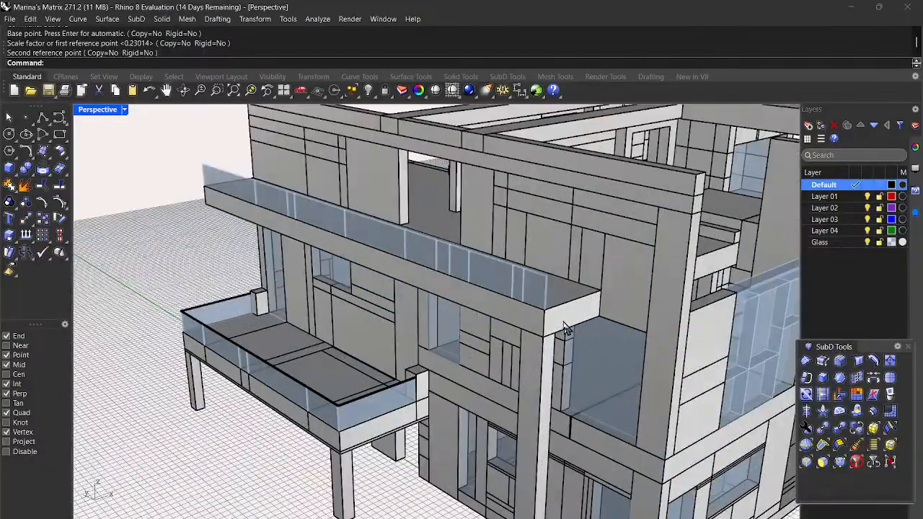
scroll(563, 324, down, 4)
scroll(563, 324, up, 3)
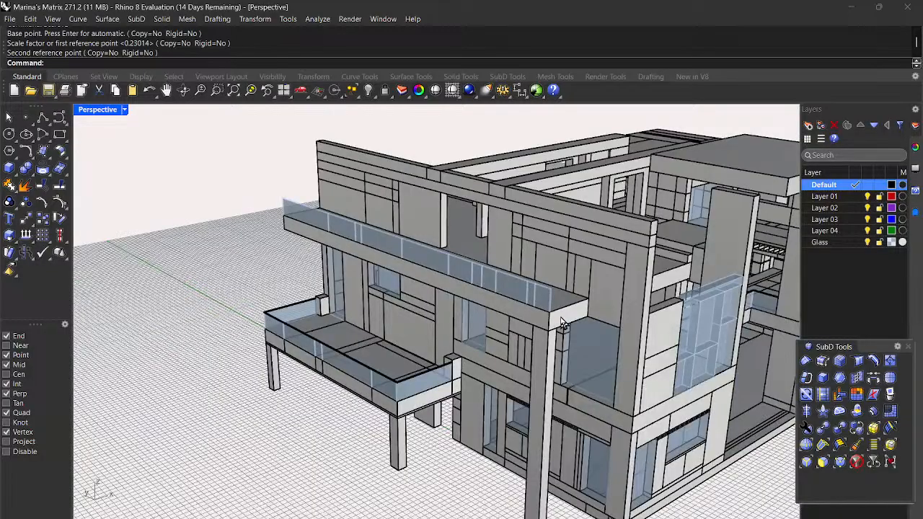
scroll(563, 323, down, 2)
scroll(498, 341, up, 5)
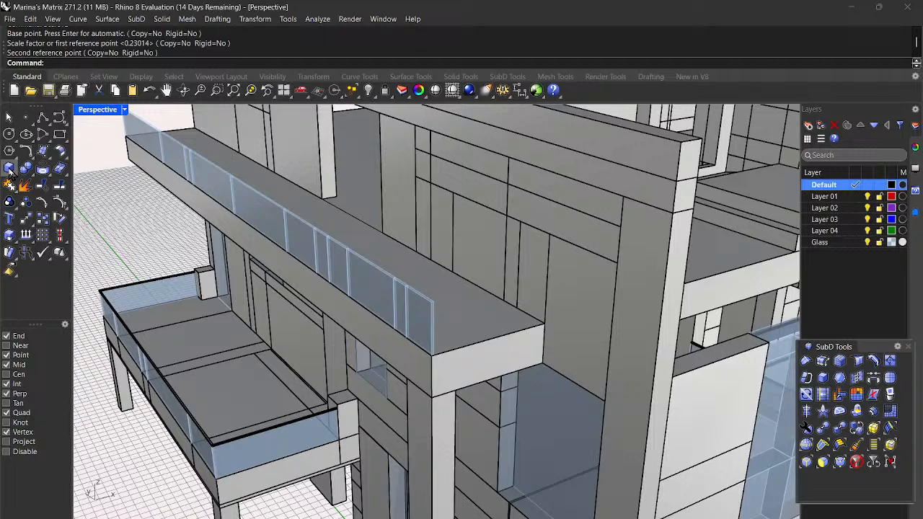
scroll(412, 396, up, 3)
scroll(461, 360, down, 2)
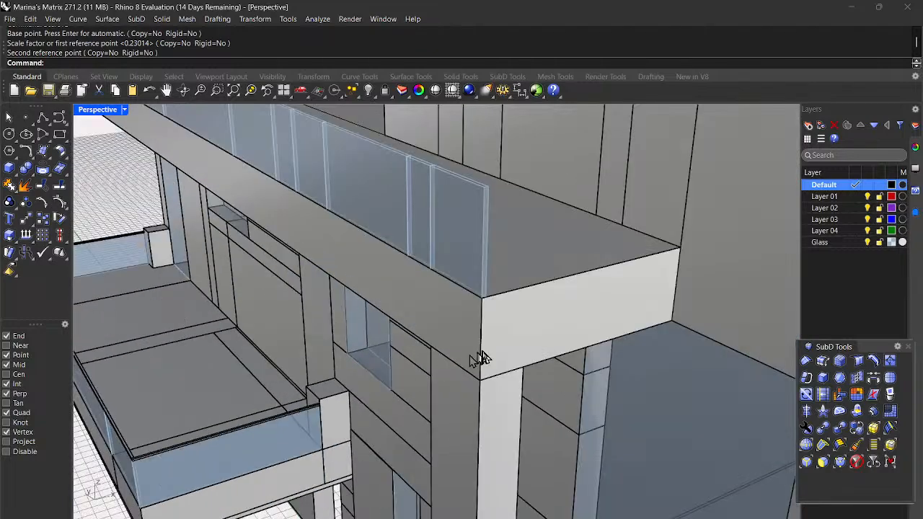
scroll(477, 350, down, 2)
scroll(366, 319, up, 2)
click(338, 298)
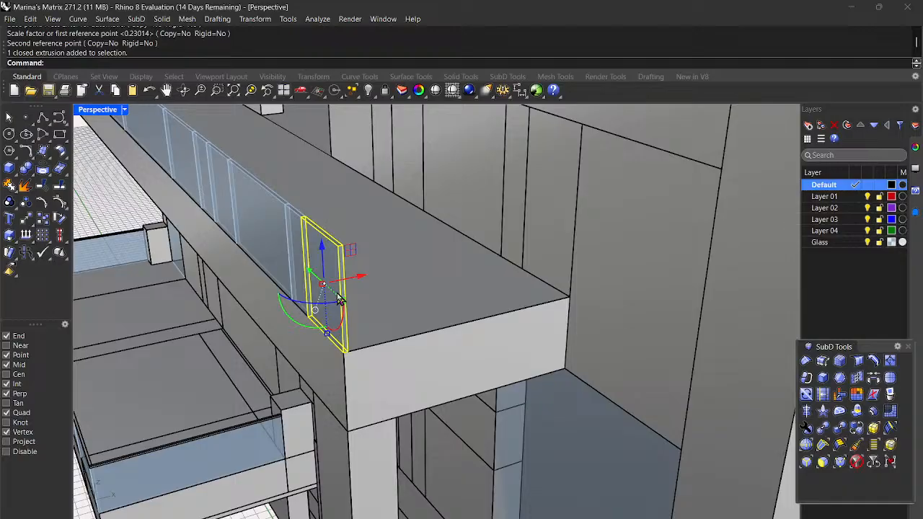
scroll(216, 436, down, 2)
scroll(169, 472, up, 3)
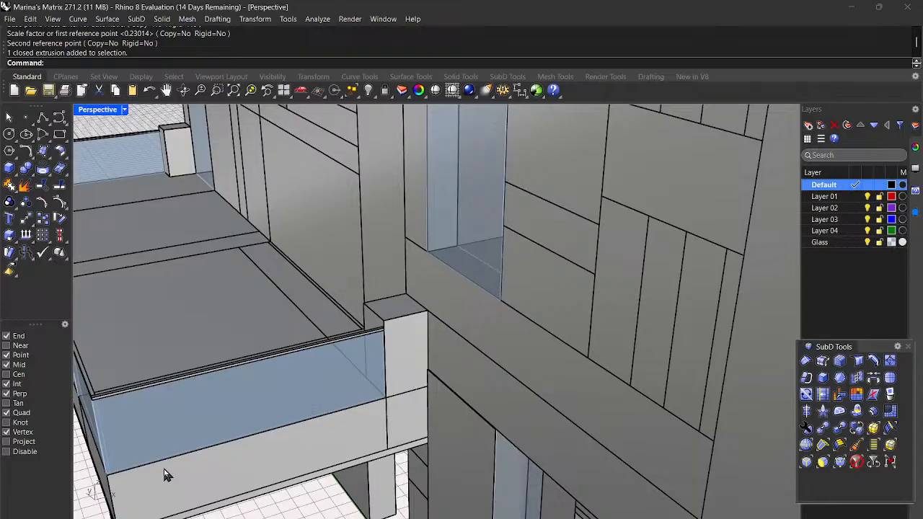
Step: Select a lower-balcony glass panel and start copying it from its bottom corner
click(180, 439)
scroll(133, 445, down, 1)
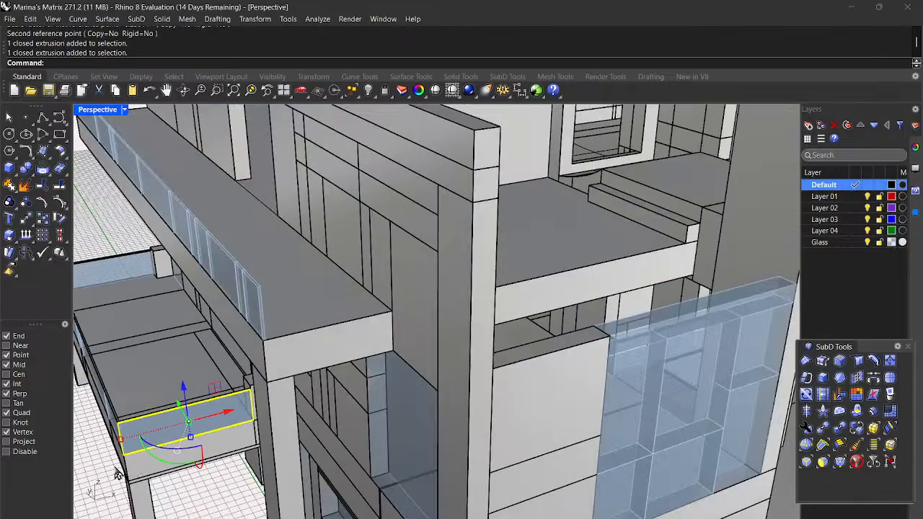
scroll(144, 443, up, 5)
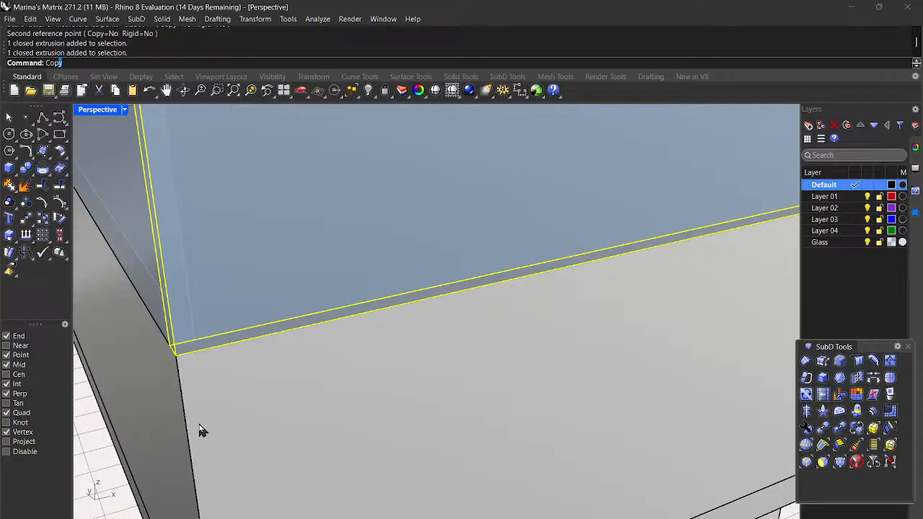
key(Return)
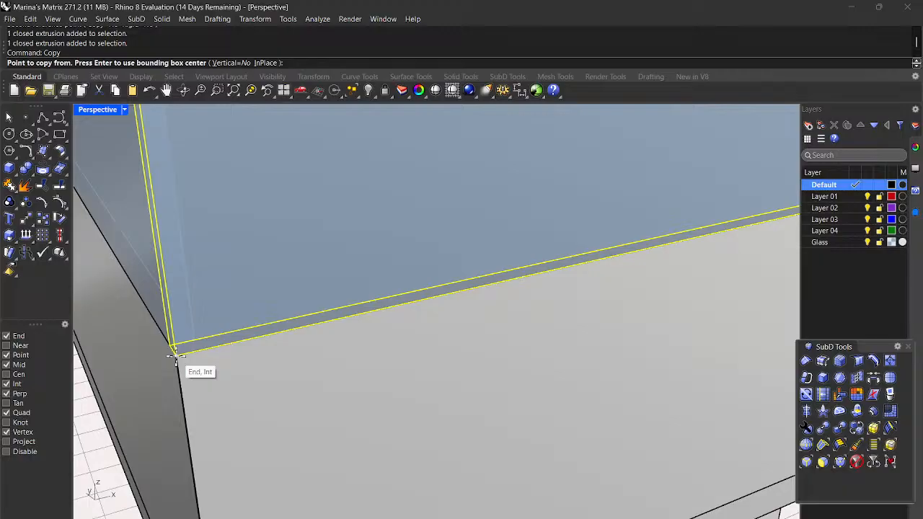
scroll(176, 357, up, 2)
scroll(187, 361, down, 2)
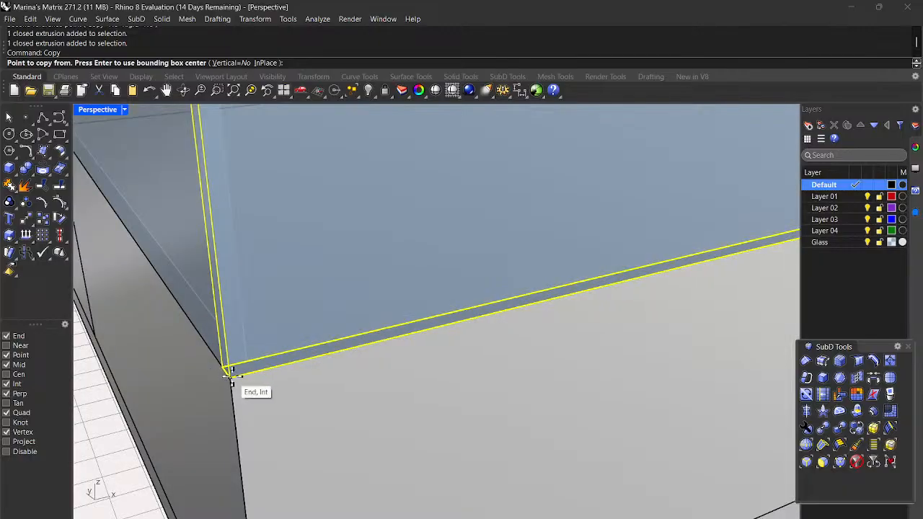
click(227, 371)
scroll(230, 373, down, 3)
scroll(309, 396, down, 4)
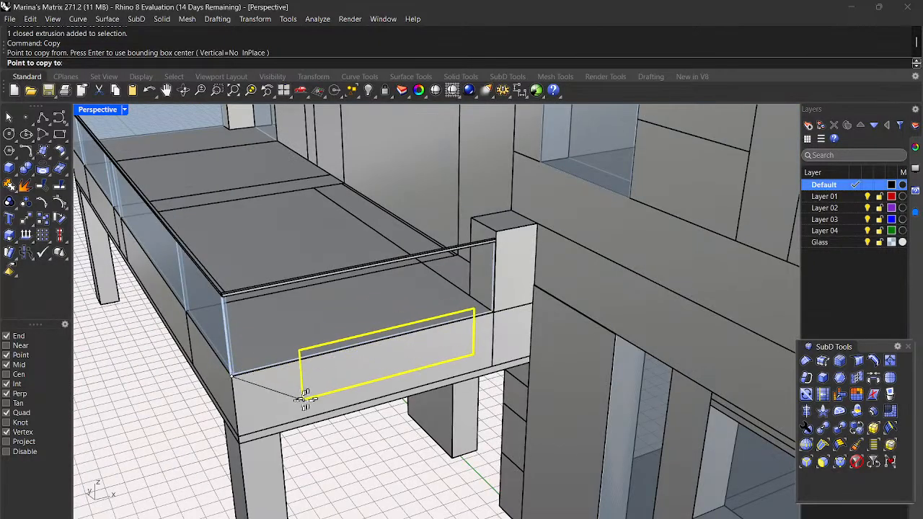
scroll(500, 319, up, 4)
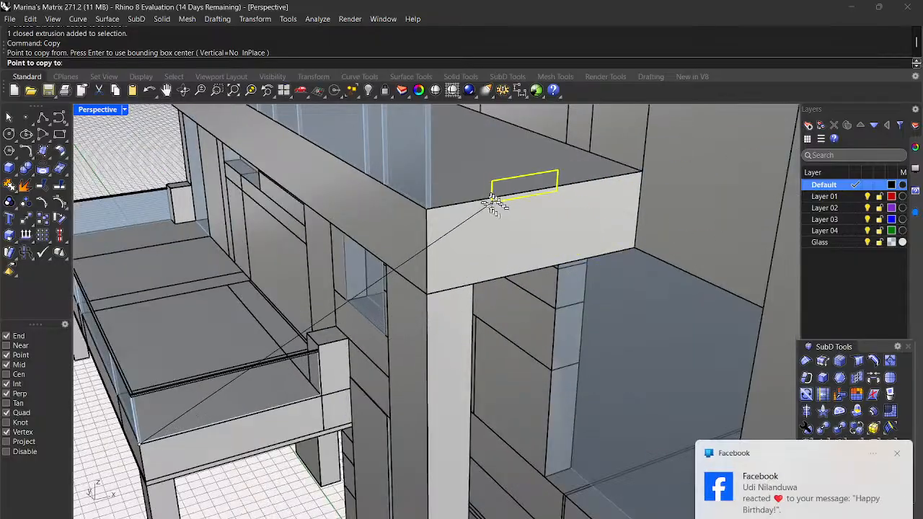
scroll(407, 351, down, 3)
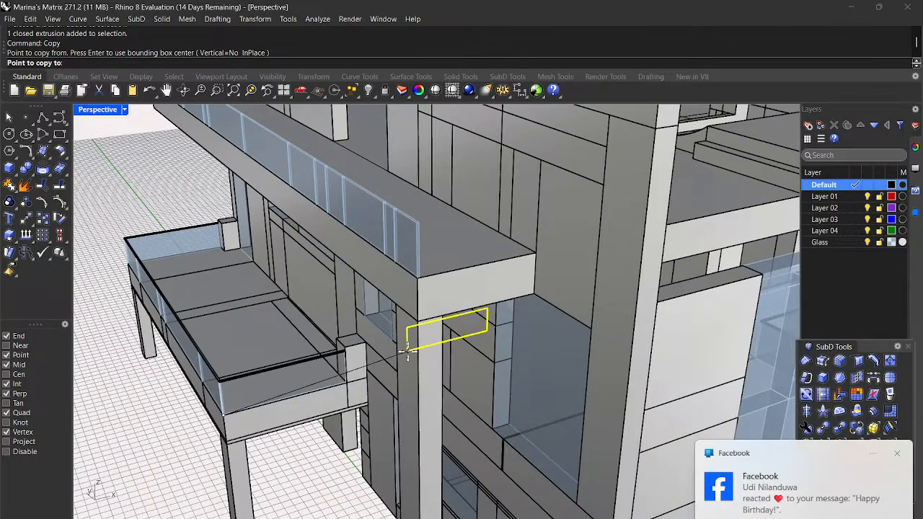
Step: Dismiss the pop-up notification and place the panel copy at the upper beam's corner
click(896, 453)
scroll(468, 263, up, 3)
scroll(469, 263, up, 3)
scroll(433, 281, down, 3)
scroll(375, 303, up, 3)
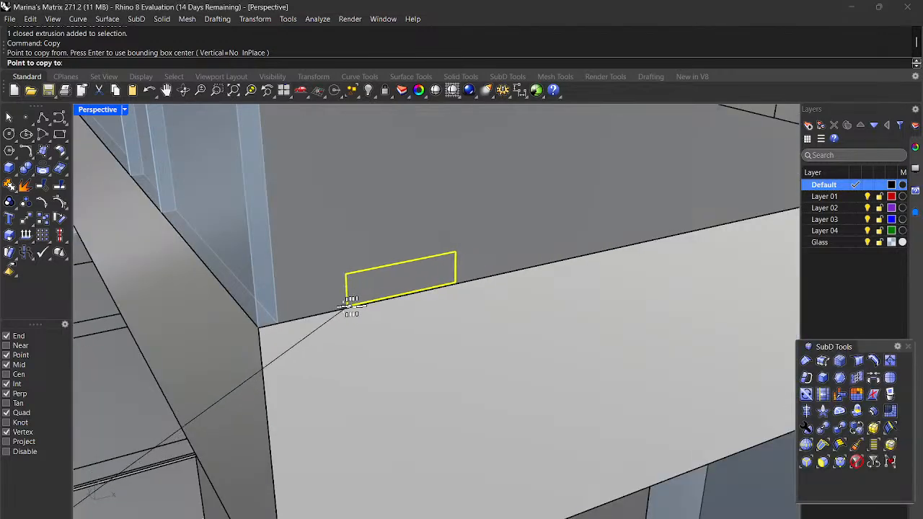
click(280, 321)
scroll(282, 326, down, 5)
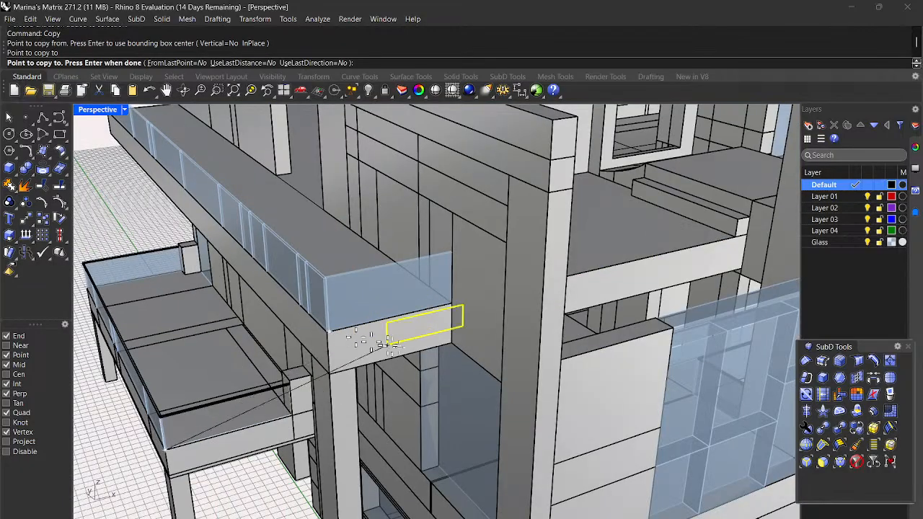
click(419, 302)
key(Return)
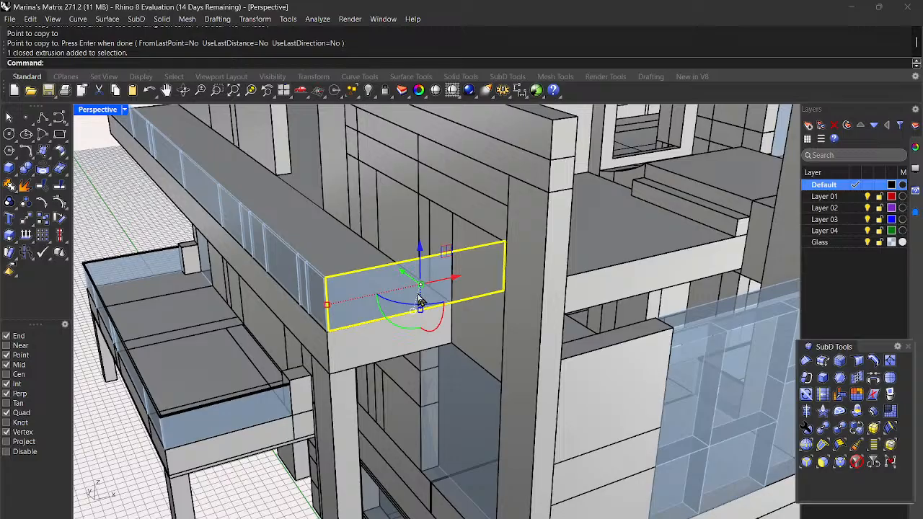
Step: Scale1D the copied panel from its near and far corners so it ends at the beam's corner
text(Scale1D)
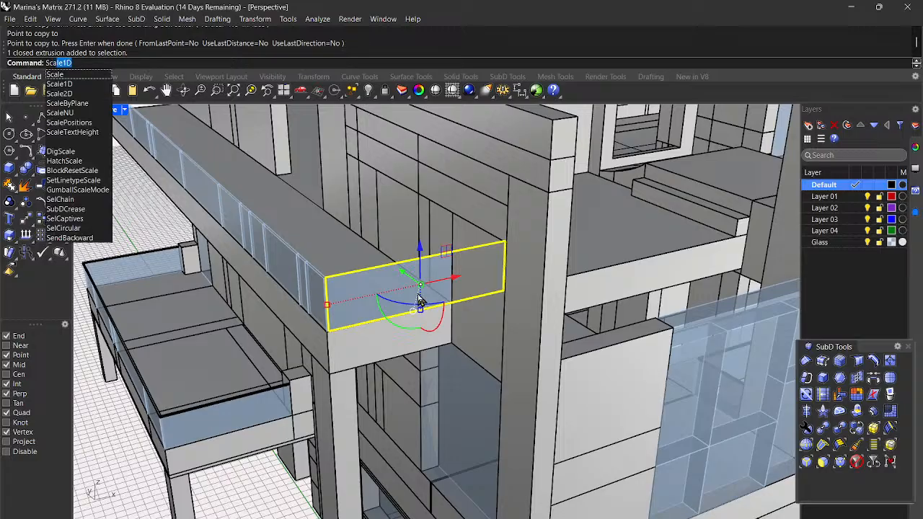
key(Return)
scroll(366, 319, up, 6)
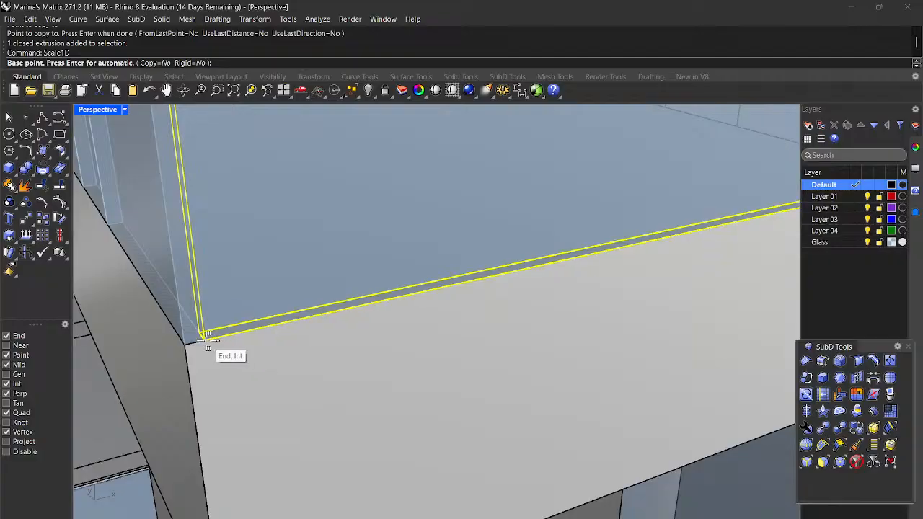
click(203, 336)
scroll(203, 337, down, 5)
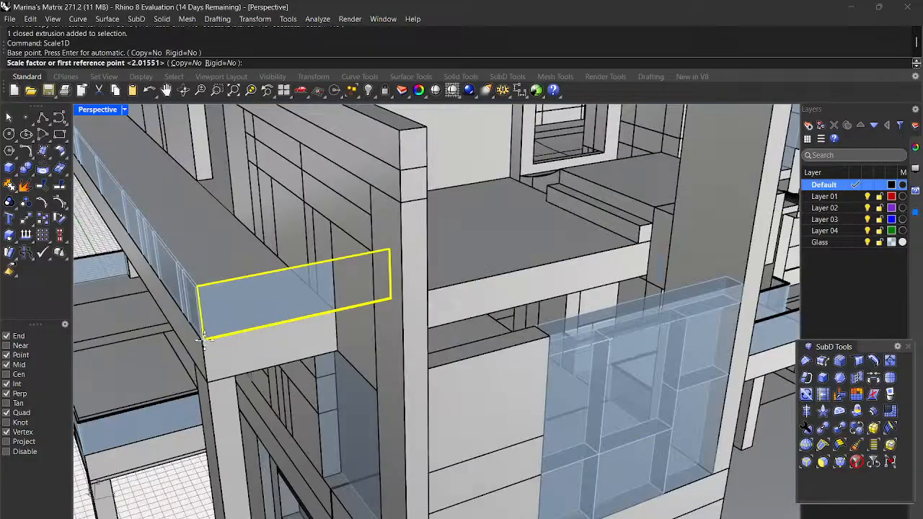
scroll(340, 340, up, 6)
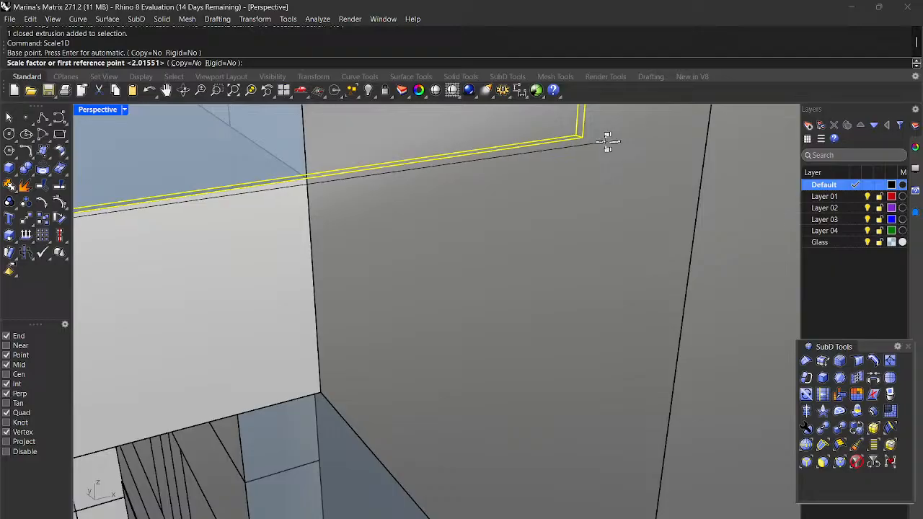
click(582, 137)
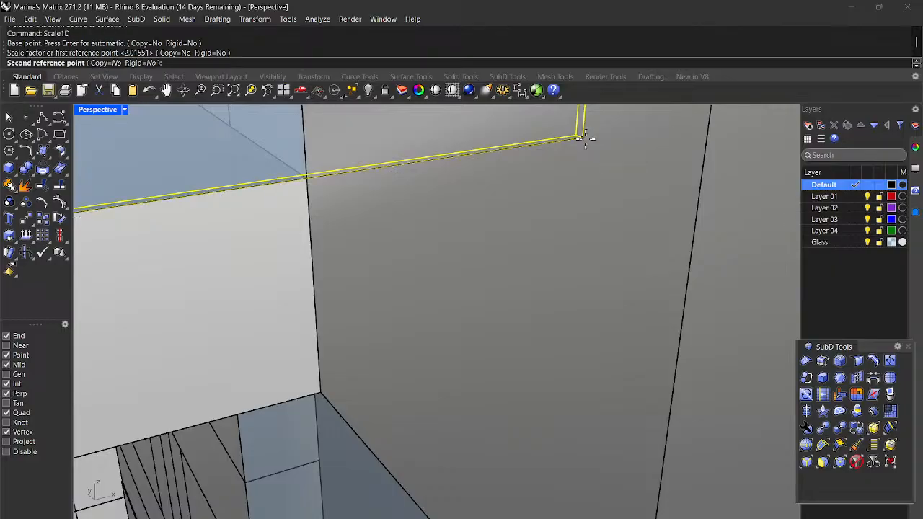
click(307, 176)
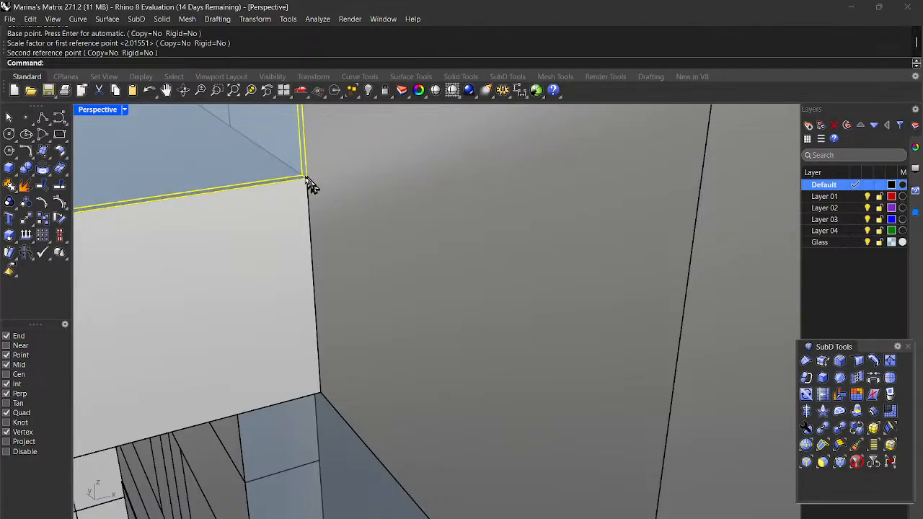
scroll(310, 184, down, 5)
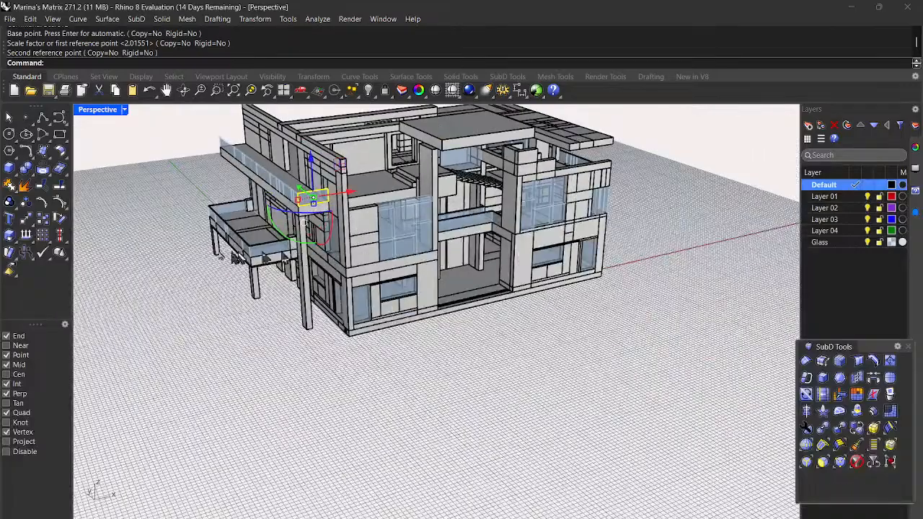
right_drag(180, 257, 216, 265)
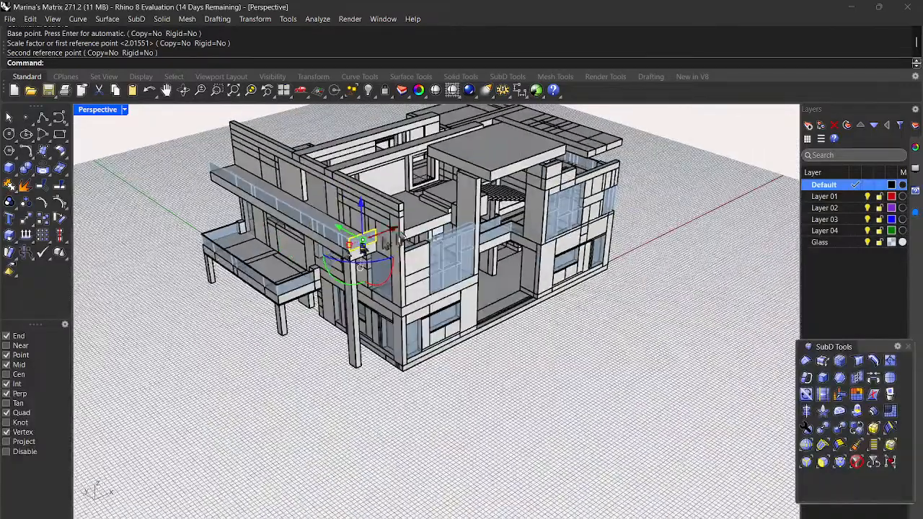
scroll(340, 260, up, 6)
scroll(348, 274, up, 3)
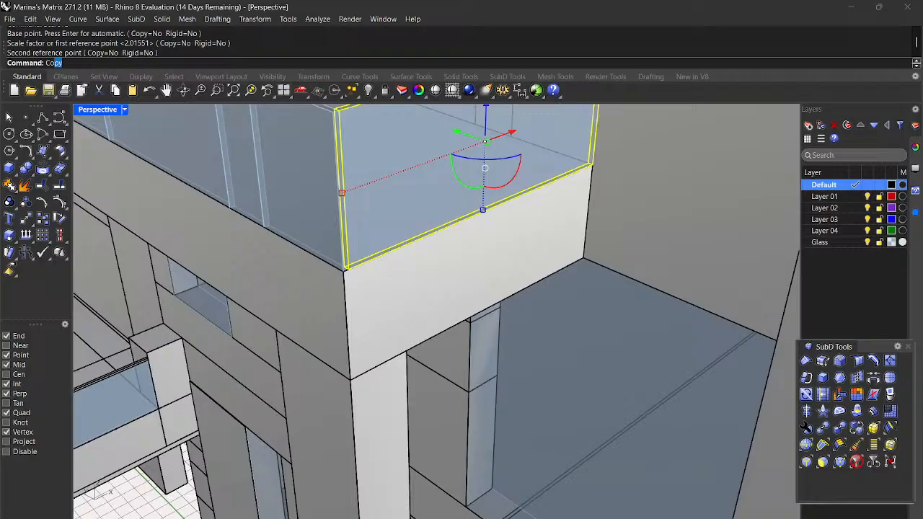
Step: Copy the glass panel from its corner to the balcony beam's corner and end the Copy command
key(Return)
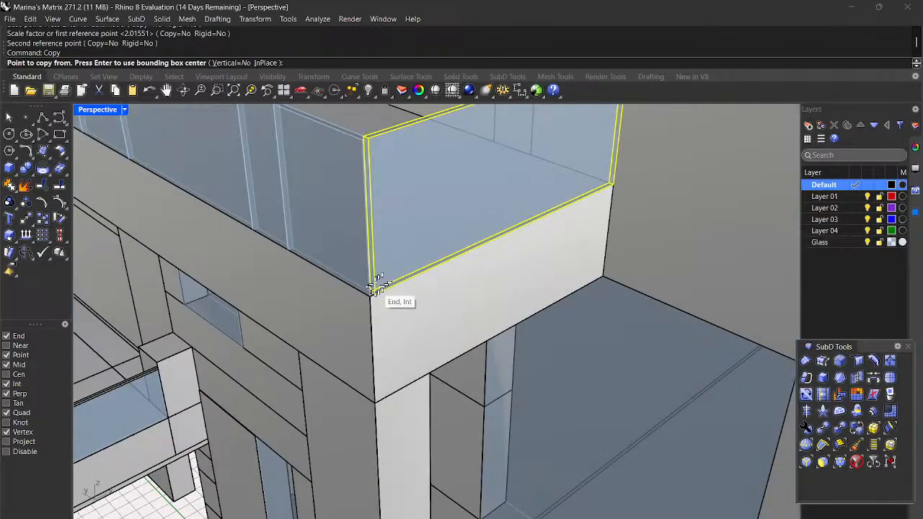
click(372, 289)
scroll(372, 288, down, 2)
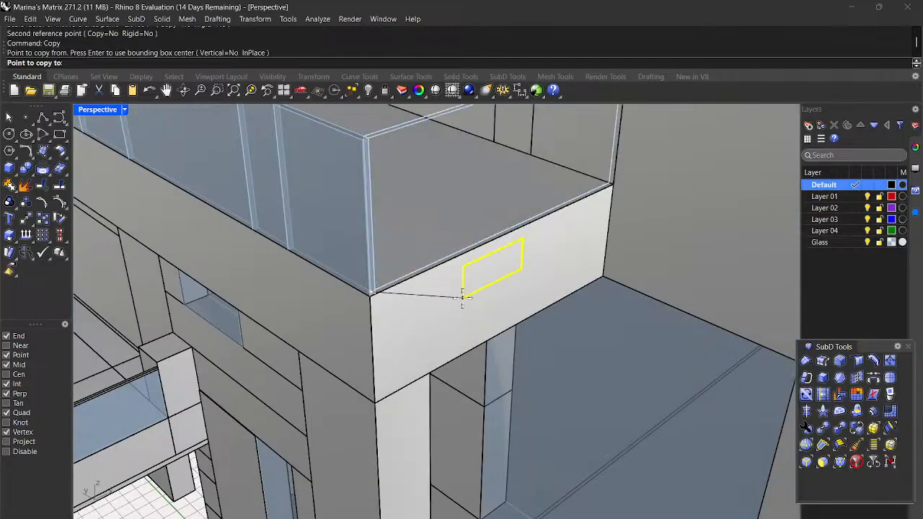
scroll(490, 307, down, 5)
scroll(333, 214, up, 8)
right_drag(262, 214, 390, 260)
scroll(634, 328, up, 10)
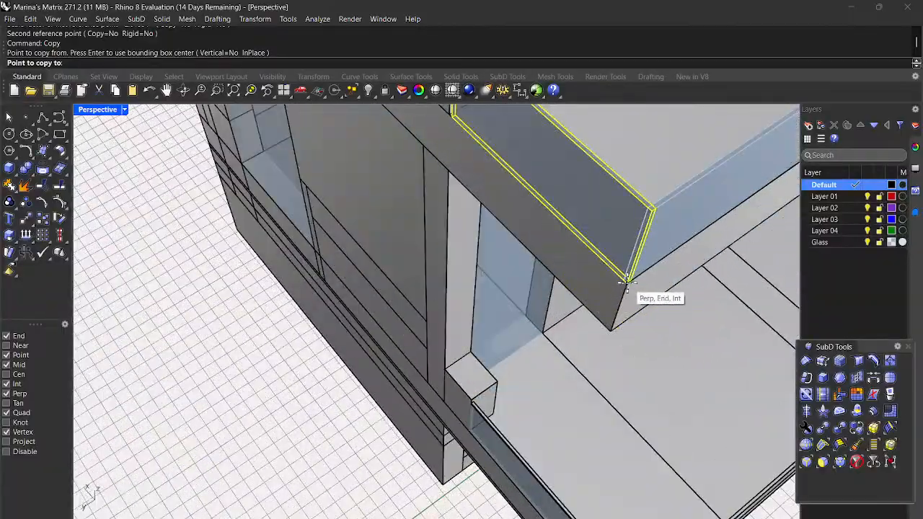
scroll(619, 281, up, 4)
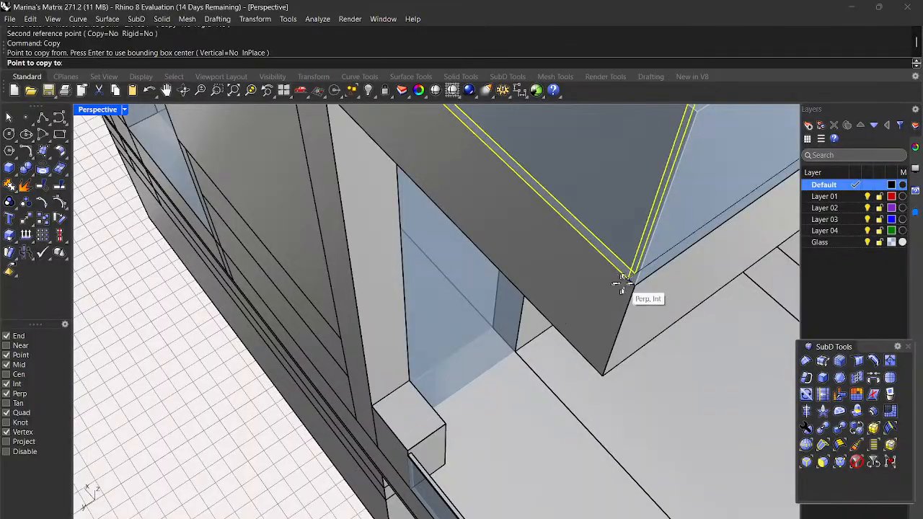
click(627, 278)
scroll(624, 281, down, 8)
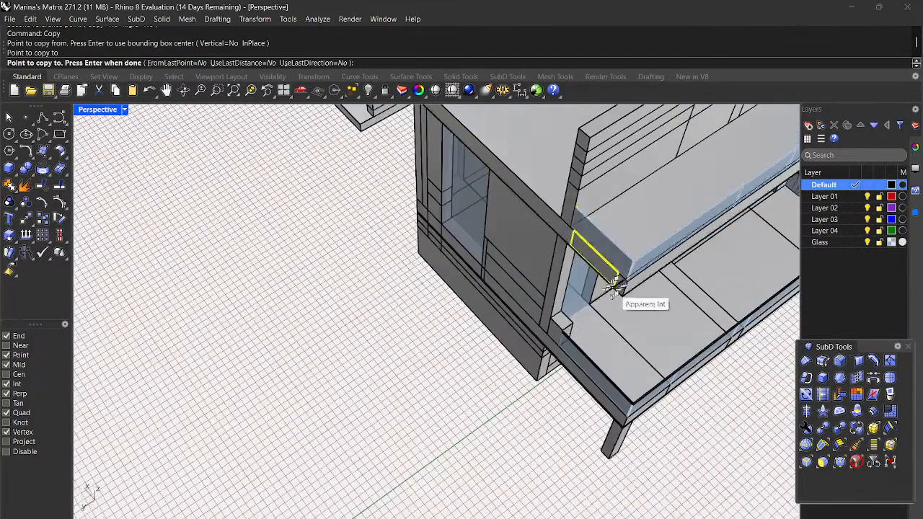
key(Return)
Step: Zoom out to view the whole building with its new railing panel
scroll(449, 324, down, 6)
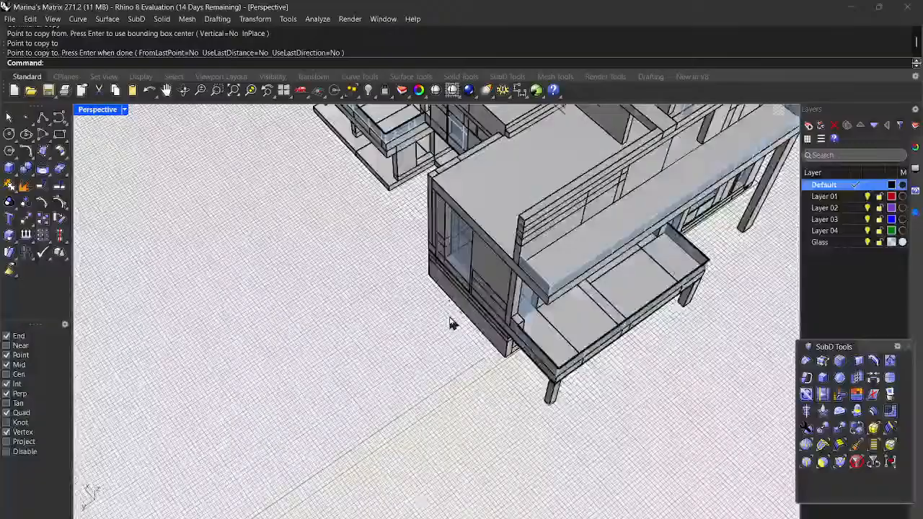
scroll(575, 368, up, 5)
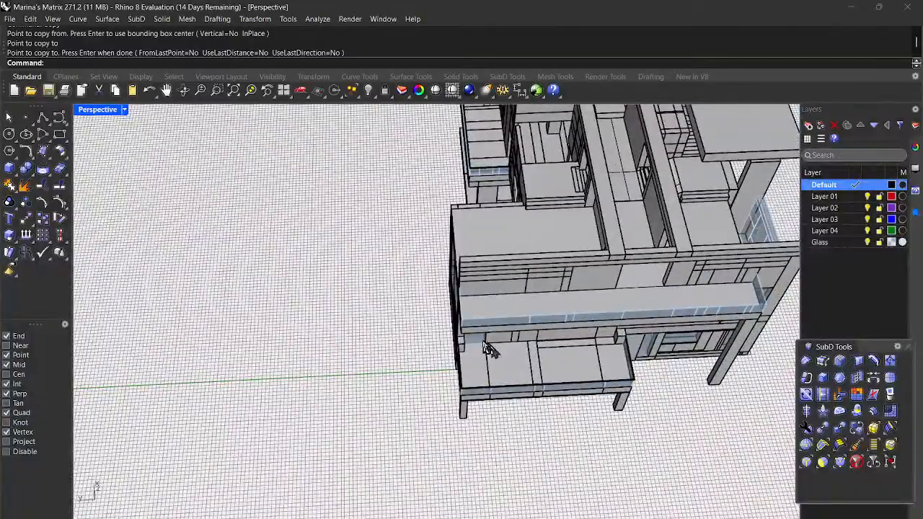
scroll(447, 337, up, 3)
scroll(495, 353, up, 3)
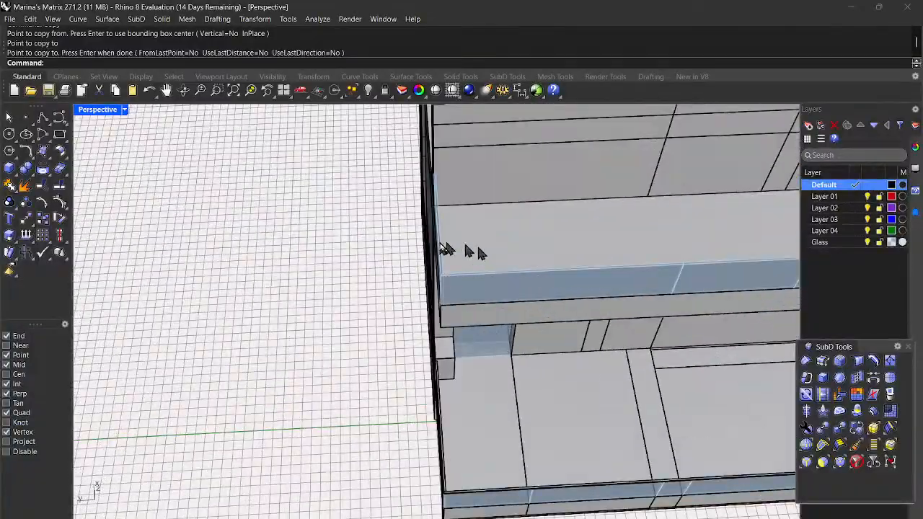
scroll(426, 267, down, 3)
scroll(481, 346, down, 4)
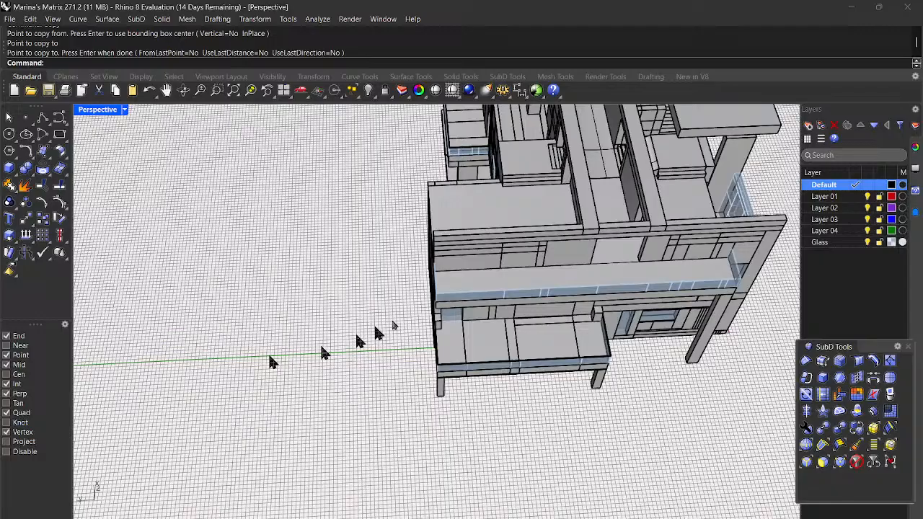
scroll(614, 281, up, 3)
scroll(614, 281, up, 5)
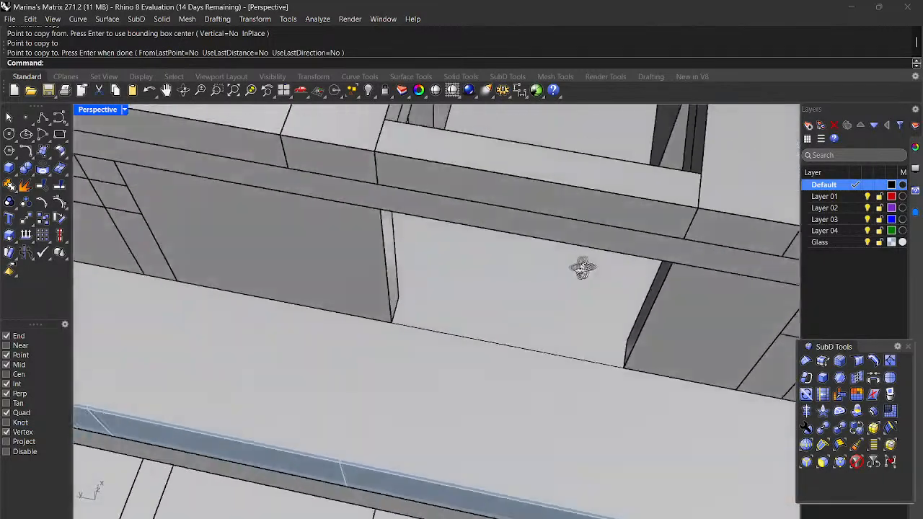
click(360, 288)
scroll(373, 348, up, 3)
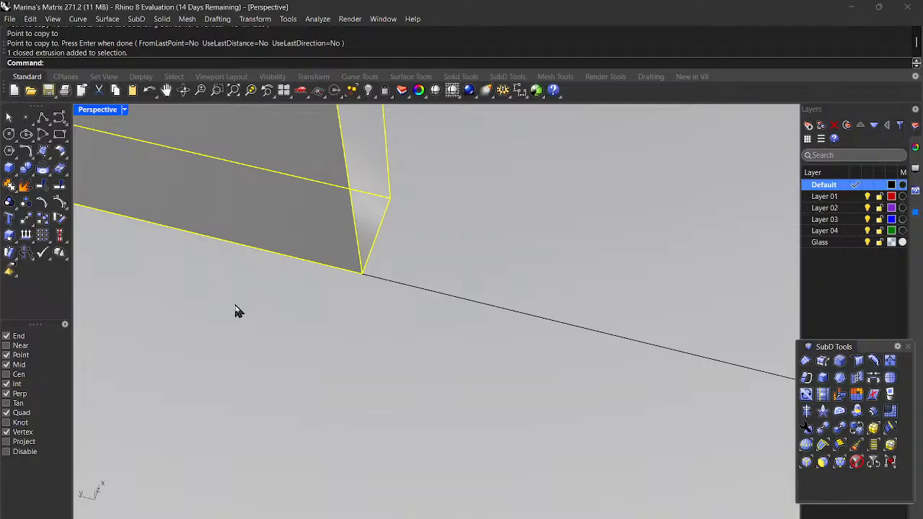
key(Return)
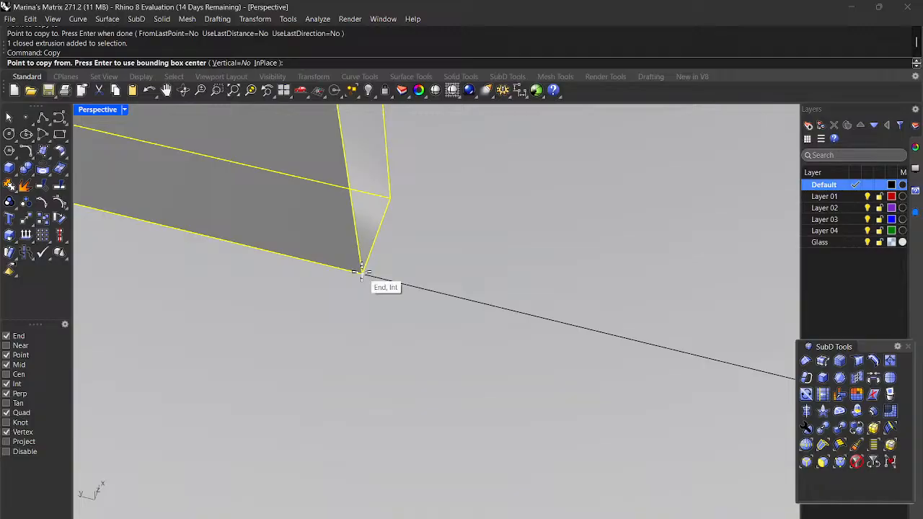
scroll(423, 274, down, 3)
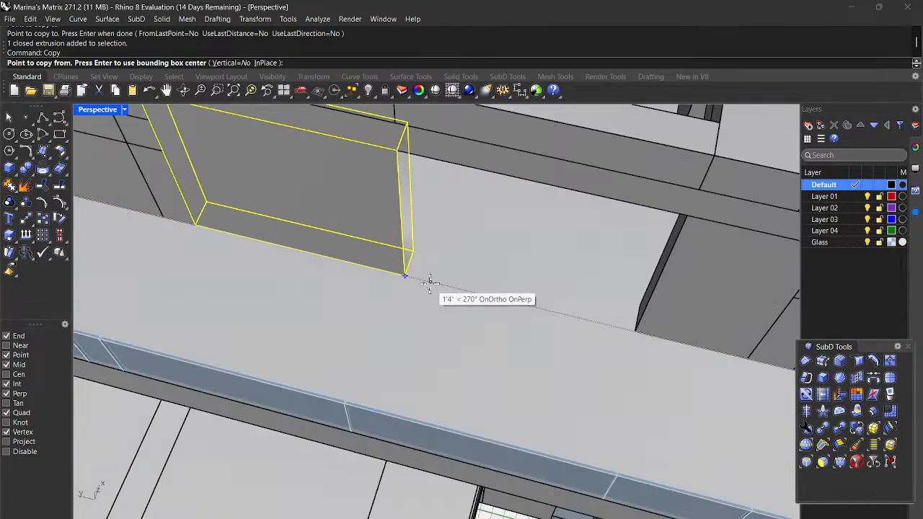
scroll(447, 286, down, 5)
scroll(432, 295, up, 4)
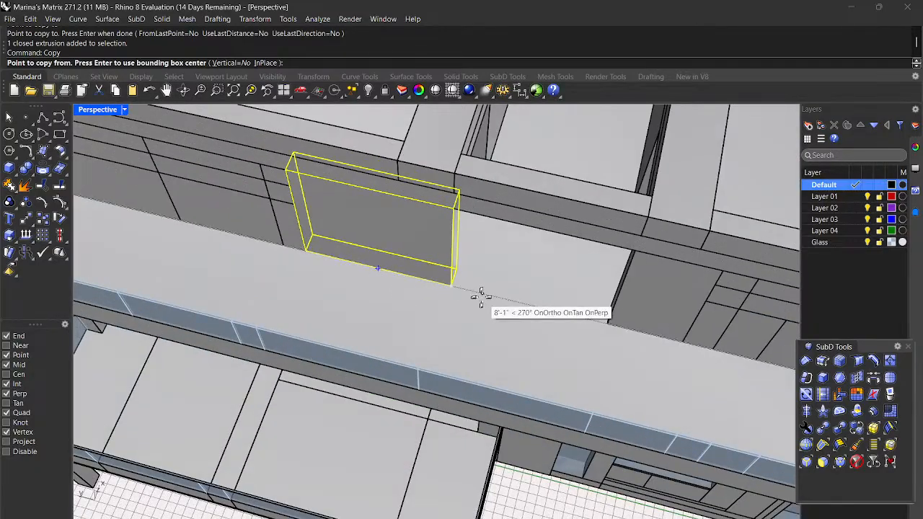
scroll(478, 295, up, 4)
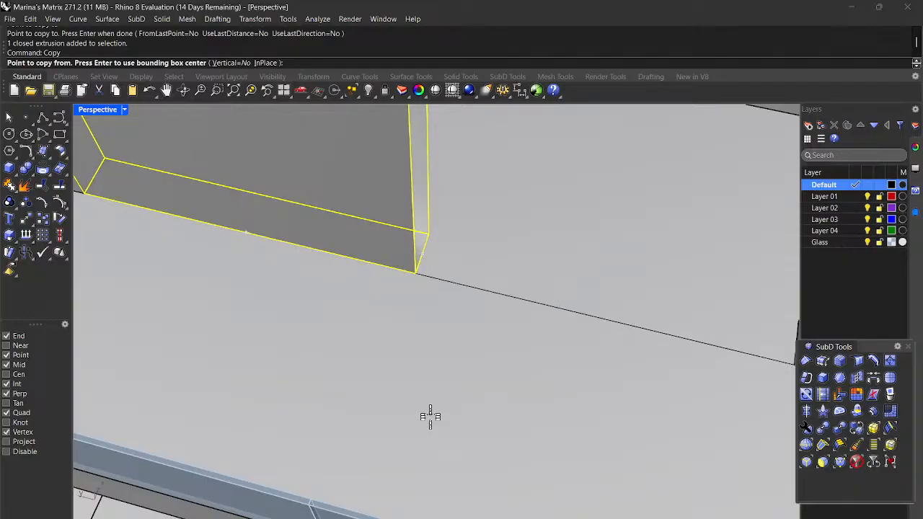
scroll(415, 432, down, 5)
scroll(420, 463, up, 8)
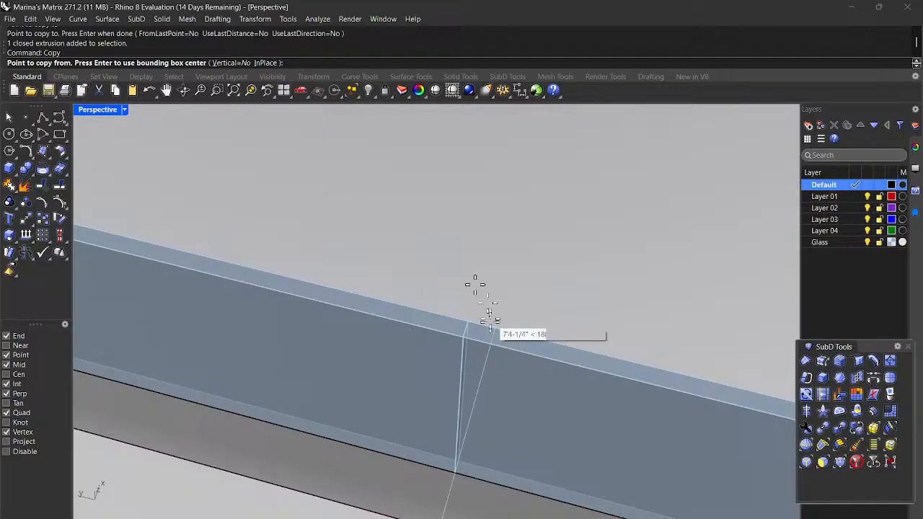
scroll(558, 332, down, 5)
key(Escape)
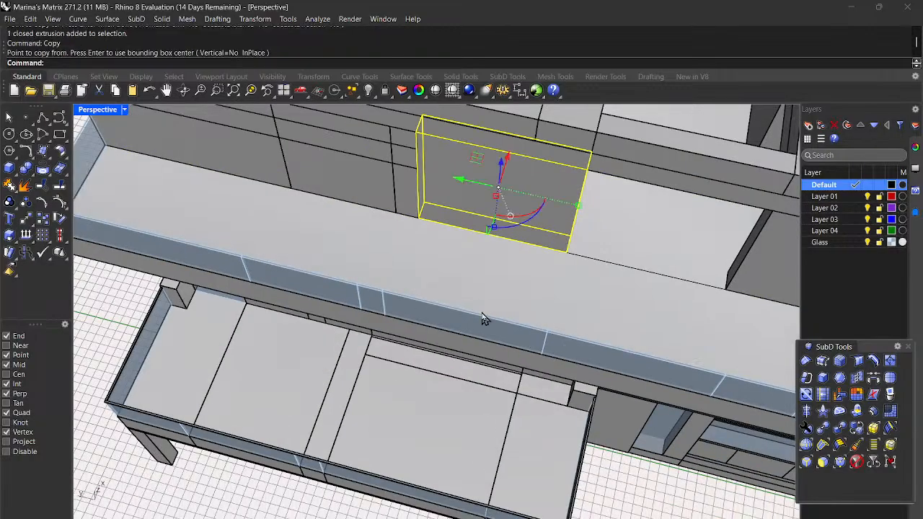
scroll(483, 320, down, 3)
key(Escape)
scroll(533, 317, down, 3)
scroll(663, 200, up, 4)
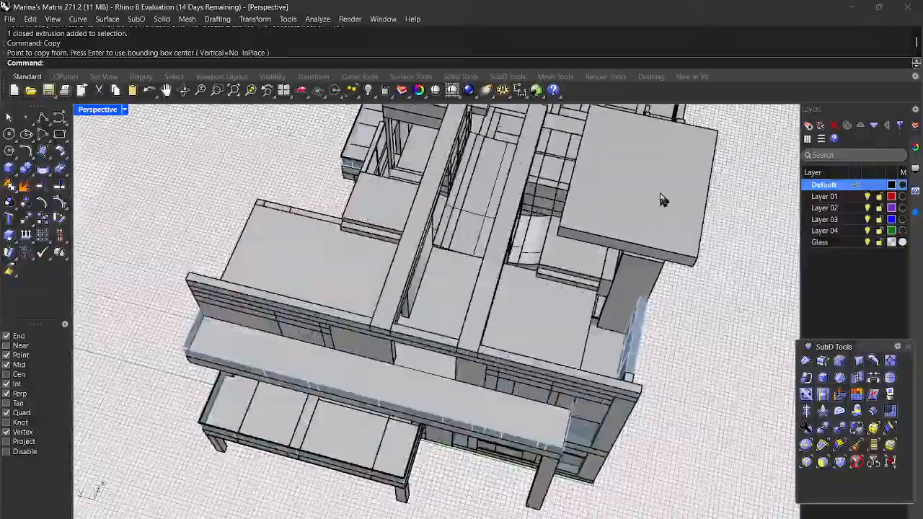
right_drag(762, 313, 582, 333)
scroll(670, 329, down, 3)
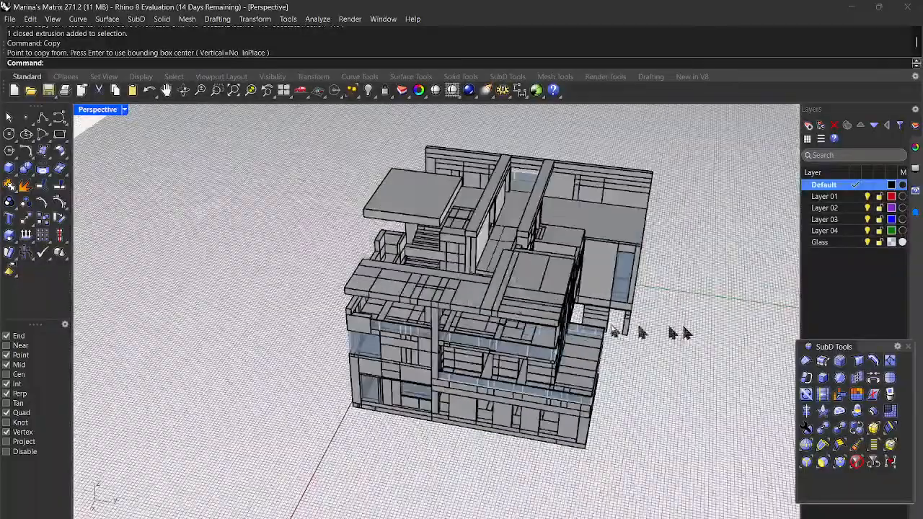
scroll(382, 272, up, 10)
scroll(402, 354, up, 3)
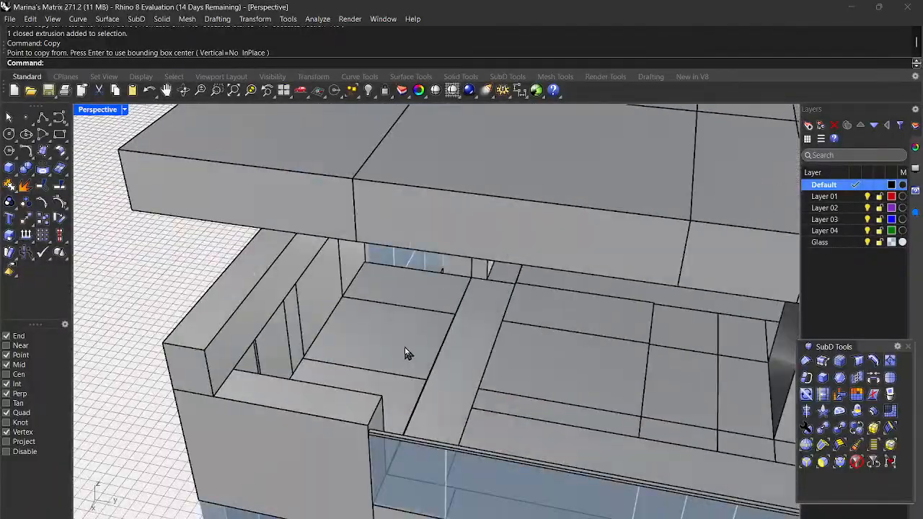
scroll(475, 373, down, 3)
scroll(299, 326, up, 6)
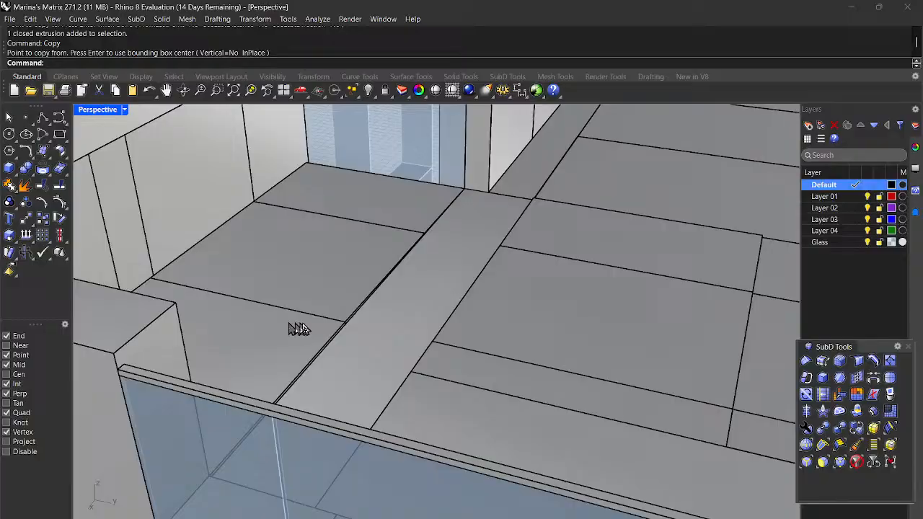
scroll(317, 315, up, 3)
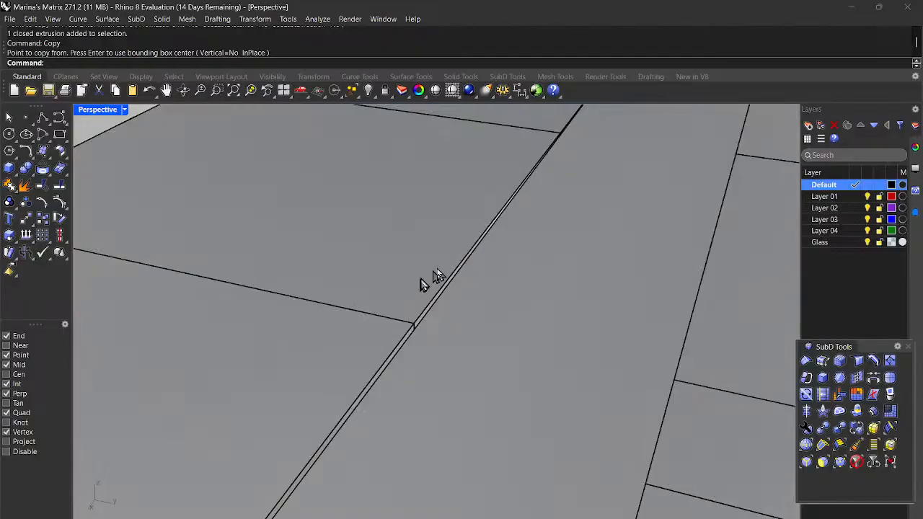
click(368, 241)
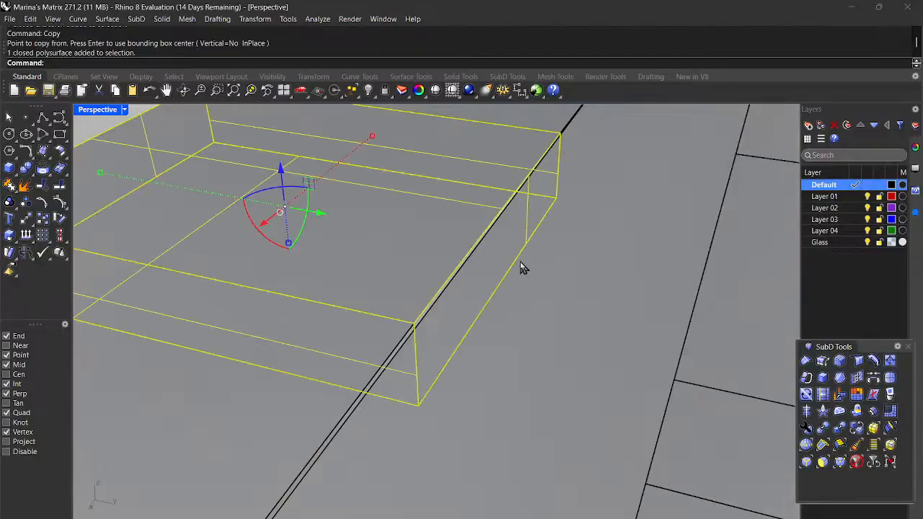
key(Delete)
scroll(498, 241, down, 4)
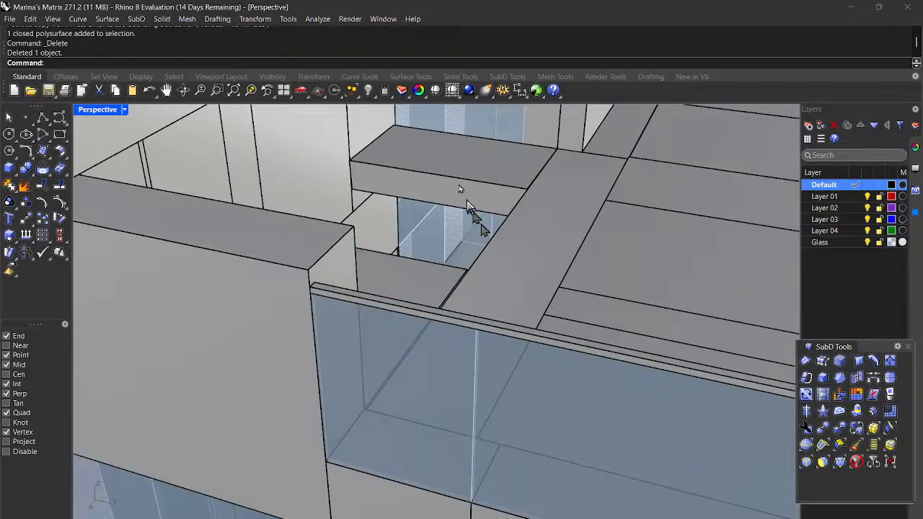
scroll(400, 187, up, 5)
scroll(380, 196, down, 3)
click(381, 199)
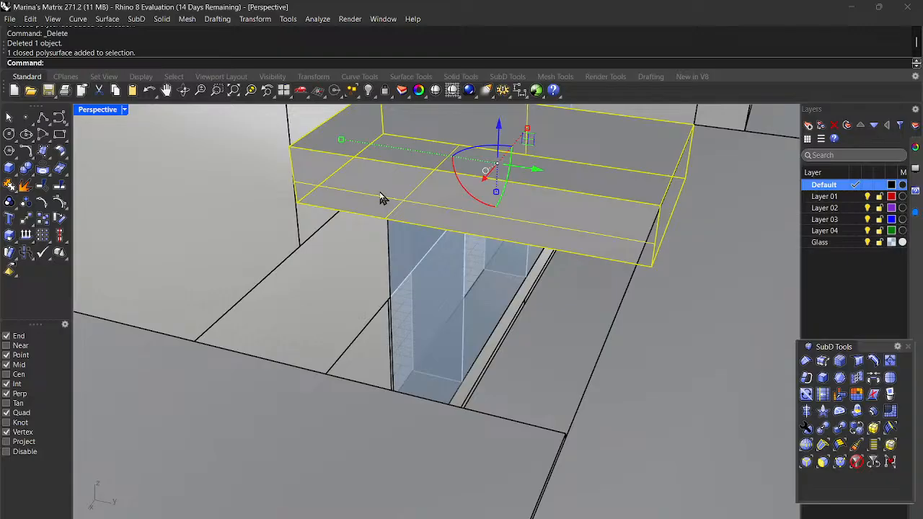
key(Escape)
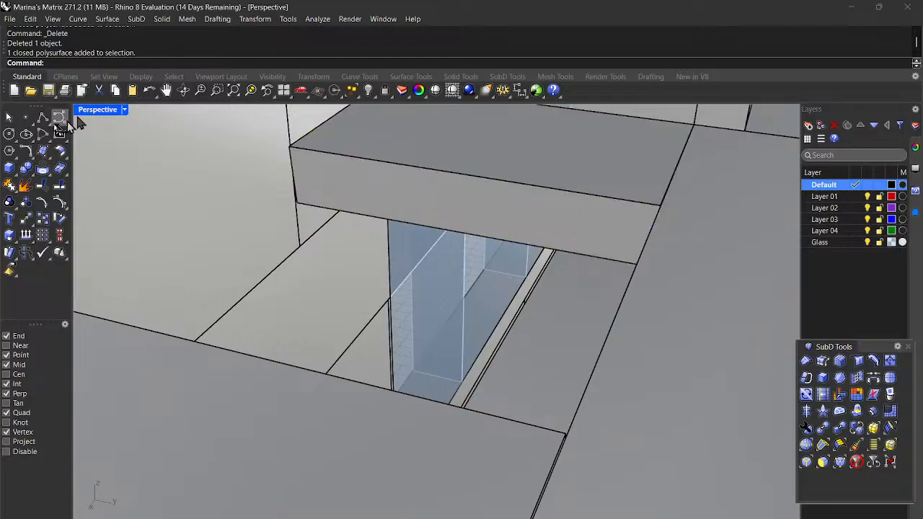
click(150, 91)
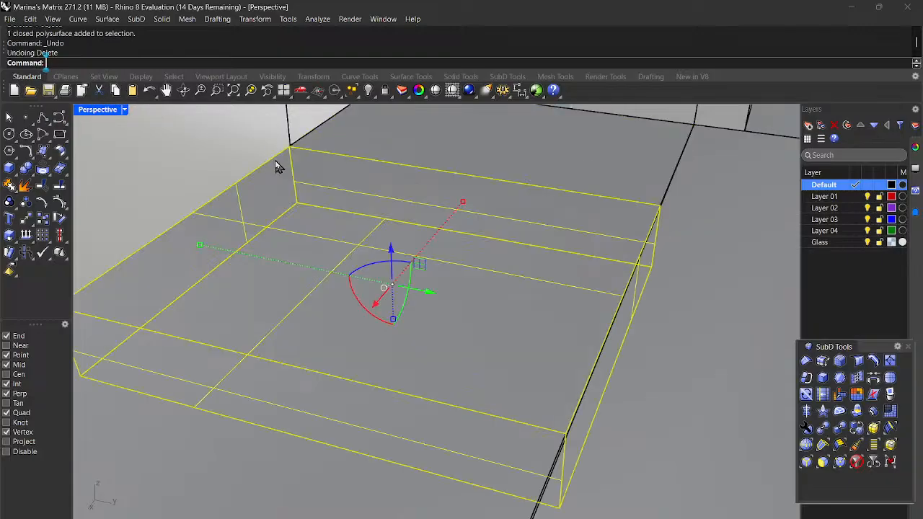
scroll(346, 267, down, 4)
scroll(257, 230, down, 2)
key(Escape)
Step: Orbit around to the building's lower left corner balcony and select its thin railing strip
right_drag(191, 228, 516, 231)
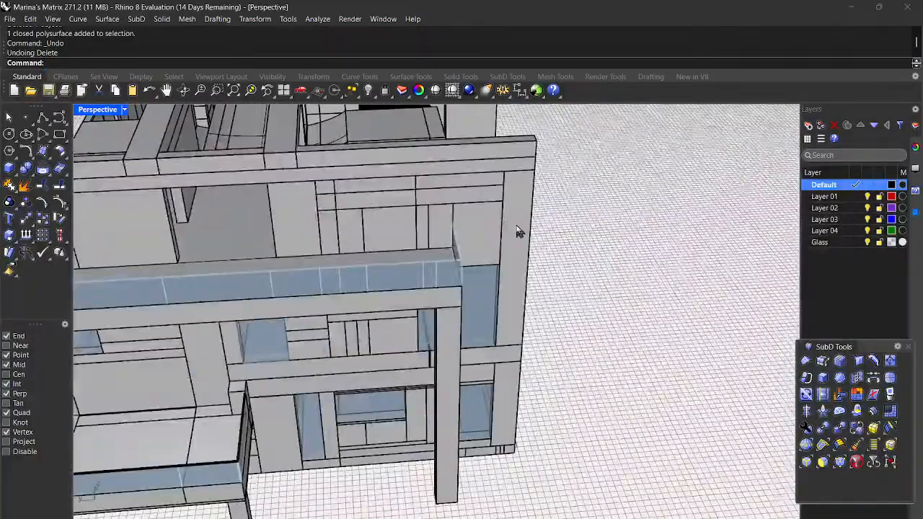
scroll(516, 231, down, 3)
scroll(137, 260, up, 4)
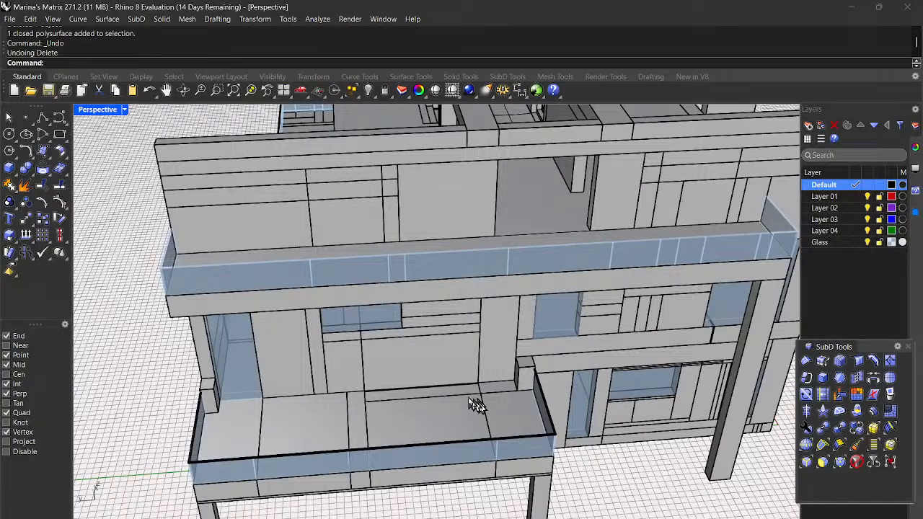
scroll(180, 446, up, 2)
right_drag(220, 437, 261, 431)
scroll(476, 493, up, 3)
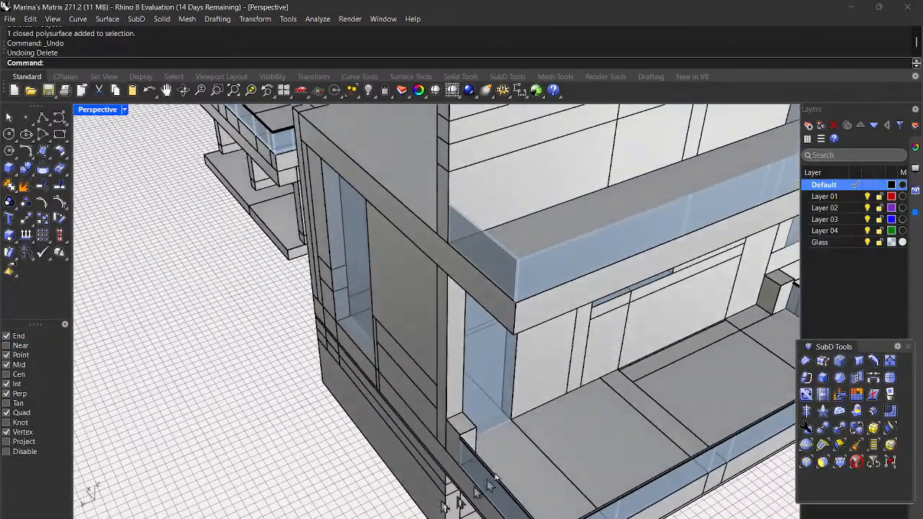
click(472, 466)
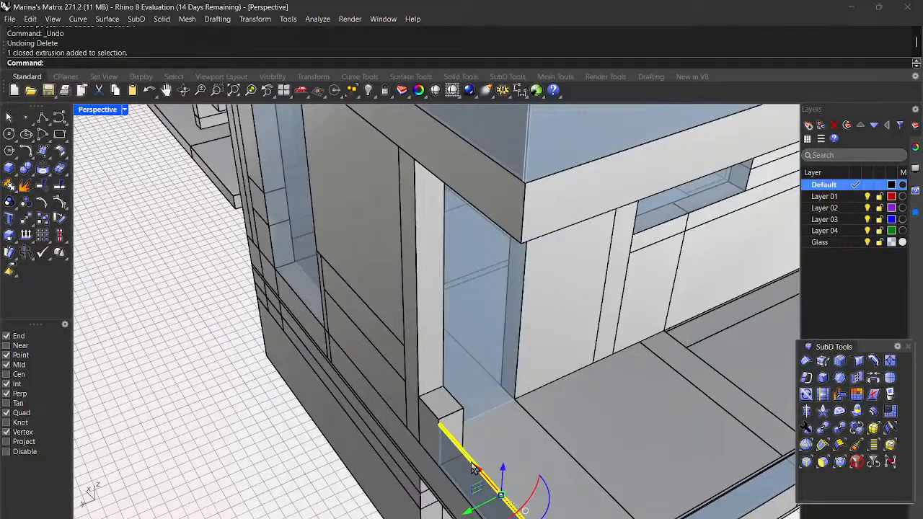
scroll(473, 466, up, 4)
scroll(437, 367, up, 3)
scroll(408, 379, down, 4)
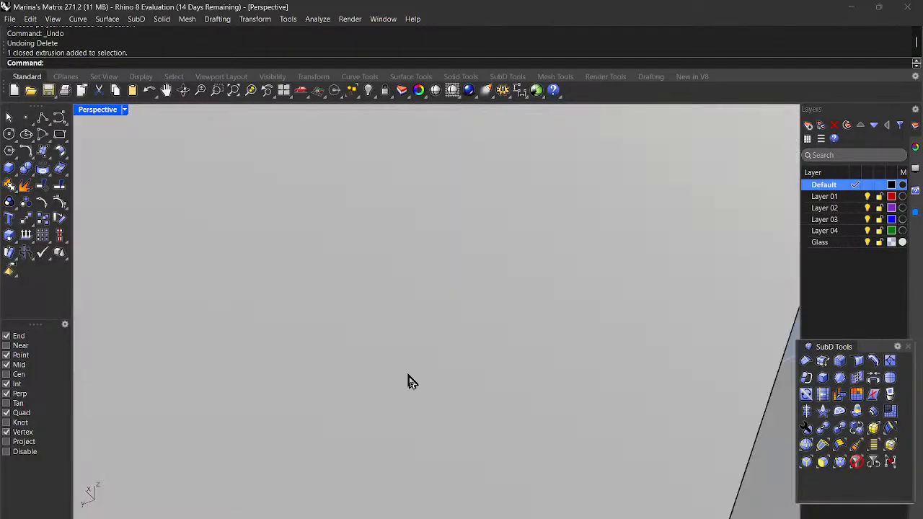
scroll(326, 449, up, 3)
scroll(329, 449, down, 3)
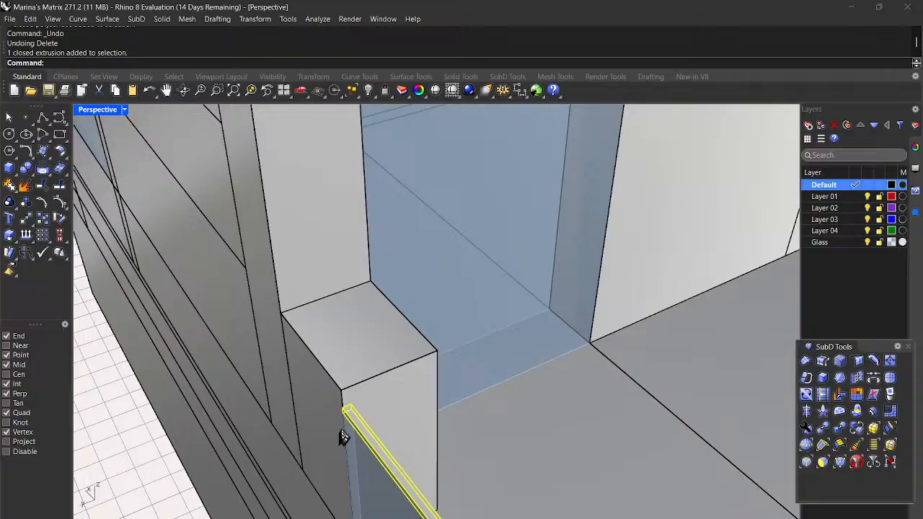
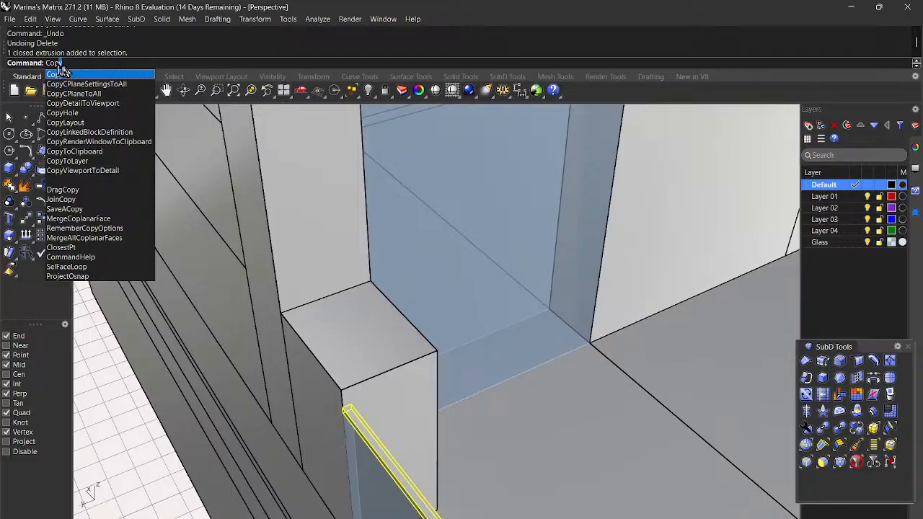
Step: Copy the selected thin top rail from its corner to the upper balcony's glass railing corner
click(70, 77)
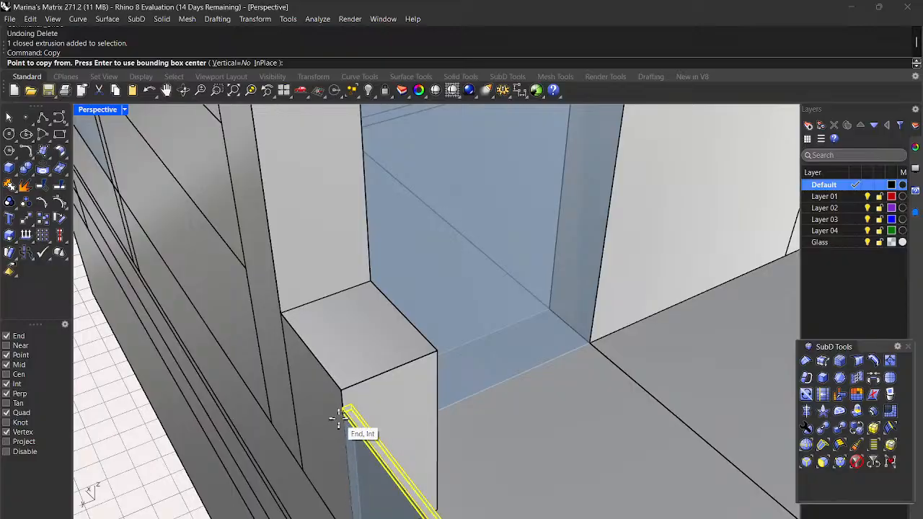
click(336, 414)
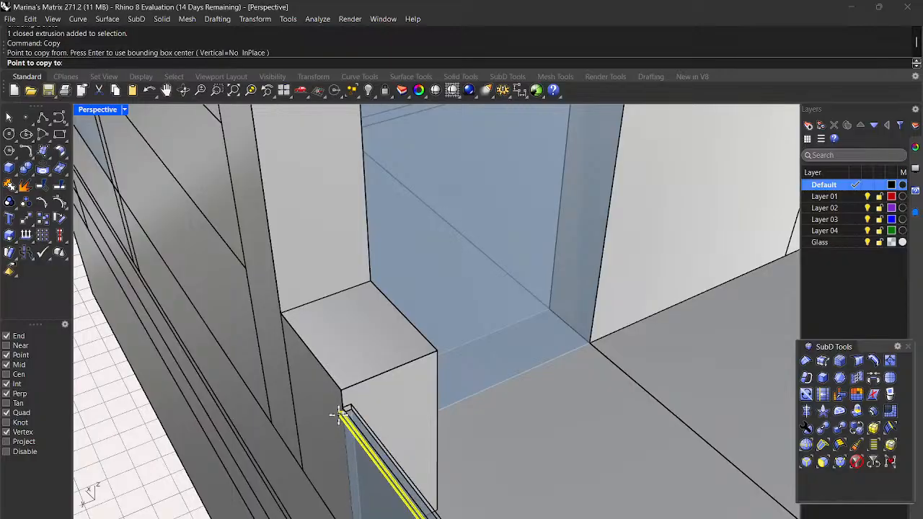
scroll(336, 415, down, 8)
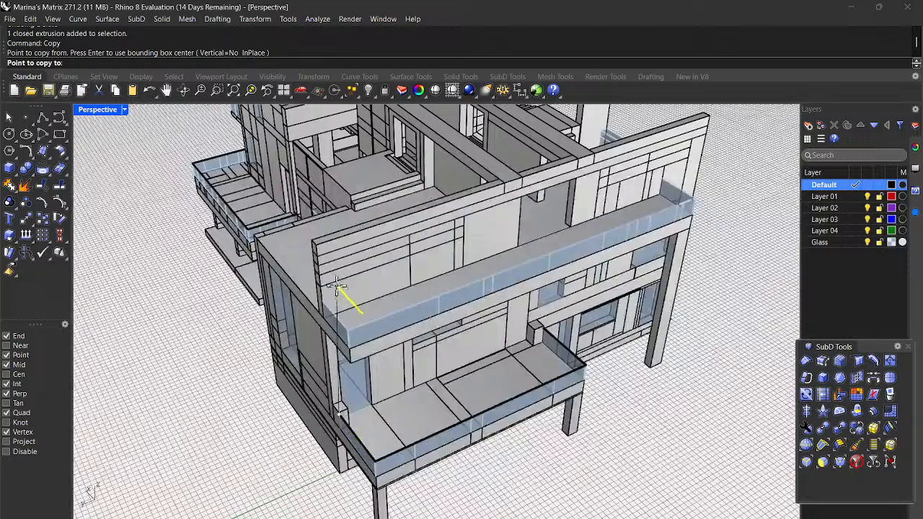
scroll(321, 294, up, 10)
scroll(306, 348, down, 4)
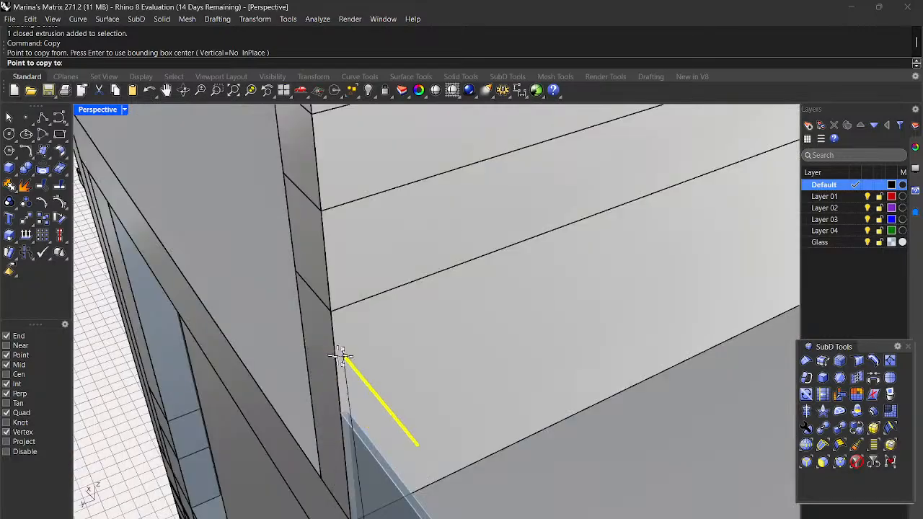
click(342, 413)
scroll(457, 354, down, 4)
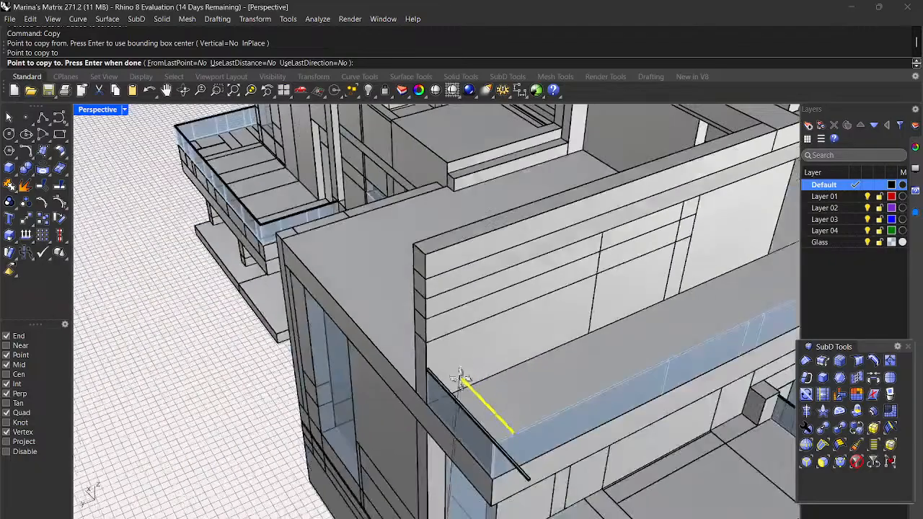
scroll(461, 377, down, 3)
key(Return)
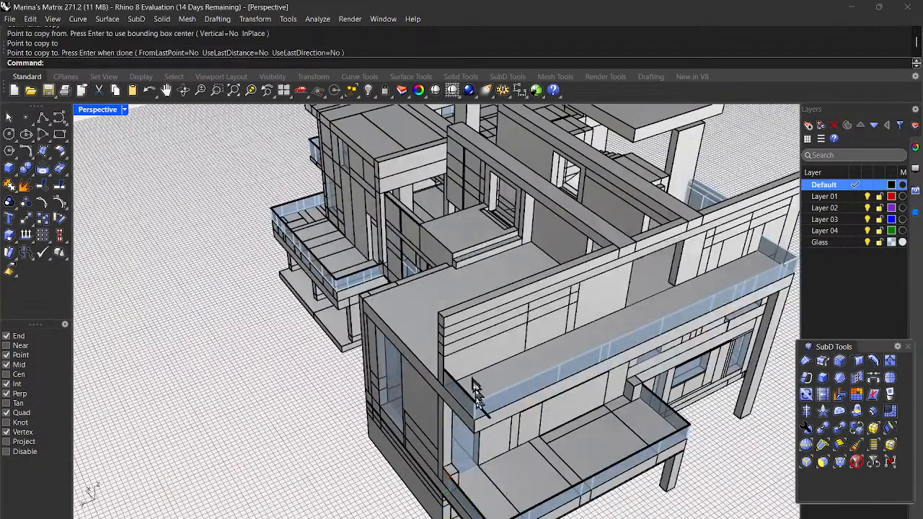
scroll(474, 386, up, 4)
Step: Select the copied rail and start a one-direction scale based at its corner
click(498, 422)
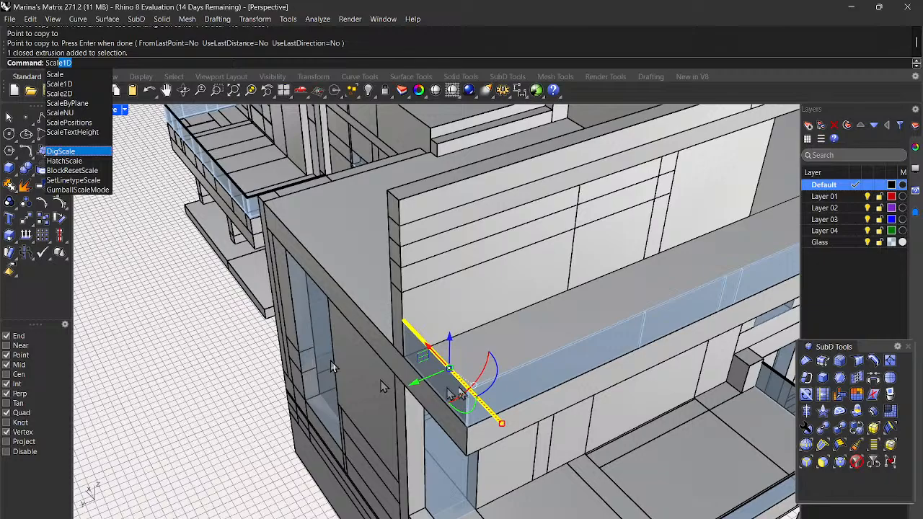
key(Return)
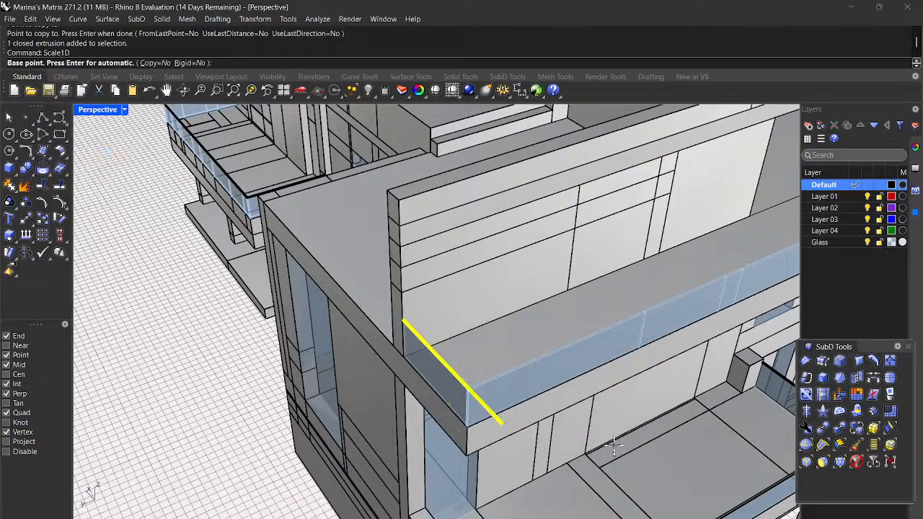
scroll(396, 364, up, 3)
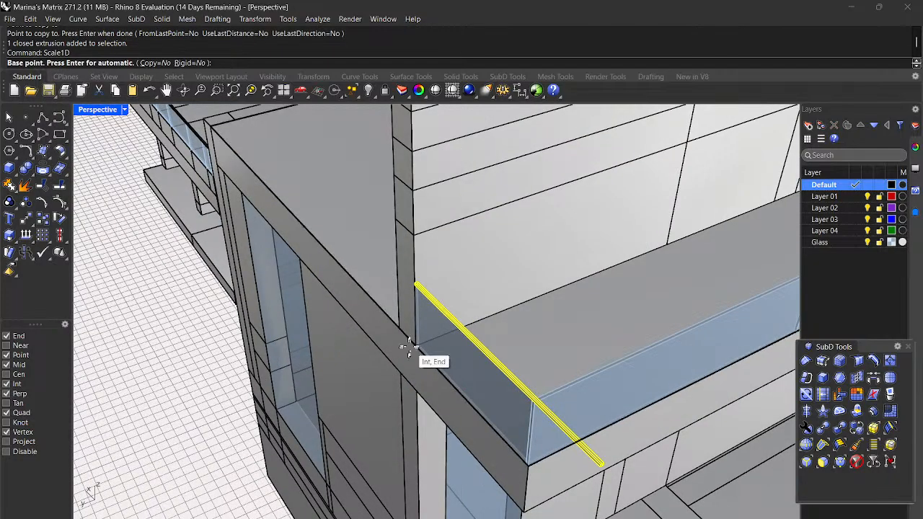
scroll(415, 346, up, 3)
scroll(436, 231, up, 3)
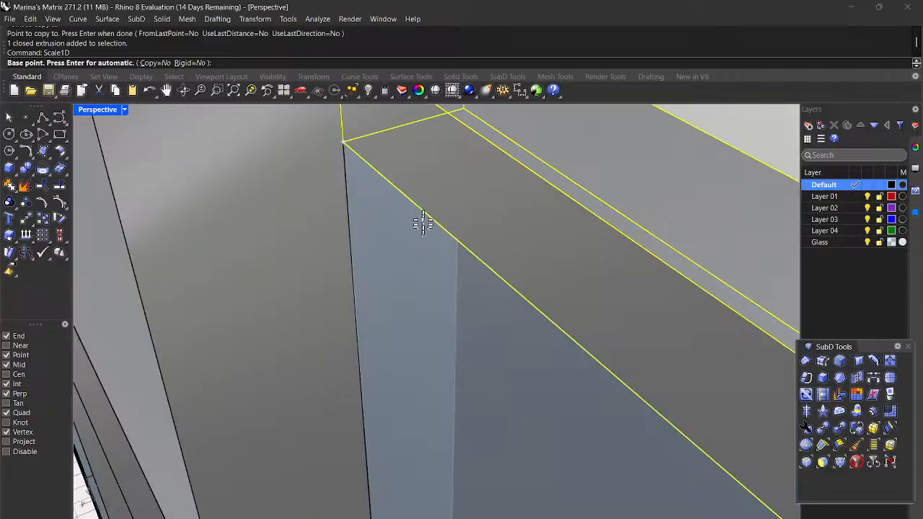
click(342, 143)
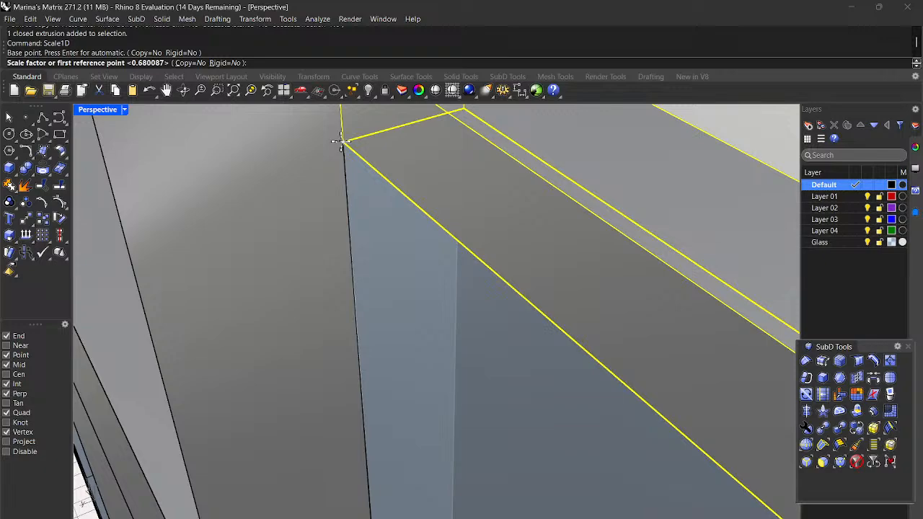
Step: Stretch the rail from its current end to the glass railing corner
scroll(342, 143, down, 5)
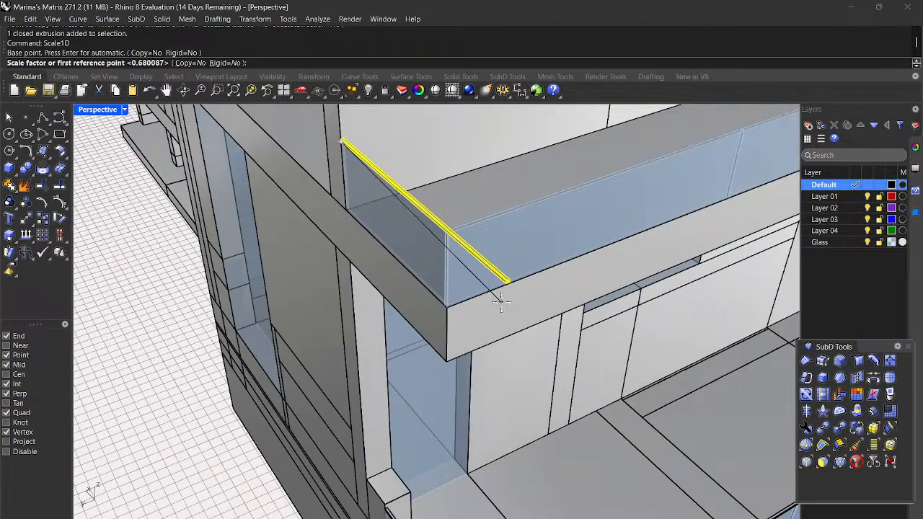
scroll(501, 301, up, 3)
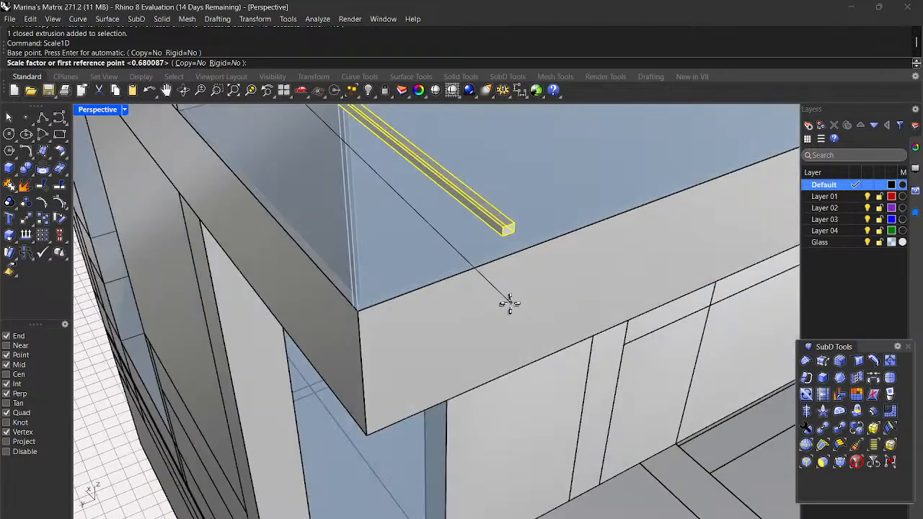
click(498, 236)
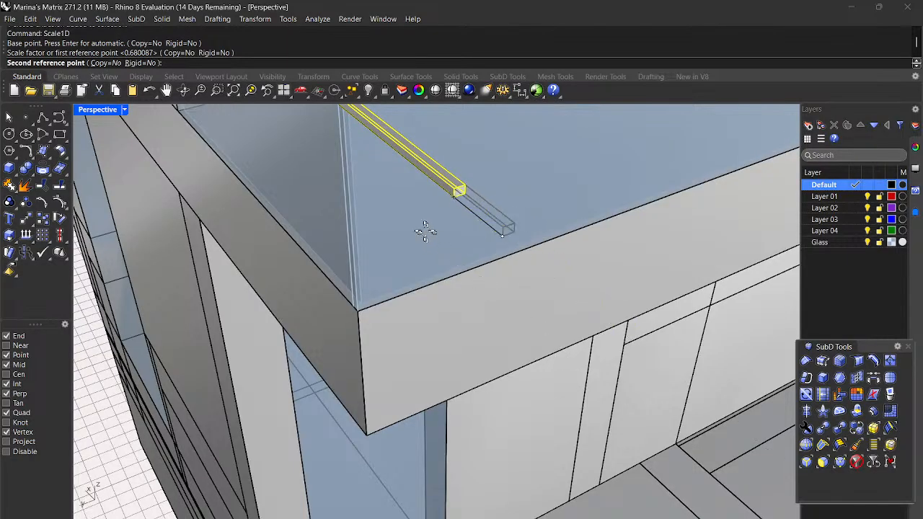
scroll(490, 320, down, 5)
scroll(466, 288, up, 4)
scroll(465, 287, up, 5)
scroll(449, 258, down, 5)
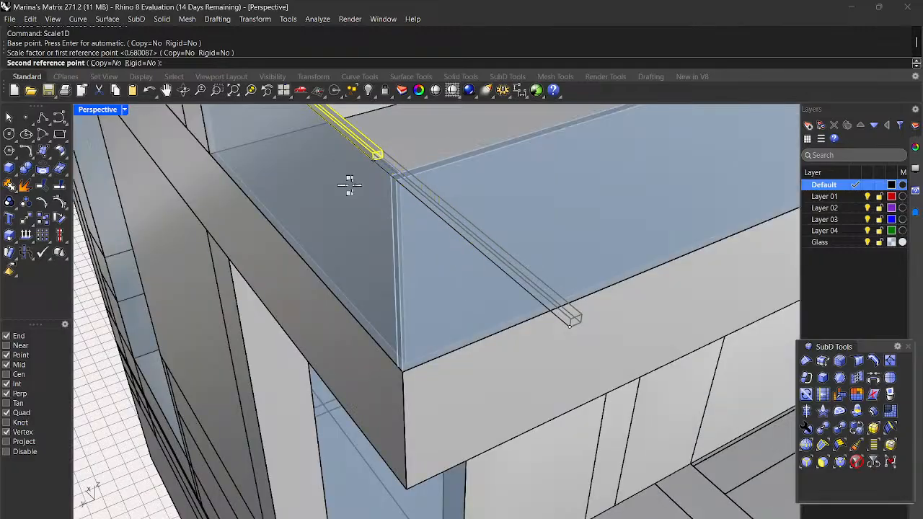
click(388, 174)
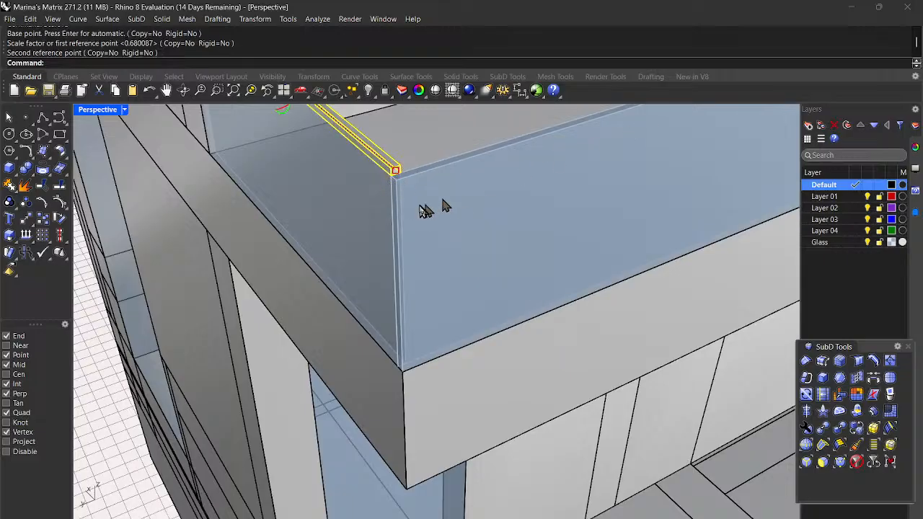
Step: Copy the resized rail from its end onto the top corner of the side glass panel
scroll(490, 288, down, 4)
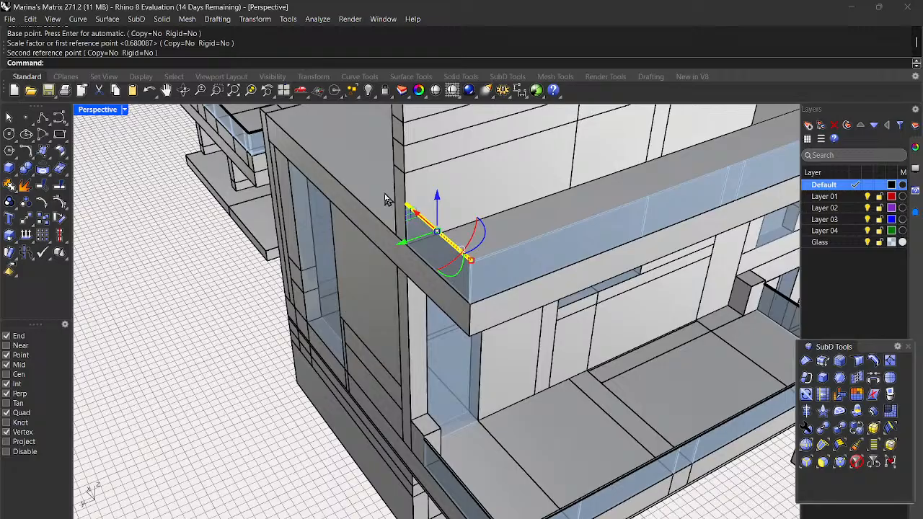
scroll(390, 205, up, 5)
scroll(607, 383, down, 5)
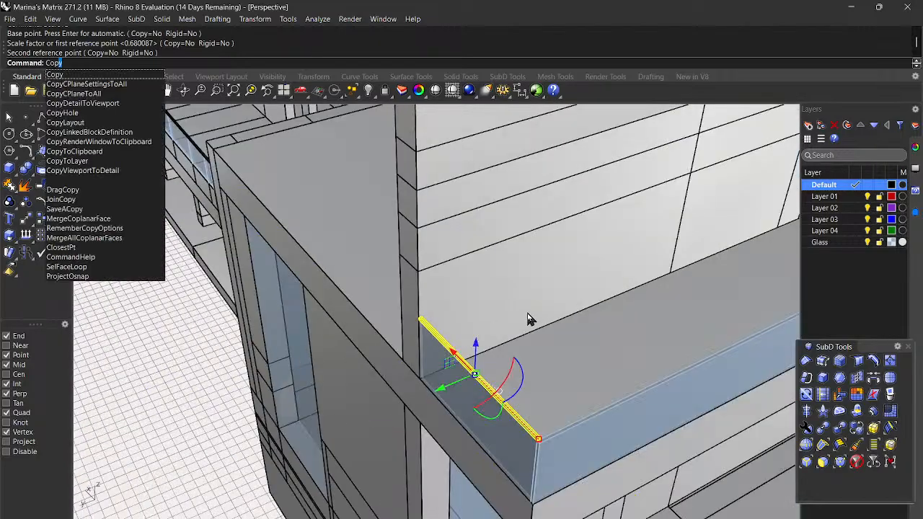
key(Return)
scroll(411, 317, up, 4)
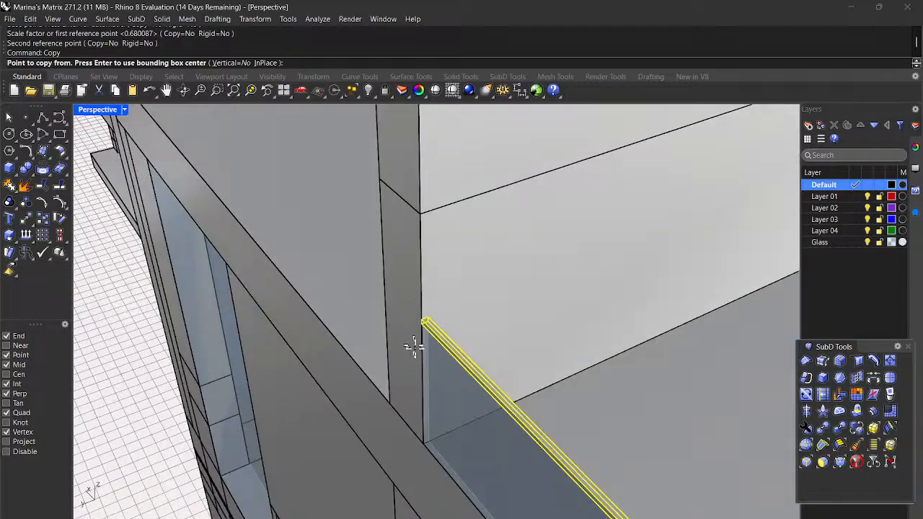
scroll(413, 346, down, 3)
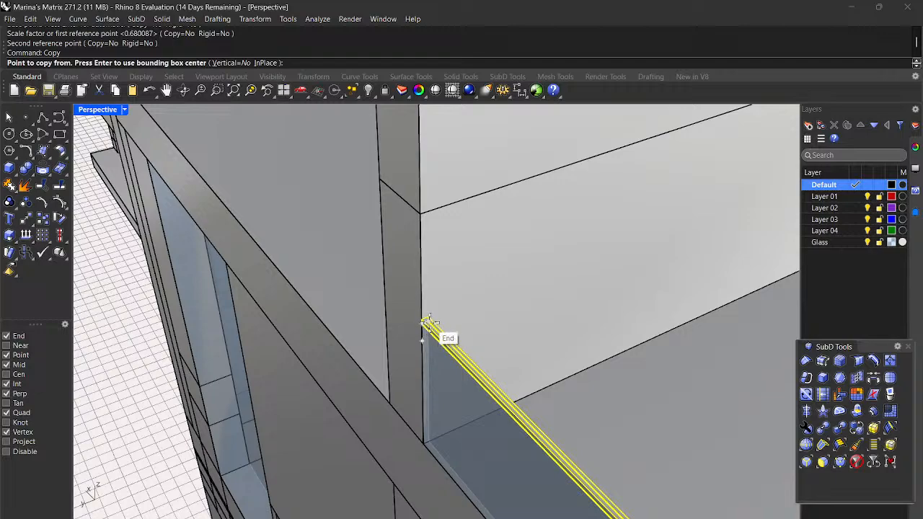
click(428, 321)
scroll(404, 325, down, 4)
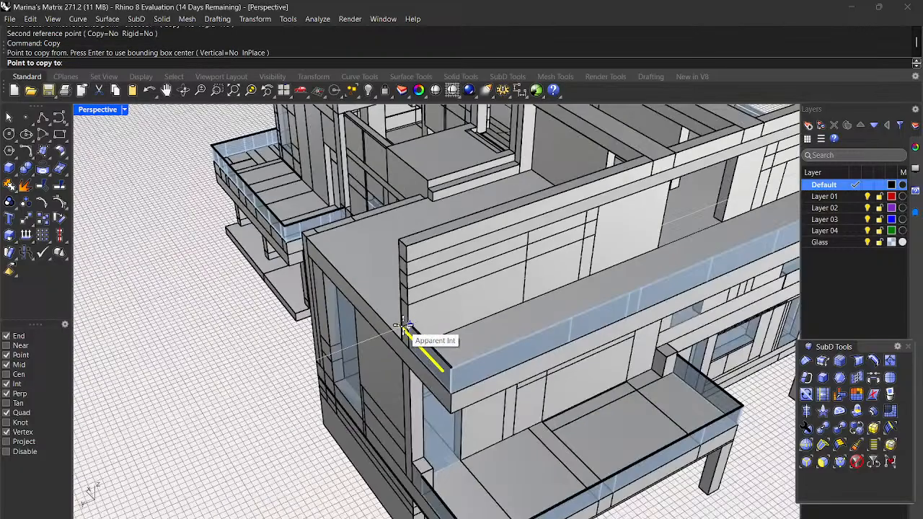
scroll(405, 325, down, 5)
scroll(641, 222, up, 5)
scroll(642, 222, up, 5)
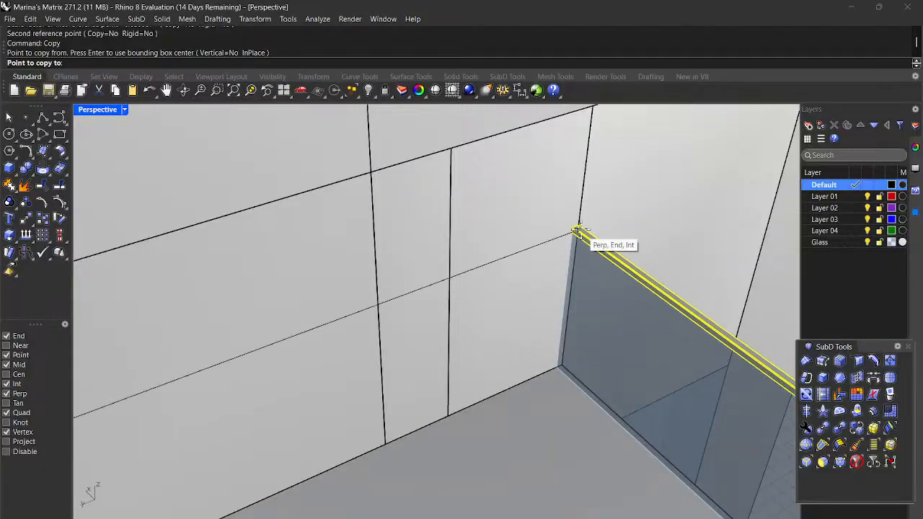
scroll(591, 225, up, 3)
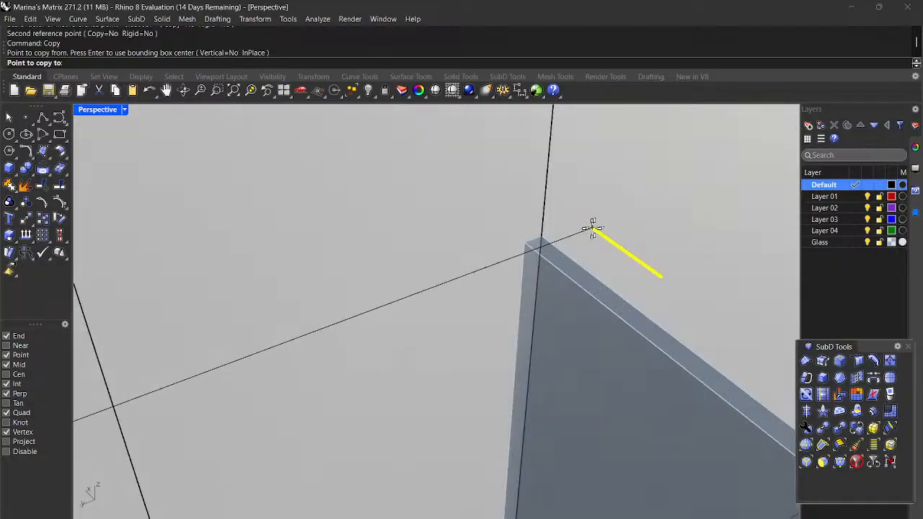
click(542, 232)
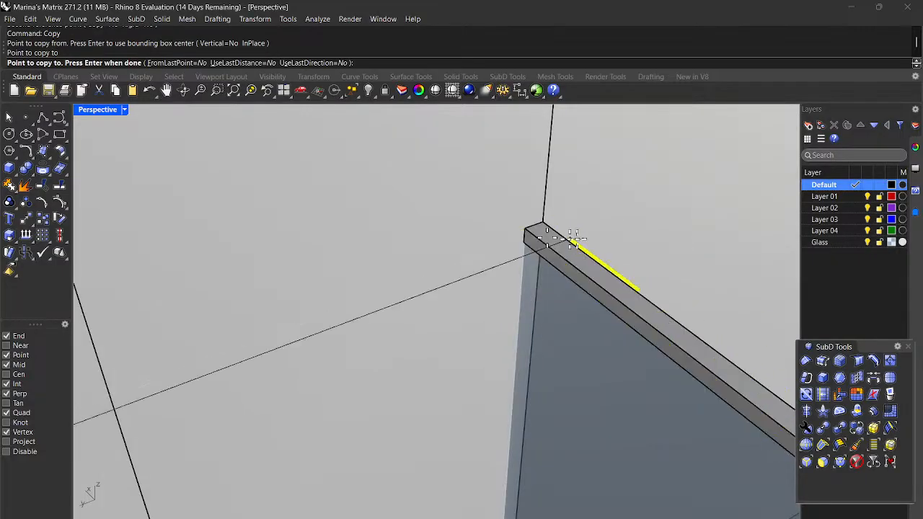
key(Return)
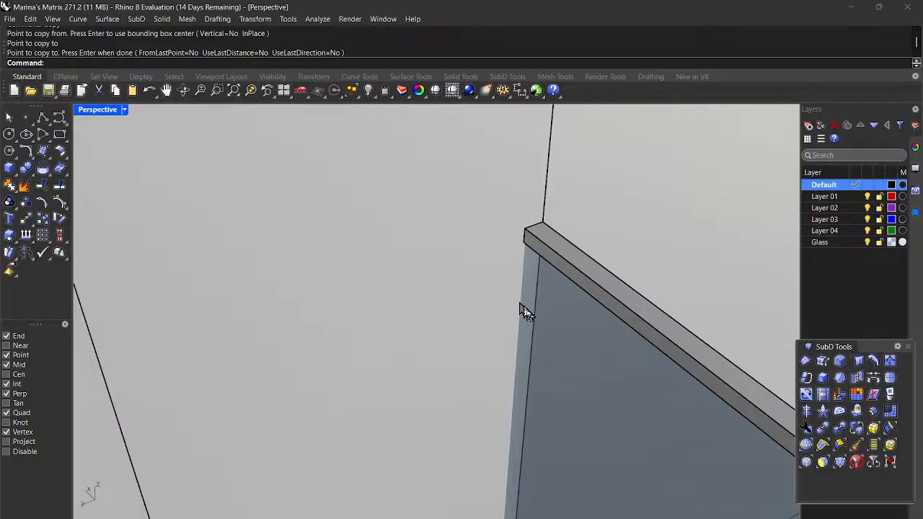
Step: Select the side glass panel, the new top rail and the adjoining vertical piece
click(555, 338)
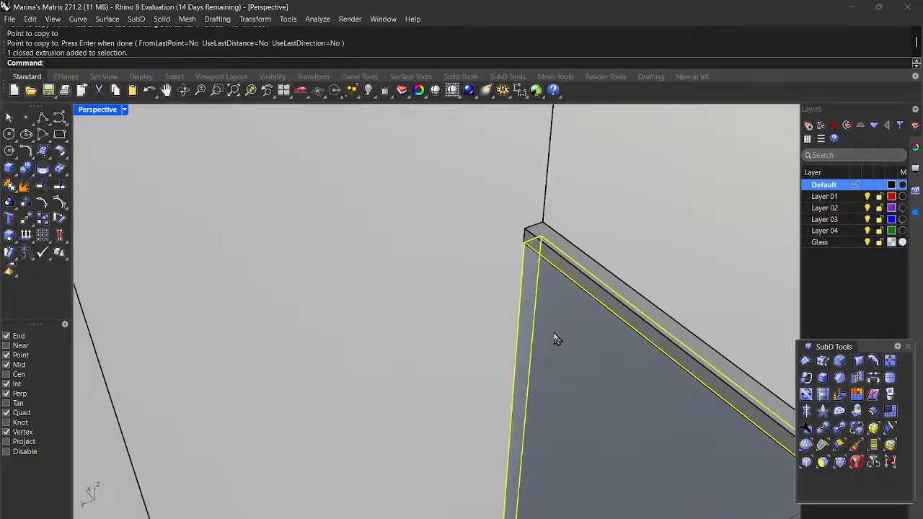
click(609, 283)
shift+click(421, 258)
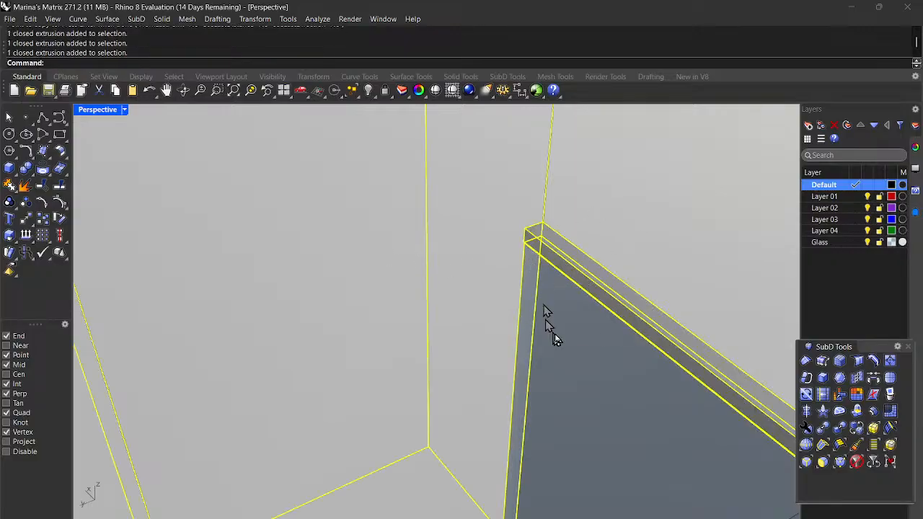
scroll(510, 249, down, 6)
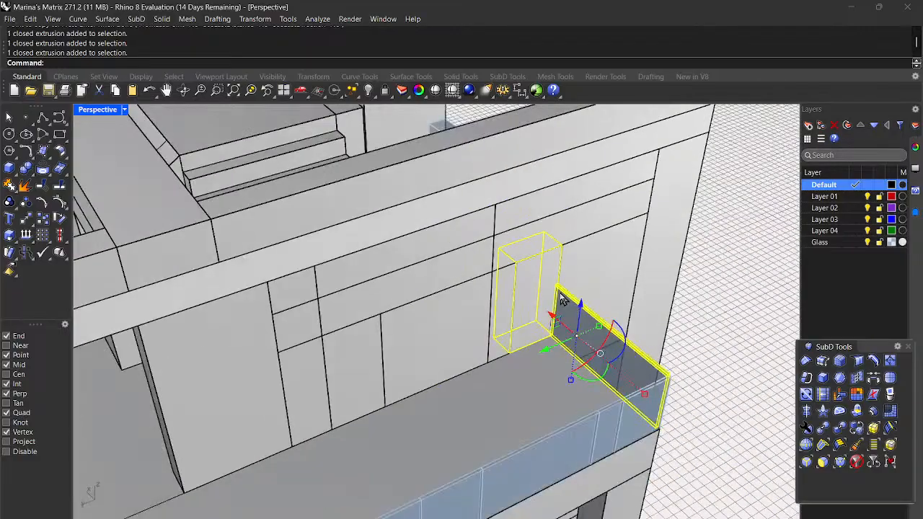
key(Escape)
scroll(693, 380, down, 8)
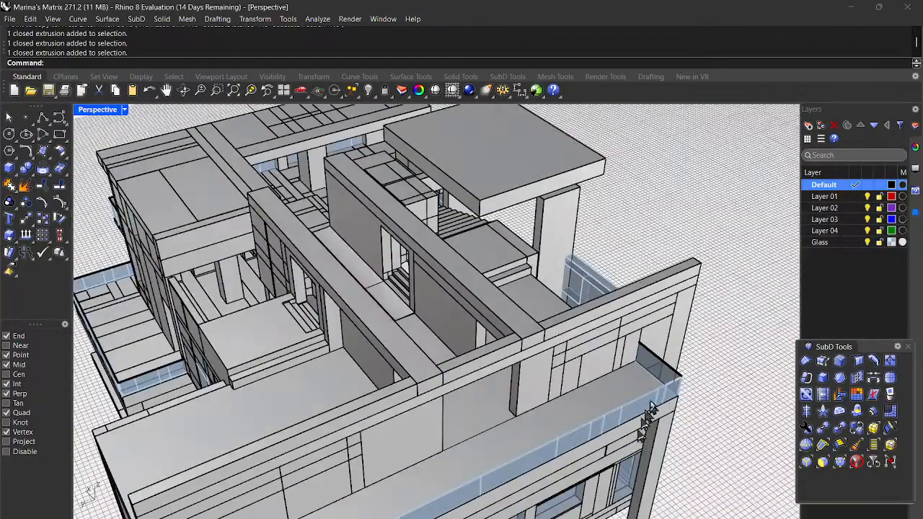
scroll(653, 389, down, 3)
scroll(645, 384, up, 4)
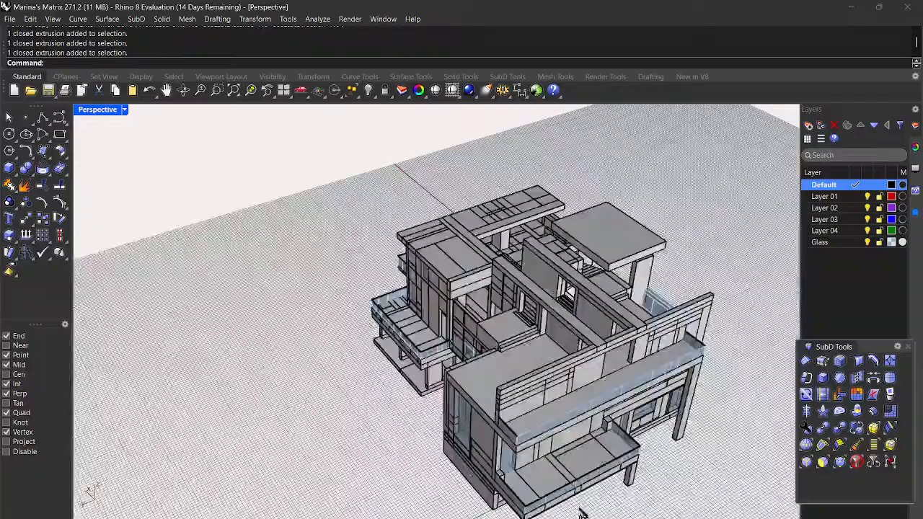
scroll(644, 382, up, 6)
scroll(620, 467, down, 6)
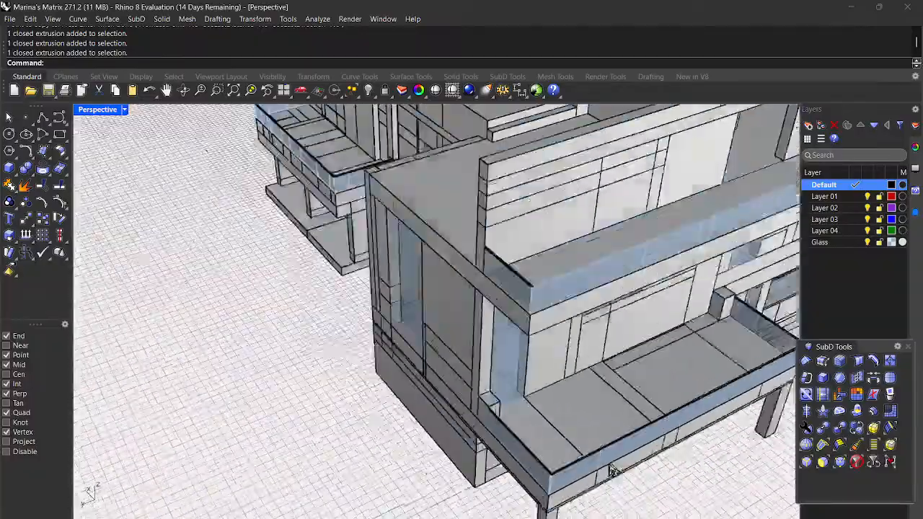
right_drag(620, 467, 402, 283)
scroll(402, 283, up, 5)
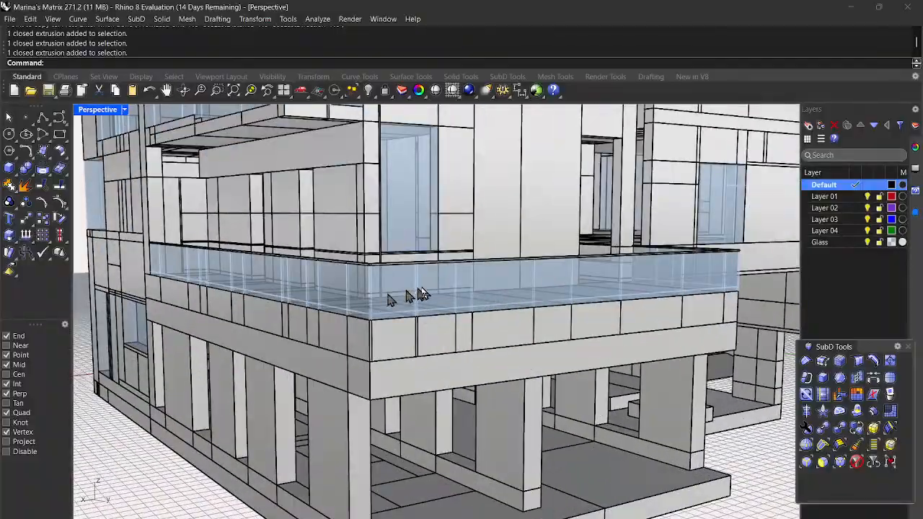
scroll(403, 292, up, 1)
right_drag(279, 274, 271, 310)
scroll(271, 310, down, 6)
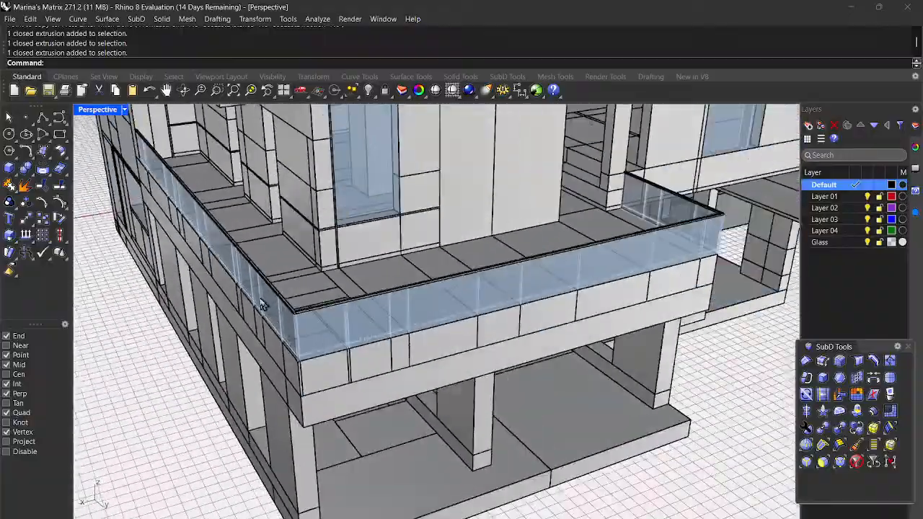
scroll(542, 349, down, 6)
right_drag(657, 348, 532, 354)
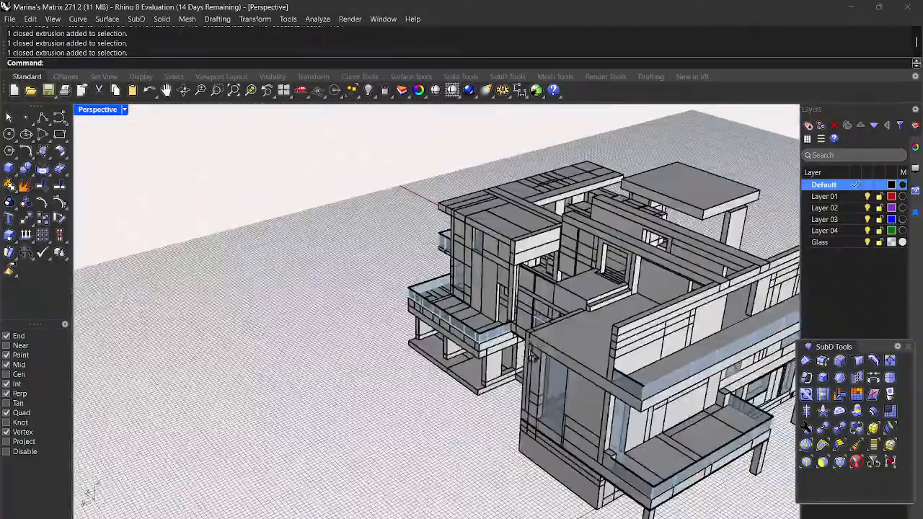
scroll(639, 457, up, 8)
scroll(391, 260, up, 5)
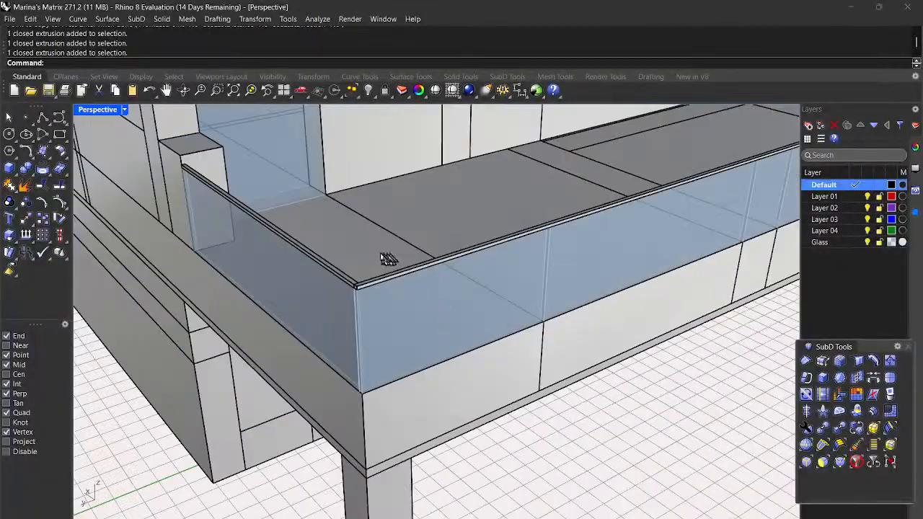
Step: Copy the thin top cap from its end corner to the other glass railing's top corner
click(377, 345)
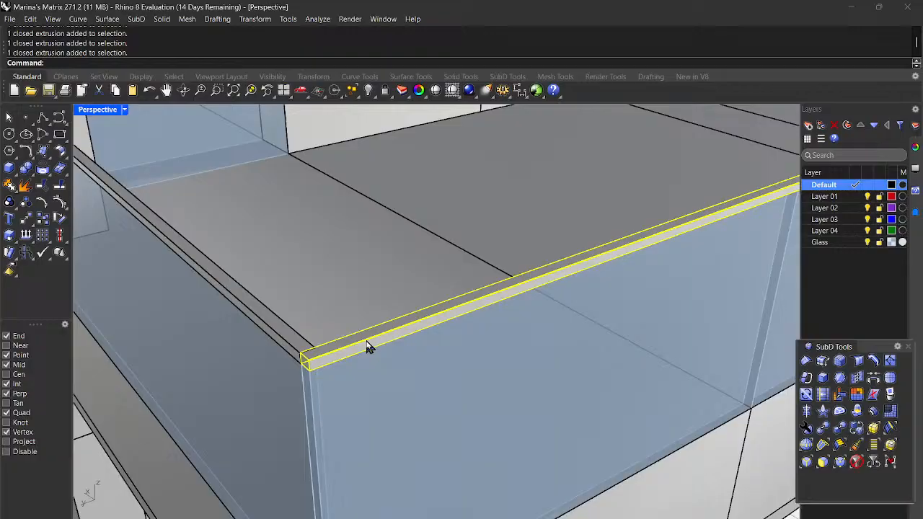
text(Copy)
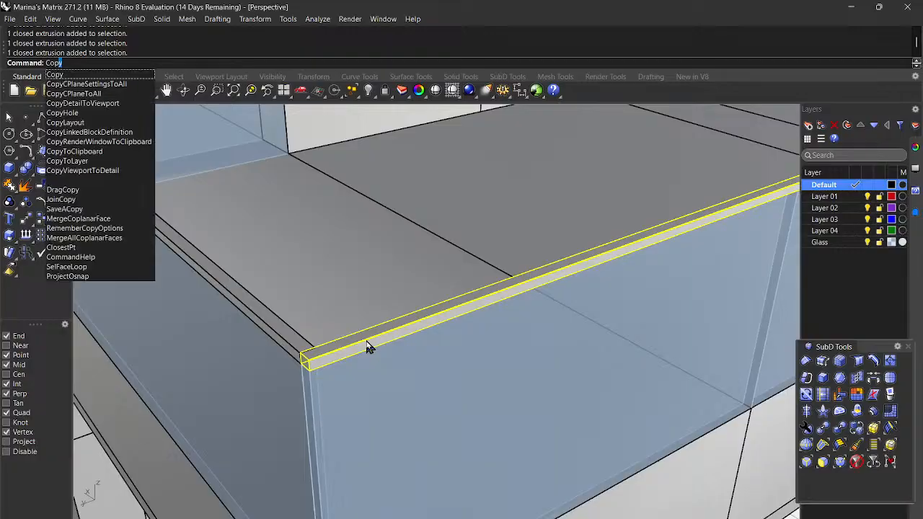
key(Return)
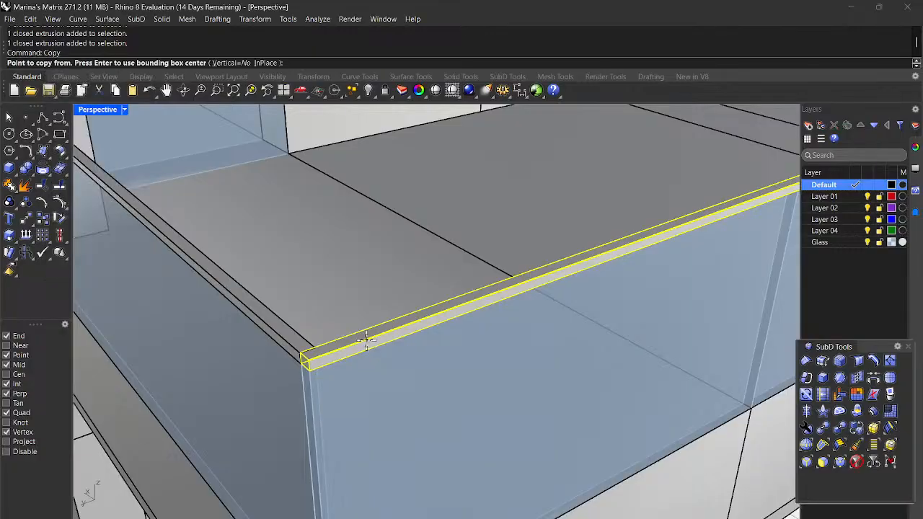
click(308, 364)
scroll(307, 362, down, 5)
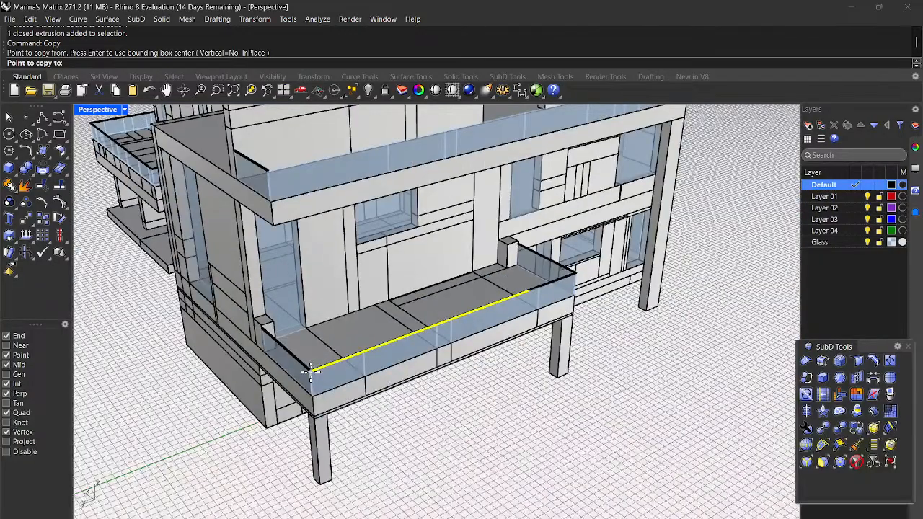
scroll(346, 240, up, 10)
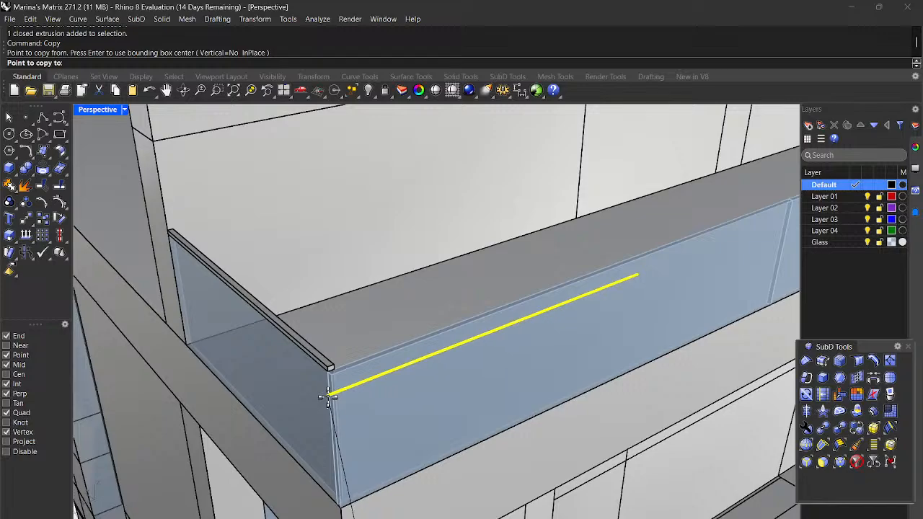
scroll(328, 392, up, 5)
scroll(329, 392, down, 5)
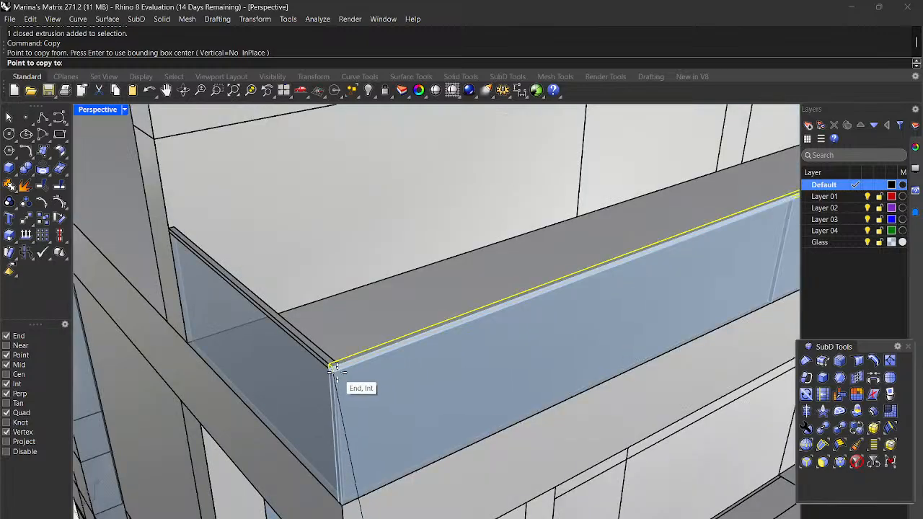
click(336, 371)
key(Return)
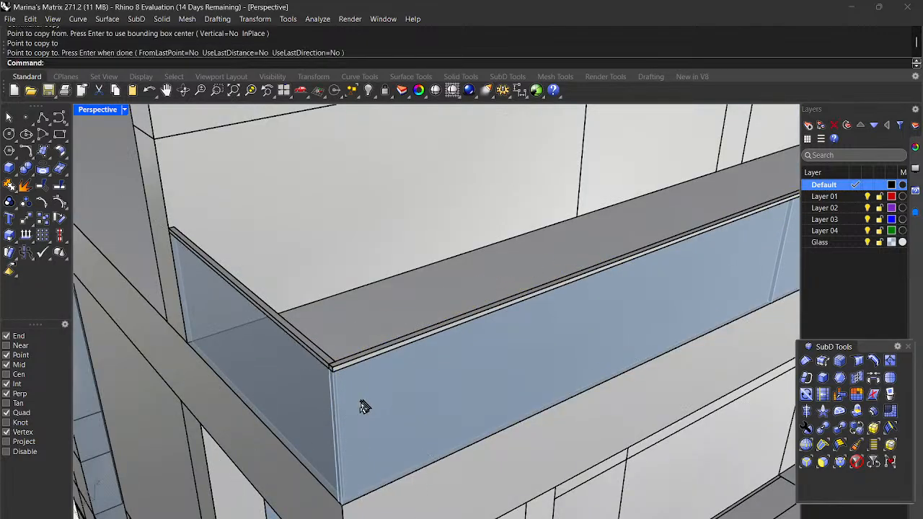
Step: Select the short rail on the middle glass railing
scroll(450, 378, down, 5)
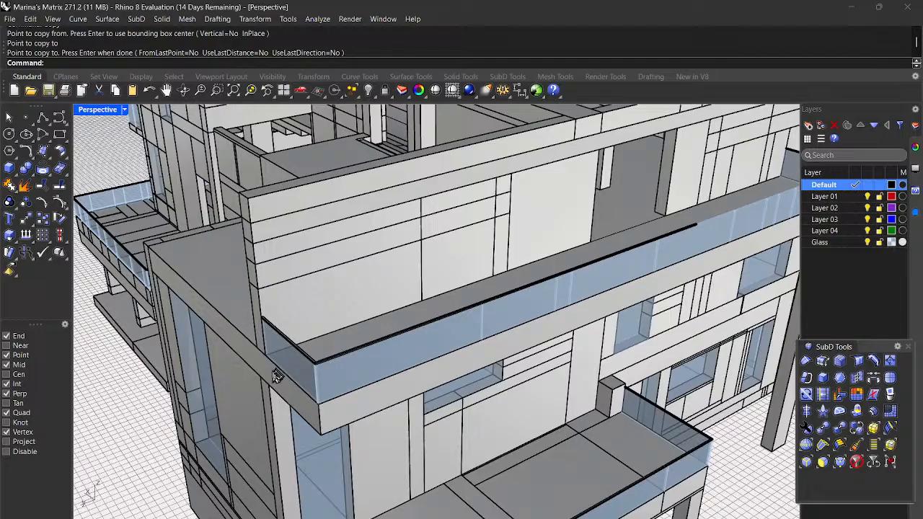
scroll(268, 379, down, 2)
scroll(445, 325, up, 2)
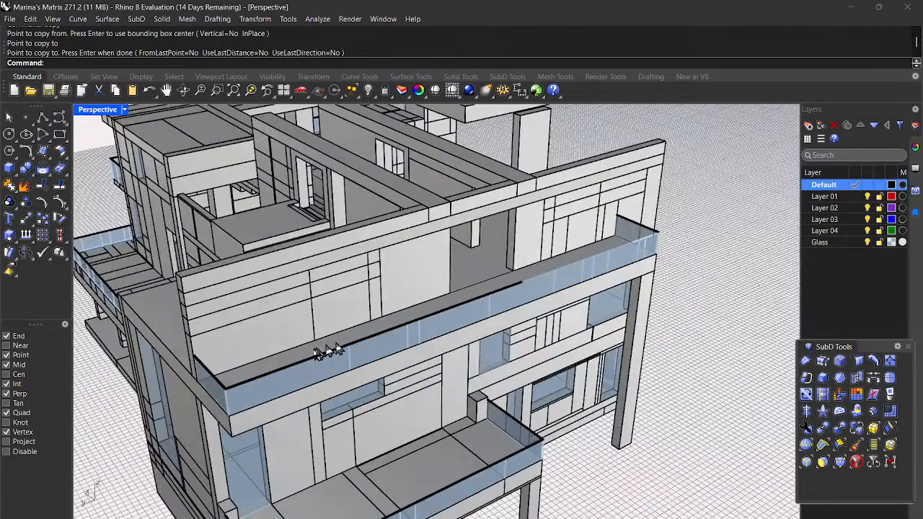
scroll(333, 351, up, 2)
scroll(291, 387, up, 2)
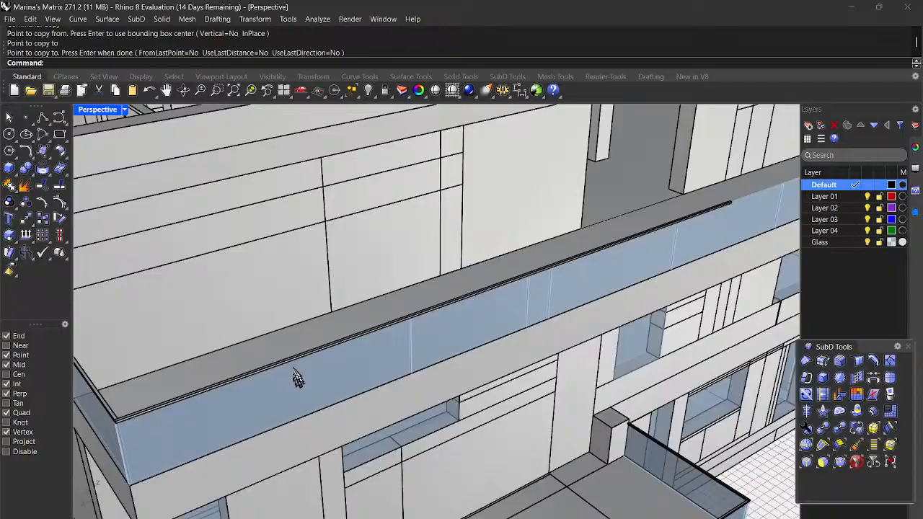
click(297, 359)
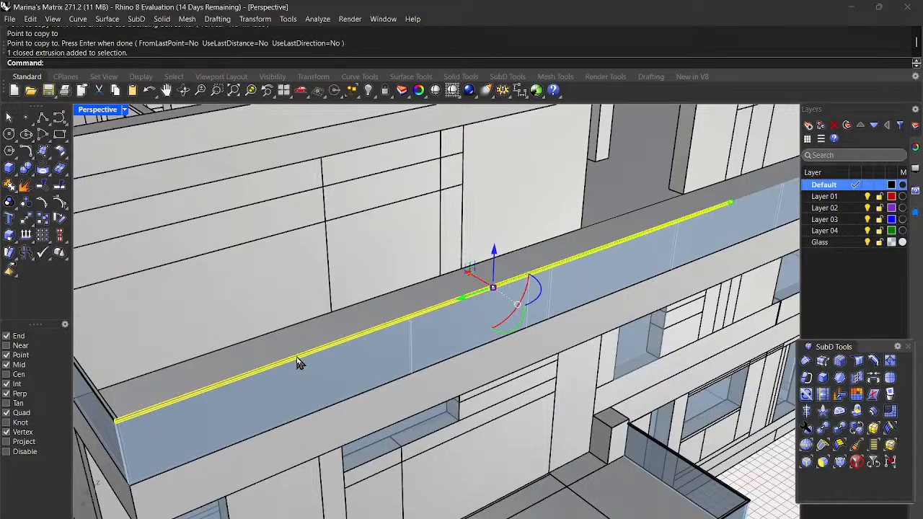
Step: Start Scale1D on the rail with its end corner as the base point
text(Scale1D)
key(Return)
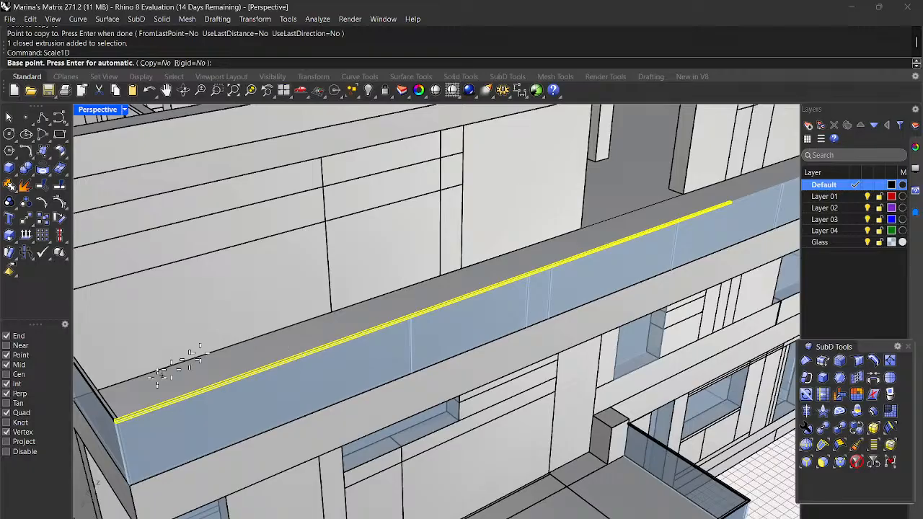
scroll(108, 444, up, 3)
scroll(121, 425, up, 3)
scroll(120, 425, down, 3)
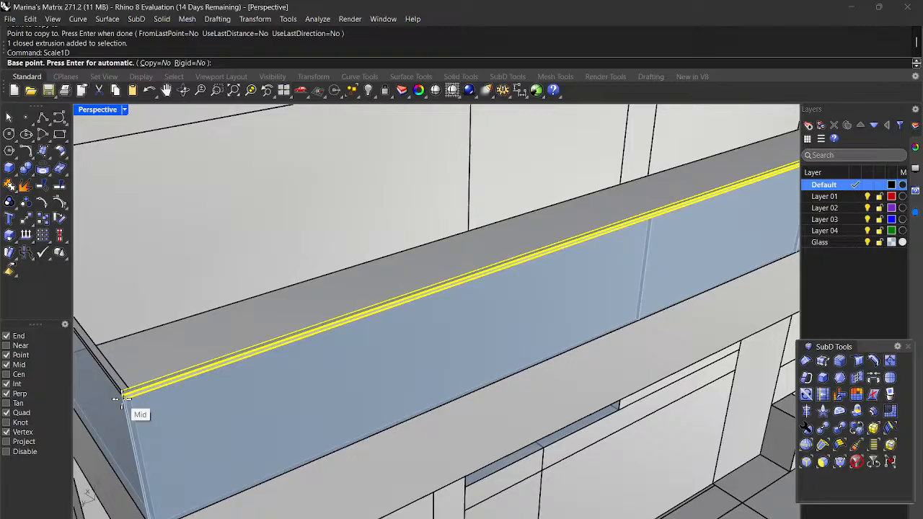
scroll(115, 408, up, 5)
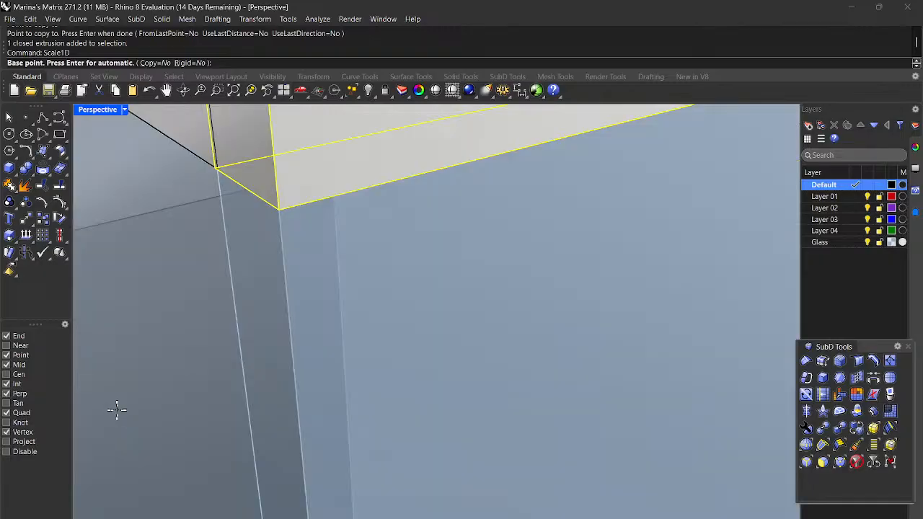
click(278, 207)
Step: Stretch the rail from its current end to the glass railing's far end
scroll(279, 207, down, 8)
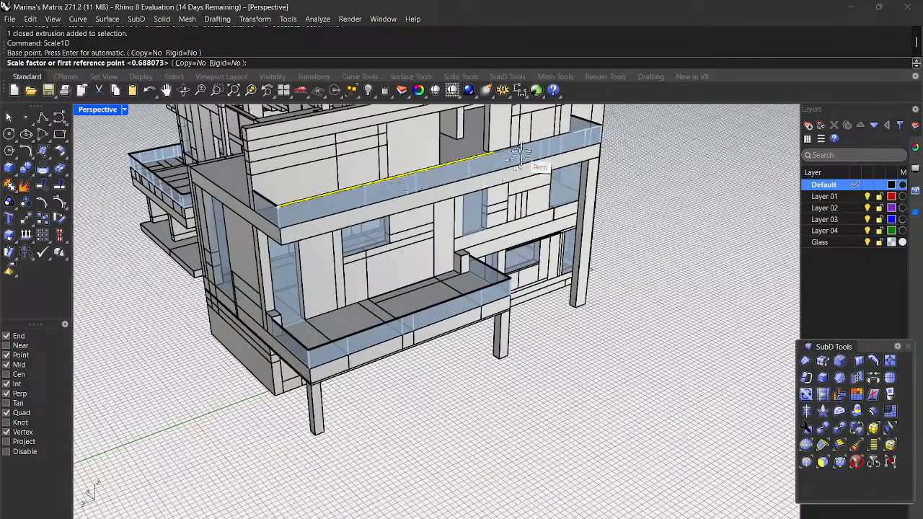
scroll(499, 132, up, 10)
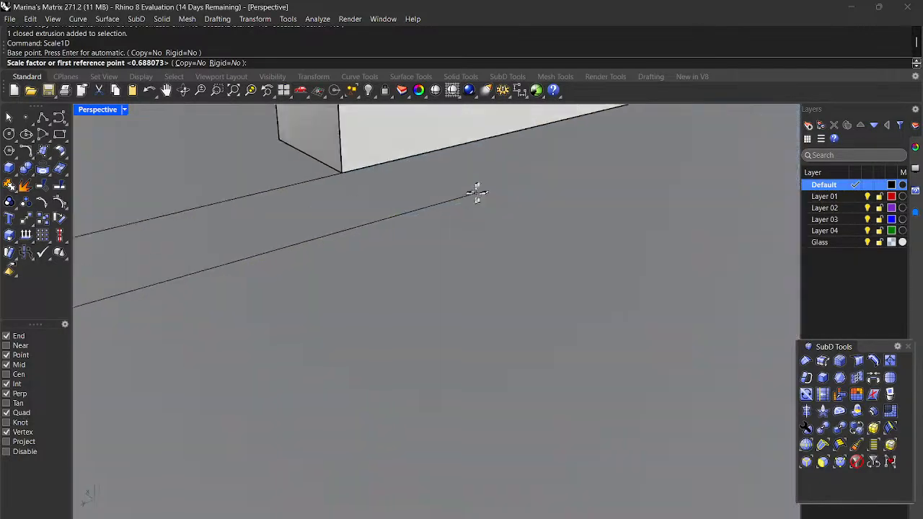
scroll(457, 207, down, 5)
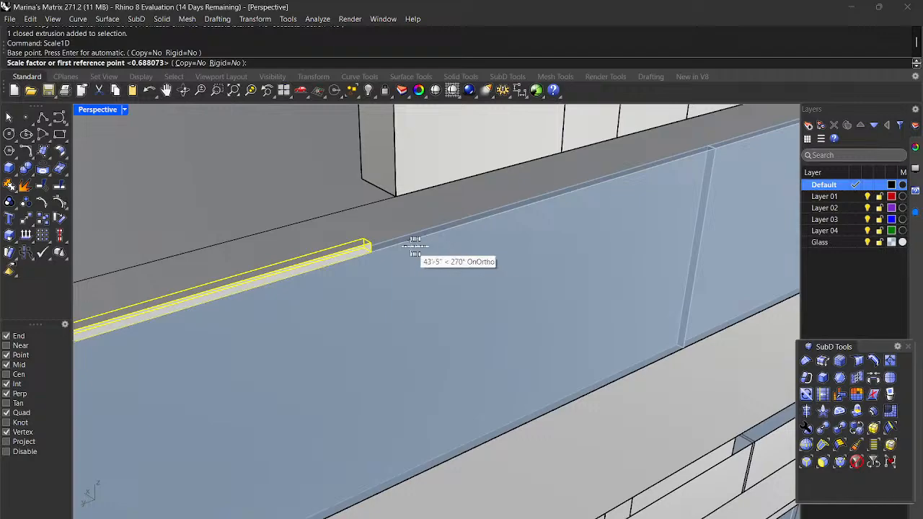
click(374, 254)
scroll(374, 256, down, 3)
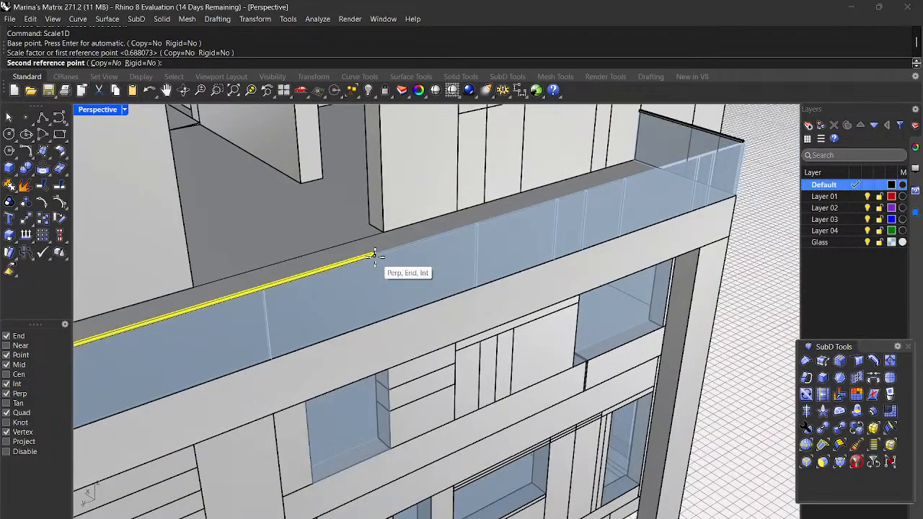
scroll(746, 151, up, 5)
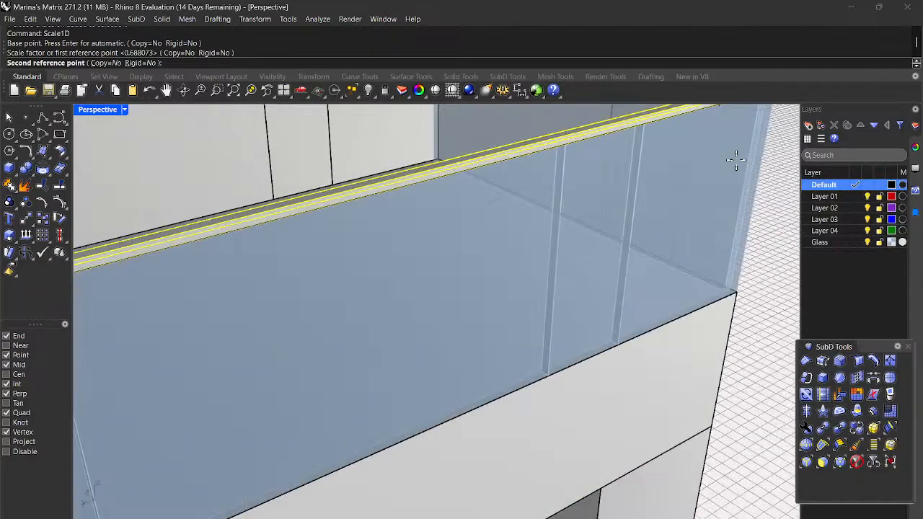
scroll(731, 158, down, 5)
scroll(608, 240, up, 3)
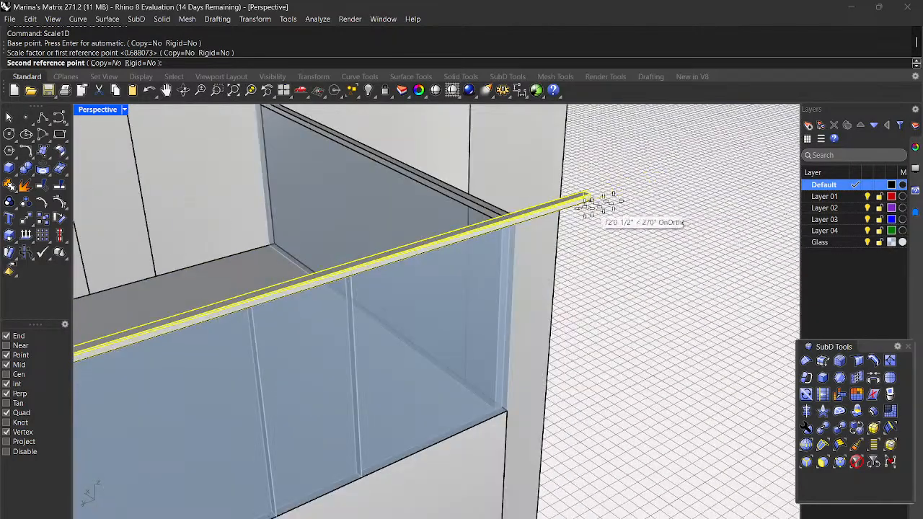
click(517, 223)
scroll(627, 216, down, 6)
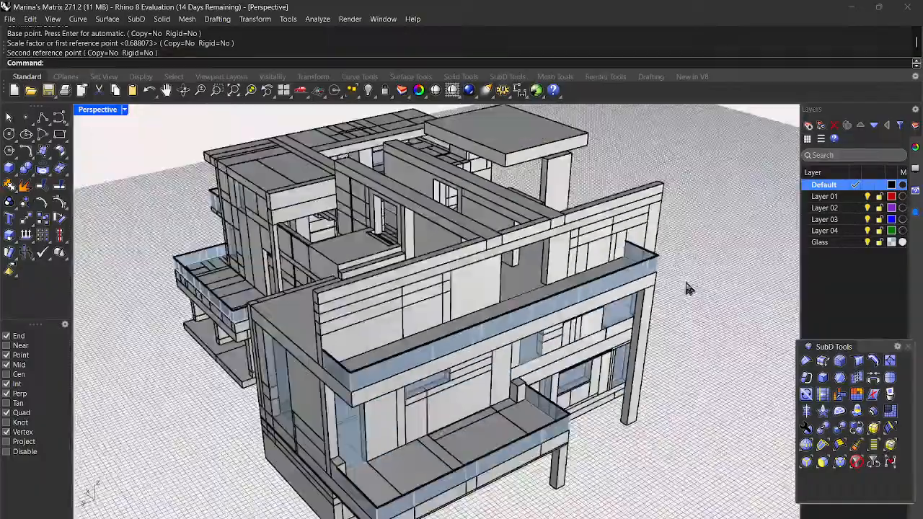
right_drag(687, 288, 624, 332)
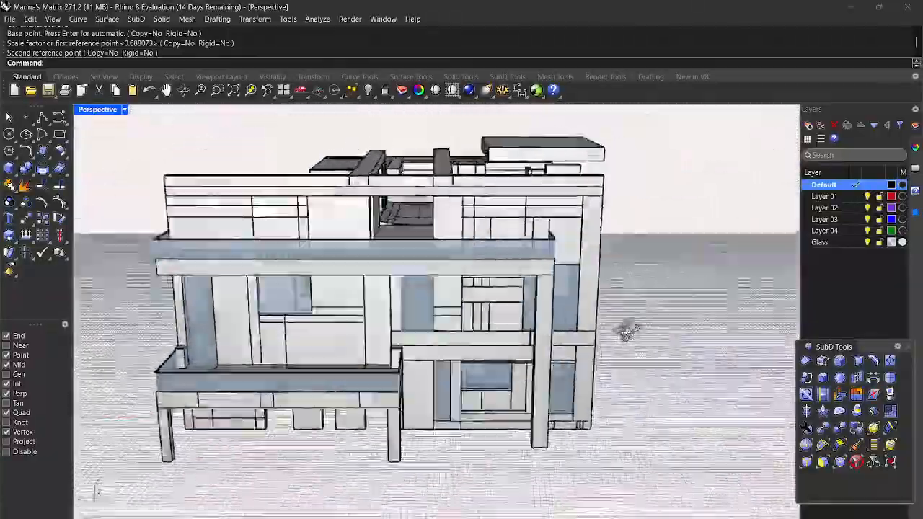
right_drag(682, 322, 528, 338)
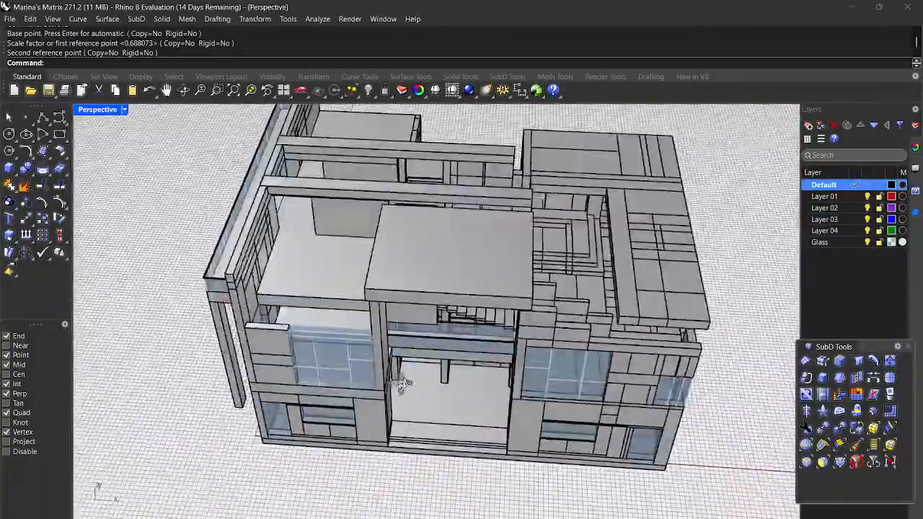
right_drag(402, 384, 301, 332)
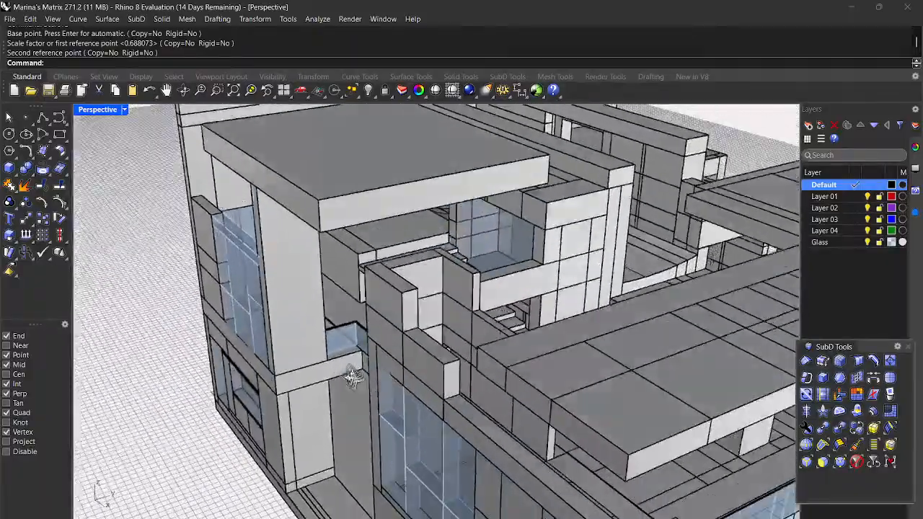
right_drag(352, 377, 326, 370)
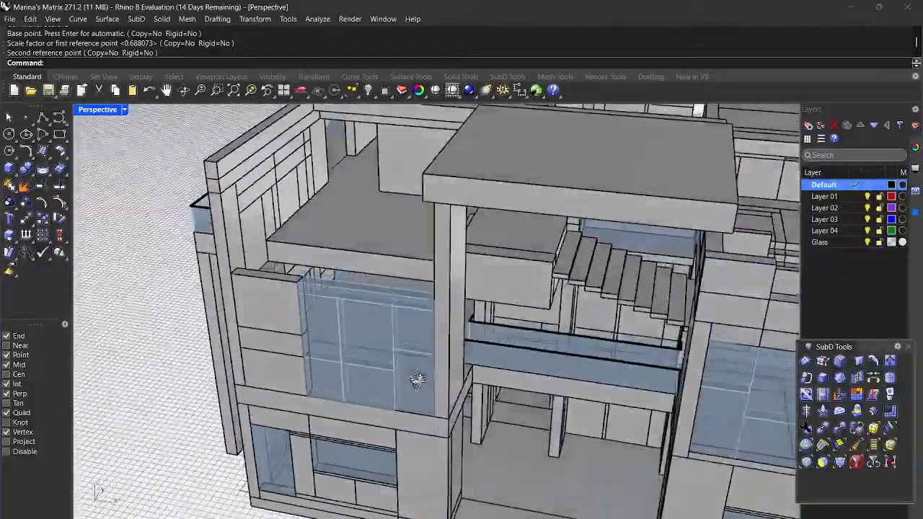
right_drag(418, 380, 474, 421)
scroll(463, 358, up, 3)
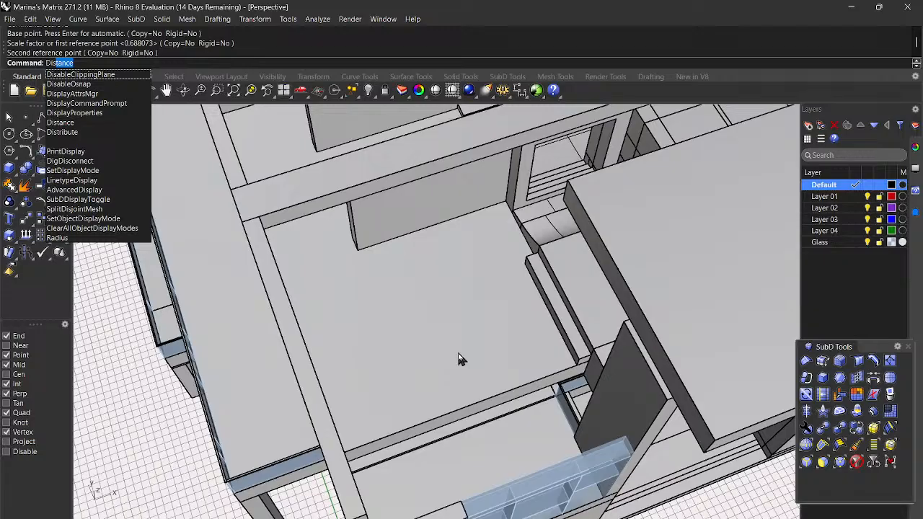
Step: Measure the floor opening width between slab edges: 24'-11"
key(Return)
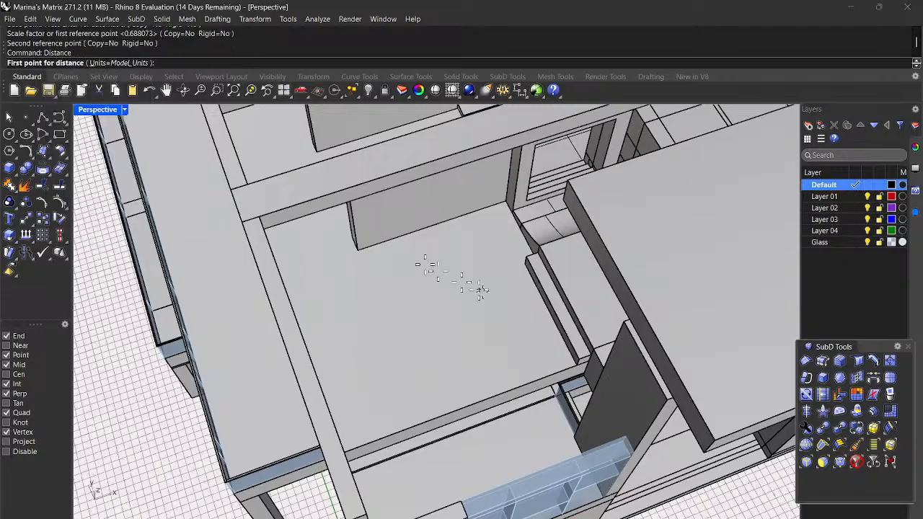
right_drag(474, 309, 444, 310)
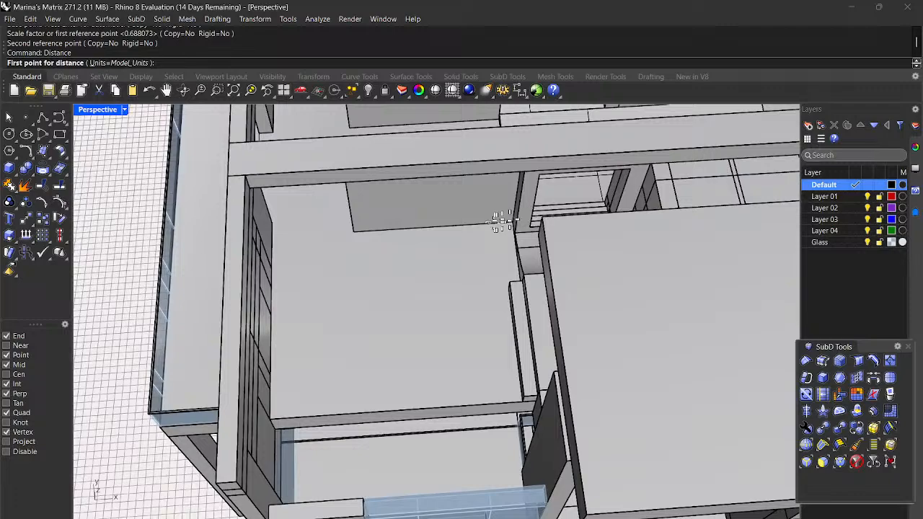
scroll(505, 224, up, 4)
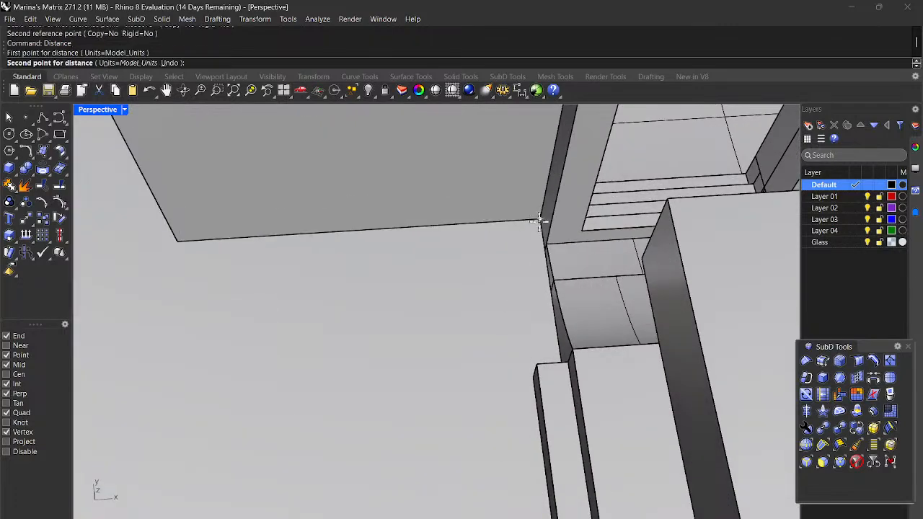
click(539, 220)
scroll(539, 220, down, 4)
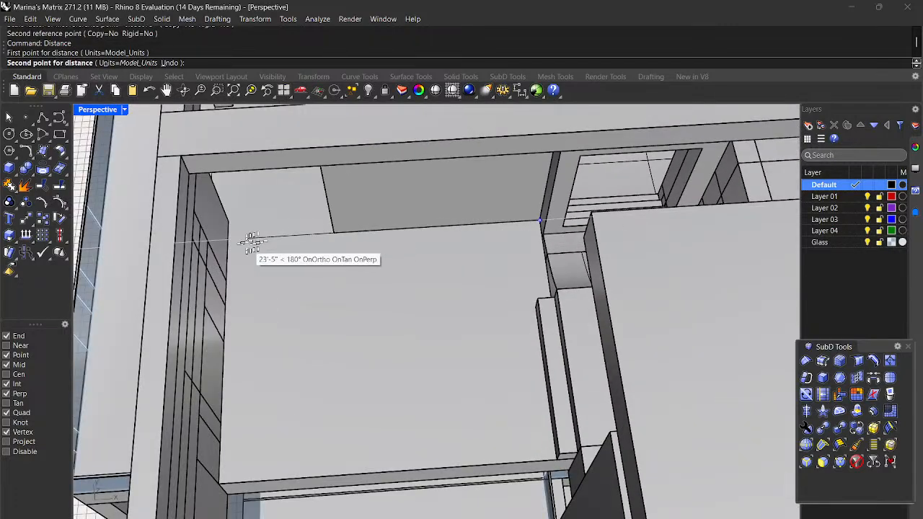
click(226, 245)
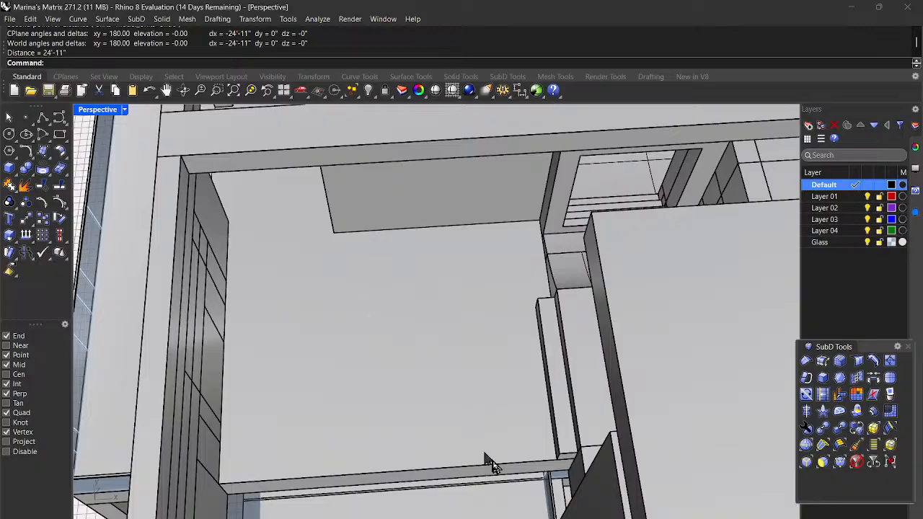
Step: Measure the opening depth from the near edge midpoint to the far slab corner: 19'-9 1/4"
key(Return)
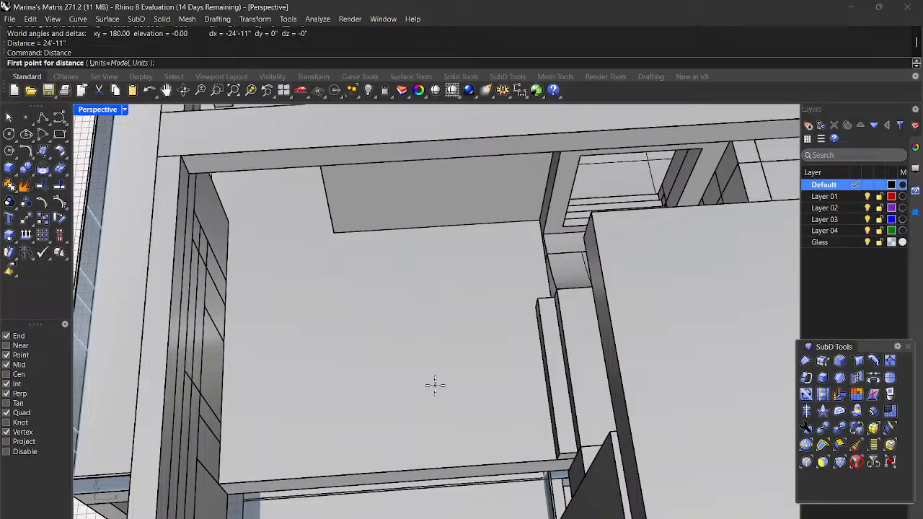
click(570, 456)
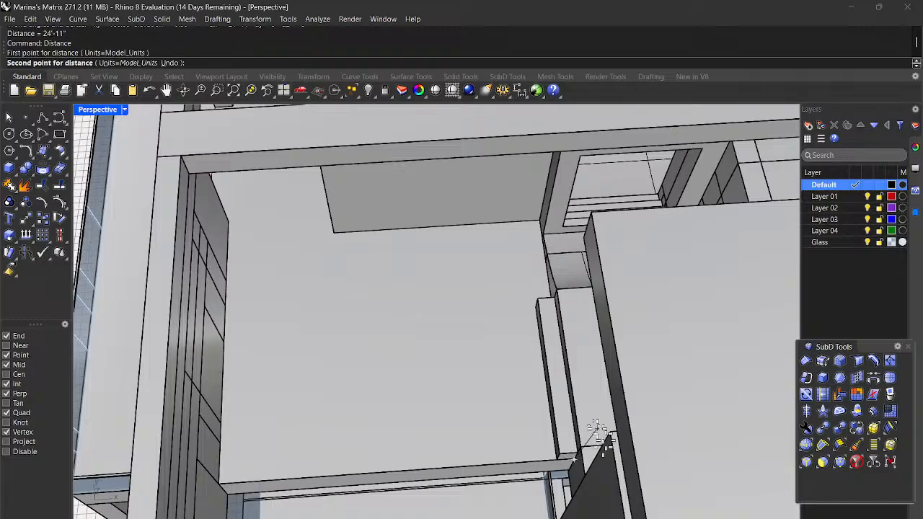
click(536, 221)
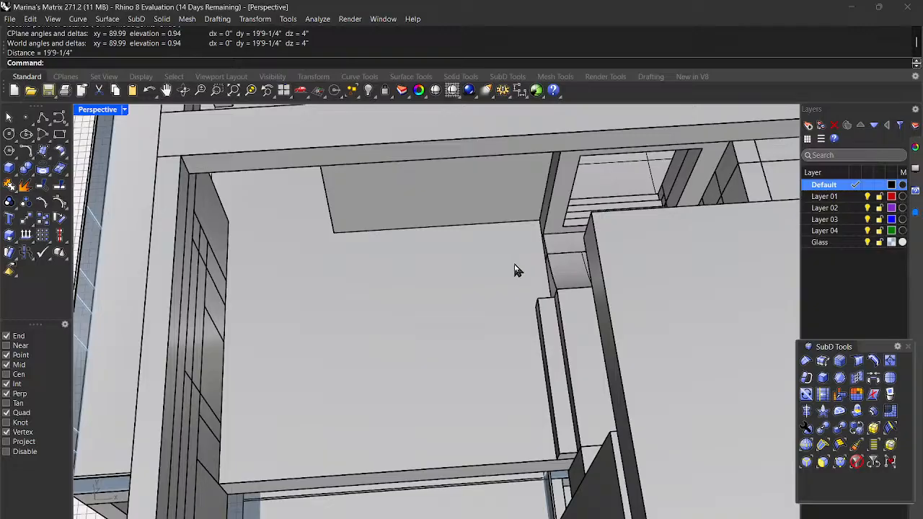
scroll(515, 269, down, 2)
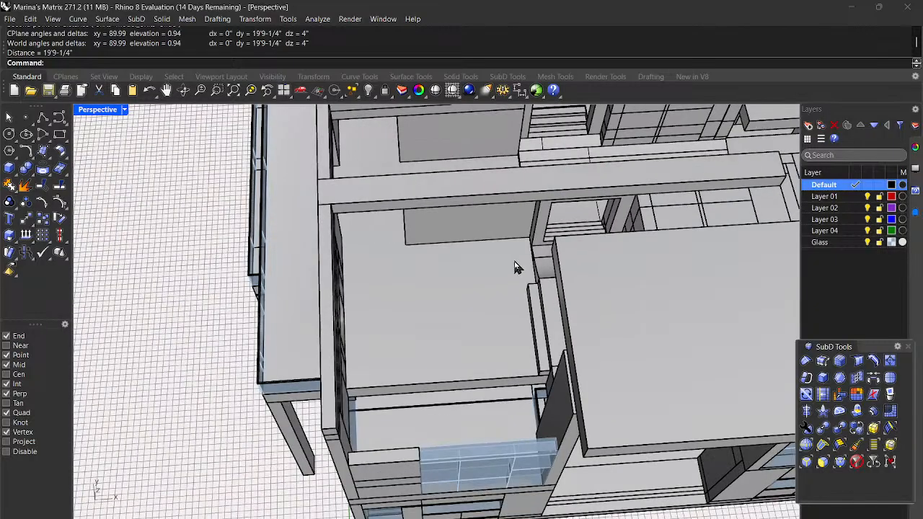
Step: Orbit around the balconies, glass bay and stairs, then select the long upper floor slab
right_drag(432, 354, 455, 302)
right_drag(466, 374, 443, 363)
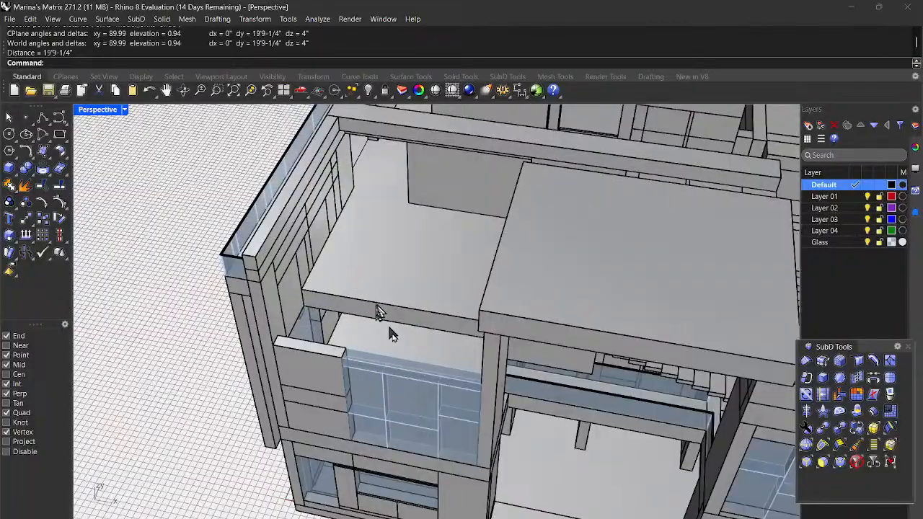
right_drag(559, 452, 663, 345)
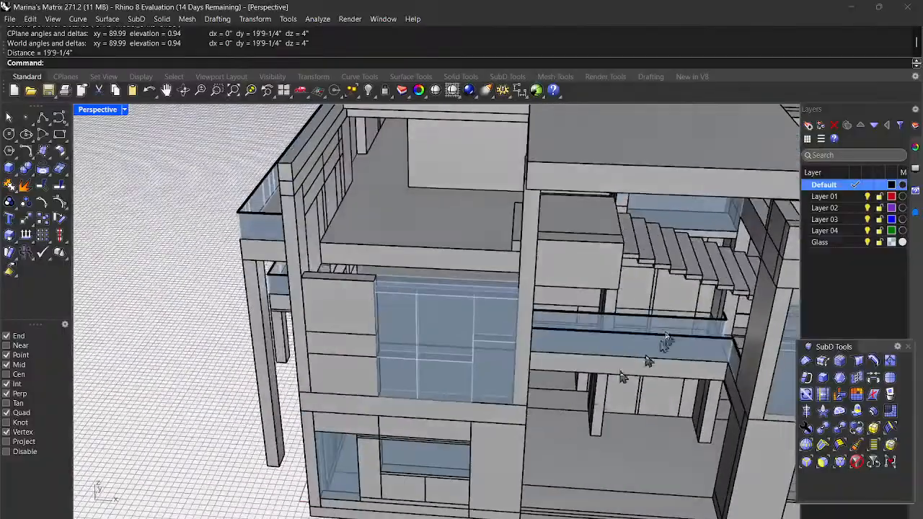
right_drag(505, 298, 578, 333)
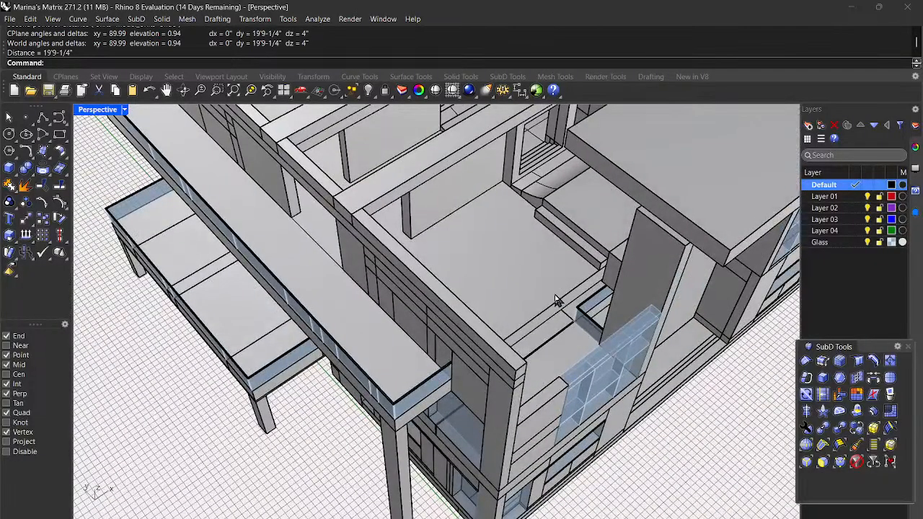
right_drag(573, 296, 535, 291)
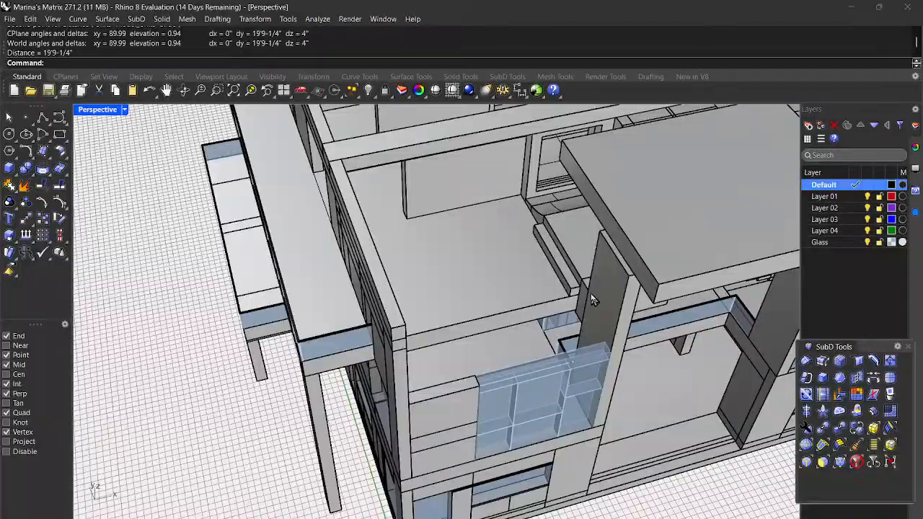
mouse_move(584, 295)
right_down()
mouse_move(606, 285)
mouse_move(603, 270)
mouse_move(624, 264)
mouse_move(655, 272)
mouse_move(685, 314)
mouse_move(682, 324)
mouse_move(574, 288)
right_up()
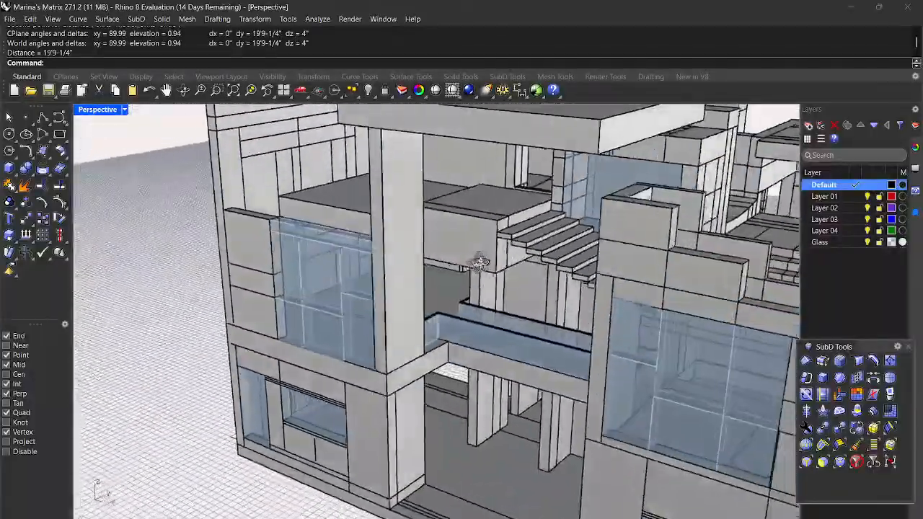
right_drag(479, 263, 566, 317)
click(525, 322)
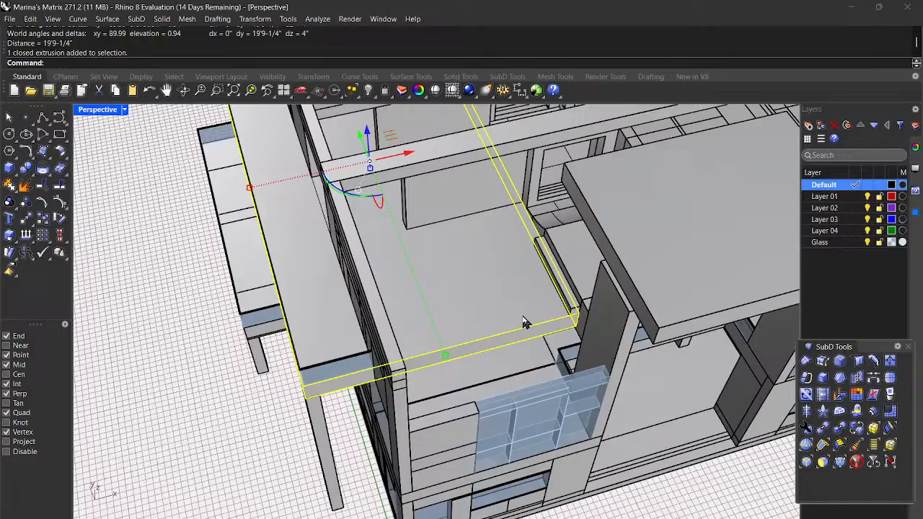
Step: Select the small box beside the glass wall and orbit around to inspect it
right_drag(512, 415, 606, 405)
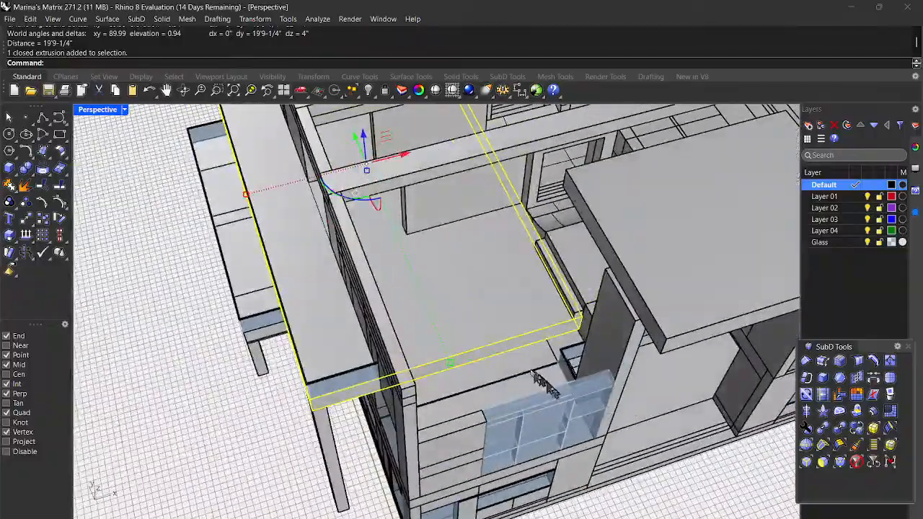
scroll(490, 357, up, 5)
right_drag(510, 372, 553, 370)
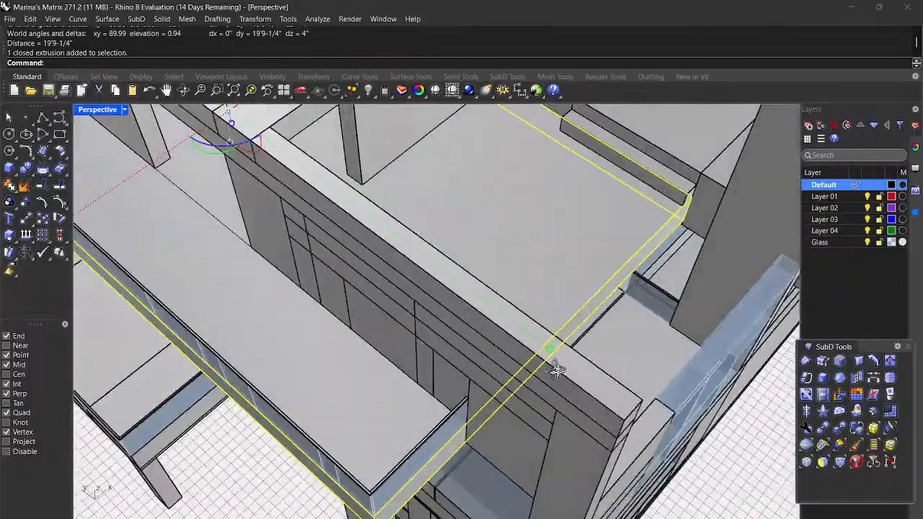
click(703, 213)
right_drag(785, 424, 625, 354)
right_drag(565, 392, 446, 248)
scroll(489, 256, up, 3)
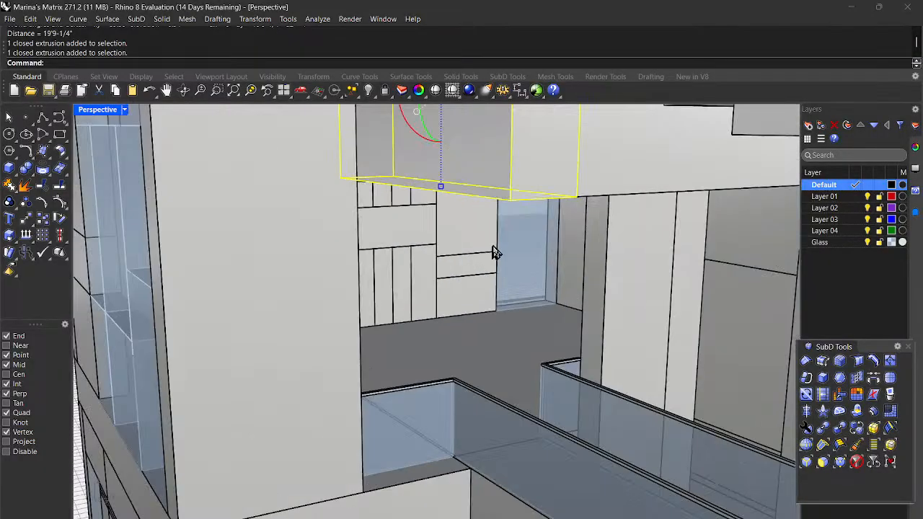
scroll(547, 339, down, 10)
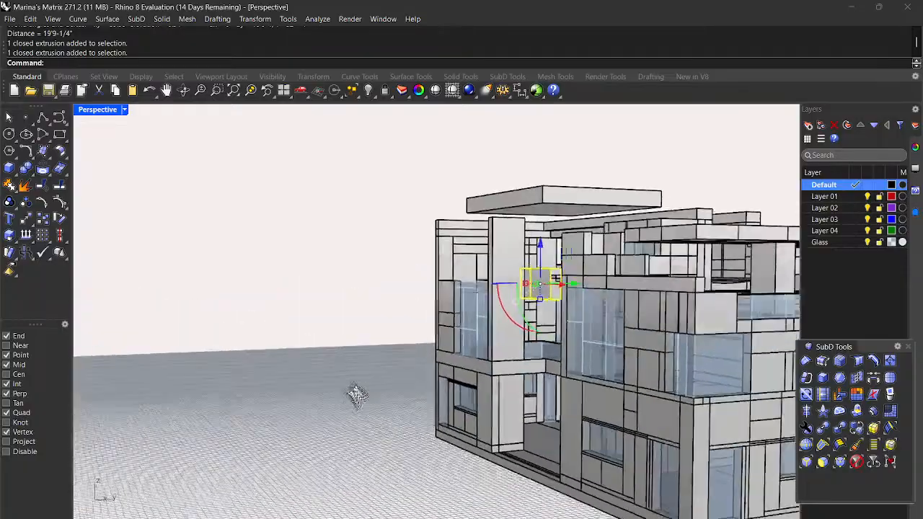
mouse_move(357, 394)
right_down()
mouse_move(339, 385)
mouse_move(352, 391)
right_up()
scroll(529, 288, up, 5)
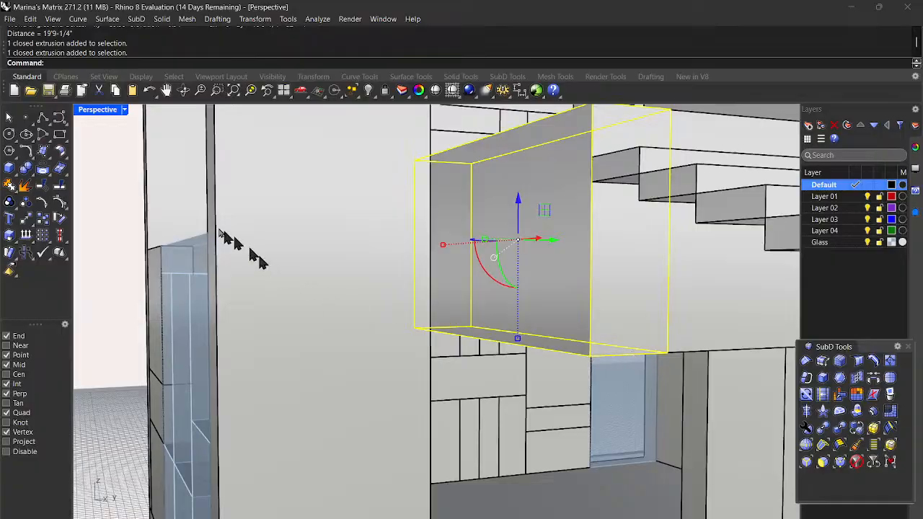
Step: Clear the selection and zoom out to view the whole house from above
key(Escape)
scroll(639, 352, down, 4)
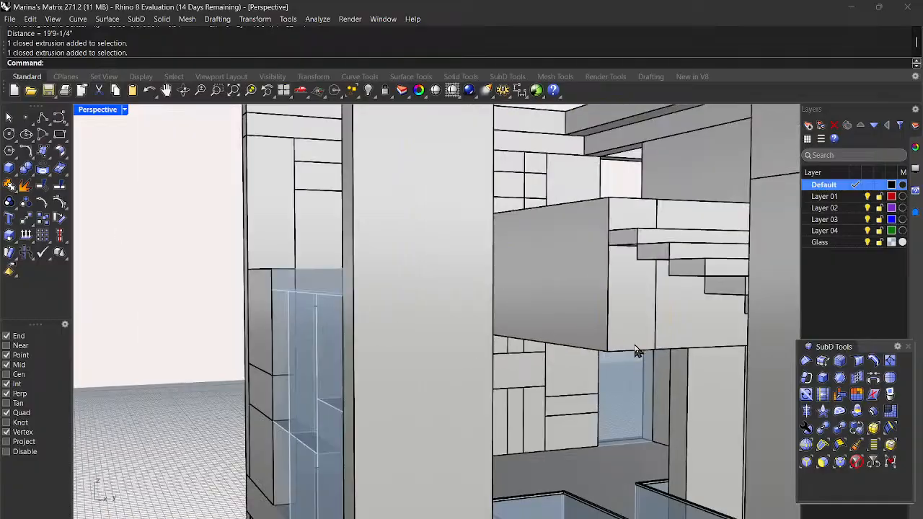
scroll(511, 374, down, 6)
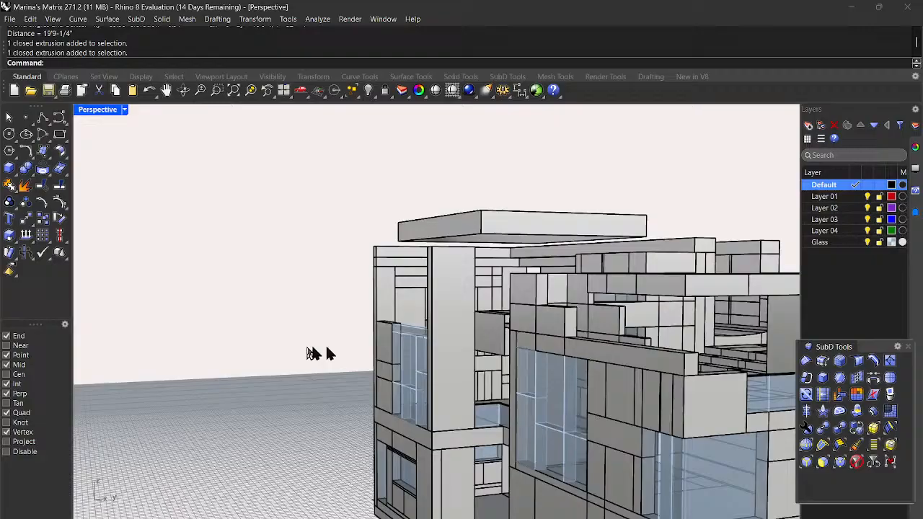
right_drag(371, 360, 540, 389)
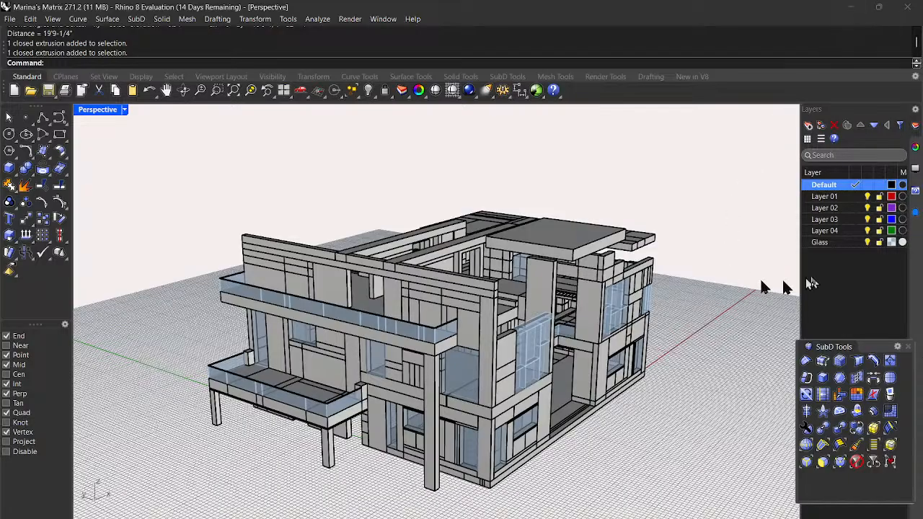
Step: Minimize Rhino and OBS, then launch Chrome from its desktop shortcut
click(854, 8)
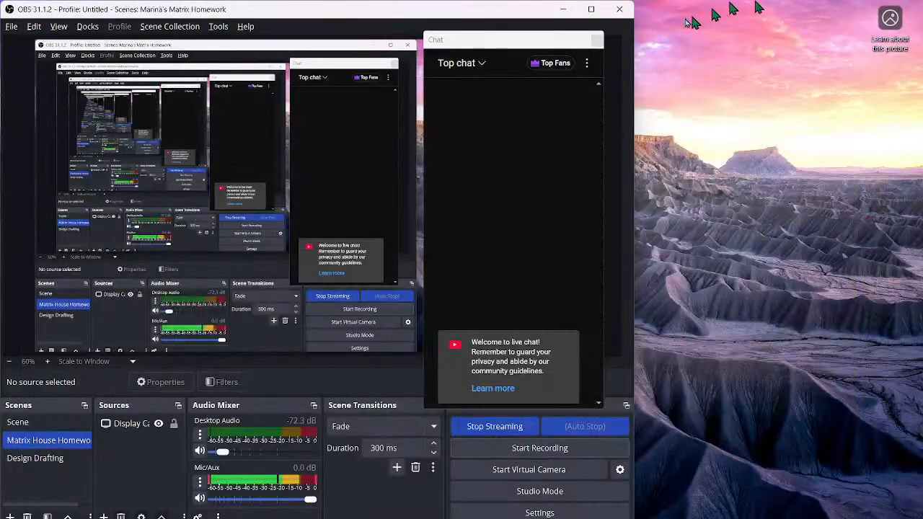
click(560, 10)
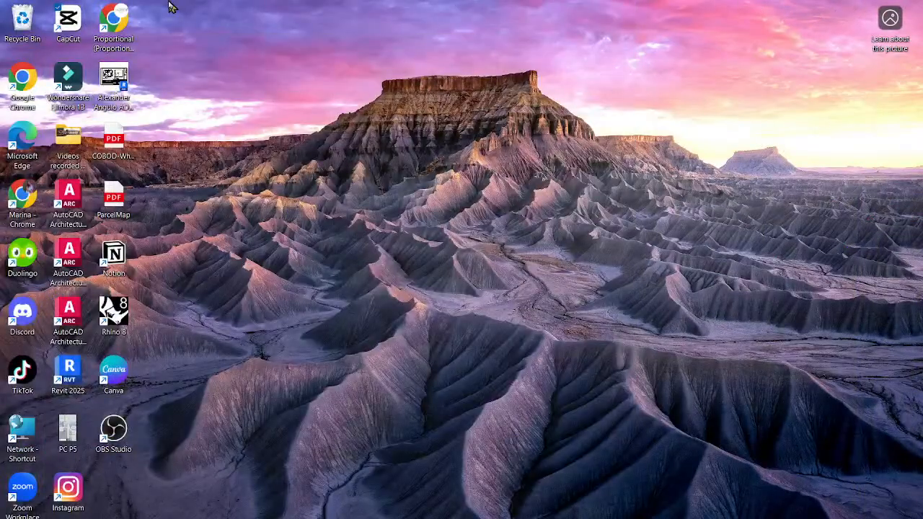
double_click(126, 33)
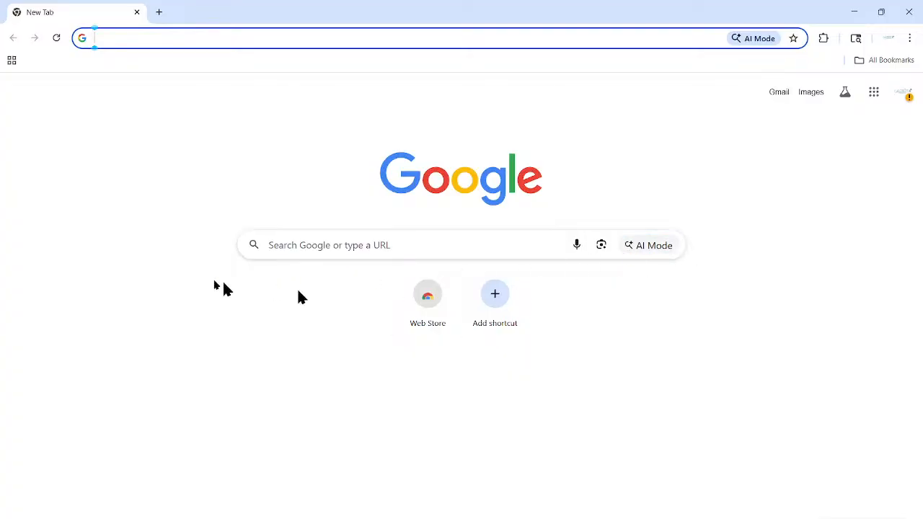
Step: Search Google for 'parametric architecture real structures' and show the image results
click(309, 247)
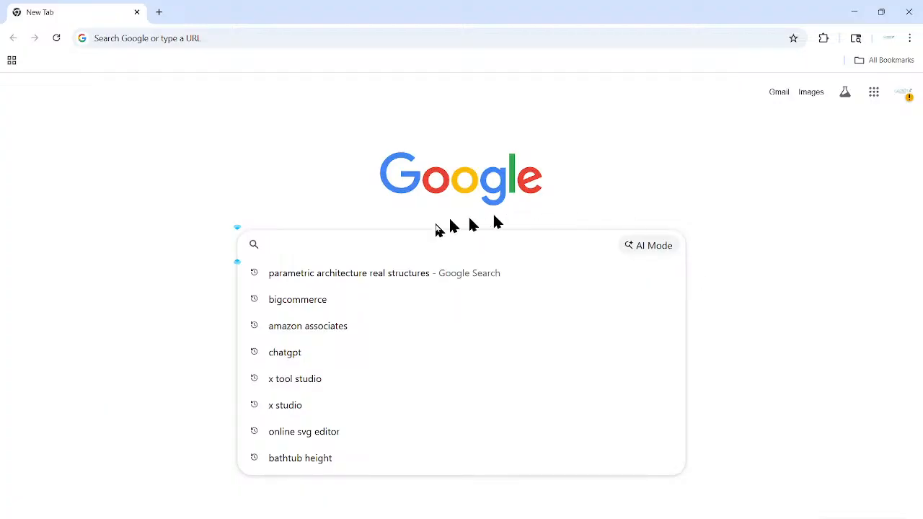
click(355, 273)
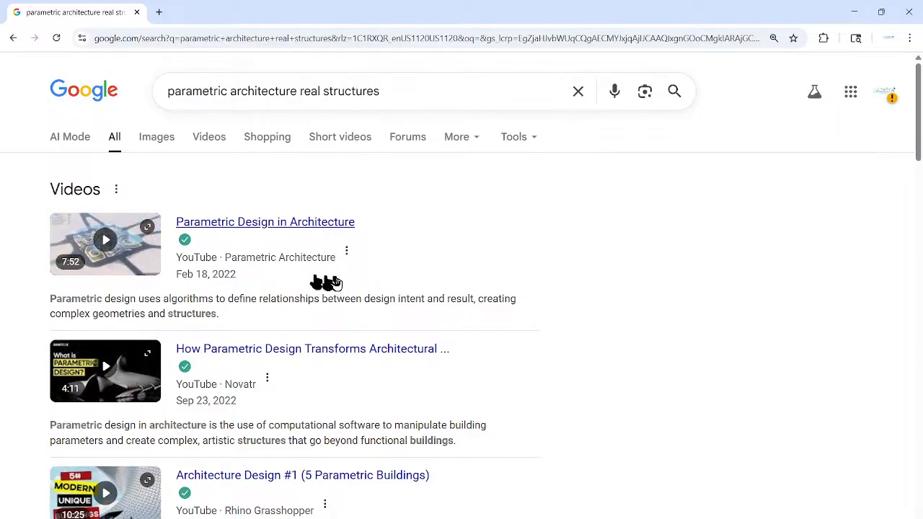
click(157, 142)
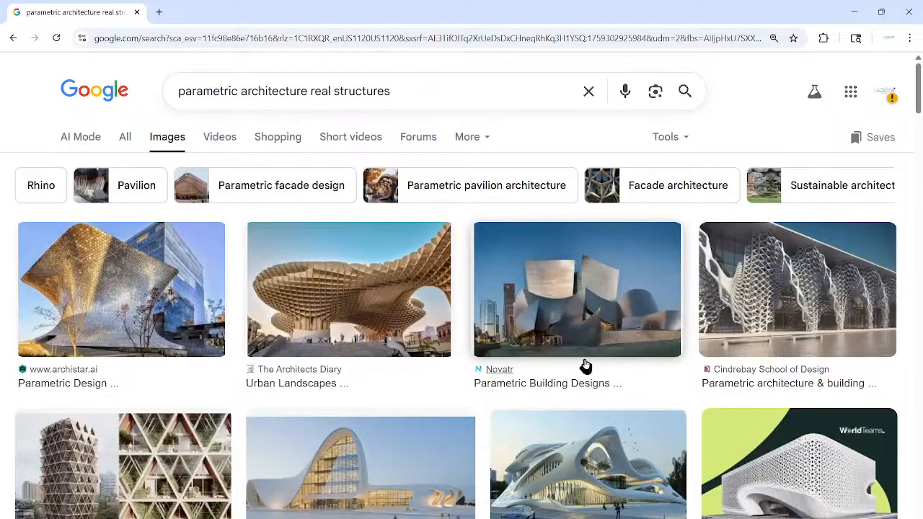
Step: Scroll down through the parametric building photos and back up
scroll(585, 366, down, 5)
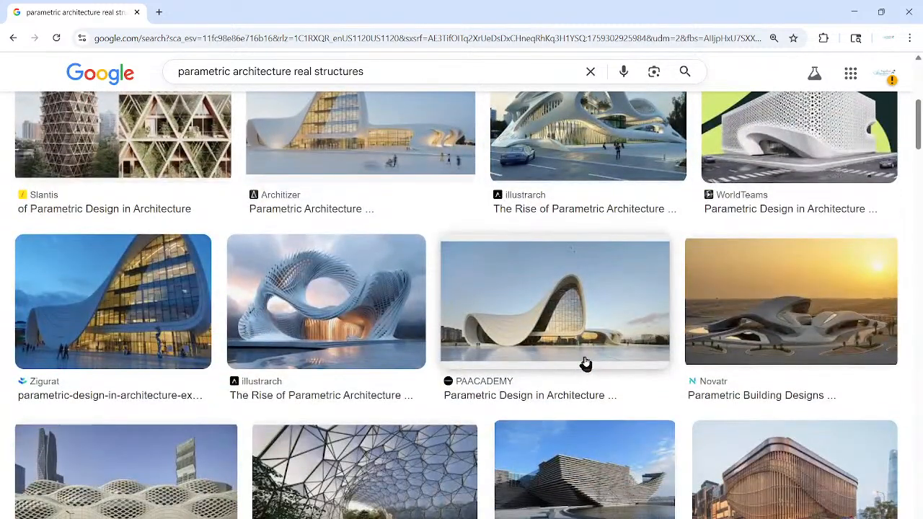
scroll(586, 362, down, 5)
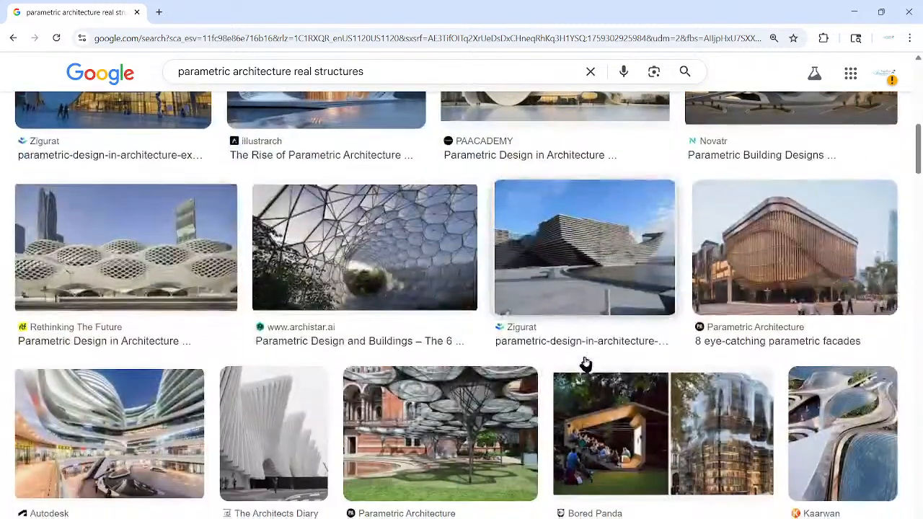
scroll(583, 362, down, 5)
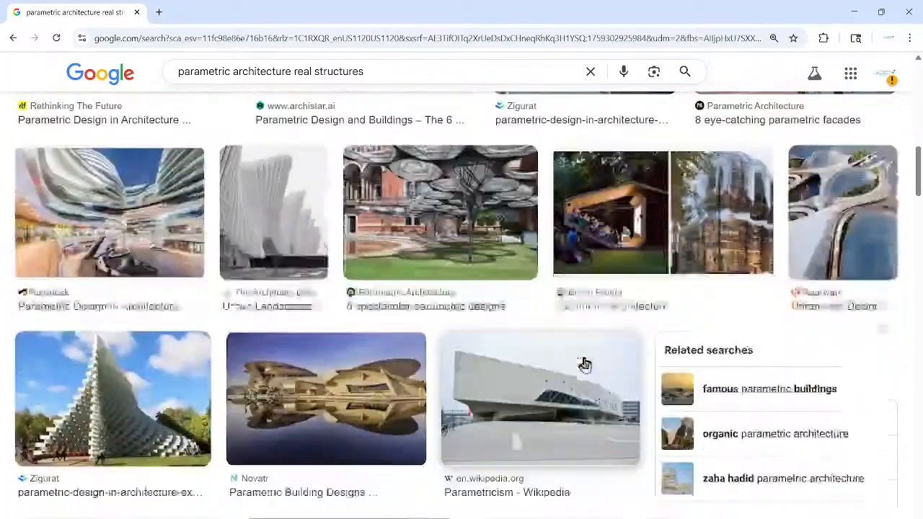
scroll(546, 393, down, 3)
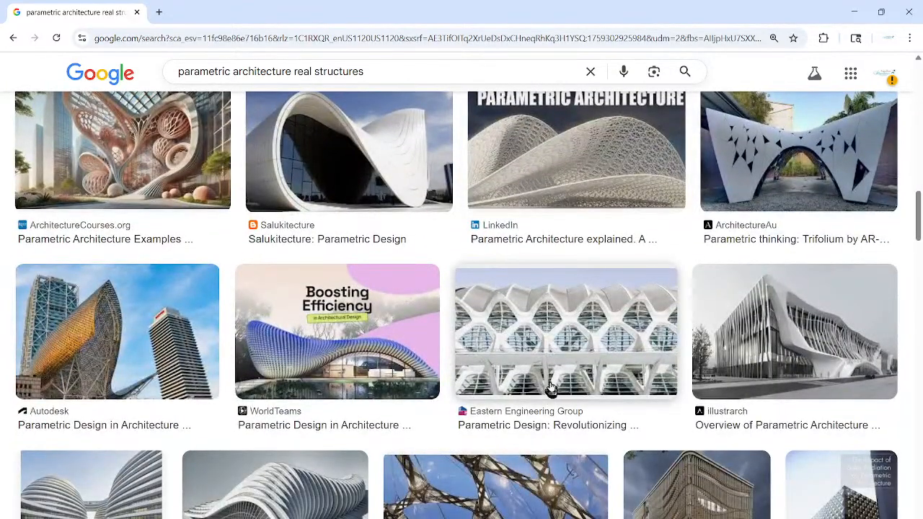
scroll(551, 390, down, 6)
scroll(553, 389, down, 3)
scroll(553, 389, down, 1)
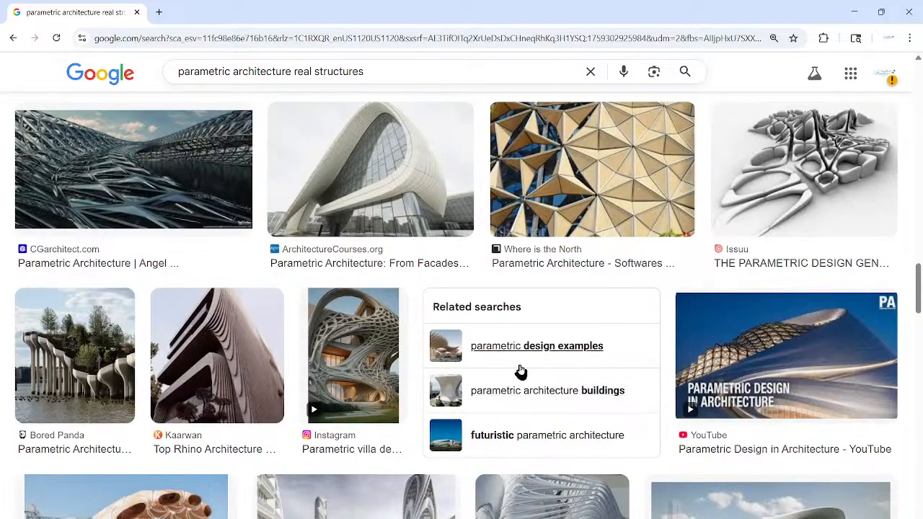
scroll(523, 368, up, 2)
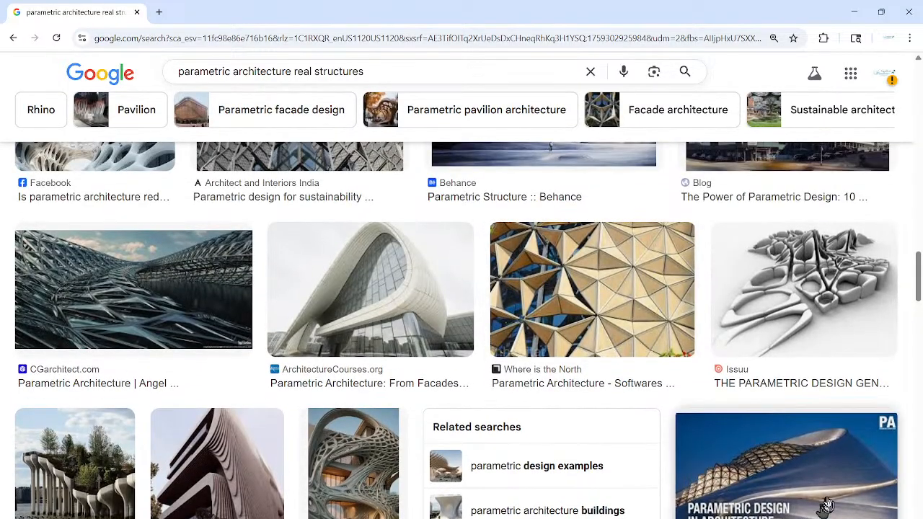
scroll(648, 429, up, 5)
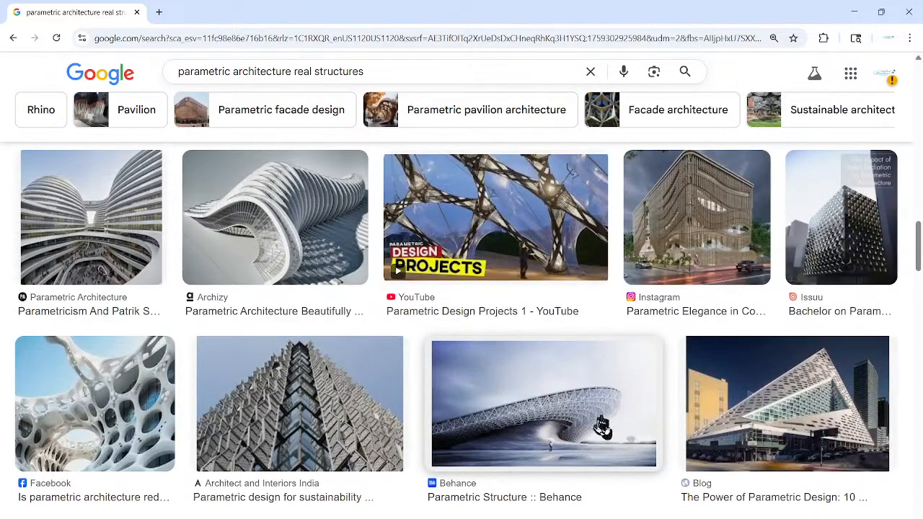
scroll(528, 434, up, 10)
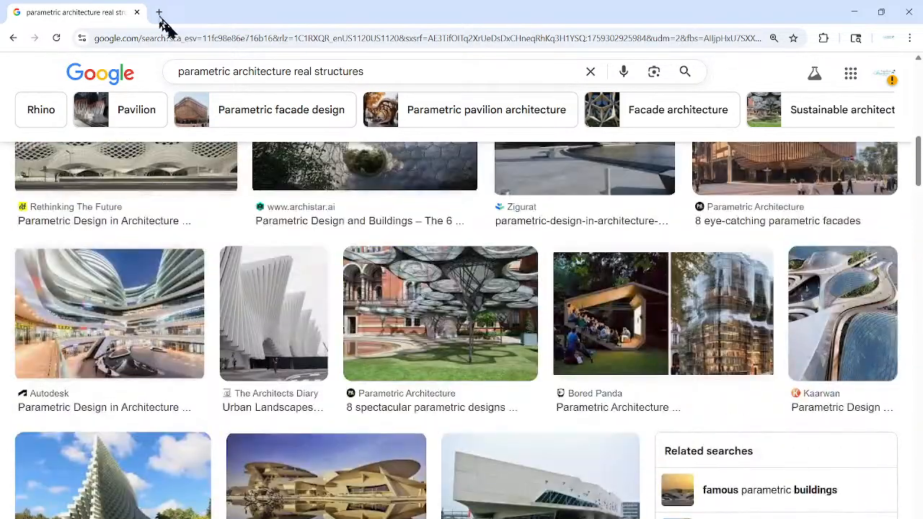
Step: In a new Chrome tab, search Google for 'parametric design definition'
click(158, 12)
click(313, 245)
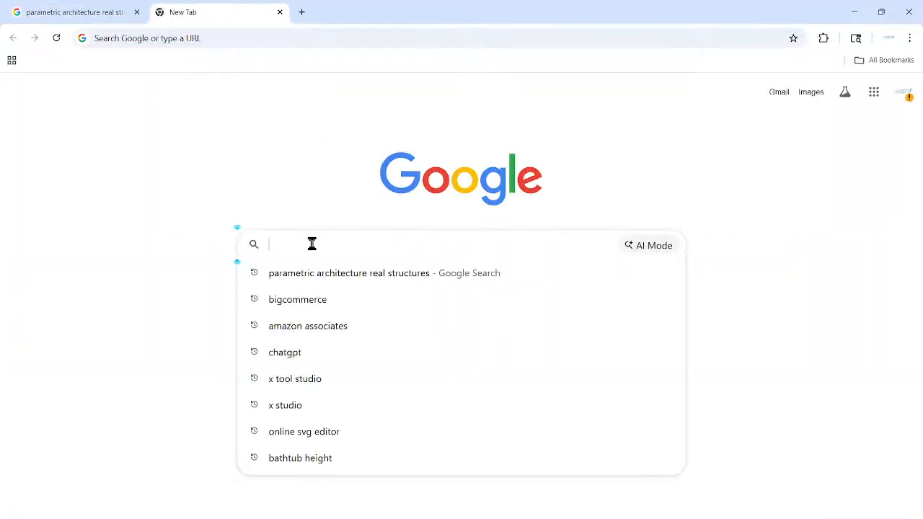
text(paramentr)
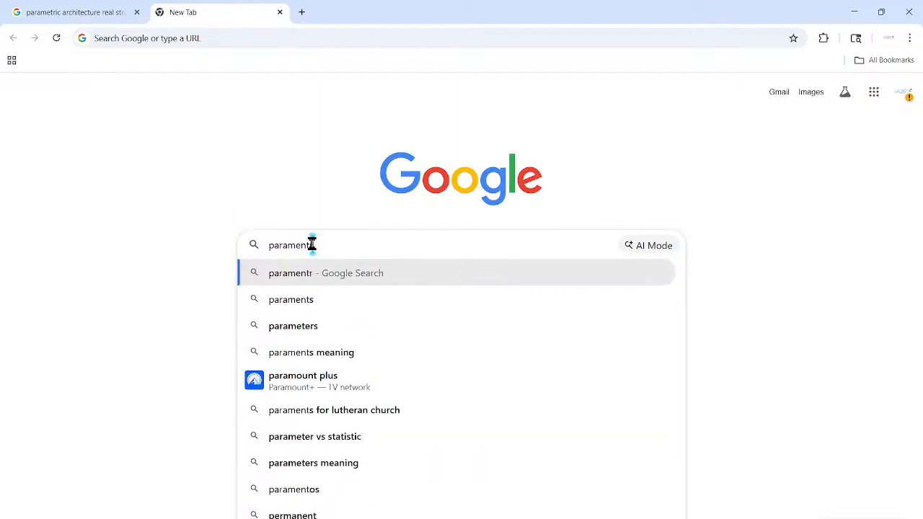
key(BackSpace)
key(BackSpace)
key(BackSpace)
text(tr)
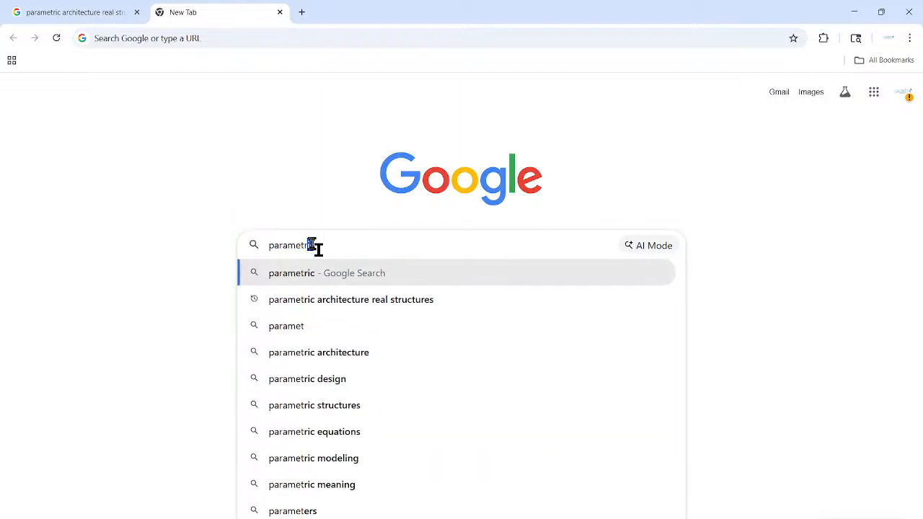
text(ic design de)
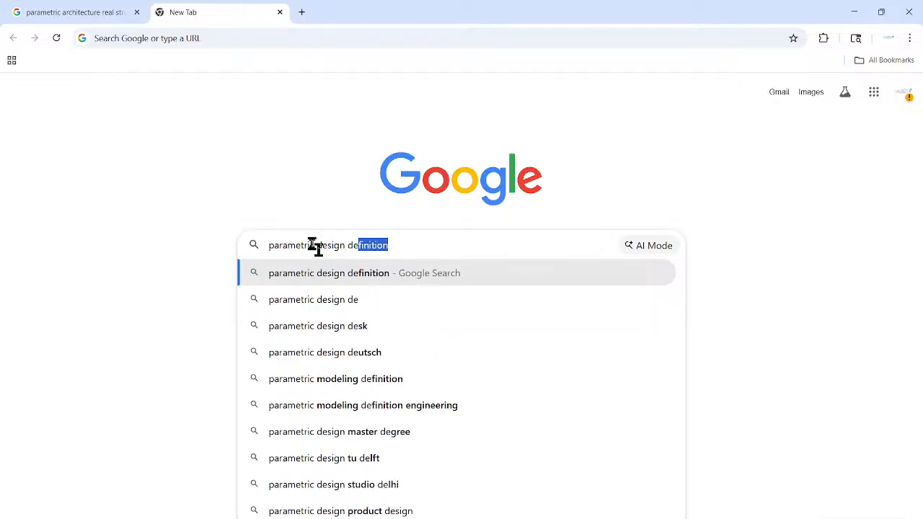
key(Return)
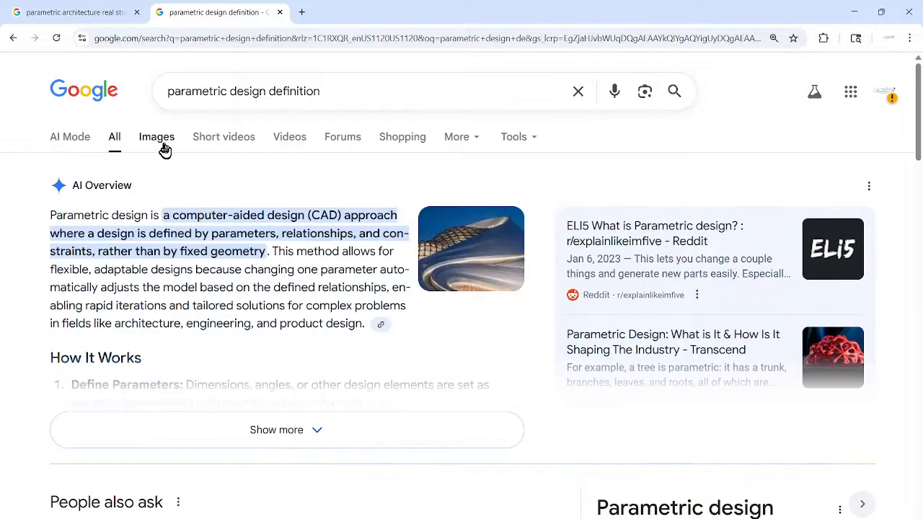
Step: Return to the 'parametric architecture real structures' image results and scroll up and down through the grid
click(103, 15)
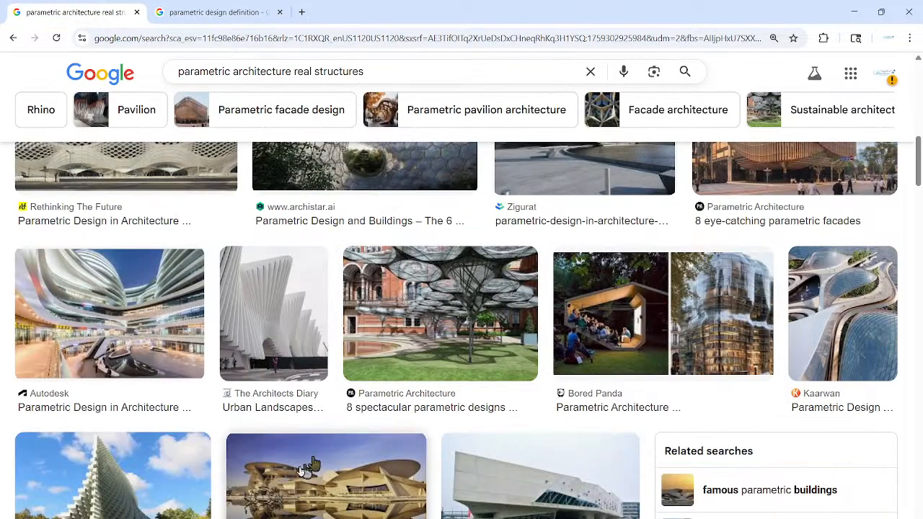
scroll(57, 364, up, 1)
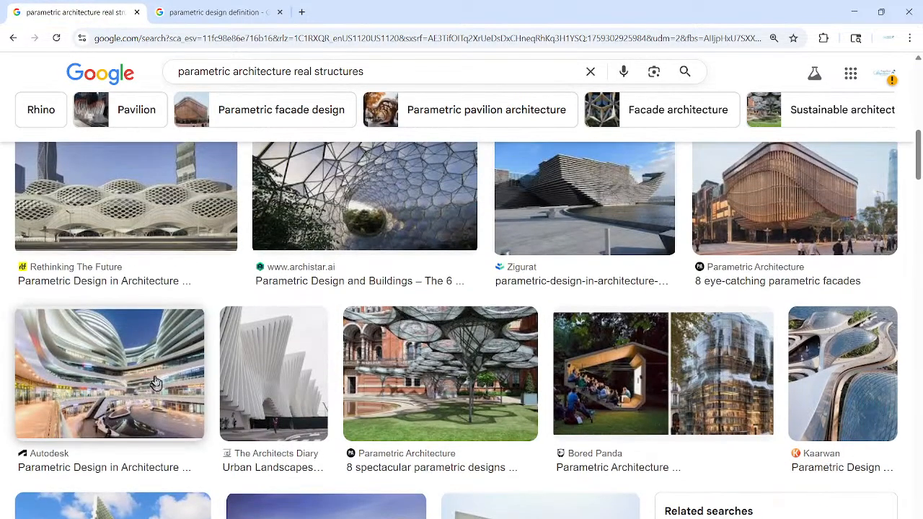
scroll(155, 382, up, 1)
scroll(158, 386, up, 1)
scroll(305, 428, up, 1)
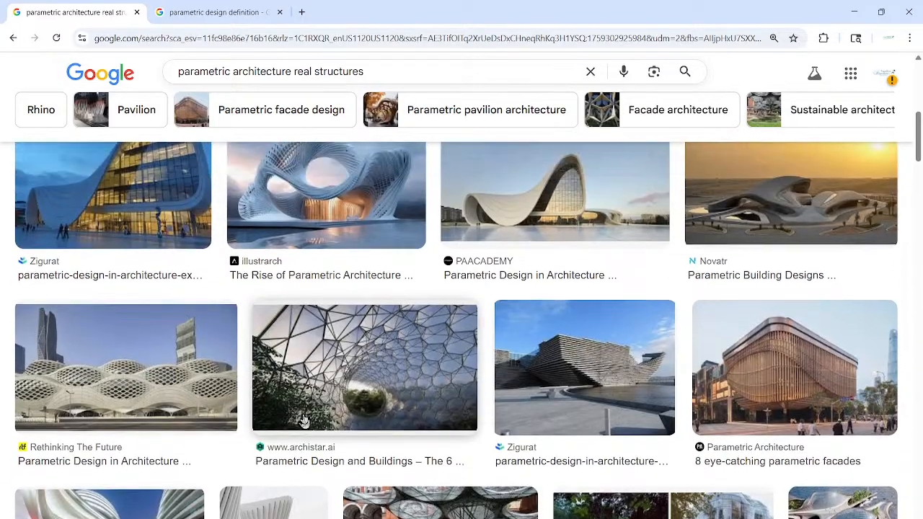
scroll(670, 421, up, 1)
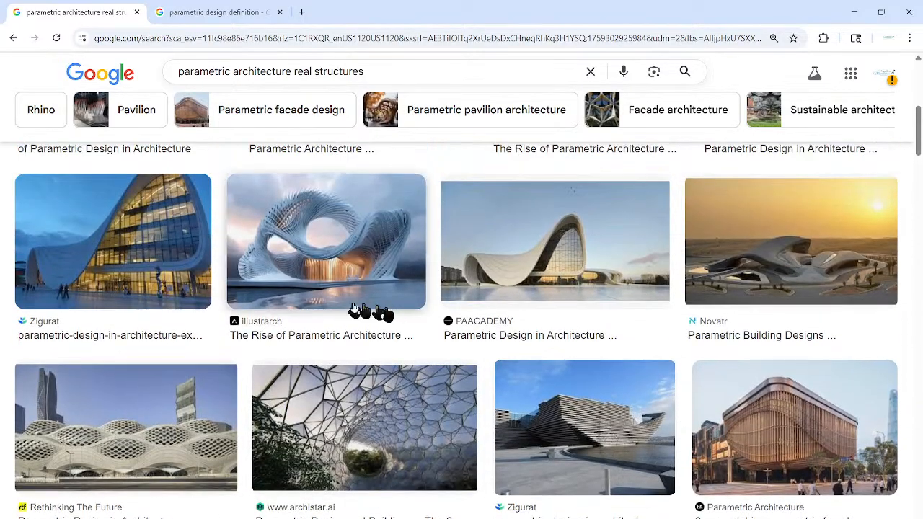
scroll(341, 309, up, 1)
scroll(340, 305, up, 2)
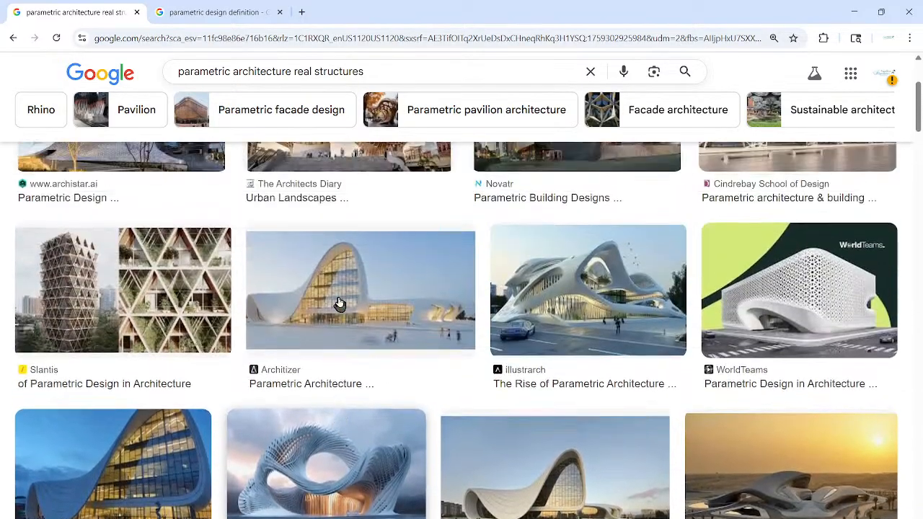
scroll(341, 304, up, 1)
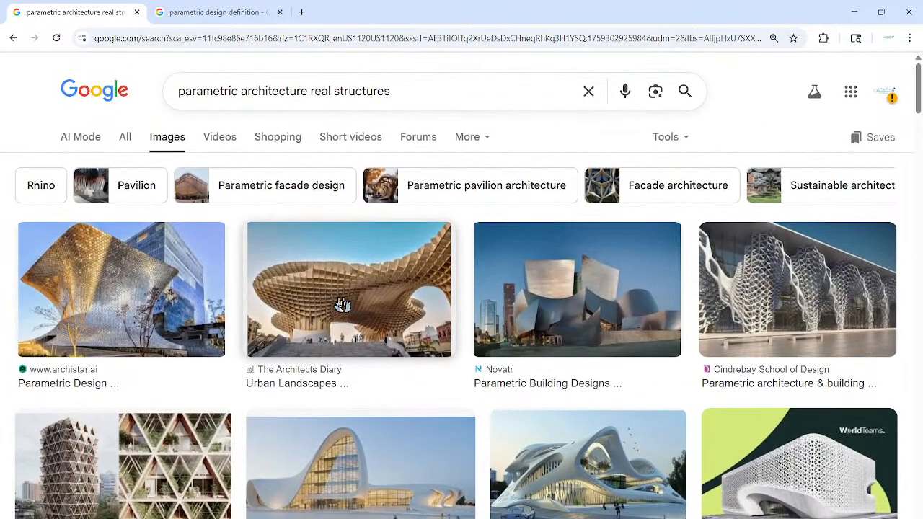
scroll(341, 304, down, 4)
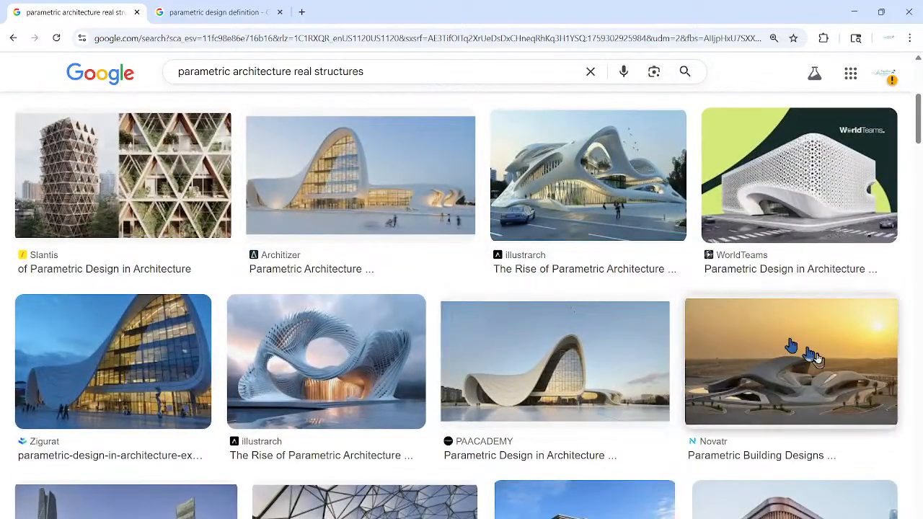
scroll(798, 369, down, 2)
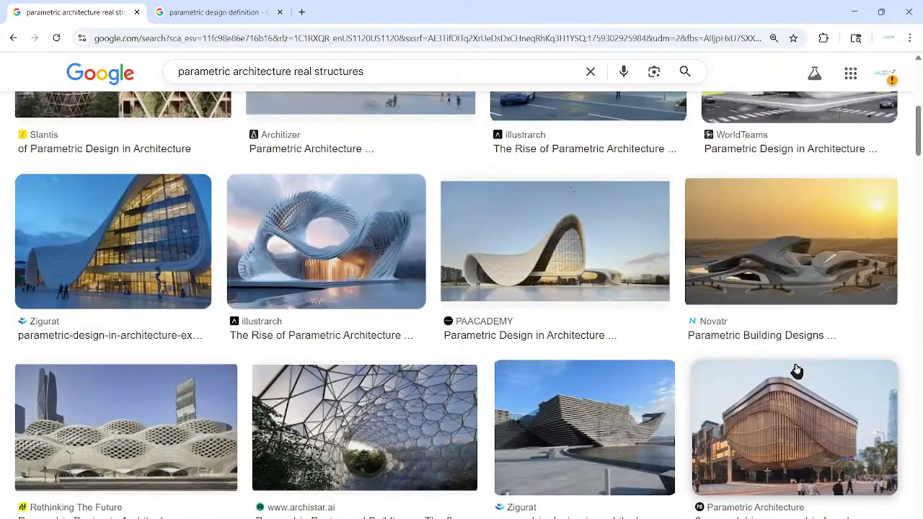
scroll(707, 387, down, 3)
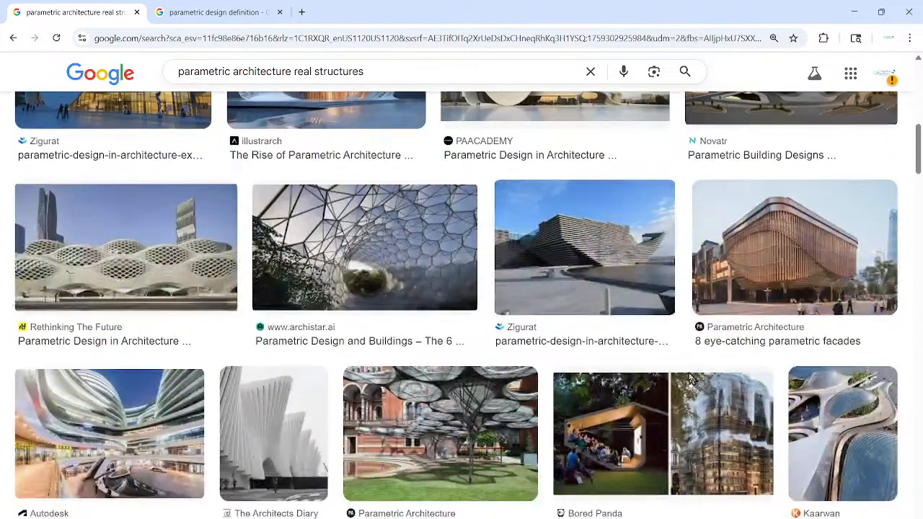
scroll(644, 378, down, 4)
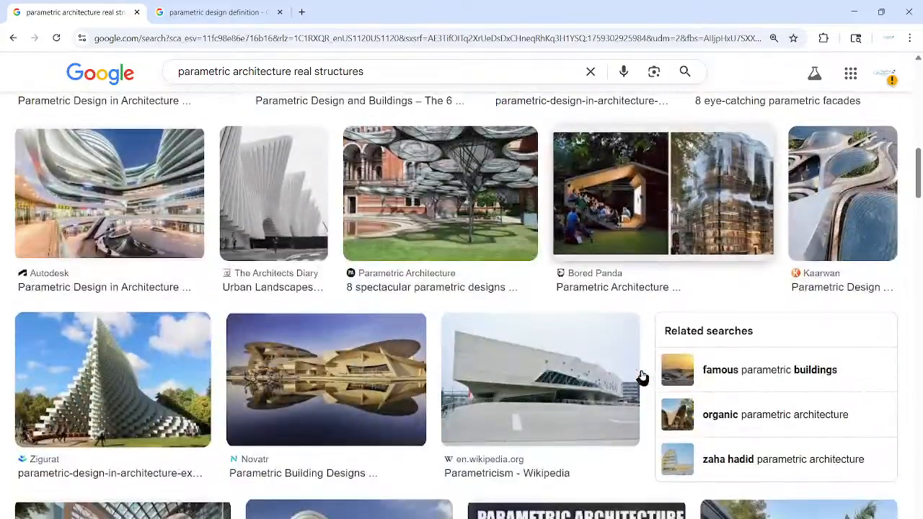
scroll(575, 387, down, 2)
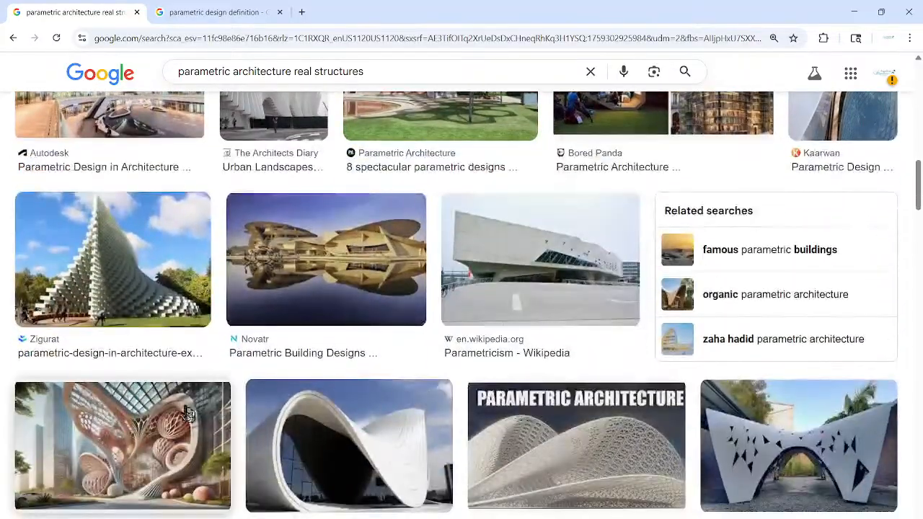
scroll(352, 416, down, 2)
scroll(352, 415, down, 6)
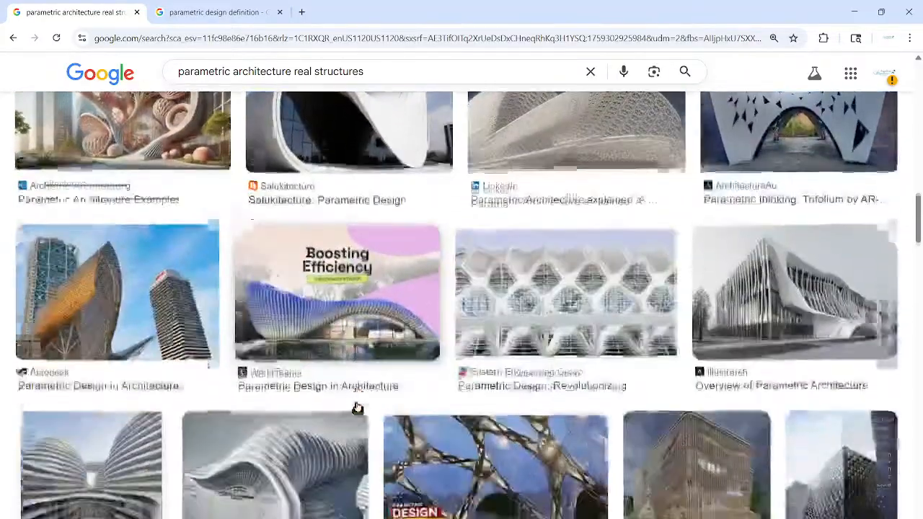
scroll(353, 405, down, 2)
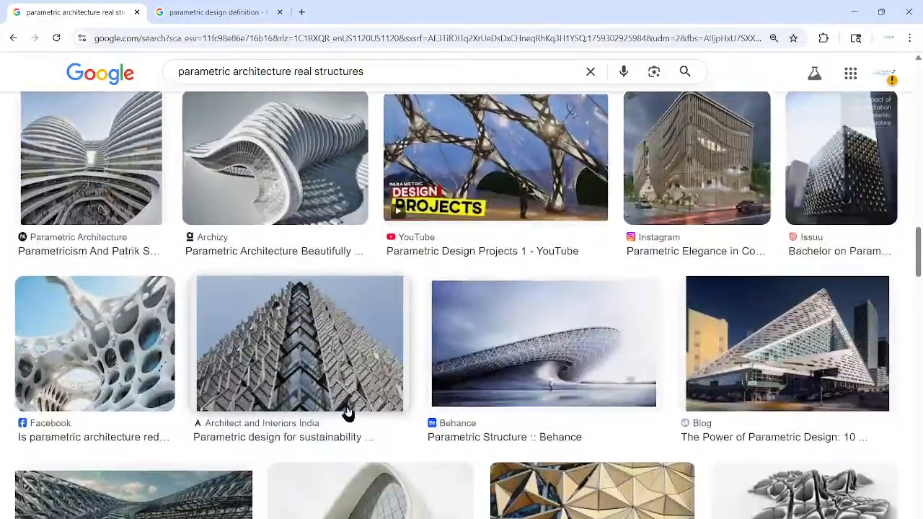
scroll(348, 412, down, 4)
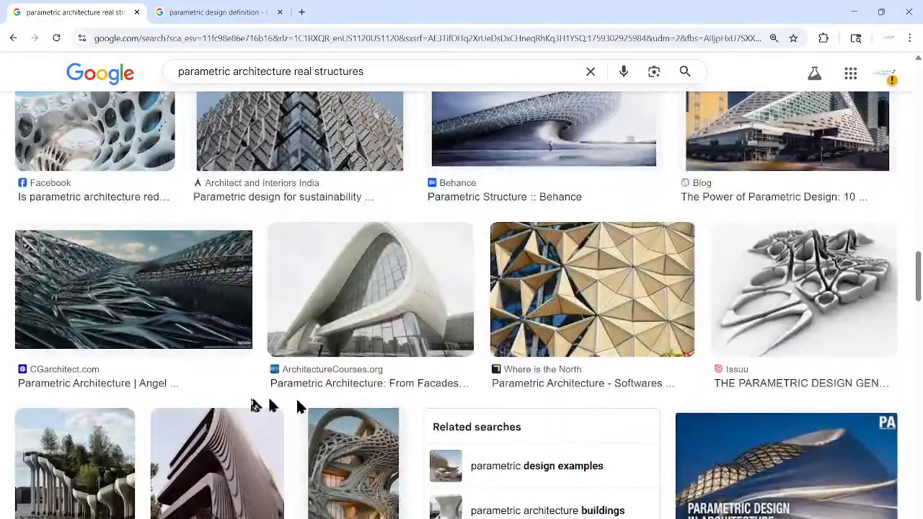
scroll(287, 406, down, 5)
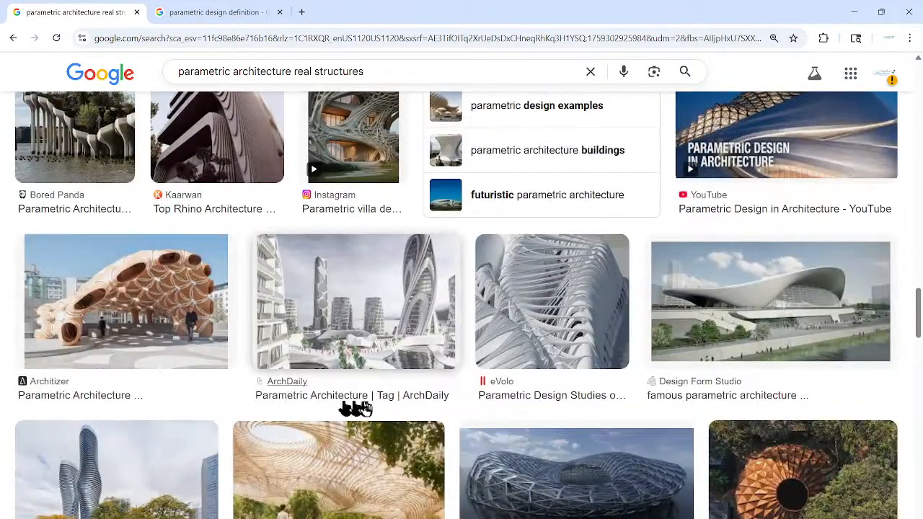
scroll(370, 404, down, 2)
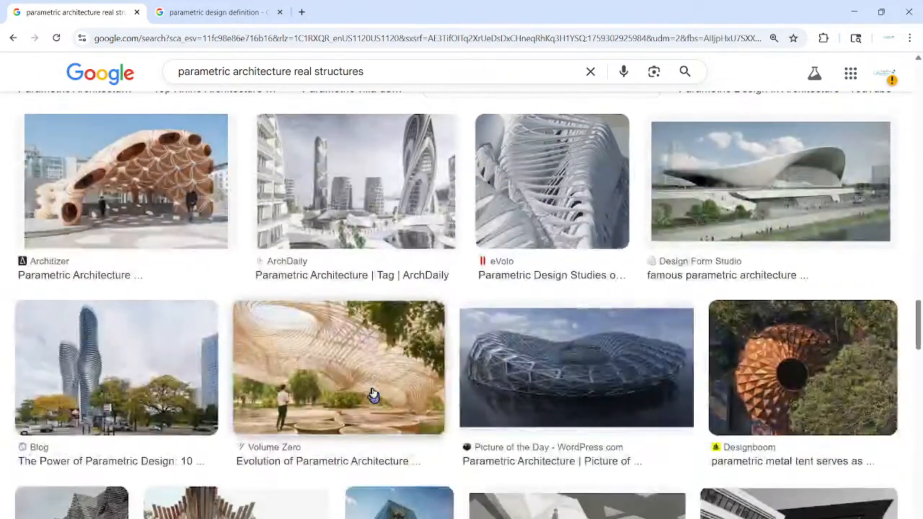
scroll(403, 399, down, 5)
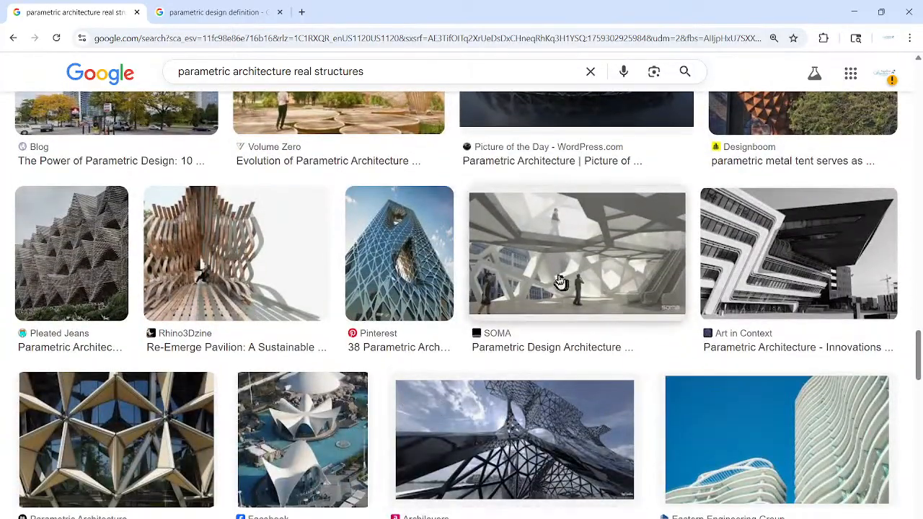
Step: Preview the SOMA parametric design, Pinterest lattice tower and Art in Context striped building images
click(589, 257)
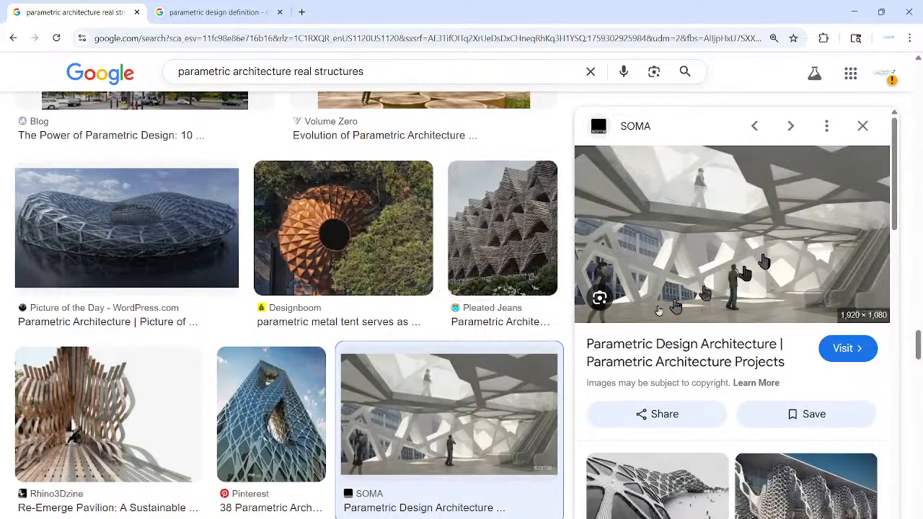
scroll(361, 371, down, 2)
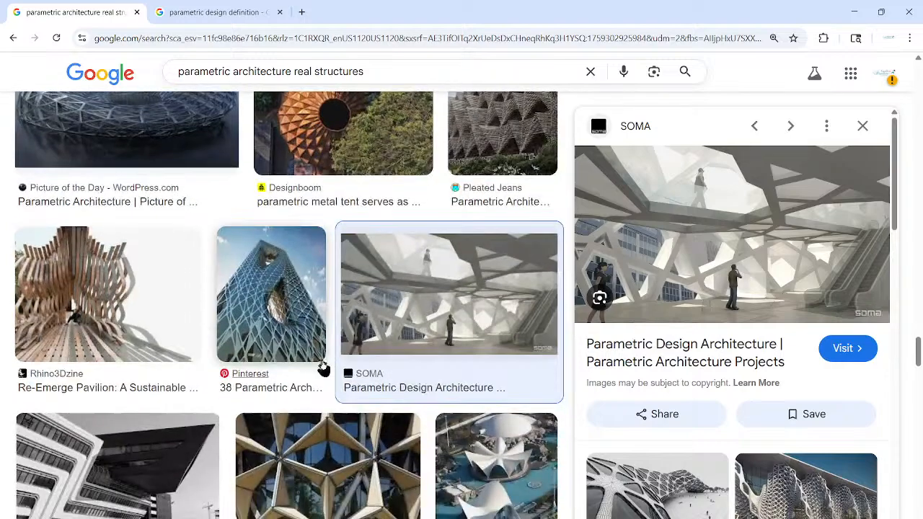
click(299, 315)
click(158, 449)
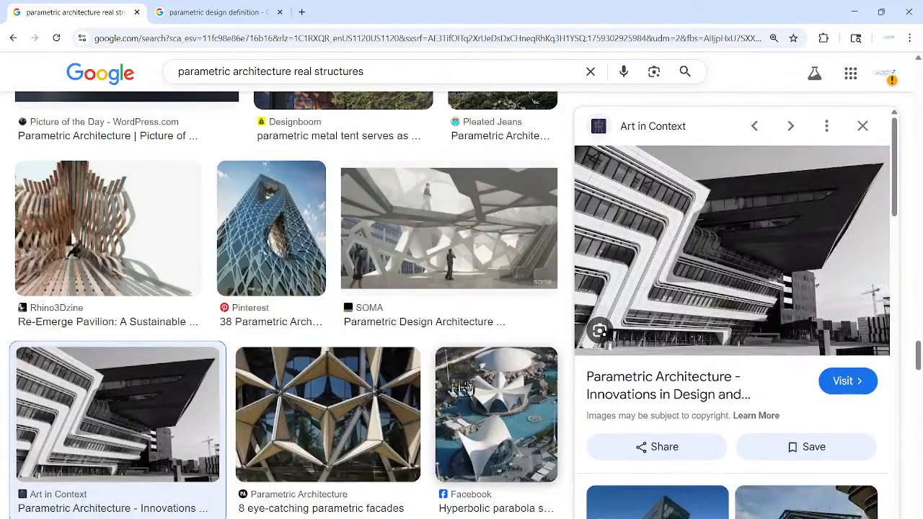
scroll(480, 384, down, 1)
scroll(457, 371, down, 1)
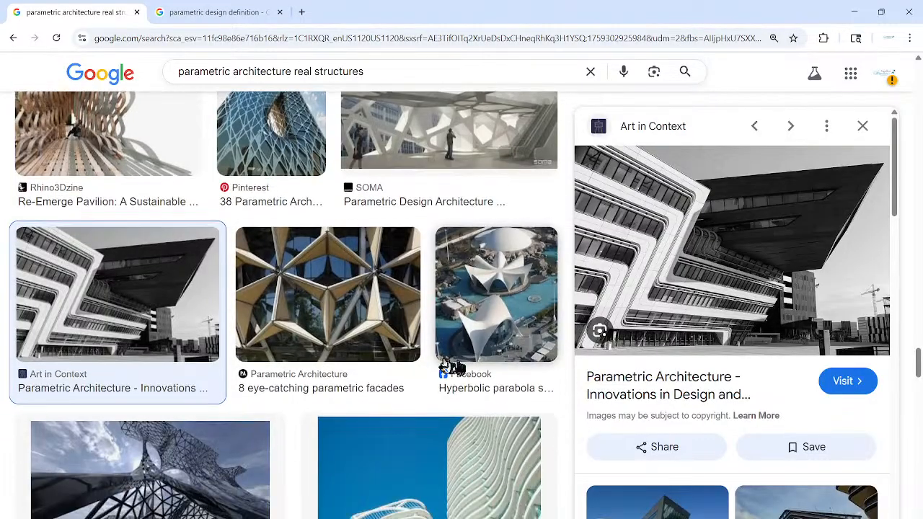
scroll(293, 346, down, 3)
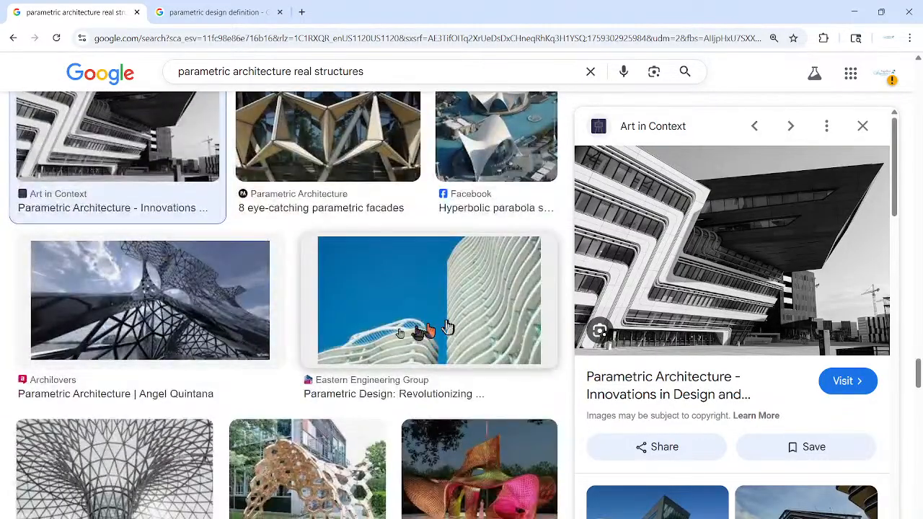
scroll(138, 363, down, 1)
scroll(137, 362, down, 2)
Step: Preview the glass skylight, INJ pavilion, PENTAURA and tree-like structure images, then switch to the definition tab
click(146, 374)
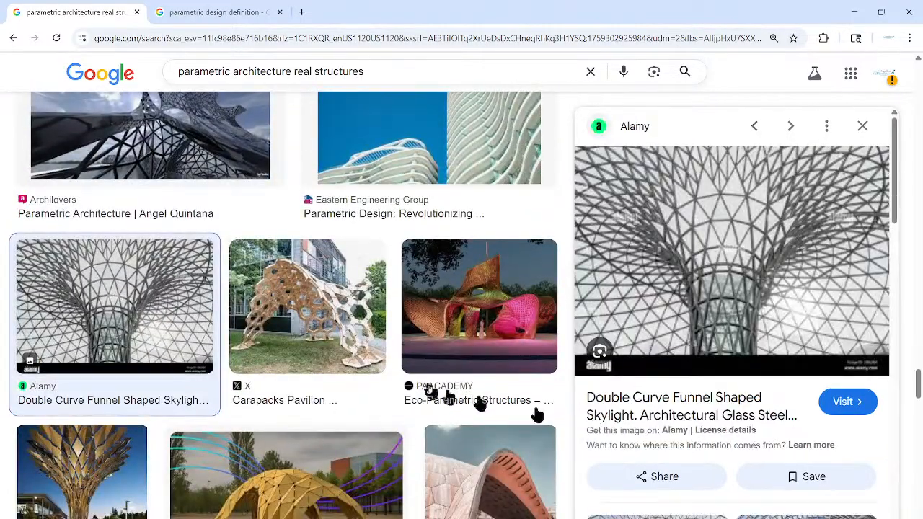
scroll(444, 388, down, 2)
click(516, 392)
click(350, 380)
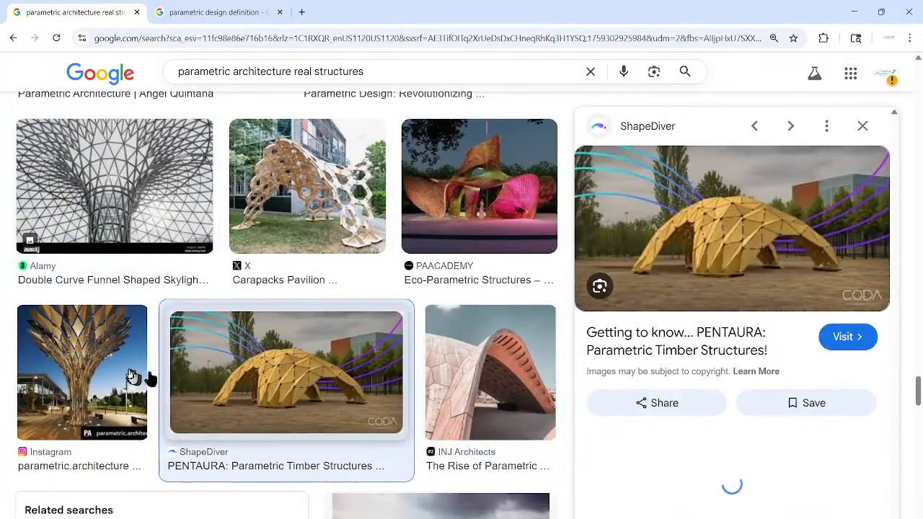
click(119, 371)
scroll(413, 420, up, 4)
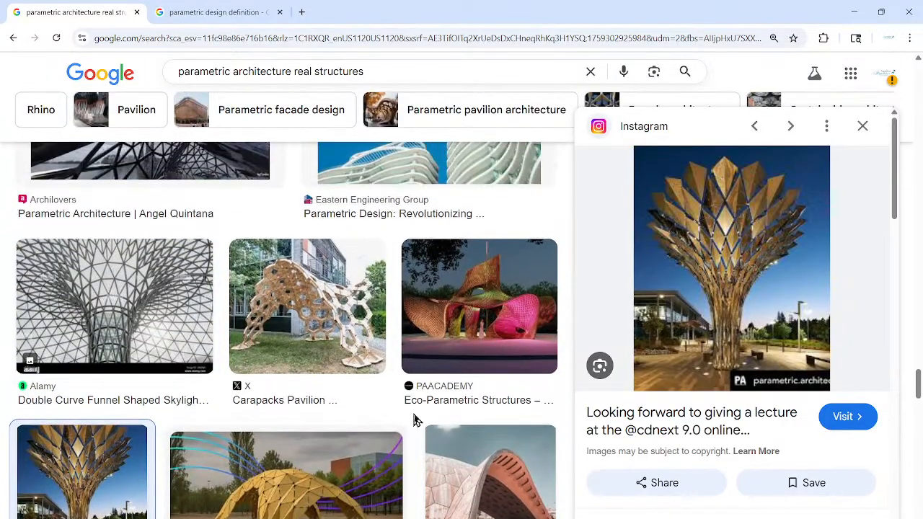
scroll(414, 420, up, 5)
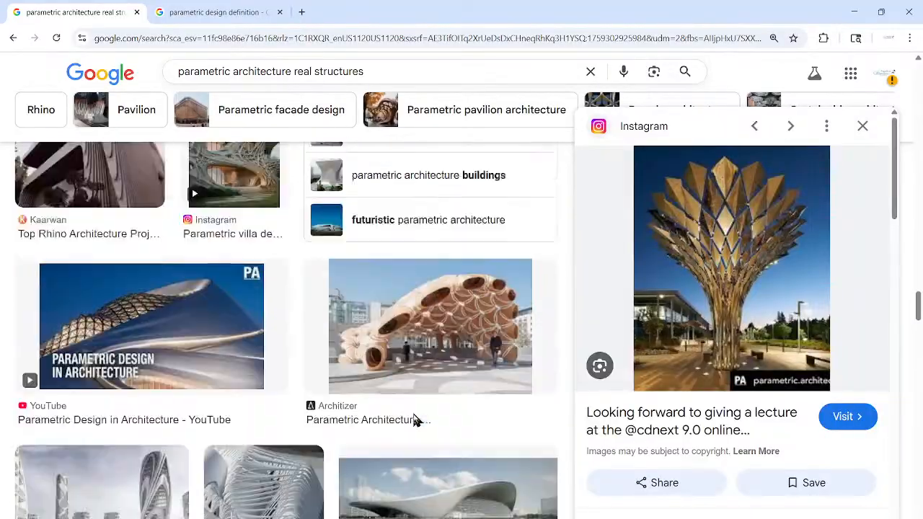
scroll(414, 421, up, 6)
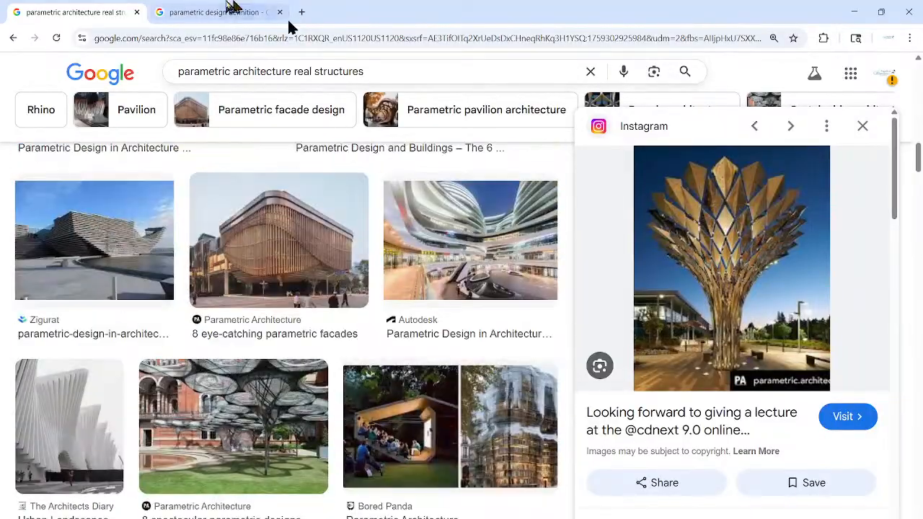
click(216, 11)
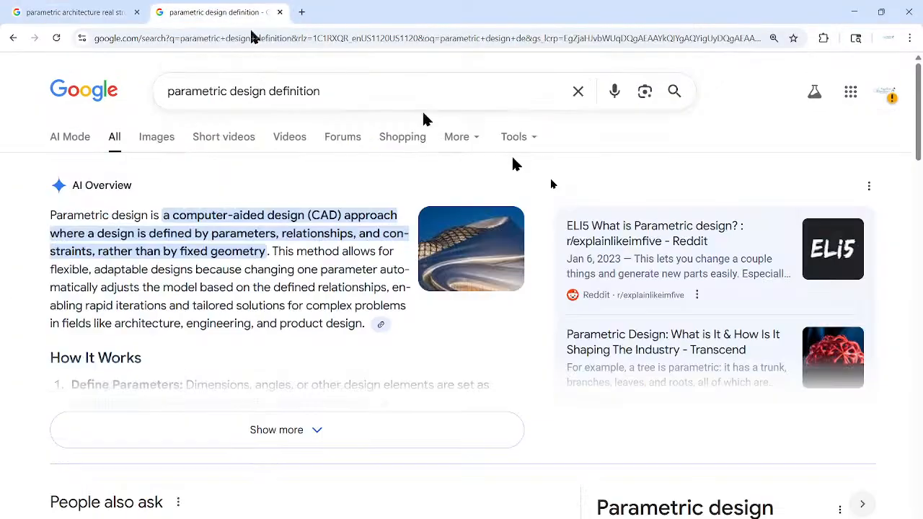
Step: Switch back to Rhino and orbit the Perspective view around every facade of the house
key(alt+Tab)
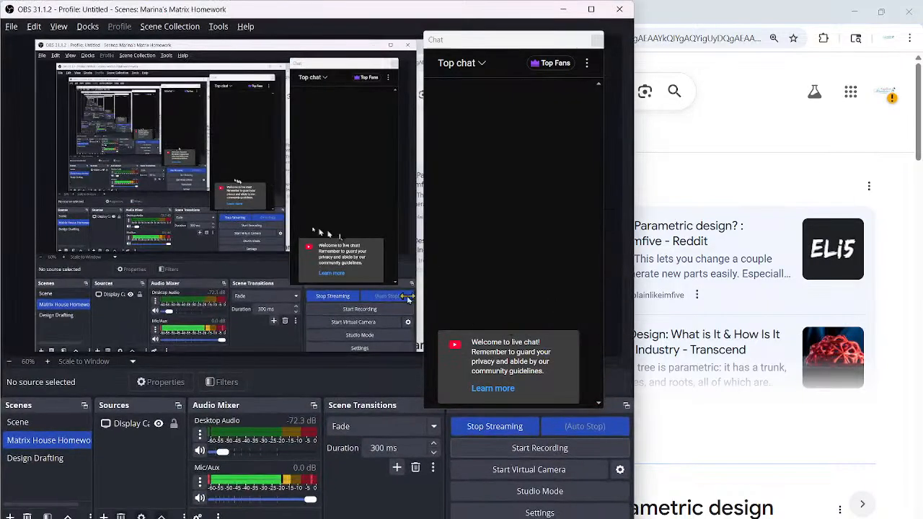
key(alt+Tab)
key(alt+Tab)
key(alt+Tab)
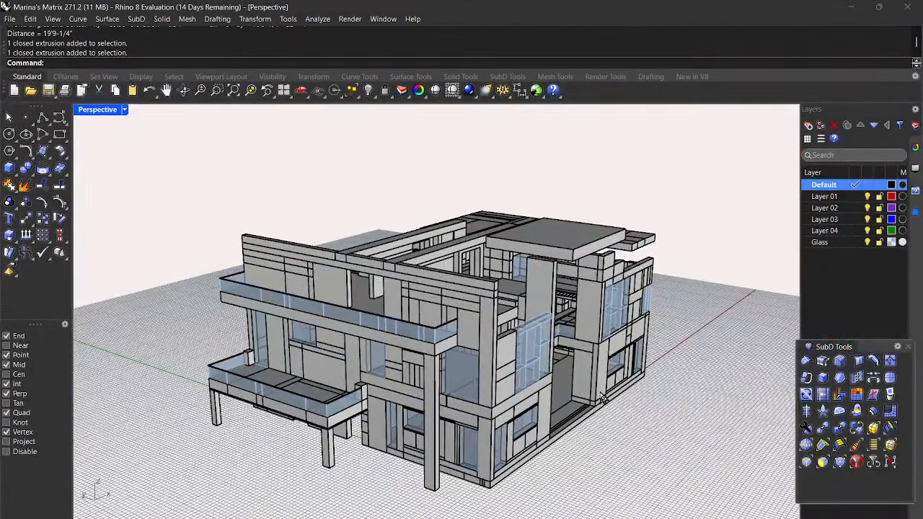
scroll(604, 398, down, 1)
right_drag(689, 388, 587, 354)
scroll(534, 383, up, 6)
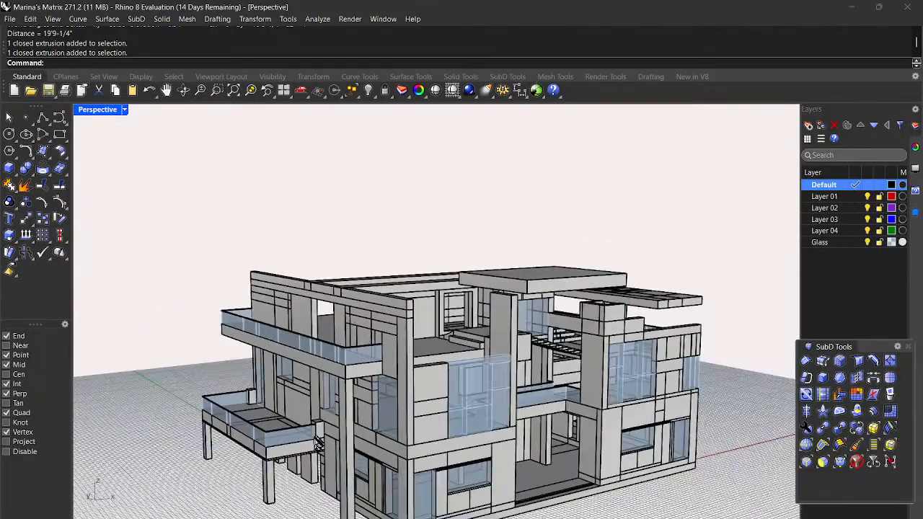
scroll(317, 442, up, 4)
right_drag(320, 442, 644, 441)
scroll(560, 383, down, 5)
right_drag(559, 383, 657, 395)
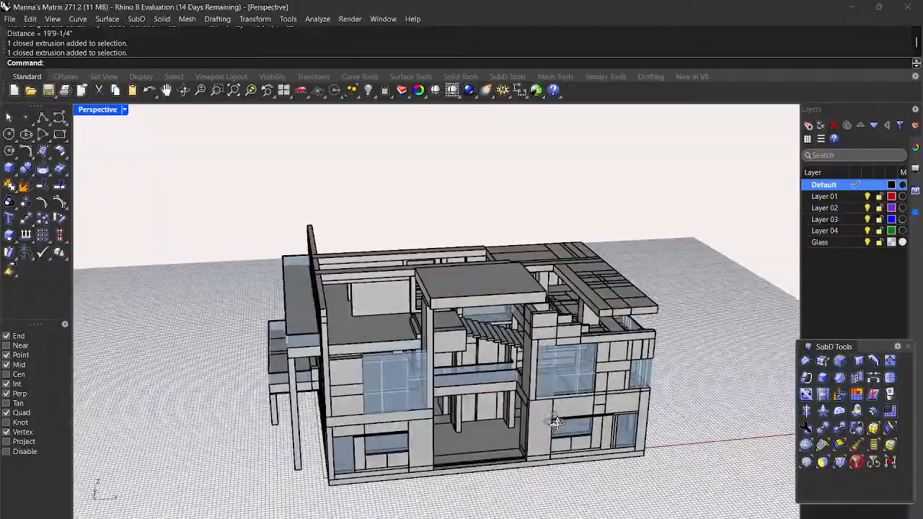
right_drag(555, 422, 573, 412)
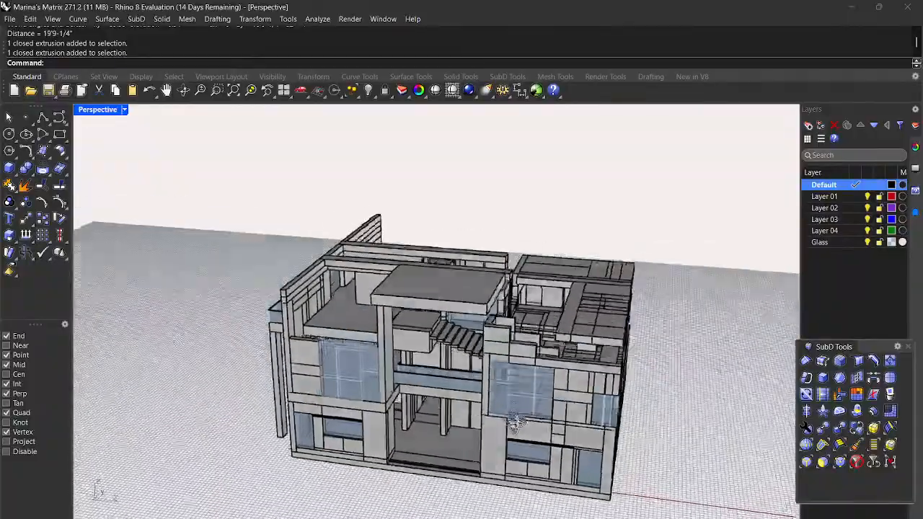
right_drag(516, 423, 565, 428)
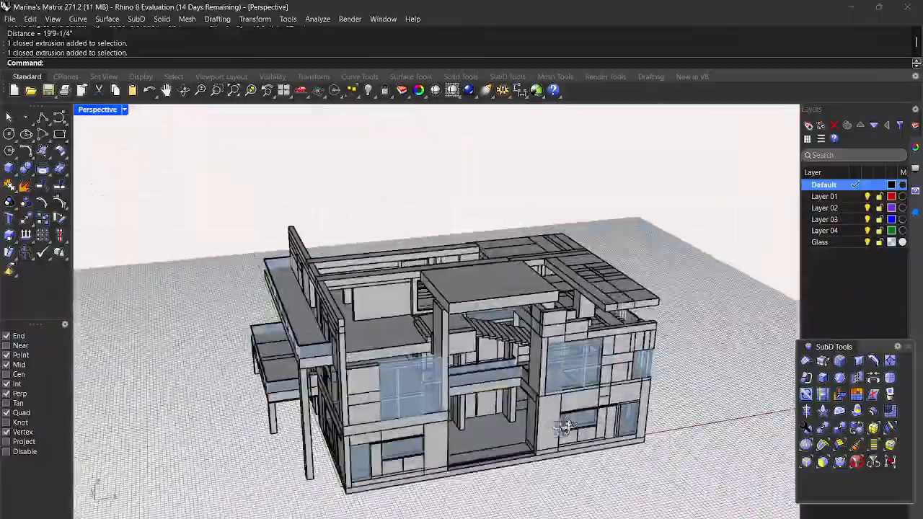
right_drag(502, 418, 256, 421)
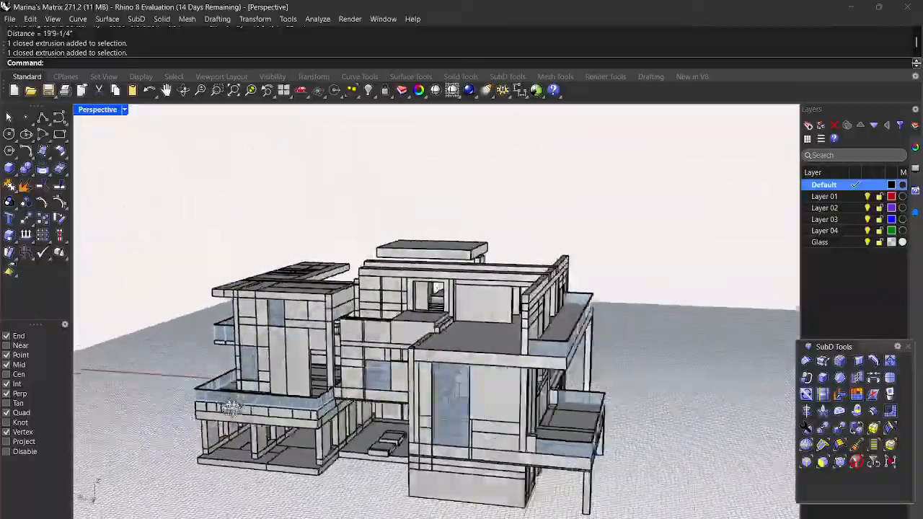
right_drag(199, 411, 547, 321)
right_drag(402, 461, 337, 392)
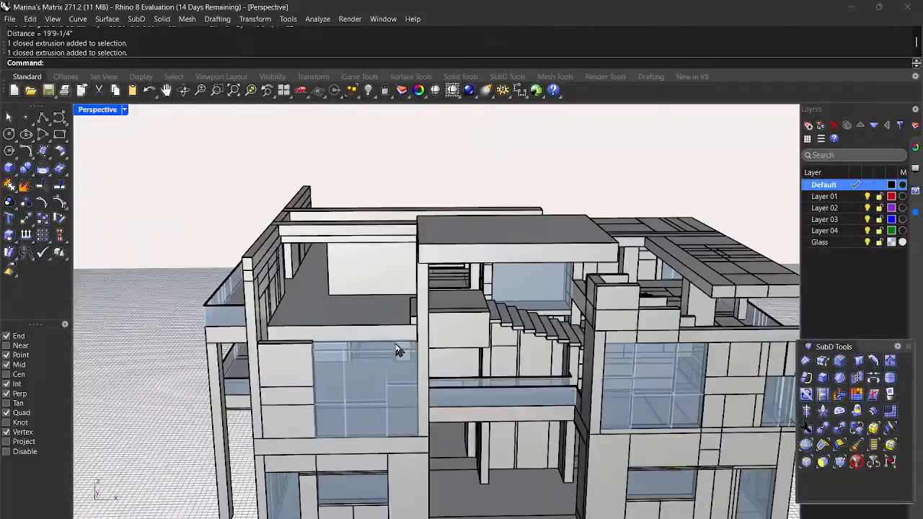
right_drag(408, 346, 434, 334)
Step: Inspect the upper floor from above, select and deselect the column-top extrusion, and start Box
scroll(336, 339, up, 5)
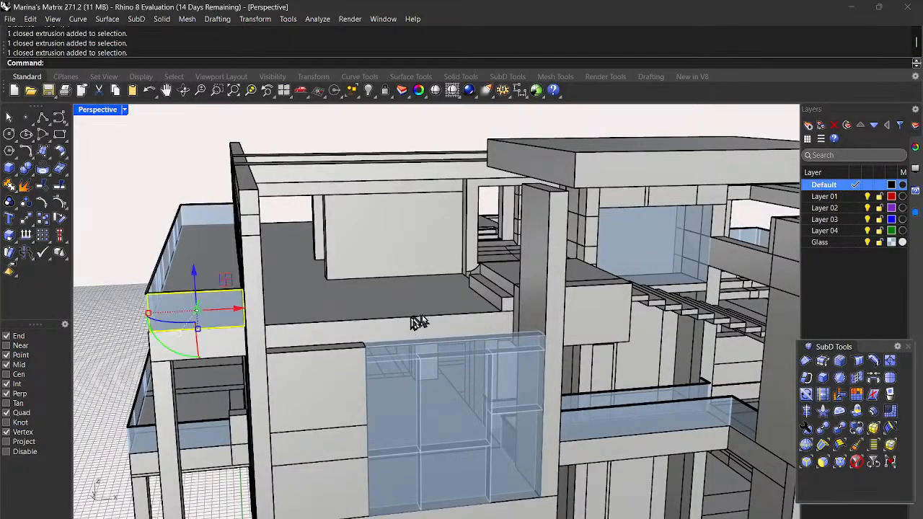
scroll(493, 312, up, 2)
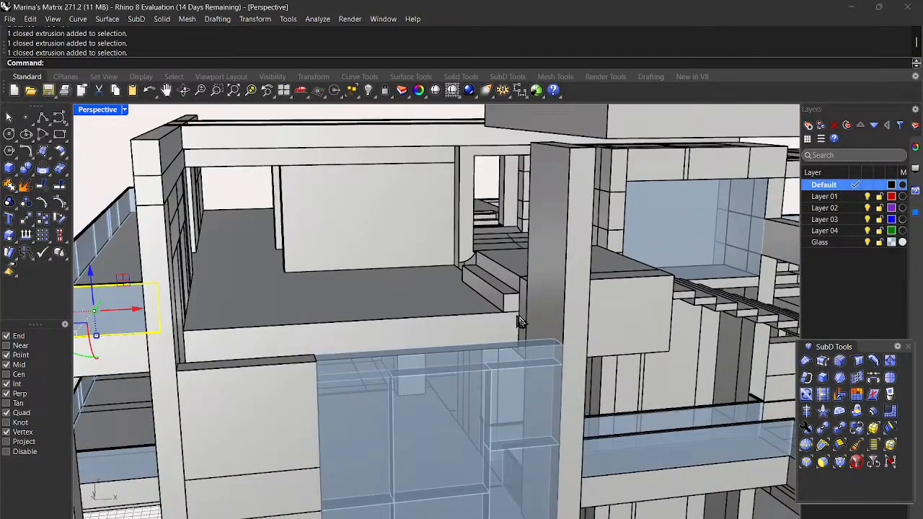
scroll(409, 309, down, 3)
right_drag(409, 309, 520, 387)
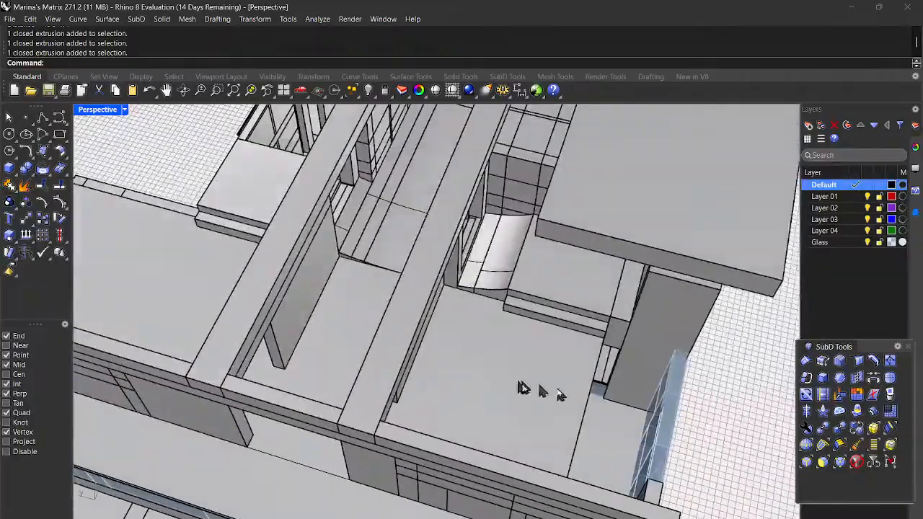
right_drag(647, 389, 584, 368)
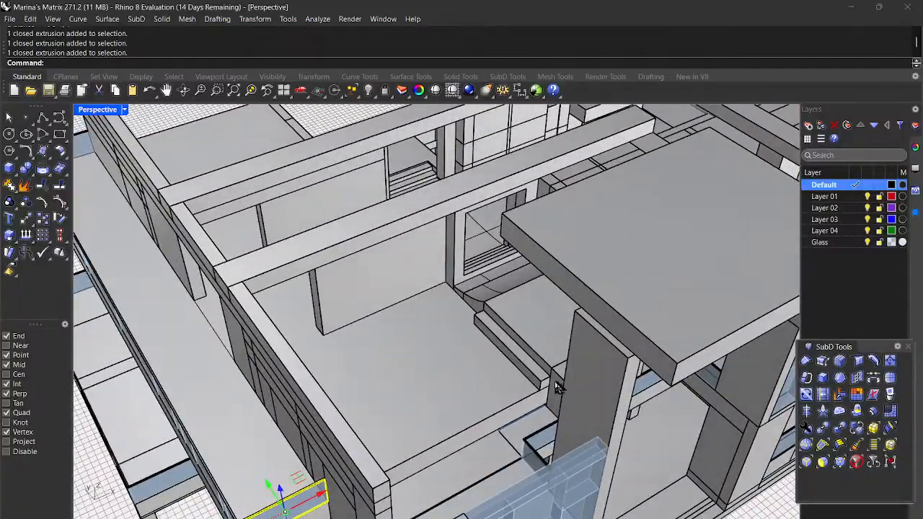
click(557, 388)
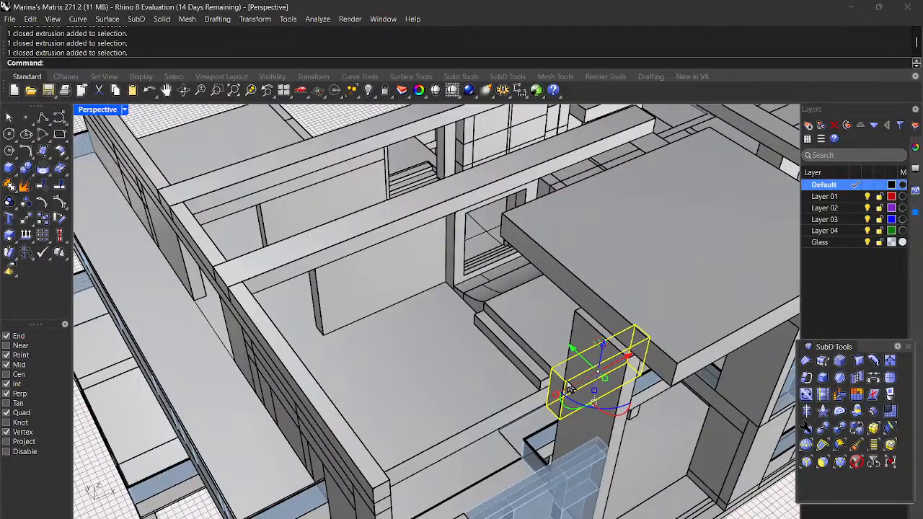
right_drag(570, 388, 585, 362)
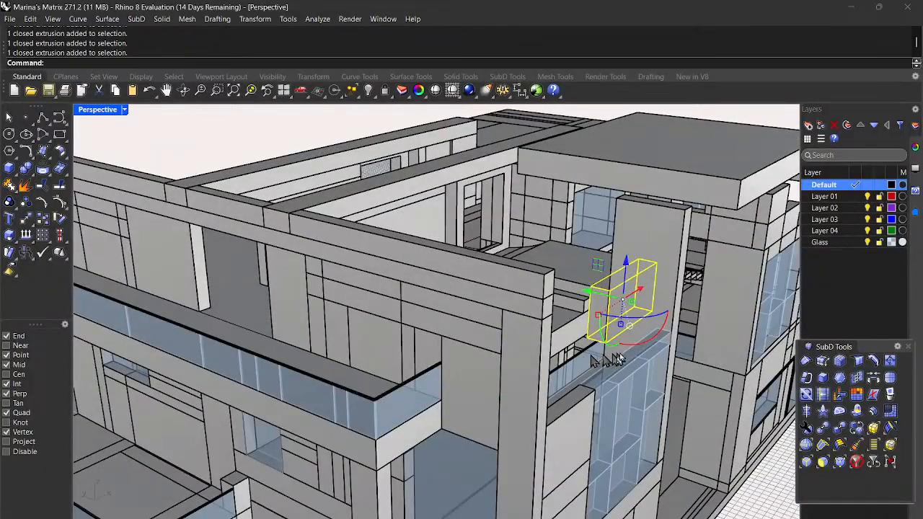
click(777, 492)
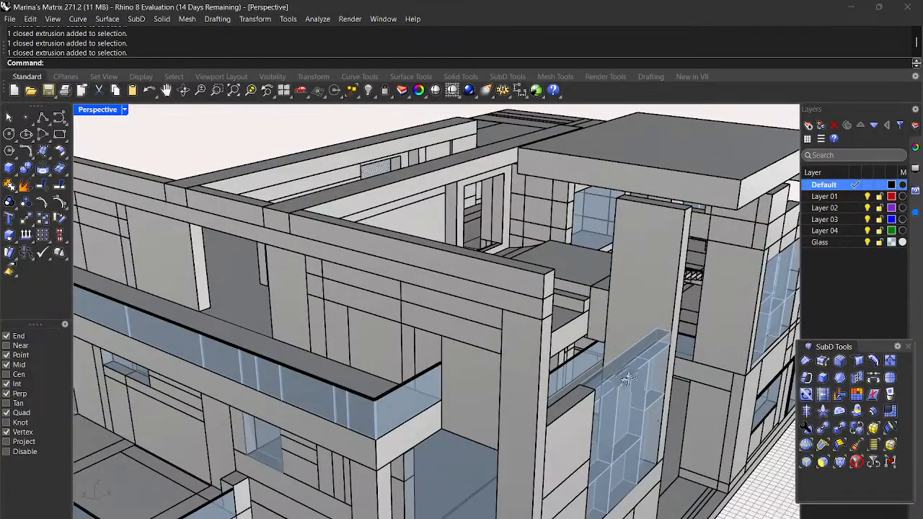
right_drag(634, 383, 605, 393)
click(10, 167)
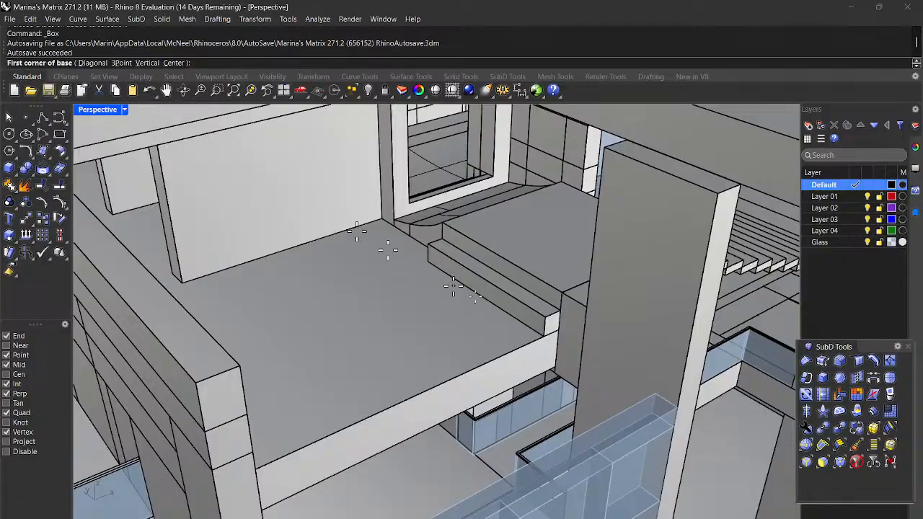
Step: Begin a box at the upper slab corner, then cancel the unfinished attempt
scroll(576, 364, up, 2)
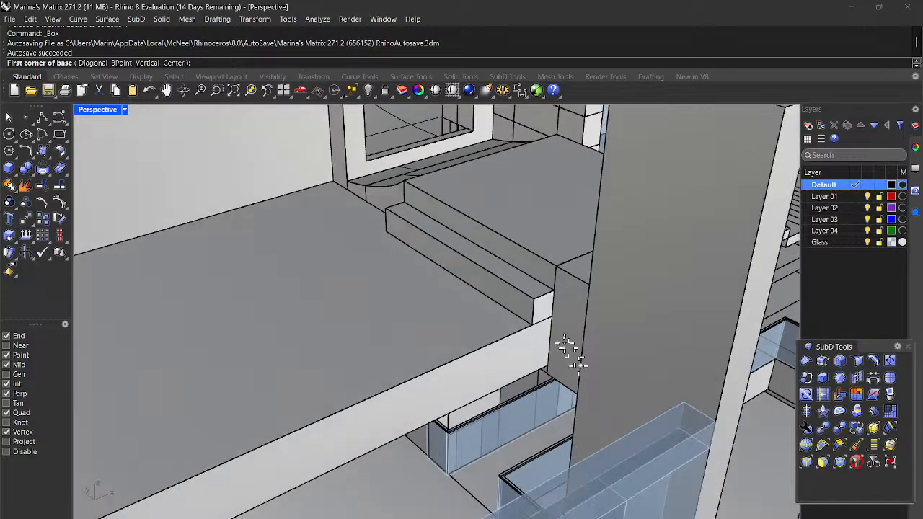
click(551, 315)
scroll(551, 315, down, 2)
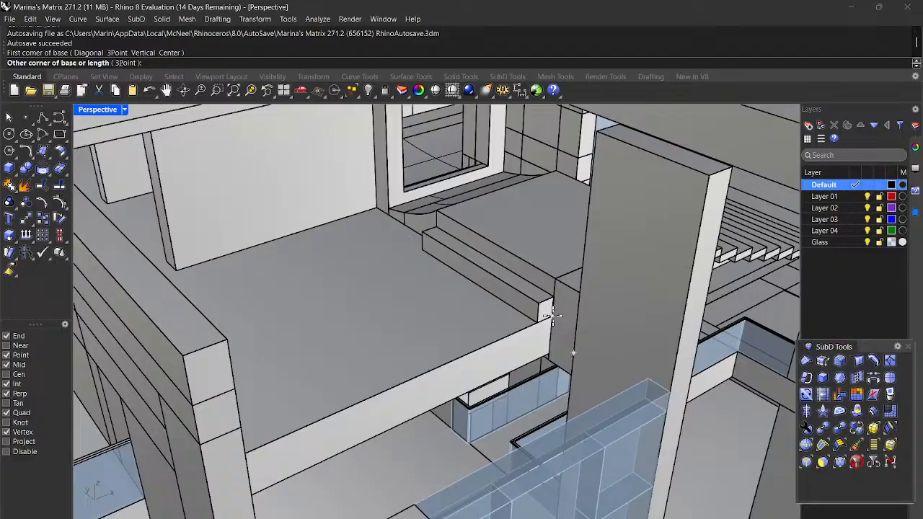
scroll(548, 340, down, 3)
right_drag(477, 366, 561, 371)
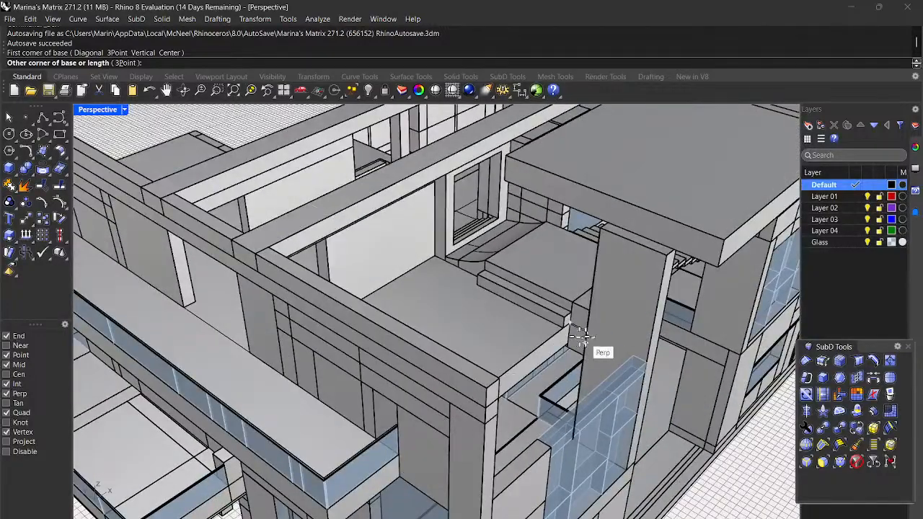
scroll(581, 333, up, 3)
key(Escape)
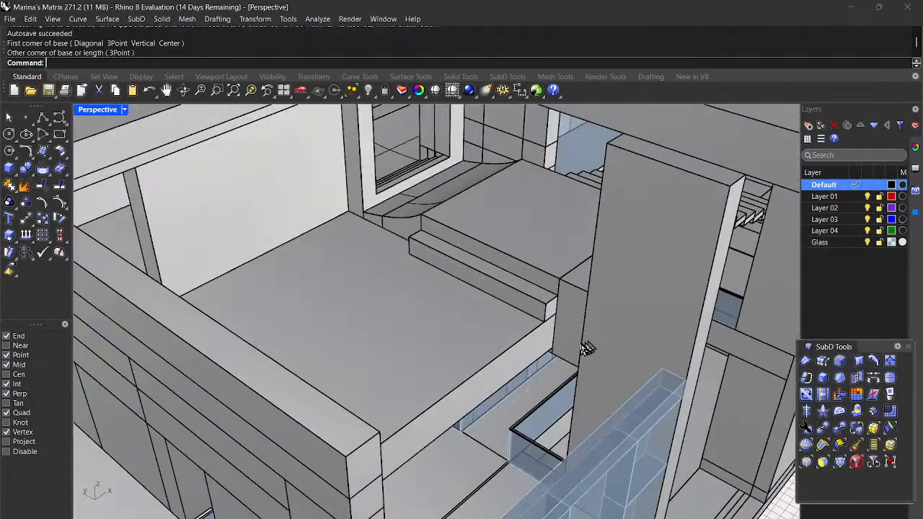
Step: Redraw the box from the slab edge to the column, set its height, and select it
key(Return)
scroll(560, 330, up, 3)
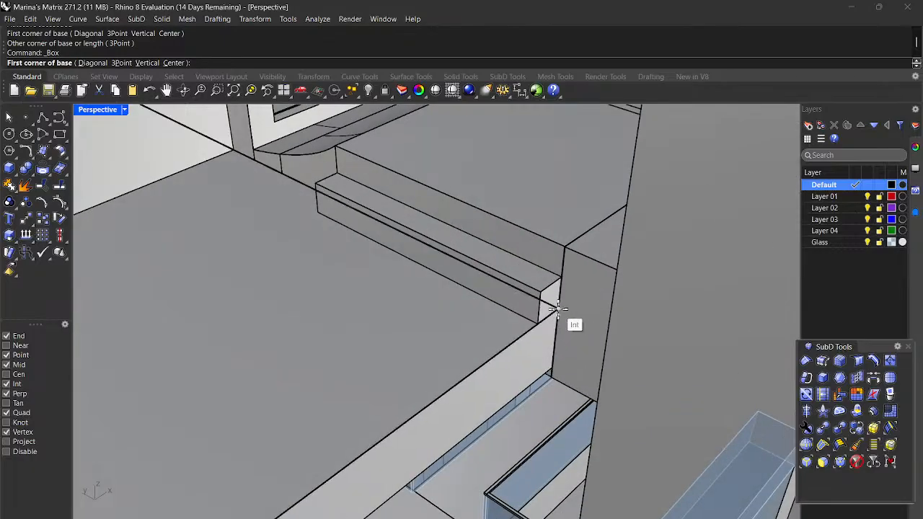
click(558, 310)
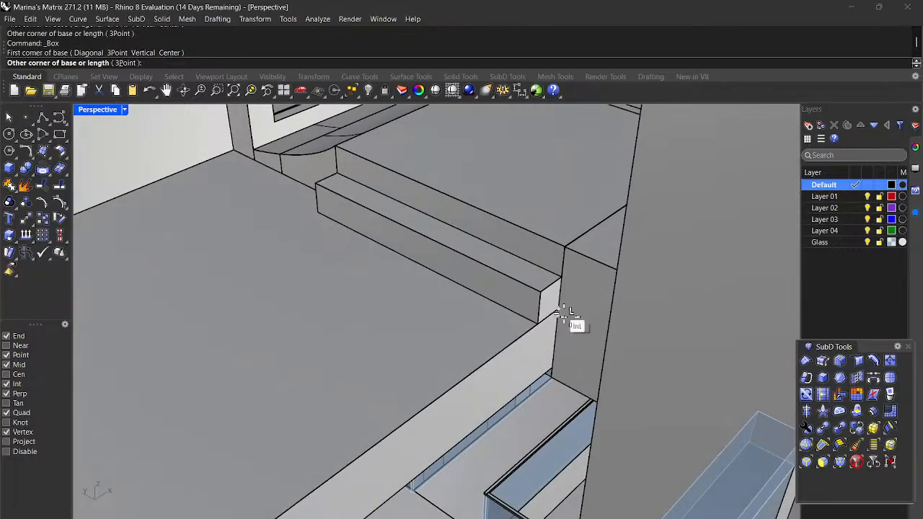
click(607, 332)
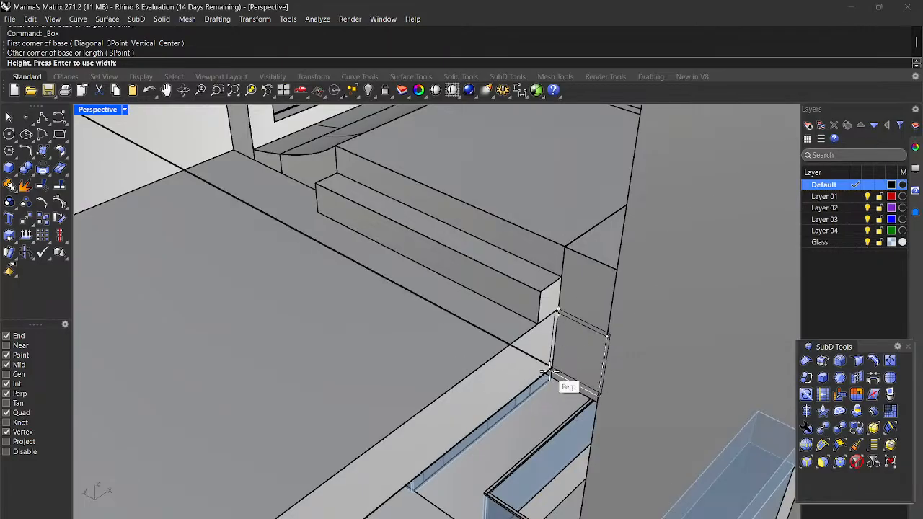
scroll(555, 384, up, 3)
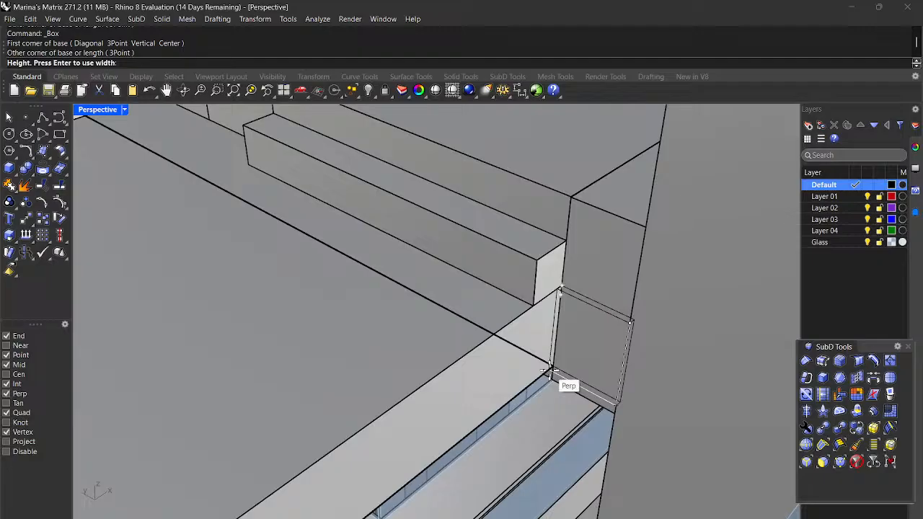
click(547, 371)
click(569, 365)
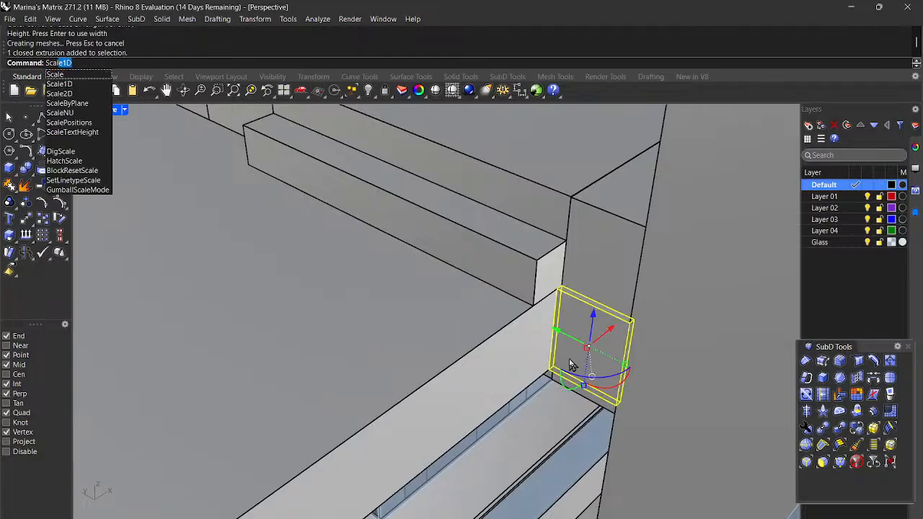
Step: Stretch the rail piece in one direction with Scale1D to its full length, then deselect it
key(Return)
scroll(575, 351, up, 4)
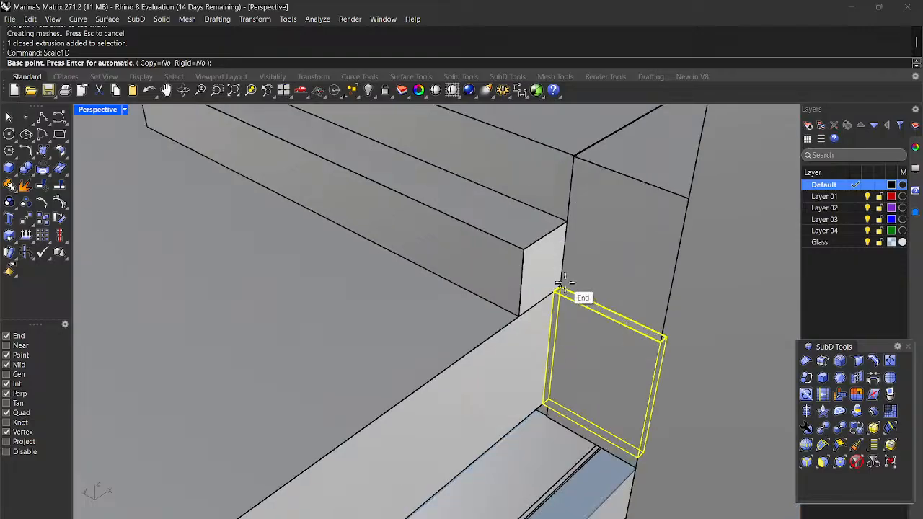
click(560, 288)
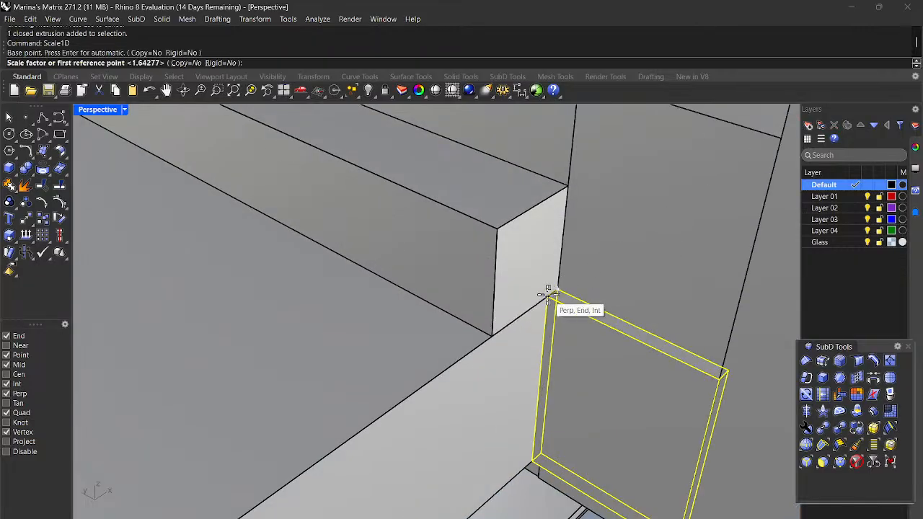
click(547, 294)
scroll(547, 294, down, 10)
right_drag(547, 295, 464, 314)
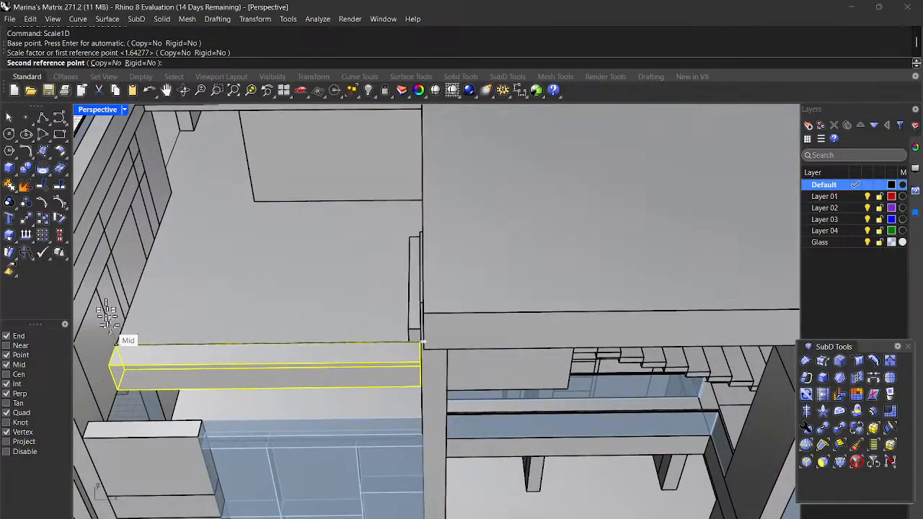
click(116, 345)
scroll(119, 341, down, 4)
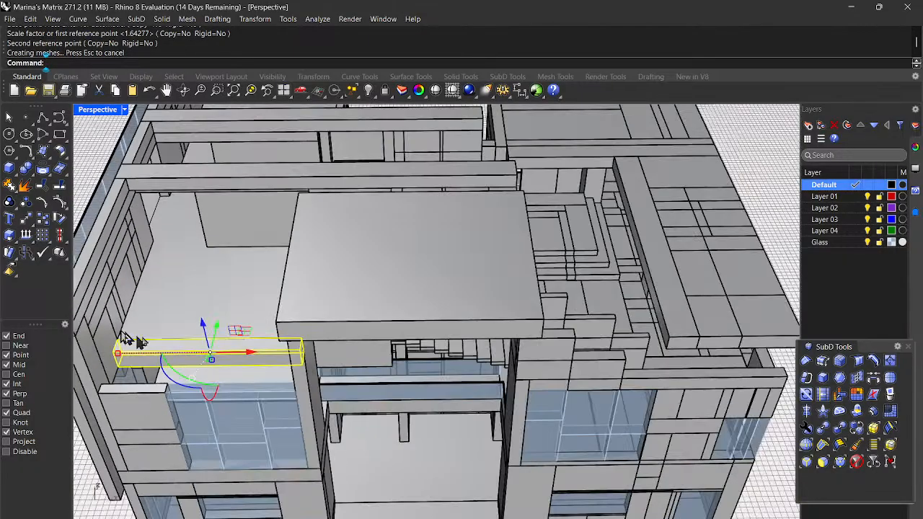
key(Escape)
Step: Orbit the view around the building to face the next balcony's glass railing
right_drag(191, 355, 348, 349)
right_drag(555, 310, 375, 299)
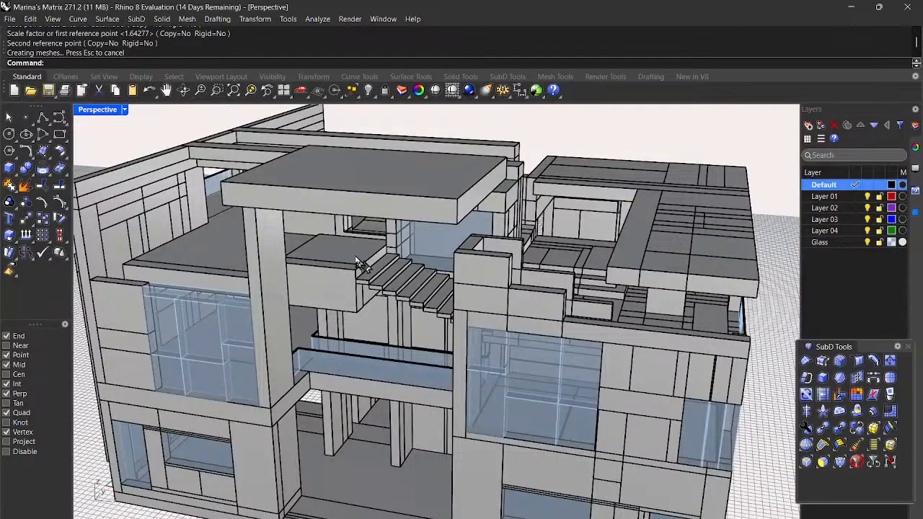
right_drag(333, 321, 400, 323)
right_drag(292, 390, 165, 334)
Step: Copy the glass railing panel from its corner to the next balcony ledge corner
click(207, 350)
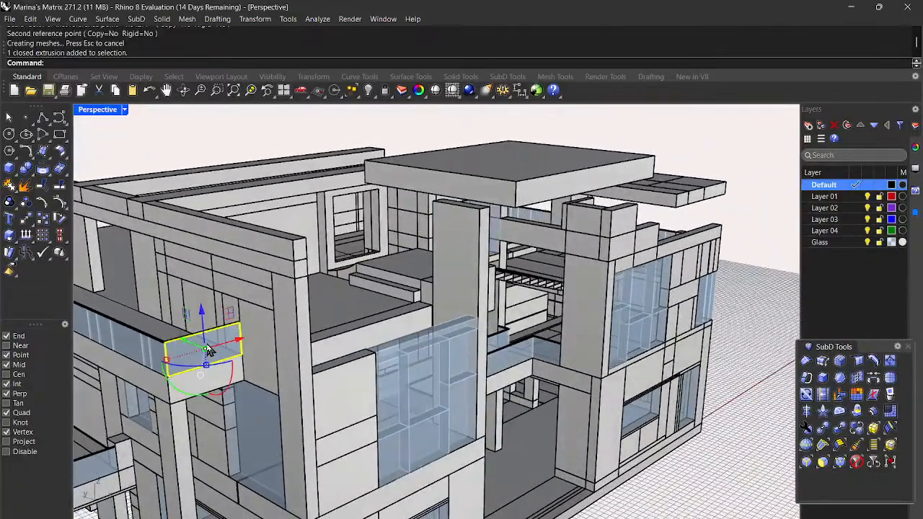
text(Copy)
key(Return)
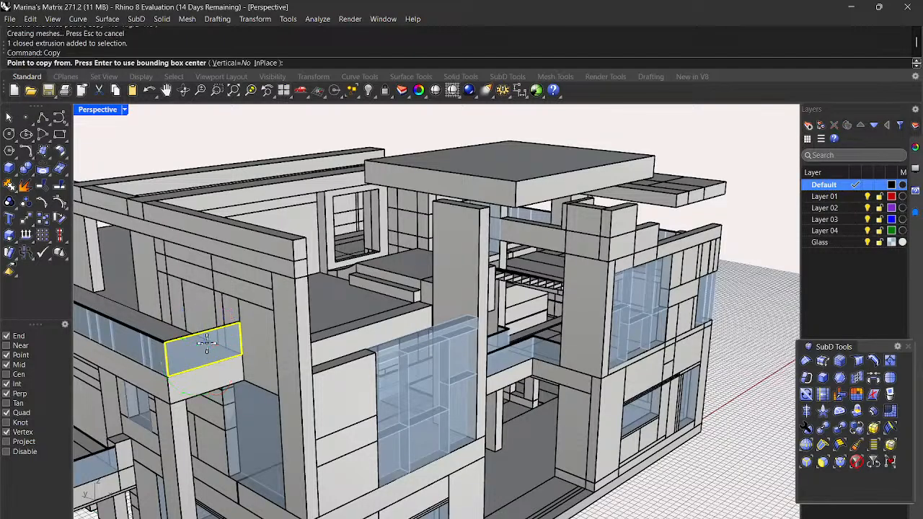
scroll(237, 351, up, 3)
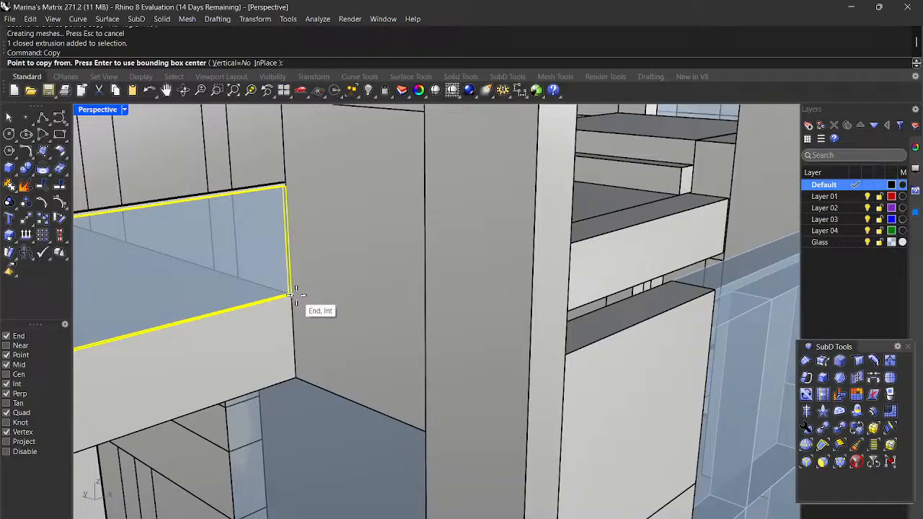
click(296, 294)
scroll(739, 196, up, 4)
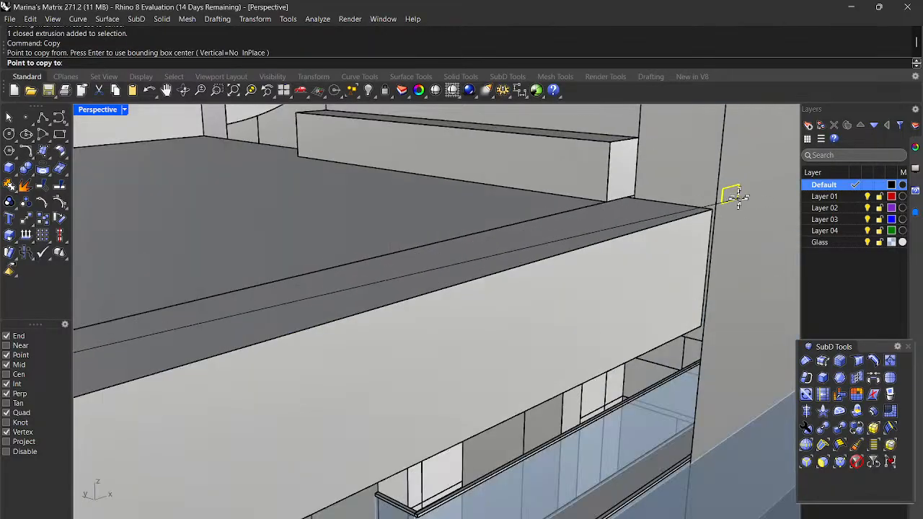
scroll(735, 196, up, 2)
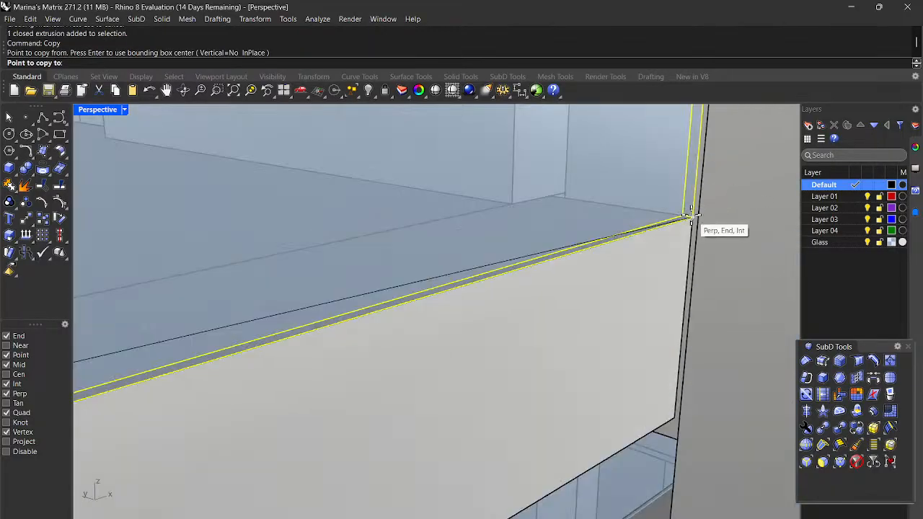
click(697, 217)
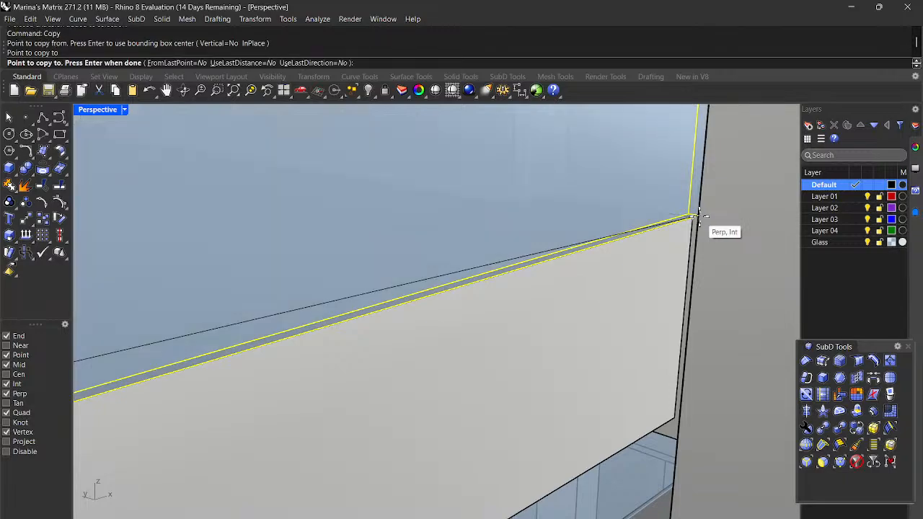
scroll(566, 256, down, 2)
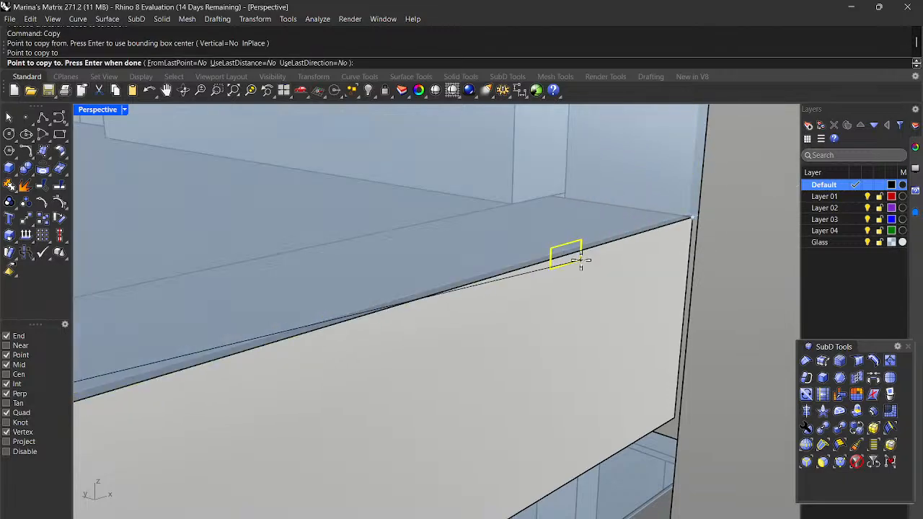
key(Return)
click(624, 324)
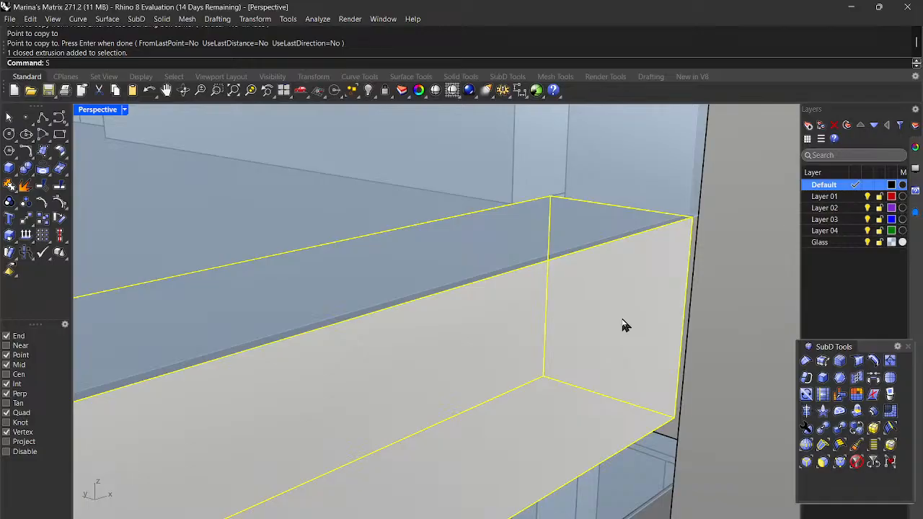
key(Return)
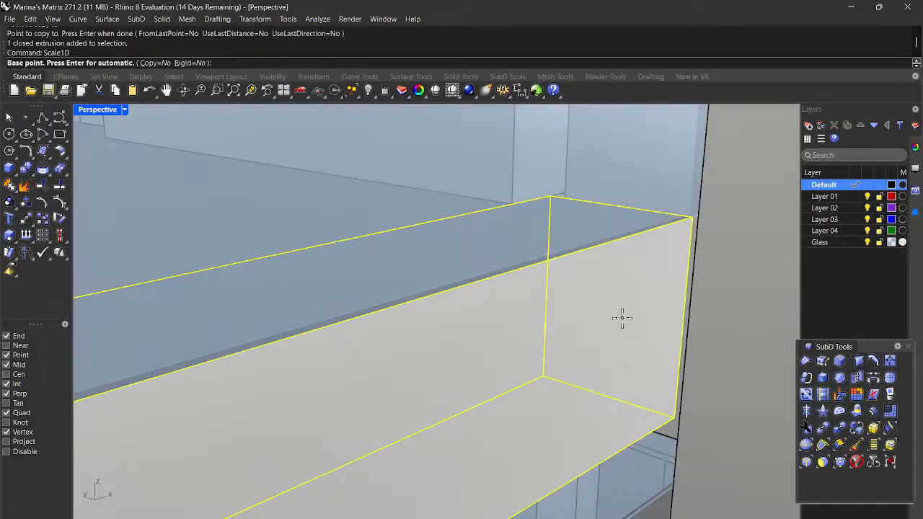
Step: Scale the copied panel in one direction, shortening it to the picked point
click(550, 197)
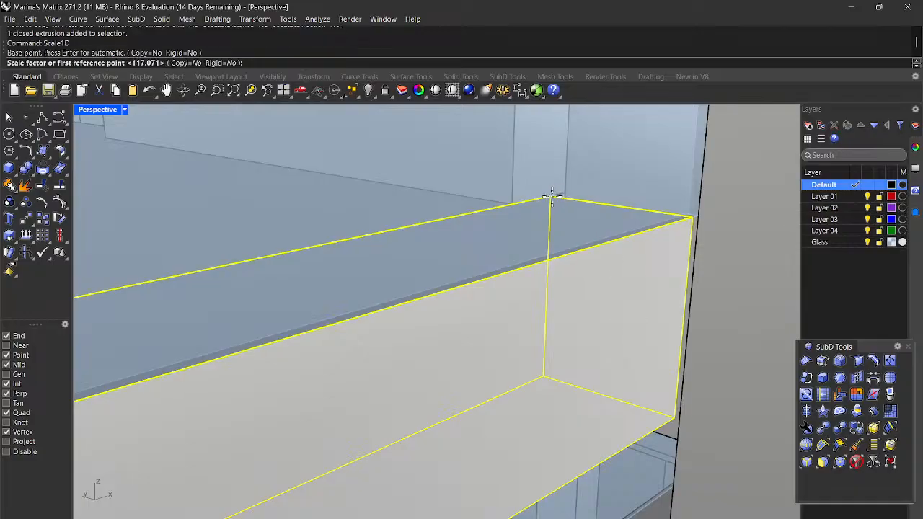
click(690, 216)
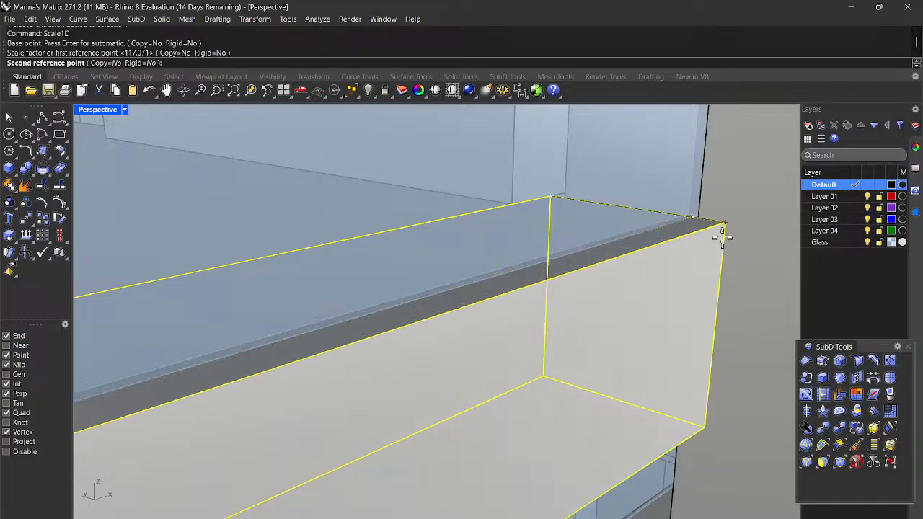
scroll(700, 218, up, 3)
scroll(710, 230, down, 3)
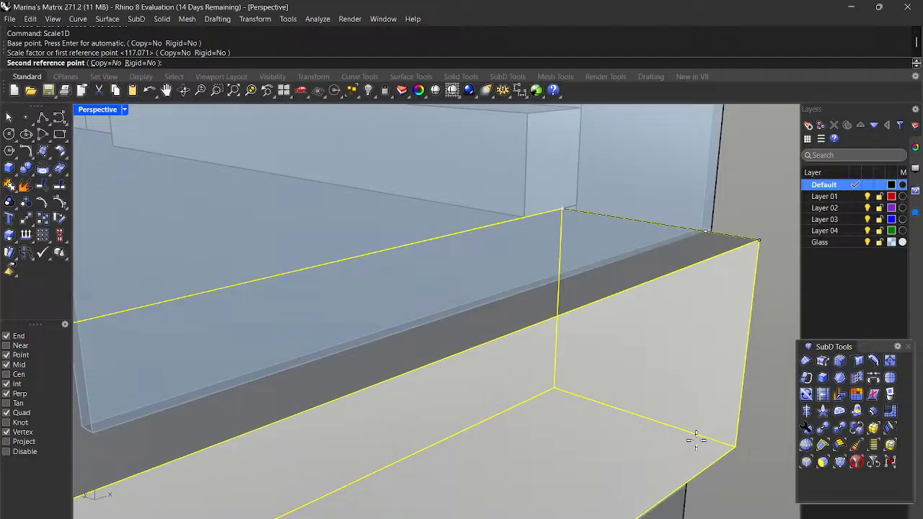
click(688, 441)
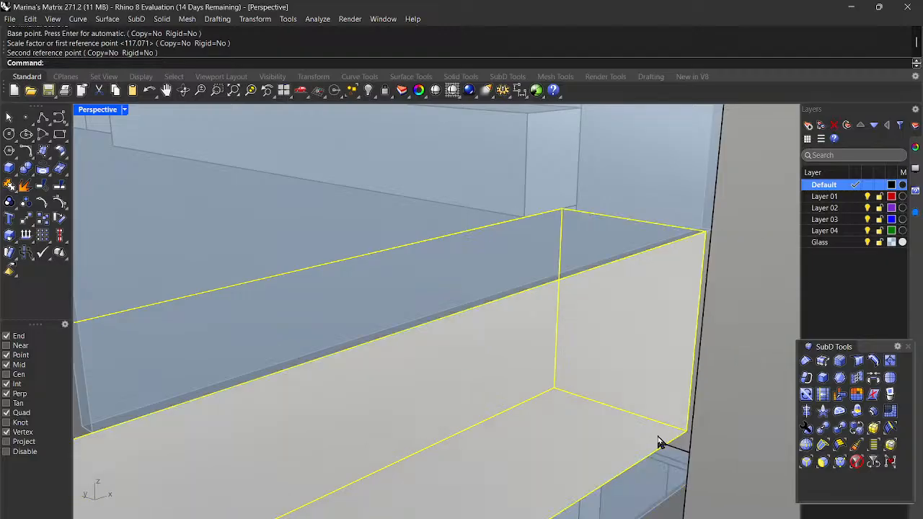
Step: Stretch the panel again in one direction so it ends at the ledge corner
key(Return)
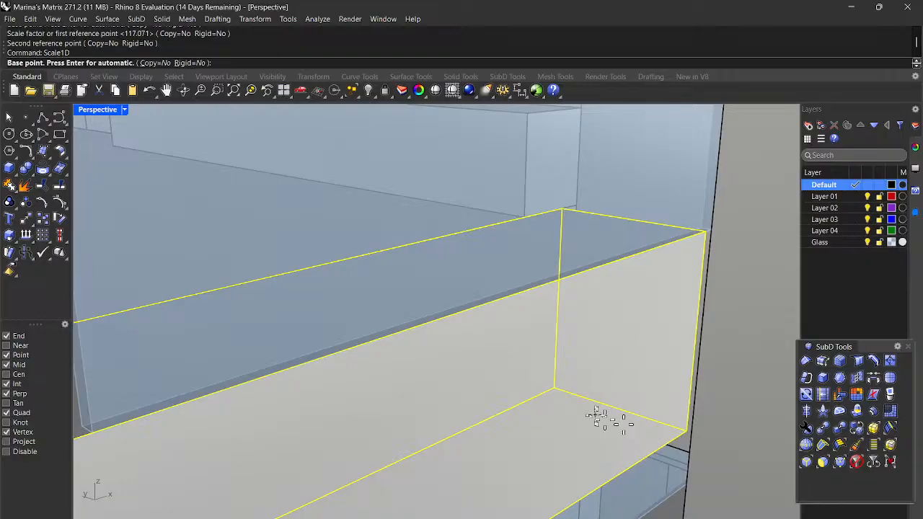
click(557, 392)
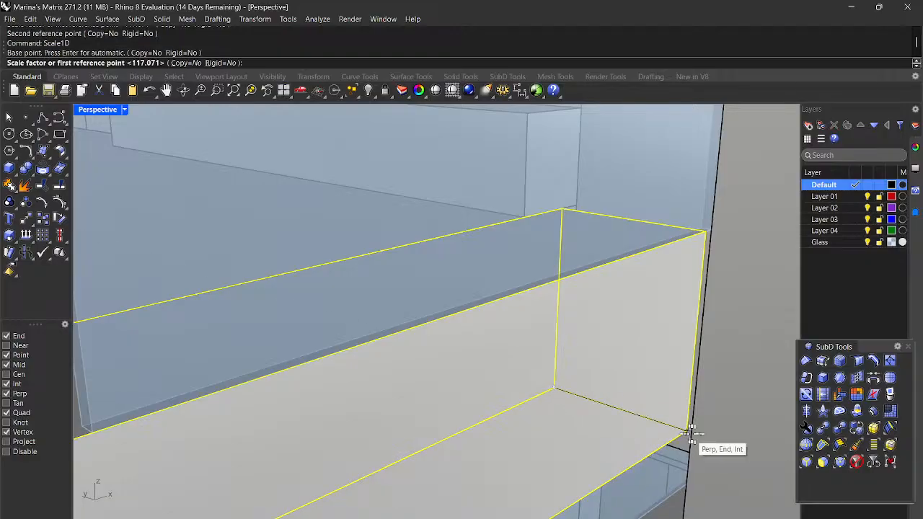
click(685, 430)
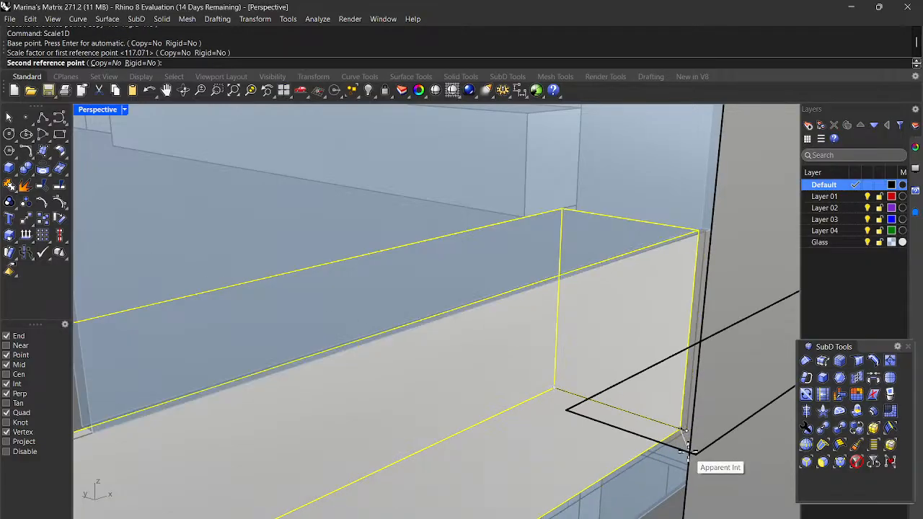
click(688, 454)
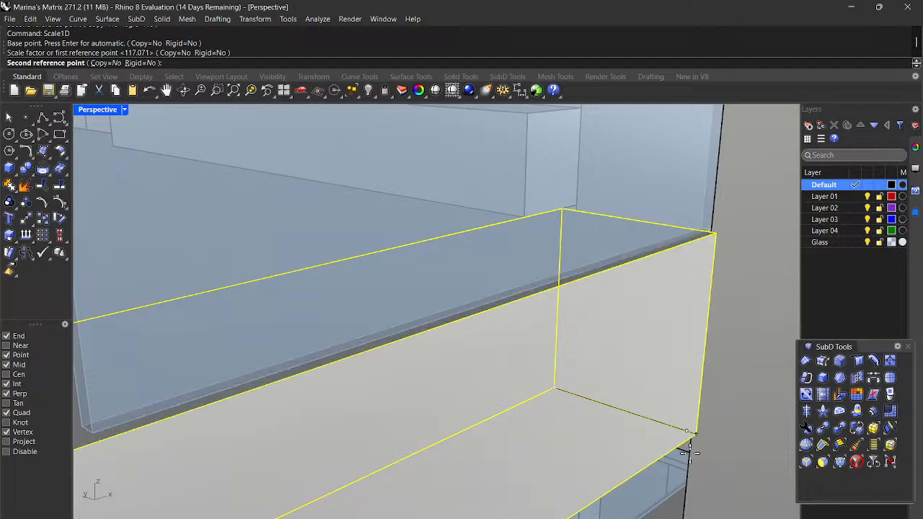
scroll(690, 452, up, 2)
scroll(690, 452, down, 2)
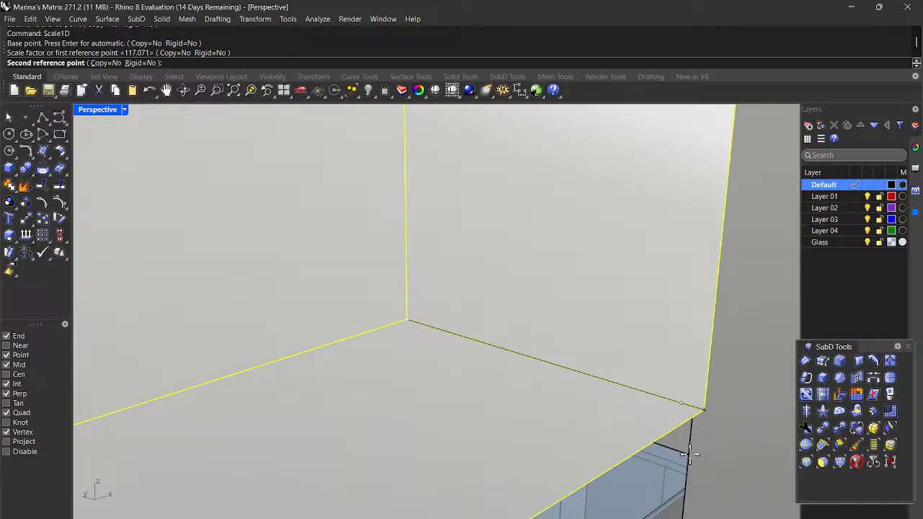
scroll(685, 448, up, 2)
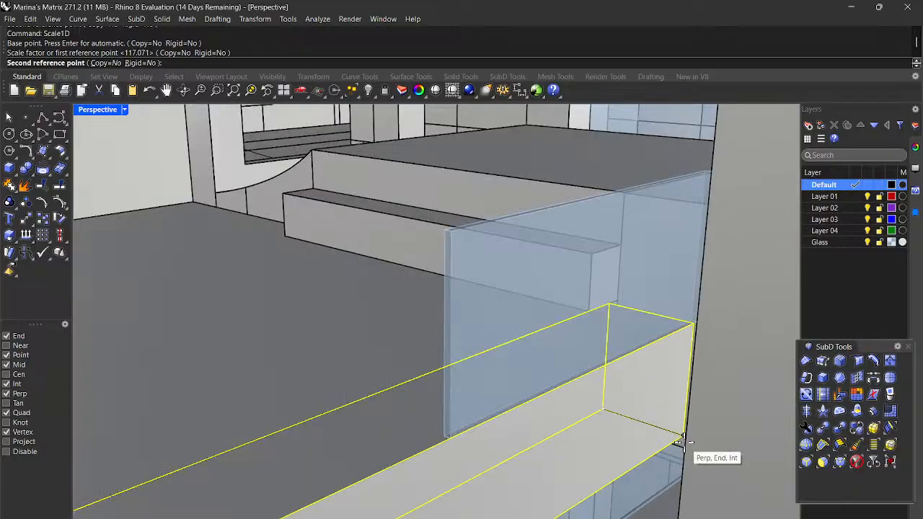
click(680, 440)
scroll(667, 438, down, 5)
right_drag(665, 439, 706, 463)
scroll(511, 392, down, 5)
right_drag(510, 391, 695, 456)
Step: Zoom in on the steps, select the slim box beside them and start Scale1D
scroll(674, 328, up, 8)
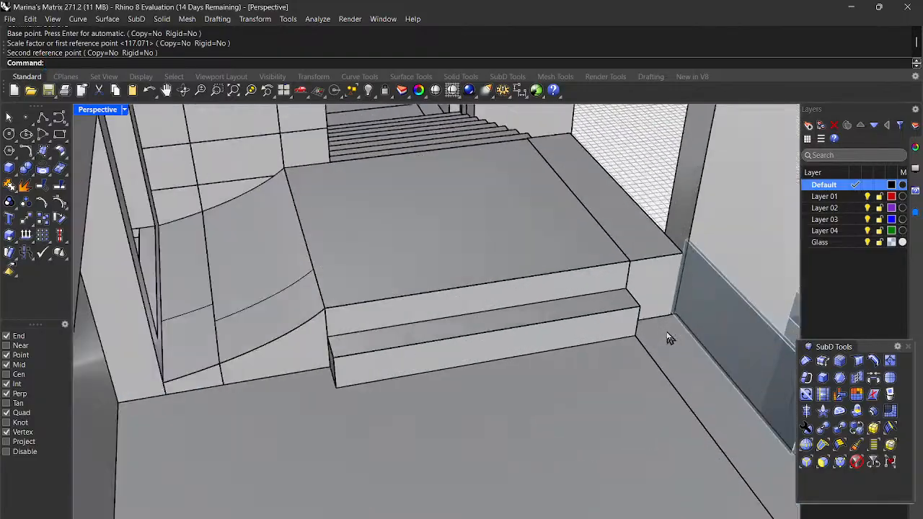
right_drag(669, 351, 679, 408)
right_drag(677, 364, 674, 299)
click(574, 258)
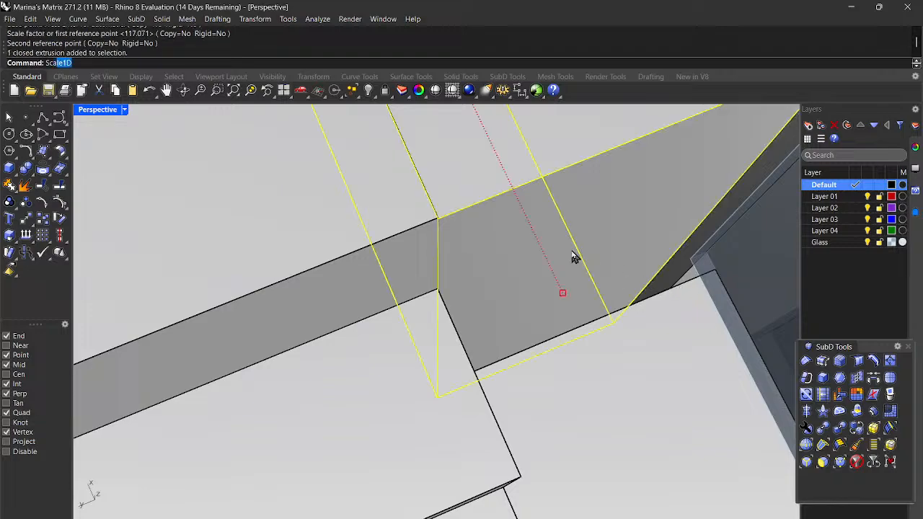
key(Return)
scroll(589, 262, down, 5)
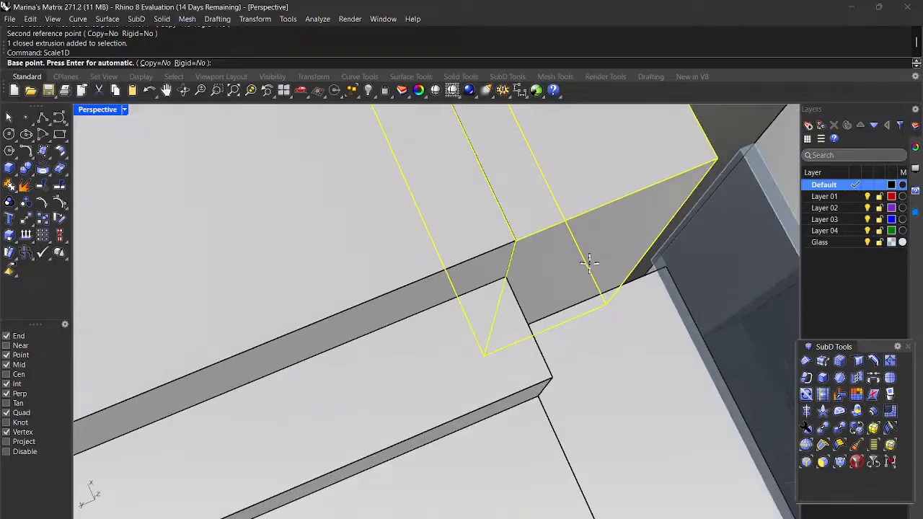
scroll(588, 262, down, 5)
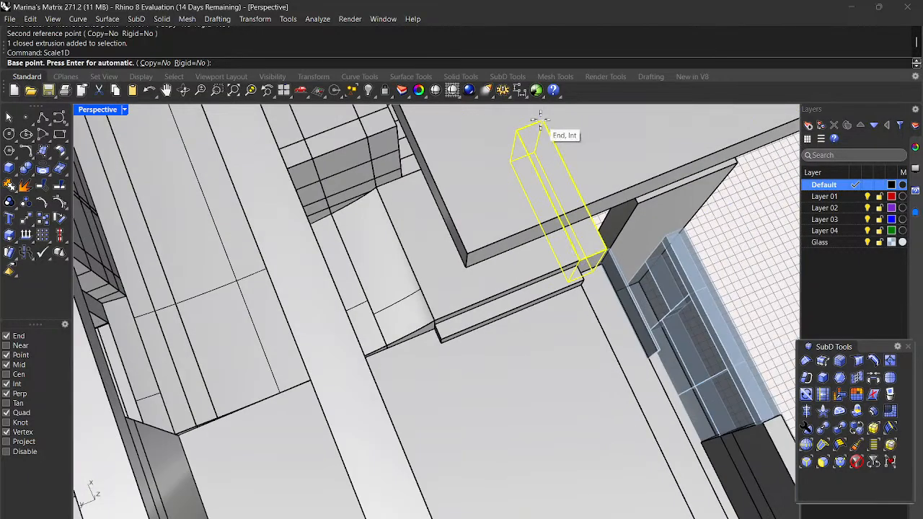
Step: Stretch the box from its top corner so its end reaches the wall corner
click(539, 118)
scroll(613, 288, up, 3)
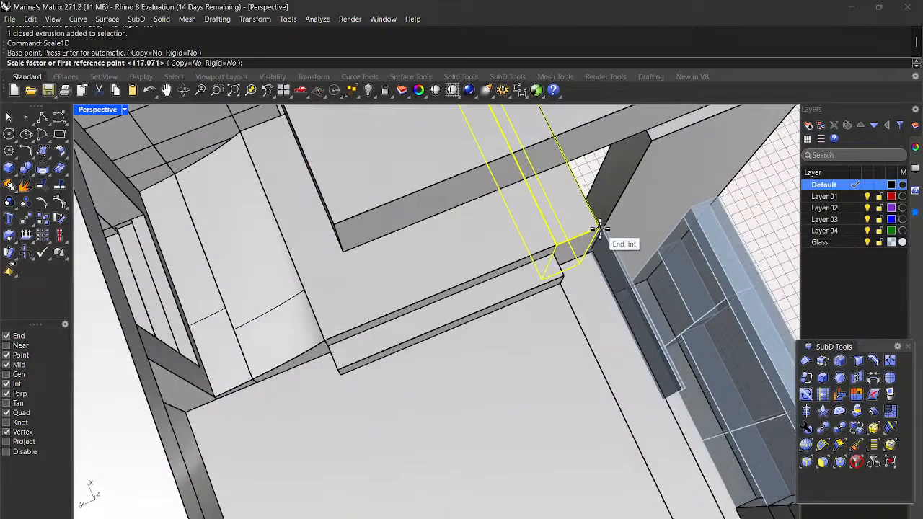
click(598, 227)
scroll(598, 227, up, 3)
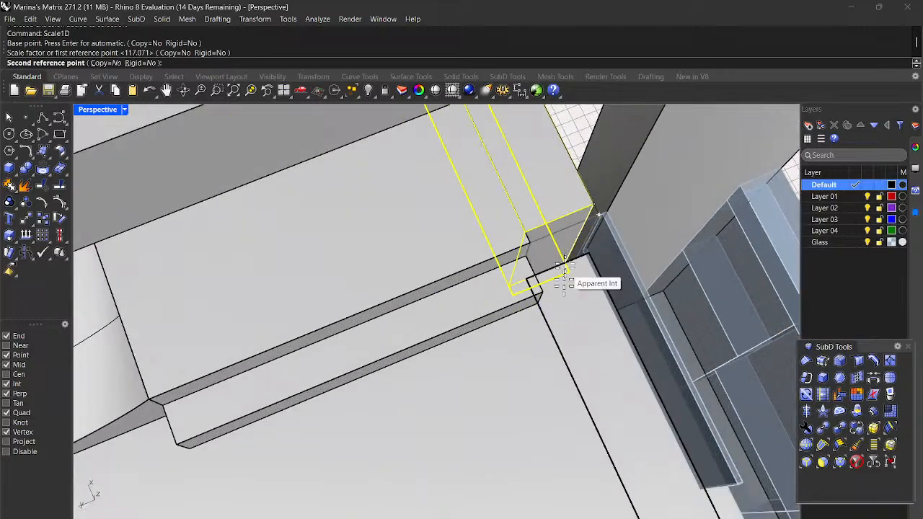
click(589, 253)
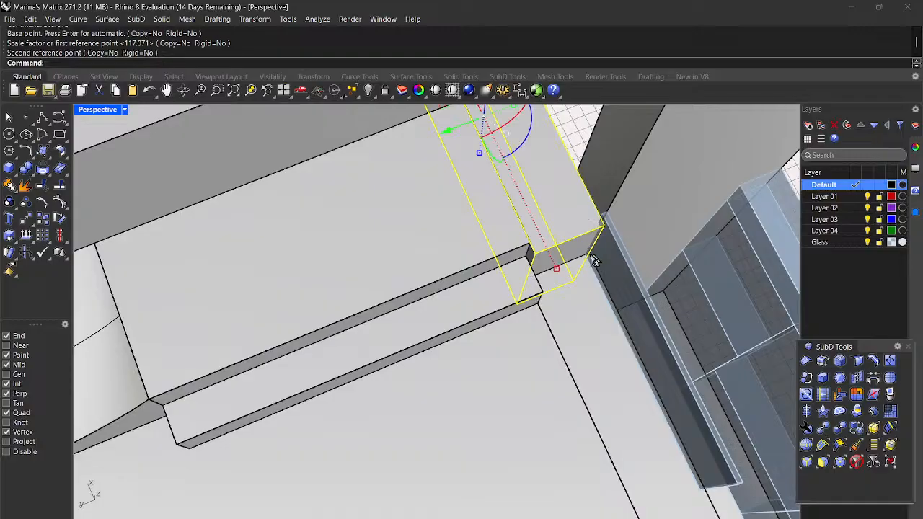
key(Escape)
scroll(591, 266, down, 4)
right_drag(593, 305, 548, 247)
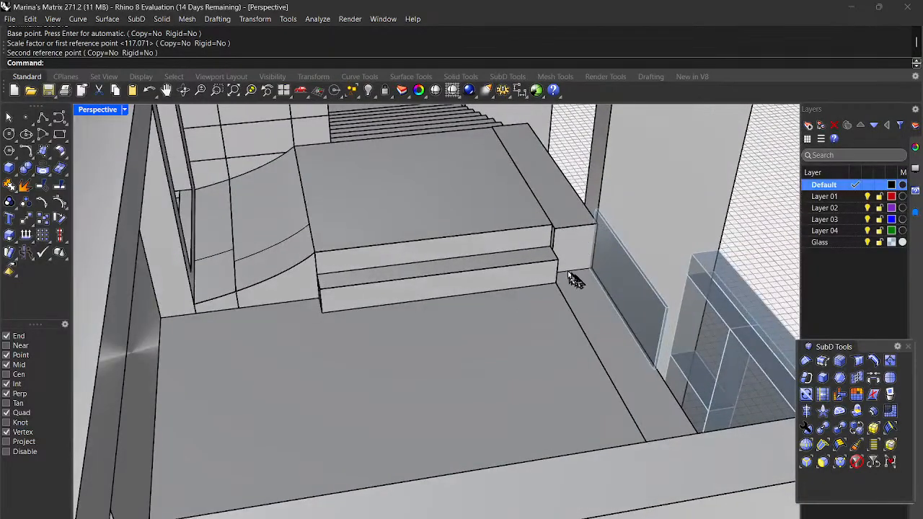
Step: Begin a one-direction stretch of the upper-ledge glass panel, then cancel it at the base point
right_drag(581, 277, 439, 252)
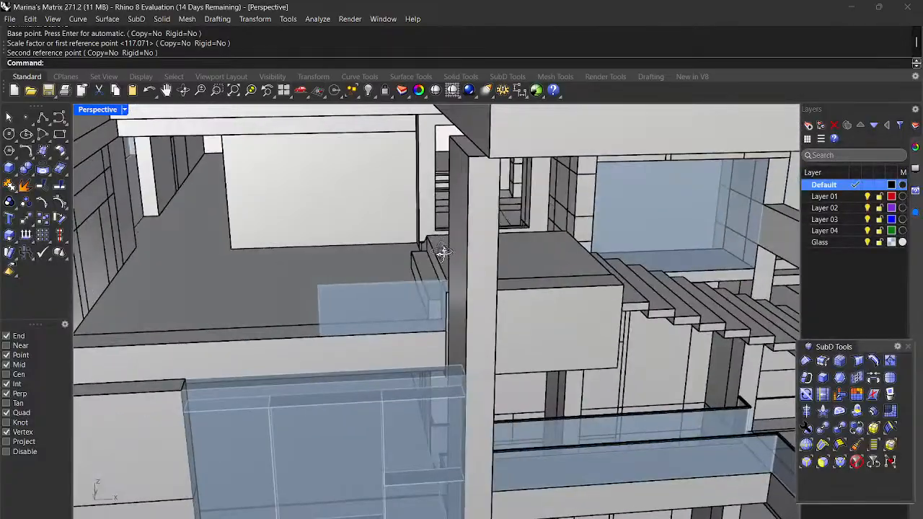
click(364, 309)
key(Return)
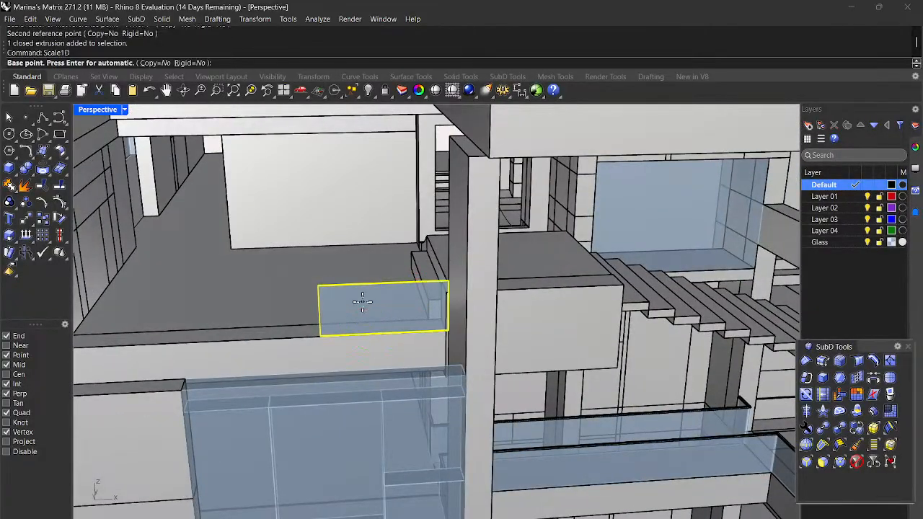
scroll(394, 447, up, 2)
right_drag(408, 356, 494, 375)
scroll(560, 346, up, 3)
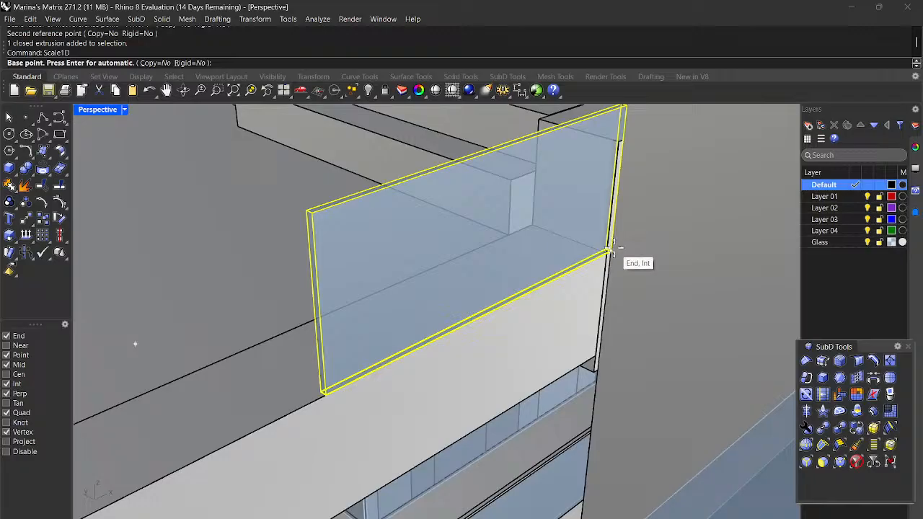
scroll(612, 250, up, 3)
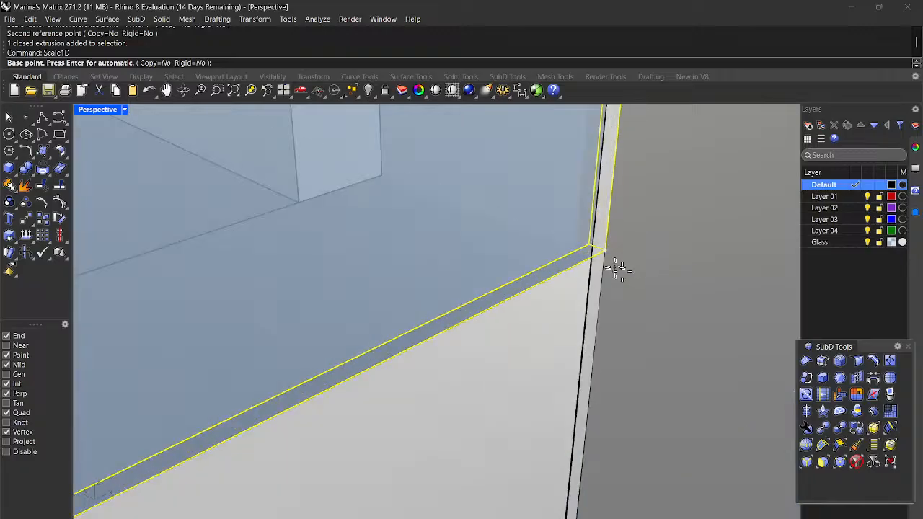
click(609, 251)
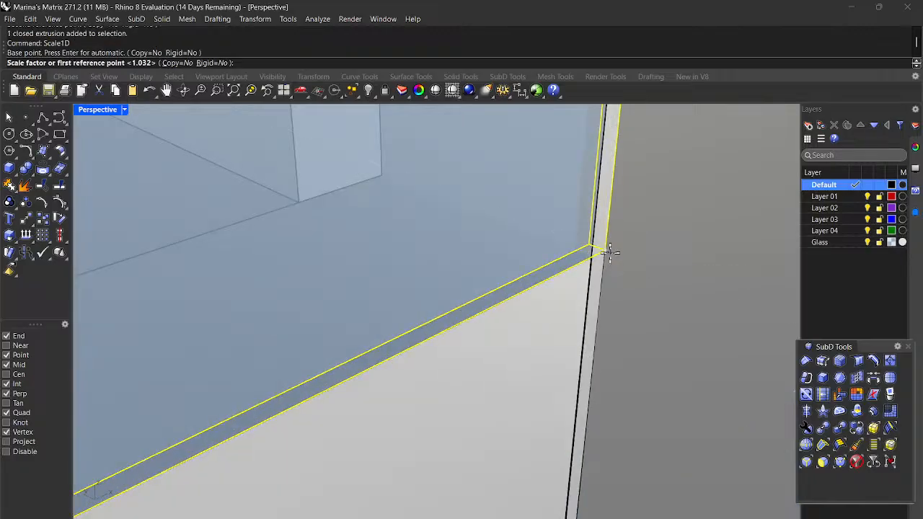
scroll(610, 253, down, 2)
scroll(610, 252, down, 2)
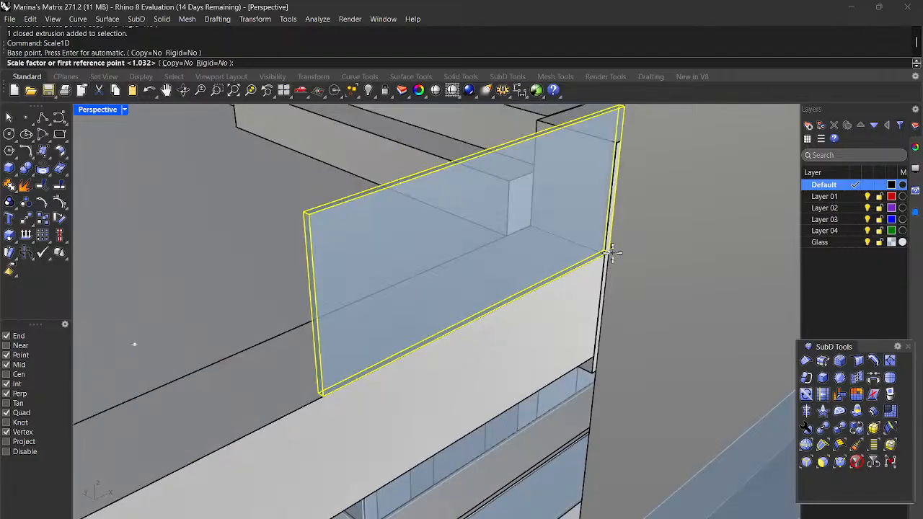
key(Escape)
key(Escape)
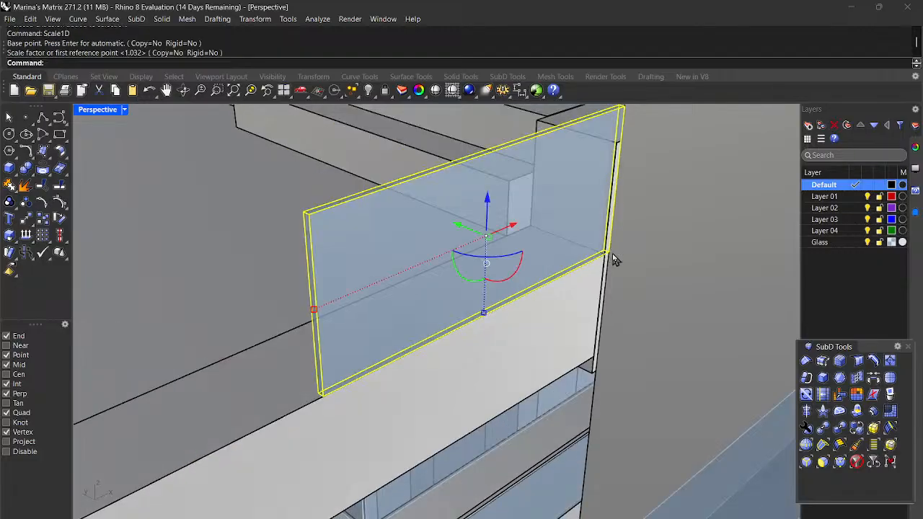
scroll(600, 374, down, 2)
right_drag(617, 374, 588, 368)
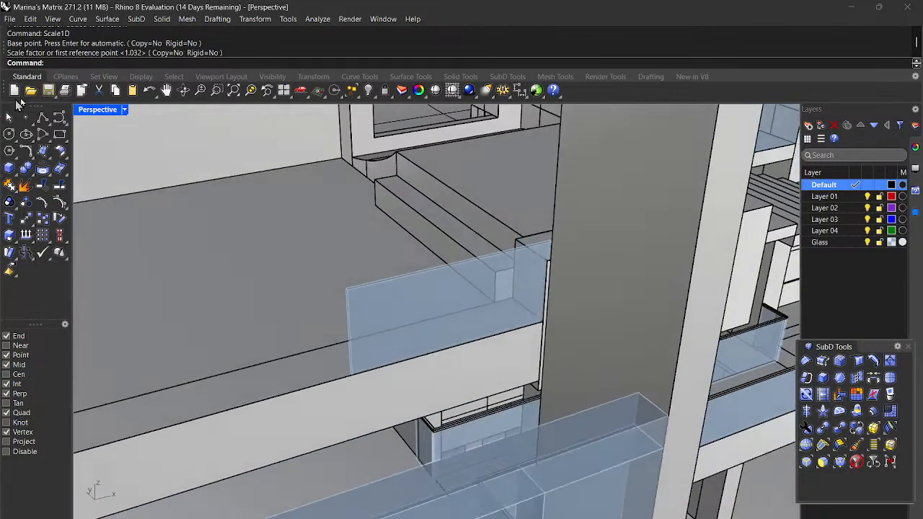
Step: Undo the previous one-direction stretch and bring the steps into close view
click(149, 89)
mouse_move(555, 364)
right_down()
mouse_move(562, 370)
mouse_move(521, 354)
mouse_move(531, 341)
mouse_move(570, 369)
right_up()
right_drag(545, 320, 696, 343)
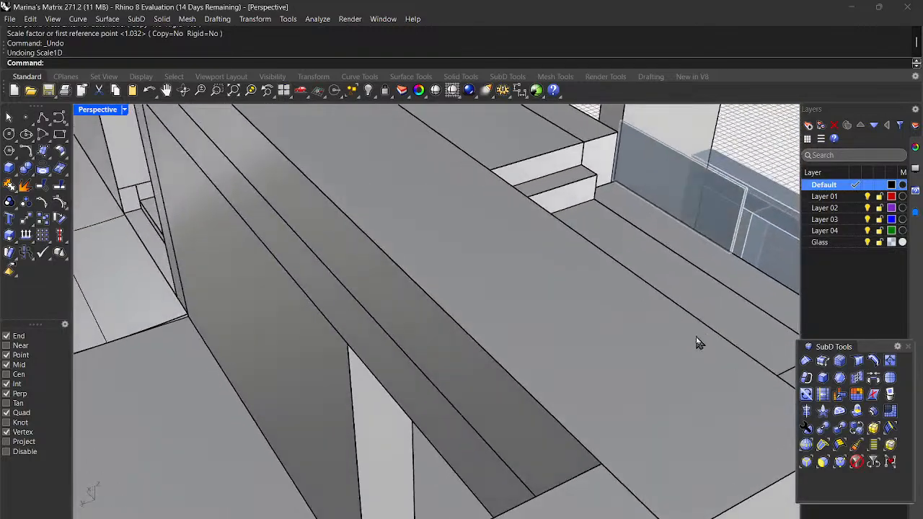
right_drag(631, 127, 598, 140)
Step: Stretch the block beside the steps from its top end to the wall corner
click(597, 154)
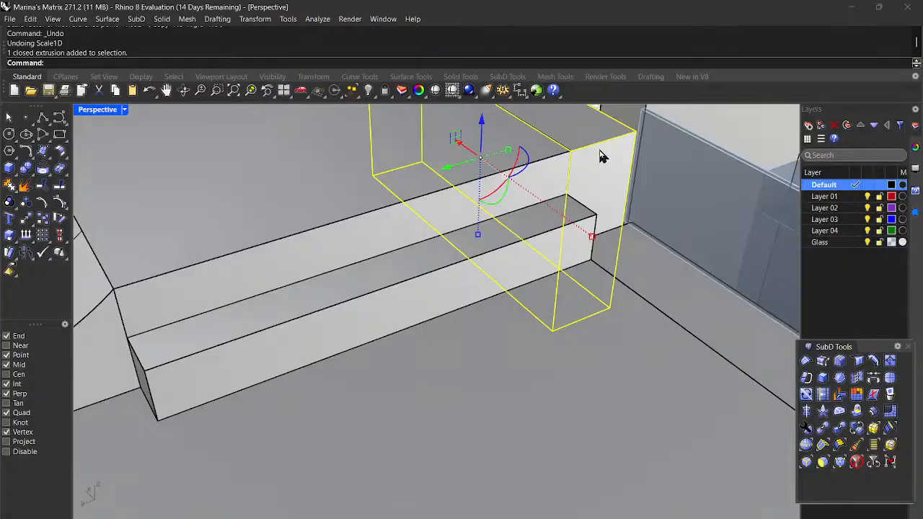
key(Return)
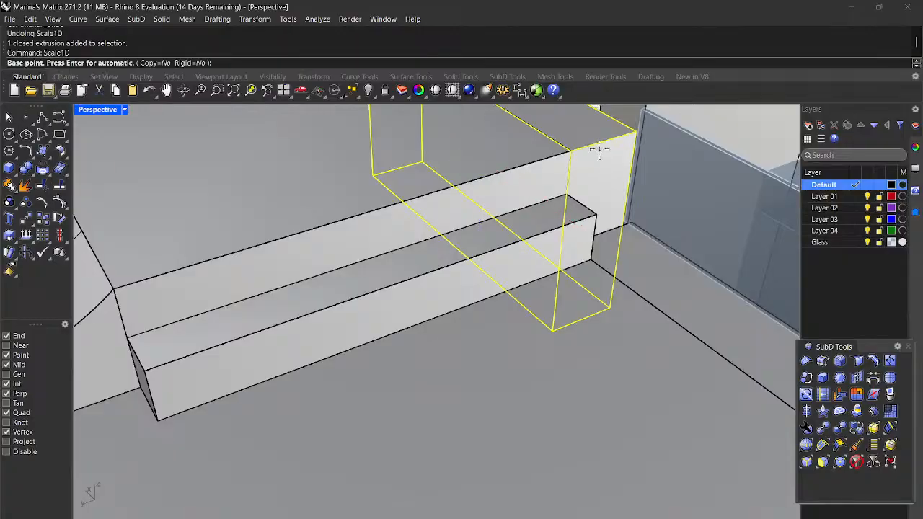
scroll(609, 161, down, 5)
scroll(613, 177, down, 1)
scroll(565, 129, up, 3)
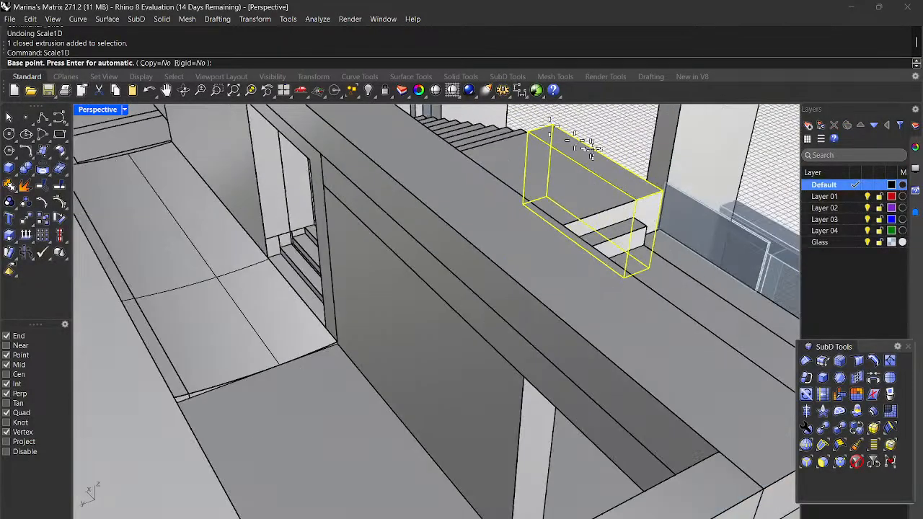
click(535, 112)
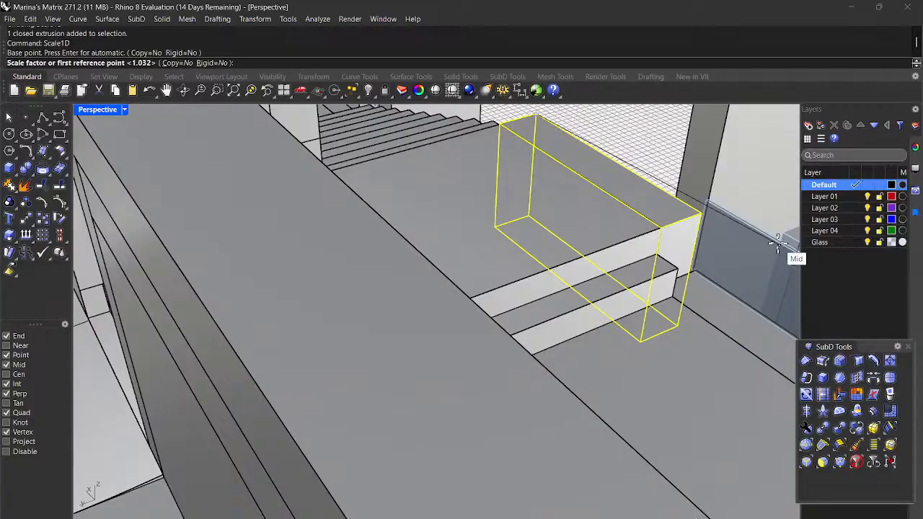
click(696, 214)
scroll(703, 216, up, 1)
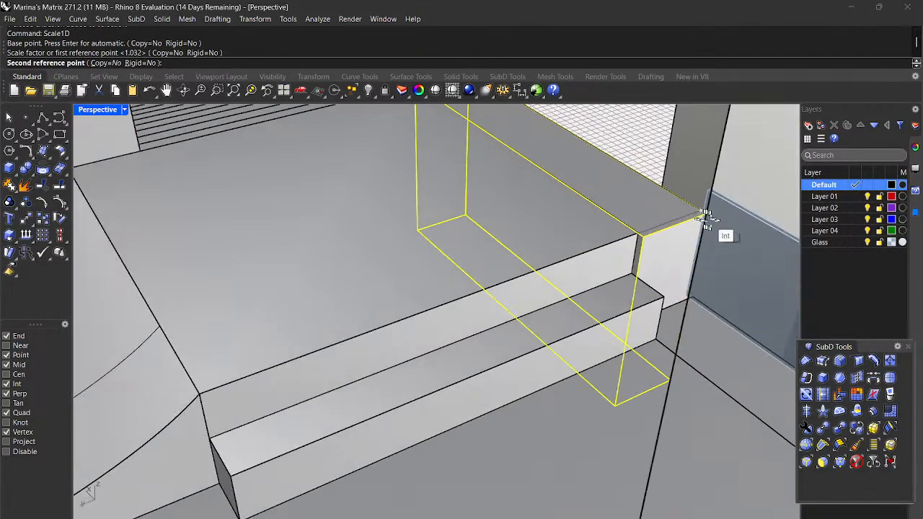
click(703, 209)
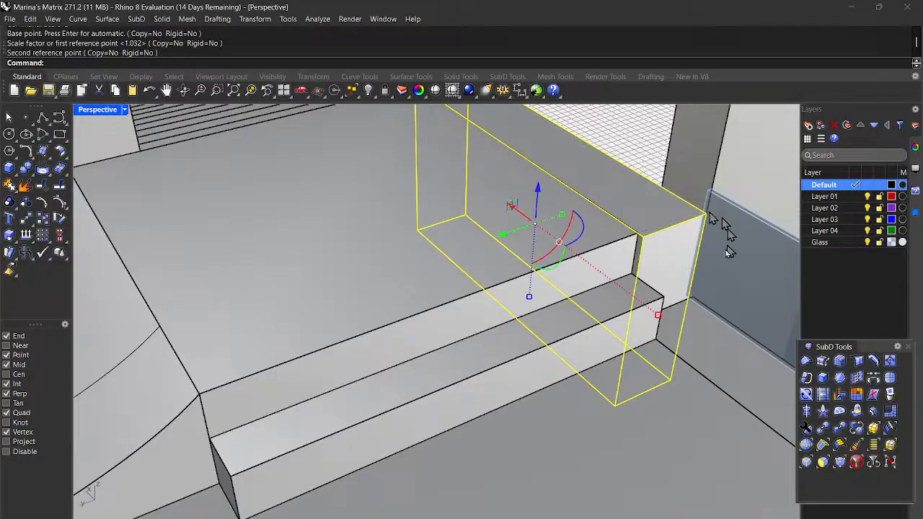
click(704, 326)
Step: Repeat the one-direction scale on the selected thin rail box
scroll(700, 324, up, 5)
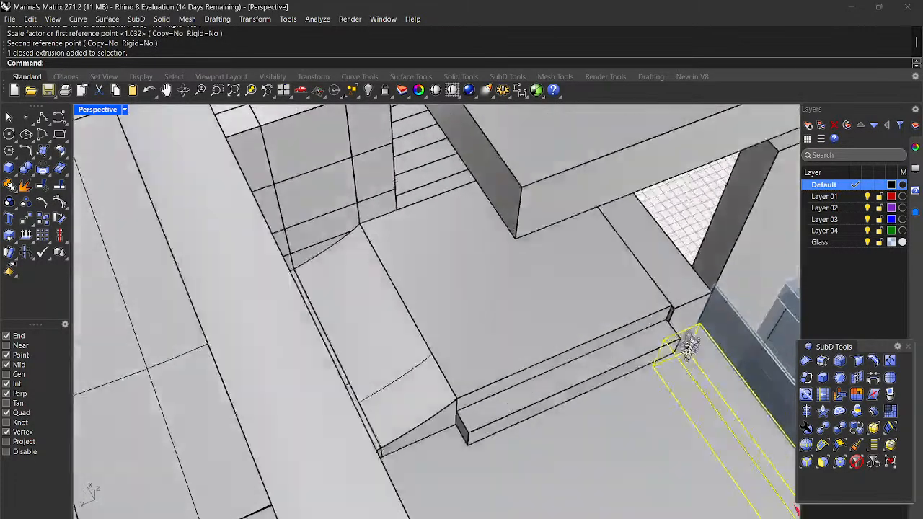
mouse_move(689, 347)
right_down()
mouse_move(683, 368)
mouse_move(692, 353)
mouse_move(694, 375)
mouse_move(685, 363)
mouse_move(692, 332)
right_up()
scroll(686, 363, up, 8)
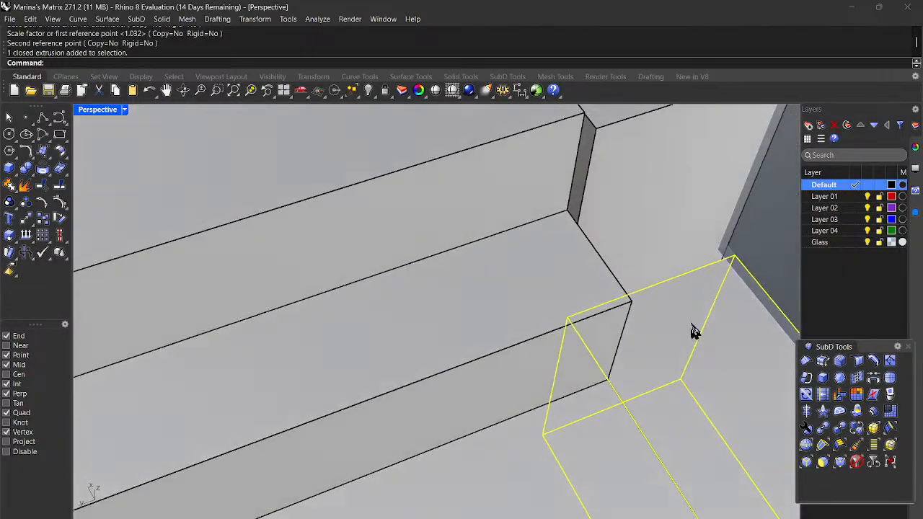
scroll(692, 332, down, 10)
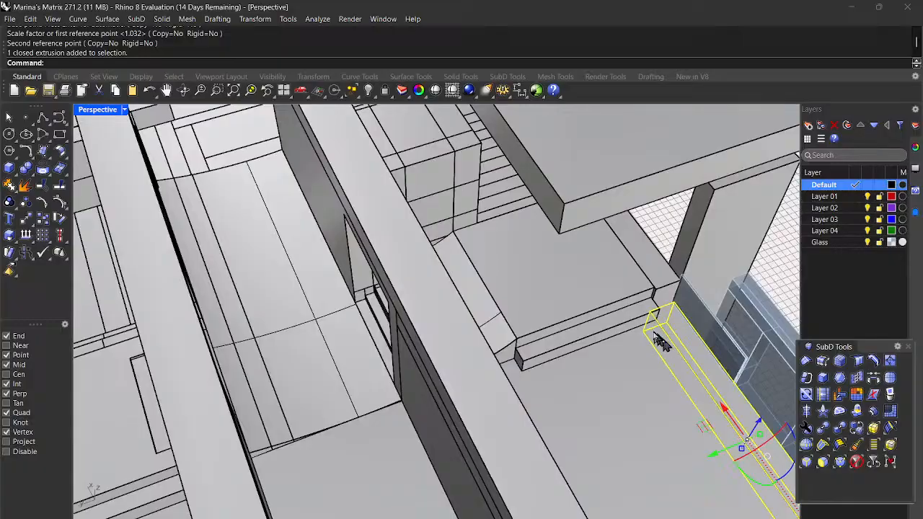
scroll(664, 345, down, 3)
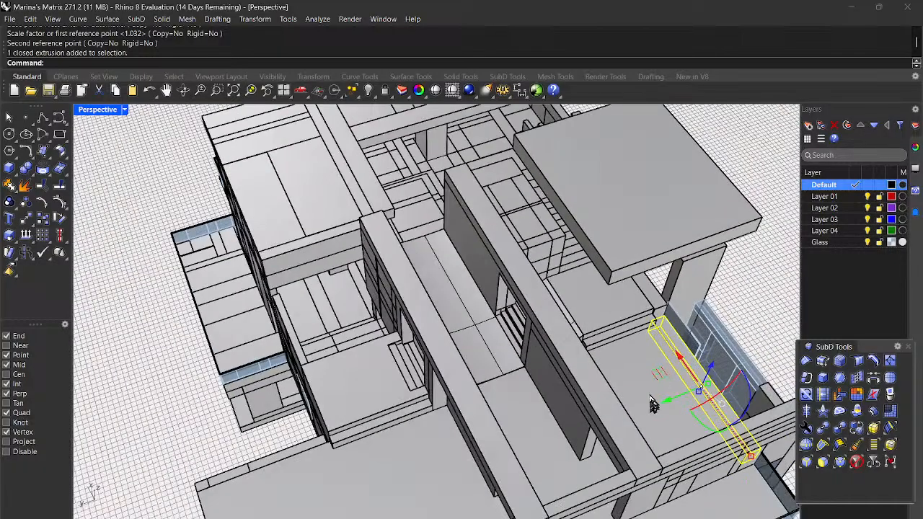
right_click(649, 391)
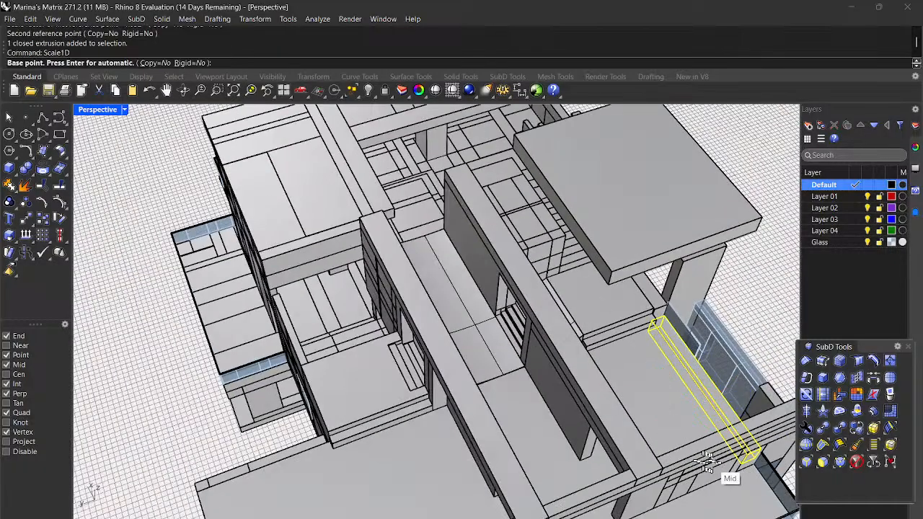
scroll(753, 453, up, 3)
scroll(754, 453, up, 5)
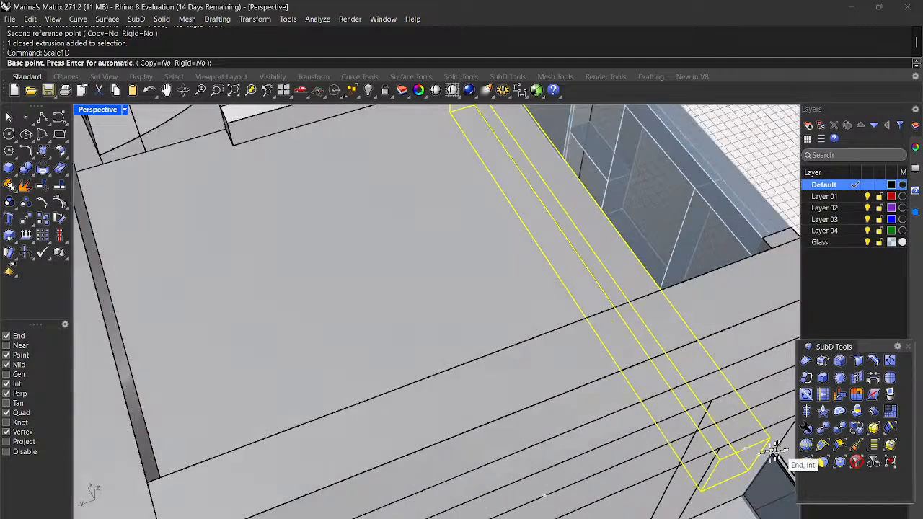
Step: Stretch the rail from its end so it reaches the wall corner, then clear the selection
click(765, 438)
scroll(764, 441, down, 8)
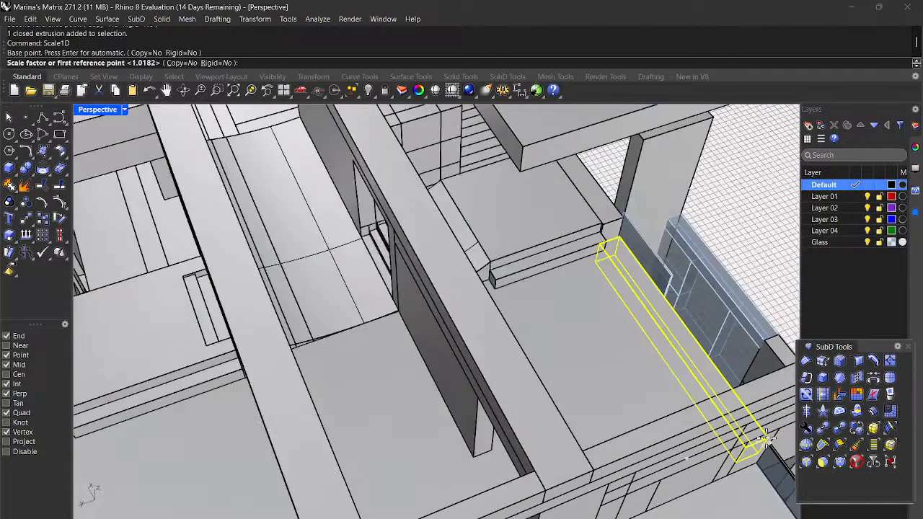
scroll(669, 248, up, 5)
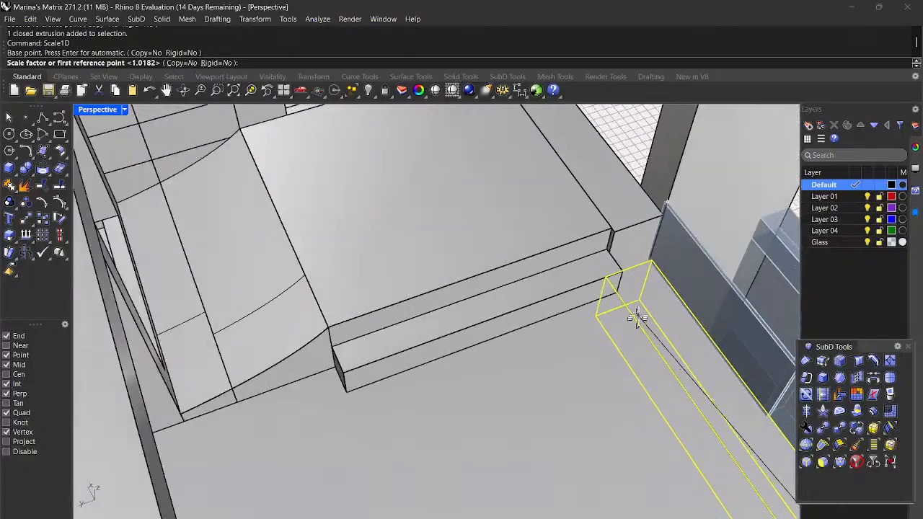
scroll(651, 263, up, 2)
scroll(651, 263, up, 2)
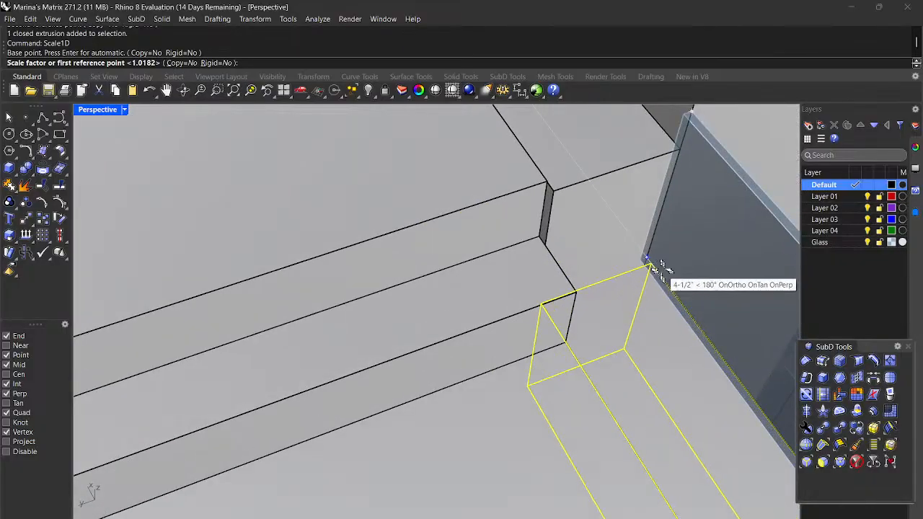
scroll(651, 263, up, 2)
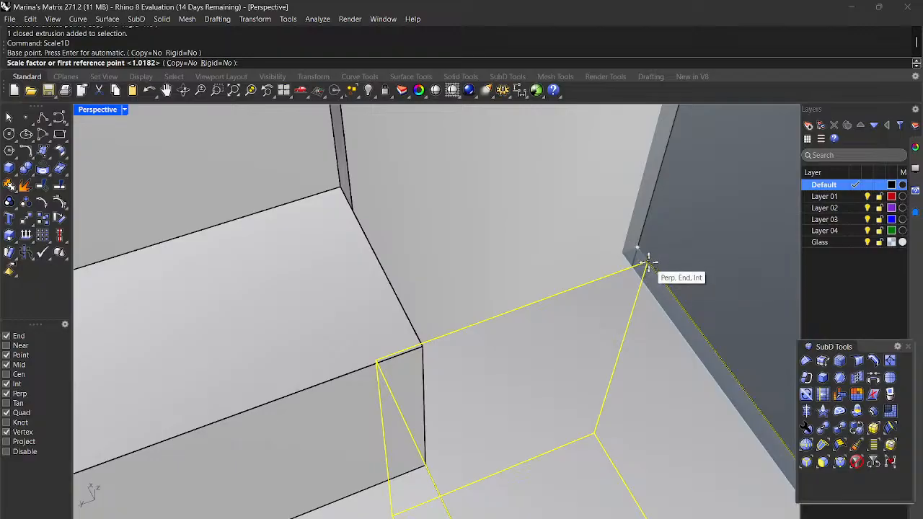
click(648, 258)
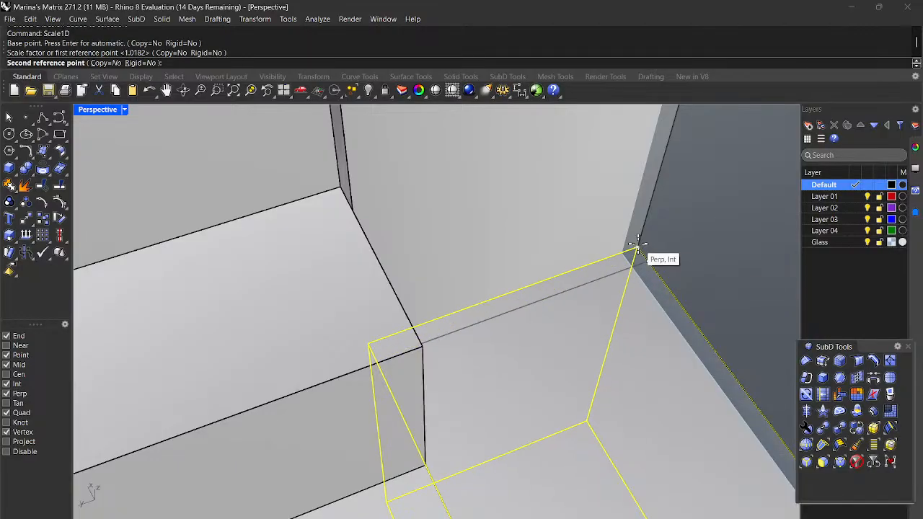
click(637, 249)
scroll(637, 250, down, 4)
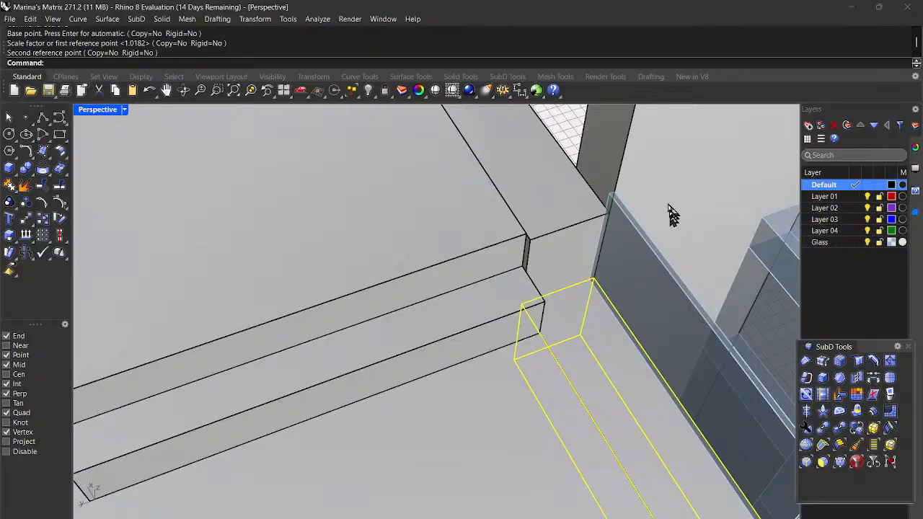
key(Escape)
right_drag(567, 129, 591, 274)
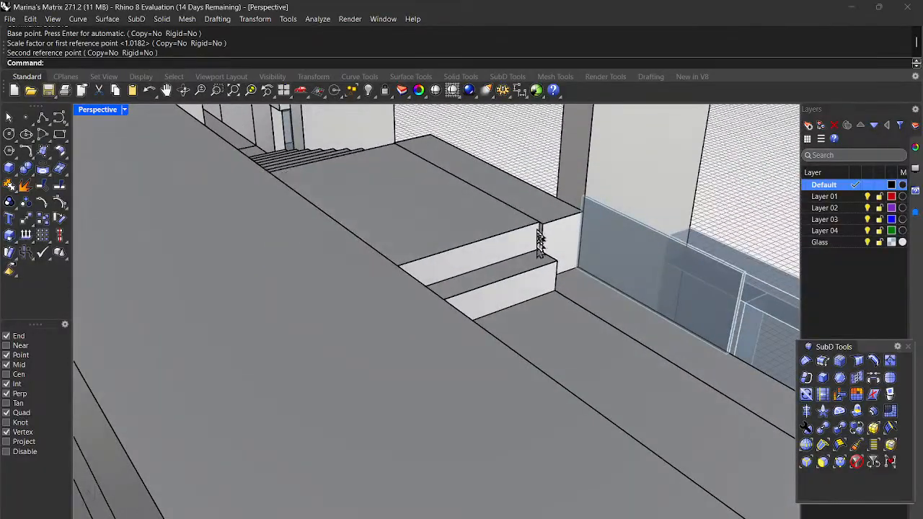
Step: Orbit to an eye-level view of the landing and select the beam box above the step
scroll(395, 219, down, 5)
right_drag(395, 219, 393, 274)
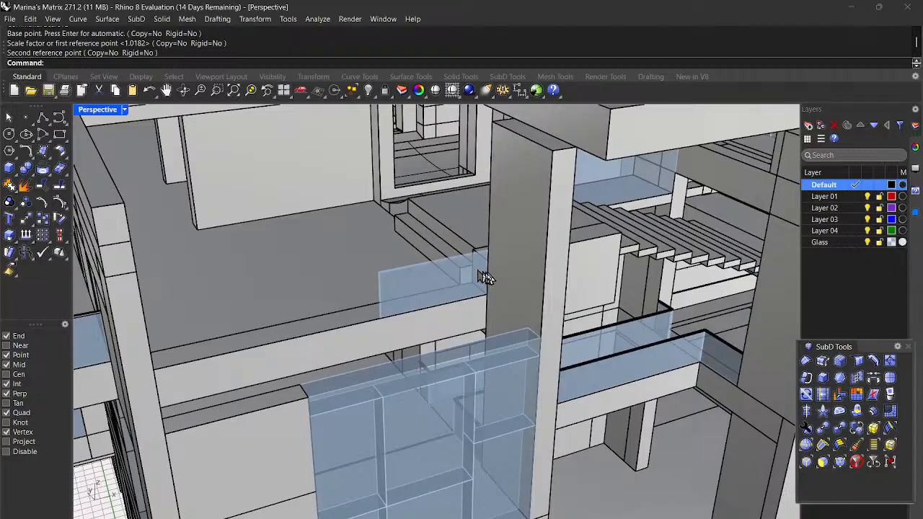
right_drag(524, 284, 730, 331)
scroll(445, 218, up, 3)
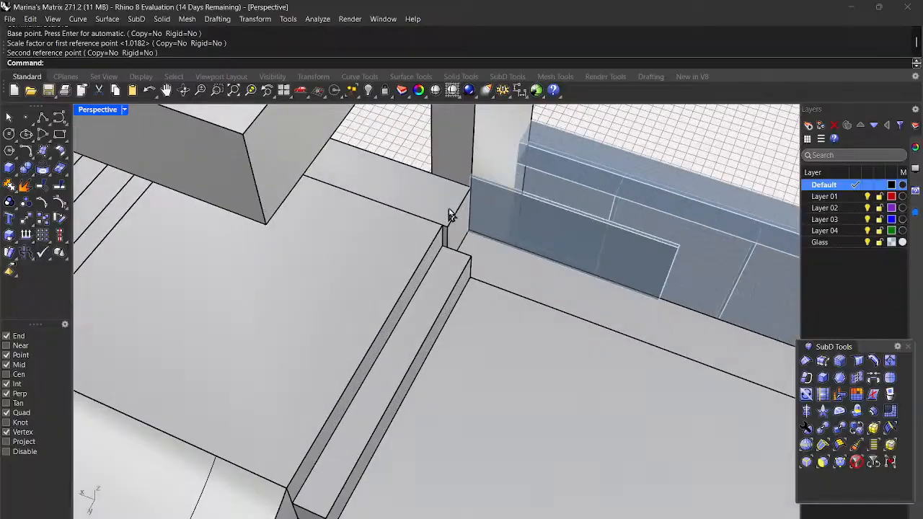
click(457, 221)
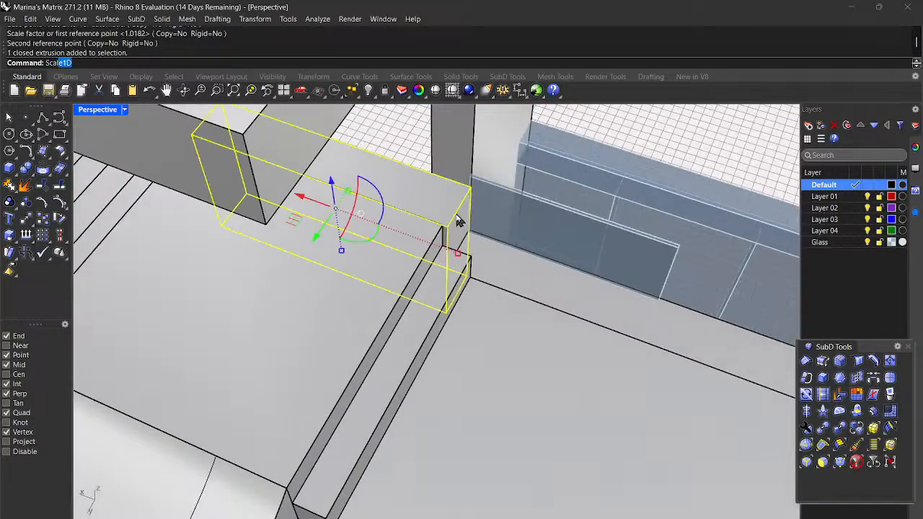
Step: Scale the selected box in one direction so it ends at the step corner
key(Return)
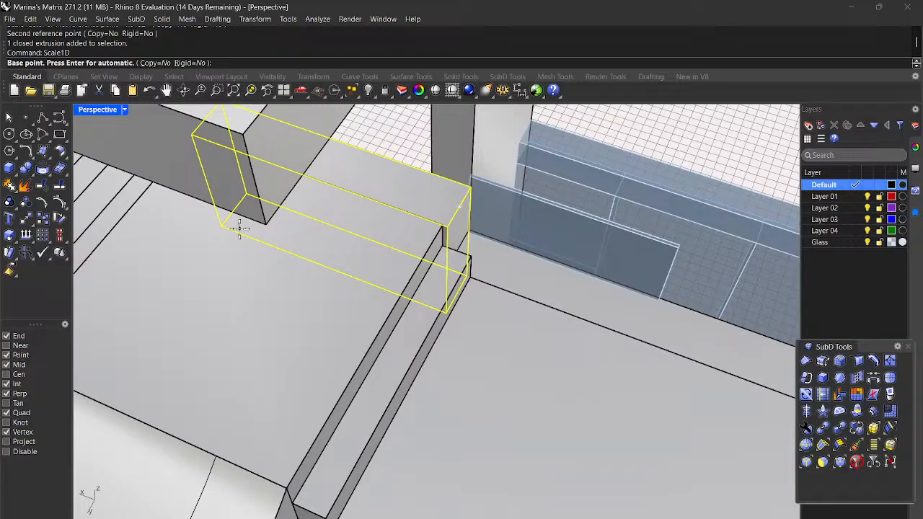
click(192, 134)
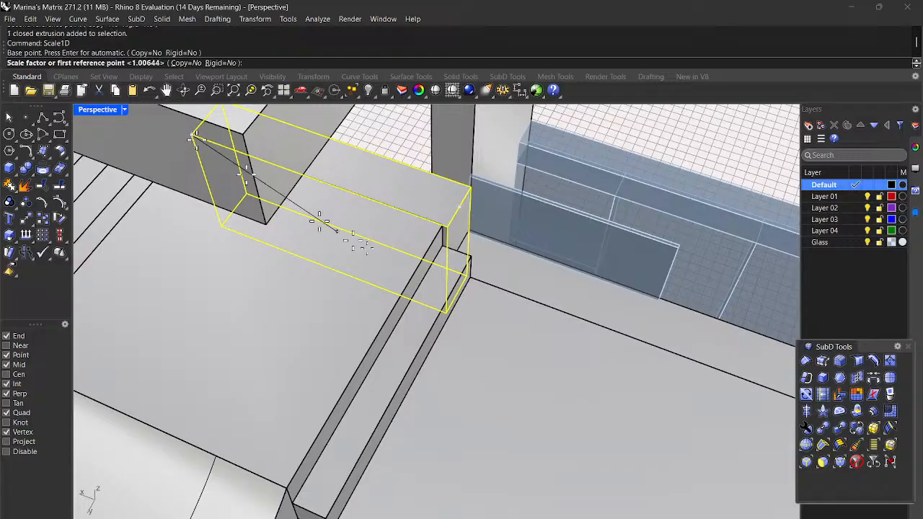
click(447, 242)
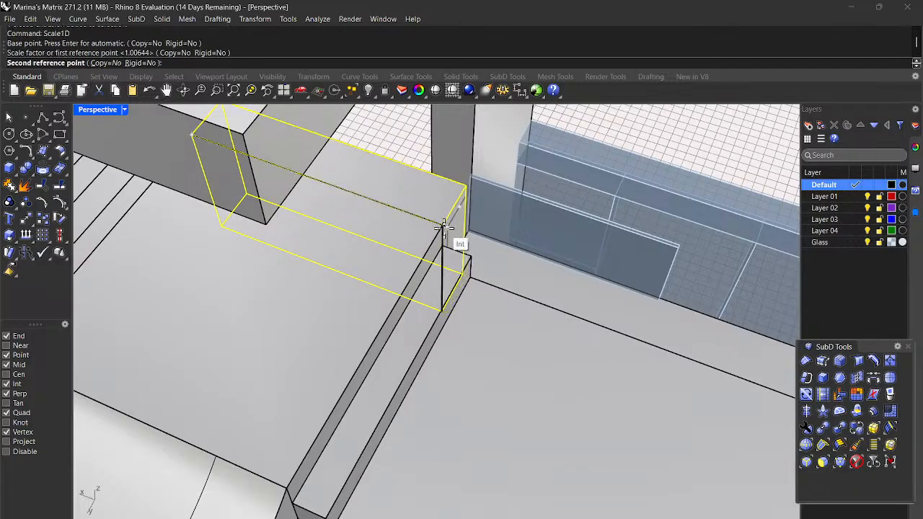
click(444, 235)
Step: Stretch the long thin rail box from its far end to reach the glass panel
click(535, 289)
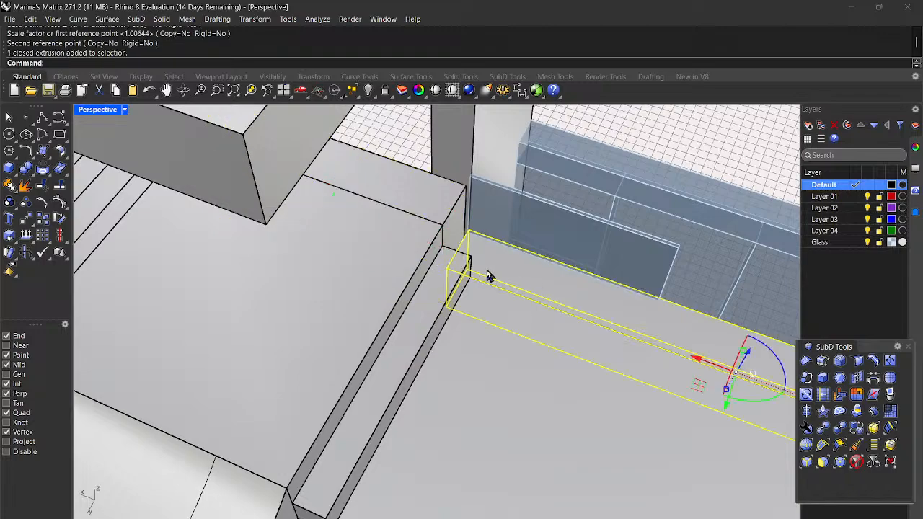
key(Return)
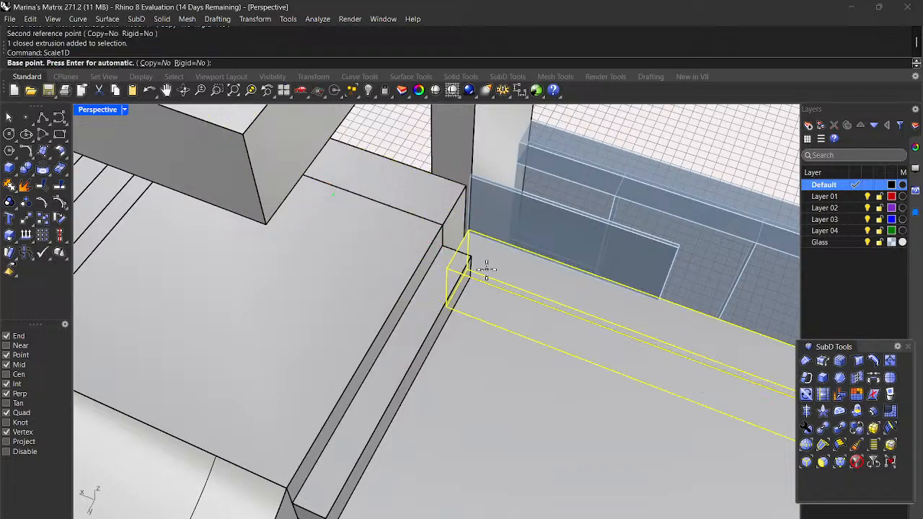
scroll(435, 249, down, 8)
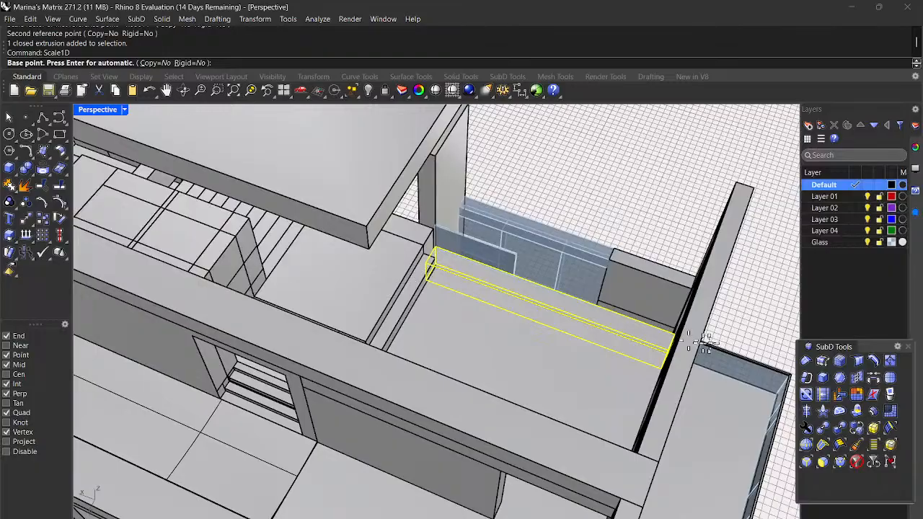
scroll(690, 343, up, 4)
scroll(659, 334, up, 2)
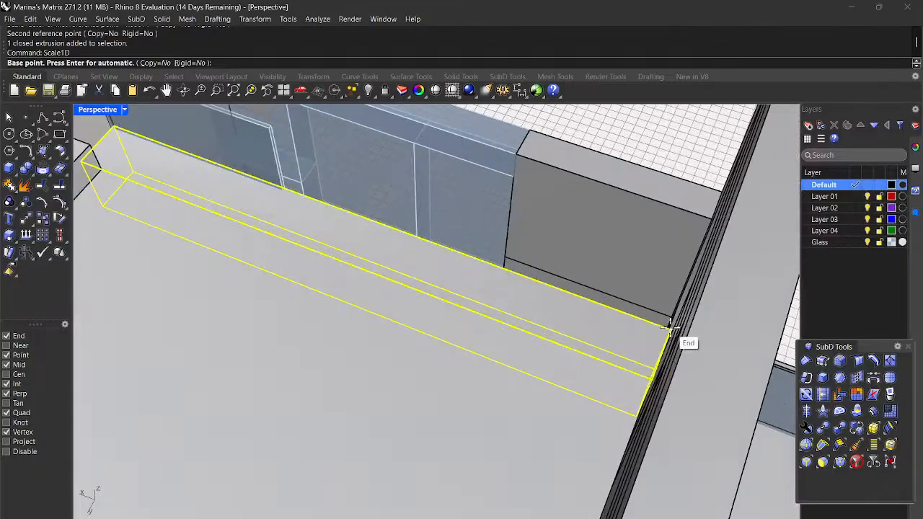
click(670, 331)
scroll(671, 332, down, 3)
scroll(371, 225, up, 3)
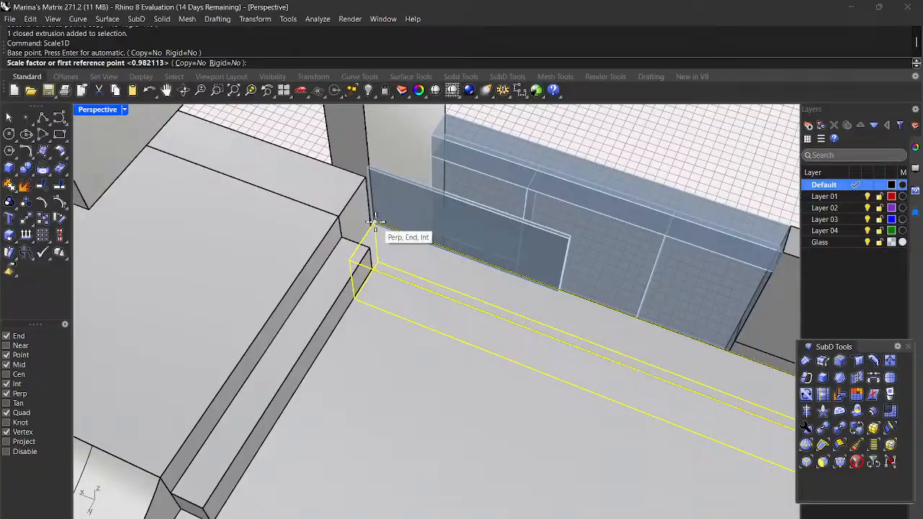
click(374, 222)
click(372, 223)
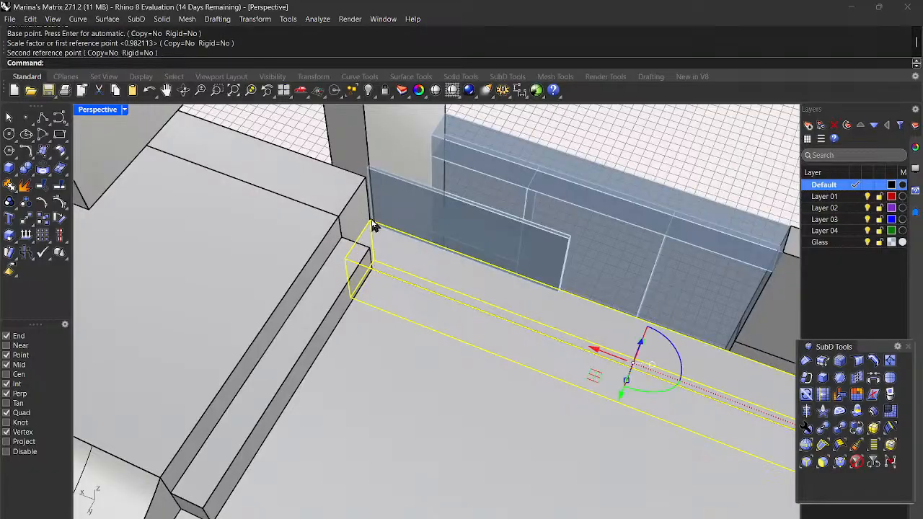
click(392, 141)
right_click(390, 137)
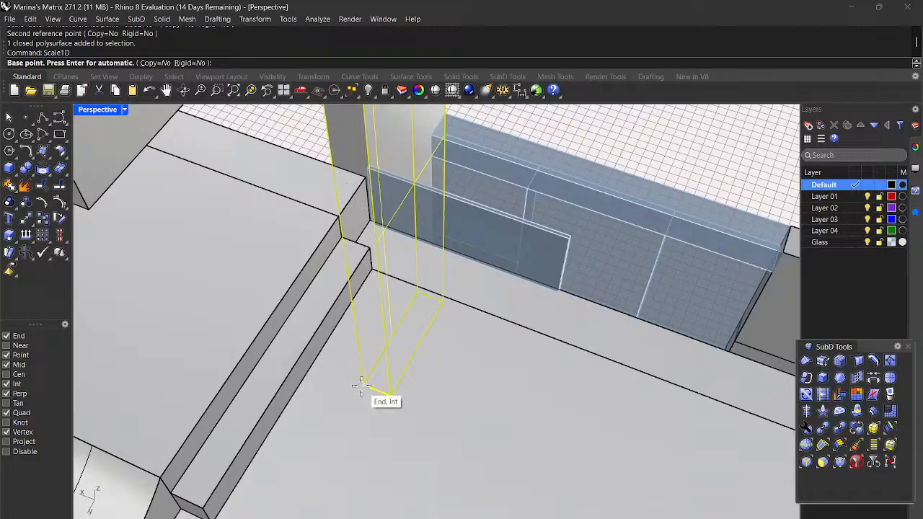
Step: Resize the tall vertical box in one direction down to the midpoint
click(361, 386)
click(388, 393)
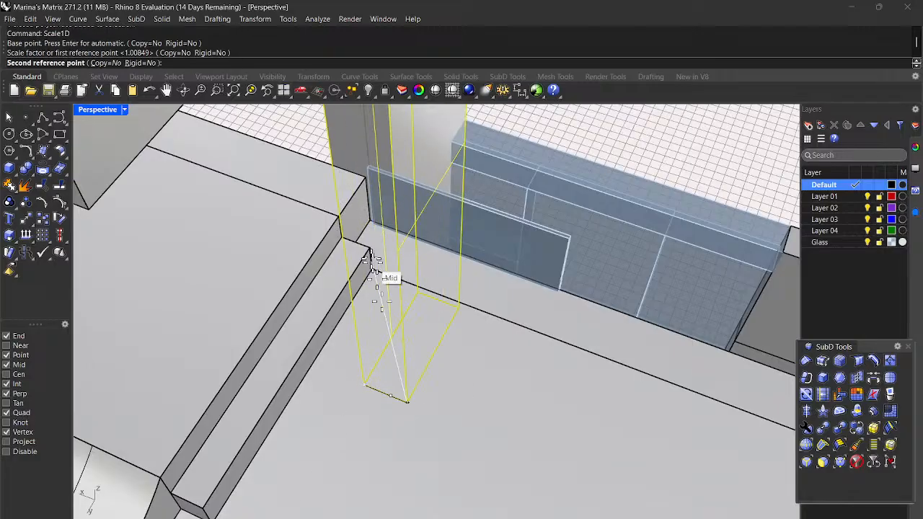
click(367, 216)
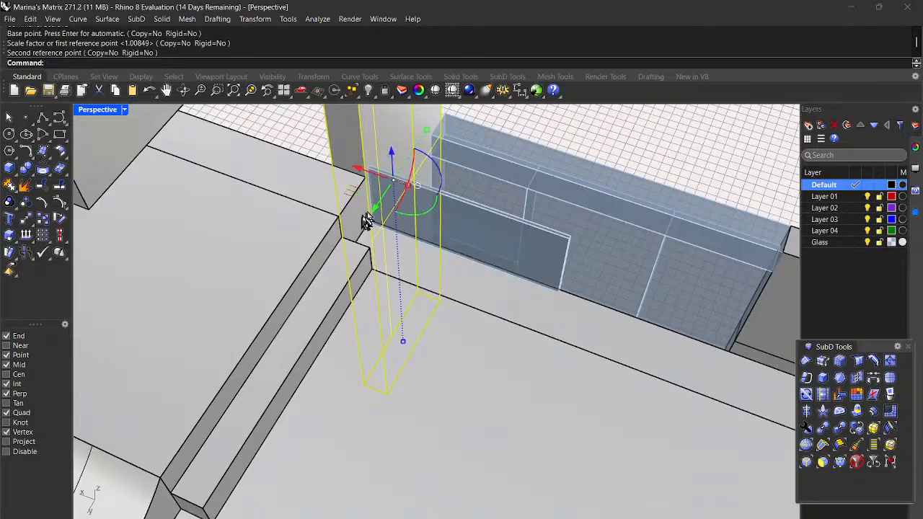
Step: Move the glass railing panel from its corner to the balcony sill corner
click(472, 236)
scroll(379, 216, up, 4)
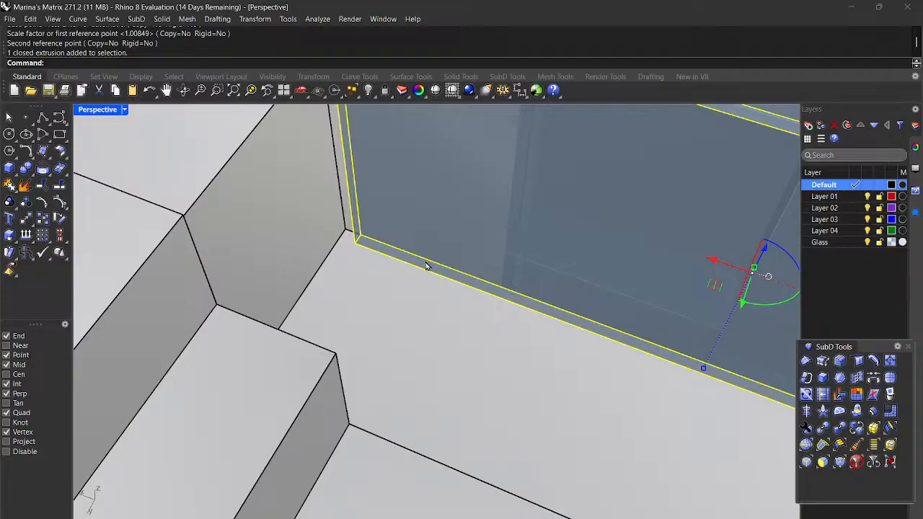
text(Move)
key(Return)
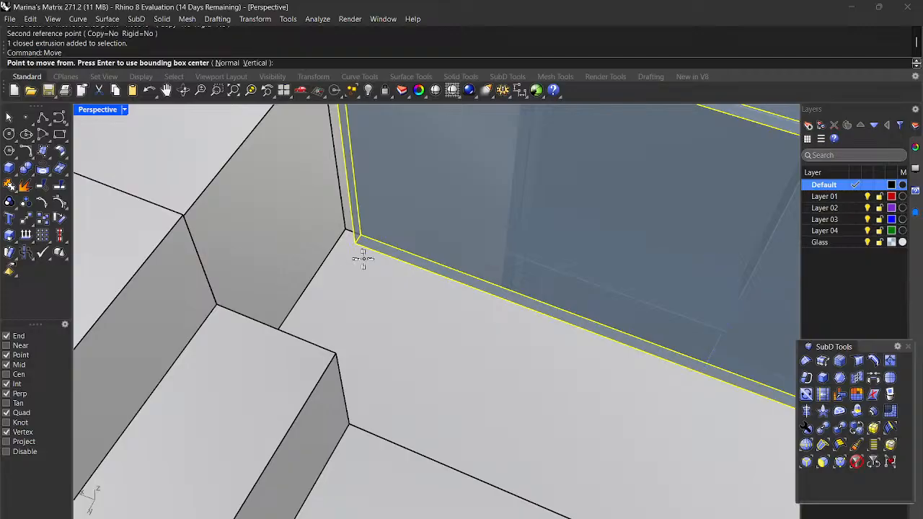
click(356, 237)
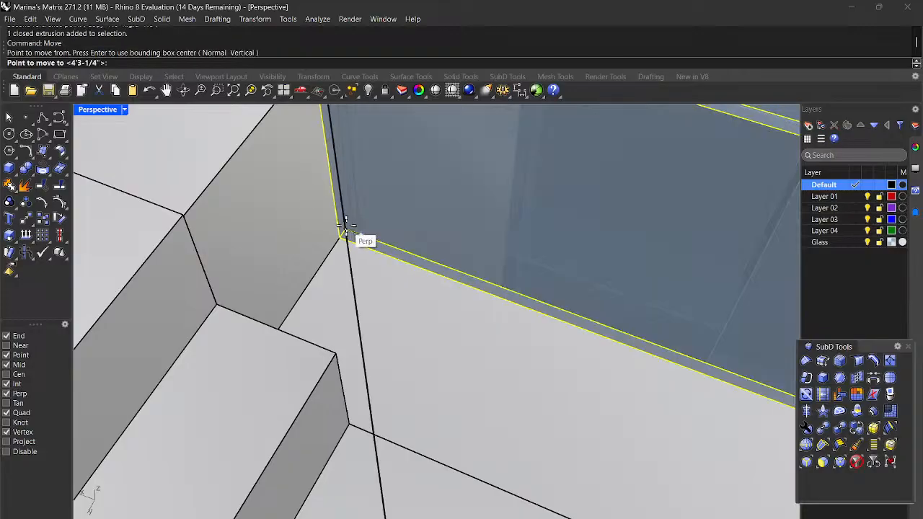
click(345, 227)
scroll(346, 238, down, 5)
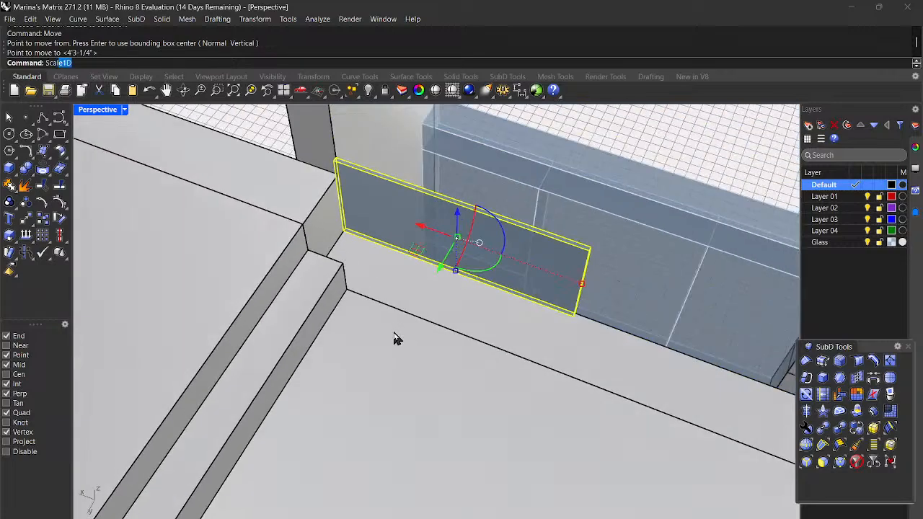
Step: Stretch the glass panel lengthwise from the sill corner to the sill's far end
key(Return)
scroll(368, 245, up, 4)
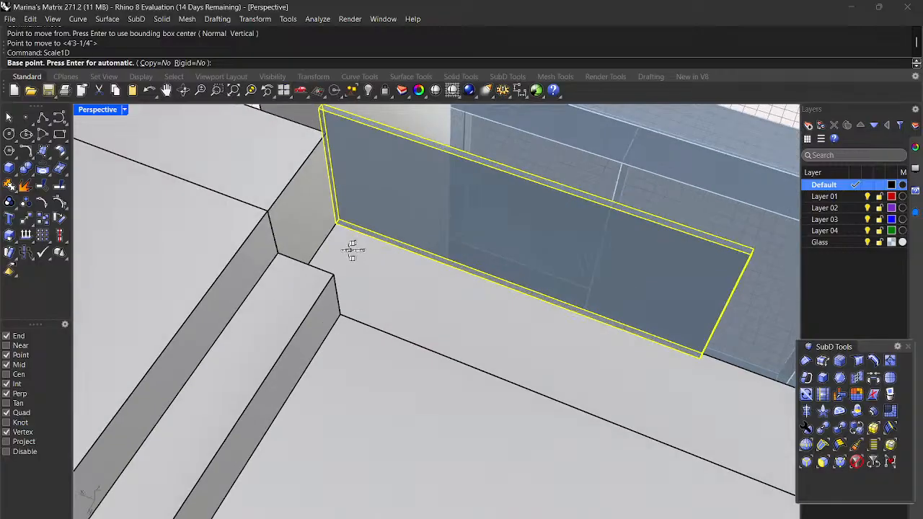
click(335, 213)
scroll(345, 235, down, 3)
scroll(555, 319, up, 3)
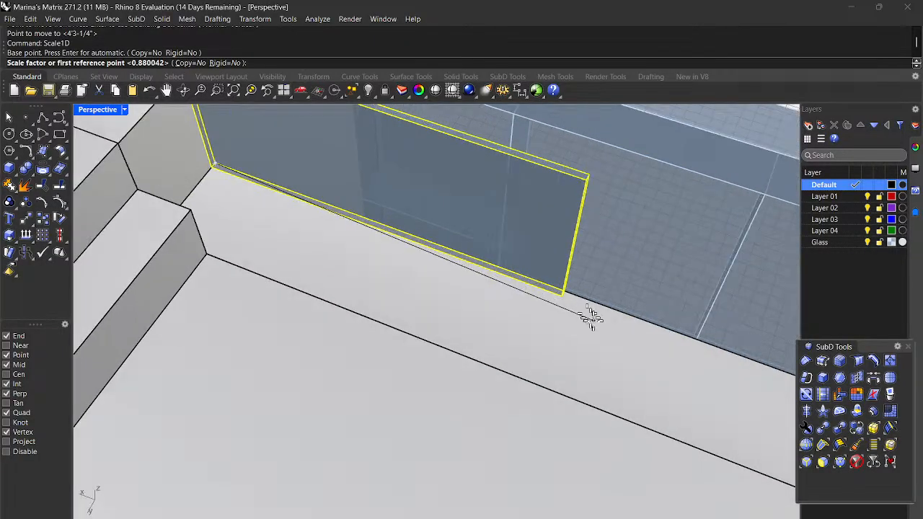
scroll(587, 317, up, 2)
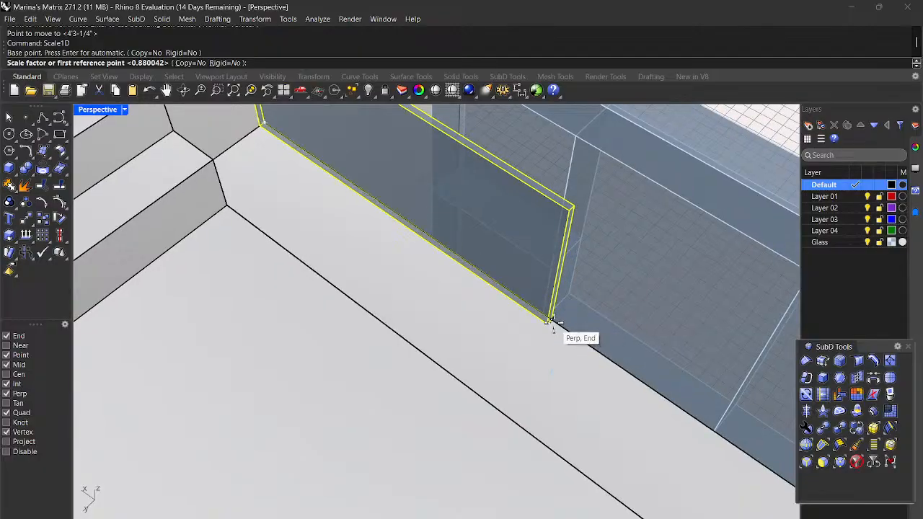
click(550, 321)
scroll(557, 321, down, 5)
scroll(689, 436, up, 4)
right_drag(680, 437, 741, 442)
scroll(770, 307, up, 2)
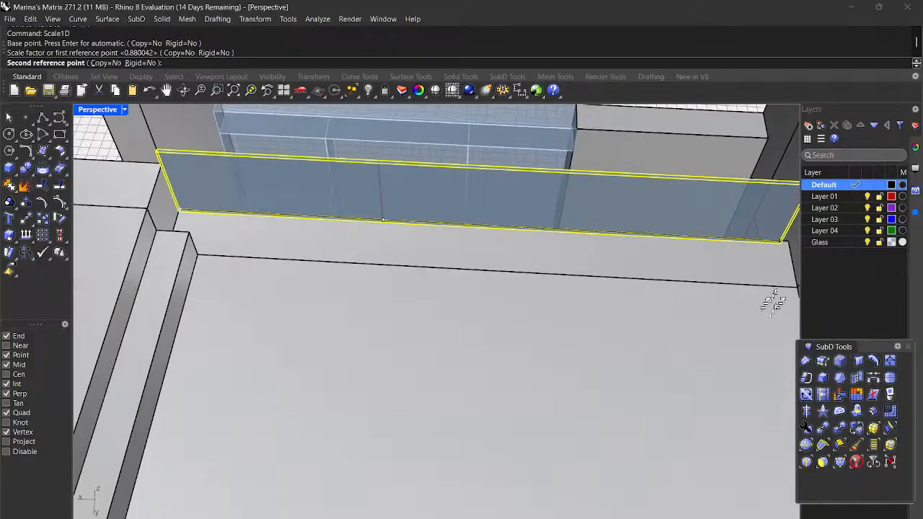
scroll(771, 307, up, 2)
scroll(562, 316, down, 6)
scroll(685, 314, up, 3)
scroll(607, 303, up, 4)
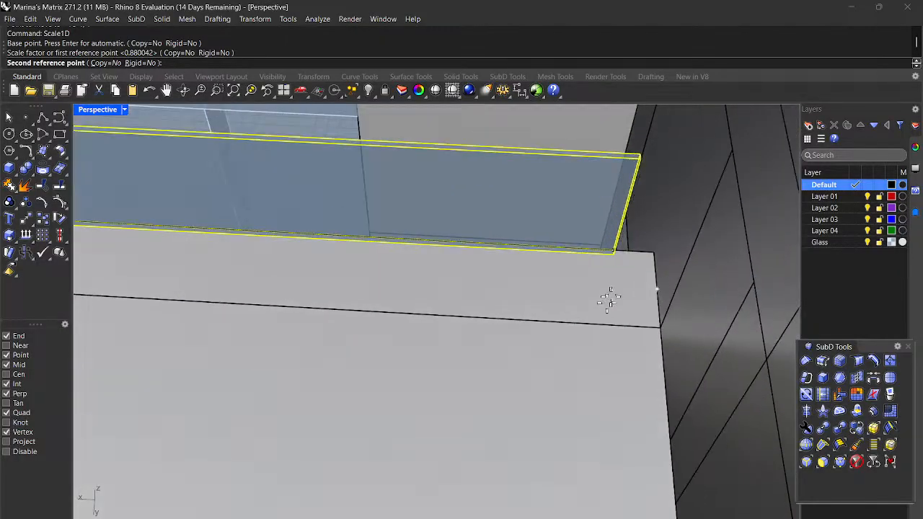
click(653, 245)
scroll(607, 259, down, 8)
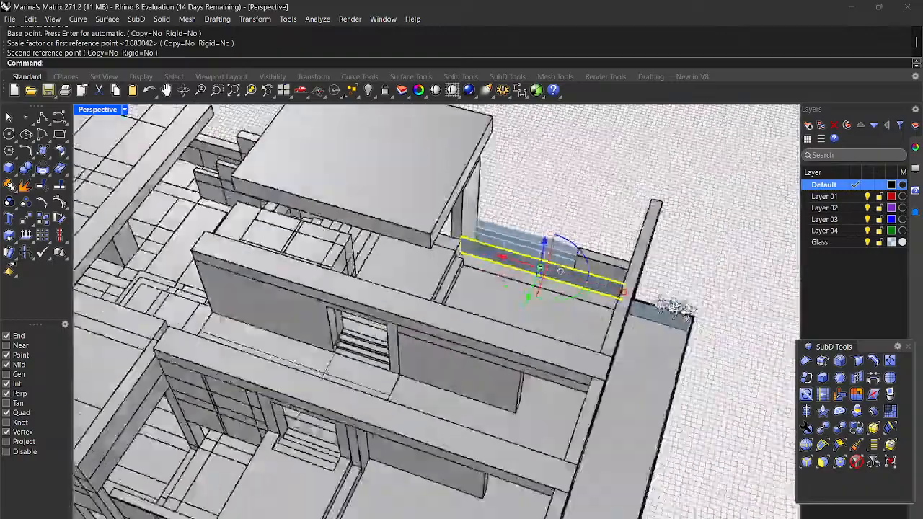
right_drag(681, 308, 531, 267)
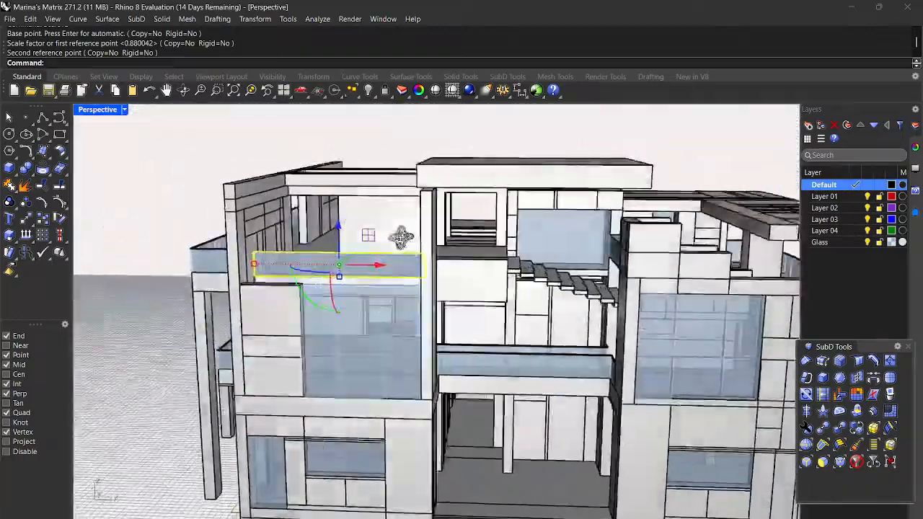
right_drag(402, 238, 412, 295)
Step: Deselect the glass panel and orbit to a zoomed top-down view of the balcony railings
click(139, 280)
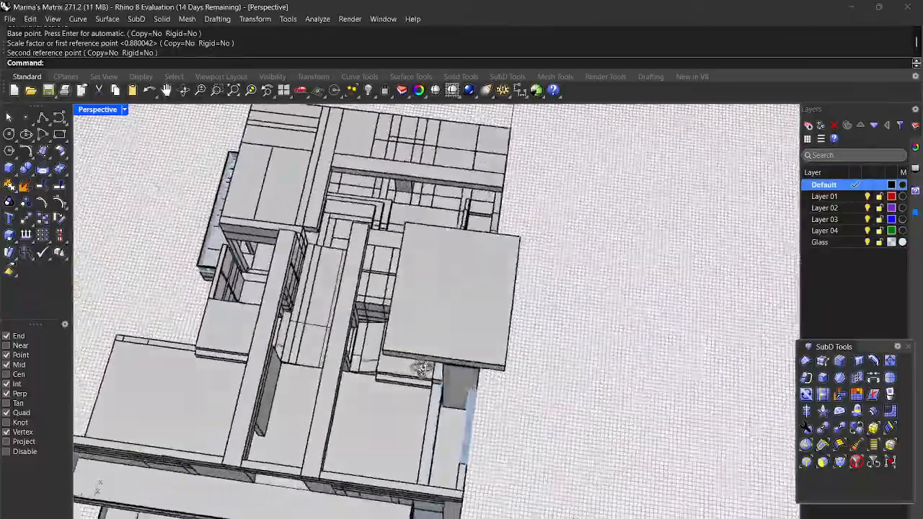
right_drag(423, 369, 429, 361)
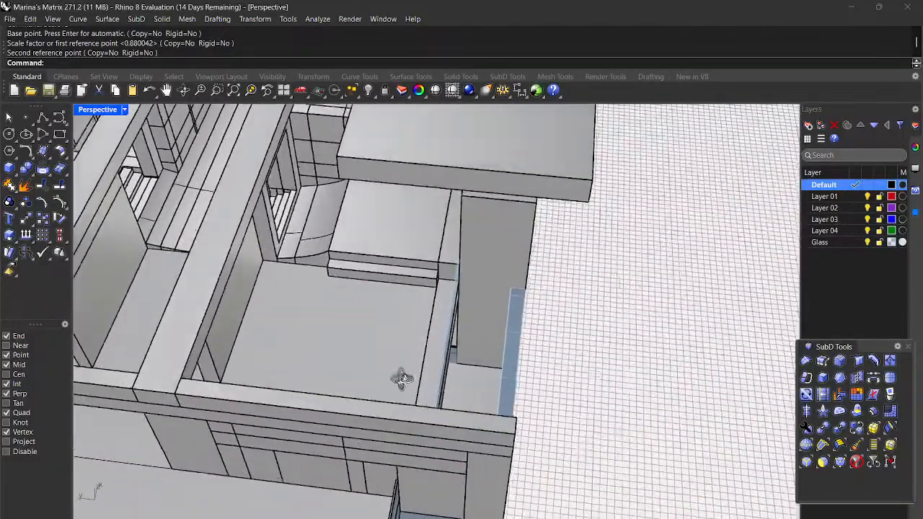
right_drag(402, 379, 434, 336)
right_drag(492, 350, 345, 392)
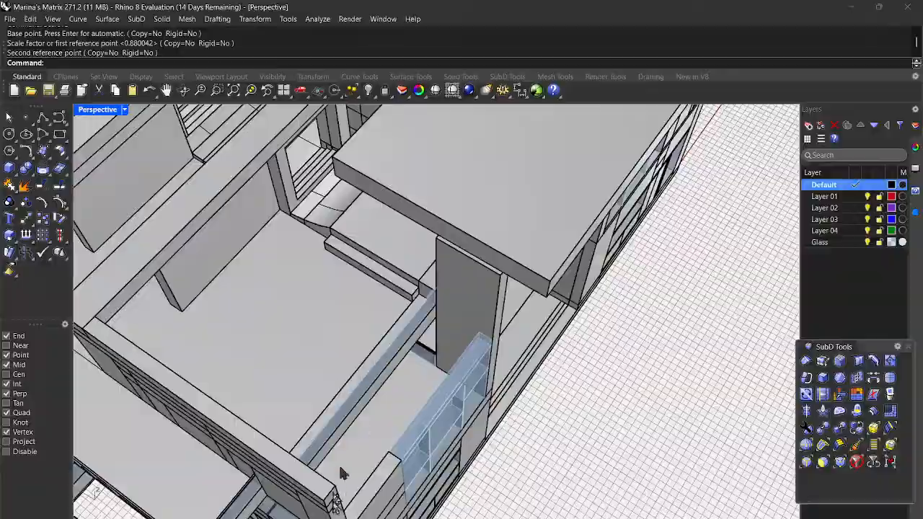
right_drag(396, 466, 412, 423)
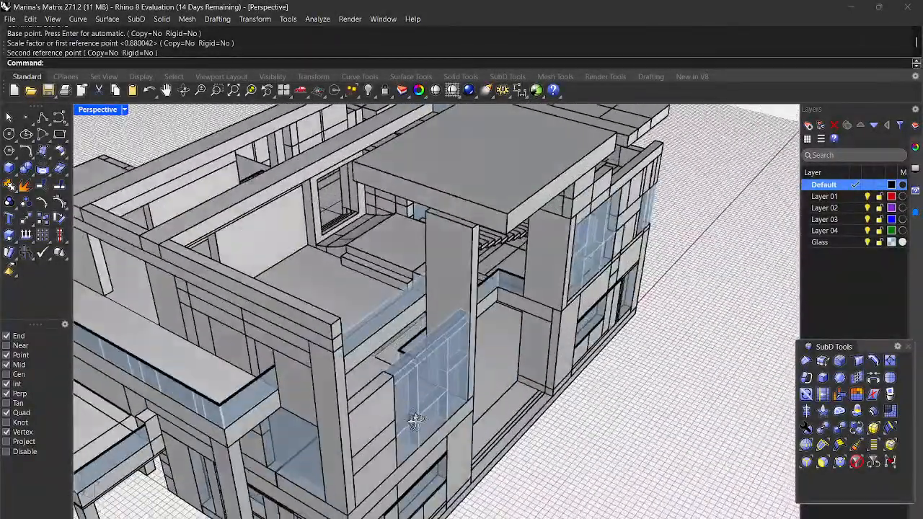
scroll(230, 412, up, 5)
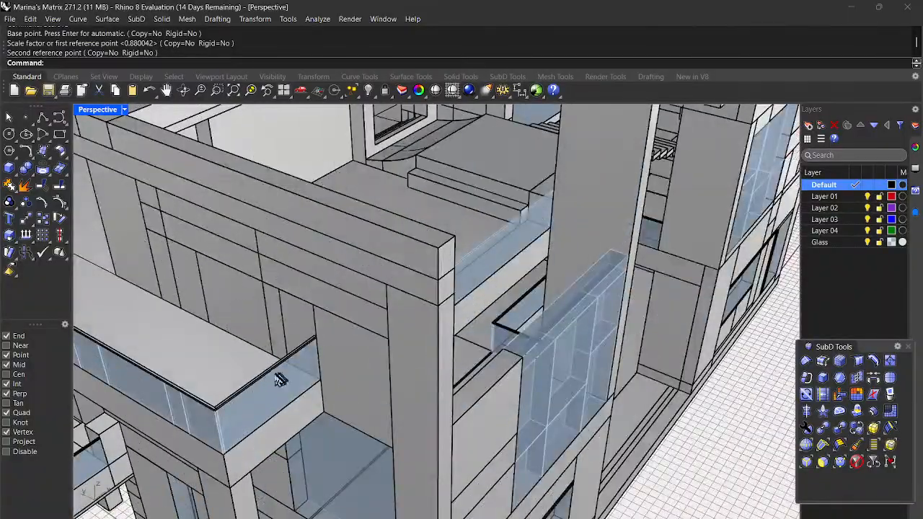
scroll(216, 399, up, 3)
Step: Copy the glass railing's top rail from its end onto another glass railing
click(254, 417)
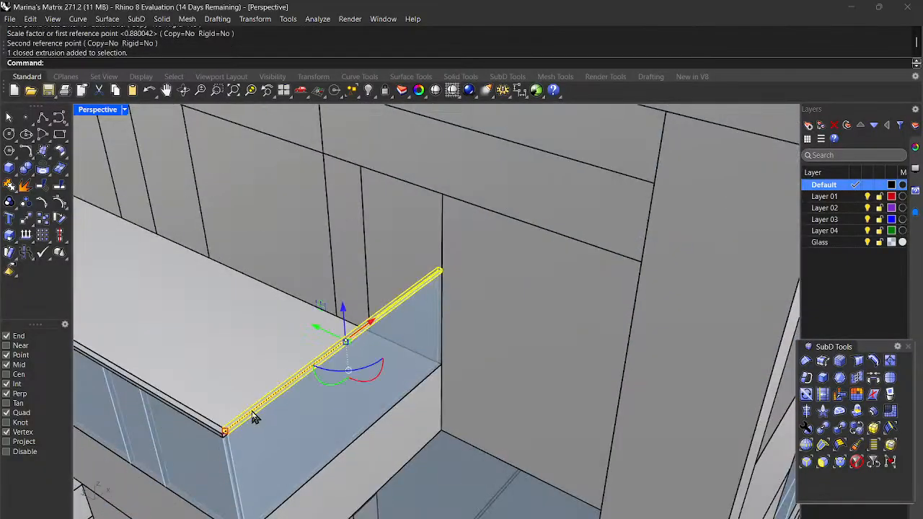
text(Copy)
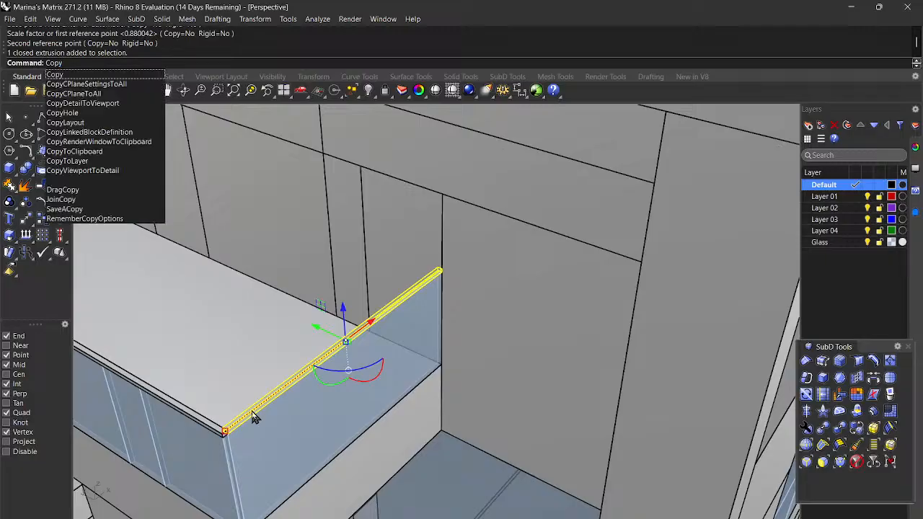
key(Return)
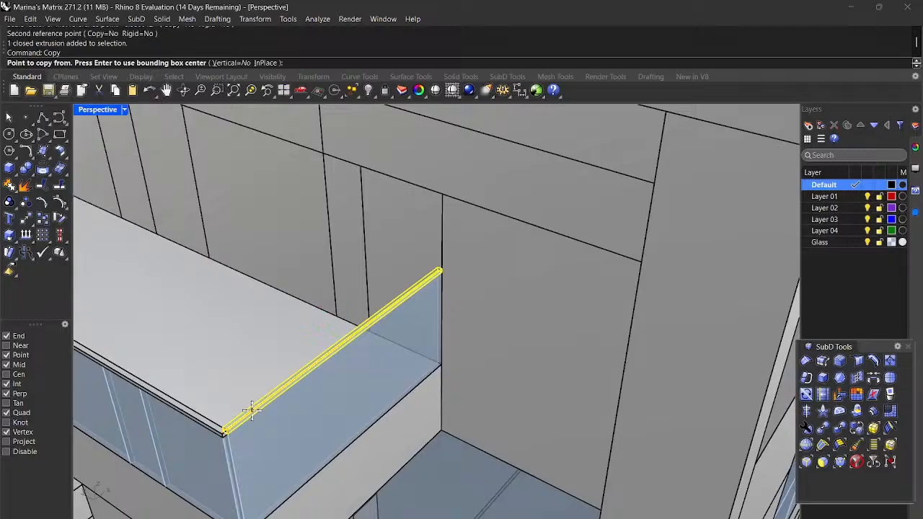
scroll(252, 410, down, 5)
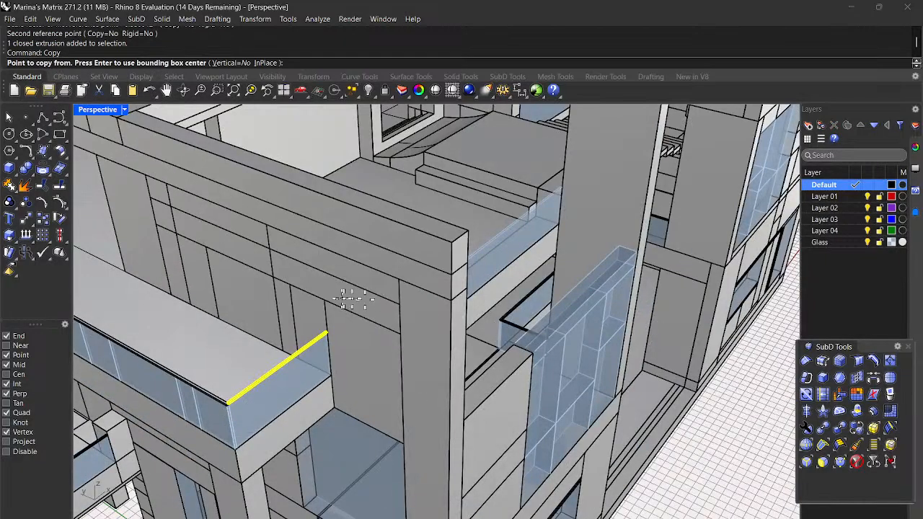
scroll(315, 358, up, 5)
scroll(313, 379, up, 4)
scroll(309, 382, down, 2)
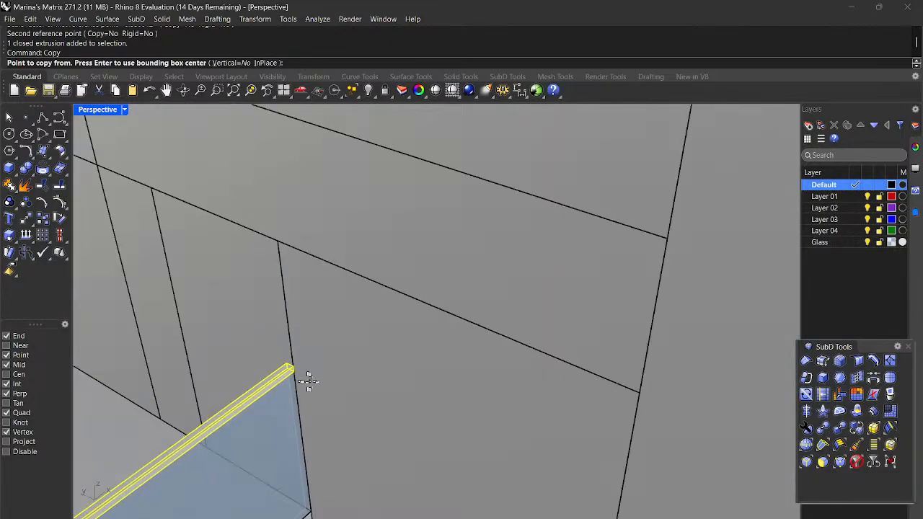
scroll(296, 381, up, 2)
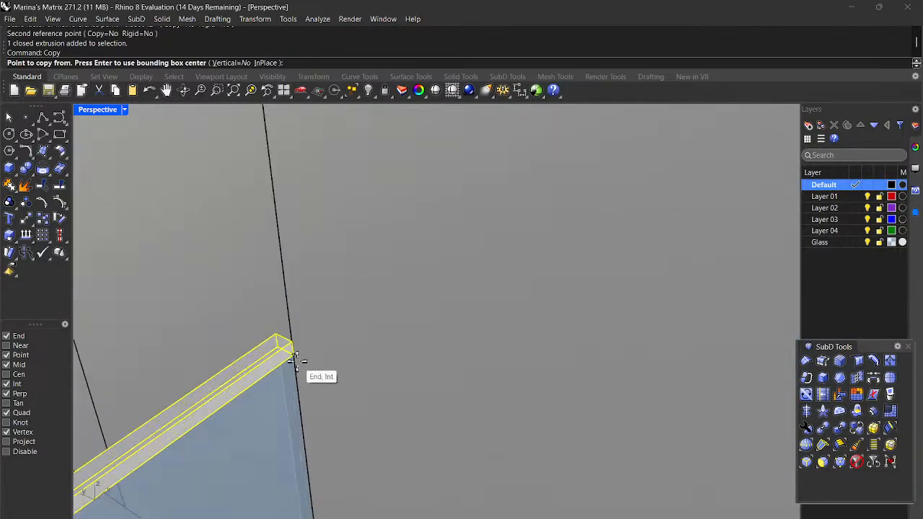
click(289, 352)
scroll(295, 355, down, 2)
scroll(295, 357, down, 3)
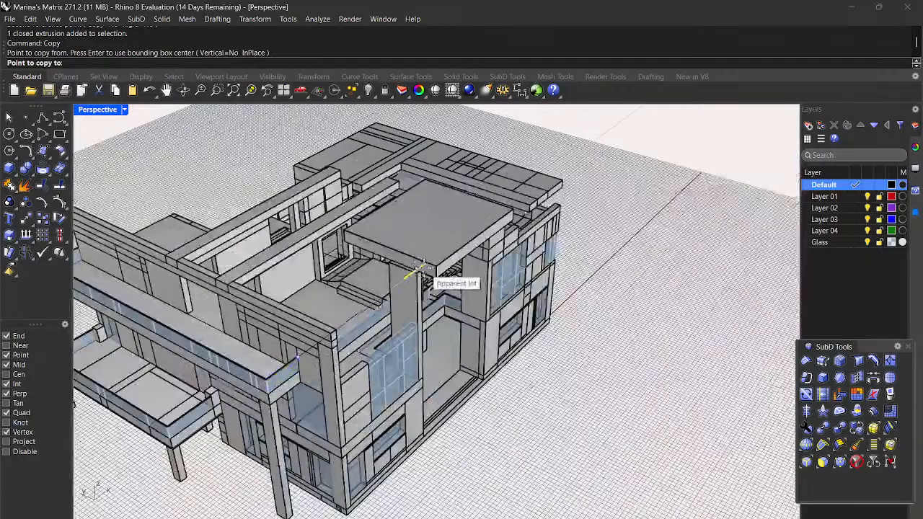
scroll(360, 312, up, 5)
scroll(384, 318, up, 3)
scroll(418, 385, up, 3)
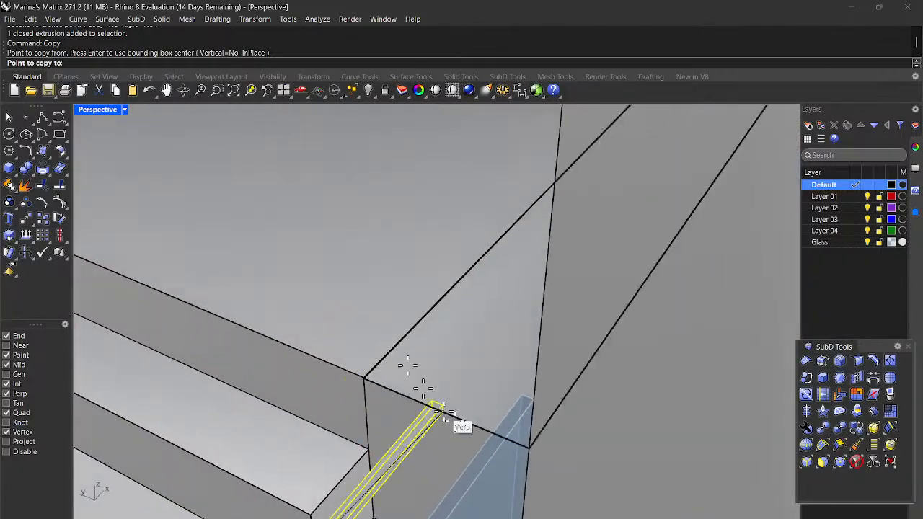
click(531, 396)
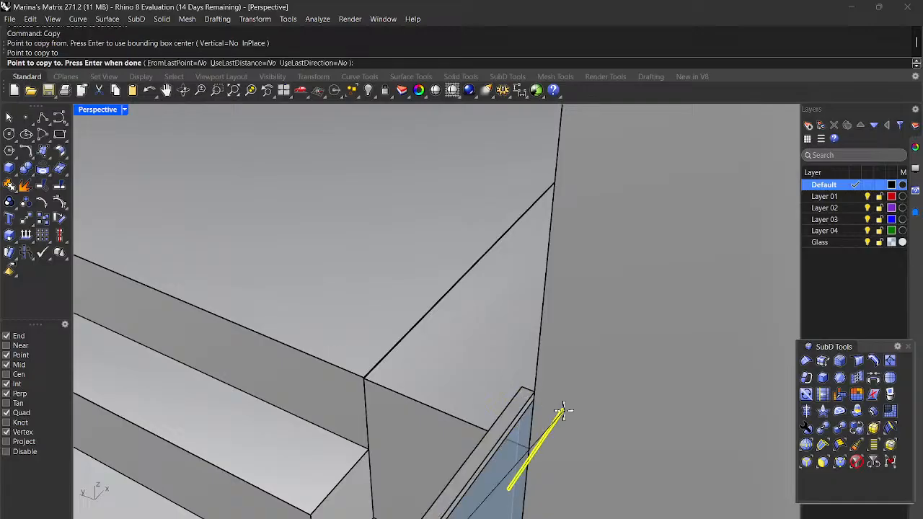
scroll(560, 408, down, 5)
key(Return)
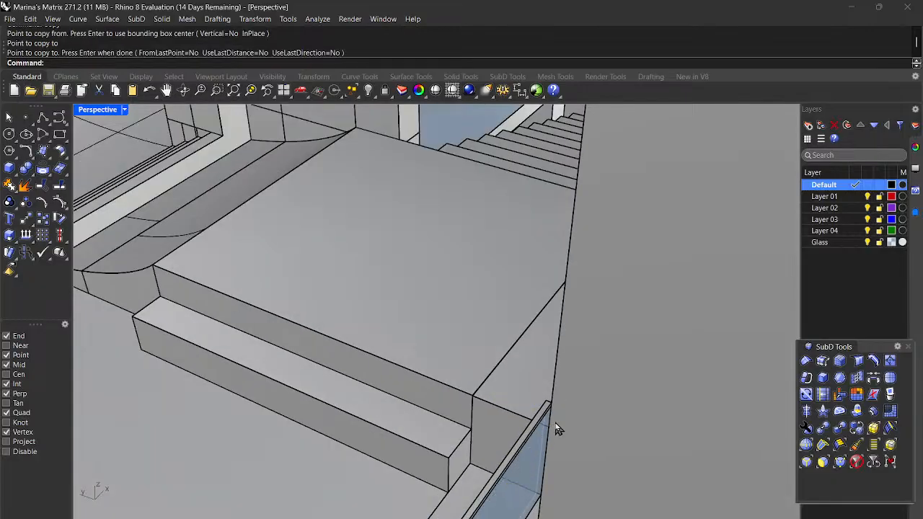
Step: Orbit around the balcony steps and select the copied top rail
right_drag(533, 440, 528, 417)
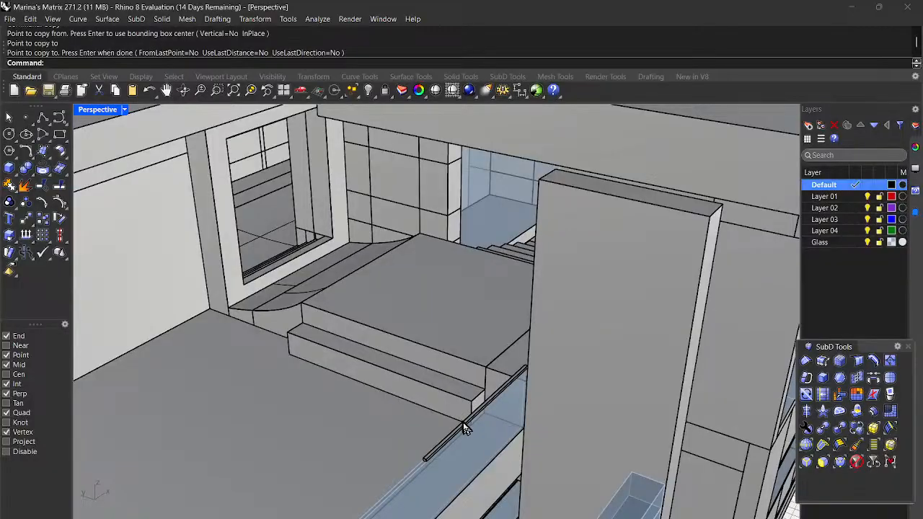
scroll(457, 421, up, 2)
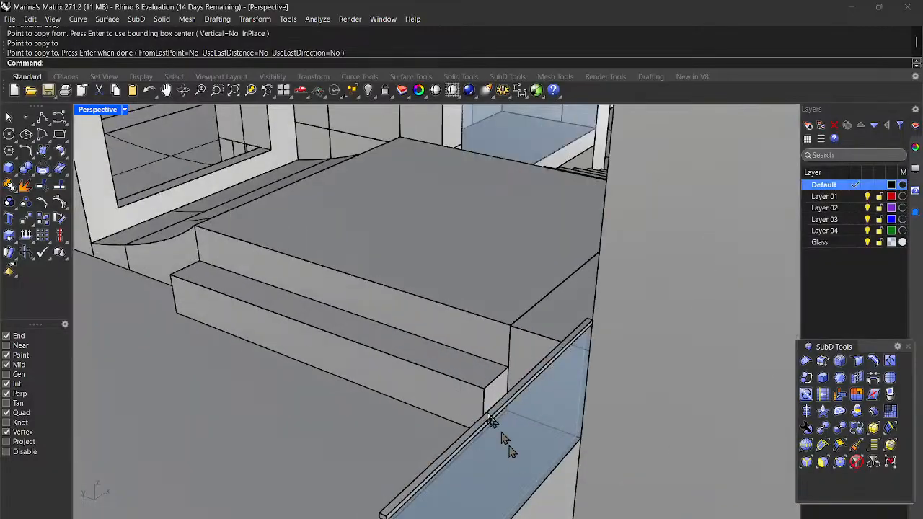
click(484, 433)
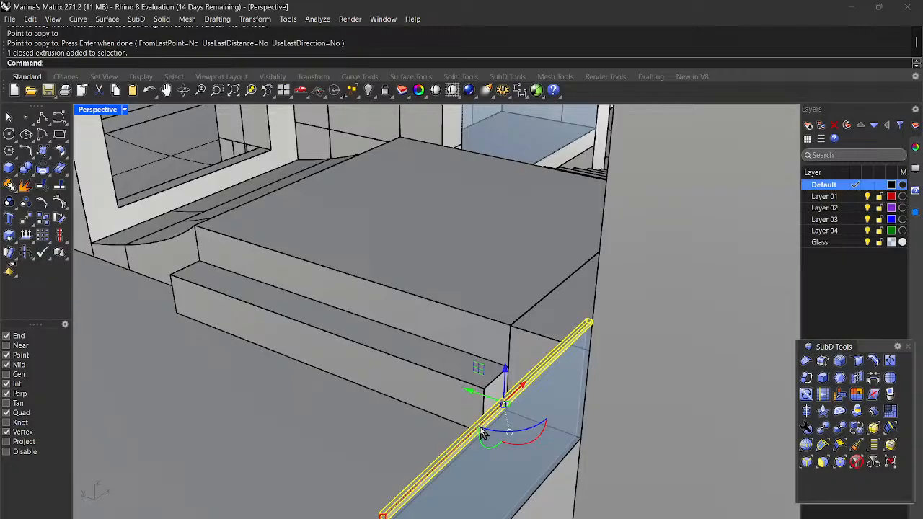
Step: Start a one-direction scale on the copied rail, using its far top corner as base point
key(Return)
scroll(501, 405, down, 3)
right_drag(500, 405, 556, 358)
scroll(556, 359, up, 5)
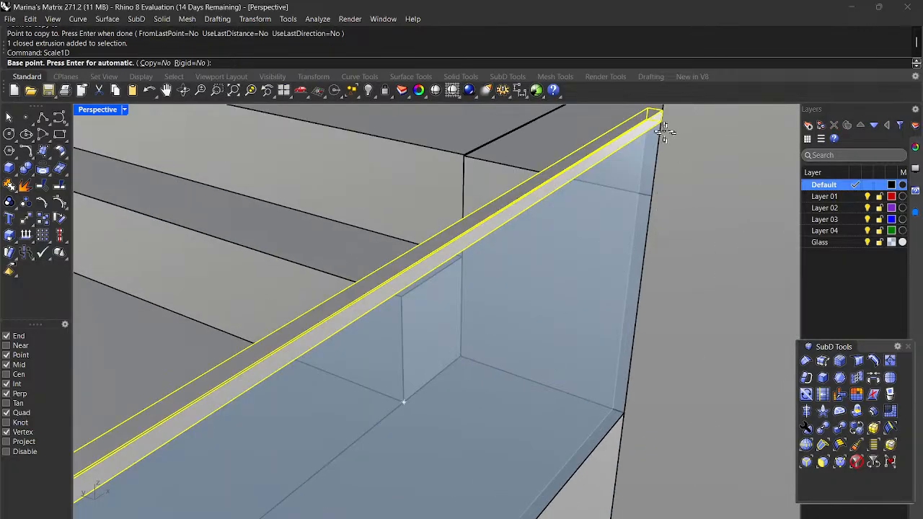
click(663, 125)
scroll(663, 125, down, 3)
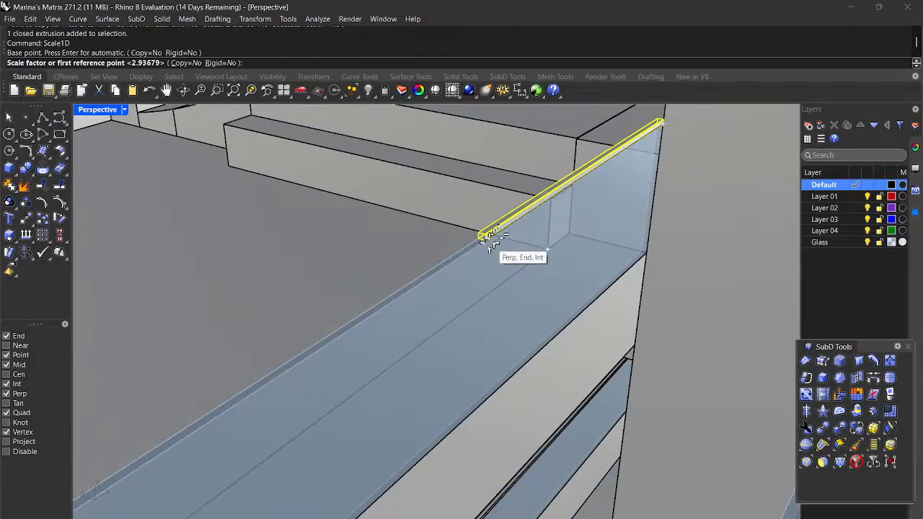
scroll(484, 234, up, 3)
scroll(486, 245, up, 2)
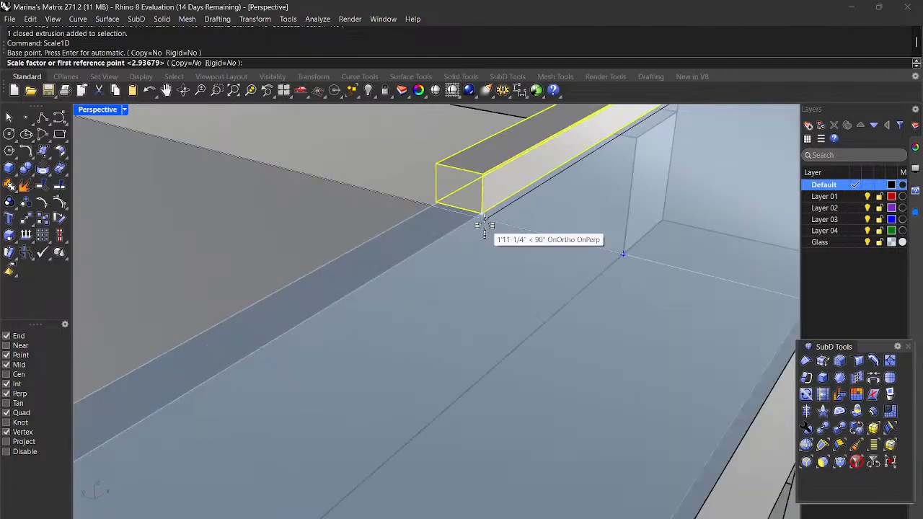
Step: Stretch the rail from its near end out to the glass railing's far end
click(480, 211)
scroll(479, 216, down, 5)
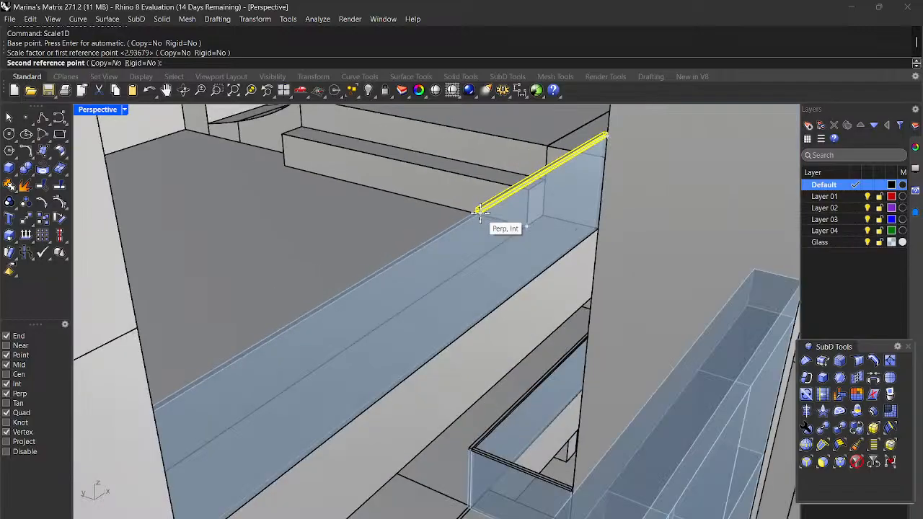
scroll(475, 230, up, 3)
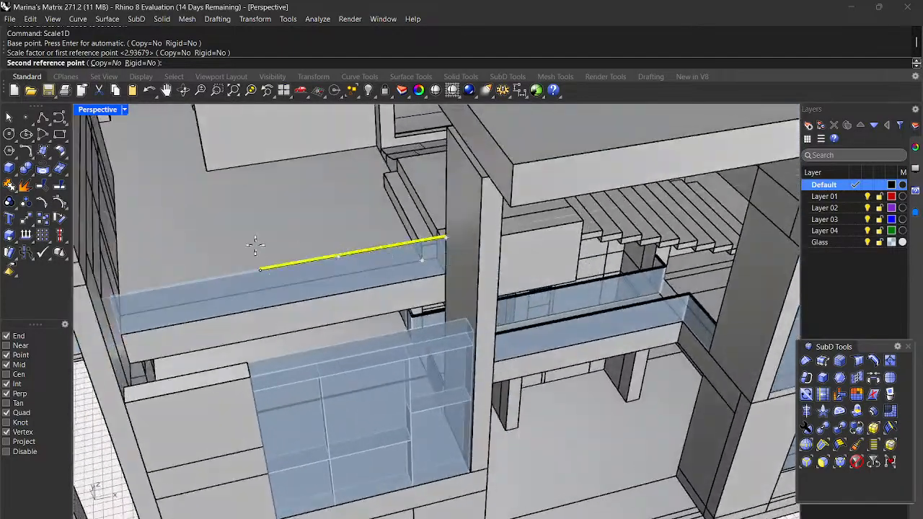
scroll(103, 281, up, 3)
scroll(120, 310, up, 3)
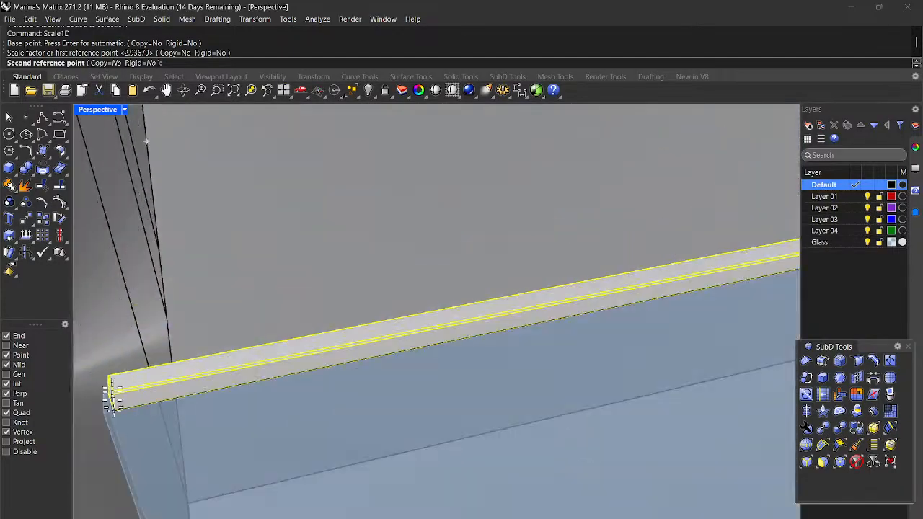
click(112, 424)
scroll(110, 421, down, 6)
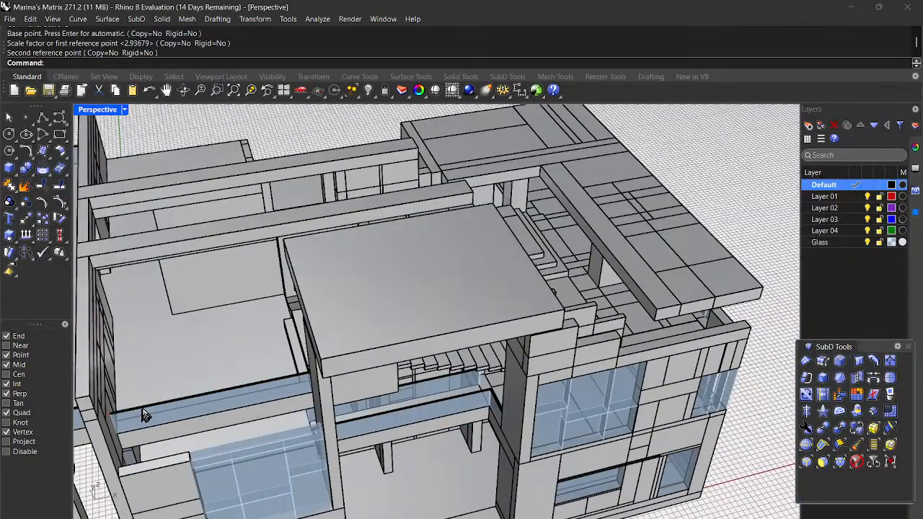
Step: Orbit around the house to inspect its right side, left-front face and roof
scroll(146, 415, down, 5)
right_drag(198, 427, 214, 363)
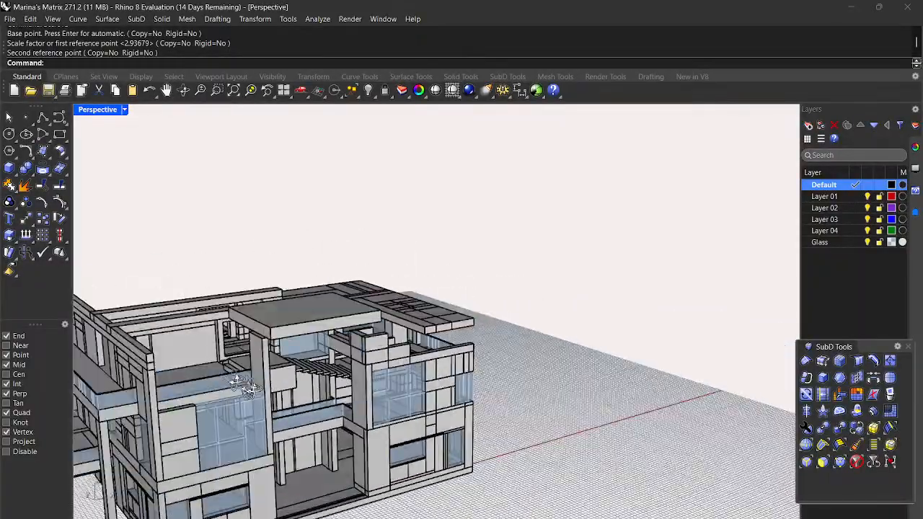
right_drag(292, 392, 260, 360)
mouse_move(234, 390)
right_down()
mouse_move(264, 420)
mouse_move(248, 393)
right_up()
right_drag(320, 382, 332, 405)
right_drag(206, 285, 245, 297)
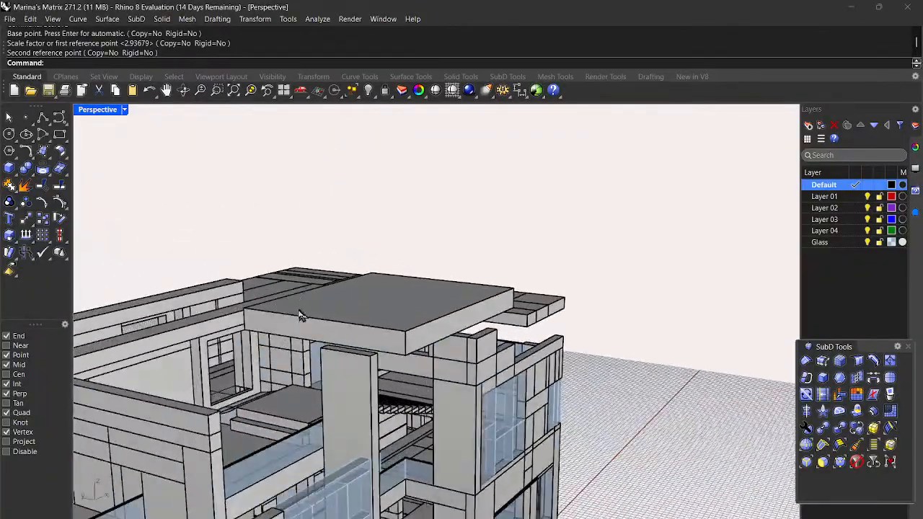
Step: Select the upper-storey column and the top slab, then clear the selection
click(340, 395)
right_drag(341, 396, 334, 383)
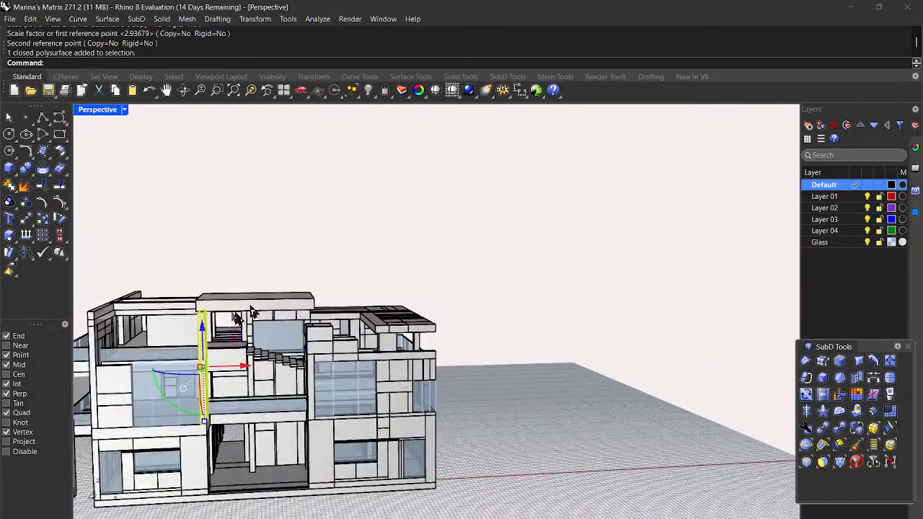
scroll(233, 315, up, 4)
right_drag(234, 315, 816, 326)
scroll(432, 297, up, 6)
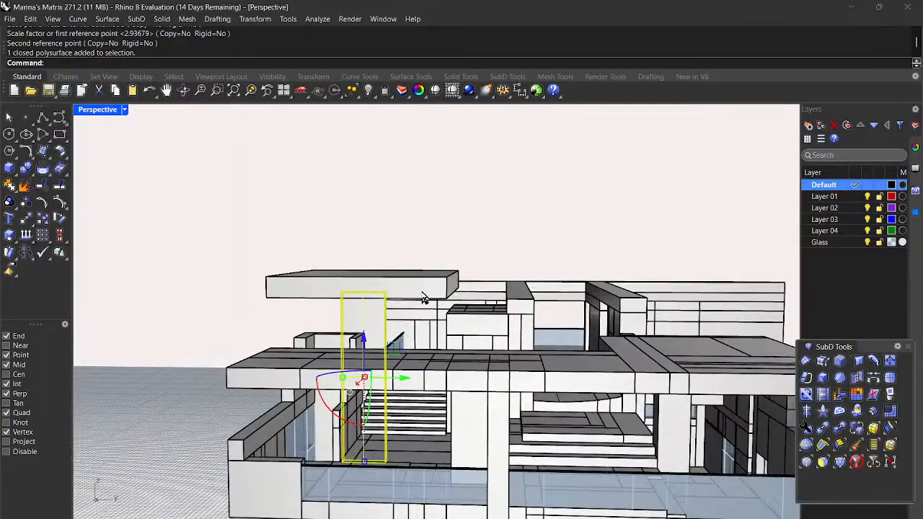
click(441, 297)
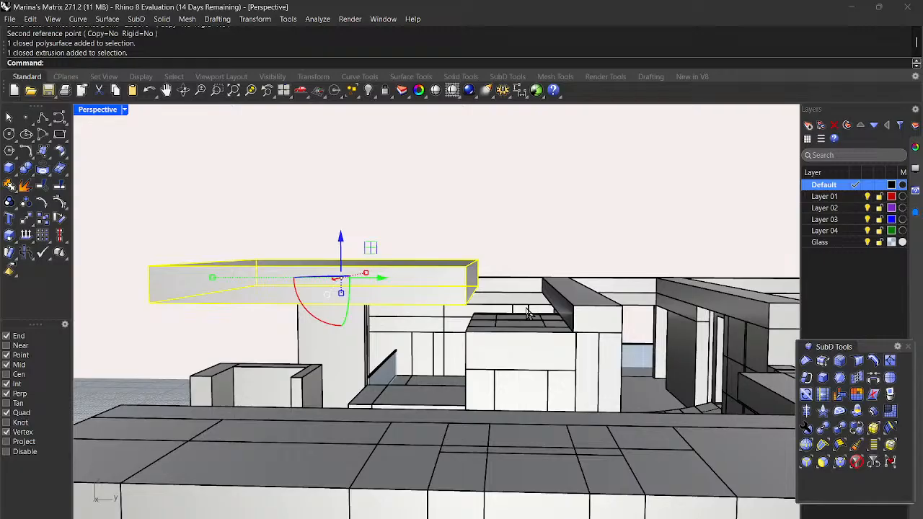
key(Escape)
Step: Draw a polyline from the upper-storey corner to the edge's midpoint
click(43, 115)
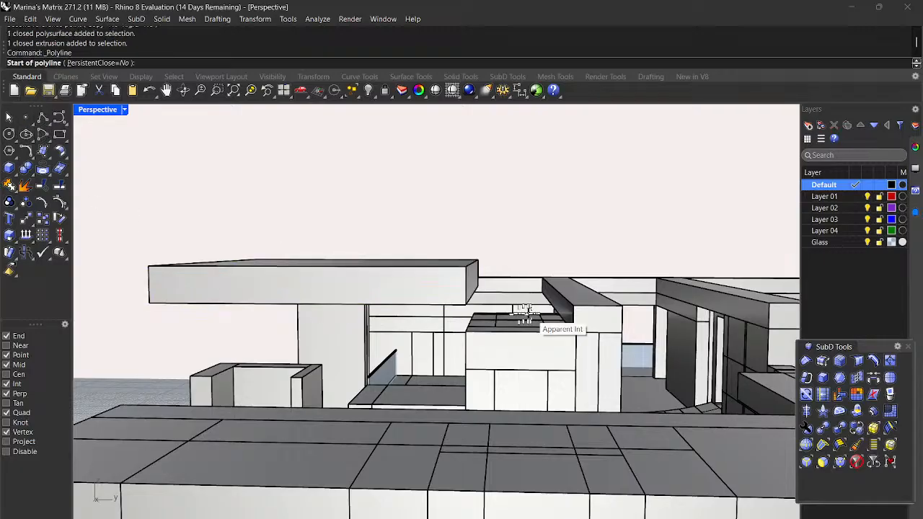
scroll(577, 328, up, 1)
click(573, 336)
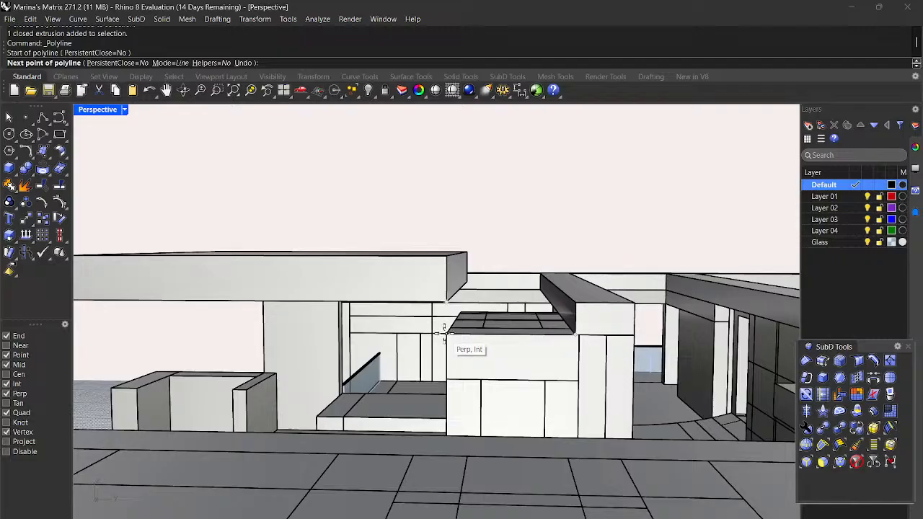
scroll(442, 333, up, 2)
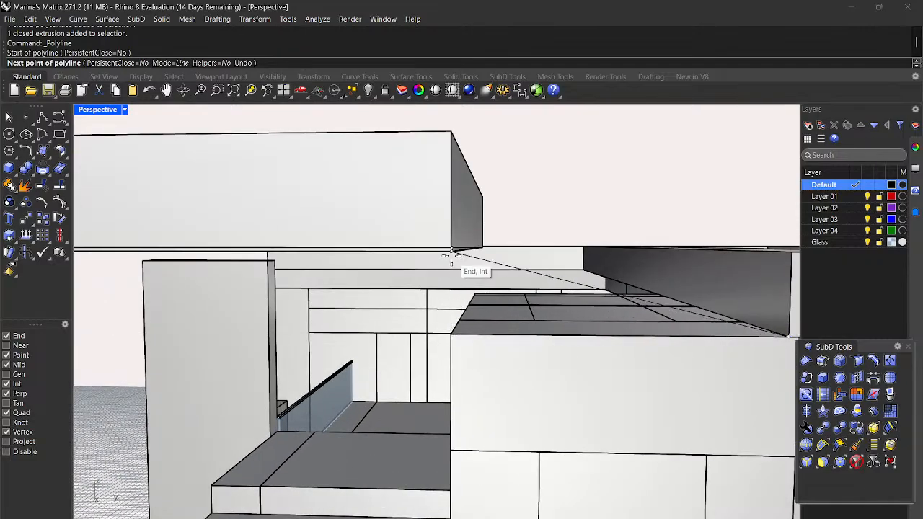
click(411, 334)
right_drag(456, 301, 497, 310)
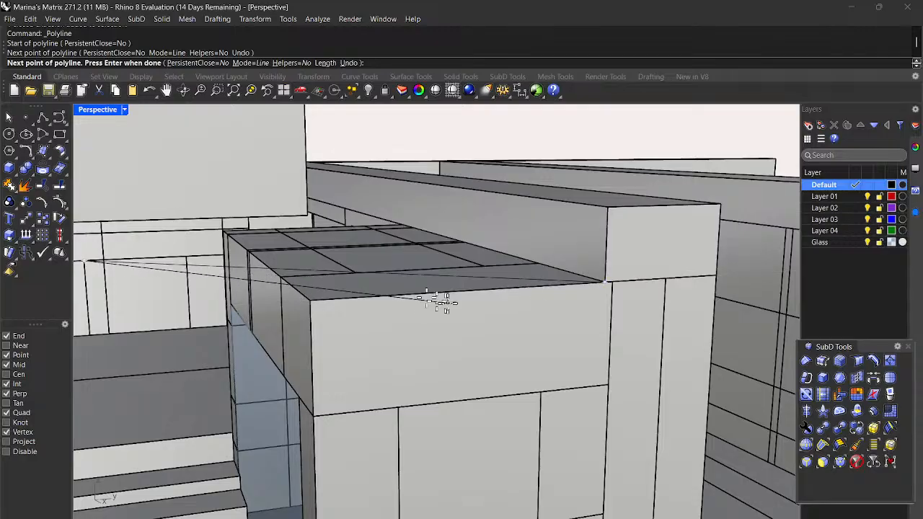
key(Escape)
Step: Start a second polyline at the overhanging upper slab's lower end corner
mouse_move(311, 298)
right_down()
mouse_move(319, 305)
mouse_move(312, 290)
mouse_move(303, 292)
mouse_move(319, 293)
mouse_move(308, 295)
right_up()
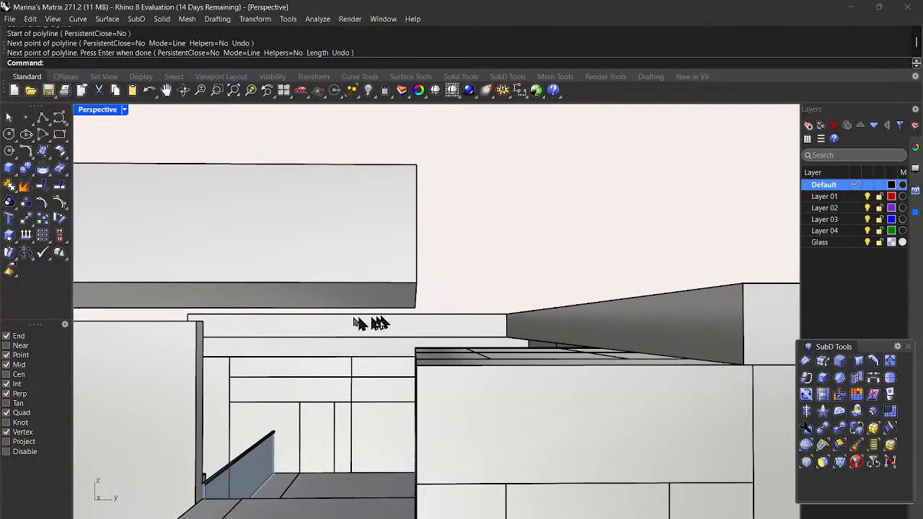
click(45, 119)
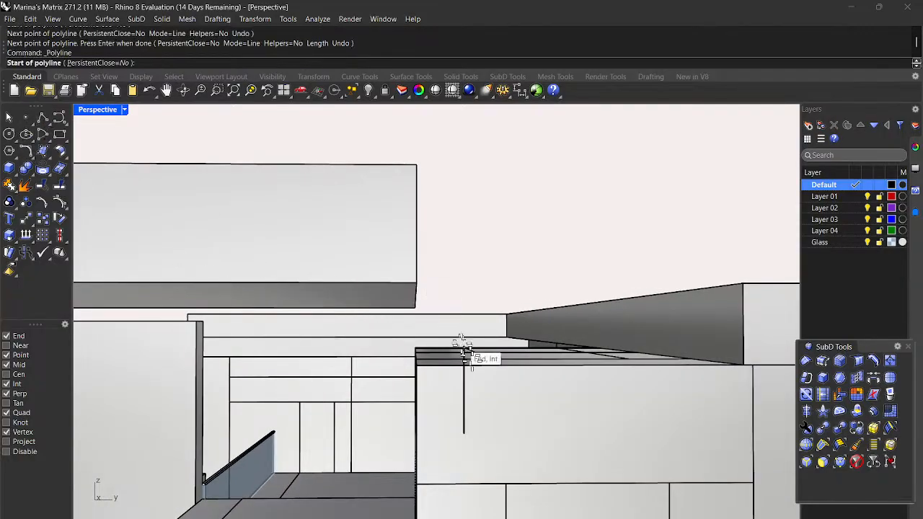
click(418, 282)
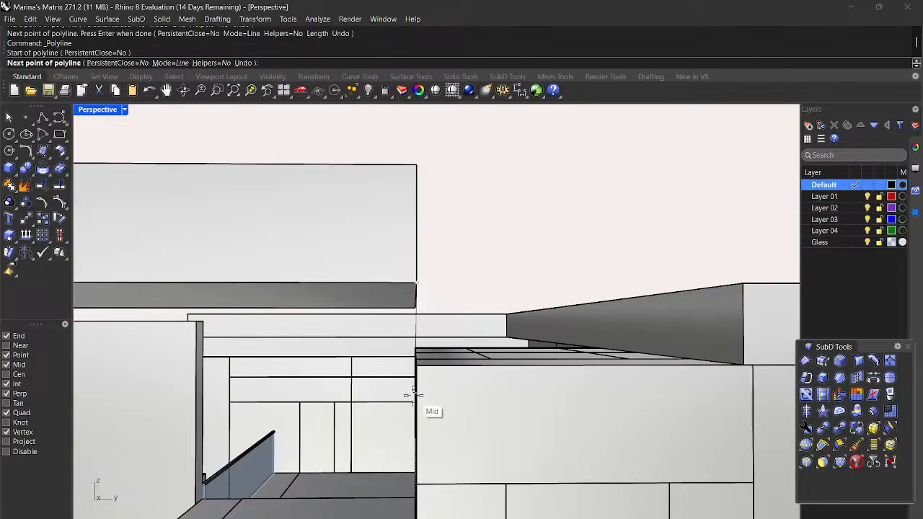
scroll(412, 395, up, 5)
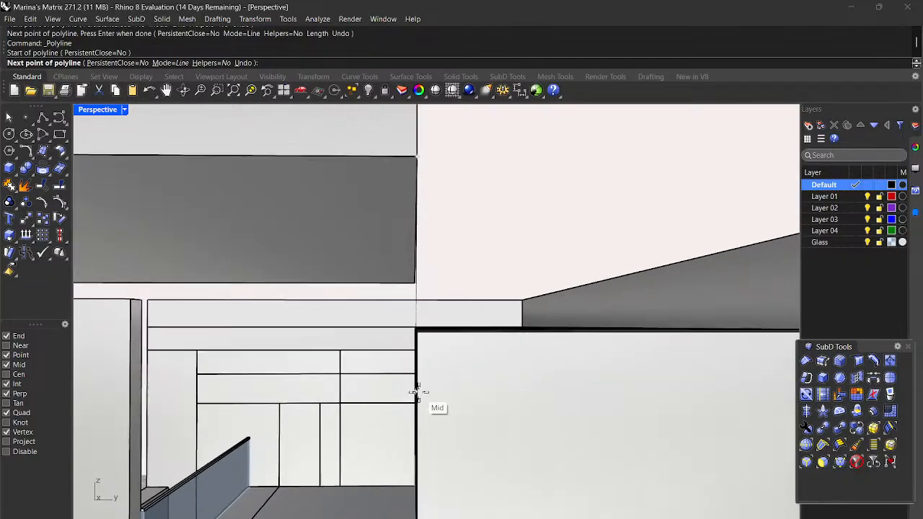
right_drag(418, 391, 410, 389)
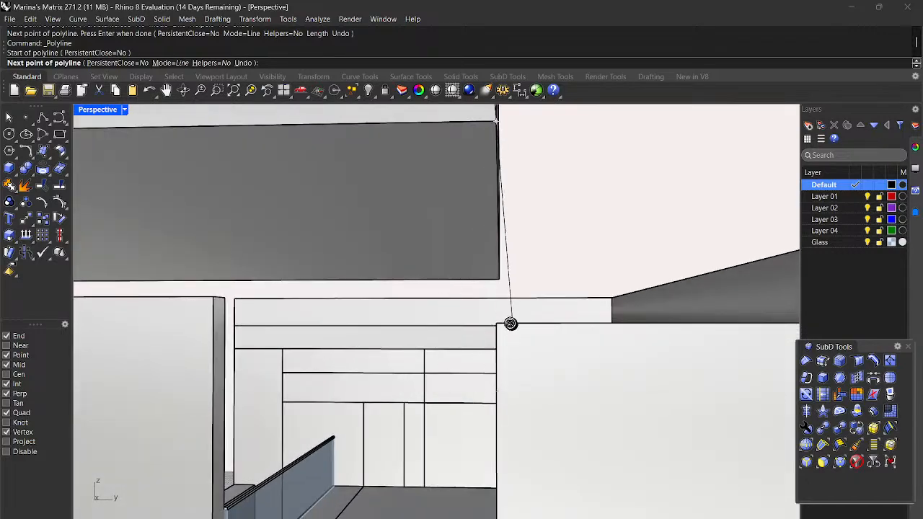
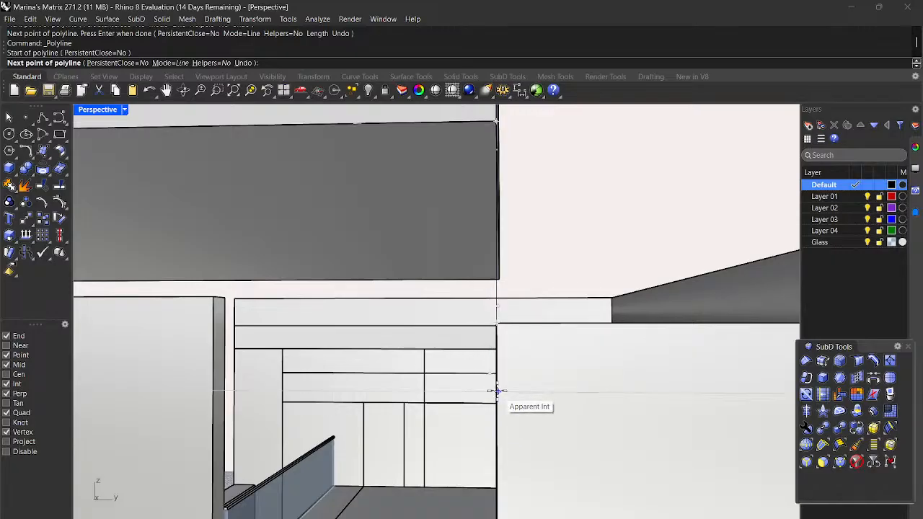
Step: Finish the second polyline at the intersection point beside the stairs
click(496, 391)
right_drag(508, 347, 506, 366)
key(Escape)
scroll(523, 342, down, 1)
scroll(506, 371, down, 6)
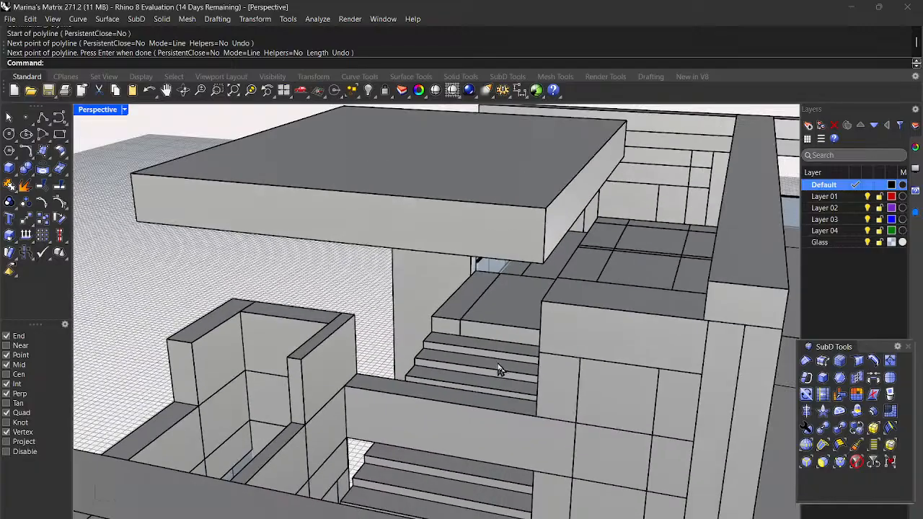
scroll(496, 365, down, 2)
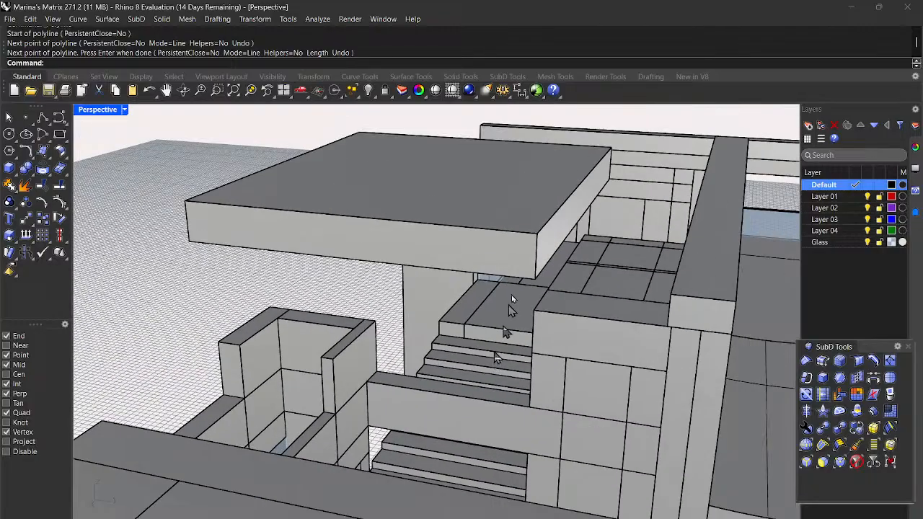
Step: Move the roof slab above the stairs so its bottom corner sits on the column corner
click(532, 228)
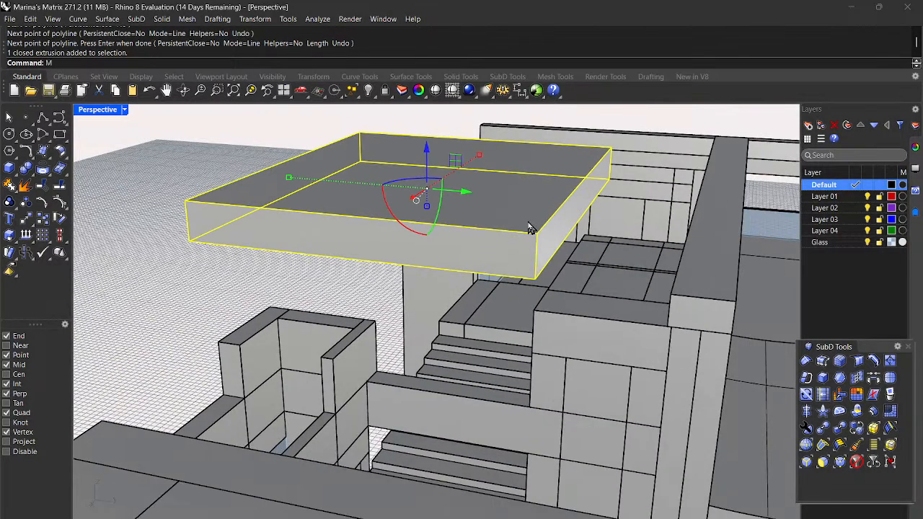
text(Move)
key(Return)
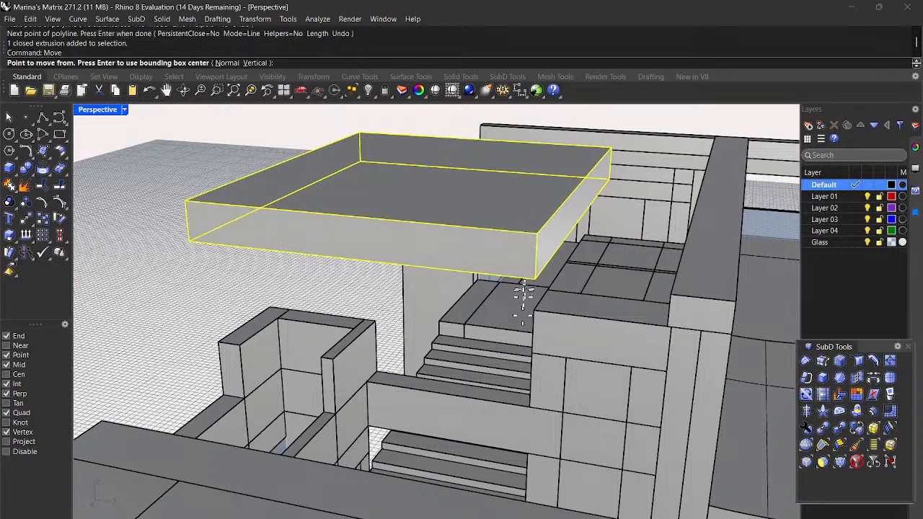
click(534, 280)
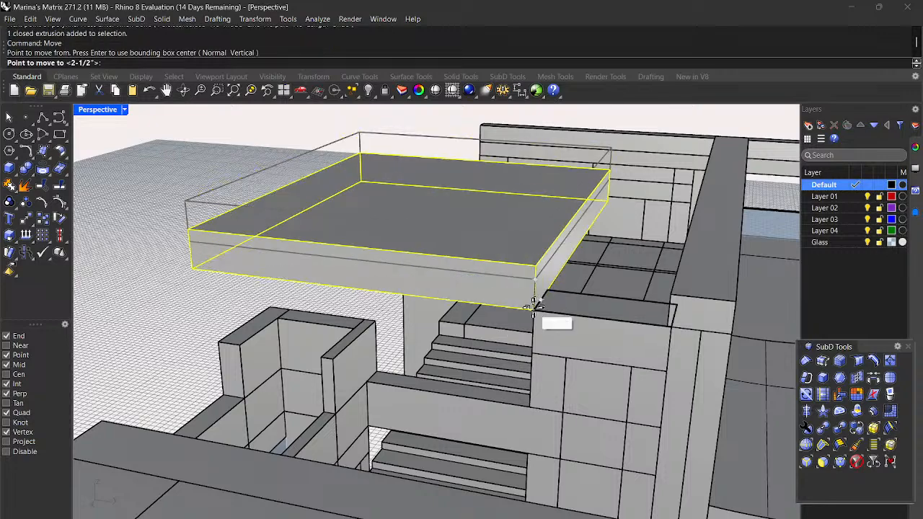
click(533, 310)
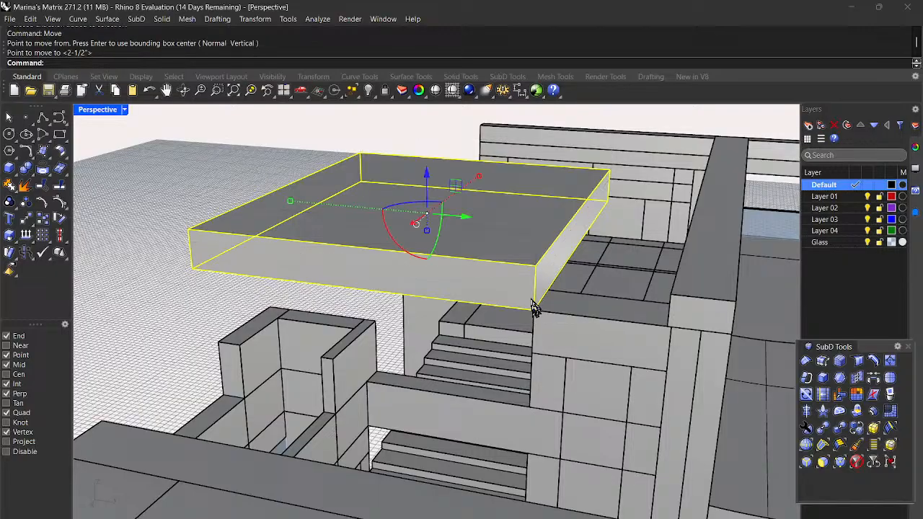
scroll(530, 305, down, 3)
right_drag(506, 310, 572, 271)
scroll(430, 299, up, 3)
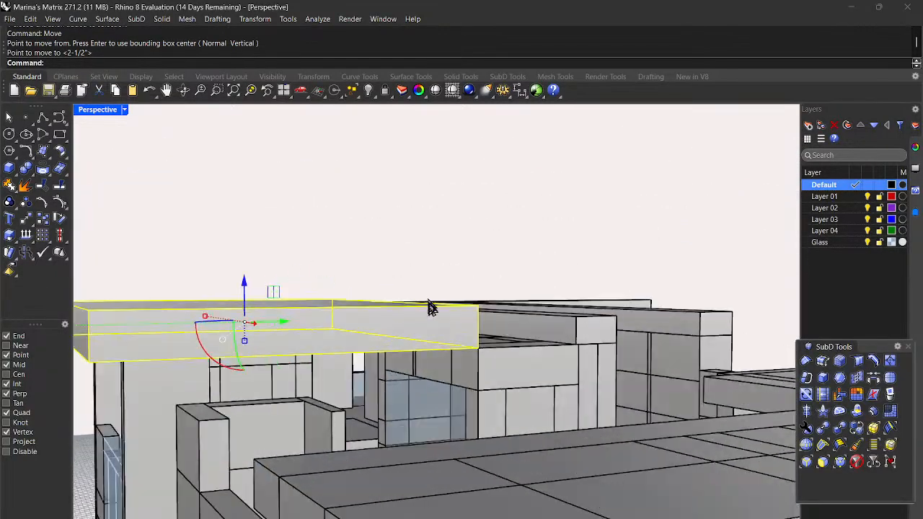
Step: Stretch the slab in one direction with Scale1D out to the target wall corner
key(Return)
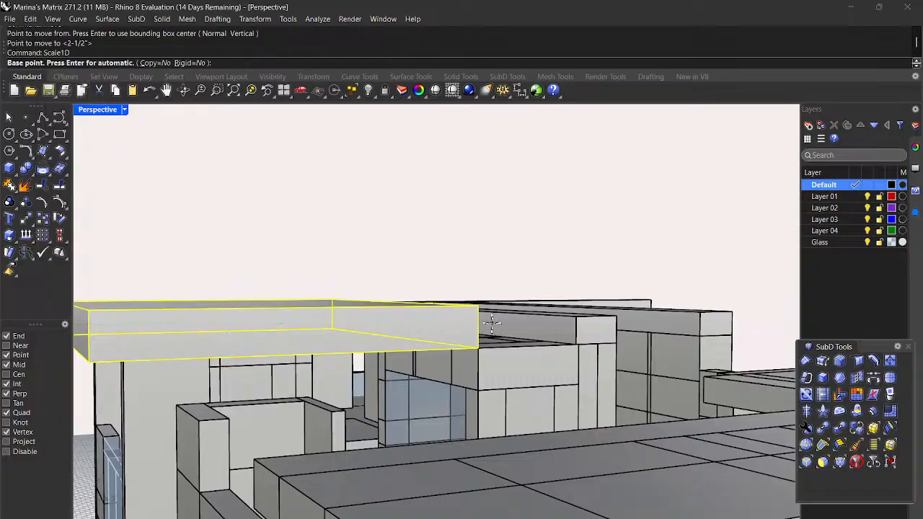
right_drag(491, 322, 261, 331)
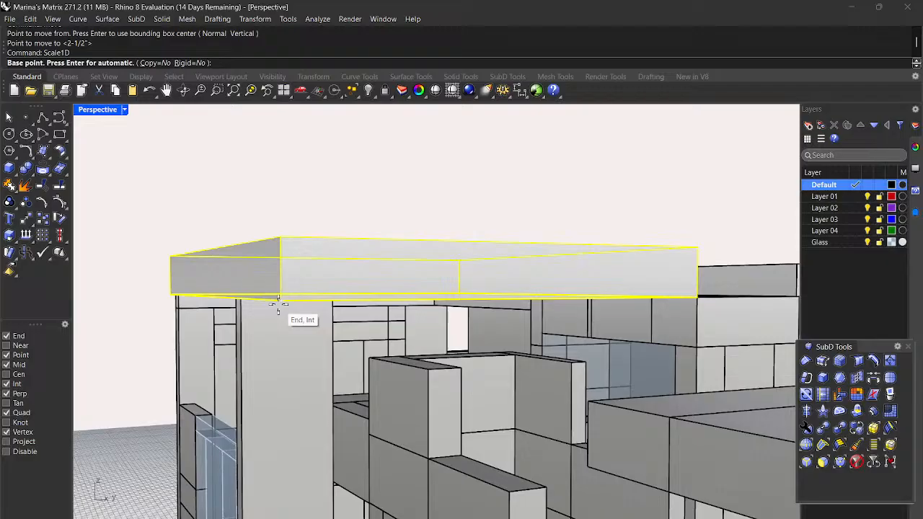
click(278, 304)
right_drag(278, 305, 613, 346)
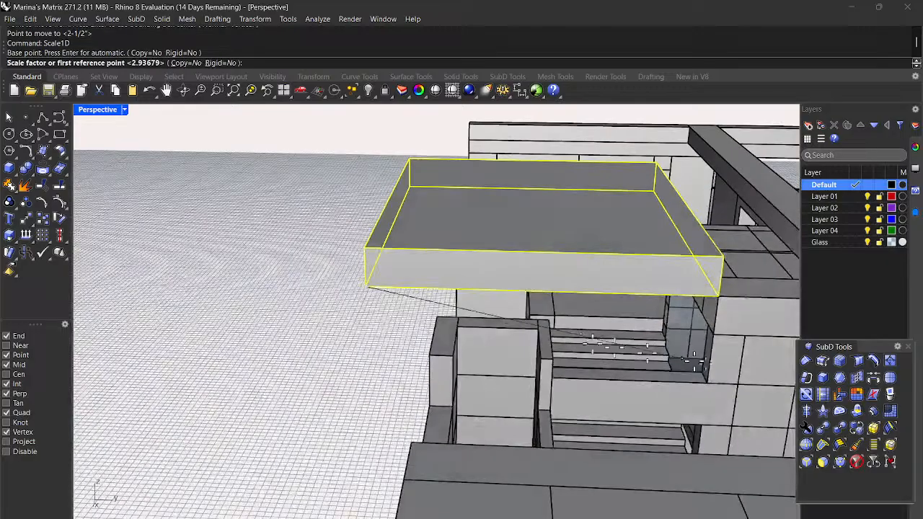
click(721, 296)
scroll(721, 296, down, 2)
right_drag(734, 305, 660, 310)
scroll(763, 296, up, 4)
click(762, 295)
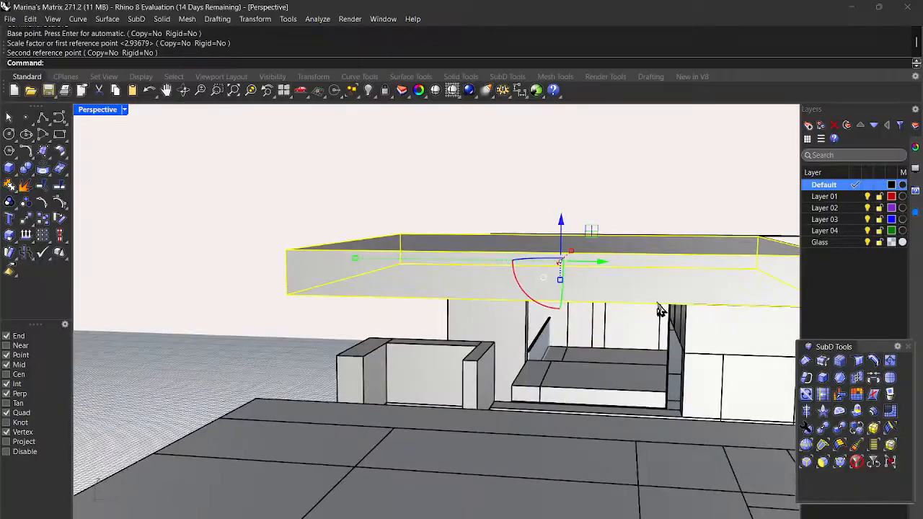
scroll(418, 249, down, 5)
right_drag(524, 294, 506, 293)
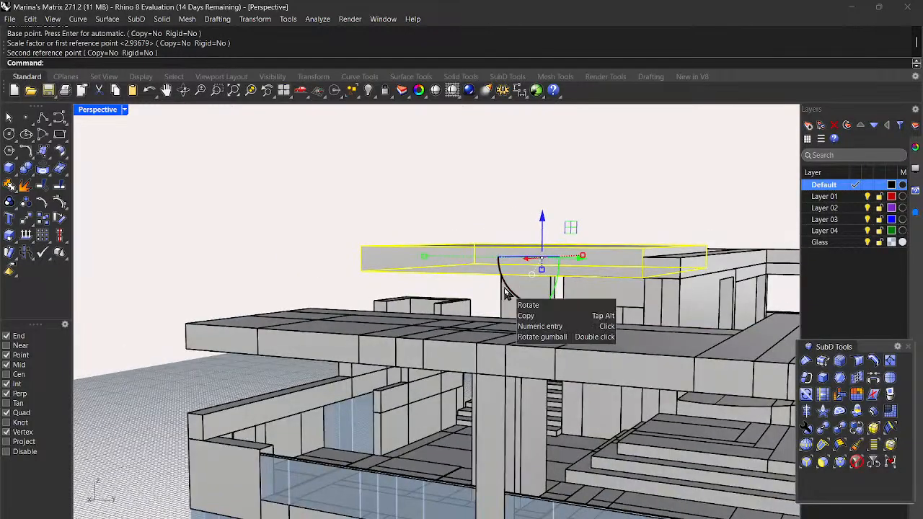
Step: Stretch the slab's other end to meet the adjacent wall's edge
key(Return)
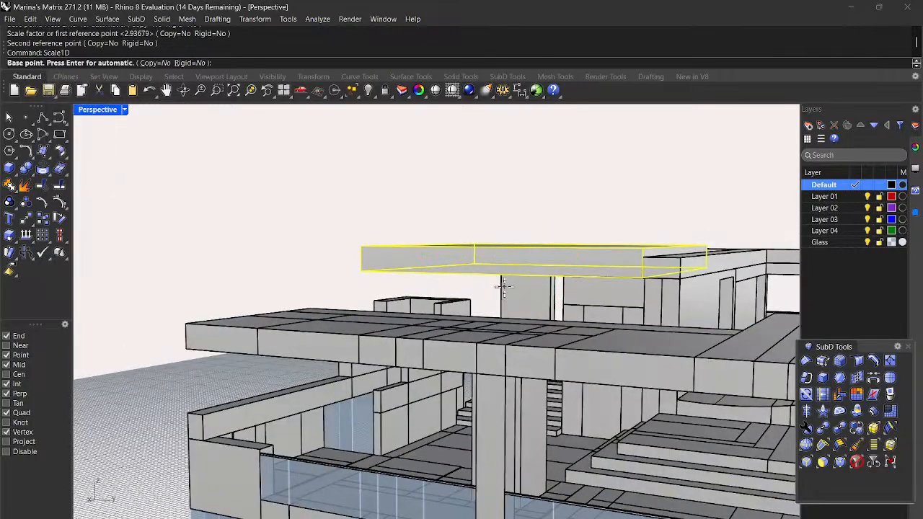
right_drag(597, 156, 630, 228)
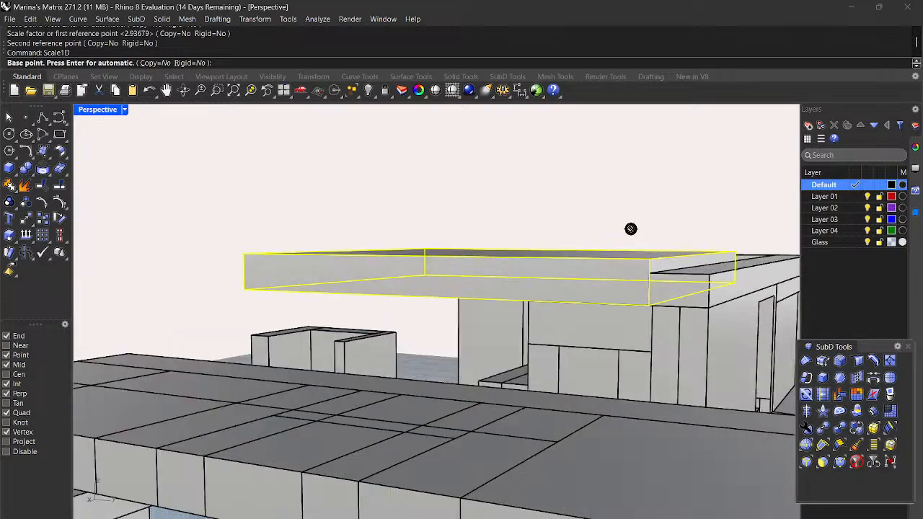
click(650, 304)
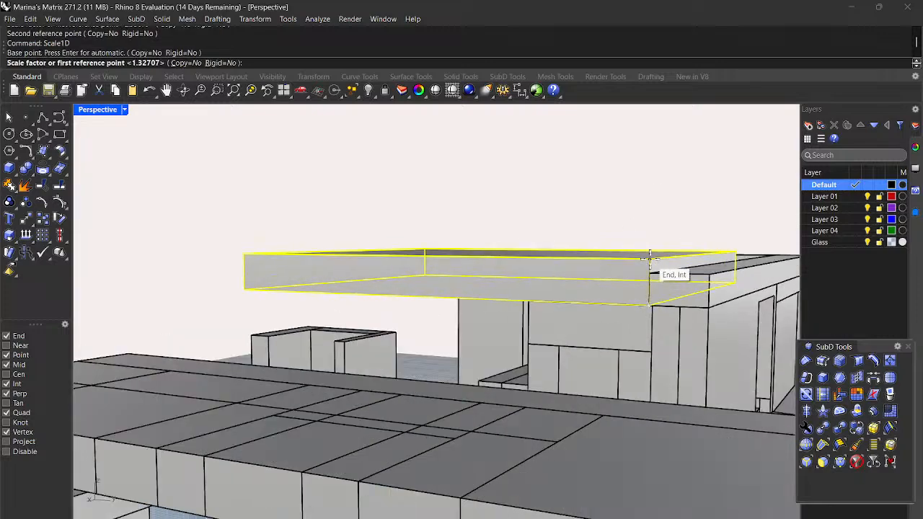
click(649, 257)
click(648, 277)
click(563, 200)
scroll(555, 175, down, 5)
right_drag(438, 217, 645, 214)
scroll(646, 214, down, 4)
right_drag(452, 222, 498, 253)
Step: Scale the column under the roof slab down so its top meets the slab's underside
click(413, 279)
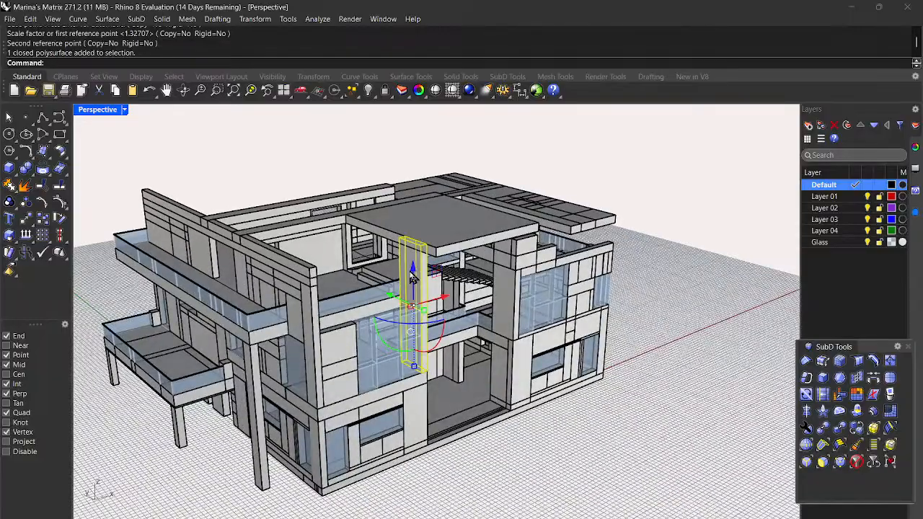
key(Return)
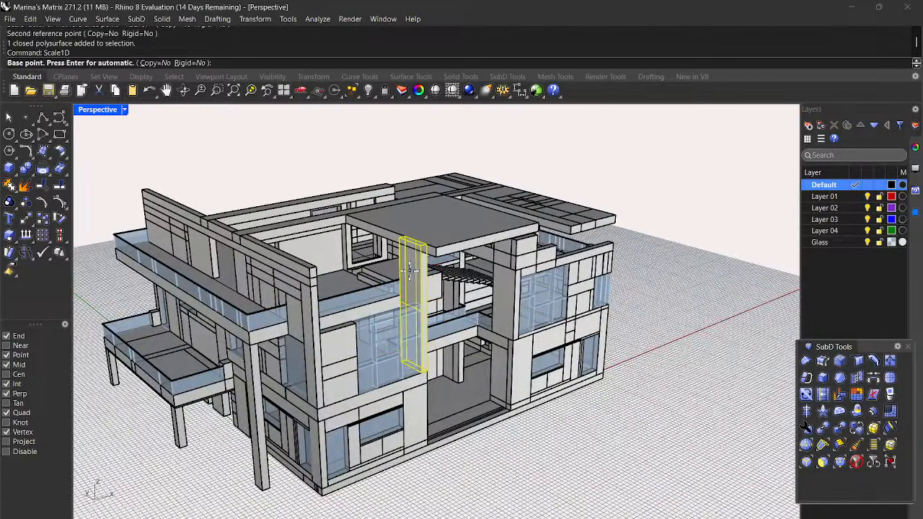
scroll(440, 336, up, 6)
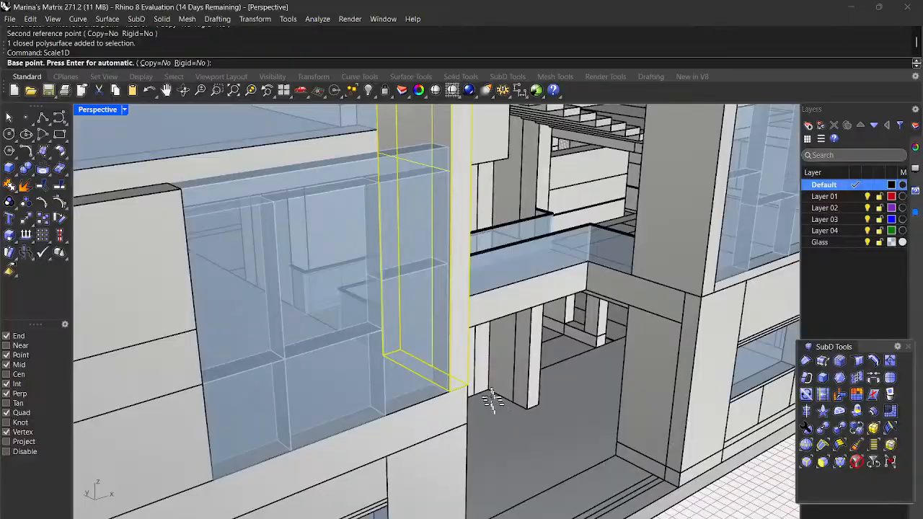
click(448, 389)
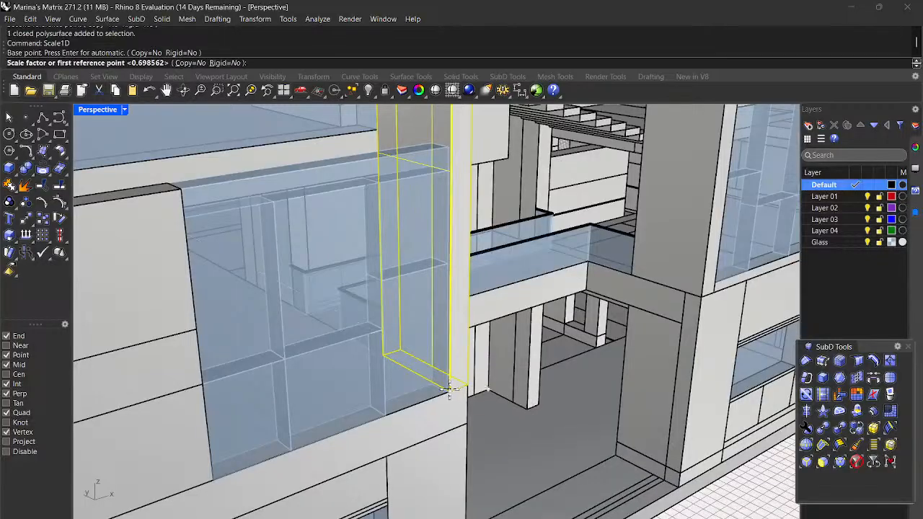
scroll(448, 389, down, 4)
scroll(475, 186, up, 4)
scroll(475, 186, up, 2)
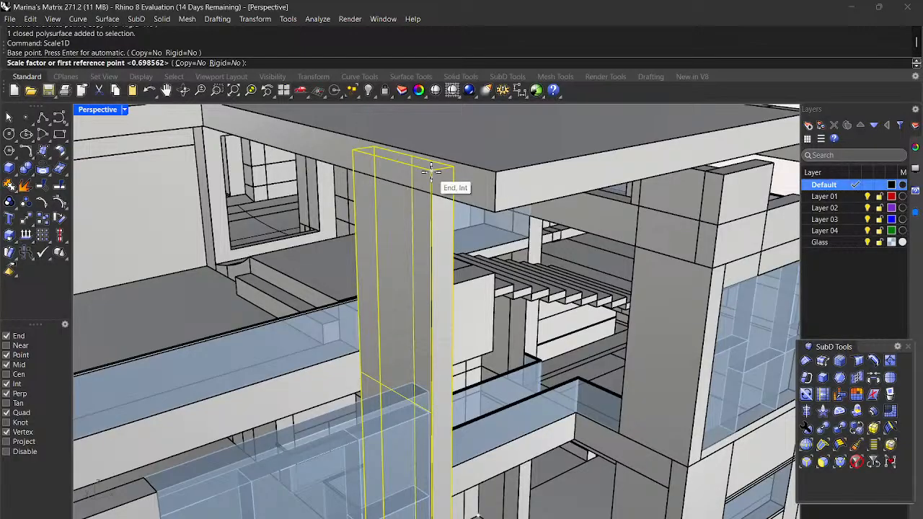
click(431, 171)
click(436, 200)
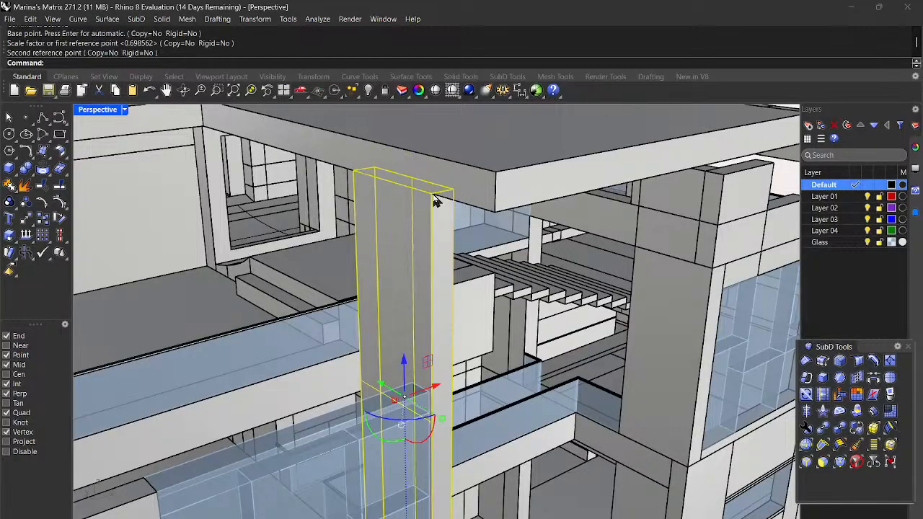
scroll(437, 200, down, 5)
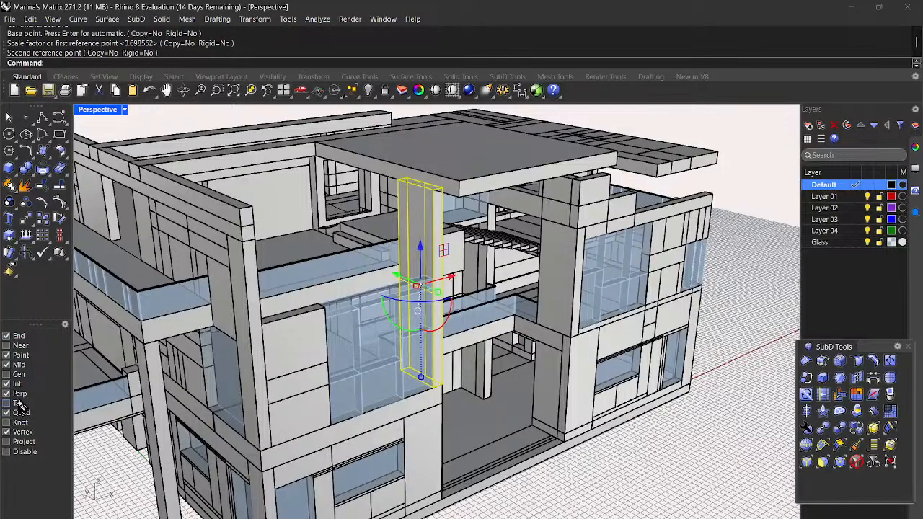
scroll(611, 441, down, 3)
Step: Orbit around the house to inspect the roof terraces and building corners
right_drag(597, 377, 555, 415)
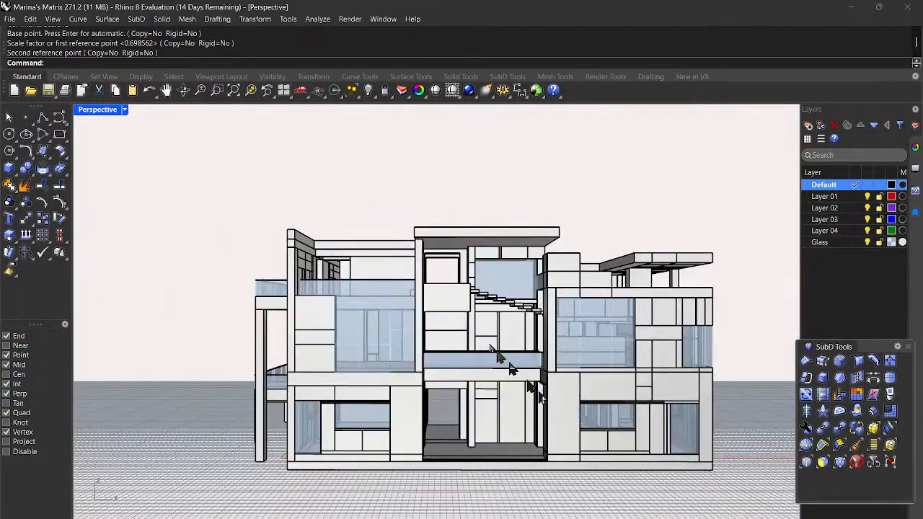
scroll(420, 247, up, 3)
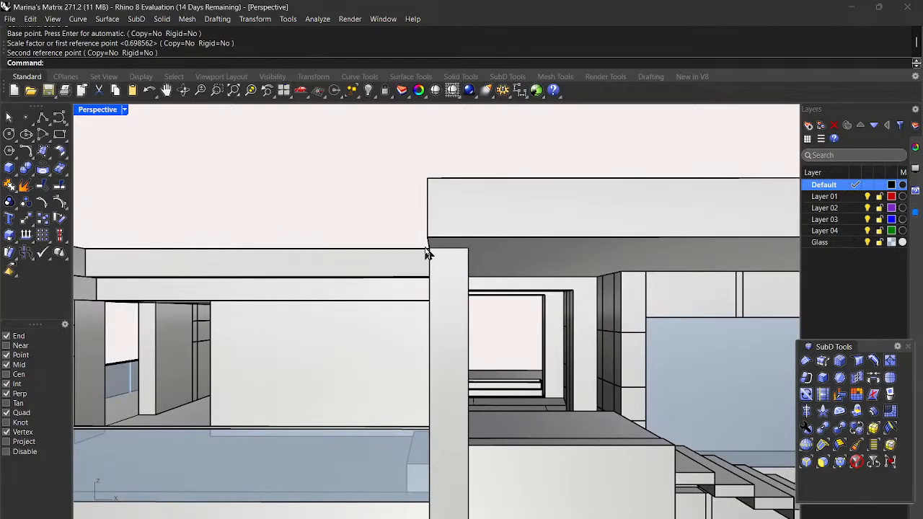
scroll(436, 260, down, 3)
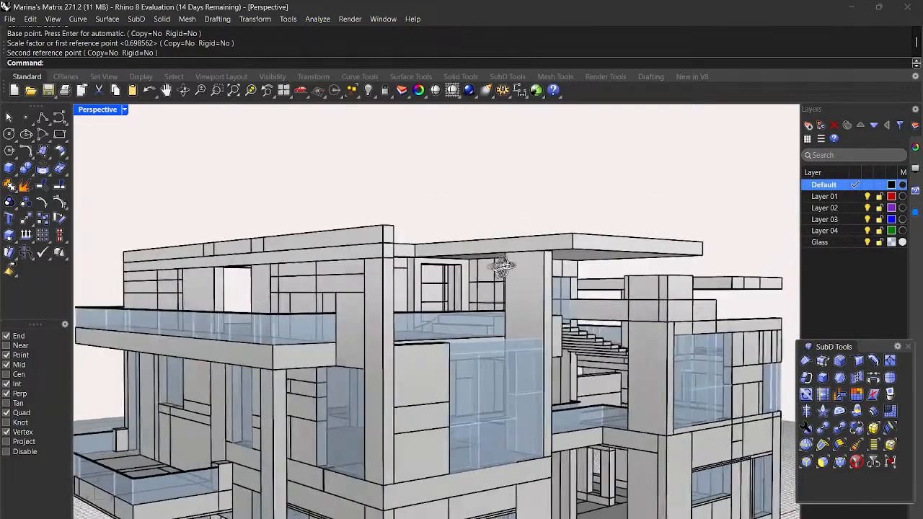
right_drag(502, 266, 456, 289)
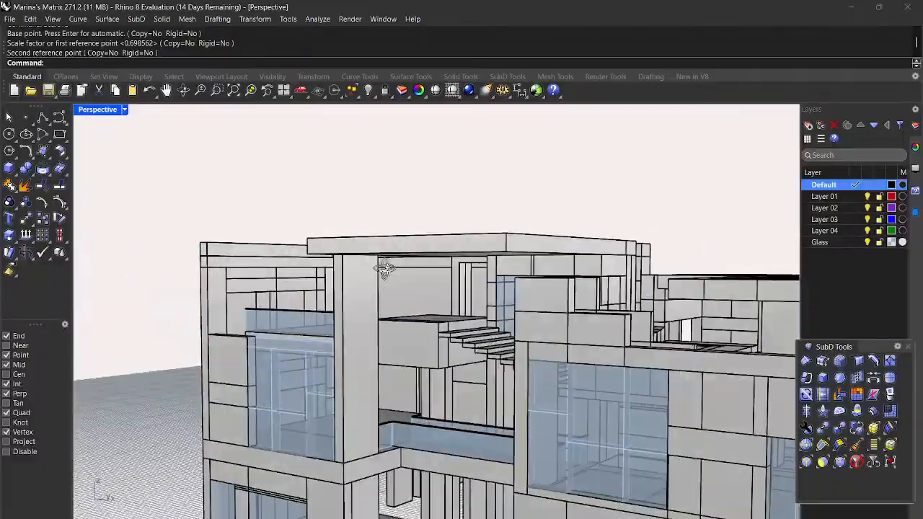
right_drag(385, 268, 463, 283)
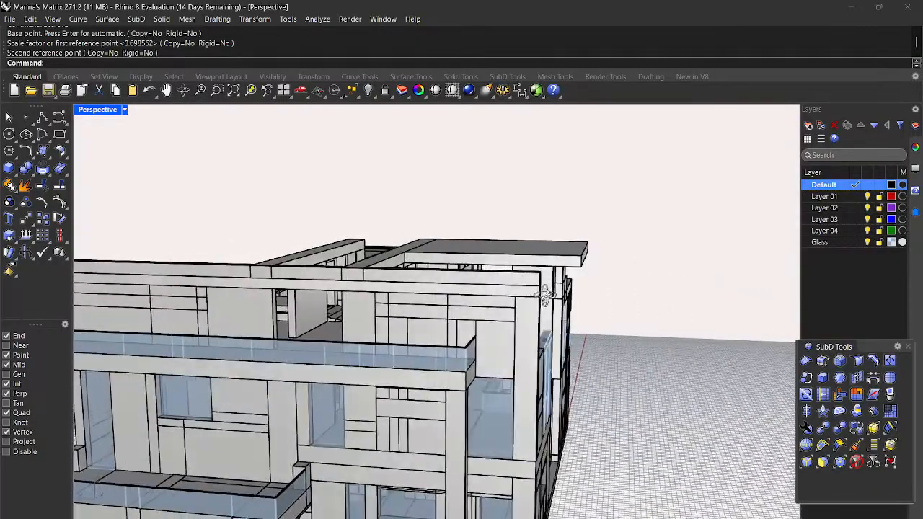
right_drag(548, 294, 429, 281)
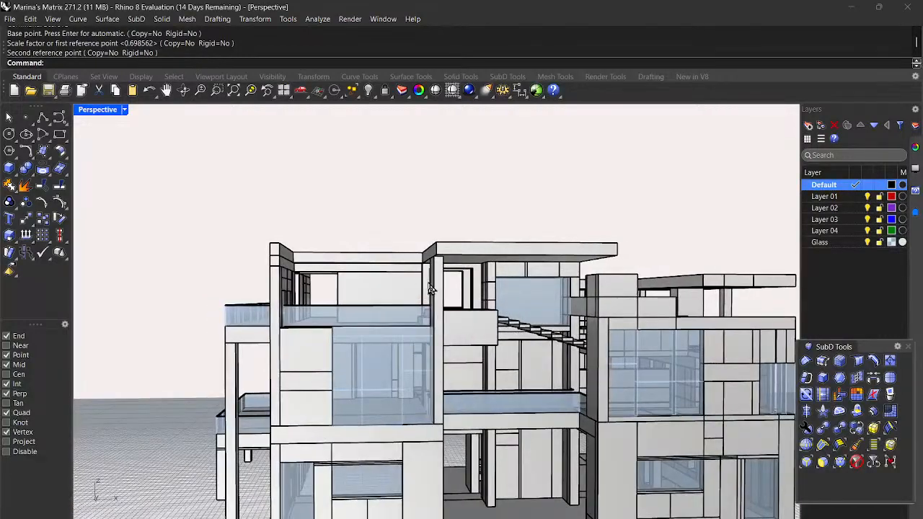
scroll(267, 283, up, 3)
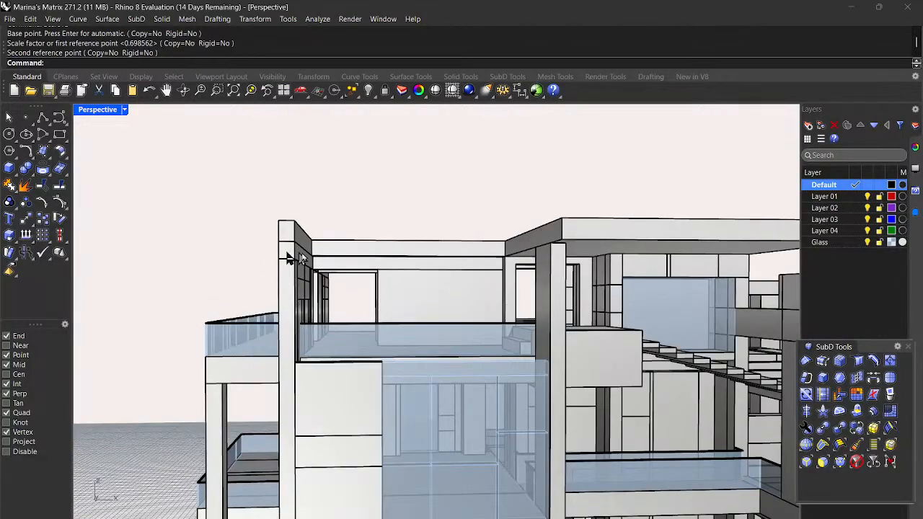
scroll(493, 290, down, 5)
right_drag(490, 291, 600, 298)
Step: Scale the top edge beam lengthwise from its far corner so its end stops at the column midpoint
scroll(516, 294, up, 5)
click(600, 285)
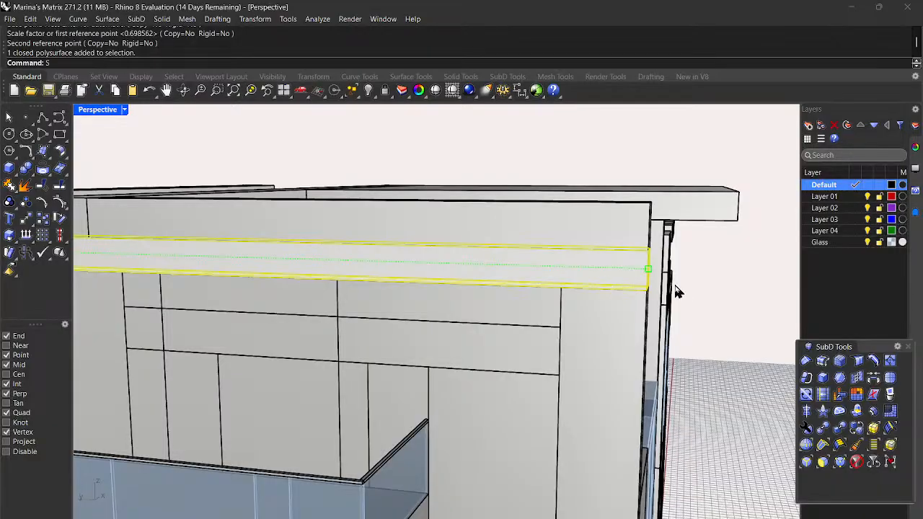
key(Return)
scroll(688, 288, down, 5)
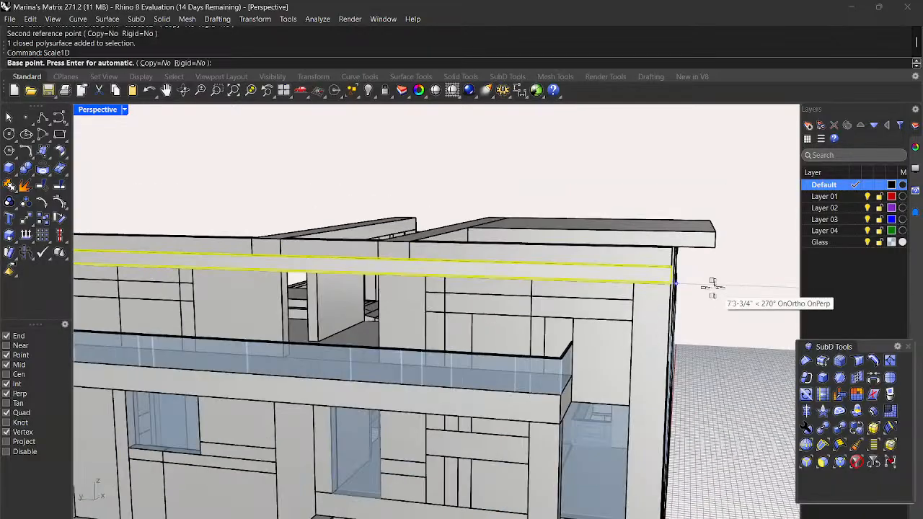
scroll(249, 265, up, 5)
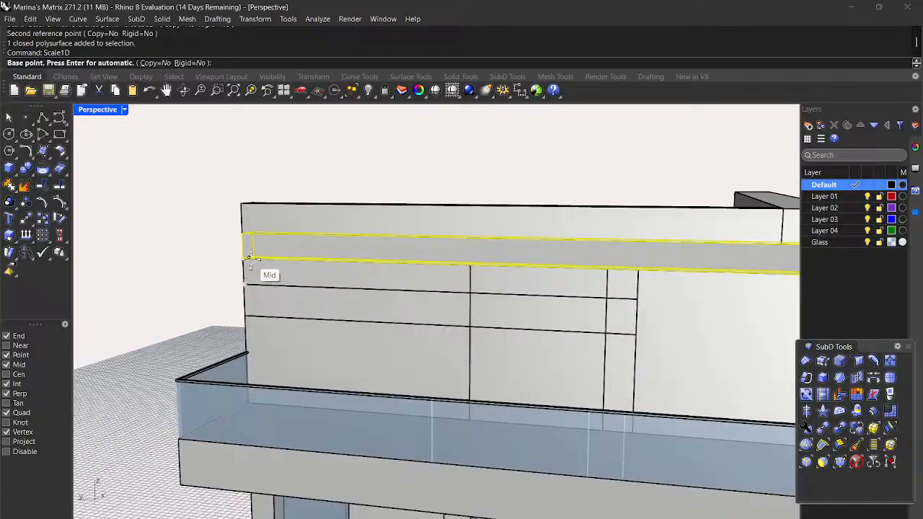
click(242, 259)
scroll(243, 259, down, 5)
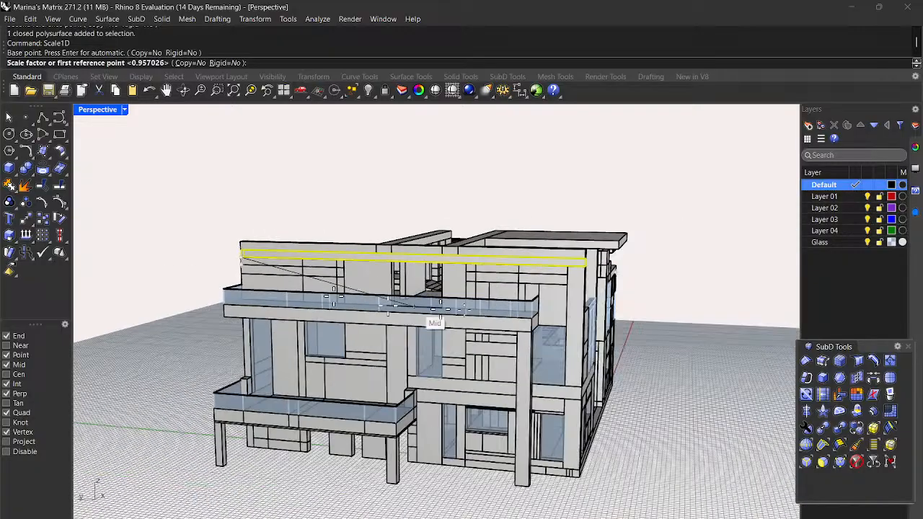
scroll(587, 270, up, 5)
scroll(594, 264, up, 4)
right_drag(631, 252, 597, 275)
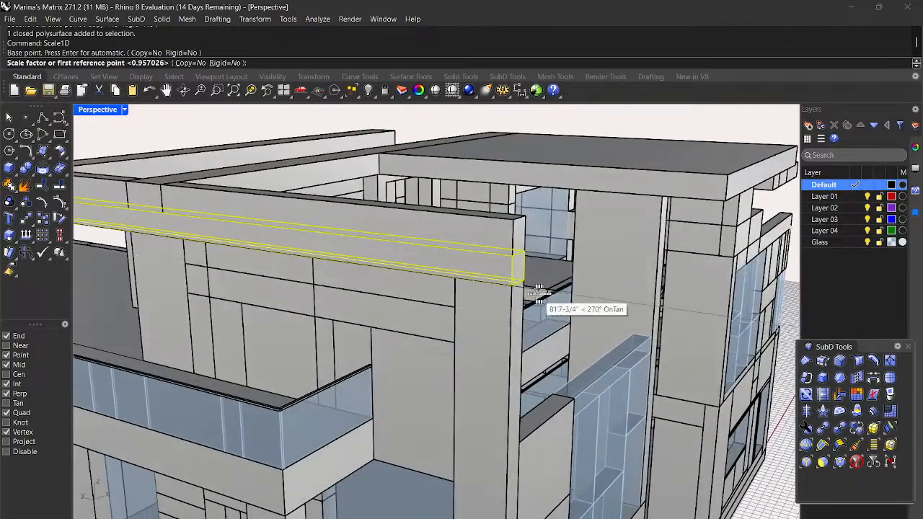
right_drag(515, 291, 504, 323)
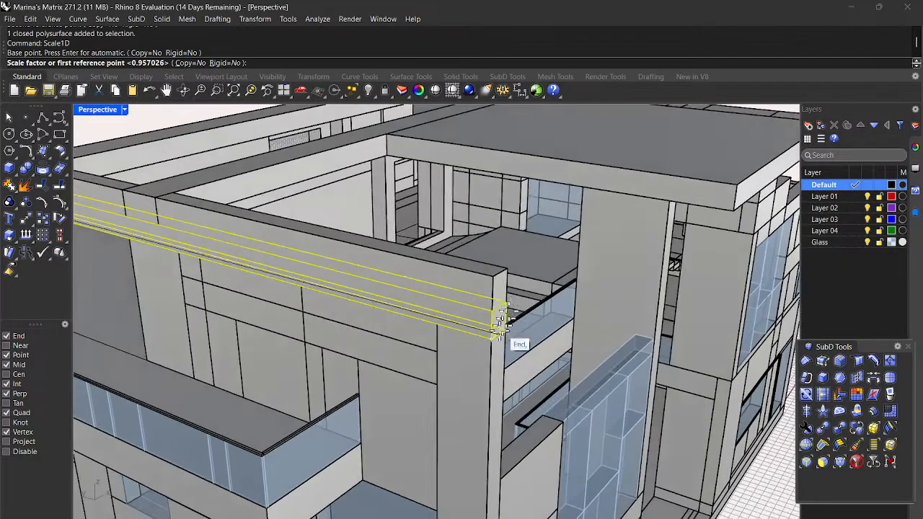
click(493, 338)
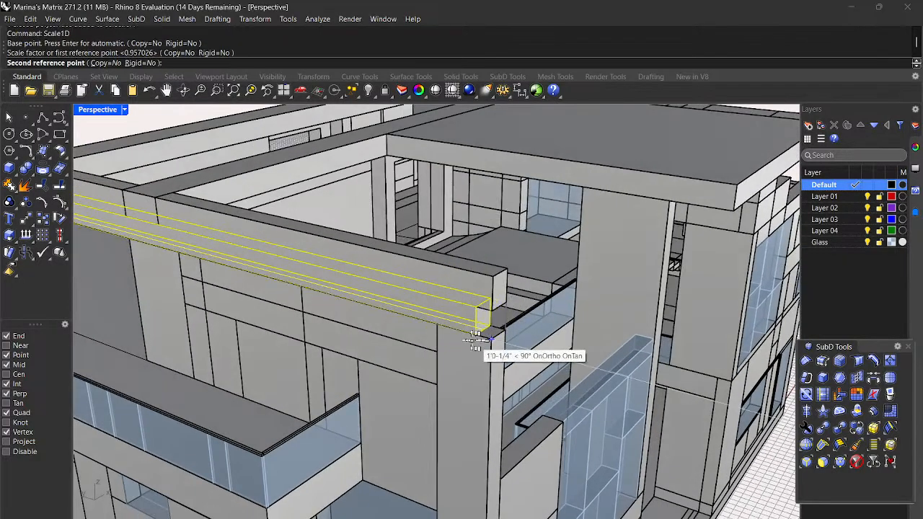
click(436, 336)
Step: Deselect the resized beam and select the vertical corner column
right_drag(438, 336, 544, 307)
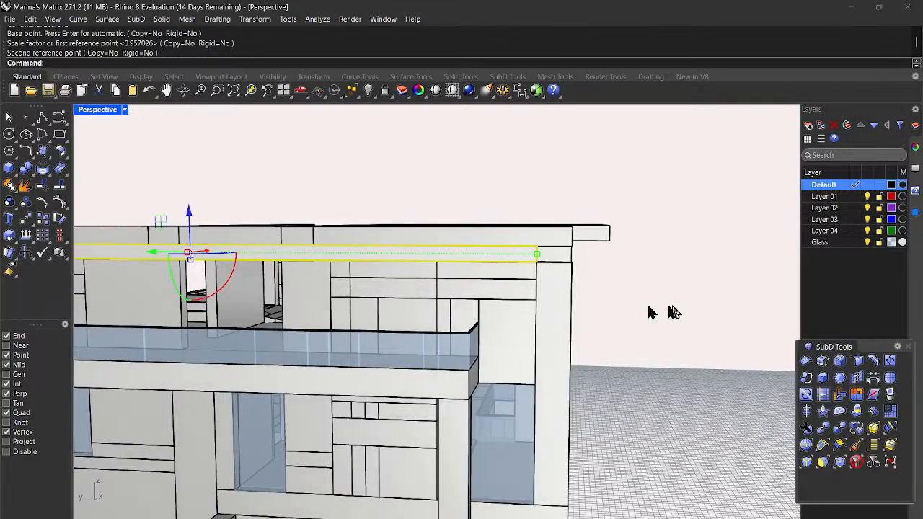
scroll(674, 312, down, 6)
right_drag(700, 315, 679, 326)
key(Escape)
scroll(620, 312, up, 5)
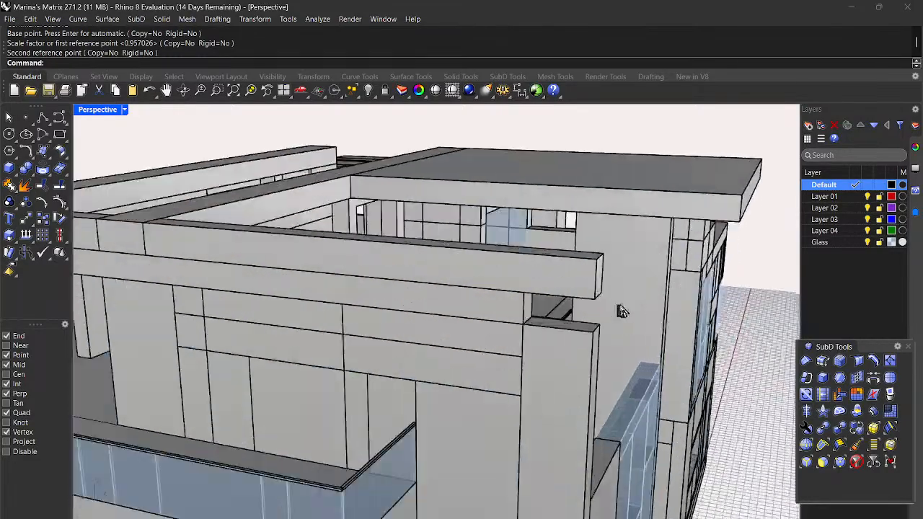
click(658, 283)
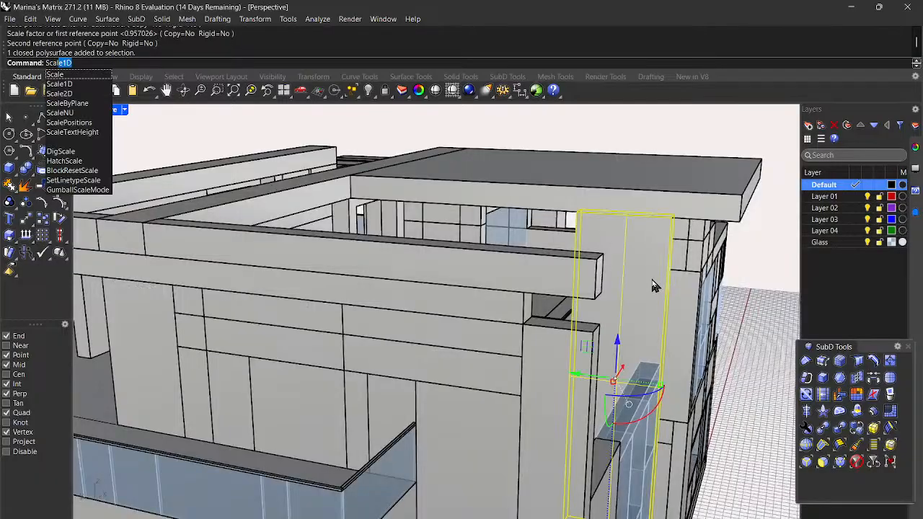
Step: Widen the corner column slightly with Scale1D from its corner
key(Return)
scroll(585, 187, up, 2)
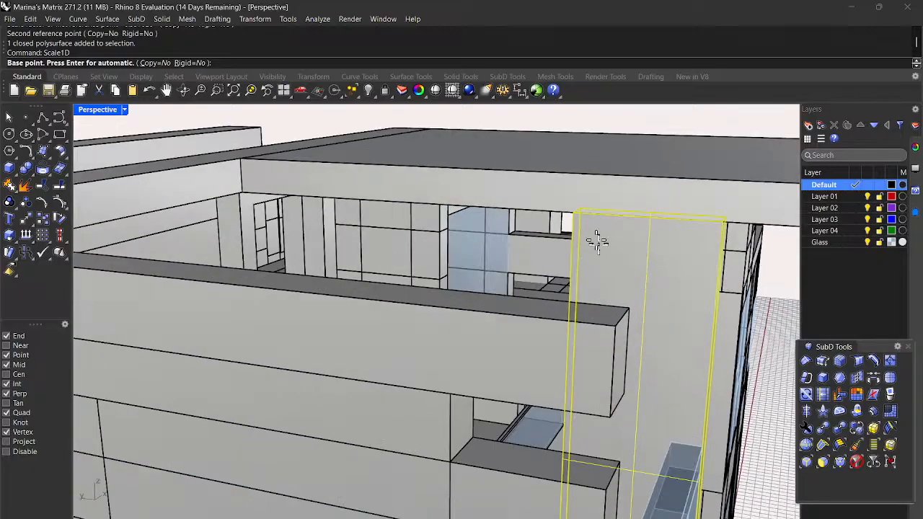
click(567, 216)
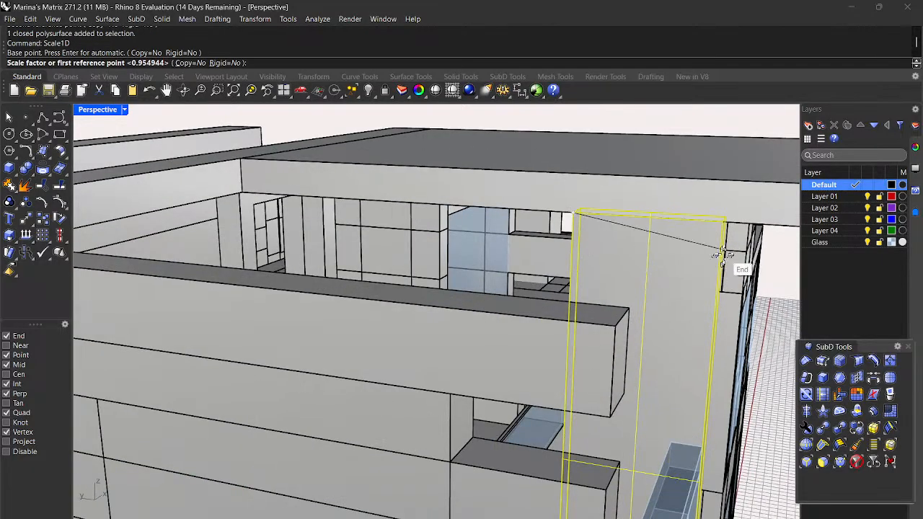
scroll(724, 230, up, 2)
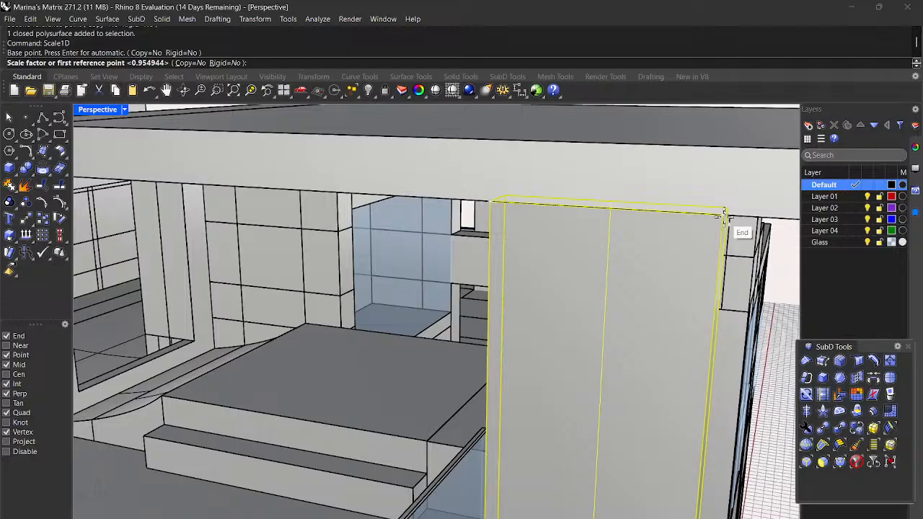
click(724, 216)
scroll(724, 217, down, 3)
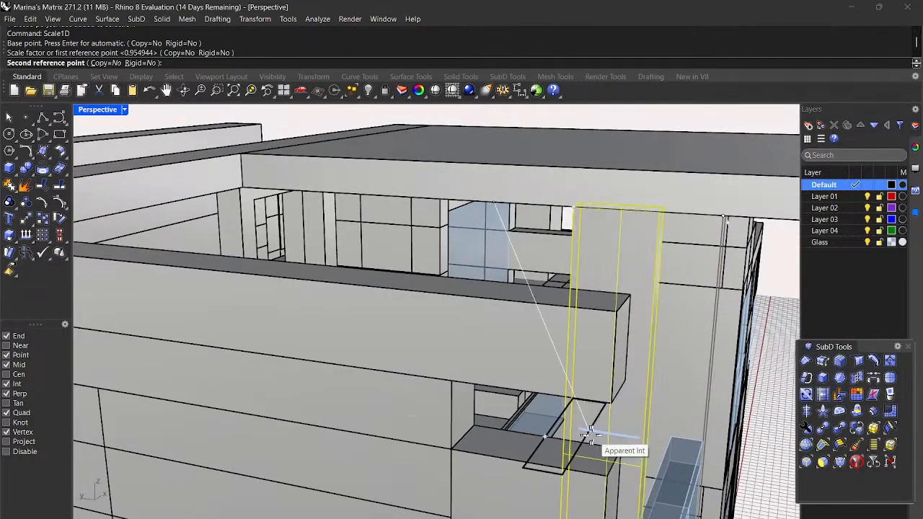
scroll(590, 432, up, 3)
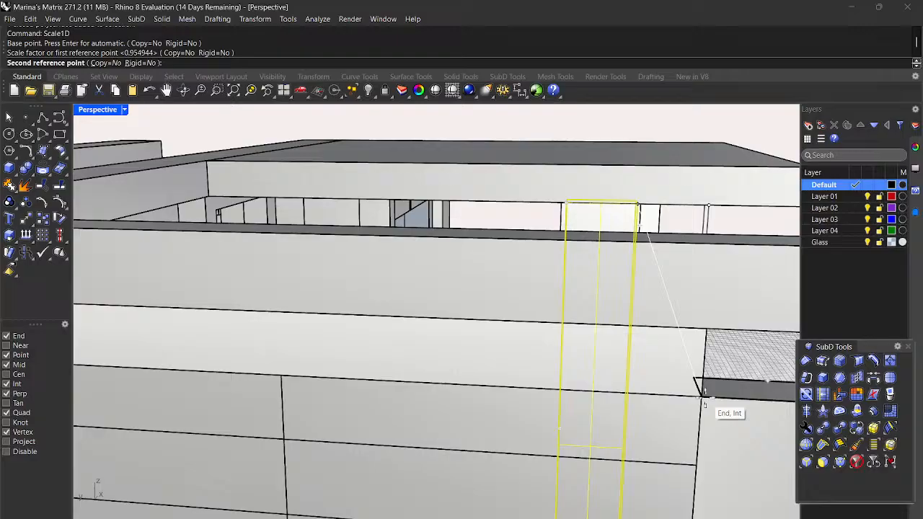
scroll(703, 400, up, 4)
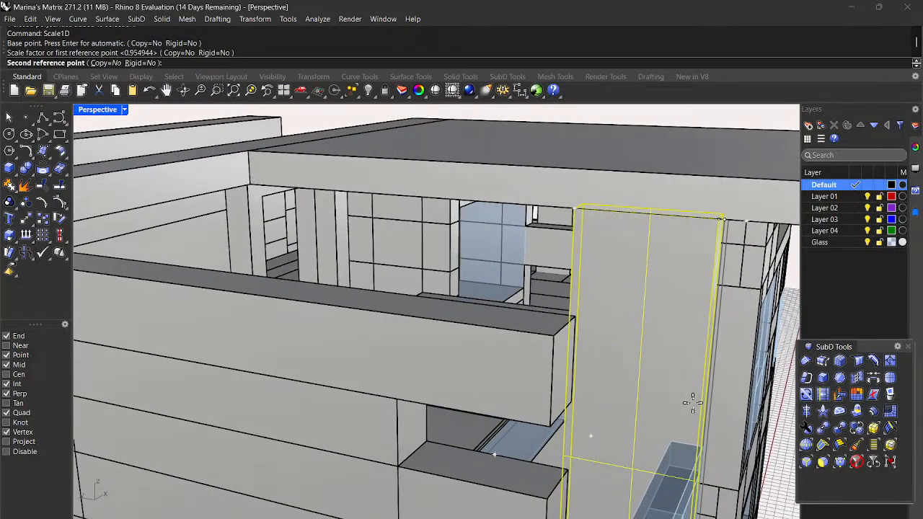
click(703, 407)
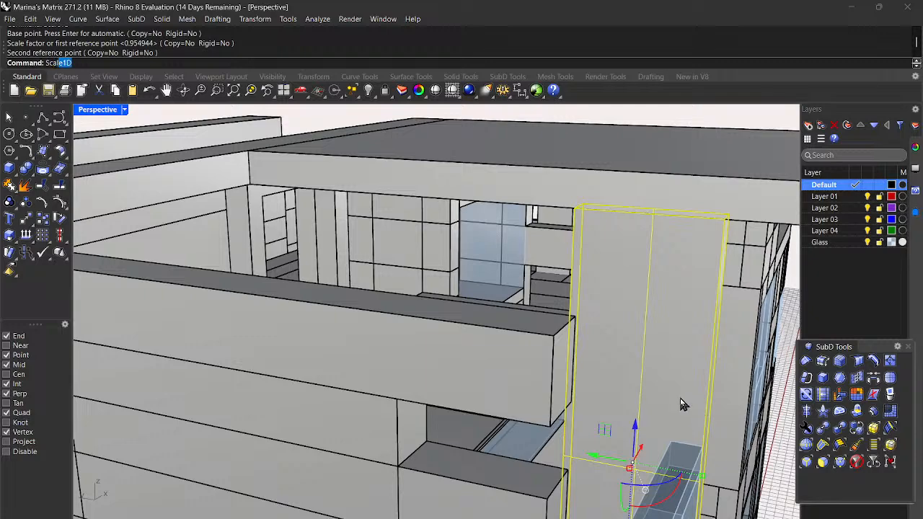
Step: Rescale the column's height from its bottom midpoint to match the neighbouring column's top
key(Return)
scroll(733, 266, down, 5)
right_drag(696, 354, 634, 325)
scroll(634, 324, down, 4)
scroll(688, 462, up, 3)
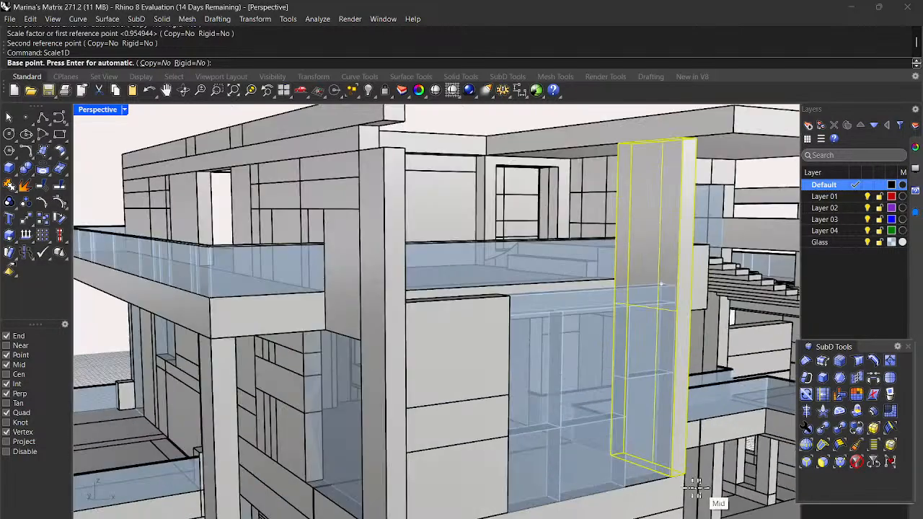
scroll(678, 483, up, 2)
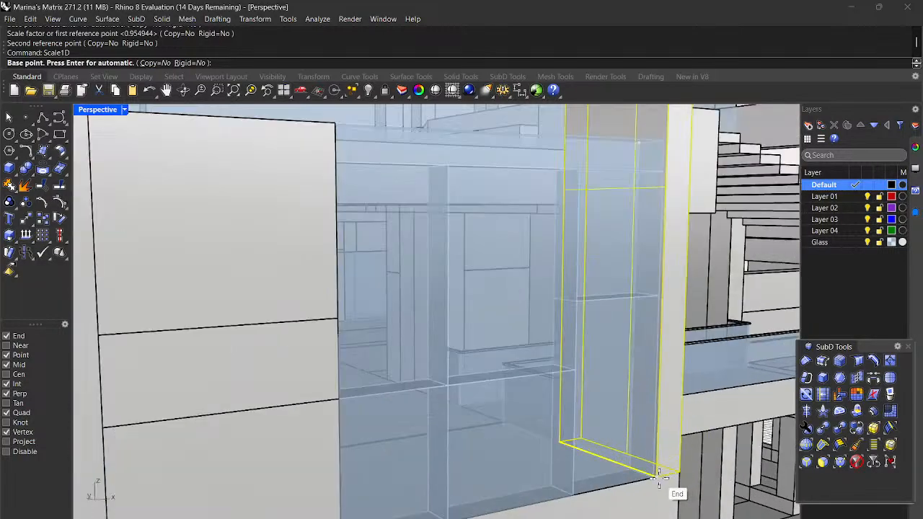
click(670, 474)
scroll(658, 475, down, 5)
scroll(714, 247, up, 3)
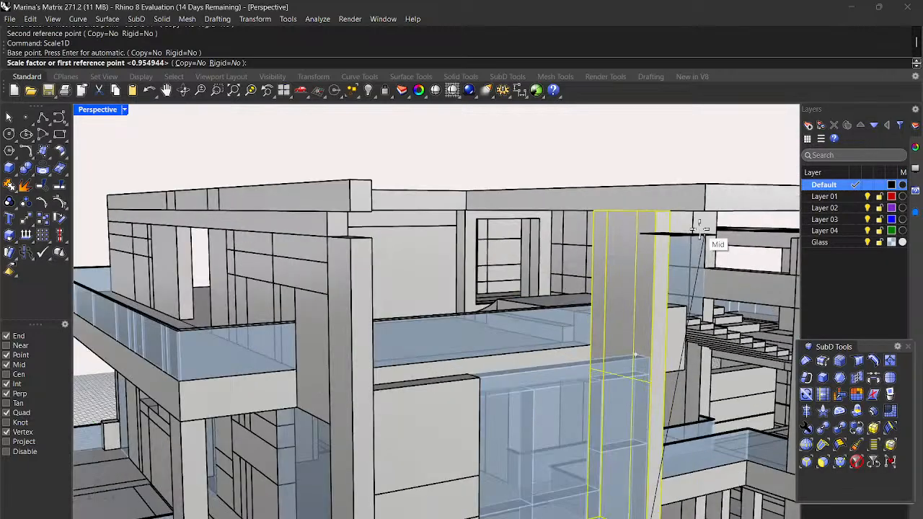
scroll(638, 211, up, 2)
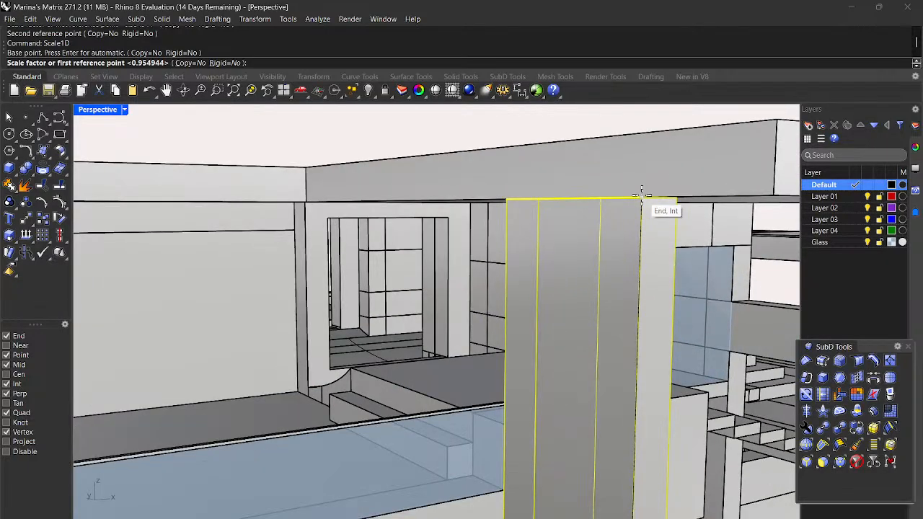
click(640, 201)
scroll(645, 217, down, 3)
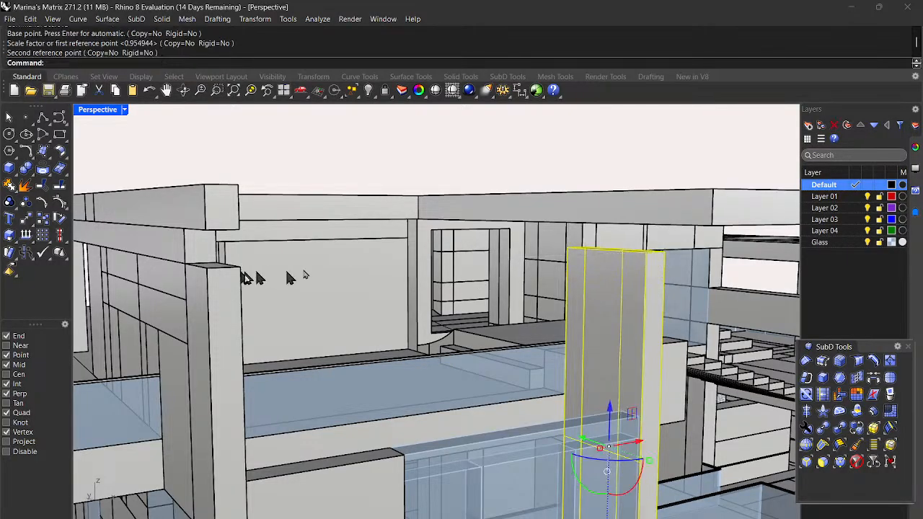
scroll(340, 273, down, 5)
scroll(490, 325, down, 3)
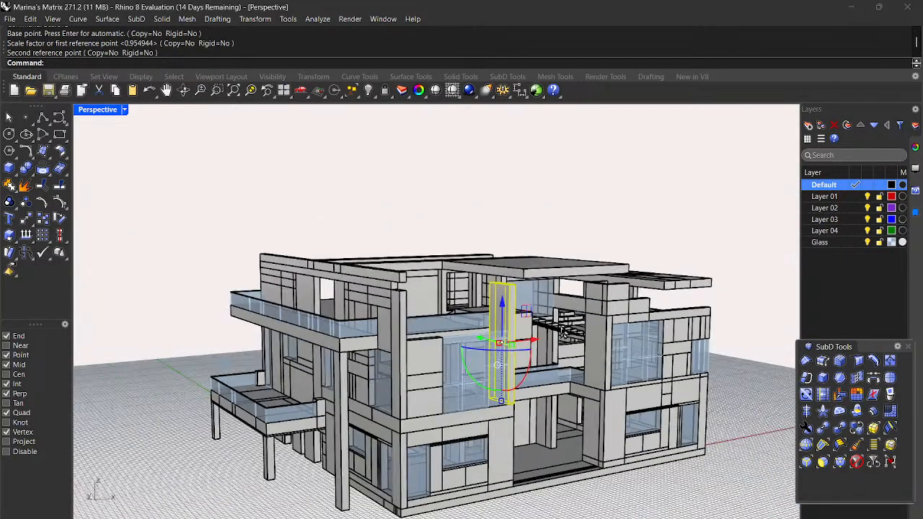
Step: Clear the selection, start a box and place its first base corner at the lower corner
right_drag(657, 359, 710, 366)
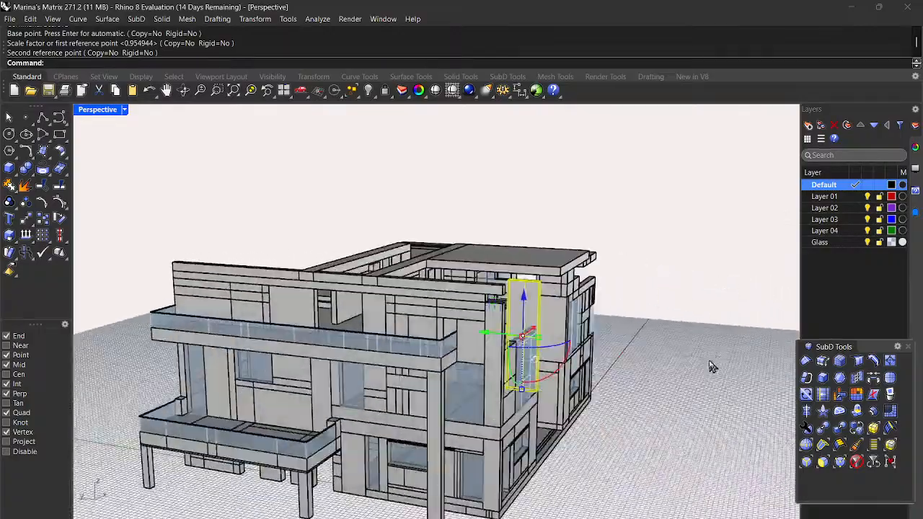
scroll(506, 334, up, 3)
key(Escape)
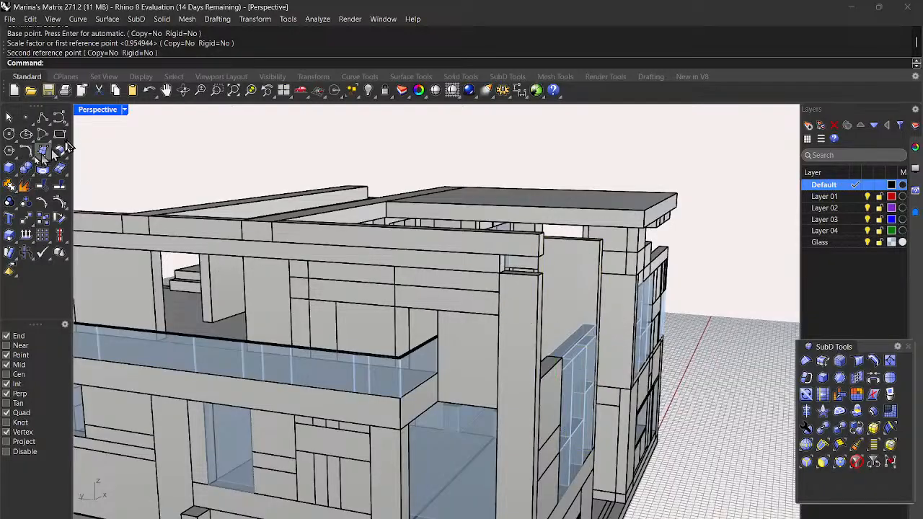
click(7, 171)
scroll(469, 322, down, 5)
right_drag(516, 321, 464, 351)
scroll(412, 347, up, 8)
scroll(385, 333, up, 2)
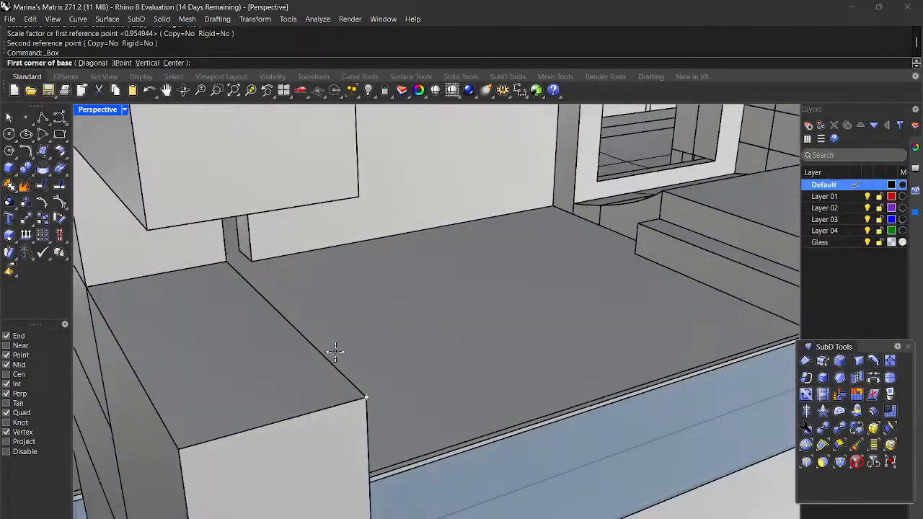
click(85, 285)
Step: Set the box's opposite base corner beside the stairs and its height up to the slab
scroll(85, 282, down, 4)
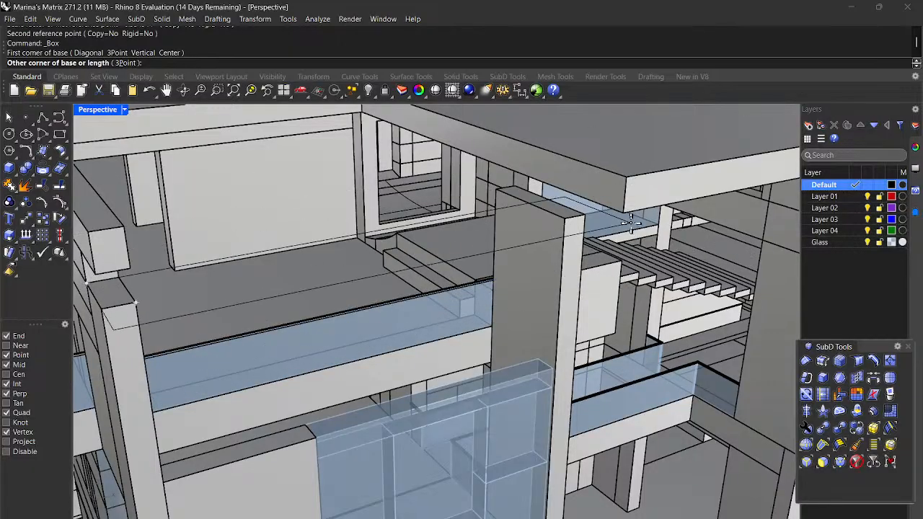
scroll(638, 220, down, 3)
right_drag(637, 224, 566, 208)
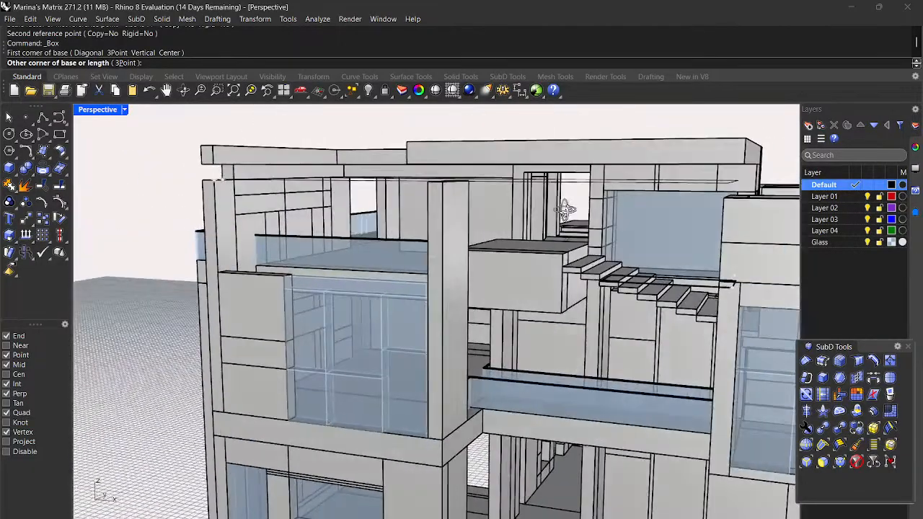
scroll(748, 202, up, 5)
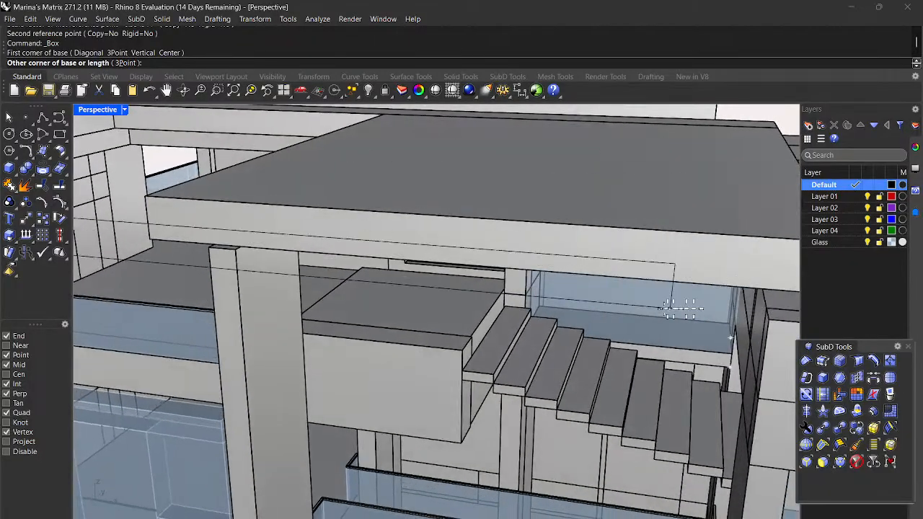
scroll(739, 272, down, 5)
scroll(754, 292, up, 5)
scroll(720, 289, up, 2)
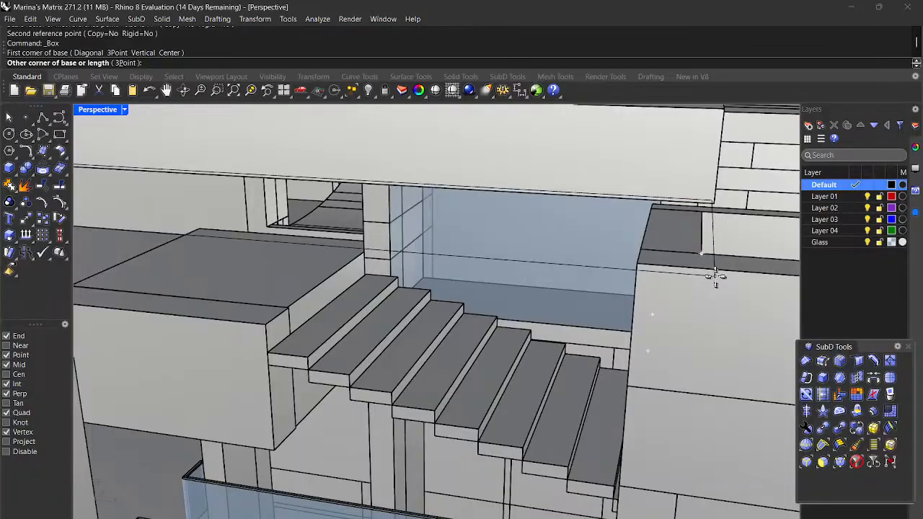
click(703, 266)
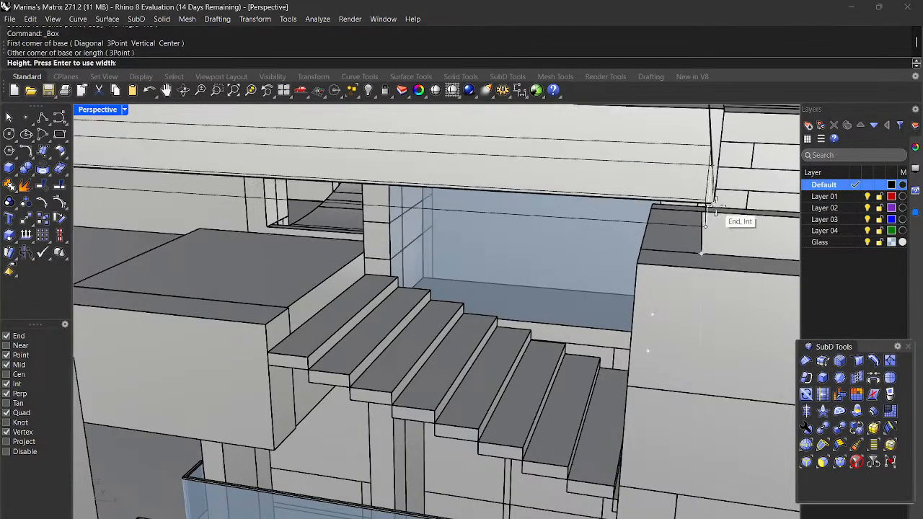
scroll(713, 209, down, 5)
right_drag(712, 215, 697, 244)
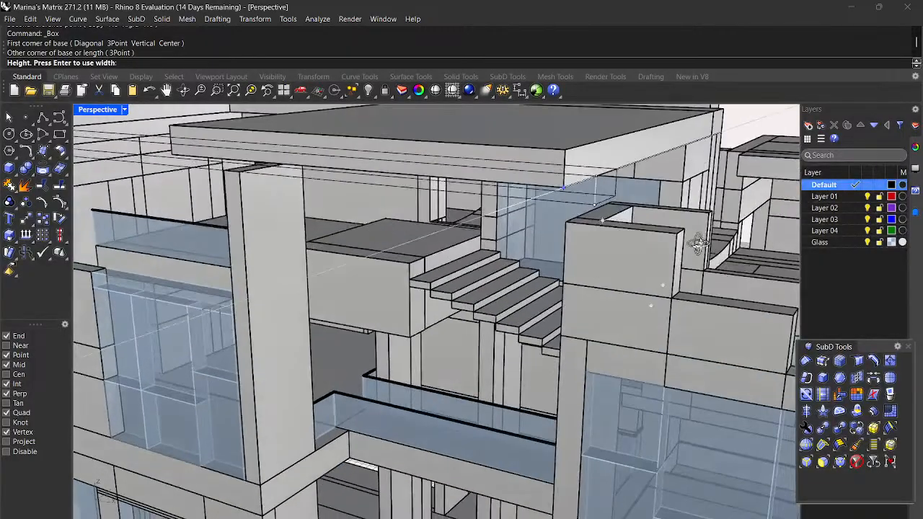
scroll(633, 213, up, 3)
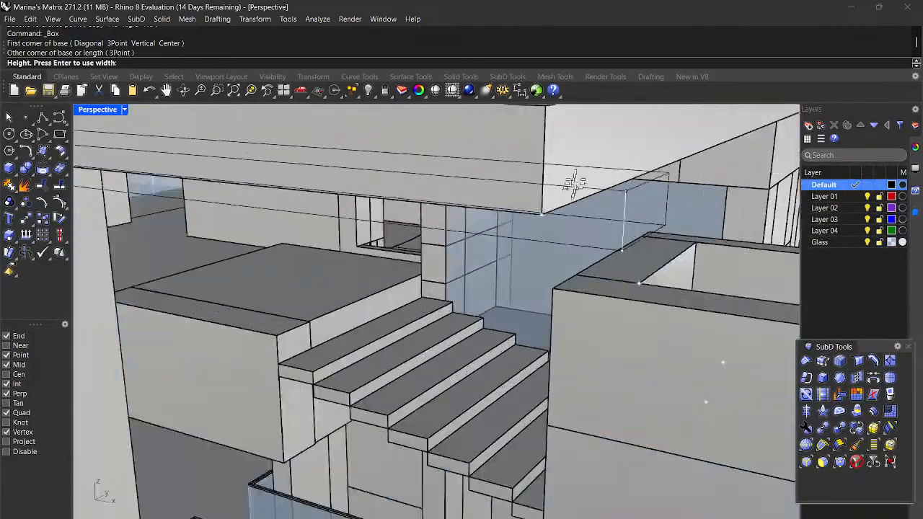
click(536, 217)
scroll(541, 220, down, 5)
right_drag(545, 222, 663, 248)
Step: Orbit and zoom around the model to inspect the glass panels and new stair-side panel
scroll(666, 243, down, 5)
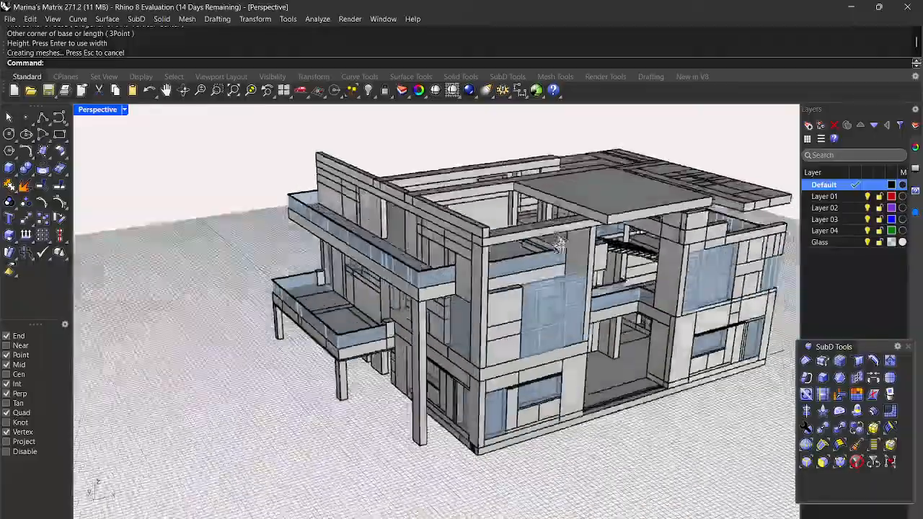
right_drag(558, 245, 466, 202)
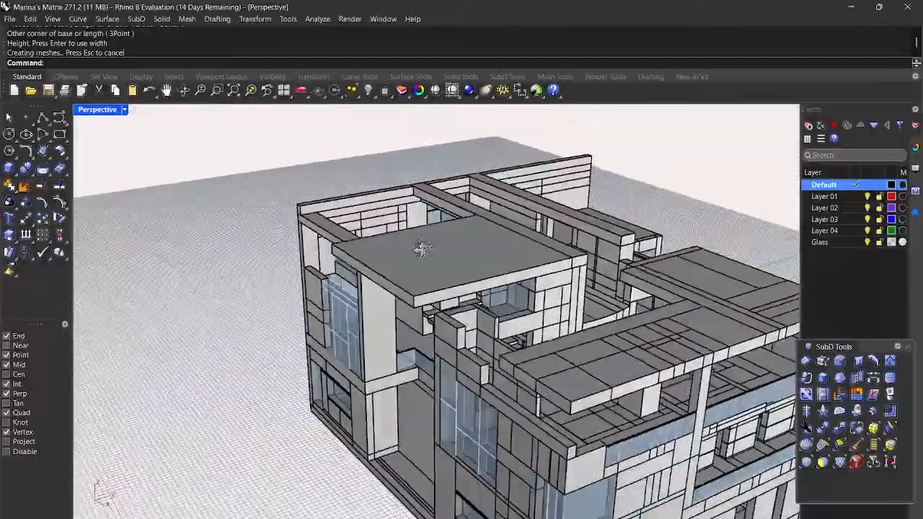
right_drag(422, 248, 426, 249)
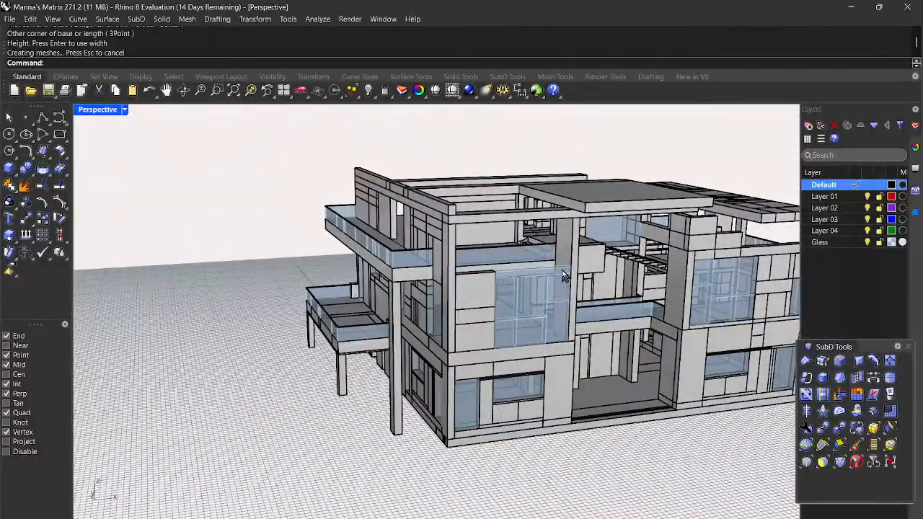
scroll(557, 239, up, 5)
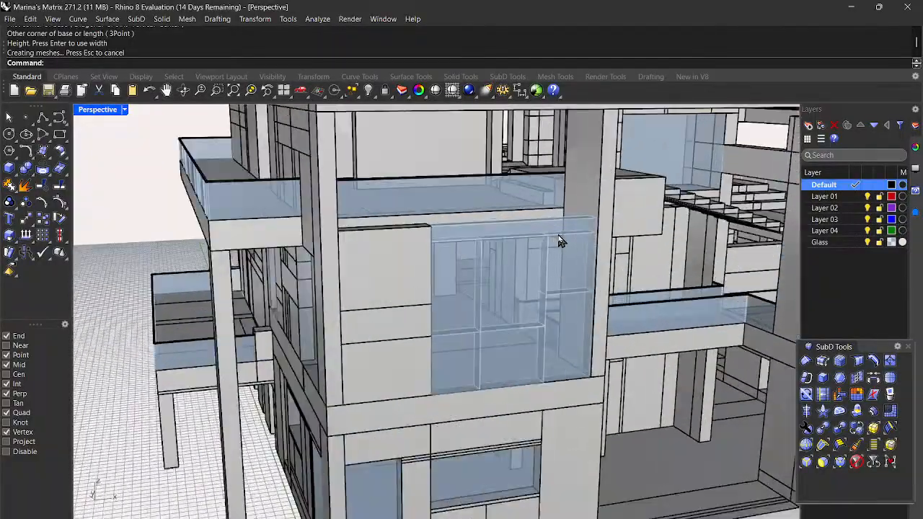
scroll(524, 314, down, 5)
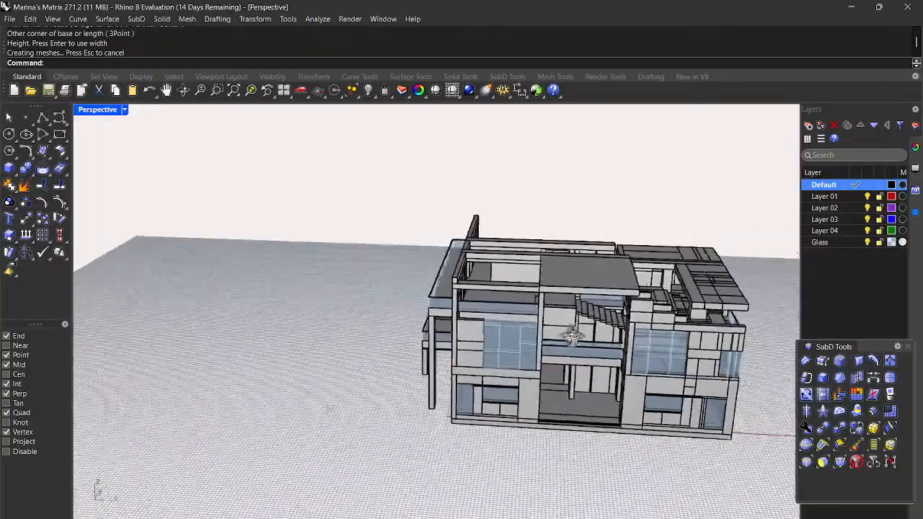
scroll(469, 324, up, 2)
scroll(531, 333, down, 5)
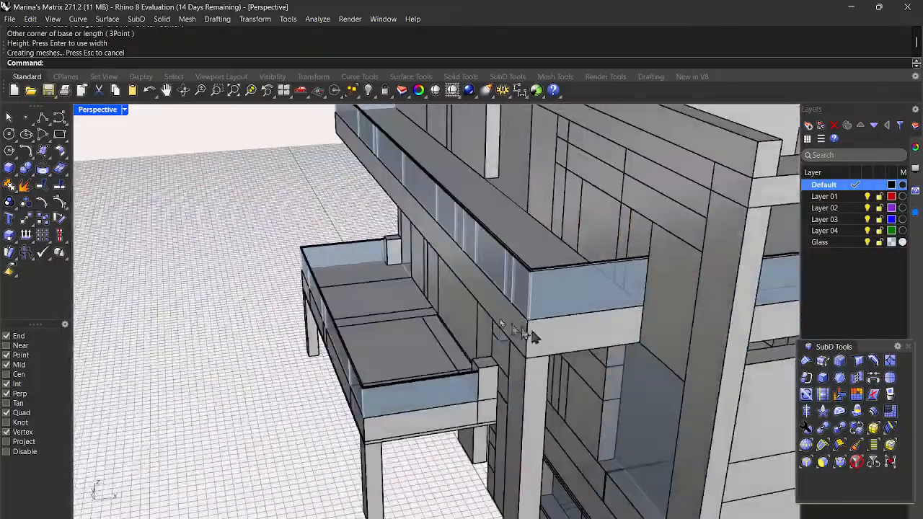
scroll(577, 316, up, 6)
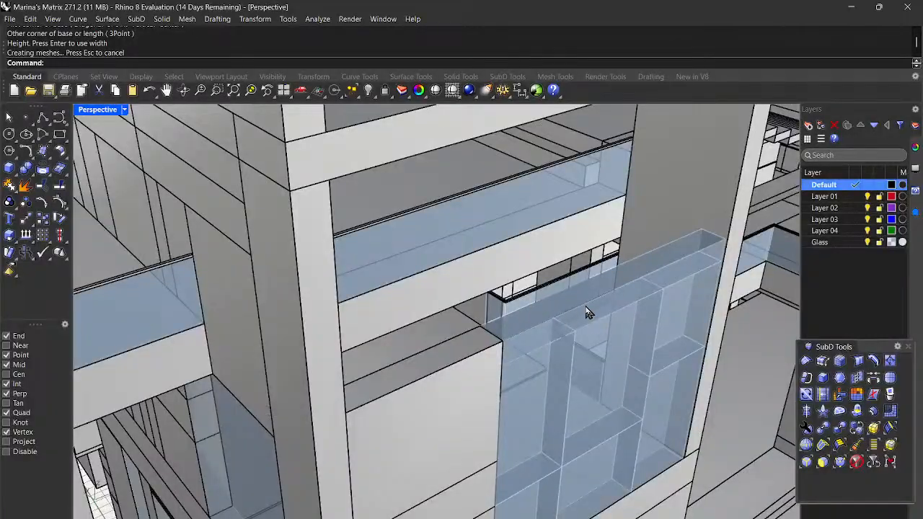
scroll(589, 312, down, 5)
right_drag(589, 313, 613, 298)
scroll(540, 261, up, 5)
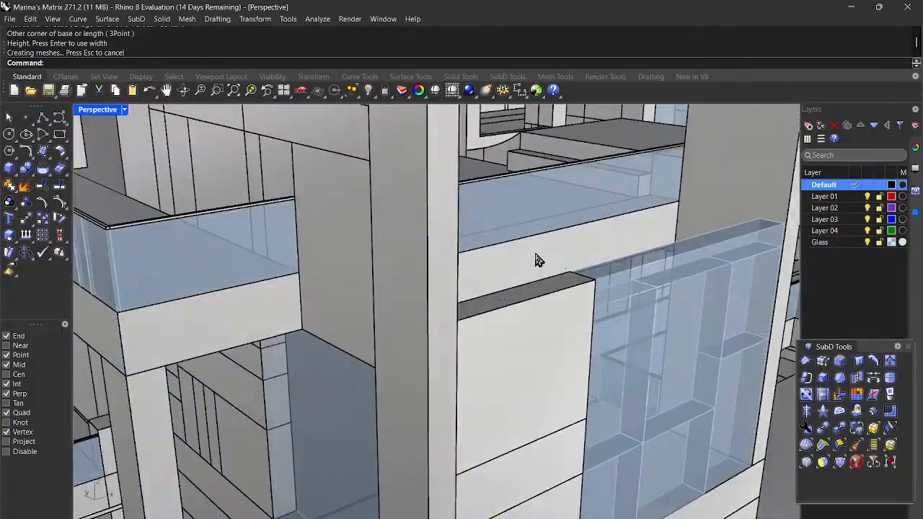
scroll(589, 283, down, 4)
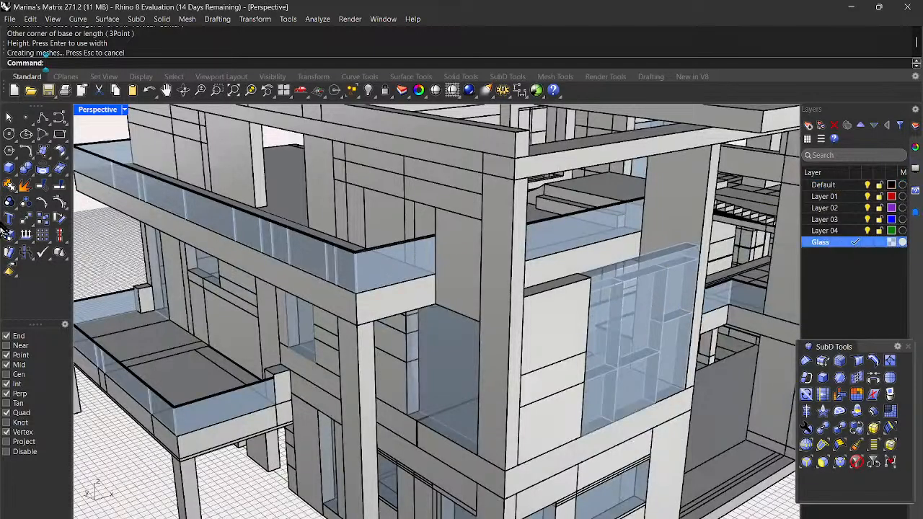
click(9, 168)
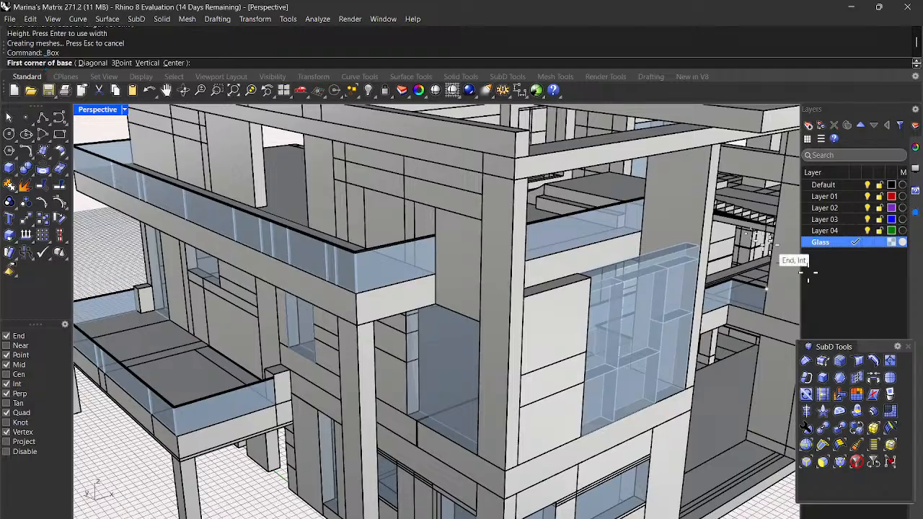
scroll(784, 257, up, 5)
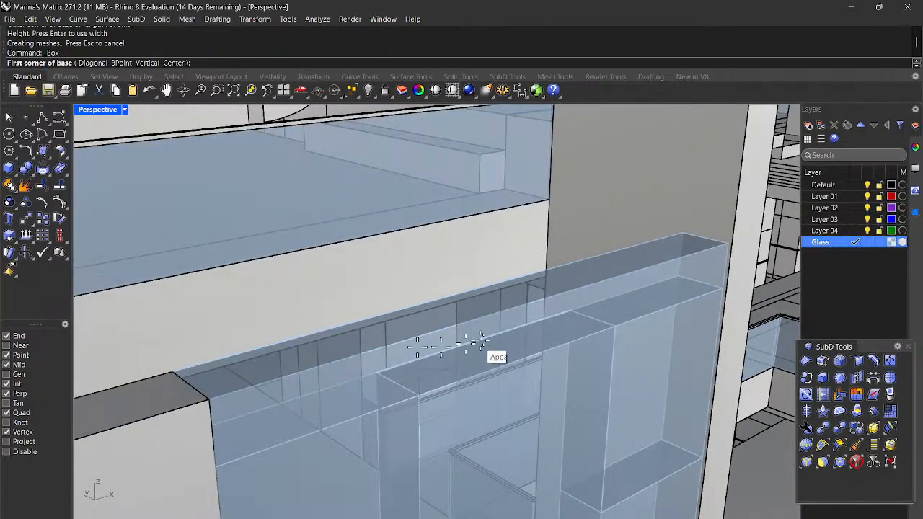
scroll(649, 320, up, 4)
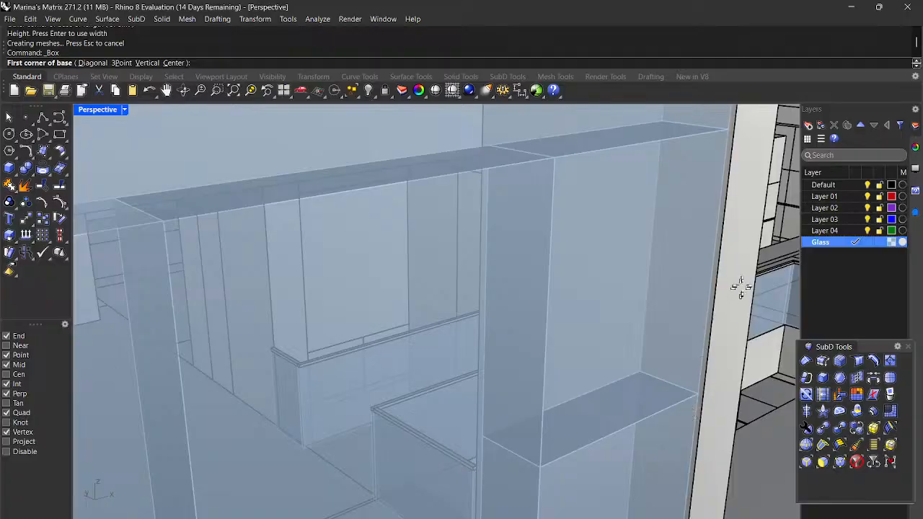
scroll(736, 285, up, 2)
scroll(705, 278, down, 6)
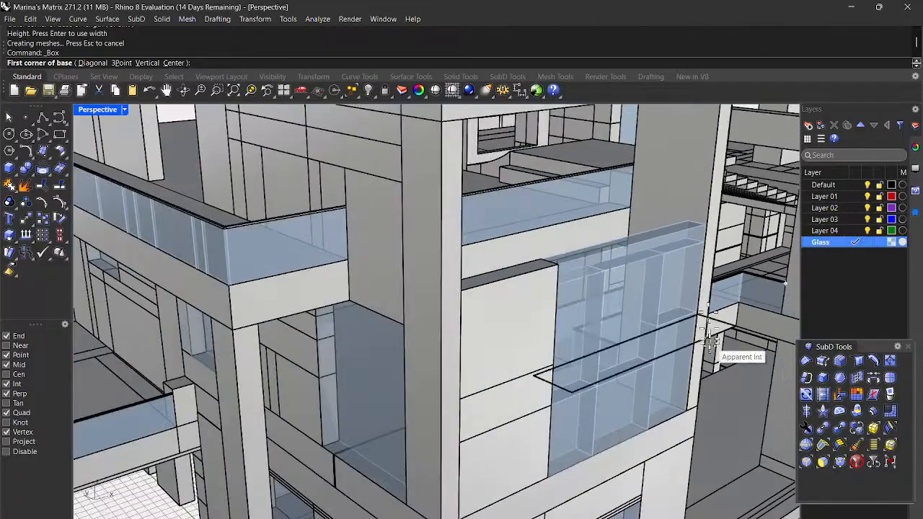
scroll(706, 331, up, 6)
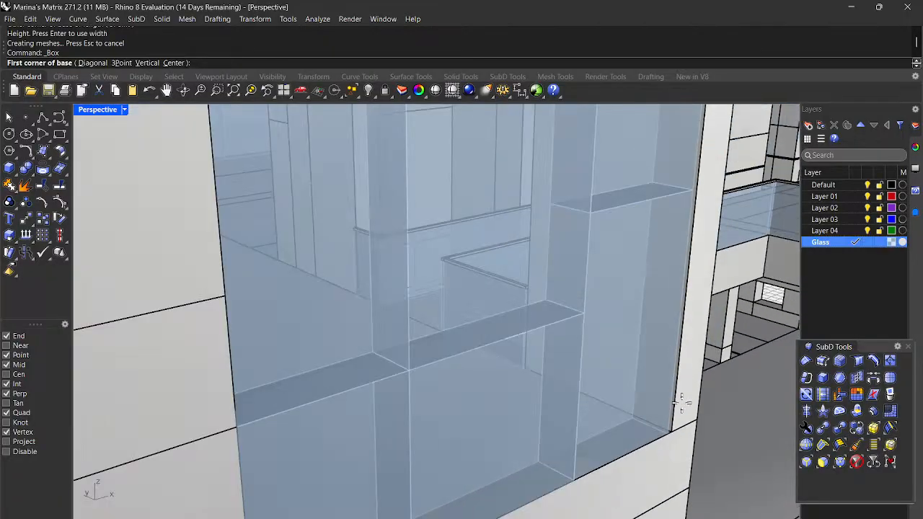
scroll(681, 401, up, 8)
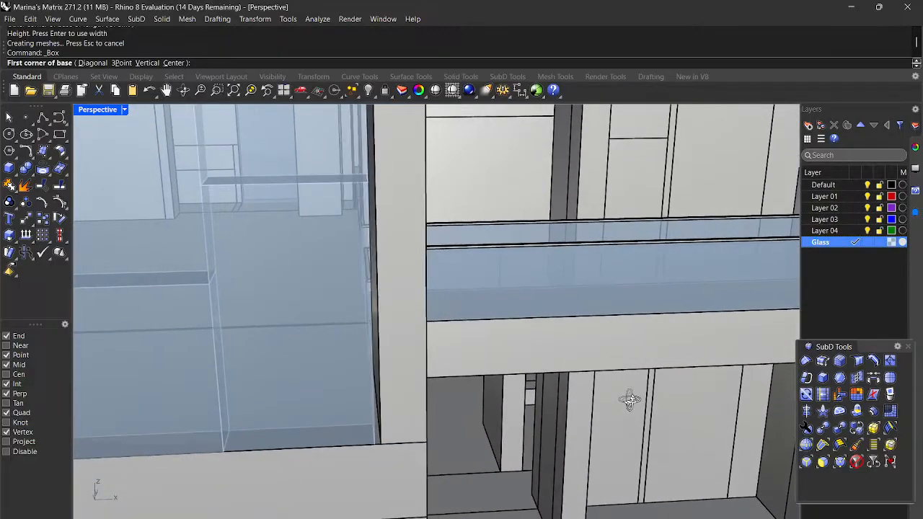
scroll(629, 400, up, 4)
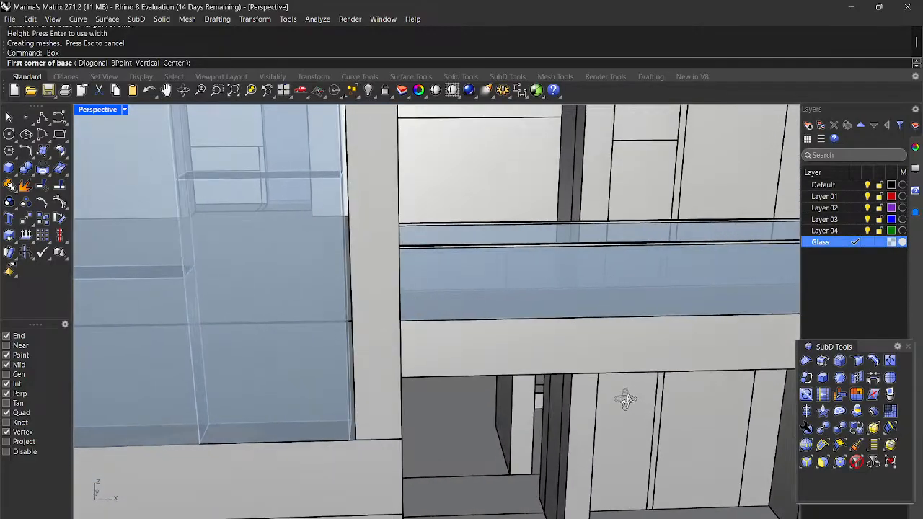
scroll(624, 393, down, 10)
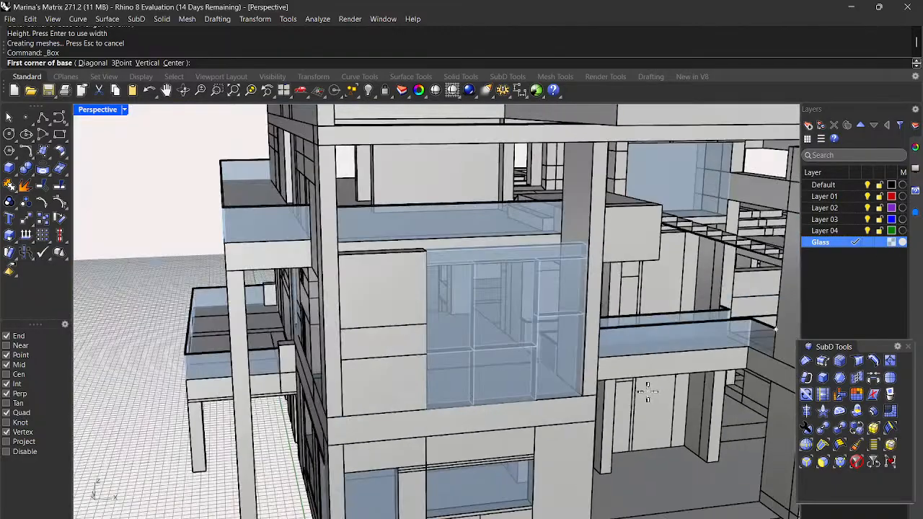
right_drag(647, 391, 611, 404)
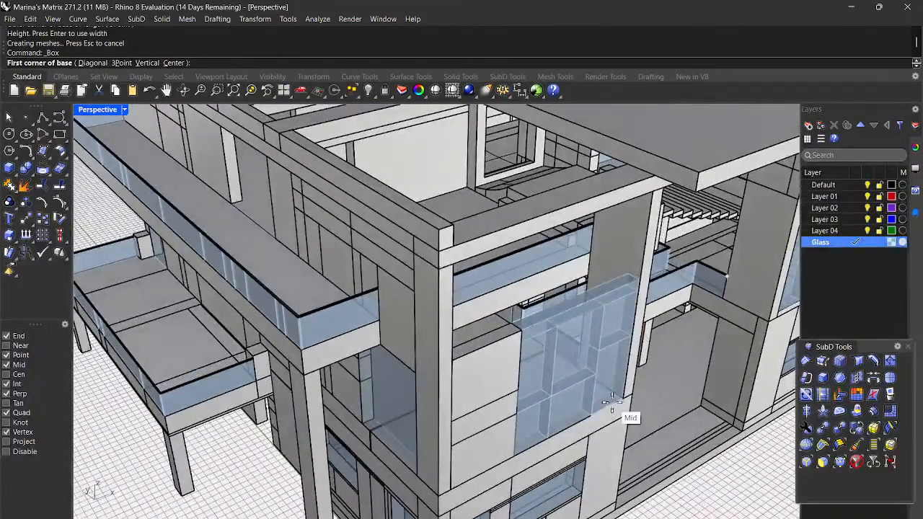
scroll(569, 336, up, 5)
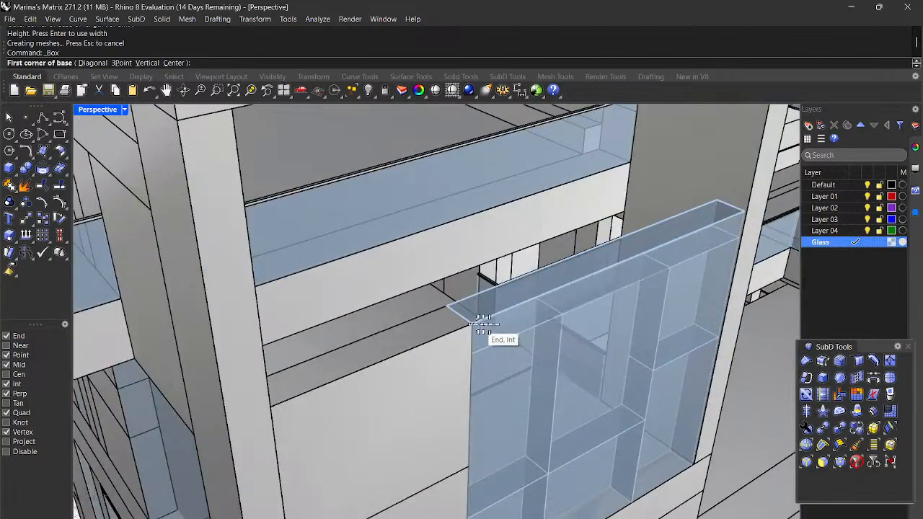
scroll(781, 497, up, 10)
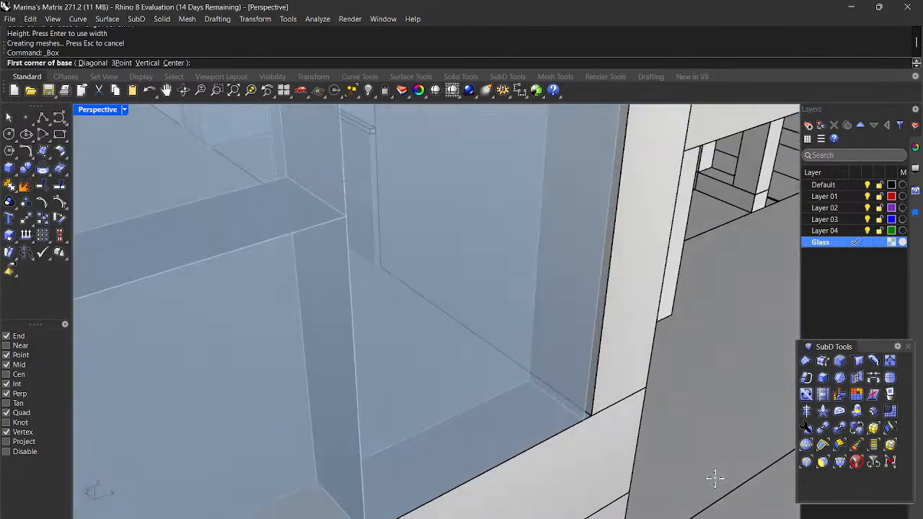
mouse_move(685, 478)
right_down()
mouse_move(661, 478)
mouse_move(682, 473)
right_up()
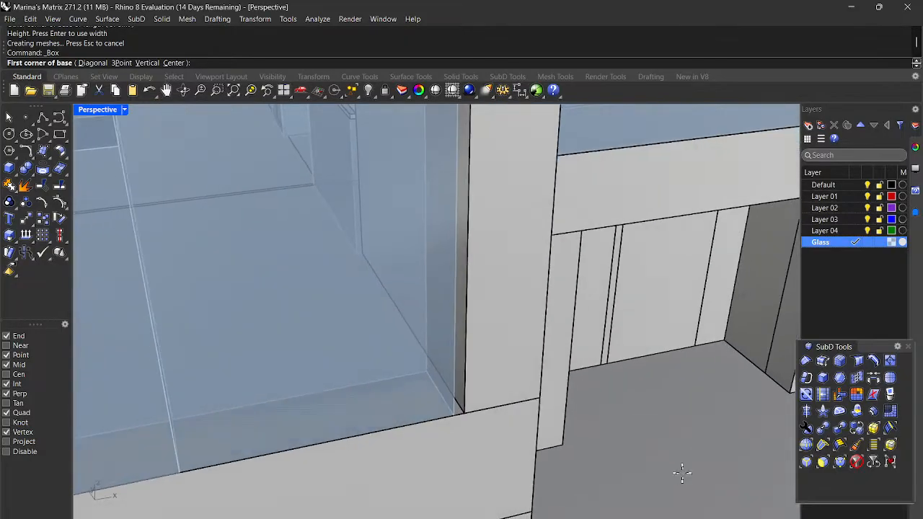
scroll(598, 396, down, 15)
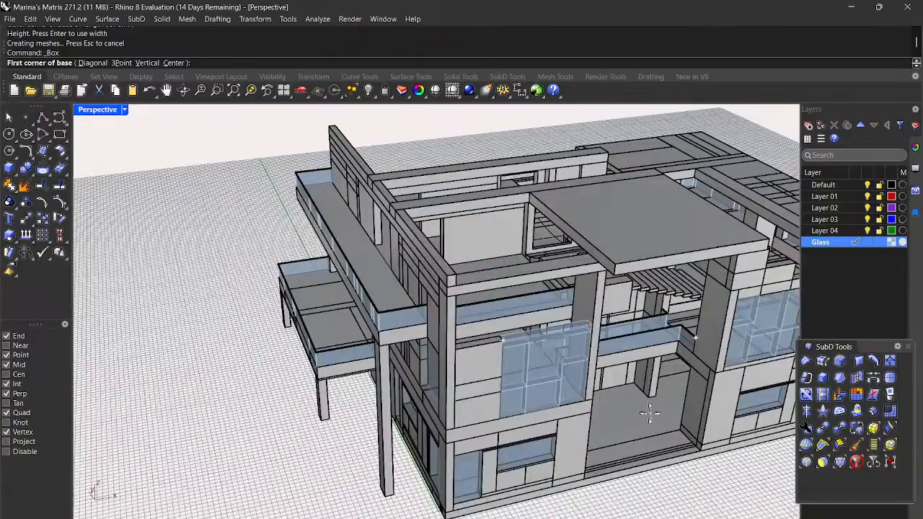
right_drag(649, 412, 635, 251)
scroll(659, 263, up, 15)
scroll(663, 249, down, 6)
scroll(638, 243, down, 10)
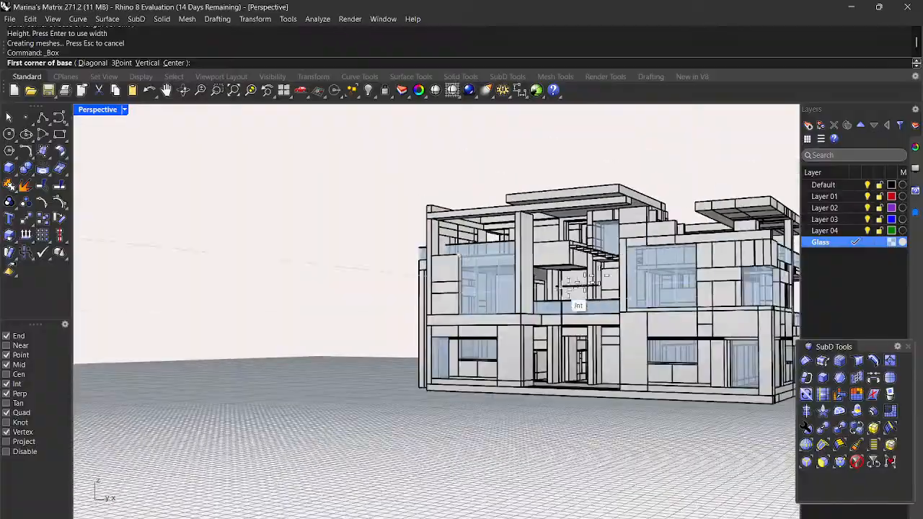
mouse_move(569, 307)
right_down()
mouse_move(604, 315)
mouse_move(567, 321)
right_up()
scroll(546, 320, up, 4)
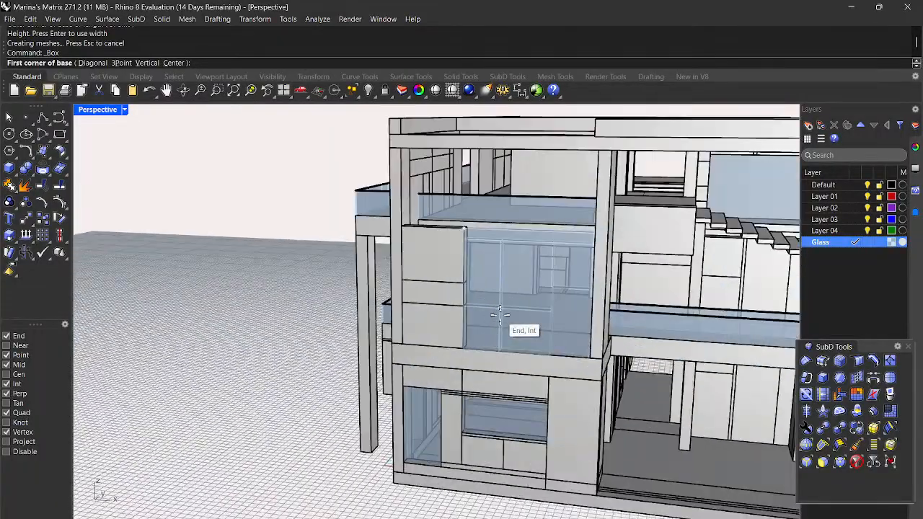
scroll(498, 315, up, 3)
scroll(655, 191, up, 4)
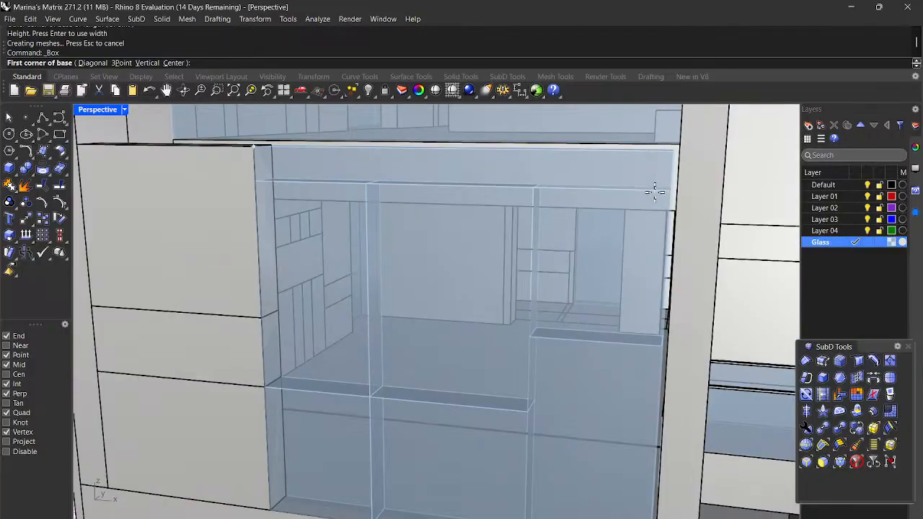
key(Escape)
scroll(532, 291, down, 5)
scroll(560, 284, up, 2)
Step: Select the four upper-bay glass panels and the top glass frame piece
click(587, 338)
shift+click(505, 348)
shift+click(424, 336)
shift+click(418, 277)
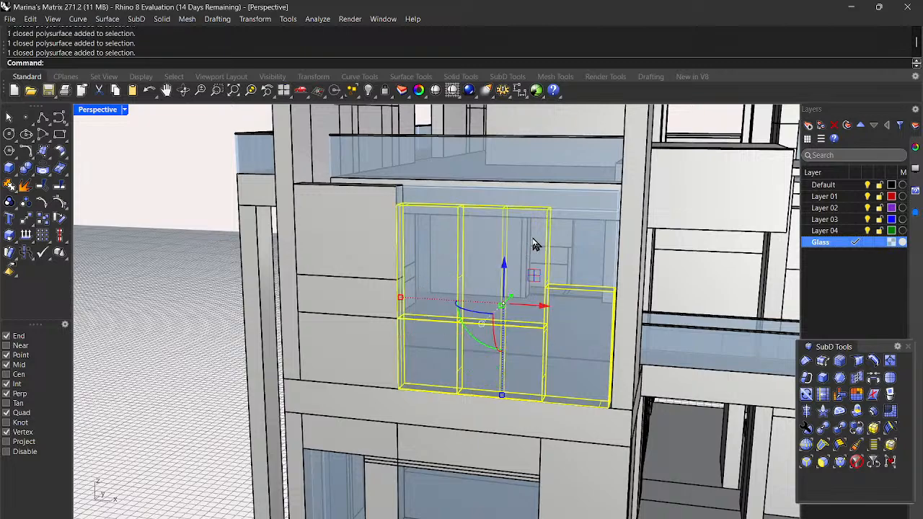
shift+click(590, 211)
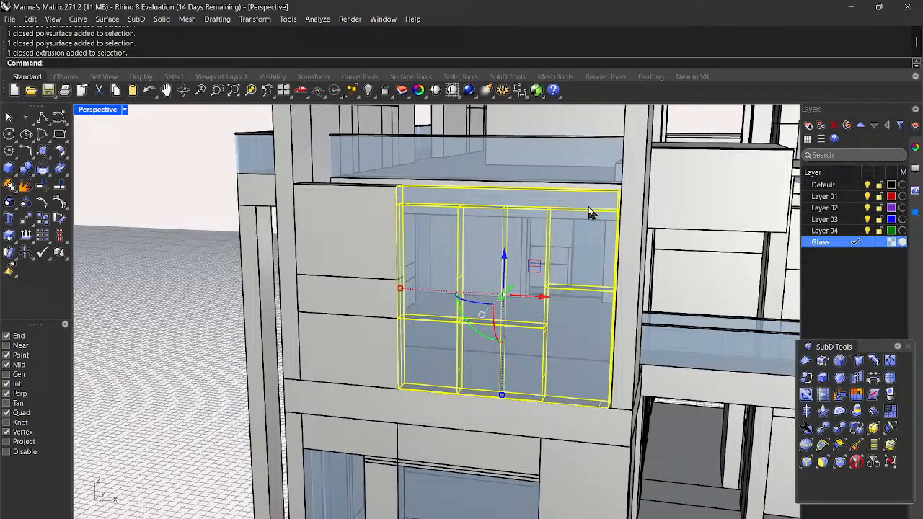
Step: Move the glass pieces from the bay's lower corner to the wall corner, then deselect them
text(Mov)
key(Return)
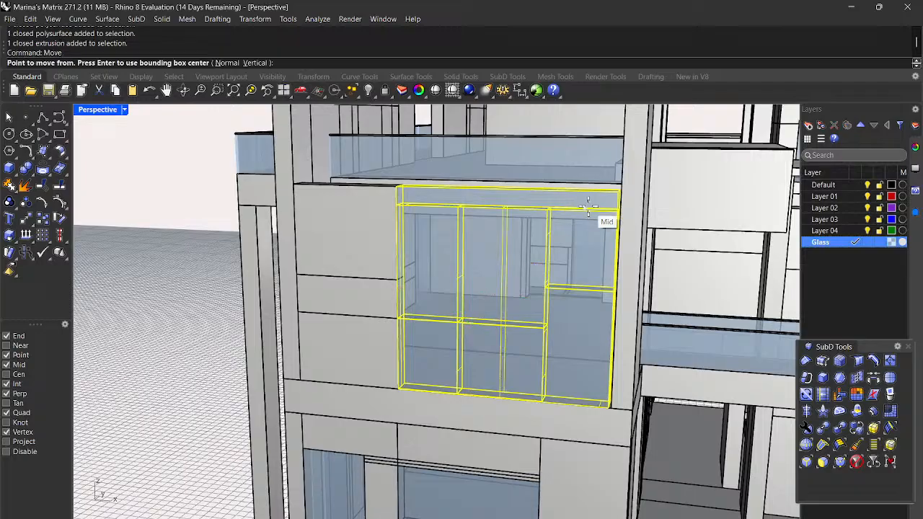
scroll(607, 399, up, 3)
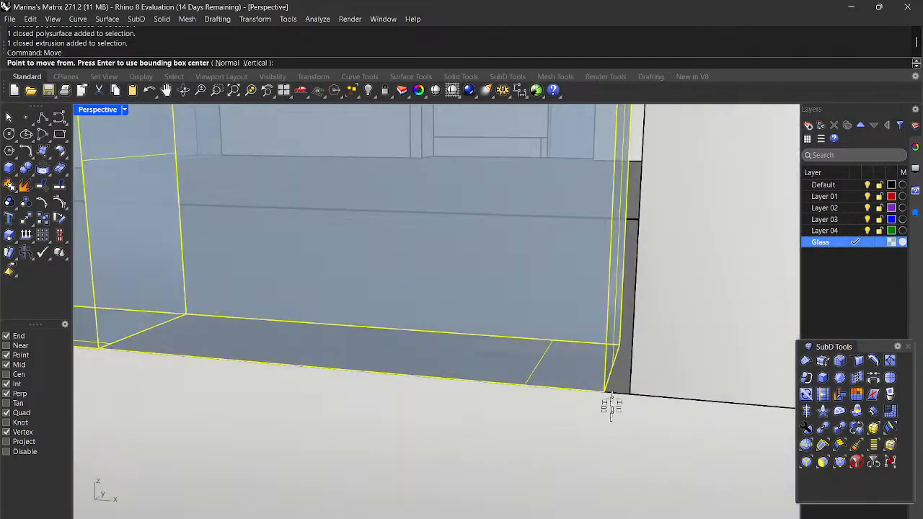
click(605, 390)
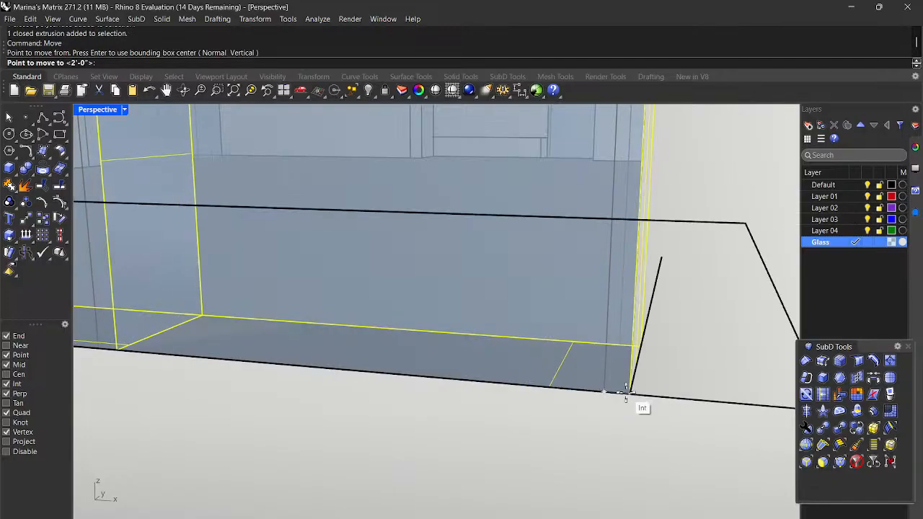
click(629, 395)
scroll(629, 395, down, 3)
right_drag(364, 396, 402, 395)
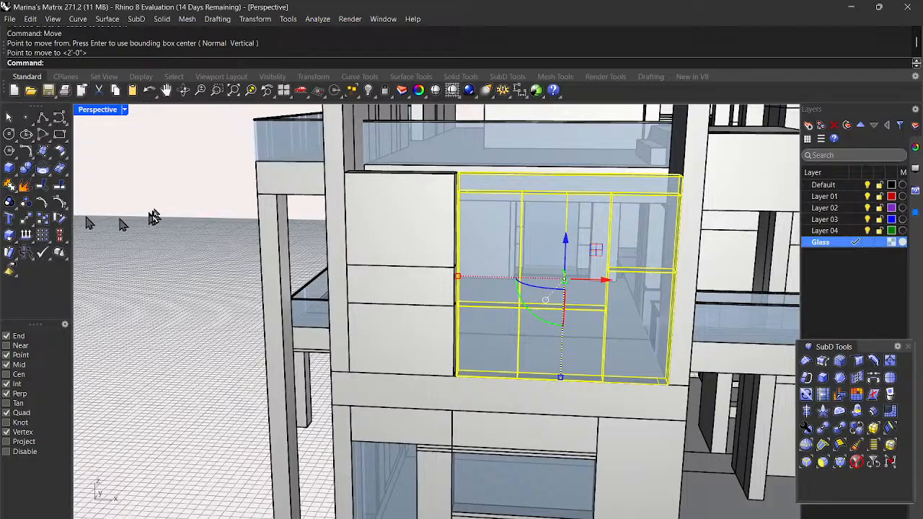
key(Escape)
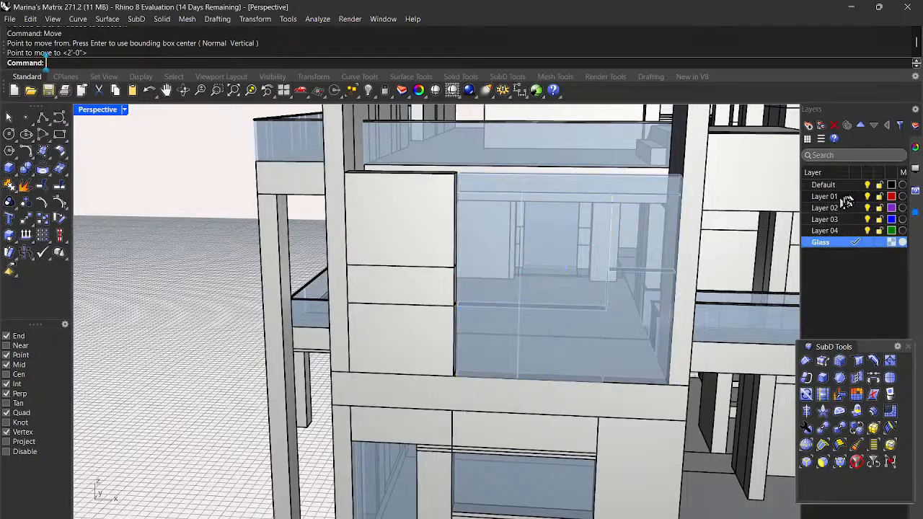
Step: On the Default layer, draw a narrow full-height box between the wall corner and the glass bay
click(829, 186)
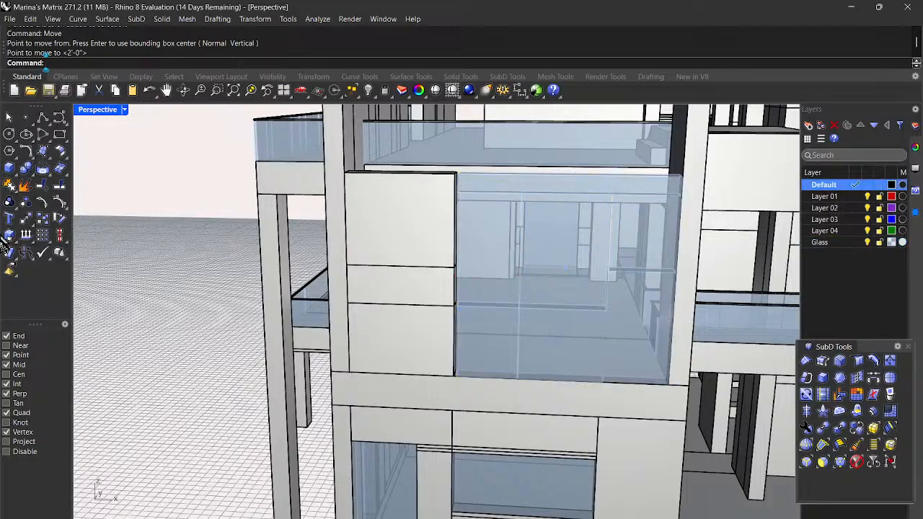
click(8, 170)
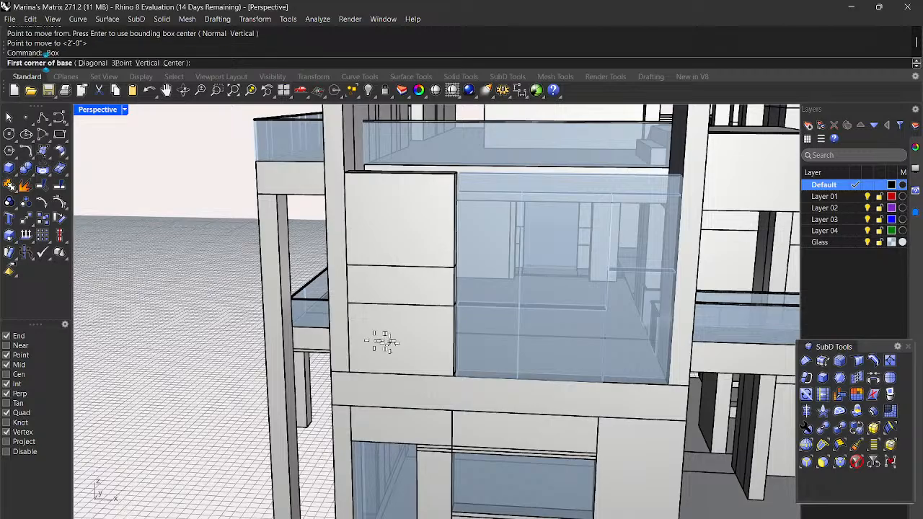
scroll(464, 381, up, 5)
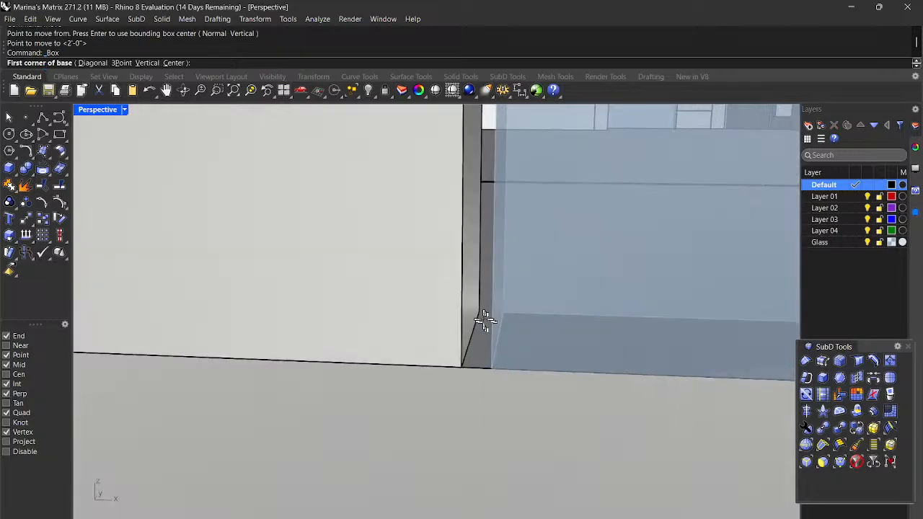
click(481, 312)
scroll(479, 338, down, 2)
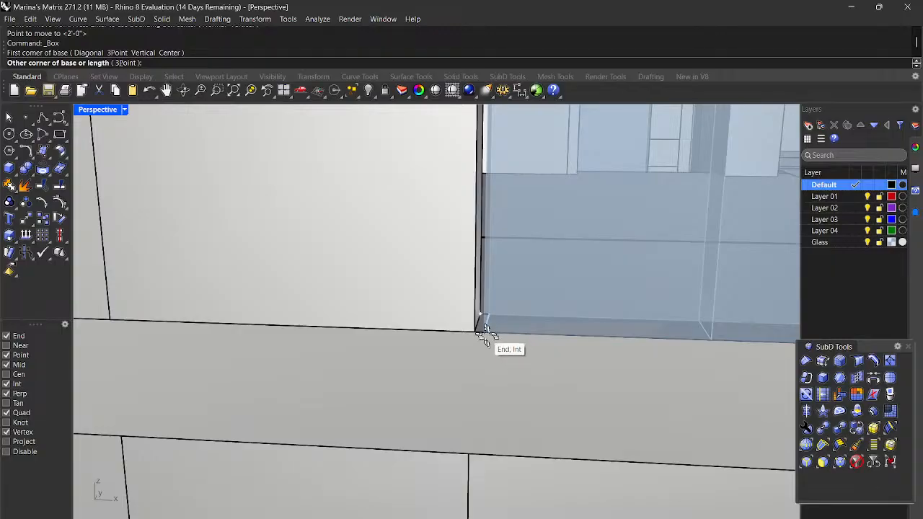
scroll(486, 335, up, 2)
click(507, 337)
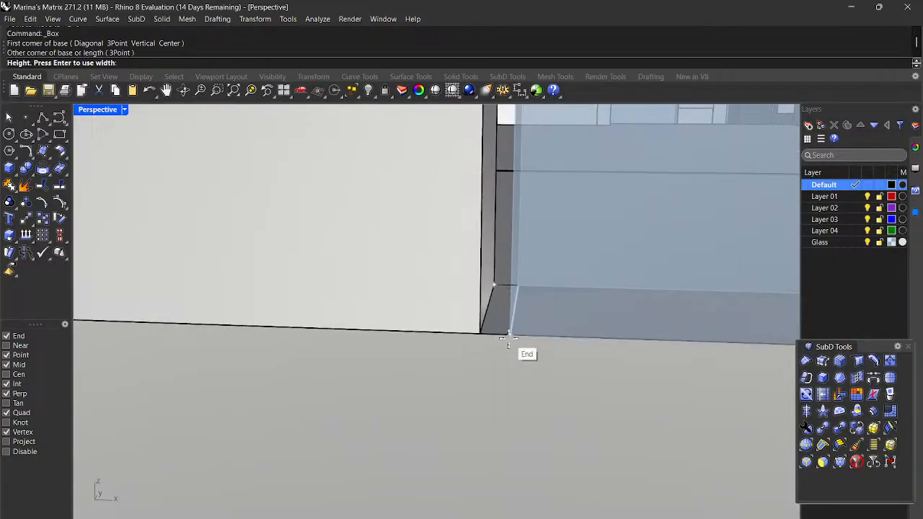
scroll(506, 337, down, 4)
scroll(545, 193, up, 4)
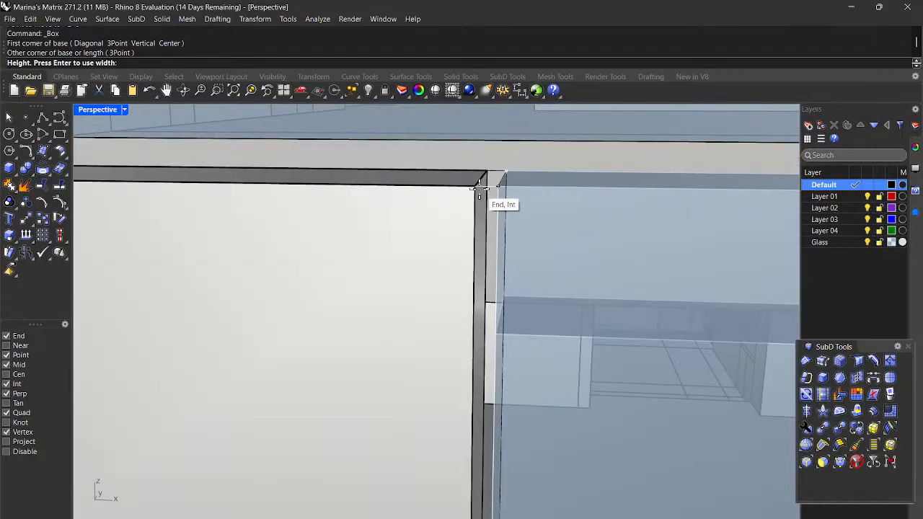
click(480, 189)
scroll(480, 189, down, 8)
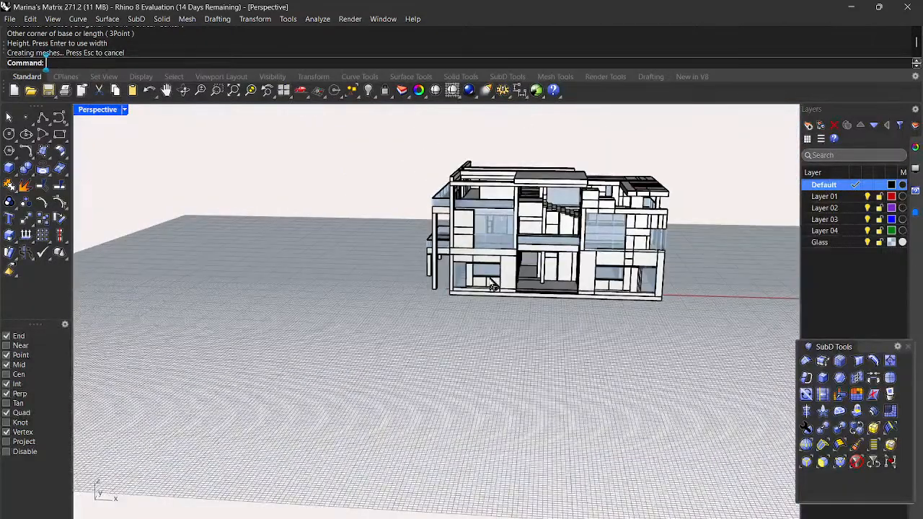
scroll(491, 288, down, 3)
right_drag(490, 295, 566, 289)
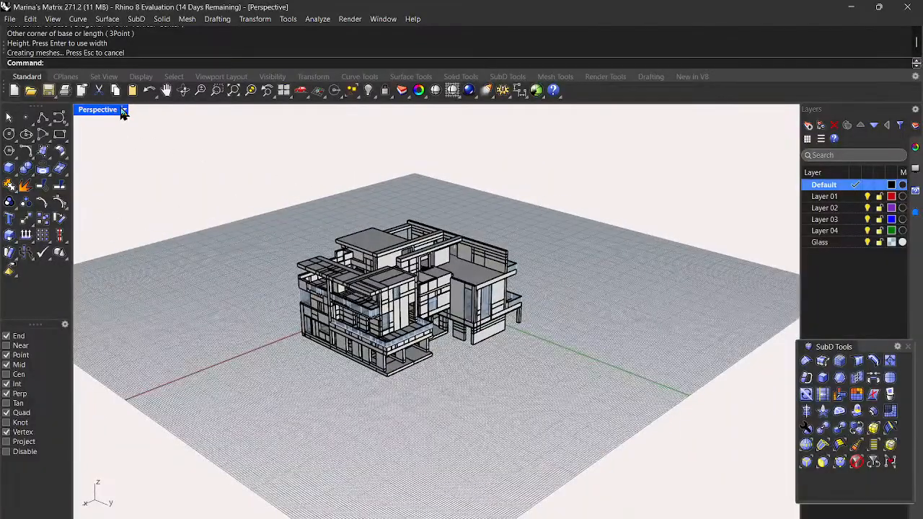
Step: Switch the Perspective viewport to Rendered display and orbit the house slightly
click(124, 110)
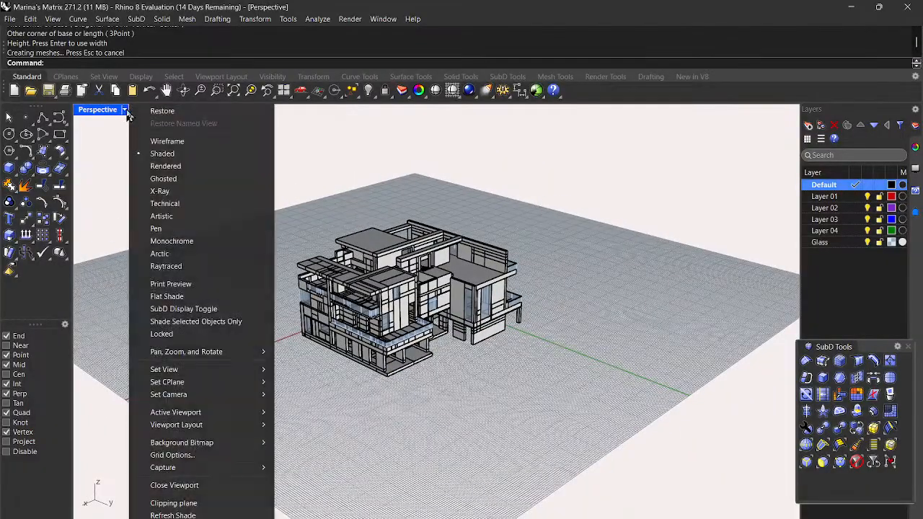
click(173, 166)
scroll(428, 389, up, 5)
right_drag(433, 396, 447, 377)
scroll(476, 386, down, 4)
right_drag(511, 397, 542, 281)
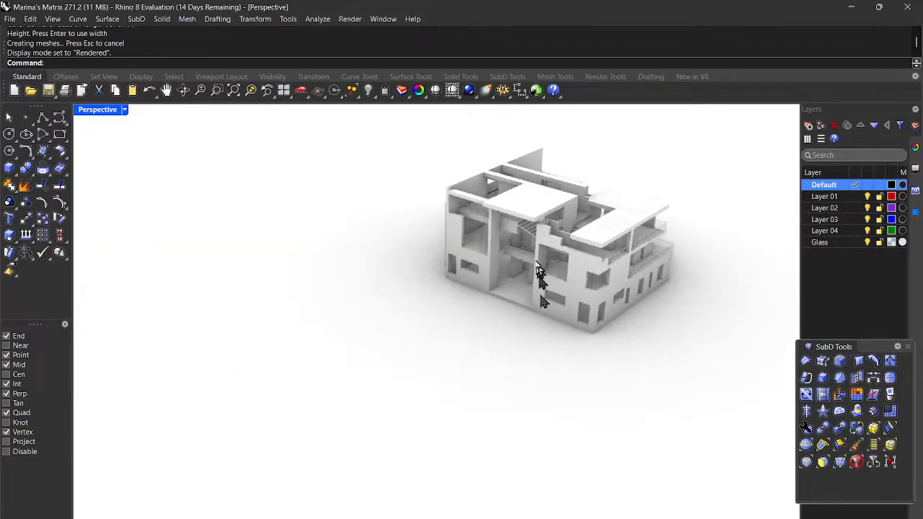
Step: Orbit and zoom the rendered house, ending with a view from above
scroll(539, 273, down, 2)
scroll(362, 276, down, 2)
scroll(540, 234, up, 6)
right_drag(377, 331, 580, 438)
right_drag(460, 362, 544, 358)
scroll(503, 357, up, 10)
scroll(518, 348, down, 8)
scroll(543, 352, down, 6)
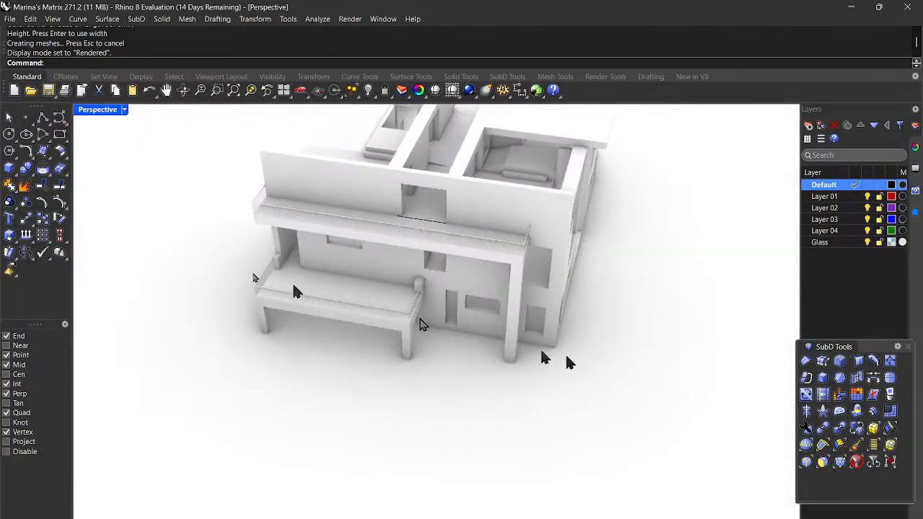
click(124, 110)
Step: Return the viewport to Shaded display and look down on the roof terrace
click(167, 156)
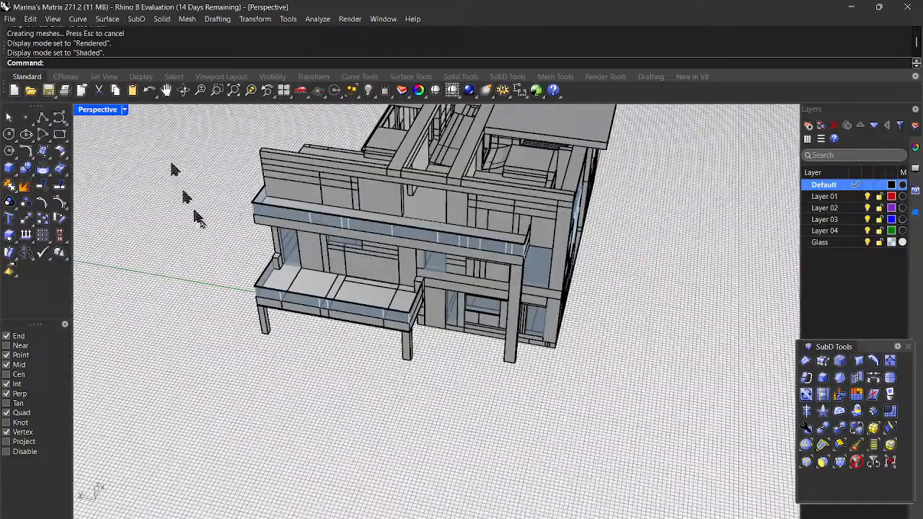
scroll(403, 279, down, 6)
mouse_move(625, 334)
right_down()
mouse_move(433, 307)
mouse_move(183, 295)
mouse_move(247, 319)
right_up()
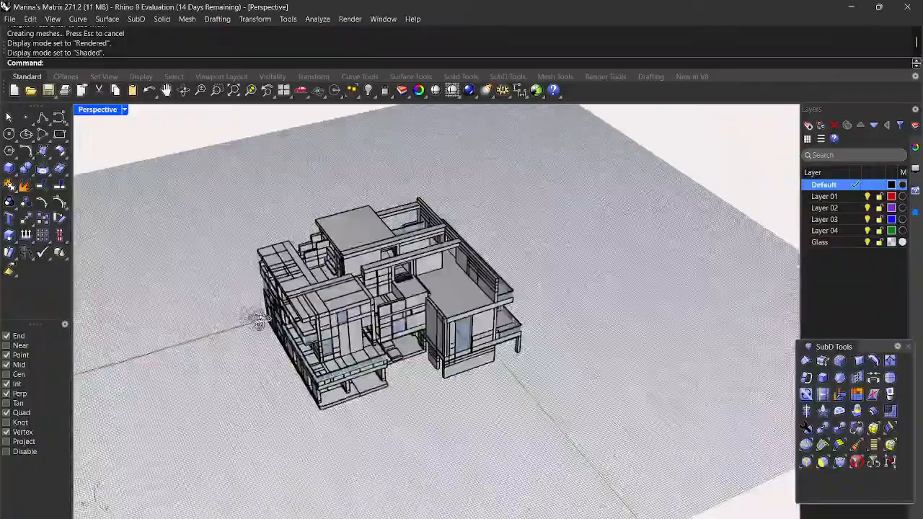
scroll(392, 299, up, 6)
right_drag(464, 399, 431, 387)
scroll(432, 385, down, 6)
Step: Orbit around the balcony front and zoom in on the glazed upper-floor corner
right_drag(605, 370, 337, 346)
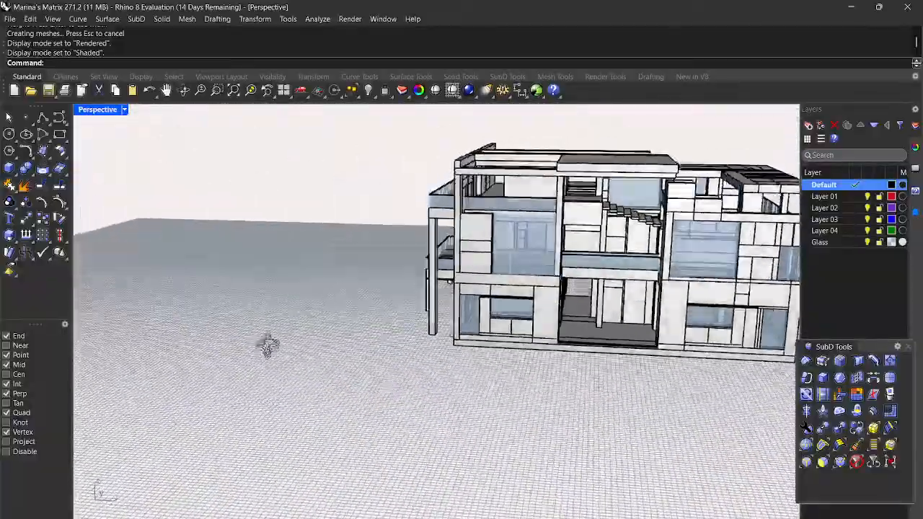
right_drag(268, 346, 275, 333)
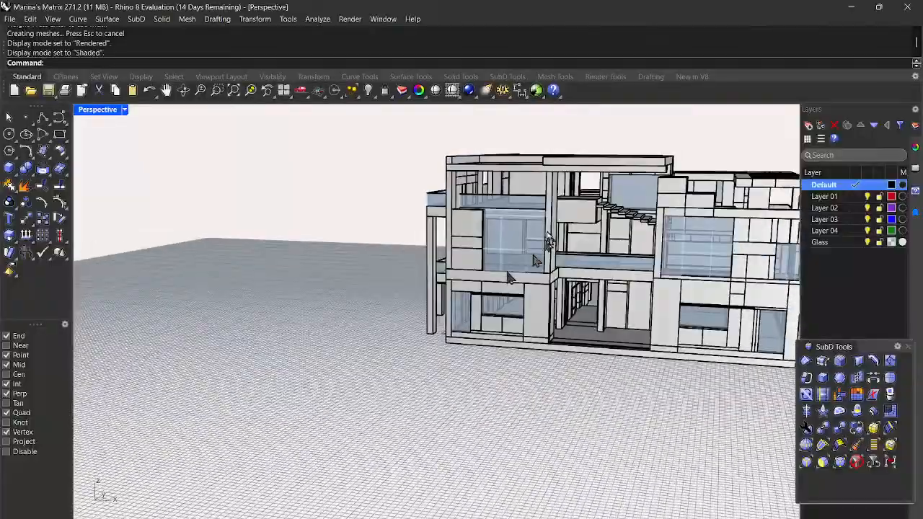
scroll(486, 214, up, 8)
scroll(527, 229, down, 7)
right_drag(526, 228, 530, 249)
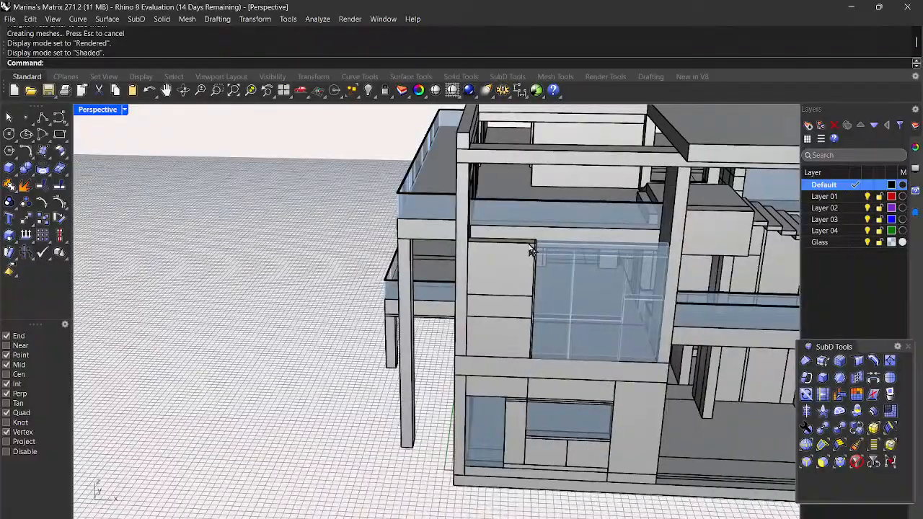
scroll(629, 231, up, 5)
right_drag(629, 227, 596, 202)
scroll(595, 205, down, 6)
right_drag(537, 223, 587, 219)
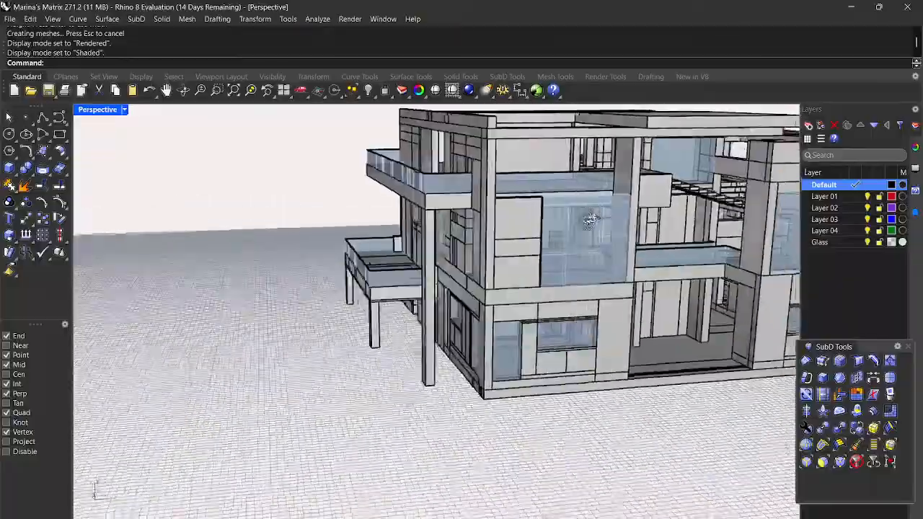
scroll(588, 220, up, 8)
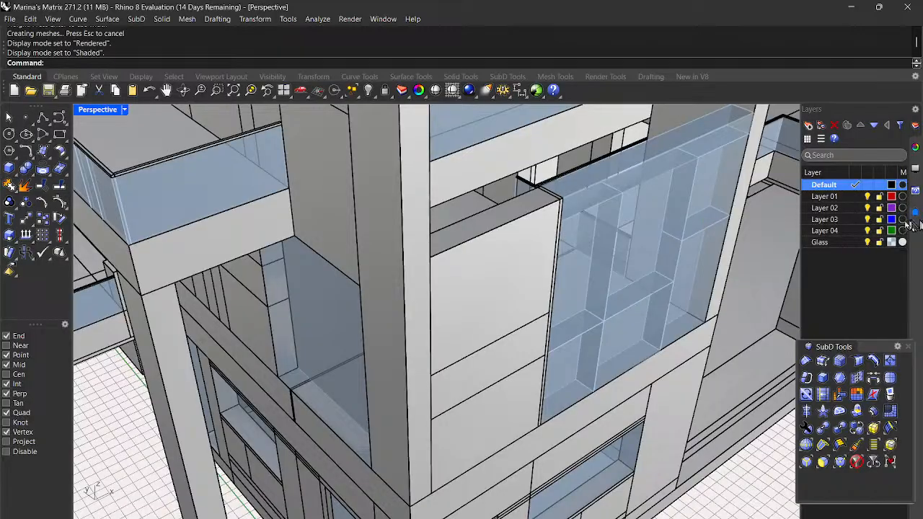
Step: Make Glass the current layer and set a box base from the glass corner along the panel
click(854, 245)
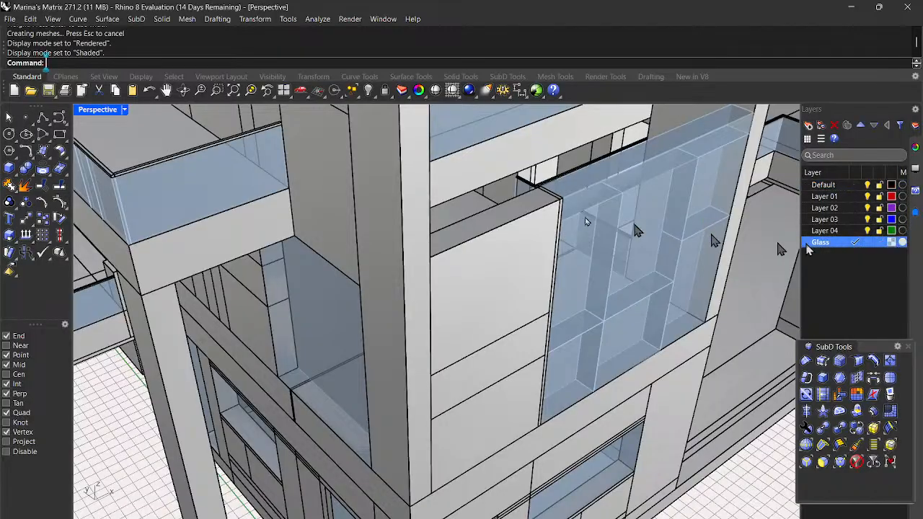
click(10, 170)
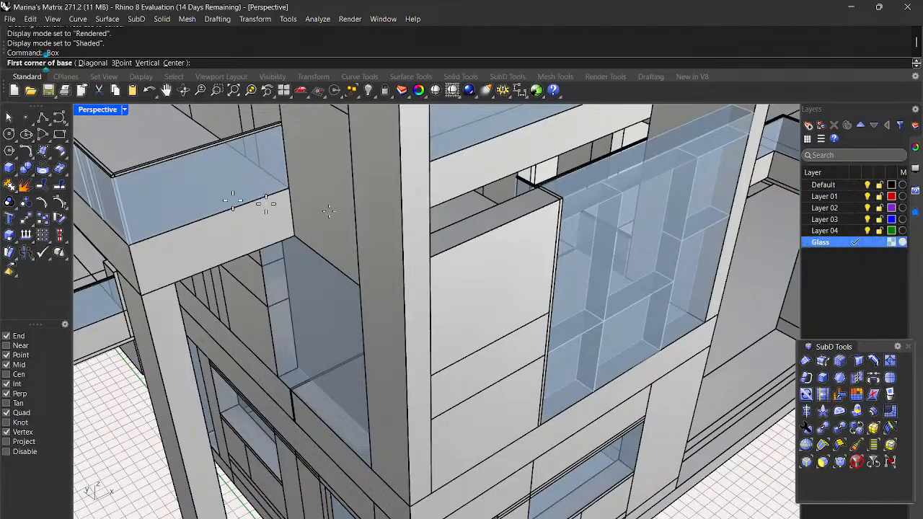
scroll(587, 188, up, 5)
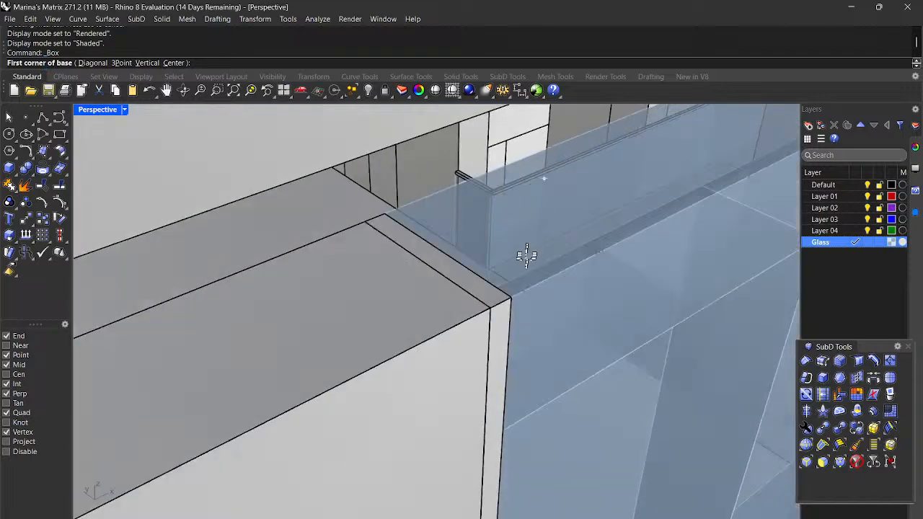
click(506, 294)
scroll(531, 292, down, 6)
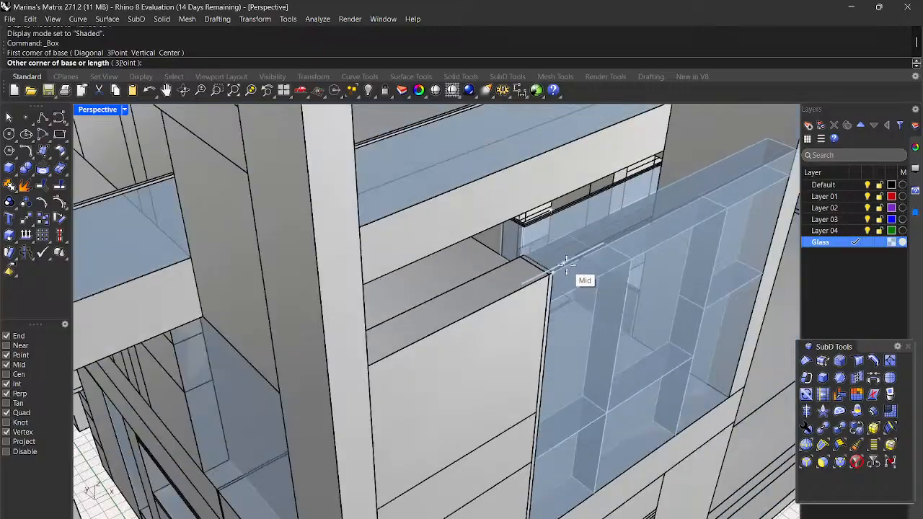
scroll(750, 158, up, 6)
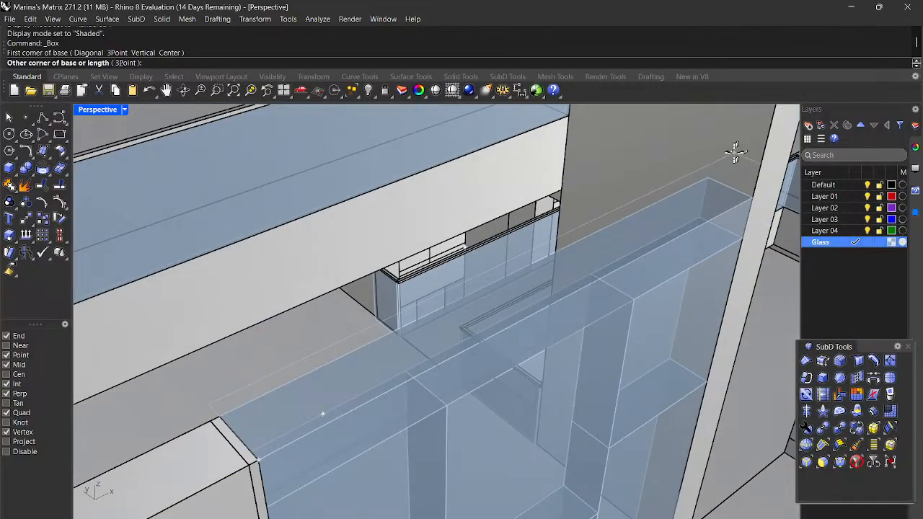
click(705, 173)
Step: Raise the glass box's height up to the beam overhead
scroll(706, 173, down, 6)
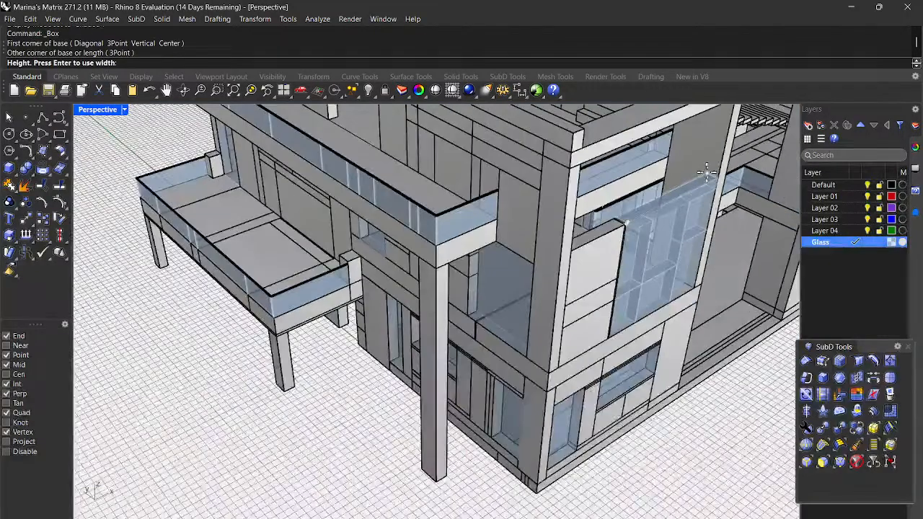
scroll(722, 177, down, 4)
right_drag(728, 182, 715, 160)
scroll(746, 166, up, 8)
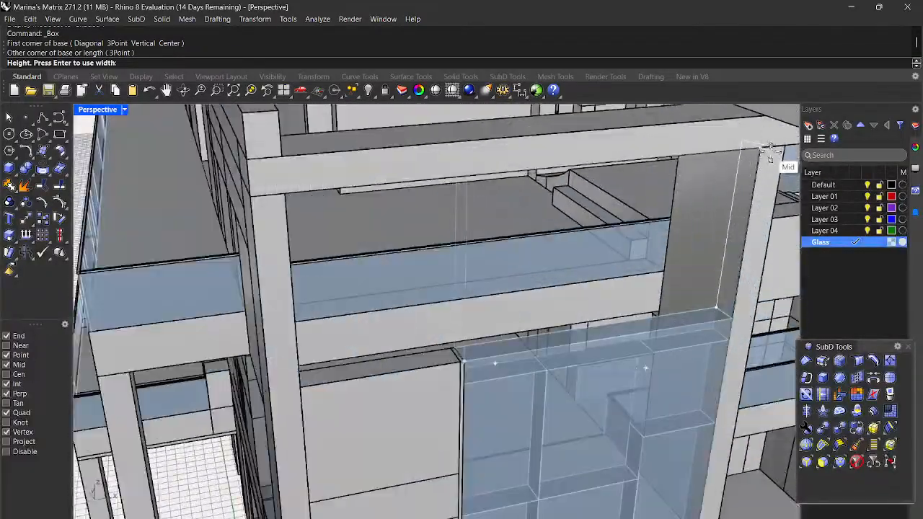
scroll(762, 146, up, 5)
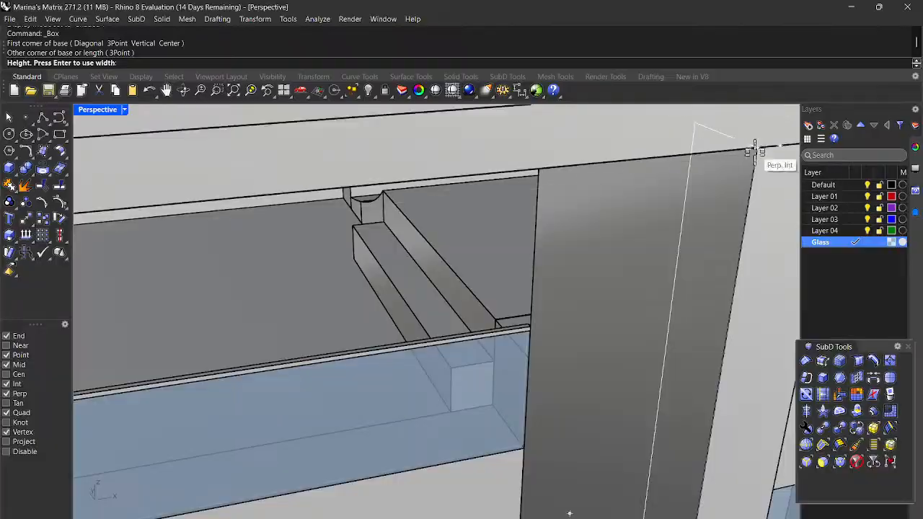
click(756, 148)
scroll(754, 144, down, 10)
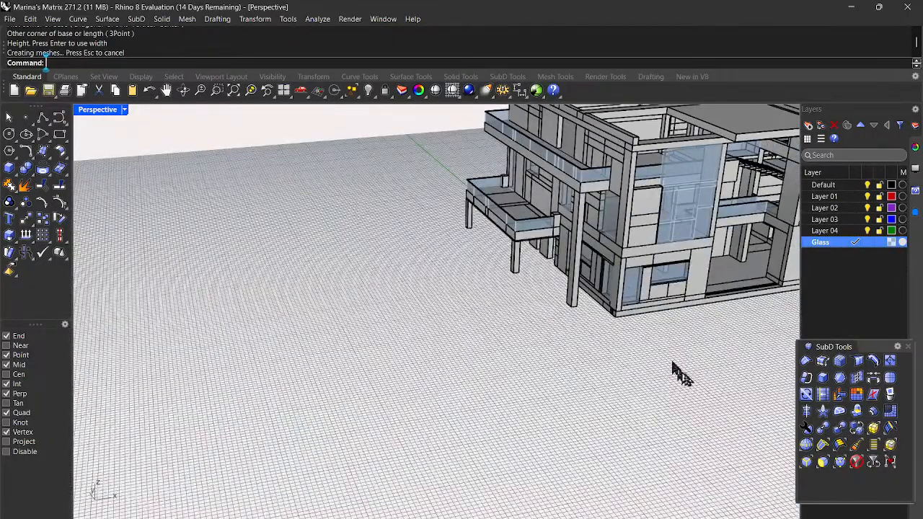
Step: Inspect the building from a frontal, low side-on and corner view
right_drag(688, 378, 490, 278)
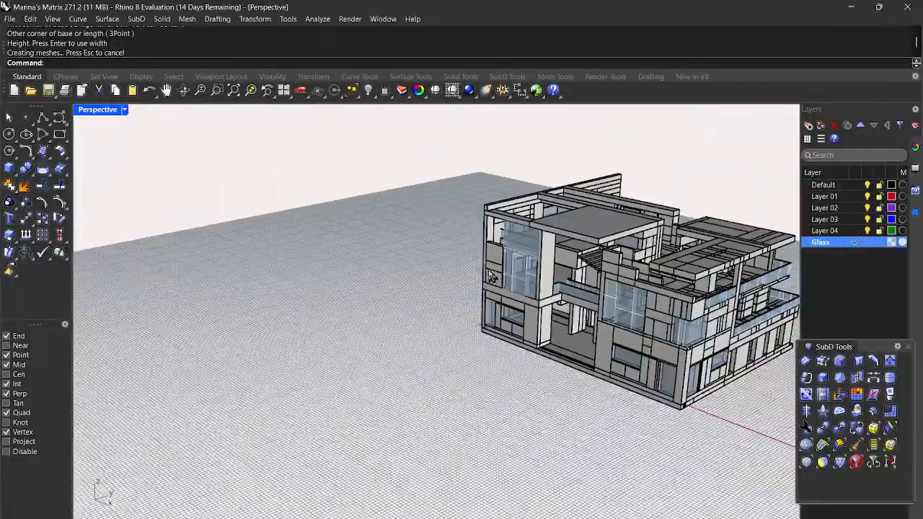
scroll(530, 302, up, 4)
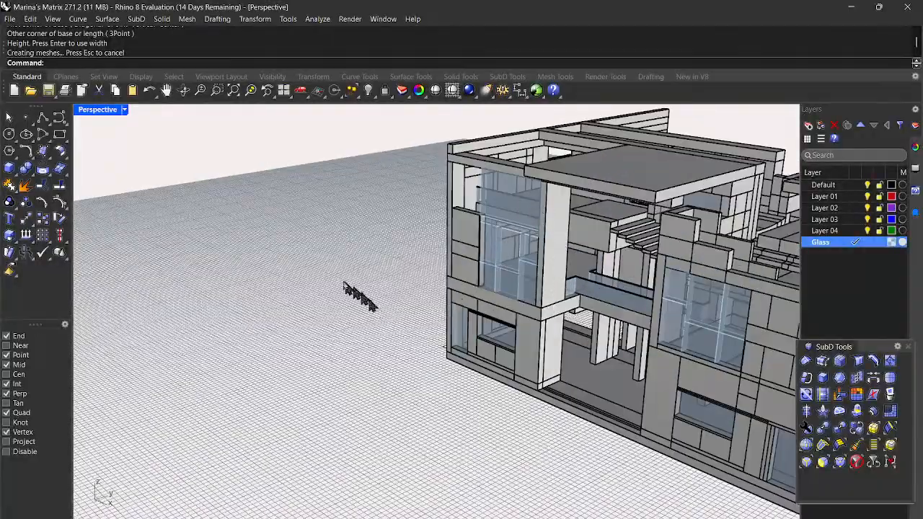
scroll(353, 289, down, 5)
right_drag(330, 270, 420, 267)
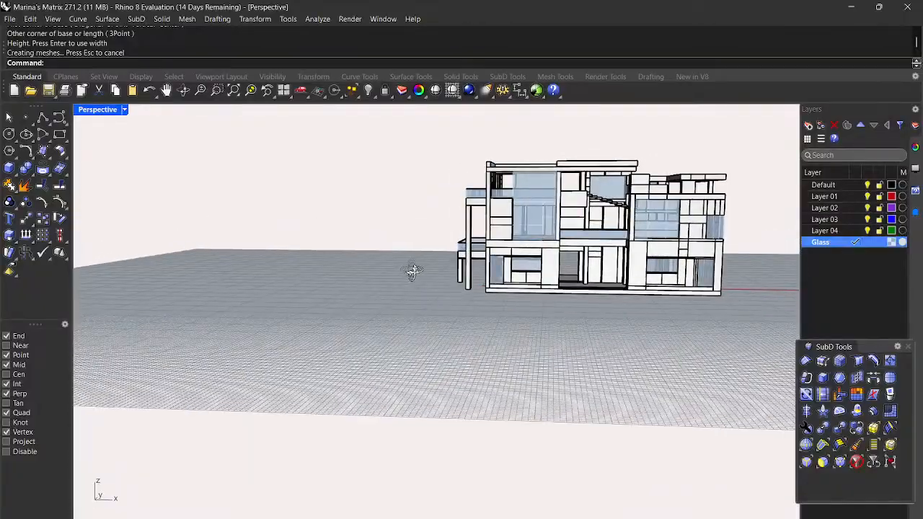
scroll(537, 176, up, 6)
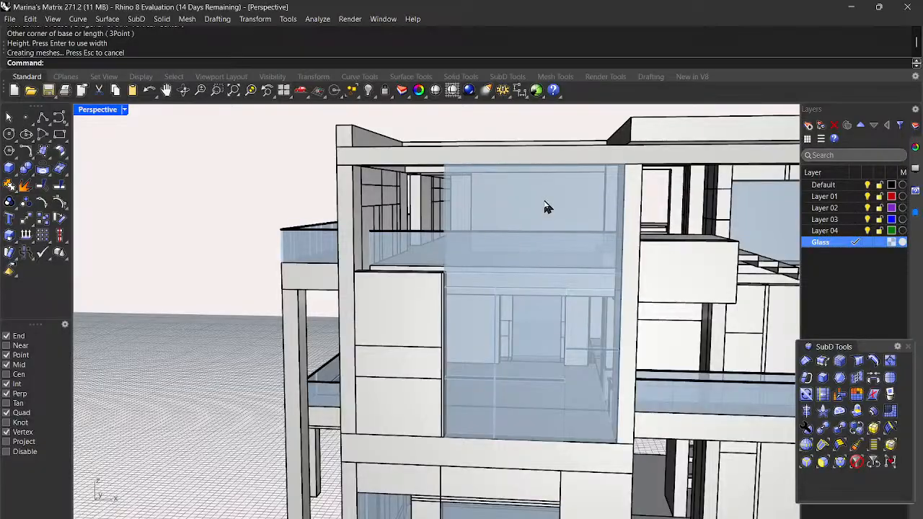
scroll(546, 206, down, 3)
right_drag(581, 207, 609, 206)
scroll(691, 250, down, 3)
Step: View the roof and facade from above, then make Default the current layer
right_drag(685, 240, 632, 247)
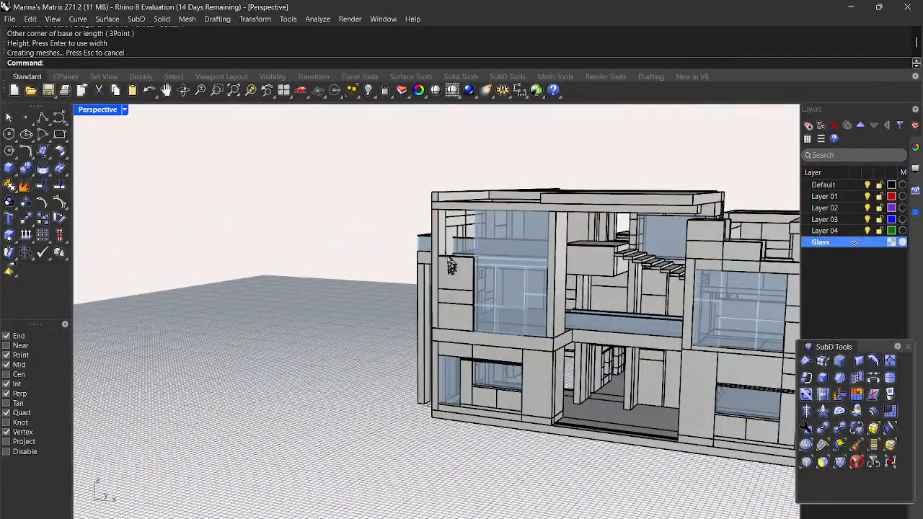
scroll(448, 267, up, 3)
right_drag(447, 257, 468, 251)
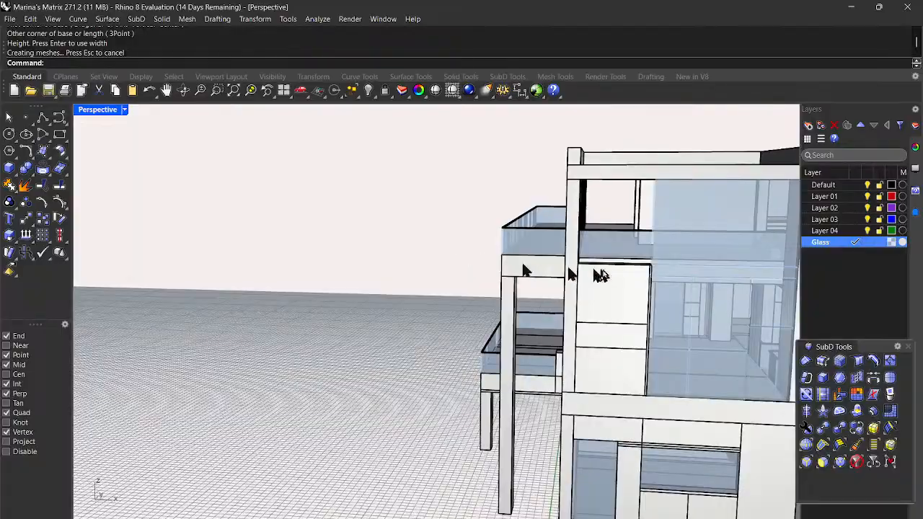
scroll(611, 274, up, 8)
right_drag(612, 276, 517, 259)
scroll(517, 259, down, 9)
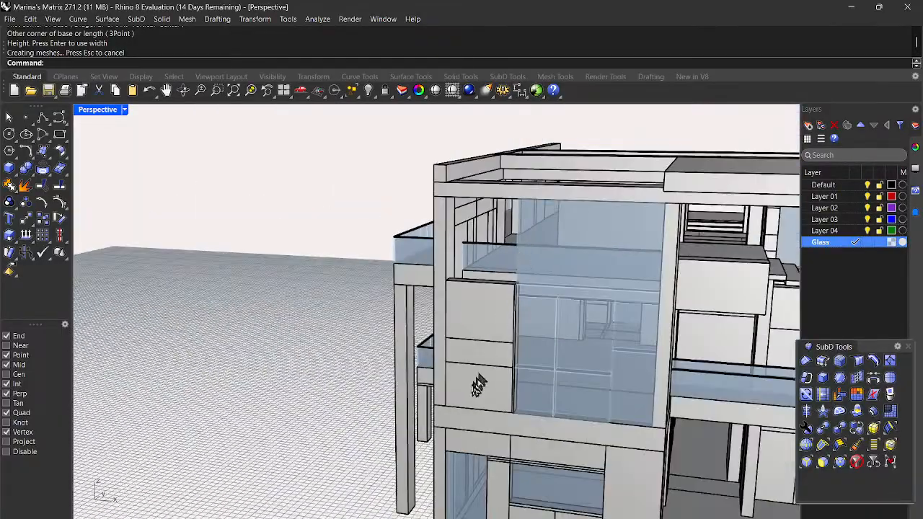
right_drag(473, 371, 467, 337)
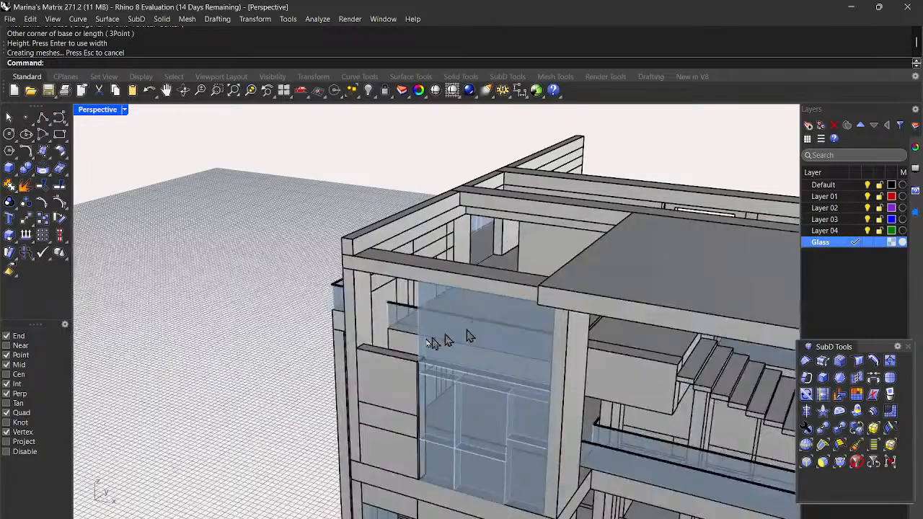
click(856, 186)
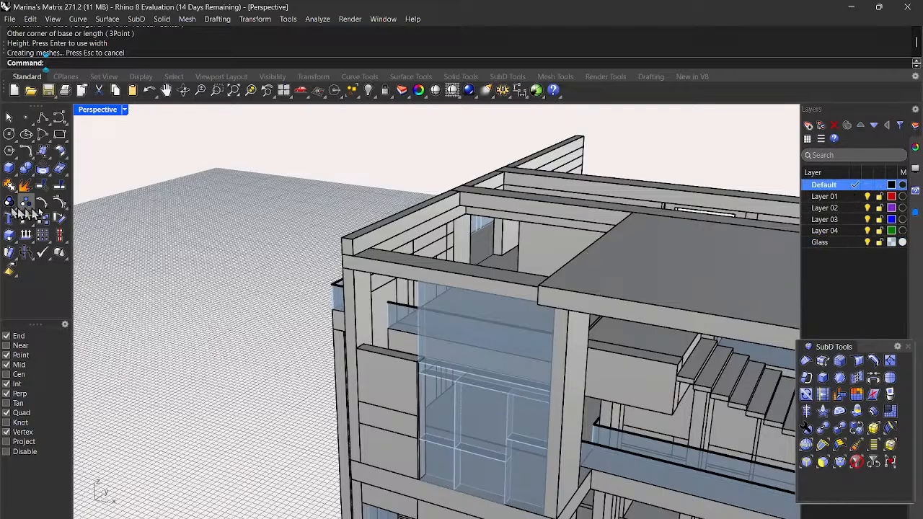
Step: Draw a box from the wall edge to the edge midpoint, rising up to the beam
click(9, 170)
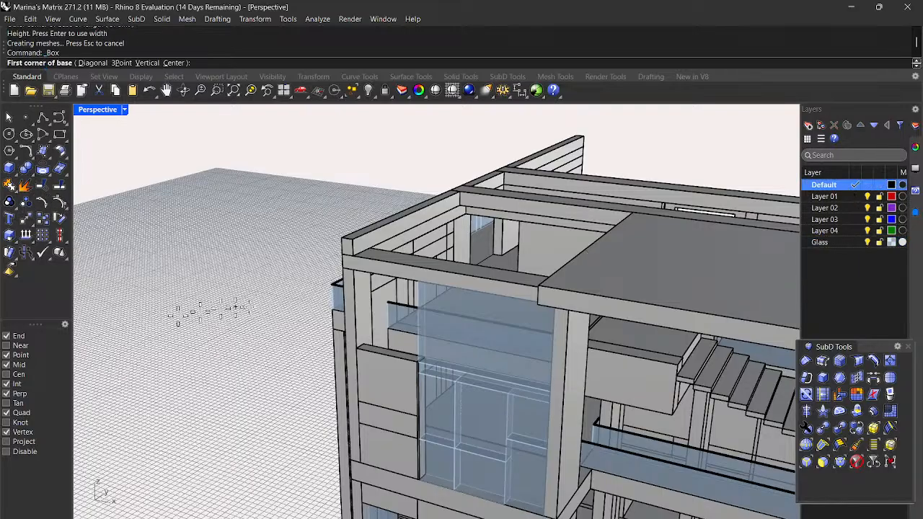
scroll(410, 392, up, 5)
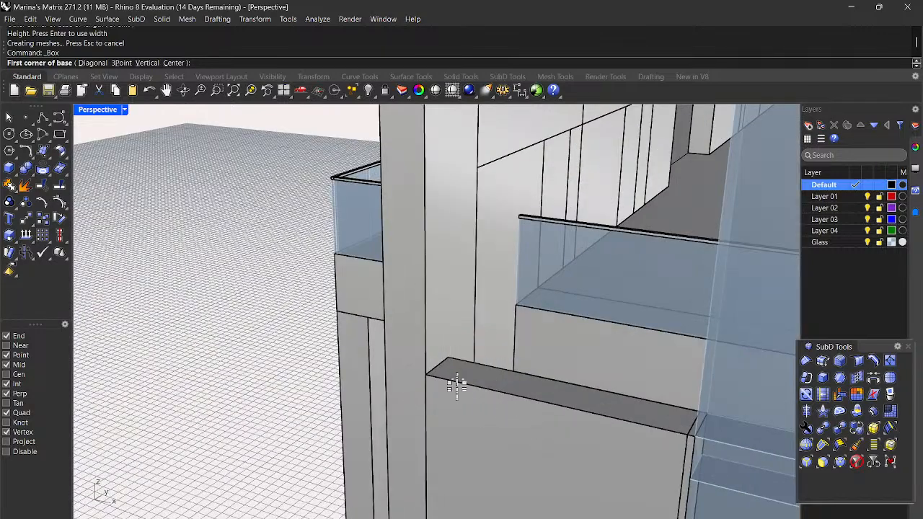
click(446, 353)
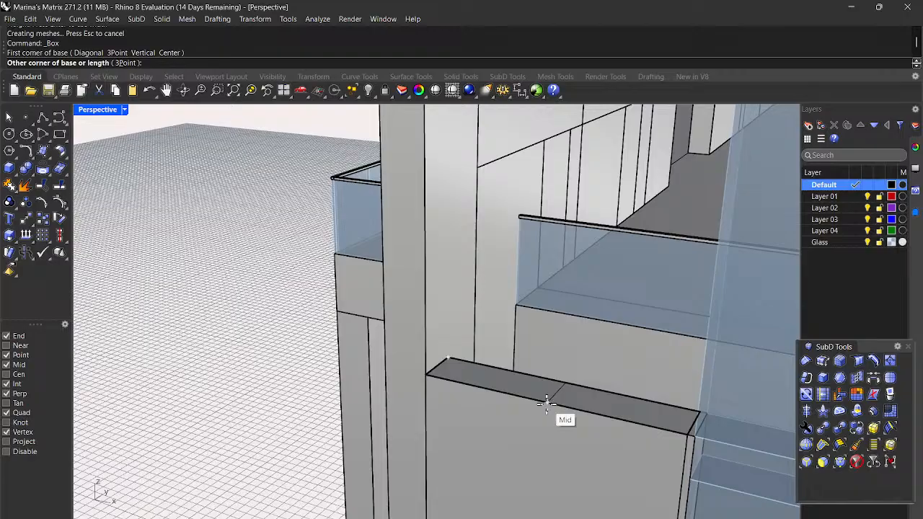
click(547, 404)
scroll(548, 404, down, 5)
scroll(562, 346, up, 4)
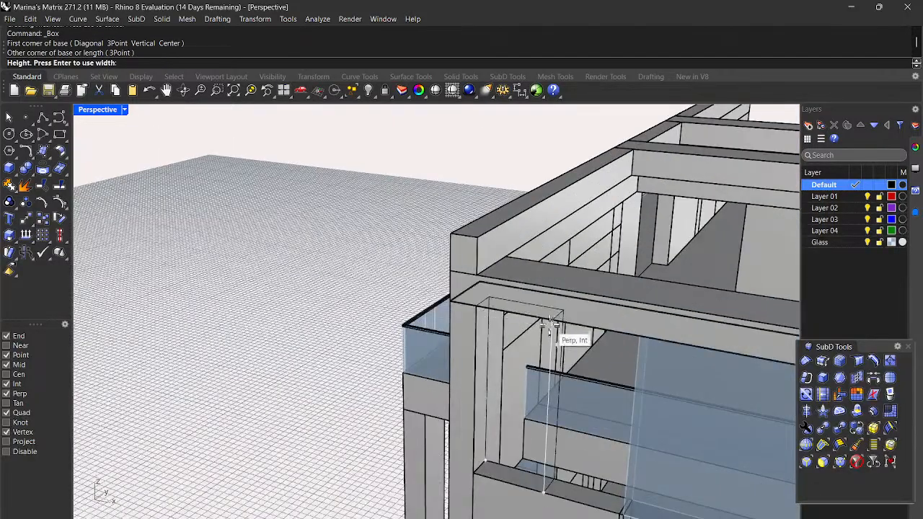
click(476, 312)
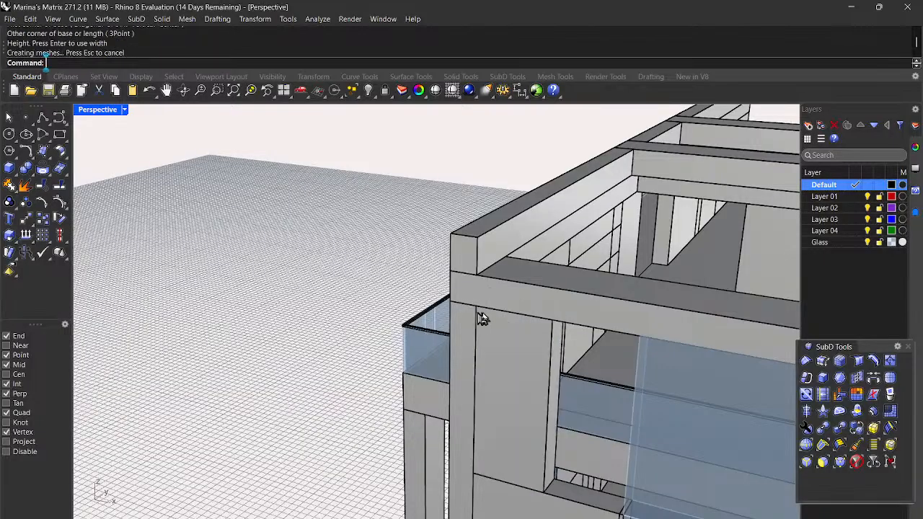
scroll(481, 339, down, 2)
Step: Repeat Box to fill the second wall-to-beam gap beside the corner column
key(Return)
scroll(530, 443, up, 3)
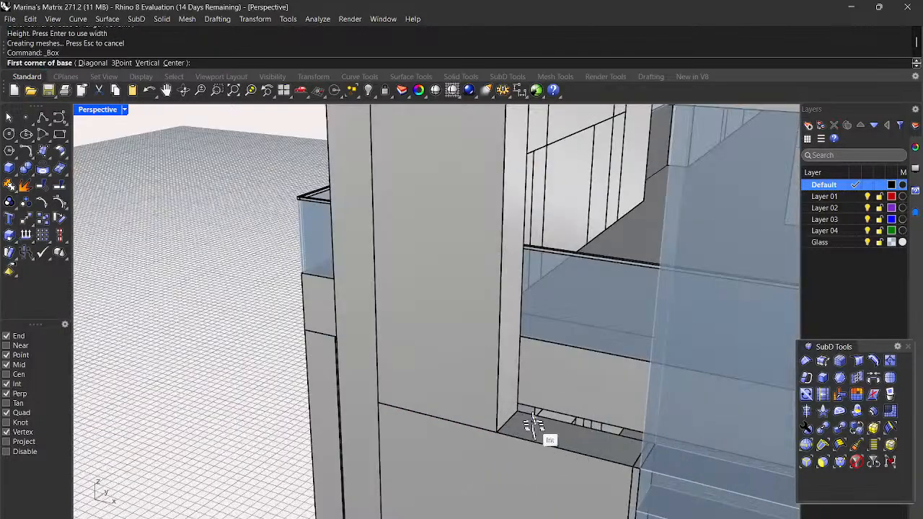
scroll(514, 413, up, 3)
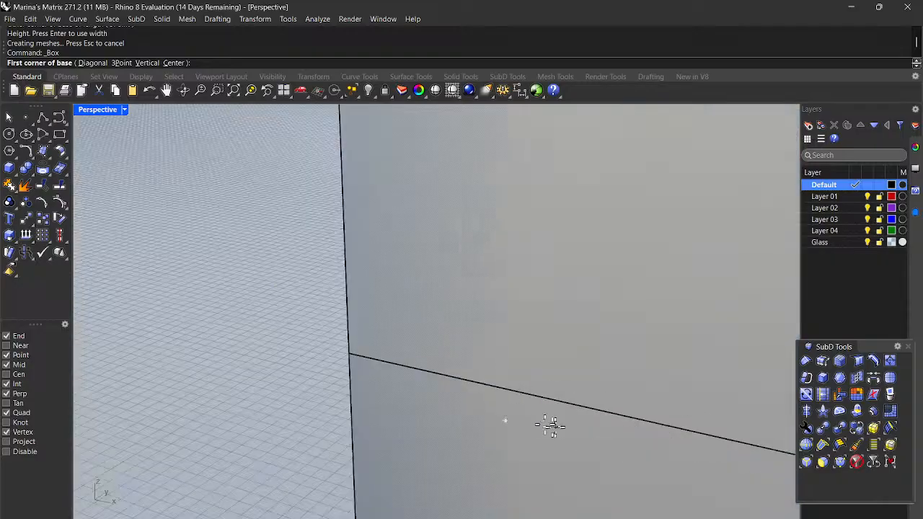
scroll(542, 422, down, 2)
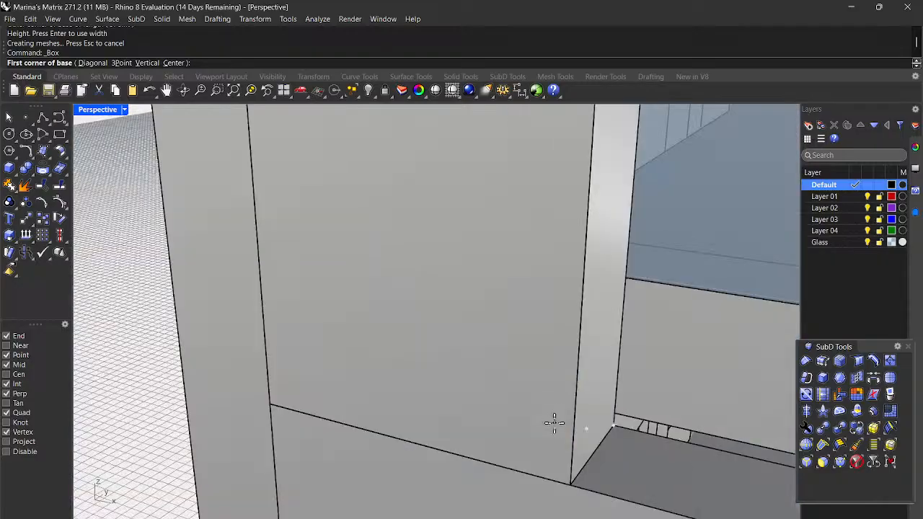
click(614, 426)
scroll(618, 429, down, 4)
scroll(624, 447, up, 2)
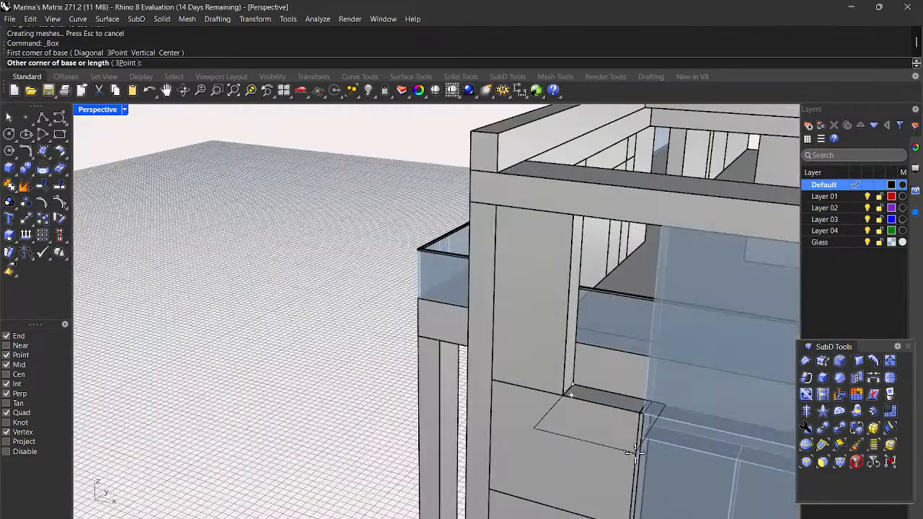
scroll(634, 452, up, 2)
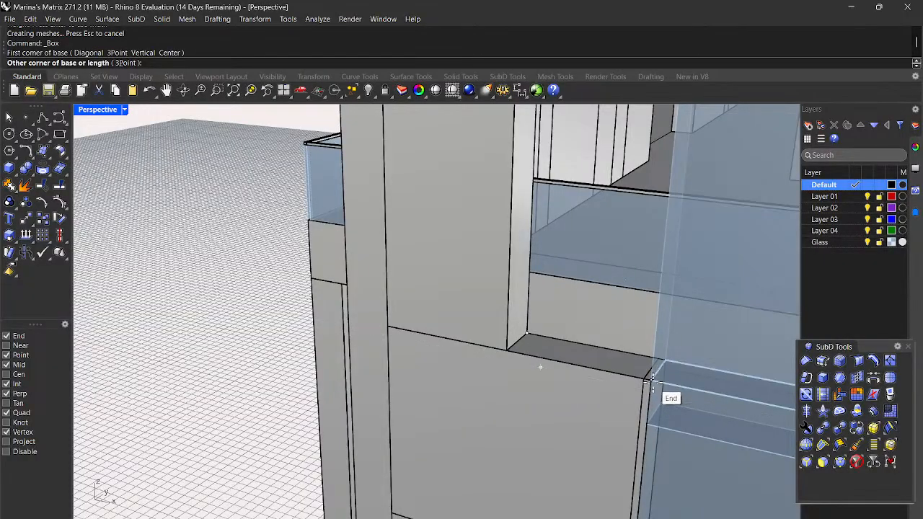
click(649, 379)
scroll(652, 385, down, 4)
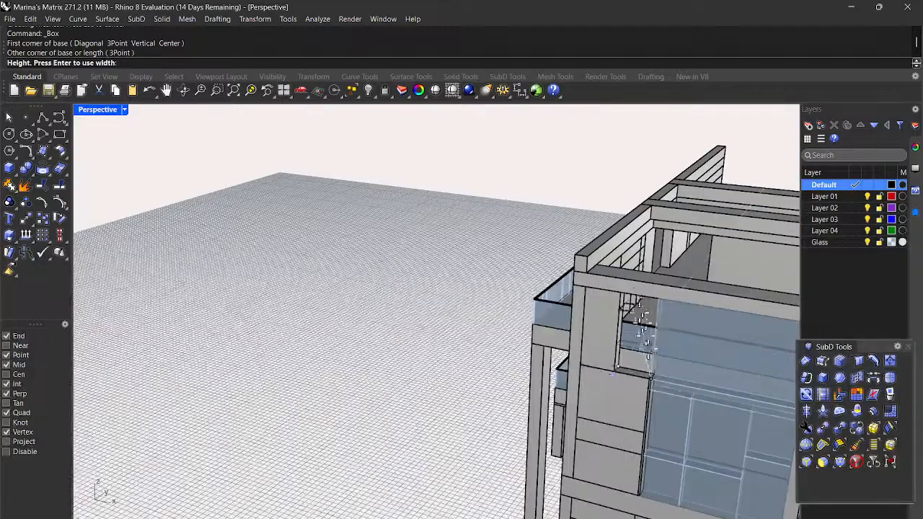
scroll(626, 299, up, 3)
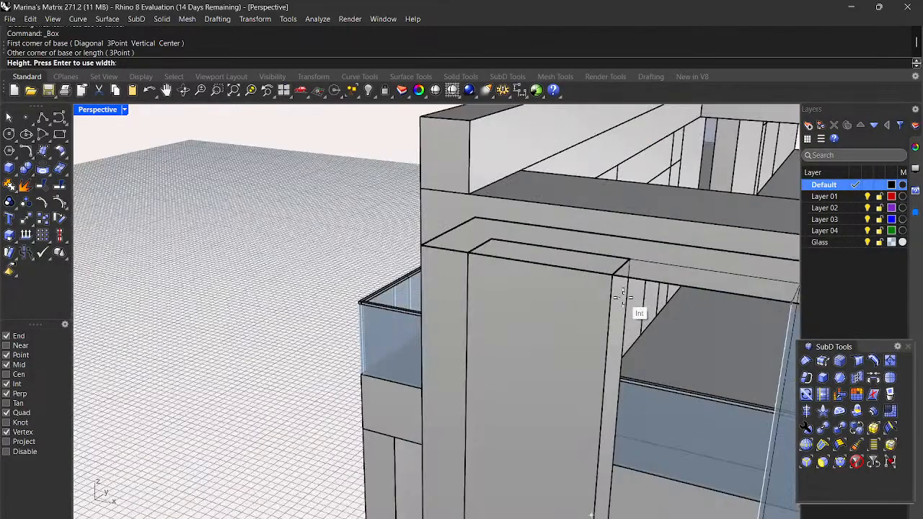
click(611, 276)
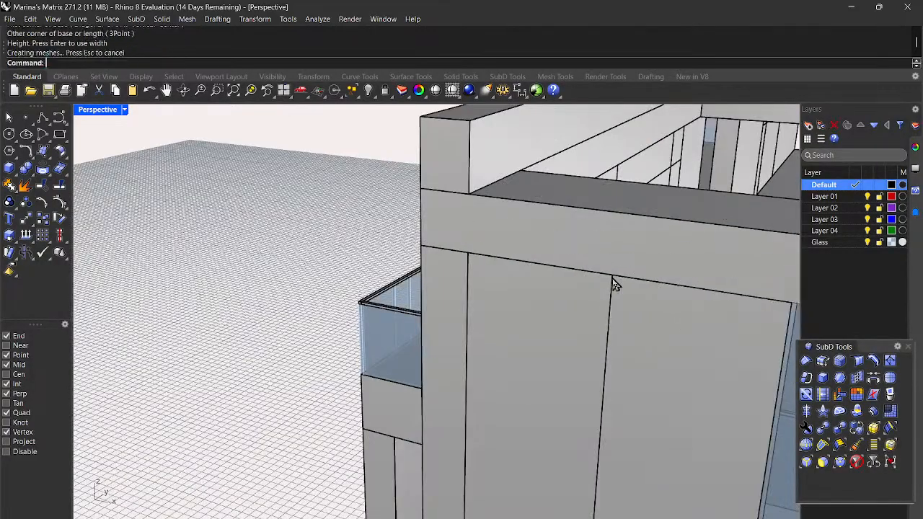
scroll(461, 285, down, 5)
scroll(411, 307, down, 5)
right_drag(411, 307, 482, 381)
scroll(479, 281, up, 6)
Step: Scale1D the upper glass panel, using its bottom corner as base and top corner as reference
click(537, 258)
key(Return)
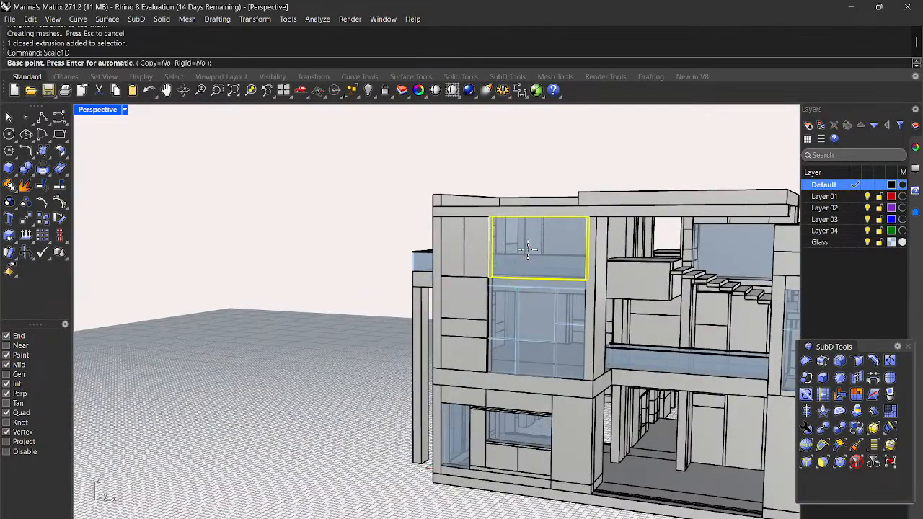
scroll(525, 247, up, 5)
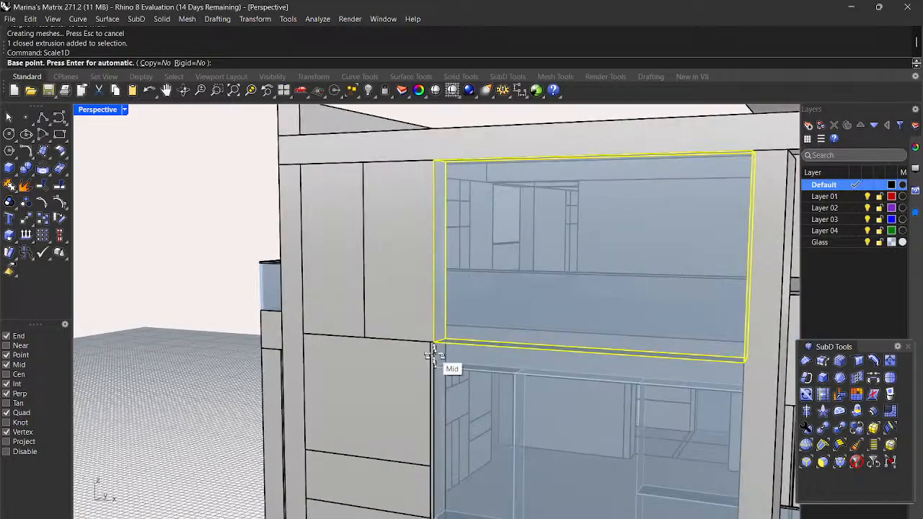
scroll(430, 339, up, 5)
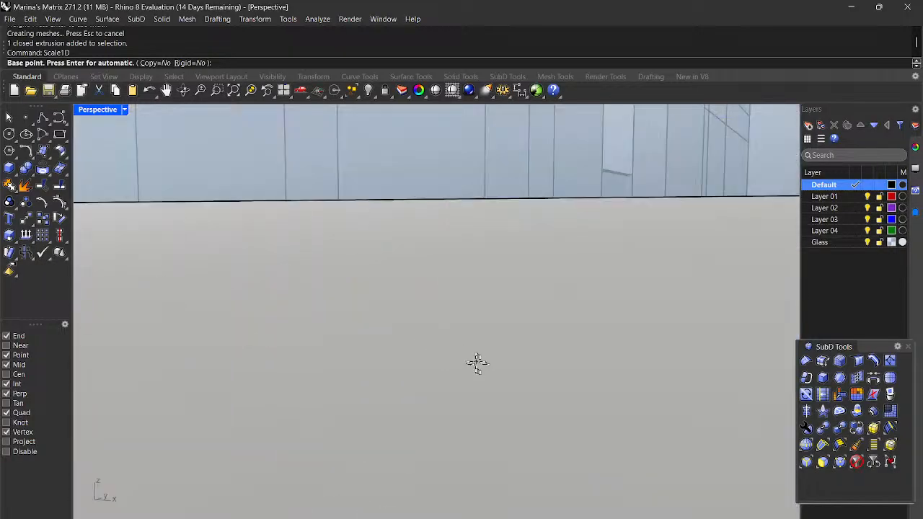
scroll(476, 363, down, 5)
scroll(486, 370, up, 3)
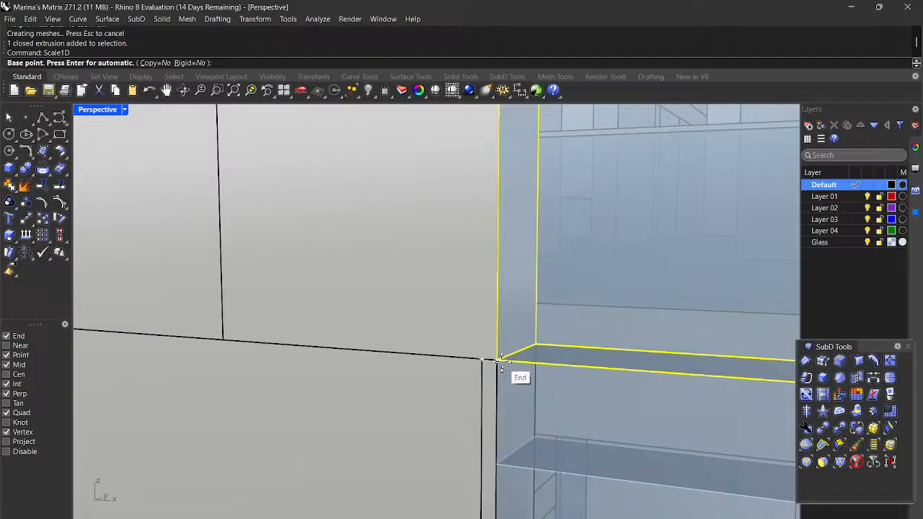
click(501, 358)
scroll(502, 363, down, 5)
scroll(532, 240, up, 3)
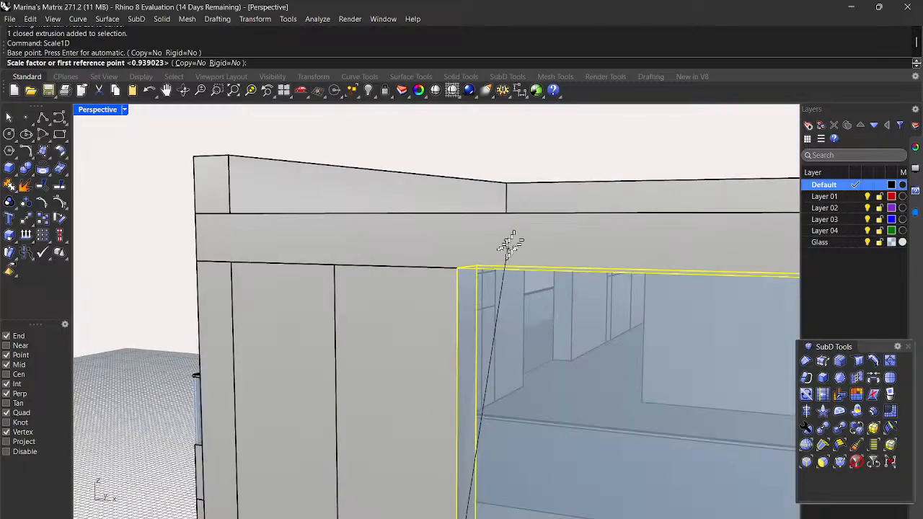
click(458, 269)
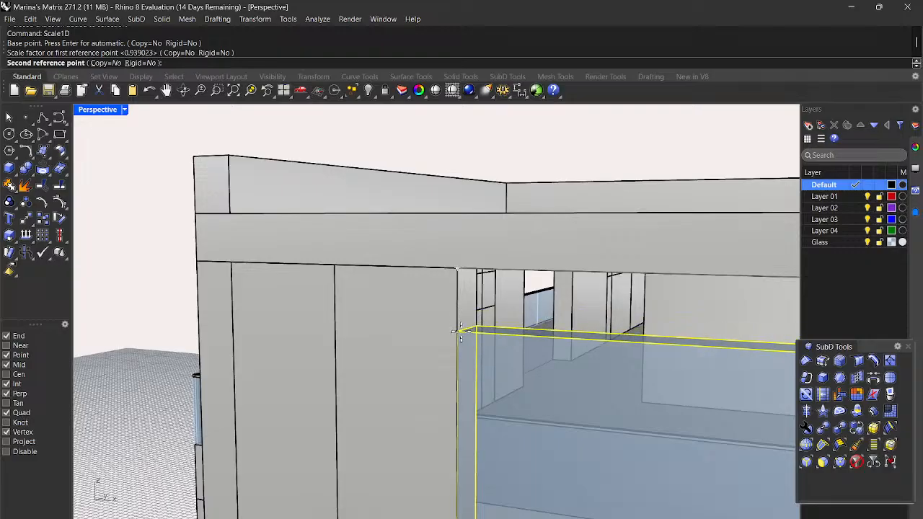
Step: Stretch the panel to the beam corner and deselect it
scroll(460, 331, down, 5)
right_drag(460, 331, 503, 332)
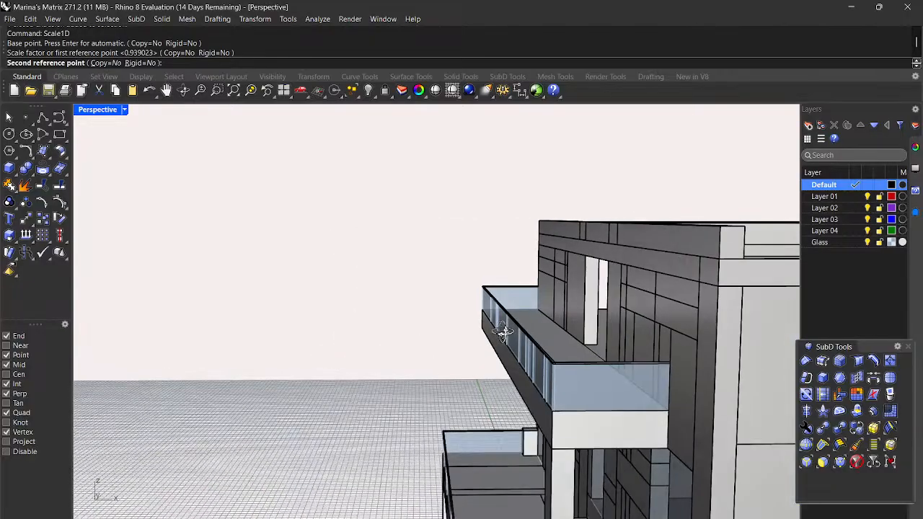
click(695, 308)
scroll(553, 310, down, 3)
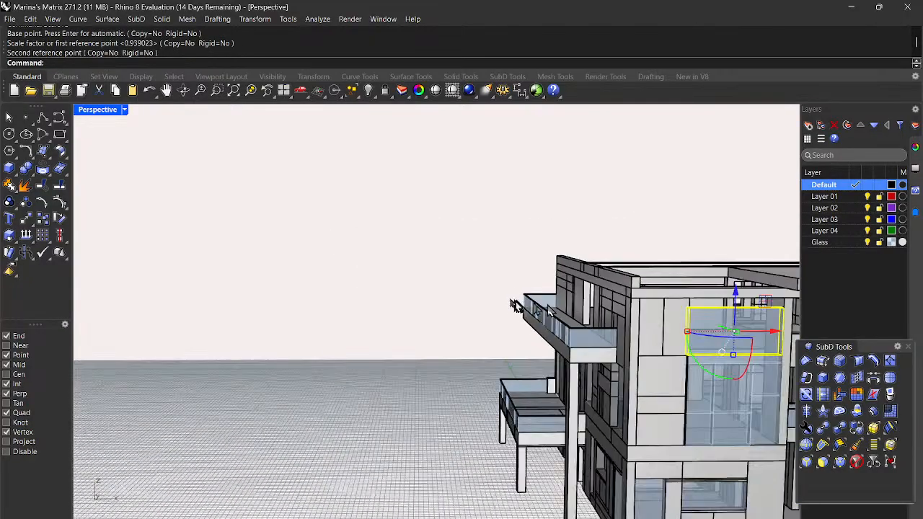
click(315, 248)
scroll(404, 277, down, 8)
right_drag(583, 342, 513, 382)
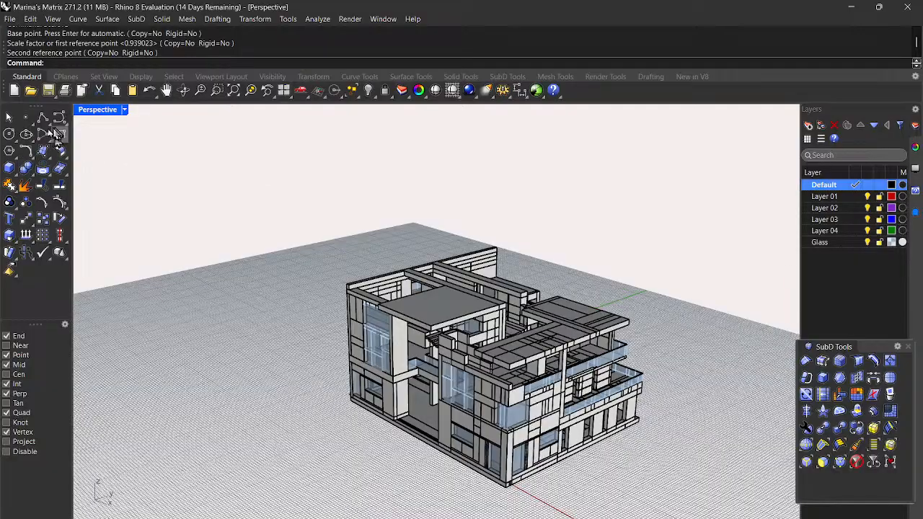
Step: Draw a box closing the narrow gap at the top corner of the glazed facade
click(11, 169)
scroll(383, 313, up, 10)
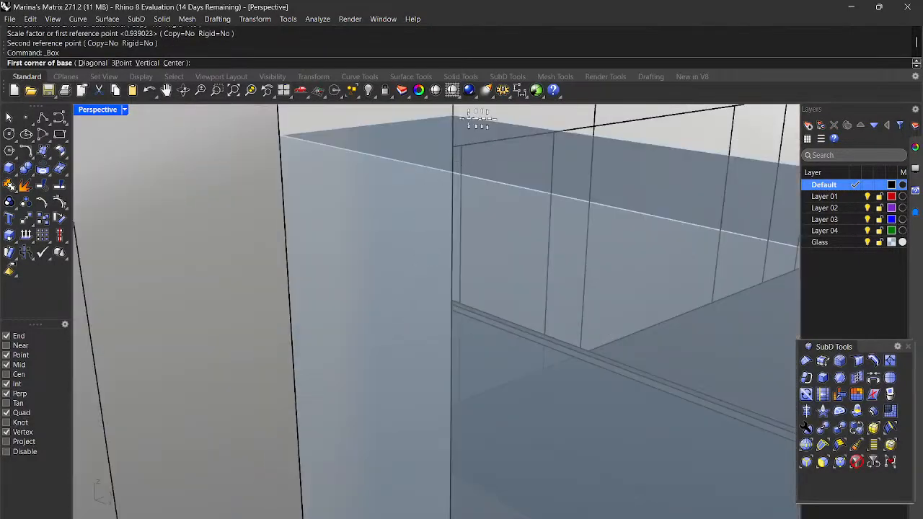
click(452, 116)
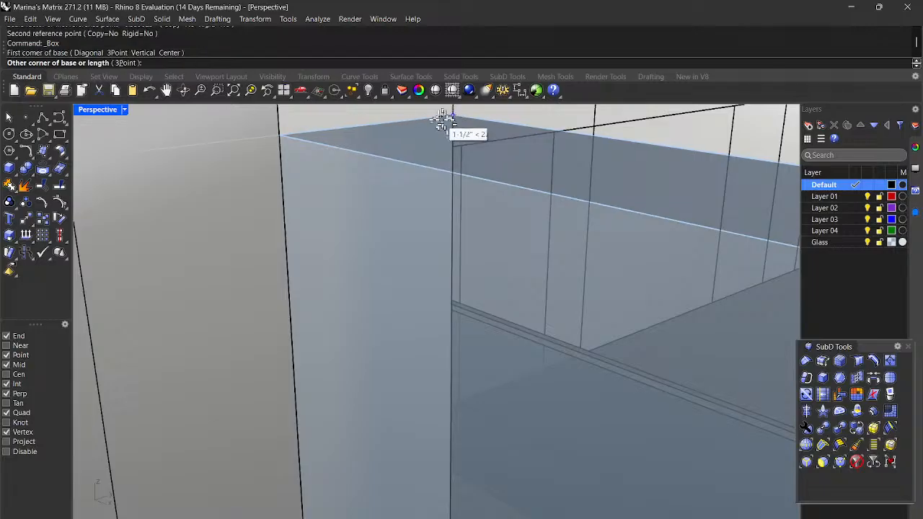
scroll(358, 202, down, 5)
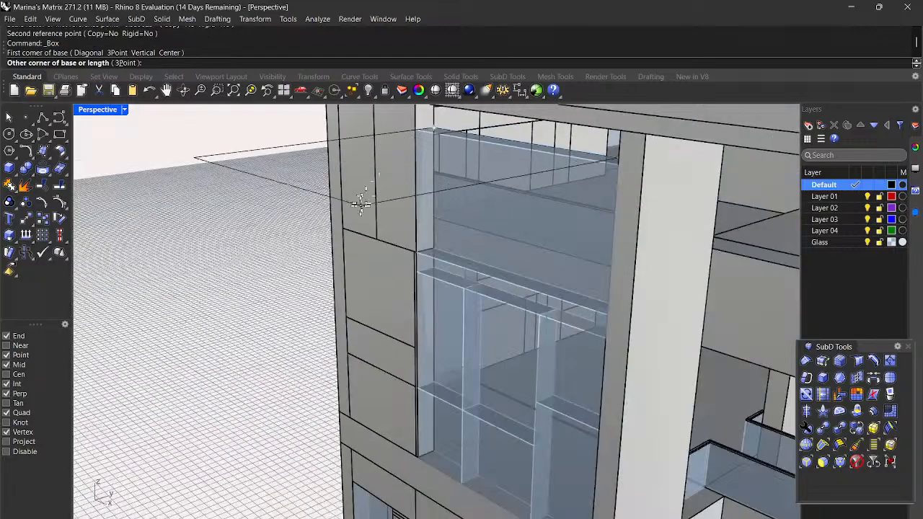
click(618, 163)
click(614, 138)
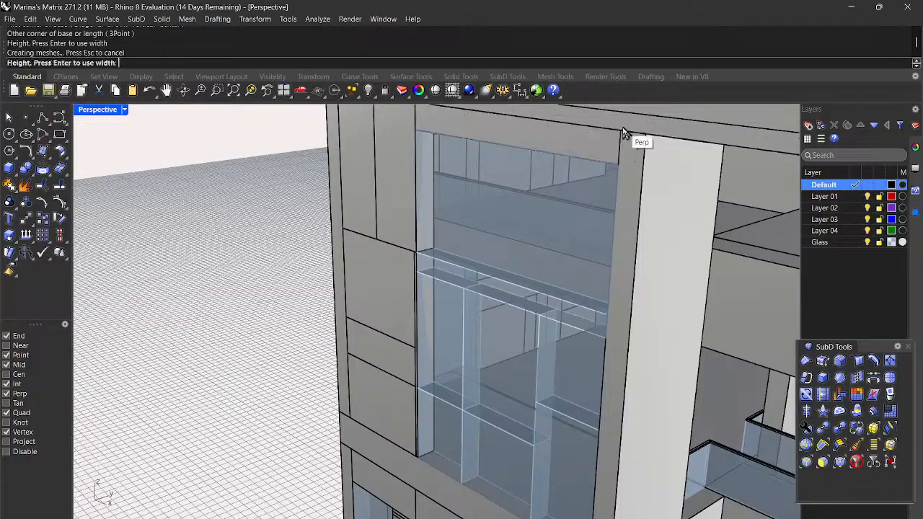
scroll(523, 282, down, 5)
right_drag(531, 309, 641, 301)
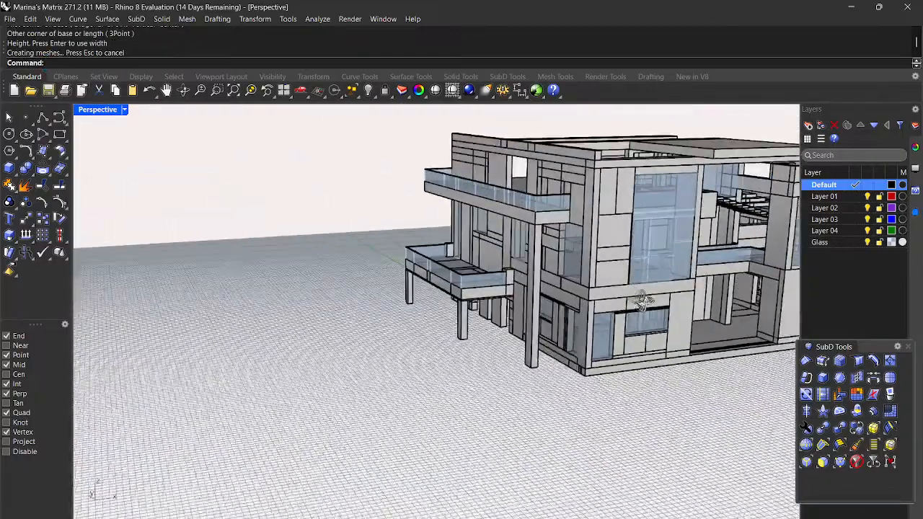
scroll(262, 321, down, 5)
right_drag(678, 437, 574, 467)
scroll(498, 238, up, 8)
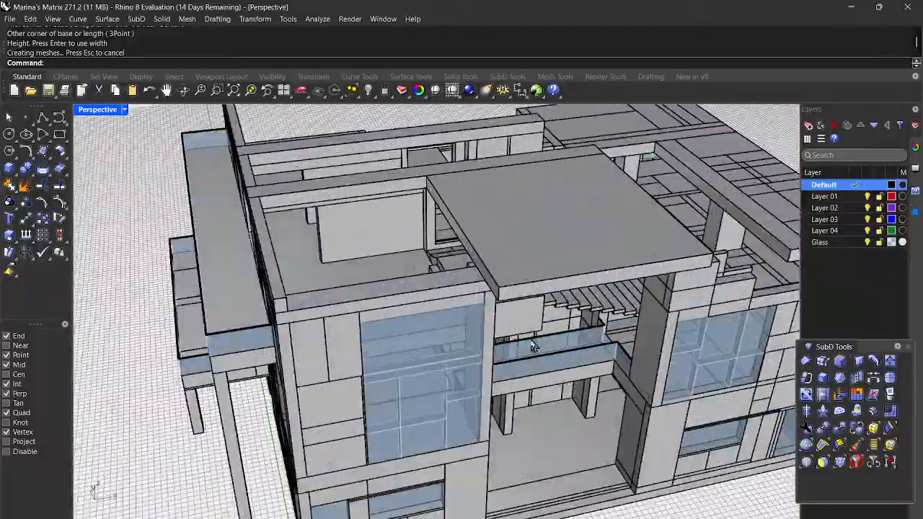
right_drag(509, 340, 496, 306)
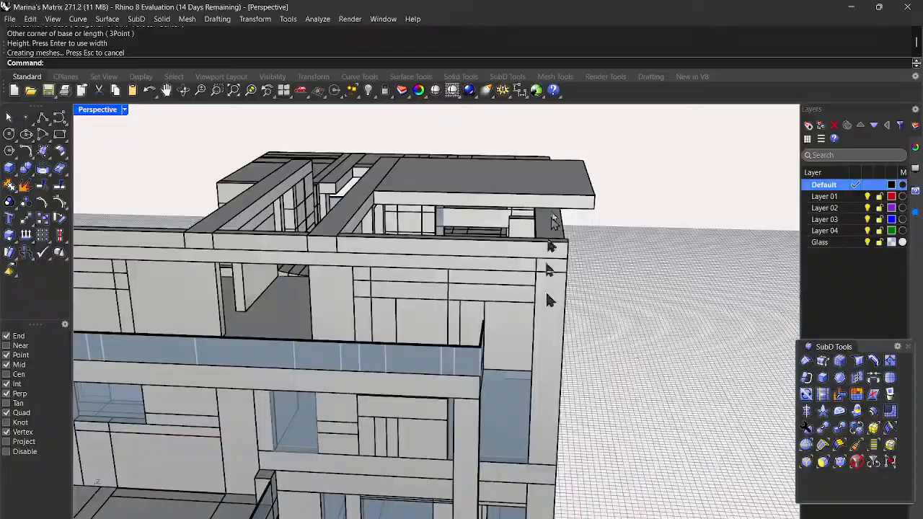
right_drag(522, 310, 536, 326)
scroll(347, 313, up, 5)
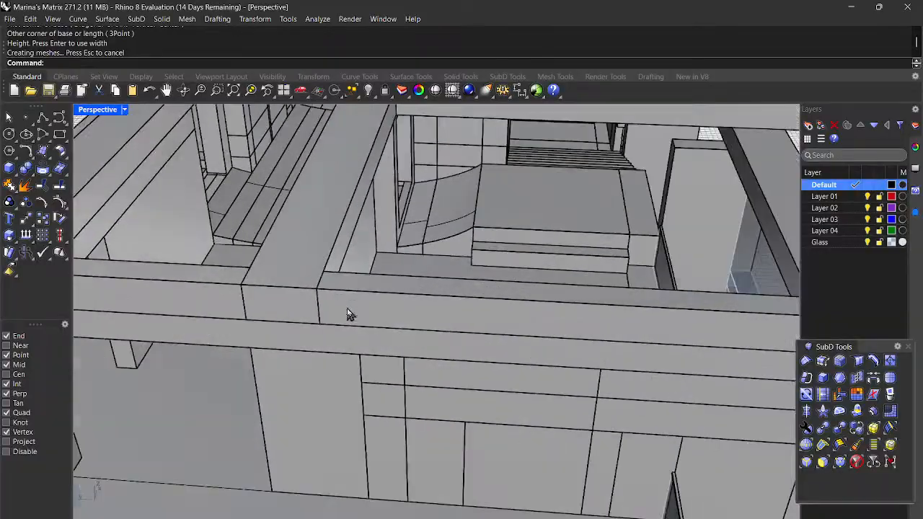
right_drag(455, 326, 614, 357)
scroll(489, 344, down, 5)
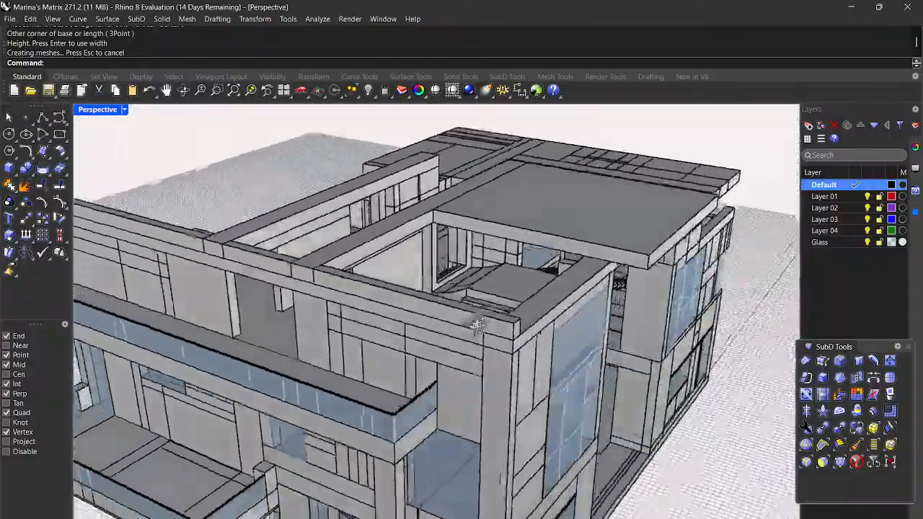
right_drag(478, 326, 476, 353)
scroll(439, 360, down, 6)
right_drag(611, 360, 618, 422)
right_drag(672, 290, 719, 204)
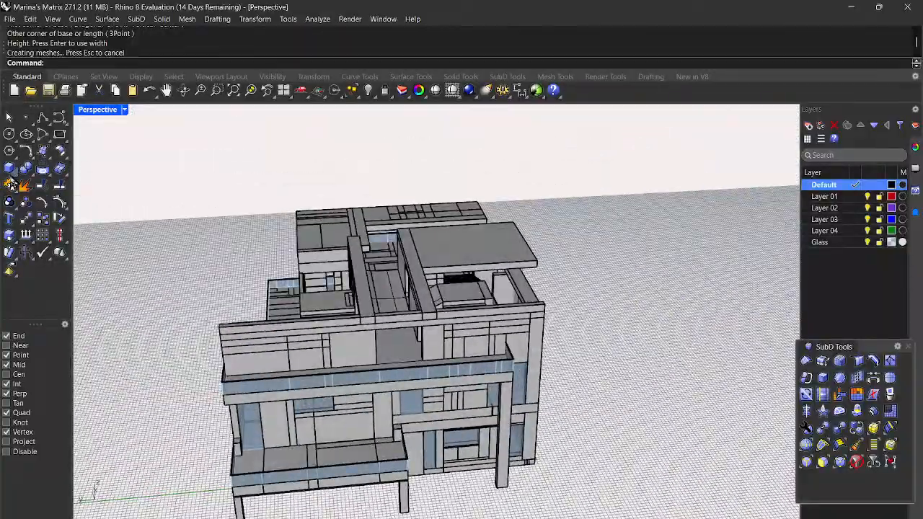
Step: Draw a box on the top roof slab's edge, its height snapped to the adjoining parapet top
click(9, 170)
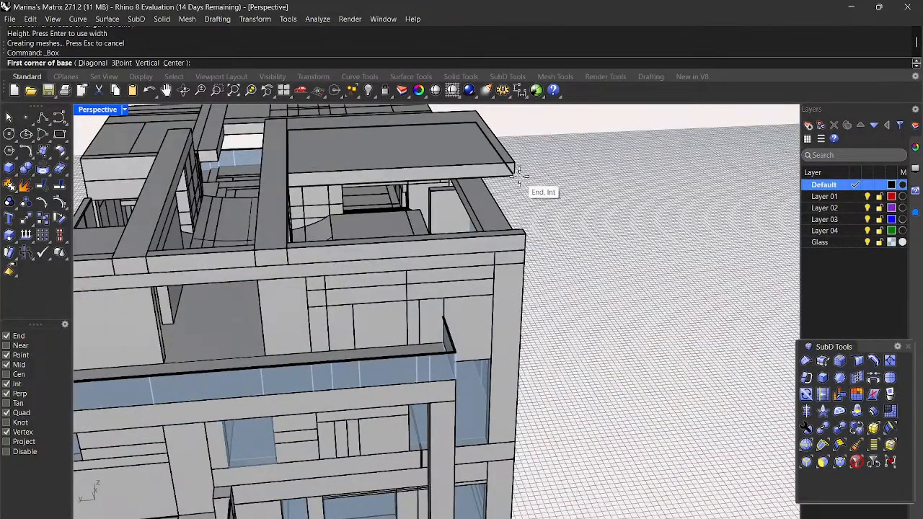
click(517, 173)
right_drag(572, 297, 368, 317)
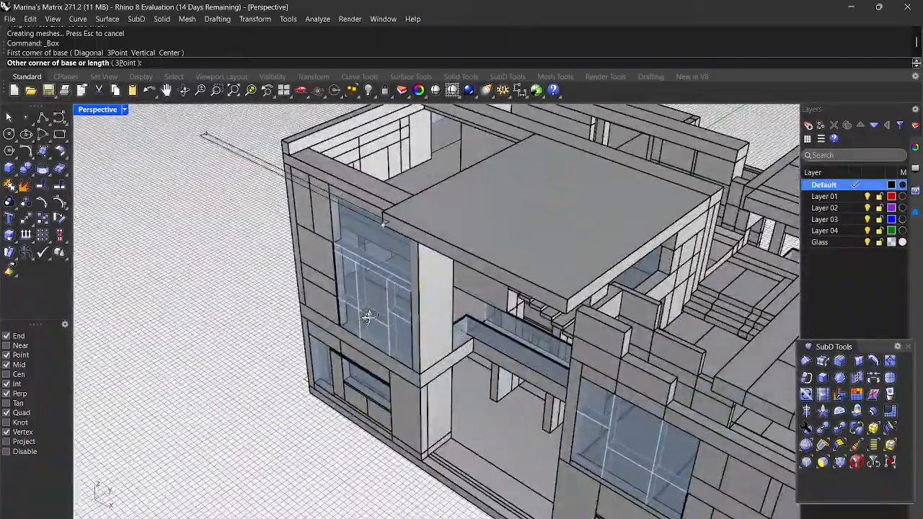
scroll(345, 264, up, 5)
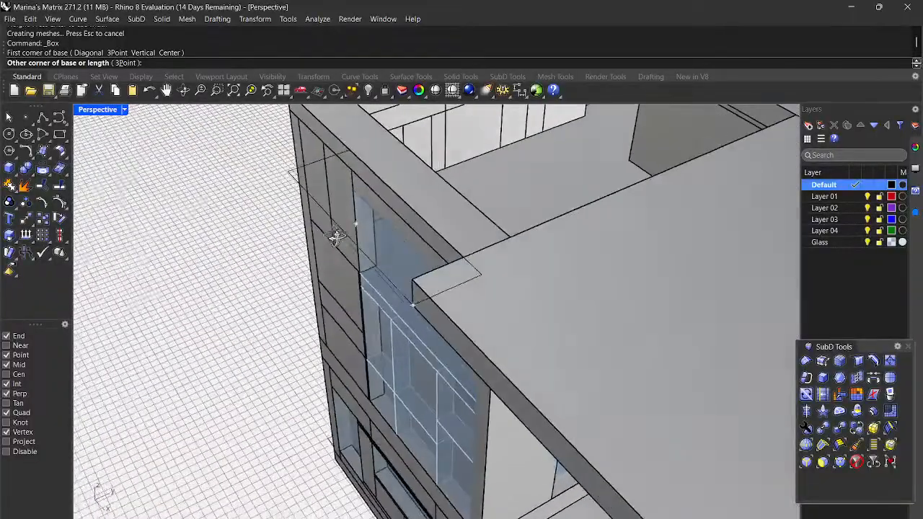
right_drag(336, 237, 271, 212)
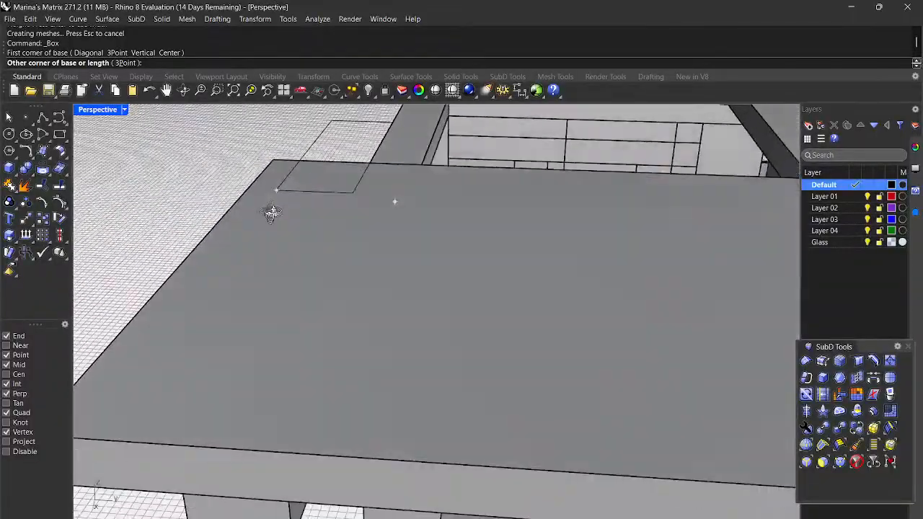
scroll(273, 202, down, 5)
scroll(382, 180, up, 5)
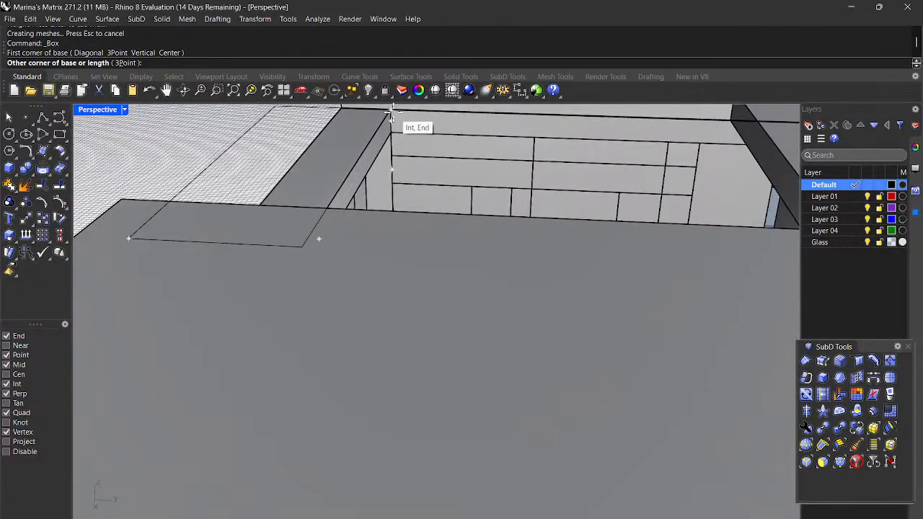
click(474, 189)
scroll(484, 200, down, 3)
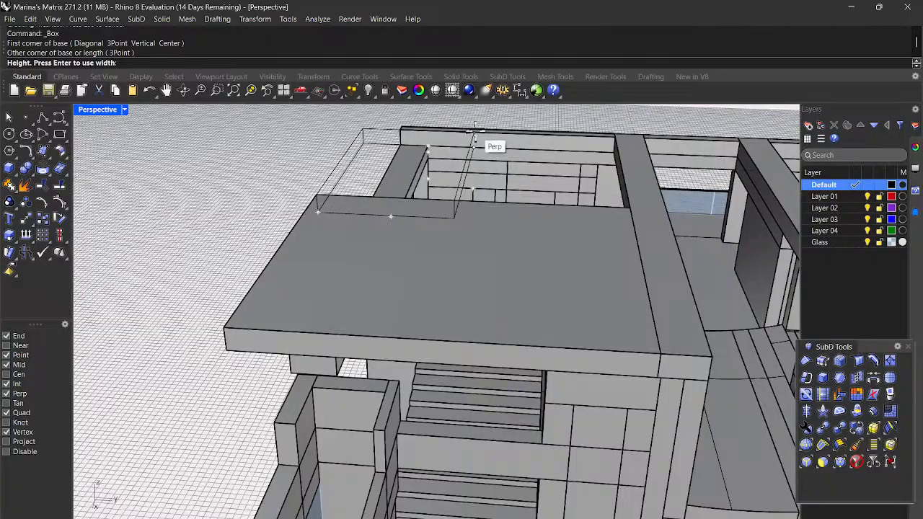
scroll(475, 133, up, 3)
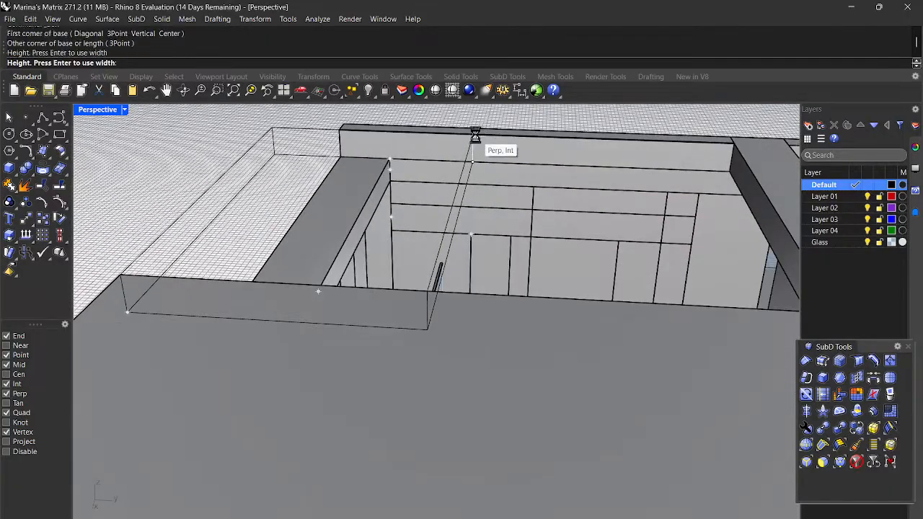
click(475, 133)
scroll(480, 145, down, 6)
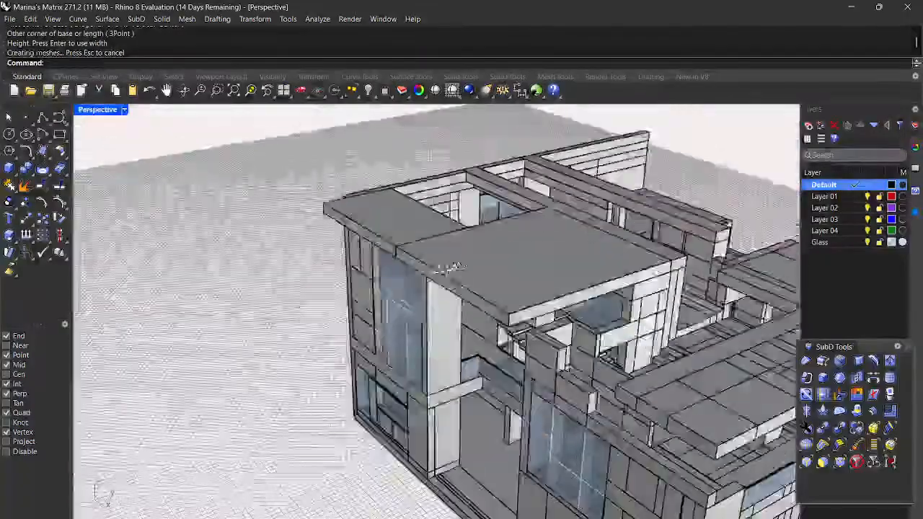
right_drag(450, 268, 641, 262)
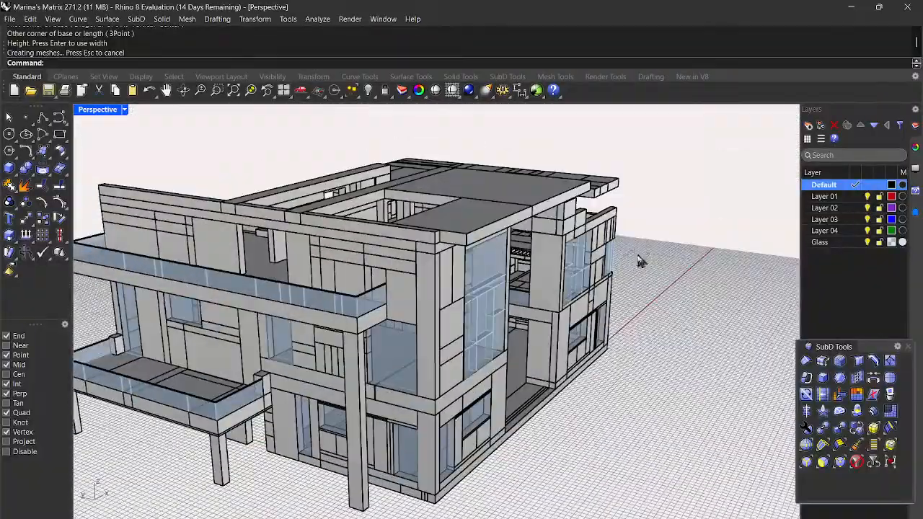
Step: Select the roof box and start Scale1D, anchoring the base at its corner
mouse_move(501, 263)
right_down()
mouse_move(422, 238)
mouse_move(525, 263)
mouse_move(514, 192)
mouse_move(545, 319)
mouse_move(488, 255)
right_up()
click(478, 243)
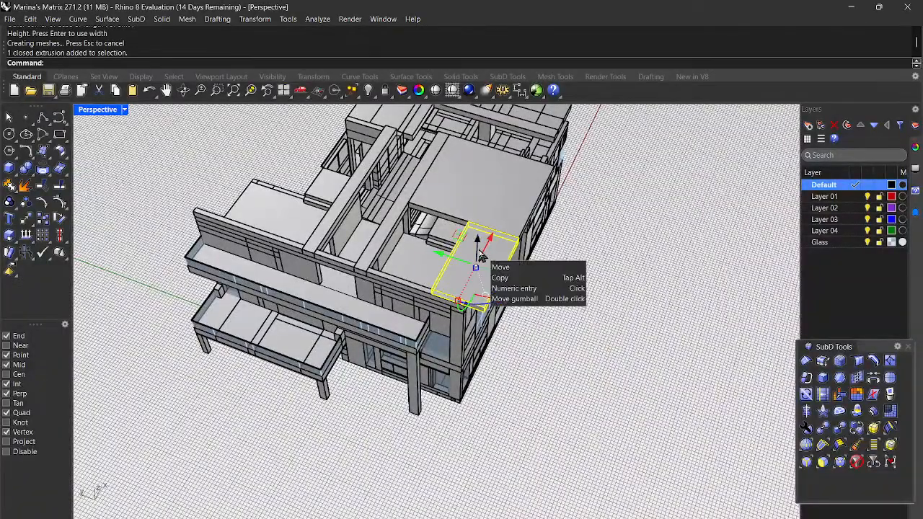
text(Scale1D)
key(Return)
scroll(480, 250, up, 6)
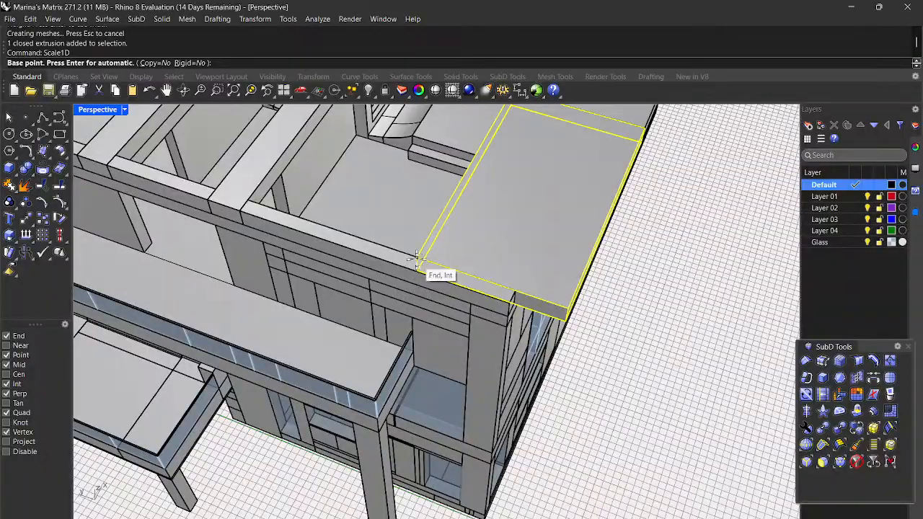
scroll(416, 254, up, 4)
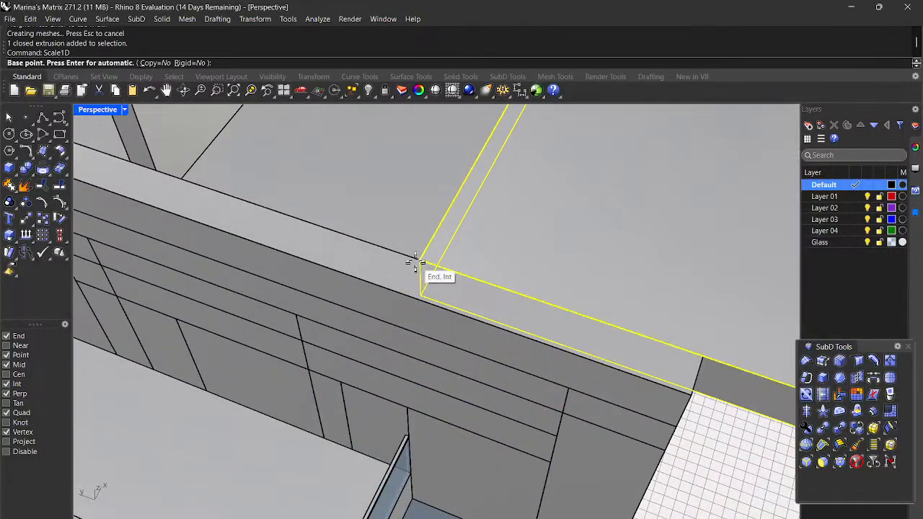
click(416, 261)
Step: Stretch the box lengthwise from its corner reference so its end meets the facade corner
scroll(500, 302, down, 5)
scroll(539, 318, up, 3)
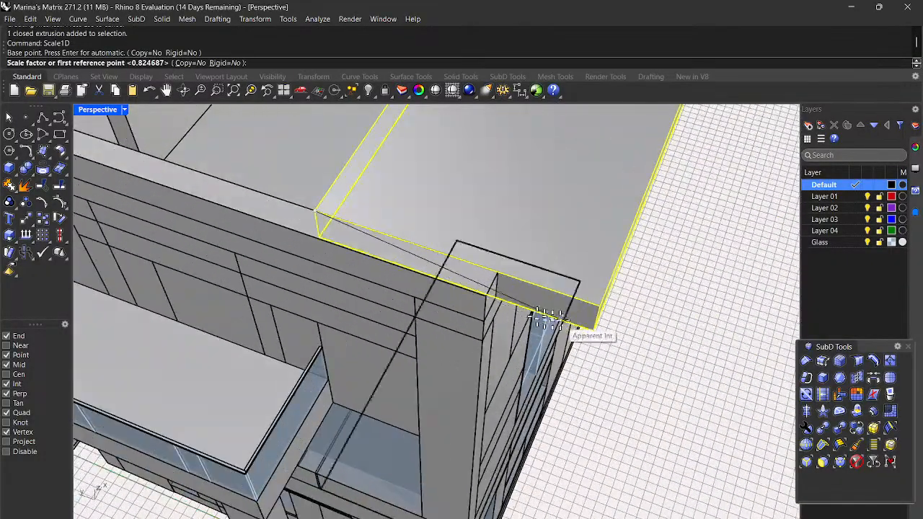
scroll(599, 303, up, 3)
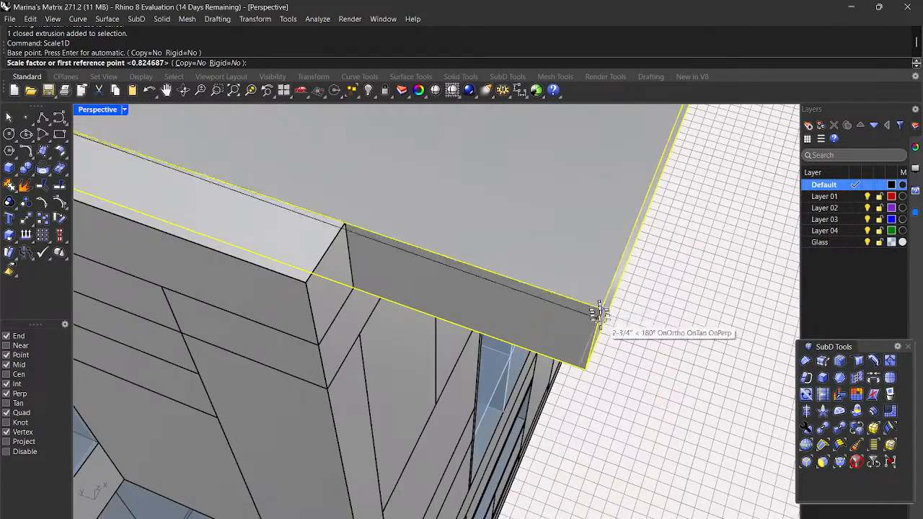
click(600, 308)
scroll(548, 288, down, 3)
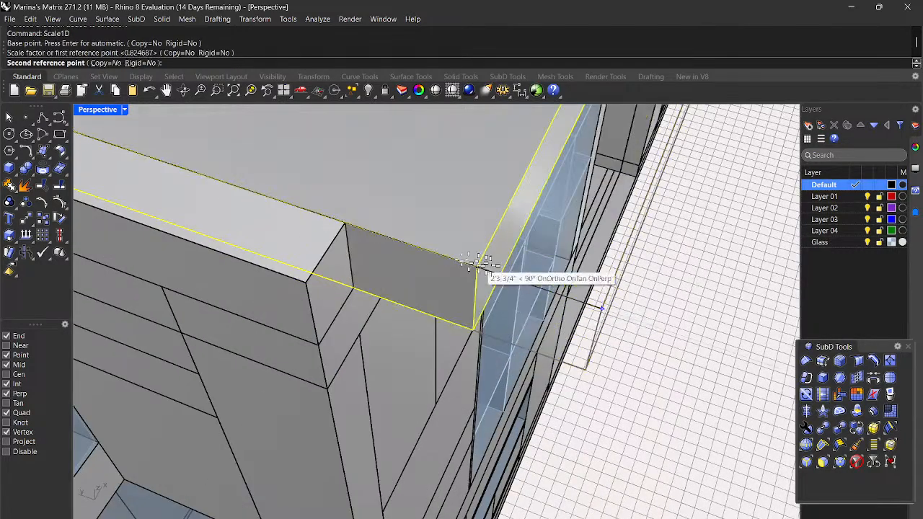
click(342, 222)
scroll(342, 222, down, 6)
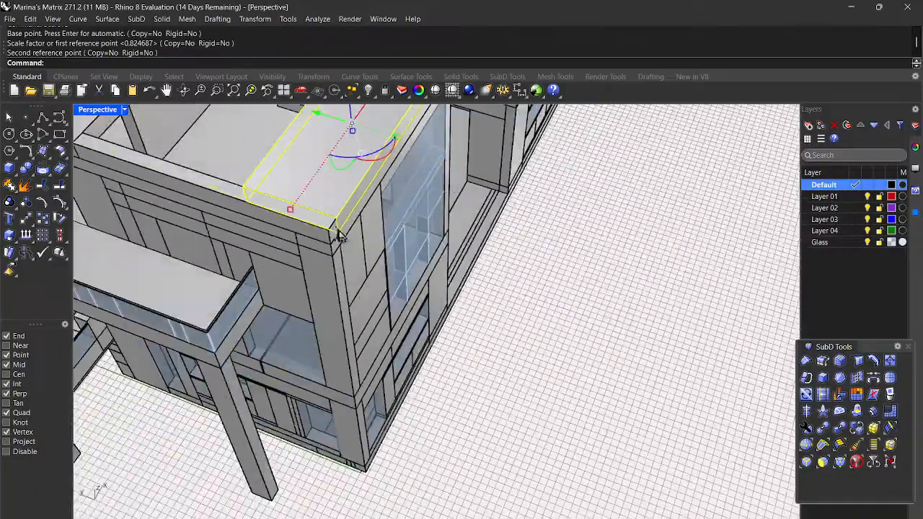
right_drag(663, 371, 511, 199)
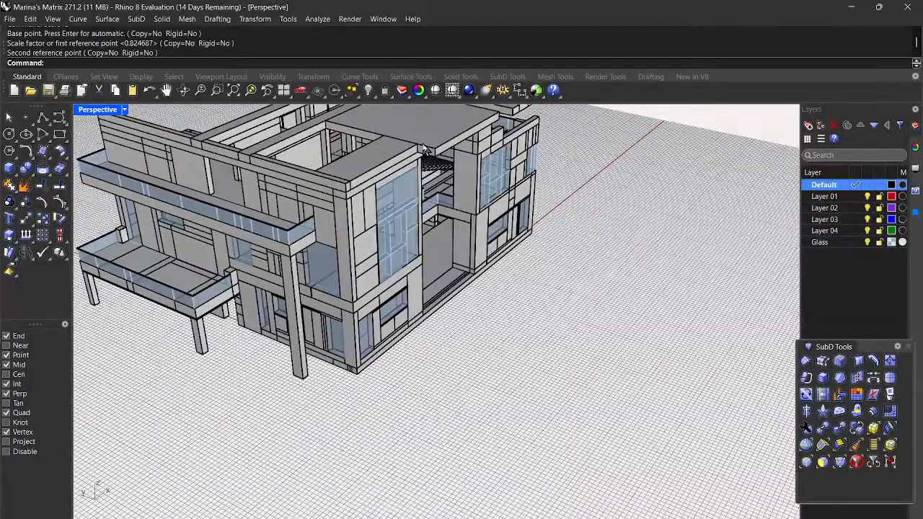
scroll(552, 238, down, 5)
right_drag(583, 313, 551, 353)
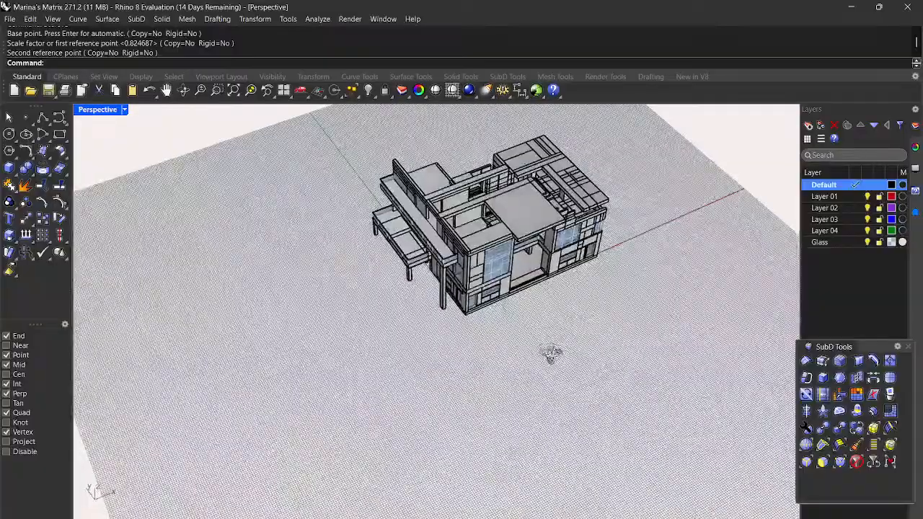
Step: Select the cantilevered top slab and rerun Scale1D, setting base and first reference at its corners
click(527, 216)
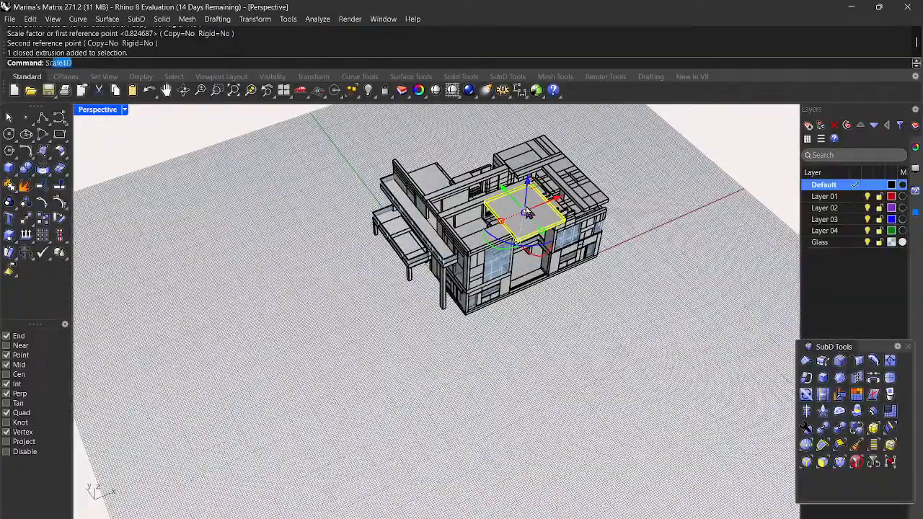
key(Return)
scroll(516, 162, up, 8)
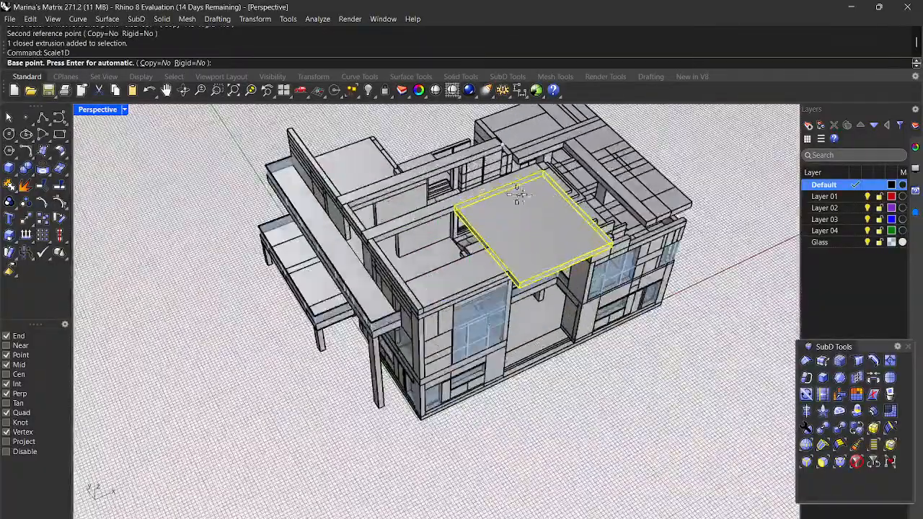
scroll(534, 155, up, 3)
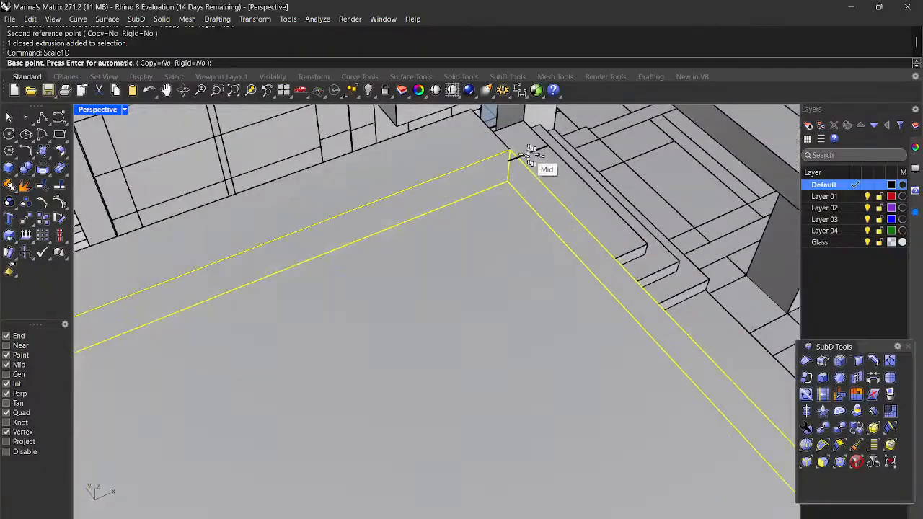
click(510, 150)
scroll(514, 152, down, 3)
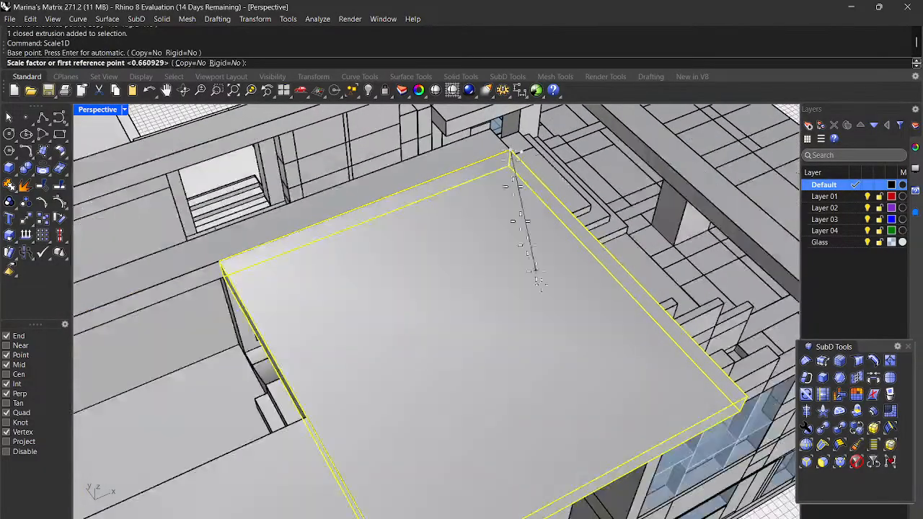
scroll(577, 372, down, 5)
scroll(619, 389, up, 8)
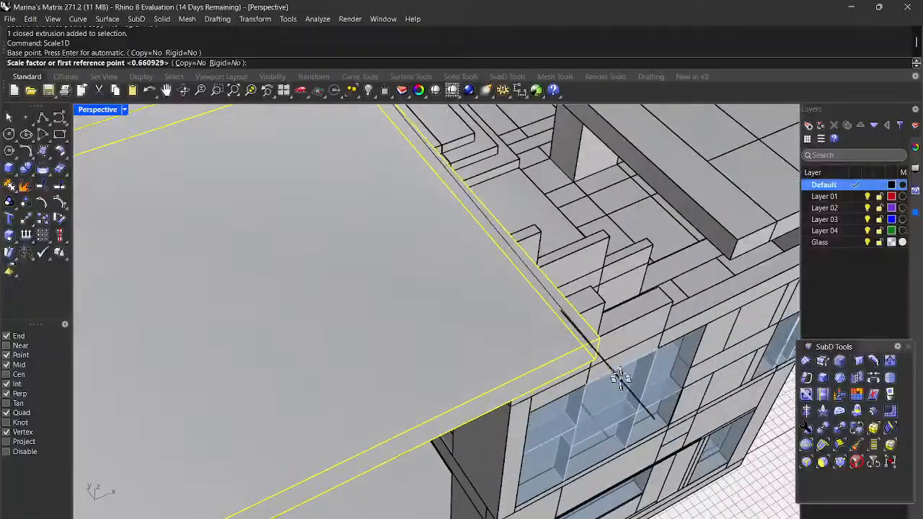
click(593, 335)
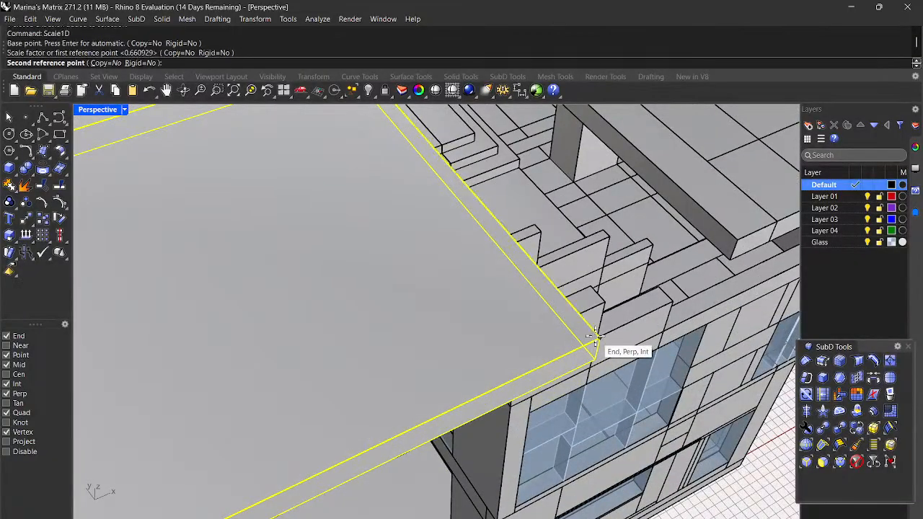
scroll(597, 347, down, 5)
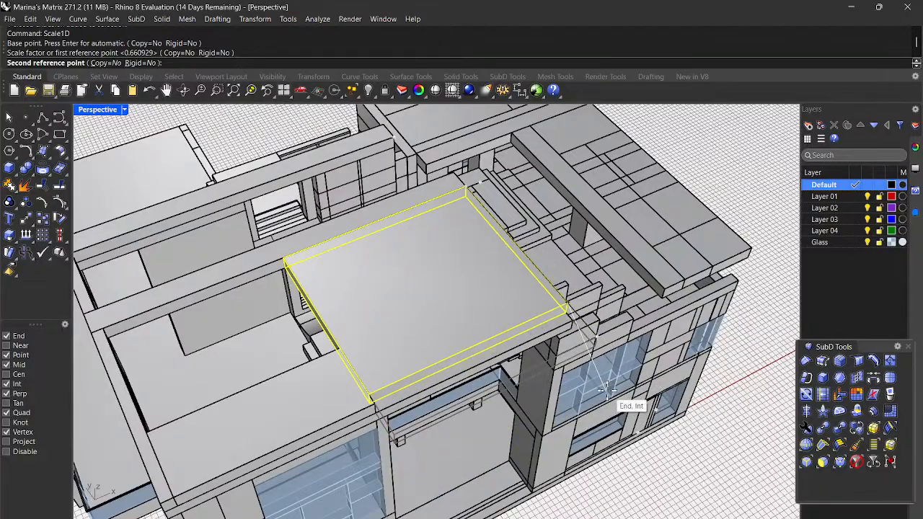
scroll(613, 391, down, 5)
right_drag(612, 391, 424, 374)
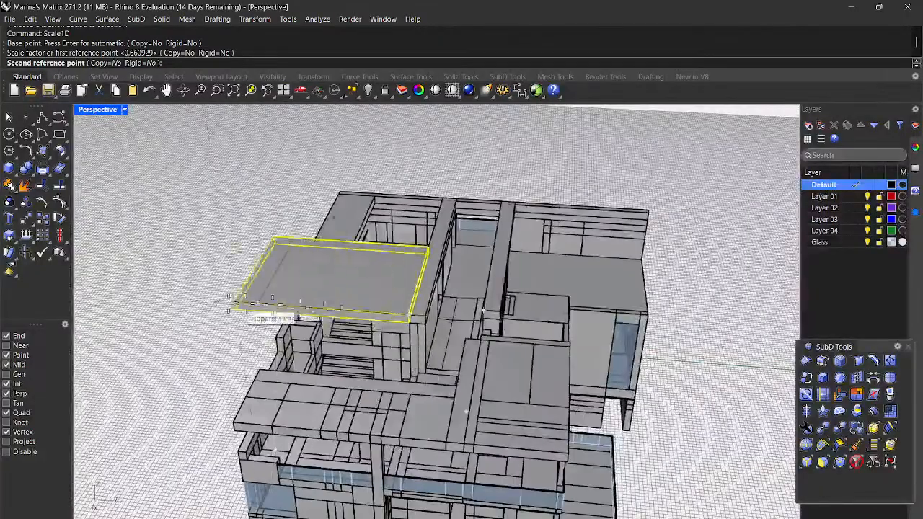
scroll(198, 306, down, 3)
right_drag(198, 307, 220, 307)
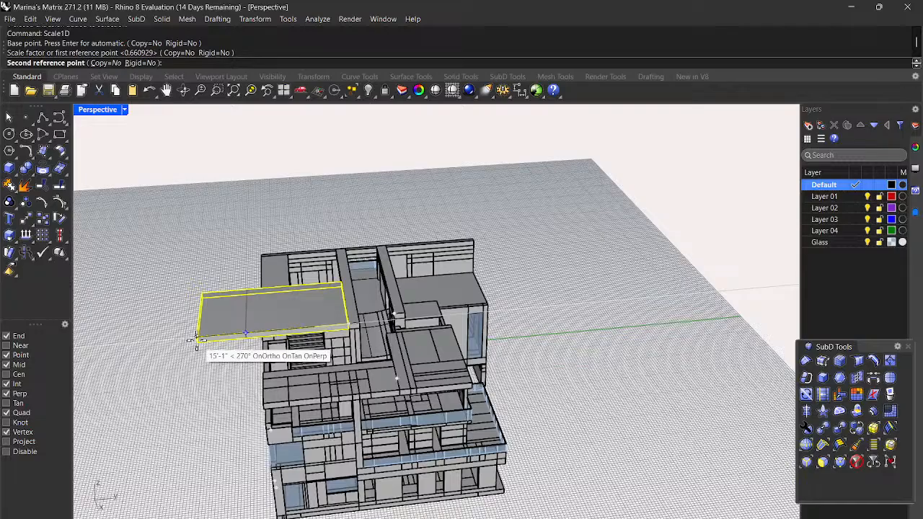
click(196, 340)
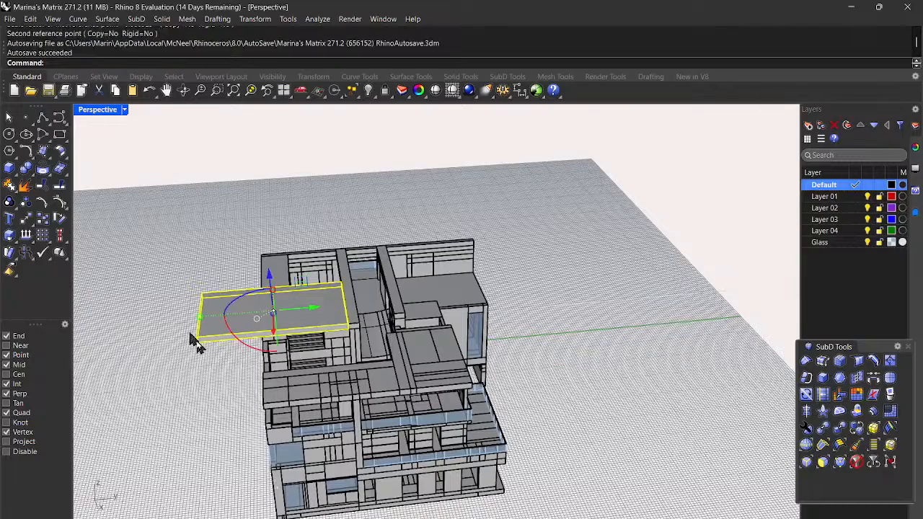
scroll(467, 348, down, 5)
right_drag(557, 392, 685, 323)
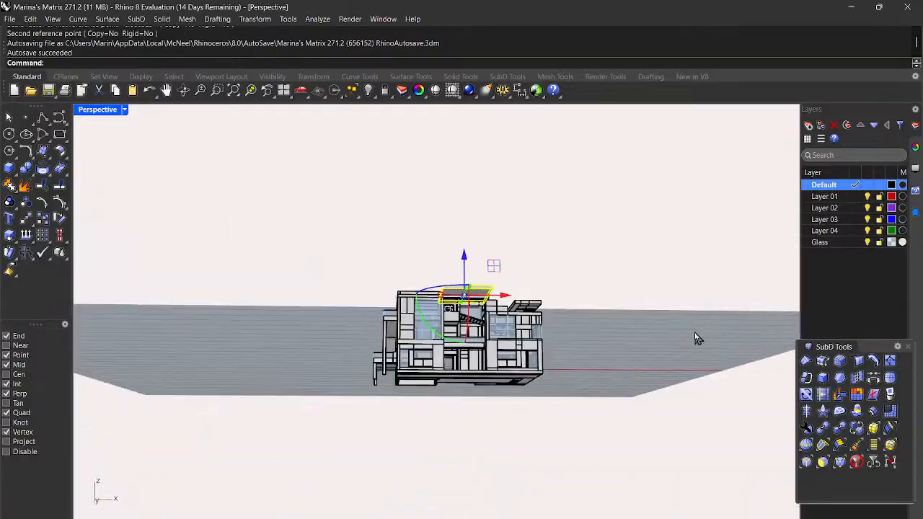
key(Escape)
right_drag(645, 274, 690, 301)
scroll(427, 375, up, 4)
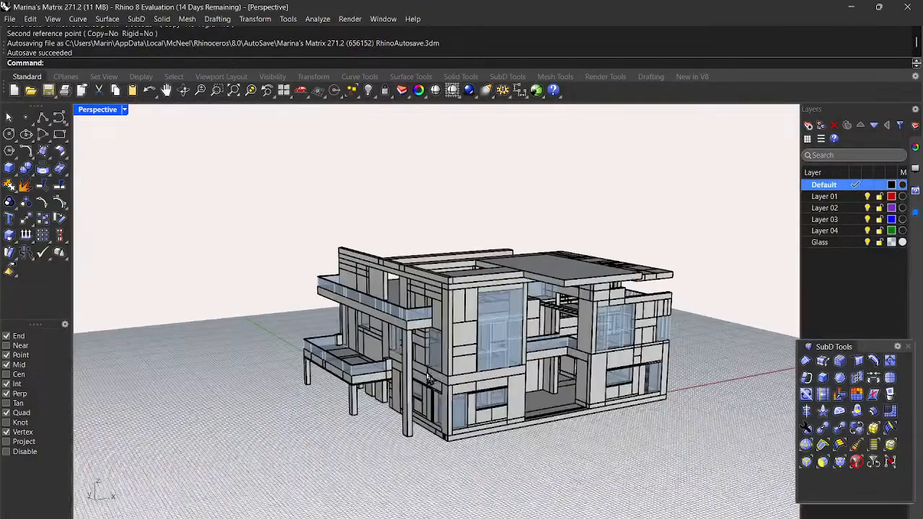
mouse_move(548, 442)
right_down()
mouse_move(552, 429)
mouse_move(562, 442)
right_up()
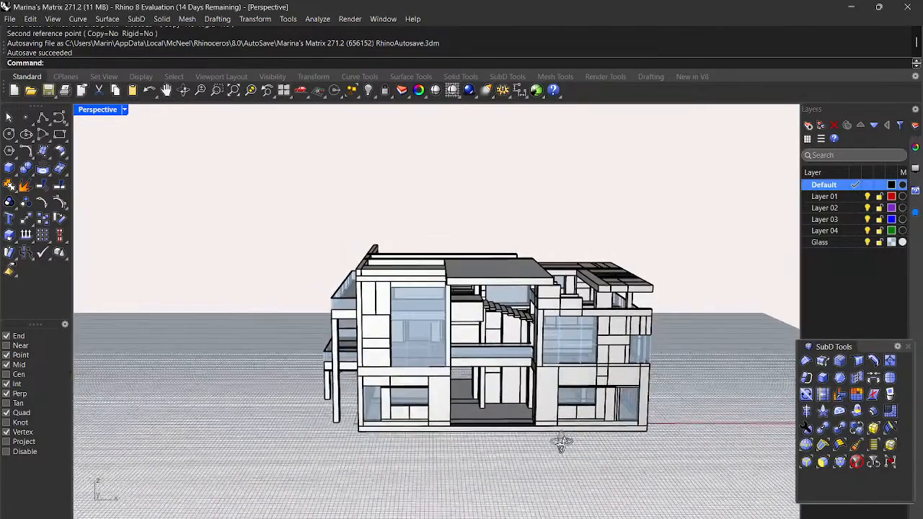
scroll(481, 382, up, 3)
scroll(584, 385, down, 4)
mouse_move(632, 422)
right_down()
mouse_move(572, 420)
mouse_move(680, 406)
mouse_move(637, 394)
mouse_move(618, 406)
mouse_move(632, 409)
right_up()
scroll(580, 387, up, 4)
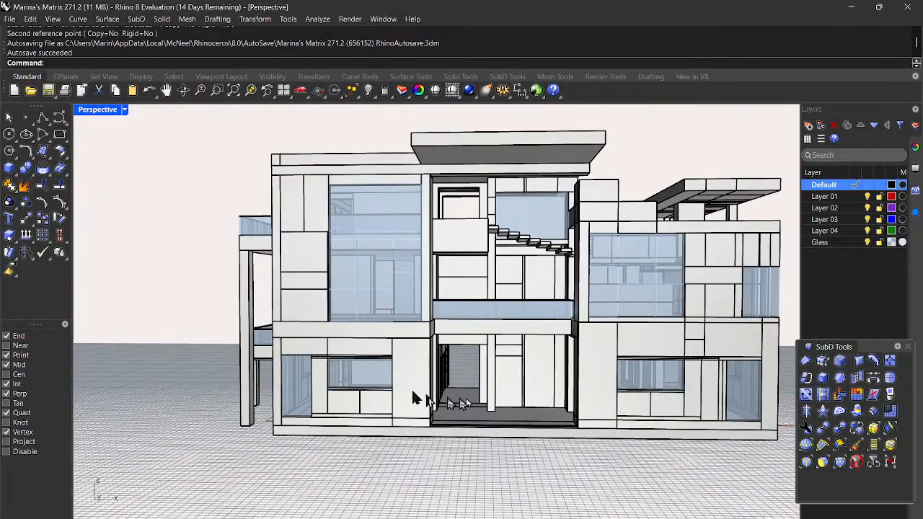
scroll(518, 401, up, 5)
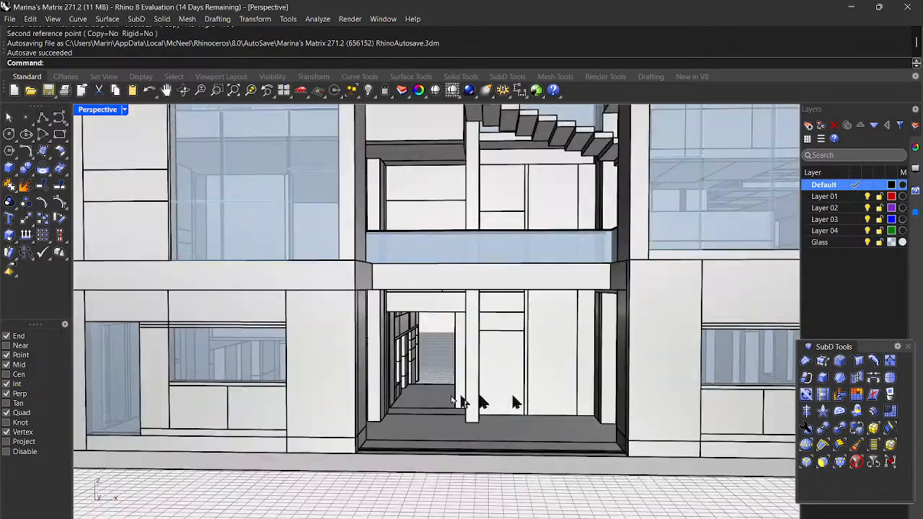
right_drag(435, 394, 408, 365)
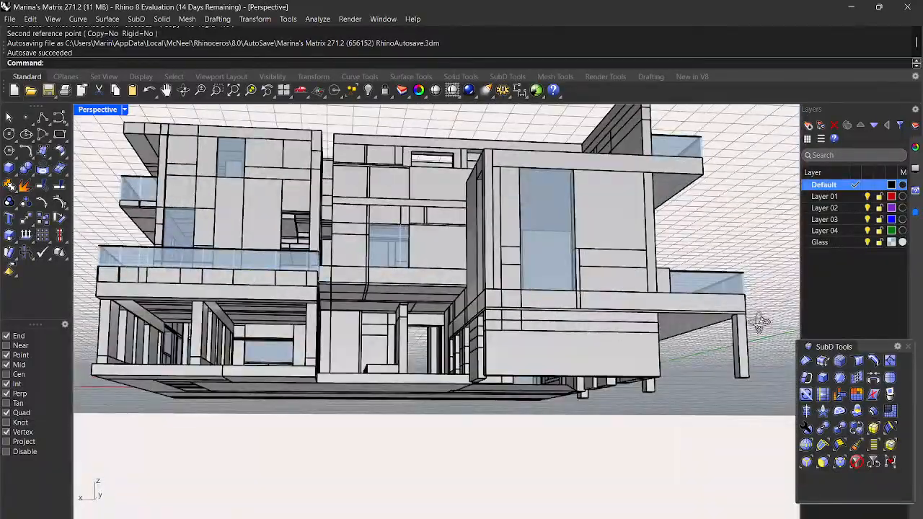
right_drag(759, 322, 761, 310)
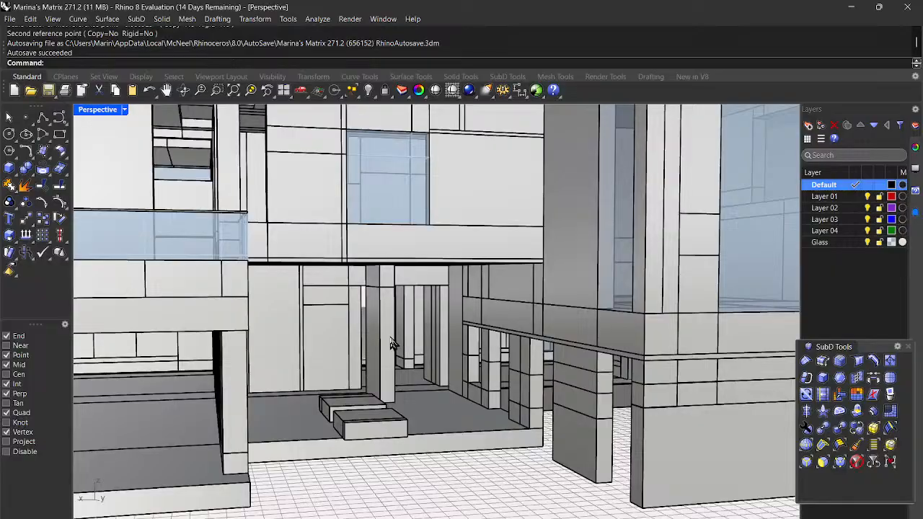
Step: Select both ground-floor column pieces, then cancel the accidentally started move
click(390, 344)
click(383, 277)
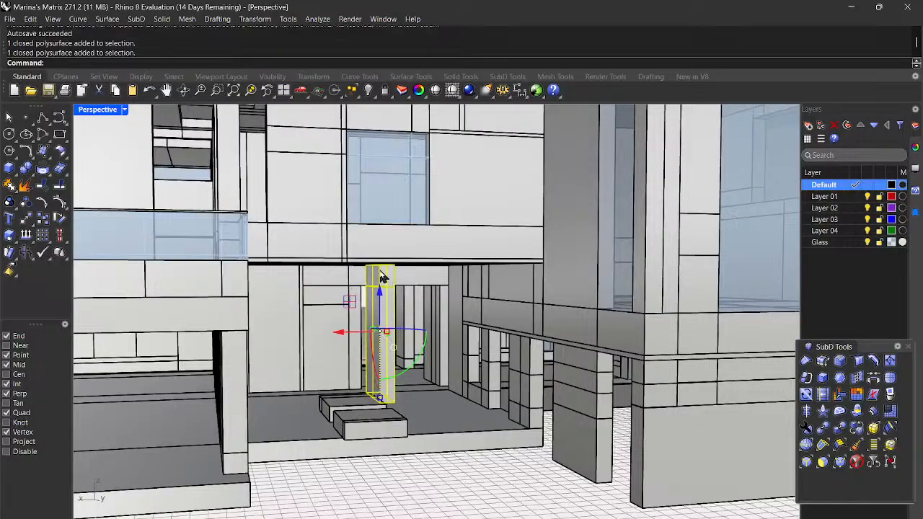
key(Return)
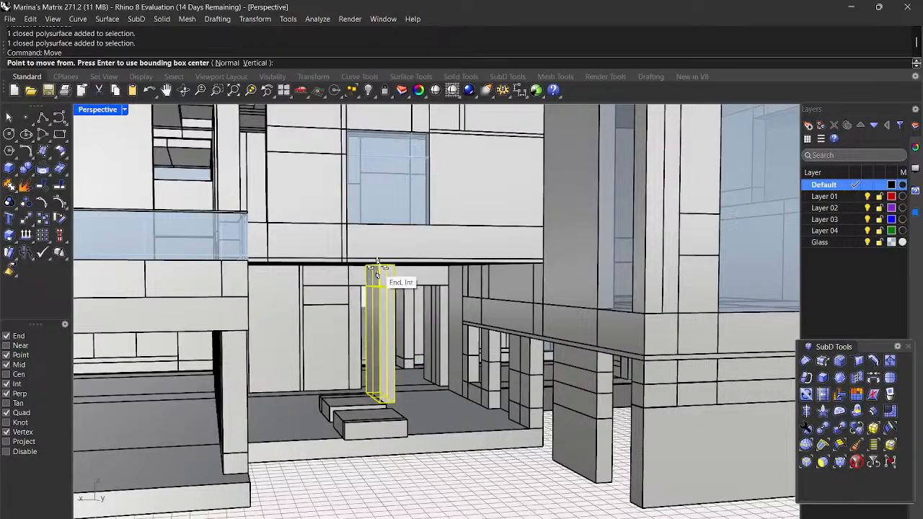
scroll(378, 275, up, 5)
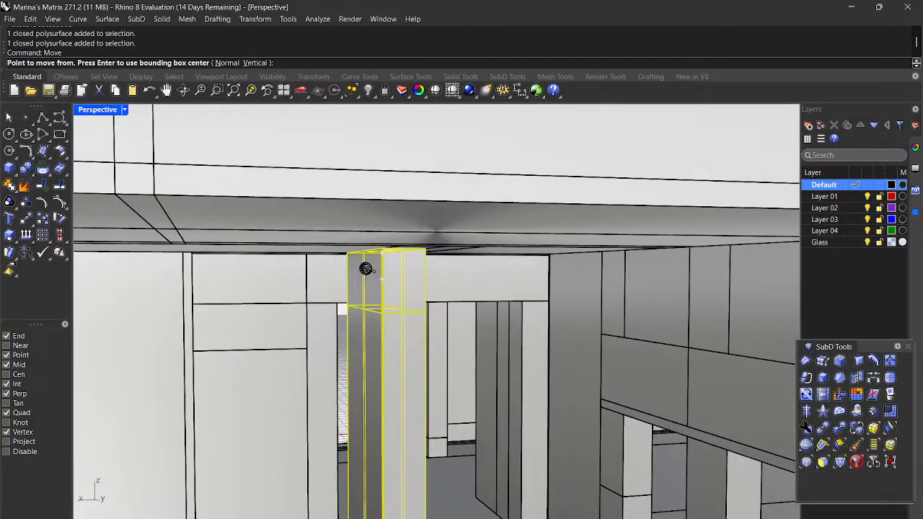
scroll(365, 268, up, 3)
scroll(407, 264, down, 3)
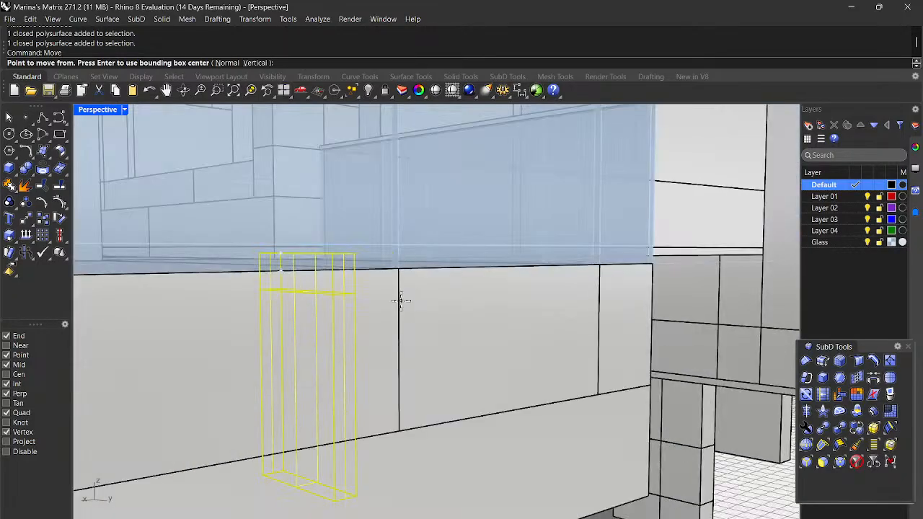
scroll(524, 321, down, 3)
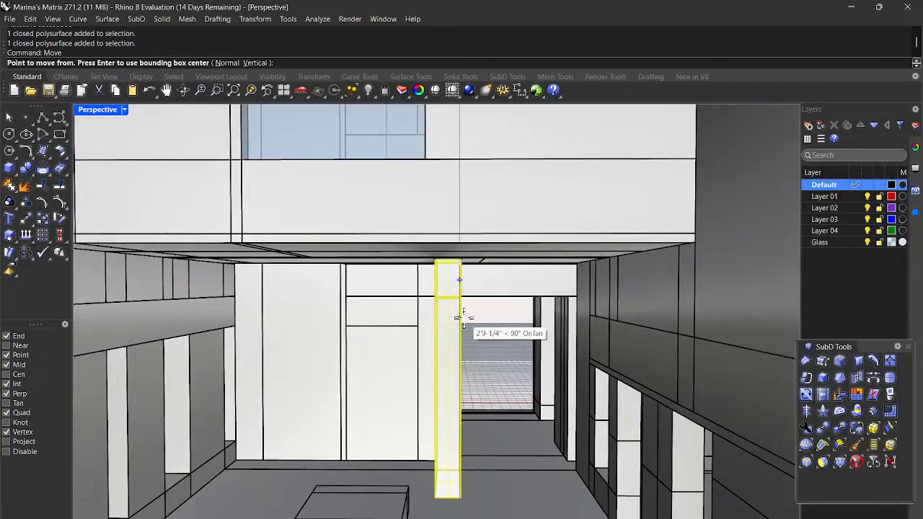
key(Escape)
key(Escape)
Step: Widen both column pieces with Scale1D from the column-top corner
mouse_move(433, 313)
right_down()
mouse_move(452, 306)
mouse_move(444, 295)
mouse_move(435, 296)
mouse_move(437, 310)
right_up()
click(438, 319)
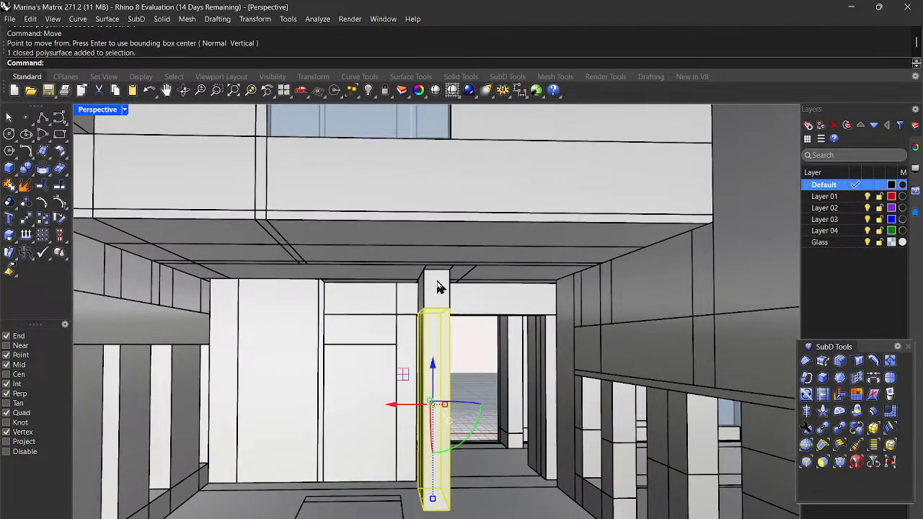
shift+click(441, 287)
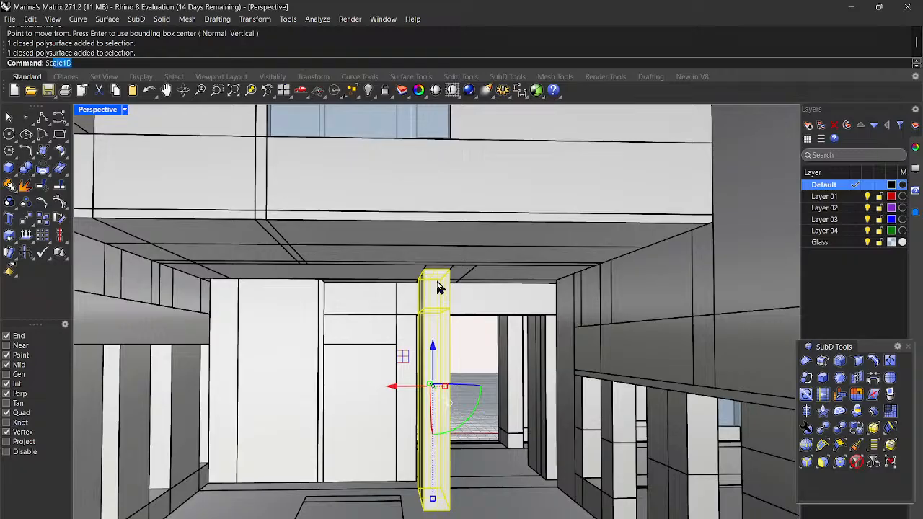
key(Return)
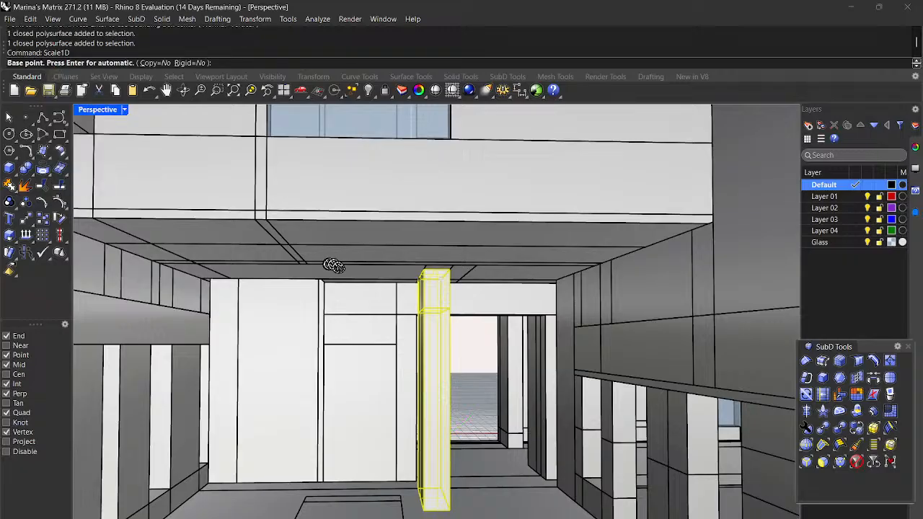
scroll(466, 284, up, 5)
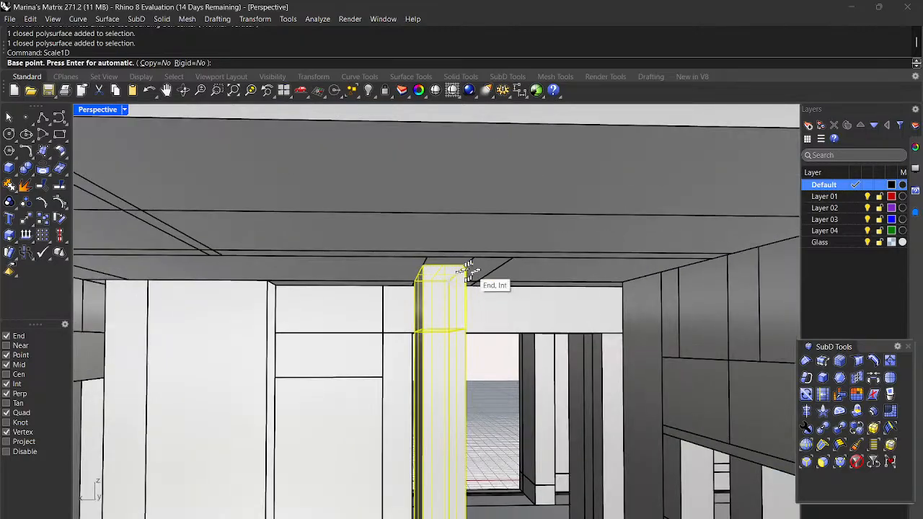
click(469, 264)
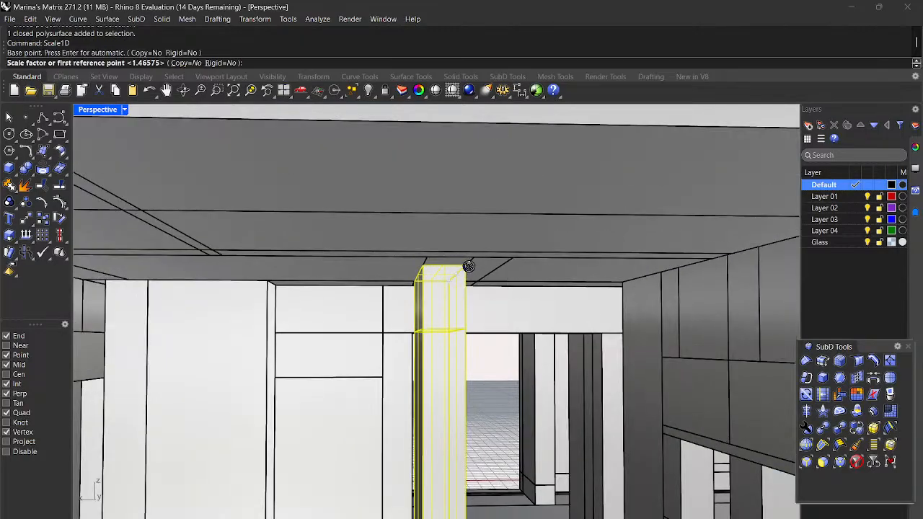
click(425, 264)
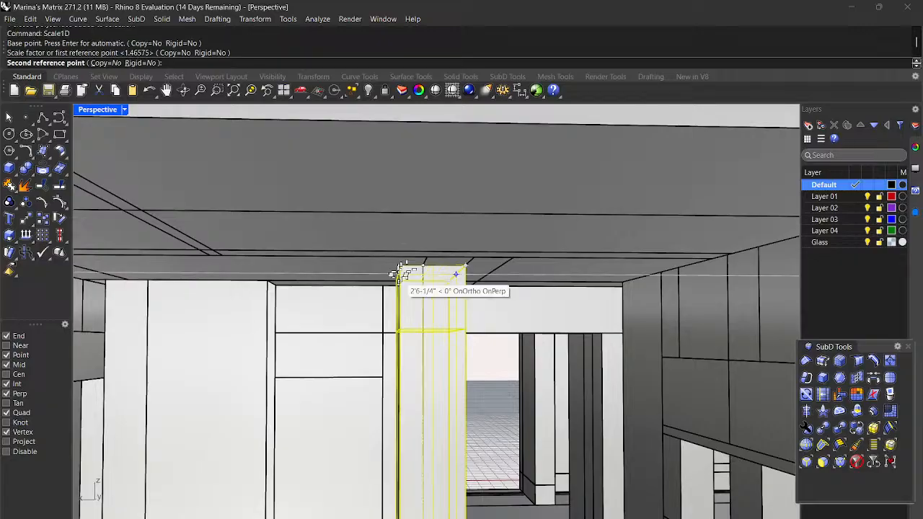
click(384, 287)
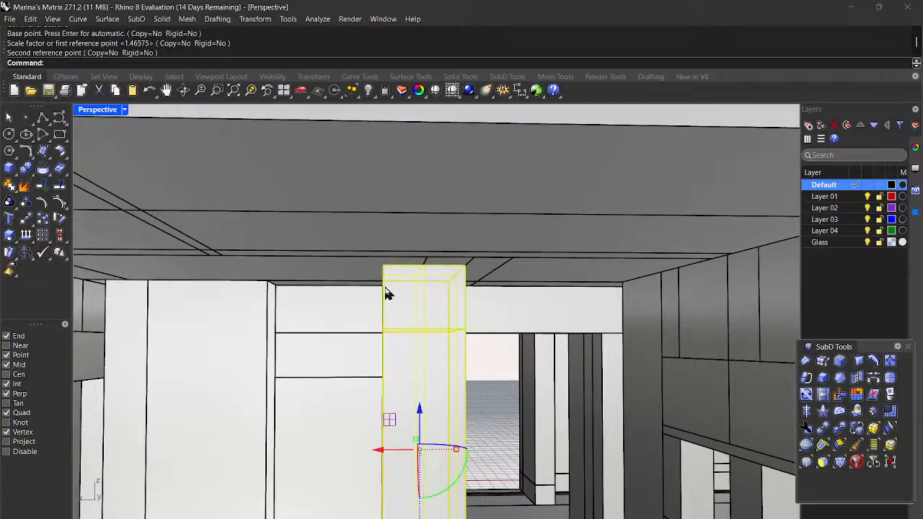
Step: Repeat Scale1D from the top-left corner, narrowing the column to half via the midpoint
right_click(401, 288)
click(383, 264)
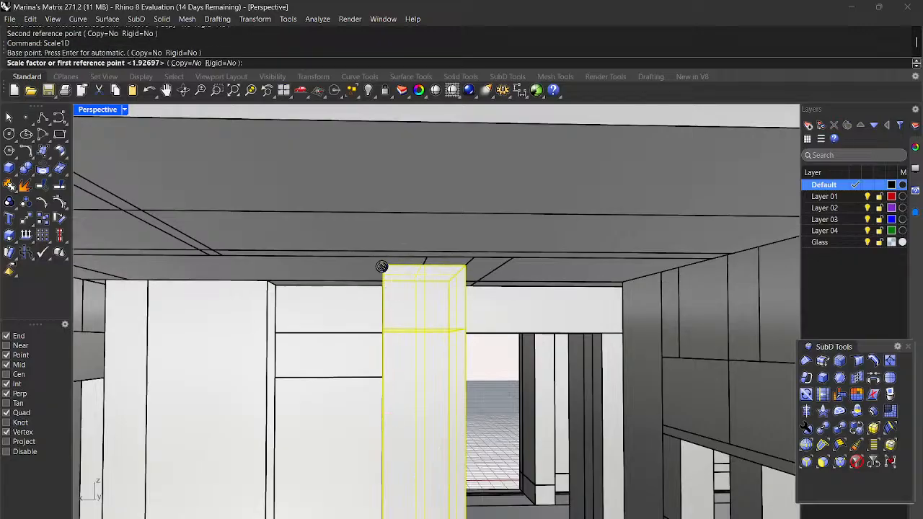
click(465, 266)
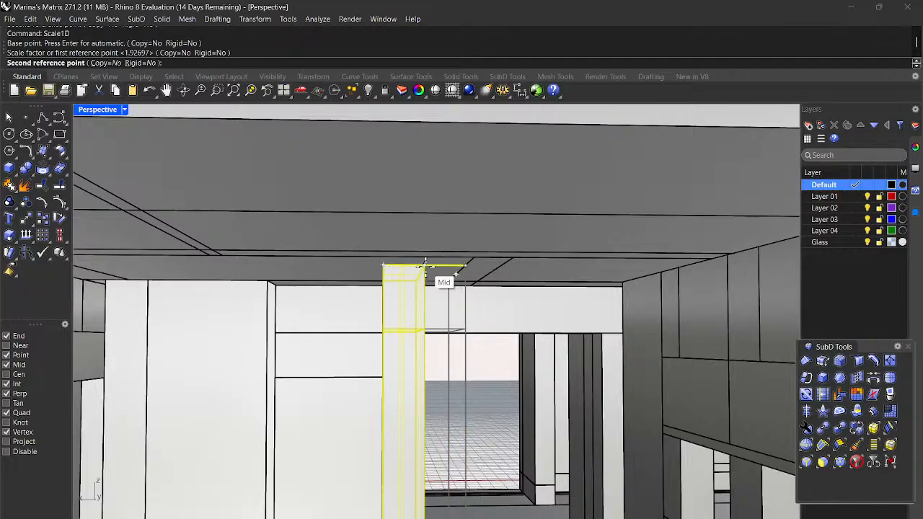
click(425, 267)
right_drag(425, 267, 444, 328)
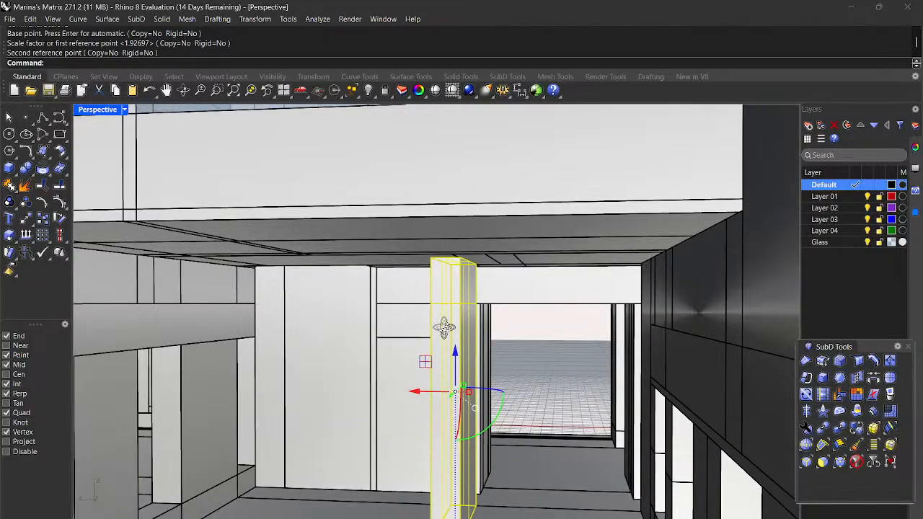
Step: Deselect the column and orbit around the house to inspect it from several angles
key(Escape)
scroll(533, 335, down, 5)
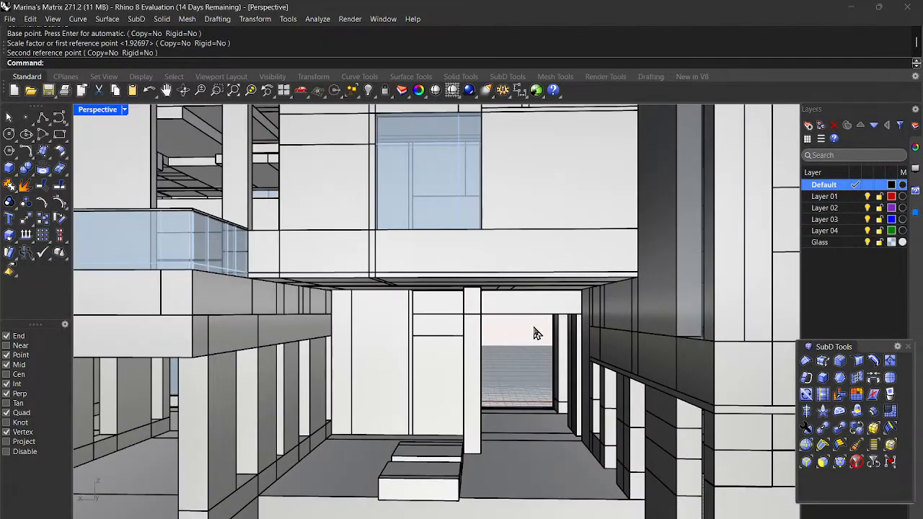
scroll(533, 333, down, 5)
right_drag(545, 349, 719, 361)
scroll(559, 366, down, 8)
scroll(333, 291, up, 10)
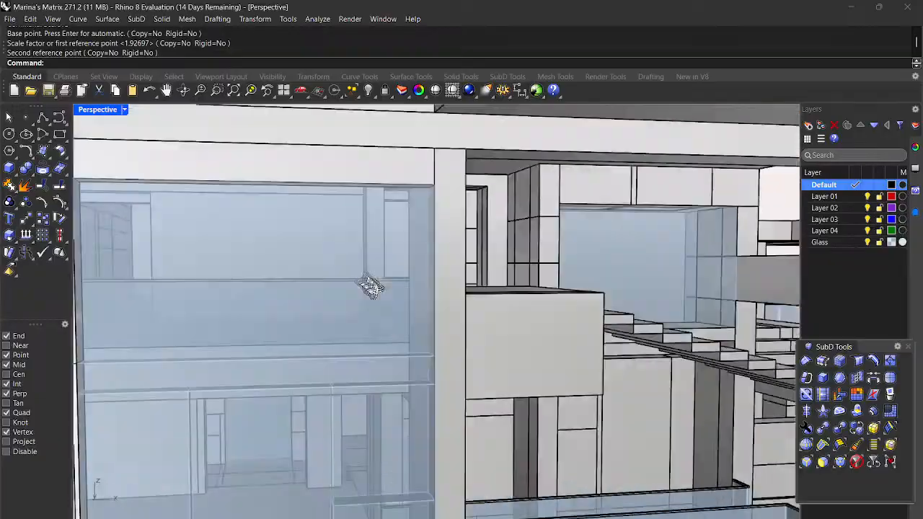
right_drag(371, 287, 350, 296)
scroll(349, 297, down, 5)
scroll(350, 296, down, 4)
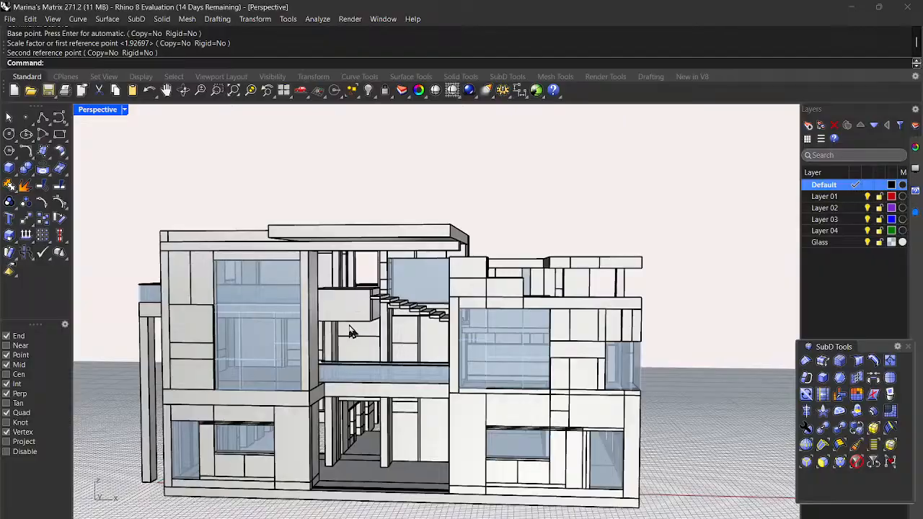
scroll(351, 332, down, 3)
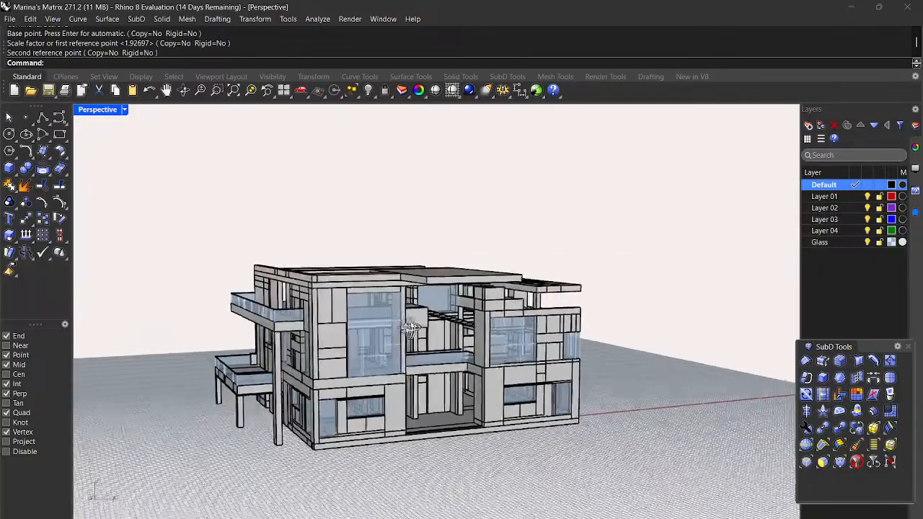
right_drag(306, 322, 382, 326)
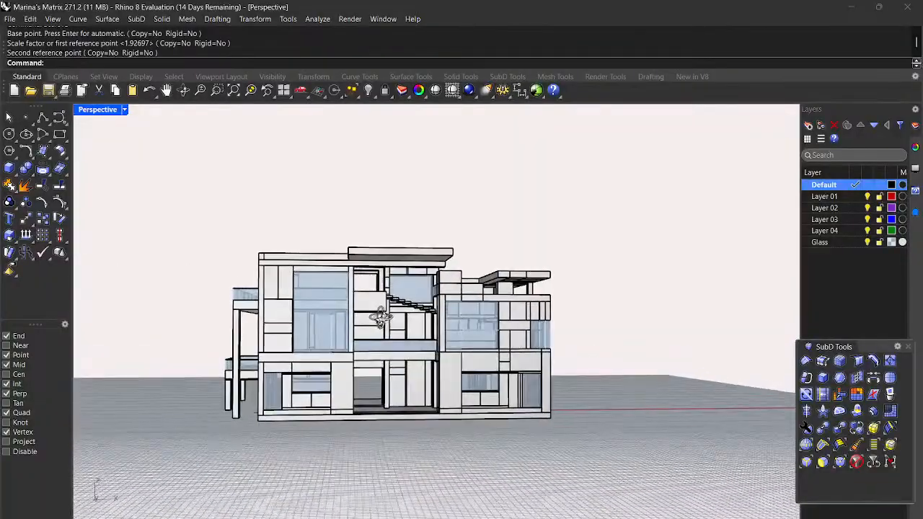
right_drag(382, 318, 389, 324)
scroll(369, 344, up, 6)
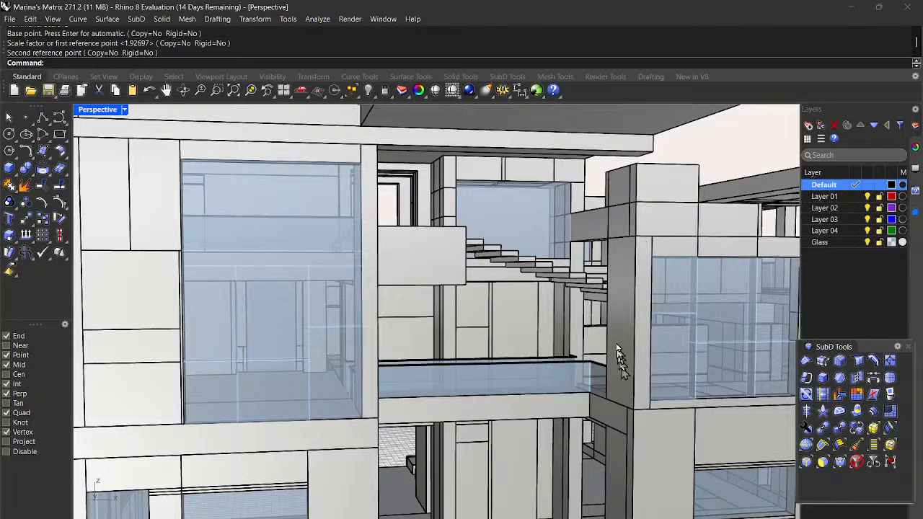
scroll(618, 361, down, 5)
right_drag(646, 369, 618, 367)
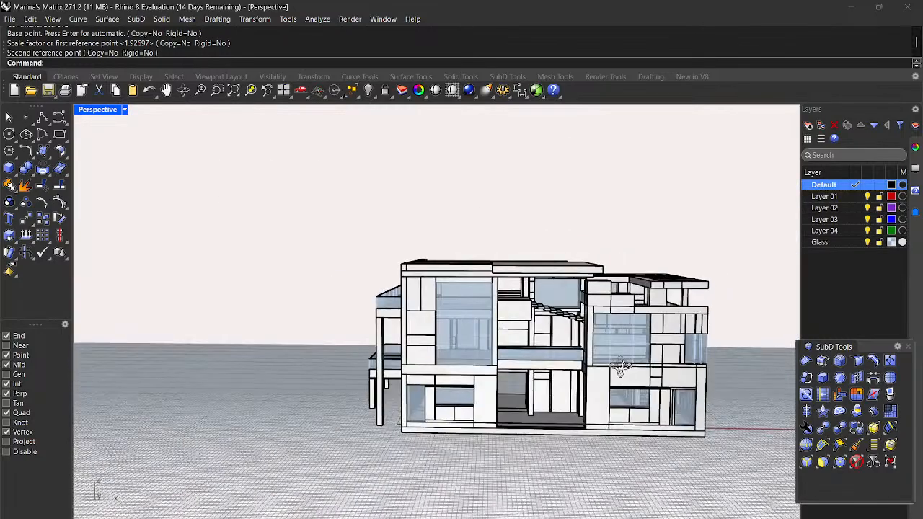
right_drag(519, 307, 506, 301)
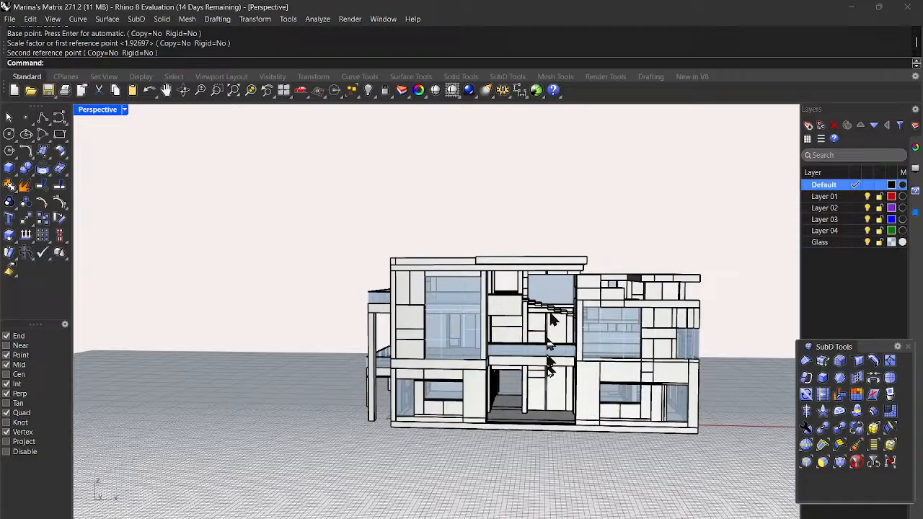
Step: Select the column beside the central glass facade
scroll(570, 373, down, 3)
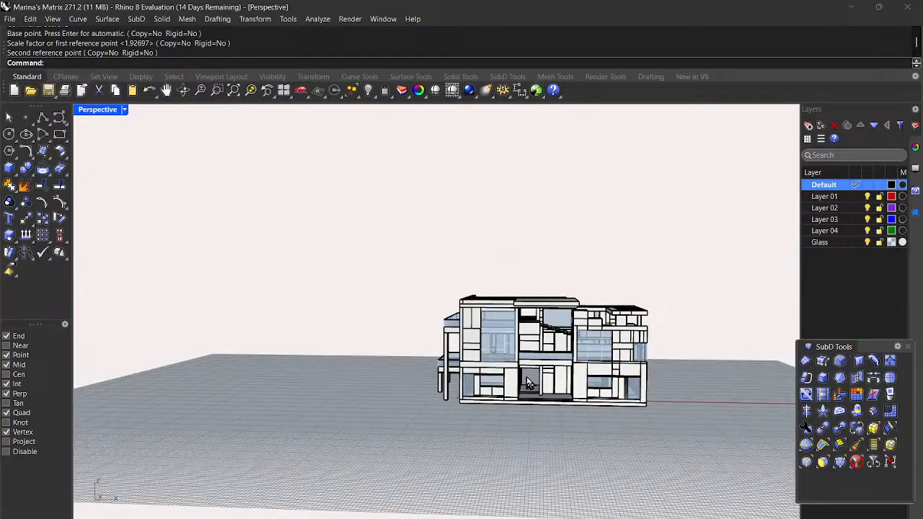
right_drag(526, 382, 551, 346)
scroll(555, 339, up, 8)
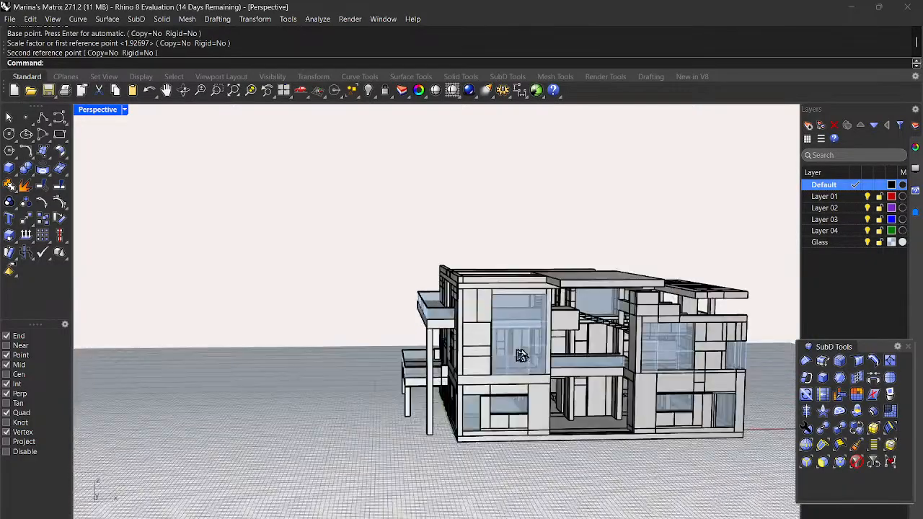
scroll(566, 313, up, 5)
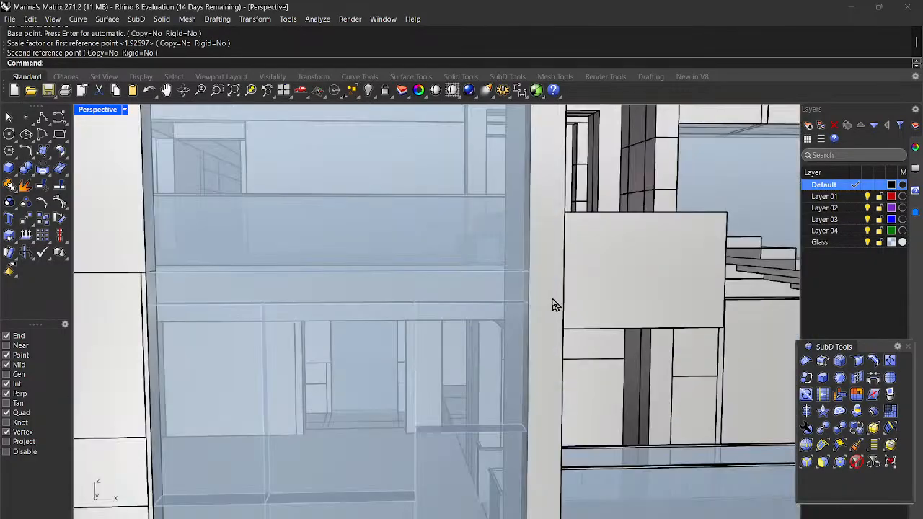
click(555, 305)
scroll(569, 303, down, 6)
right_drag(578, 365, 600, 375)
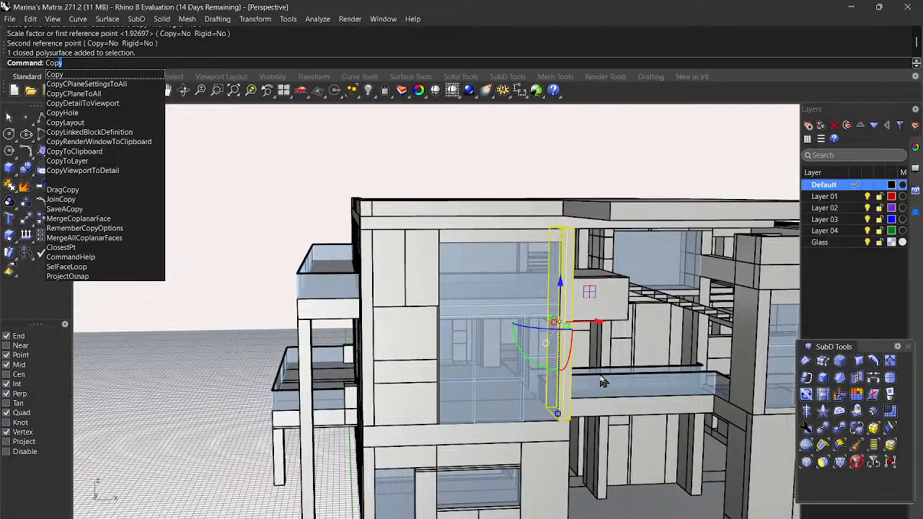
Step: Copy the selected column from its top corner to the matching corner point
key(Return)
scroll(582, 235, up, 3)
scroll(582, 236, up, 3)
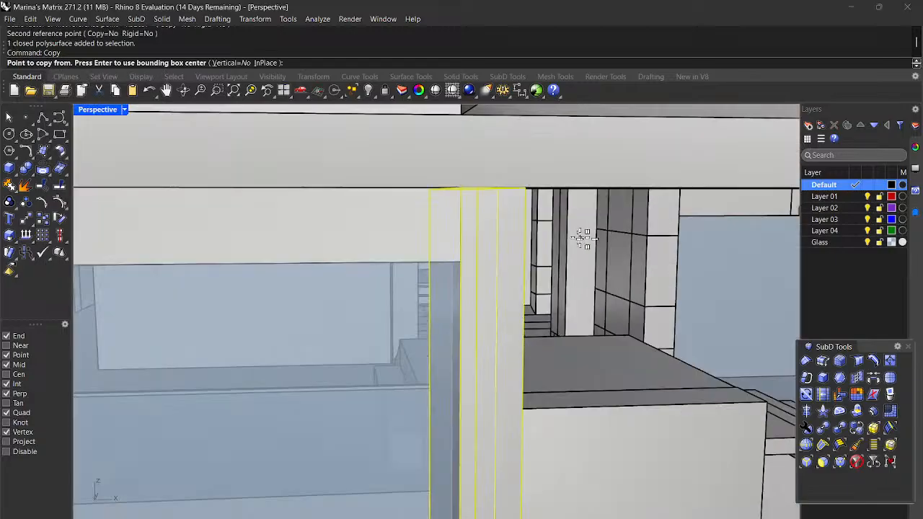
click(465, 188)
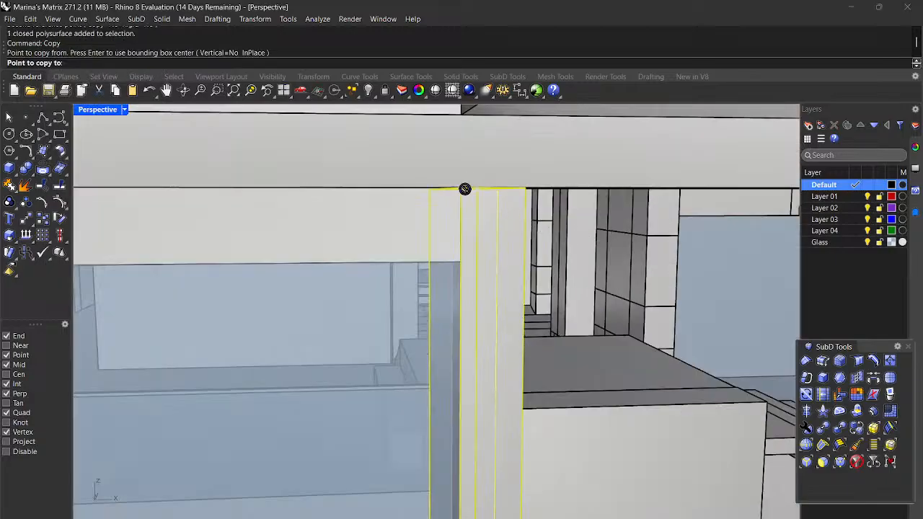
scroll(463, 190, down, 5)
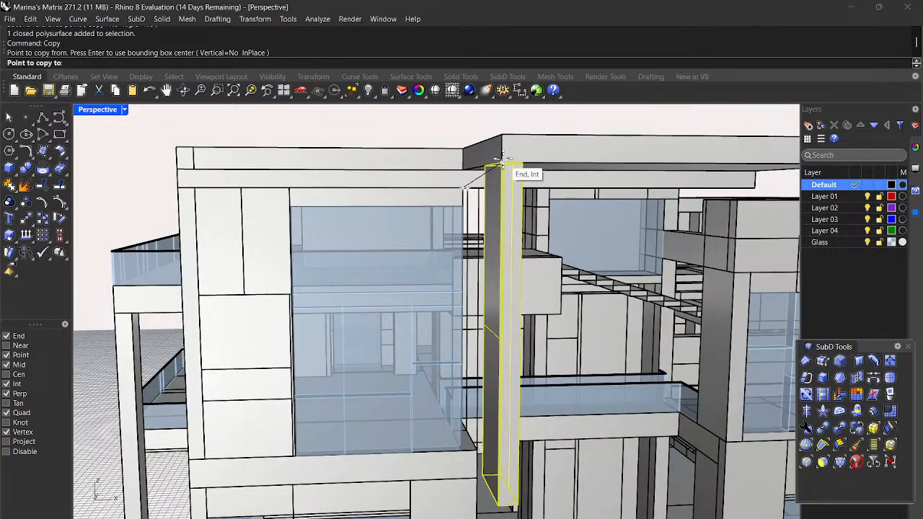
click(503, 160)
scroll(424, 207, down, 3)
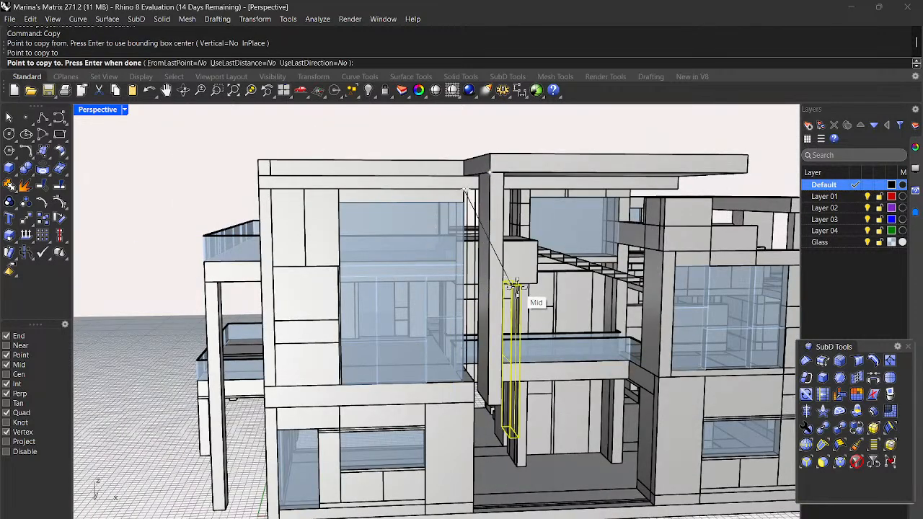
key(Return)
key(Escape)
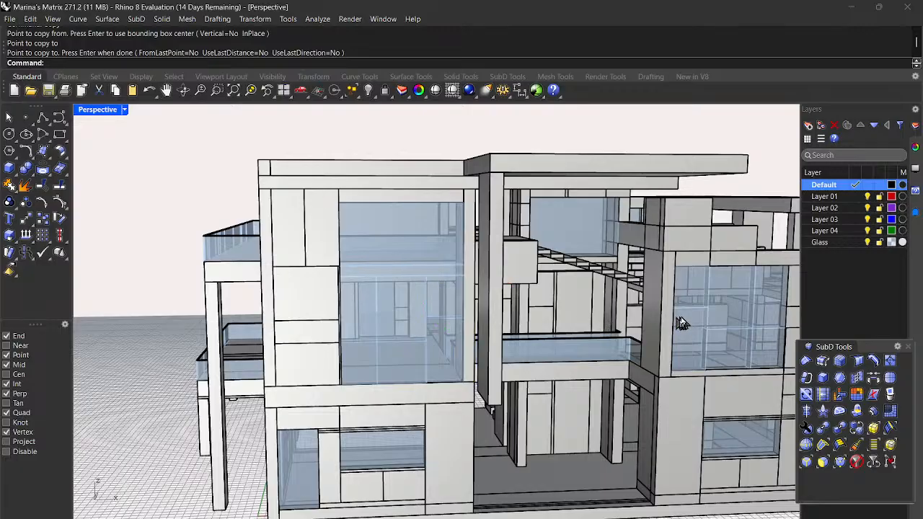
Step: Stretch the column beside the right-hand glass wall vertically to the storey height
click(667, 325)
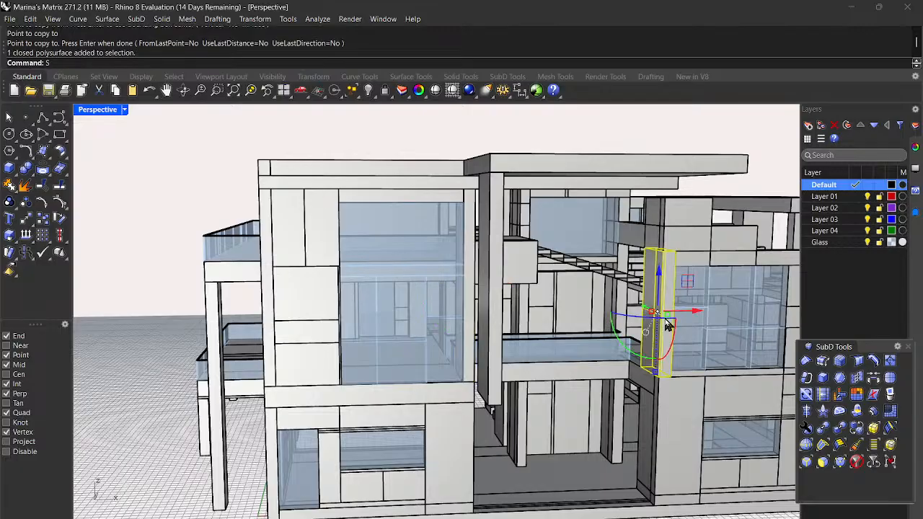
key(Return)
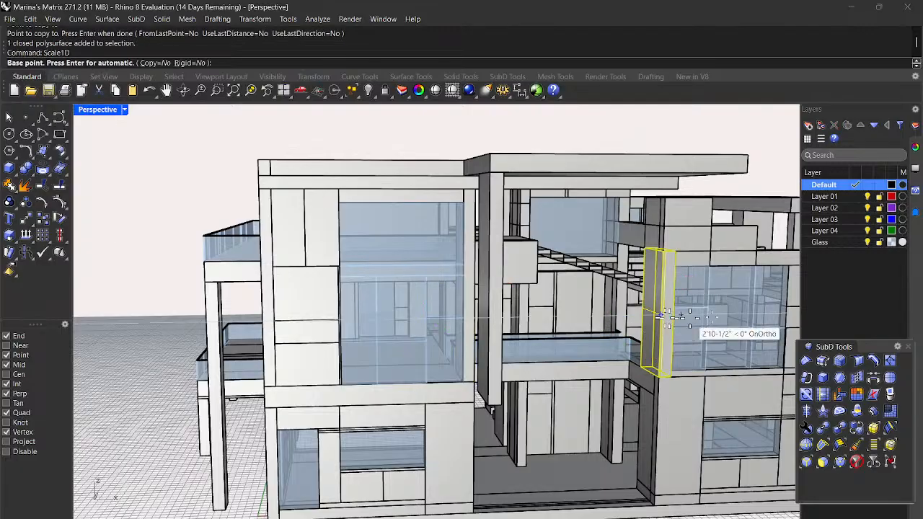
scroll(704, 238, up, 3)
click(651, 262)
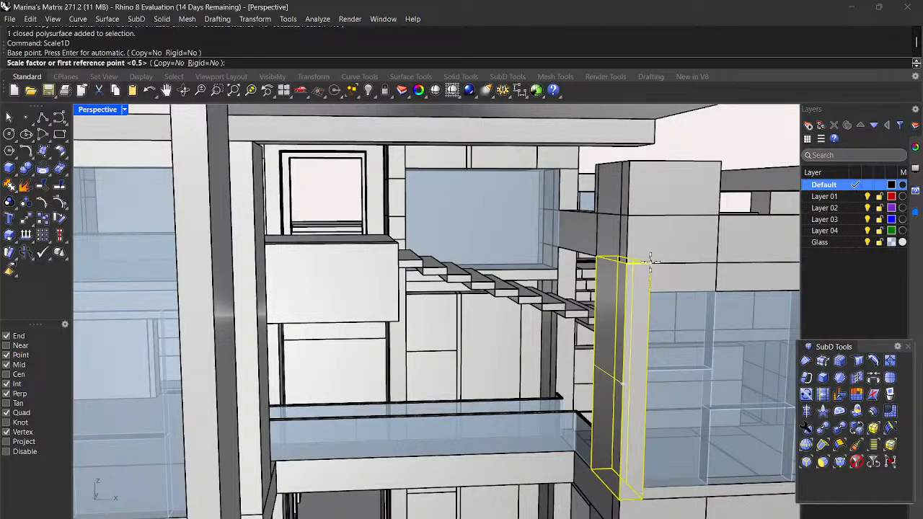
scroll(652, 263, down, 3)
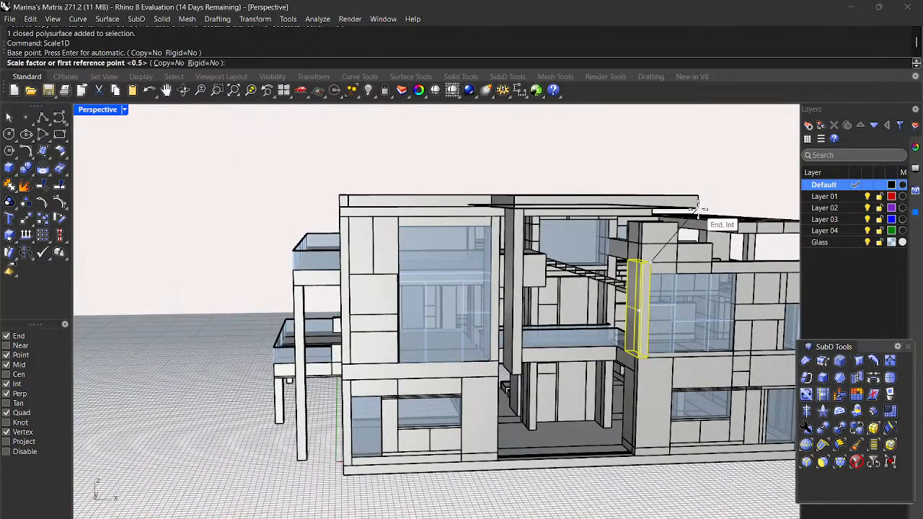
click(697, 208)
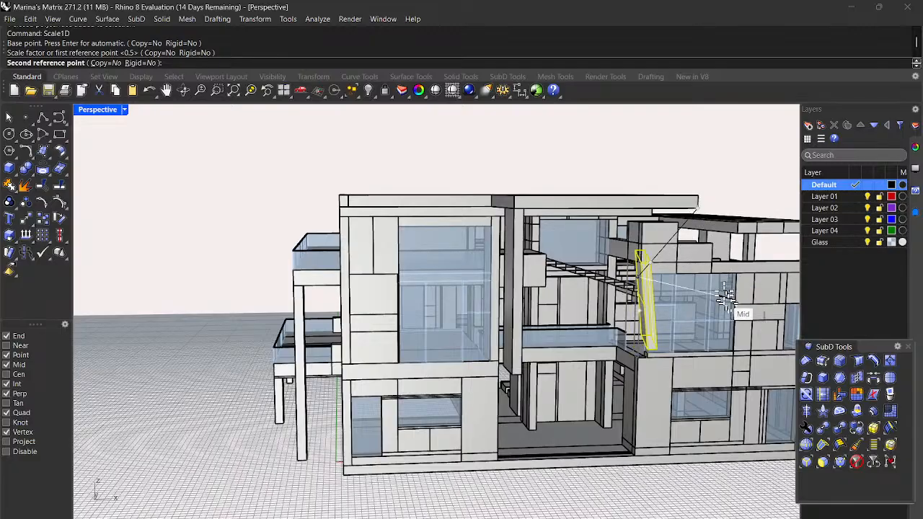
click(750, 322)
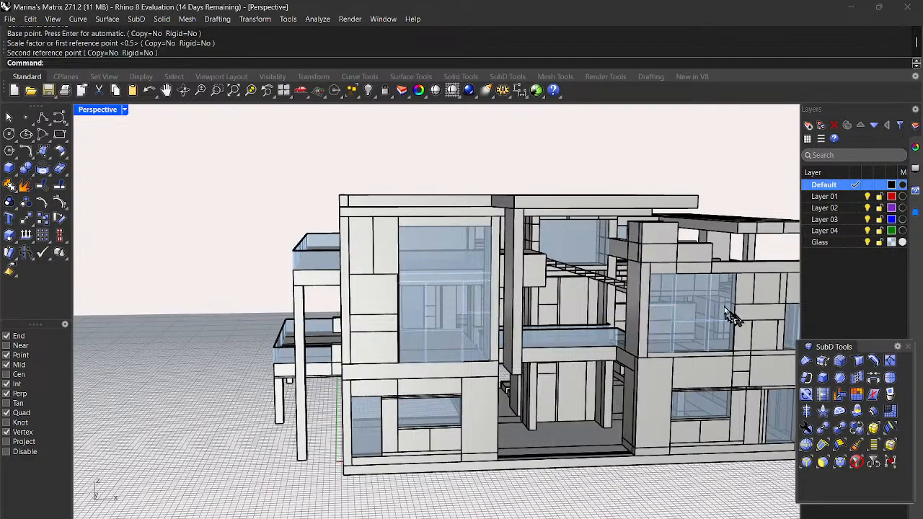
click(649, 297)
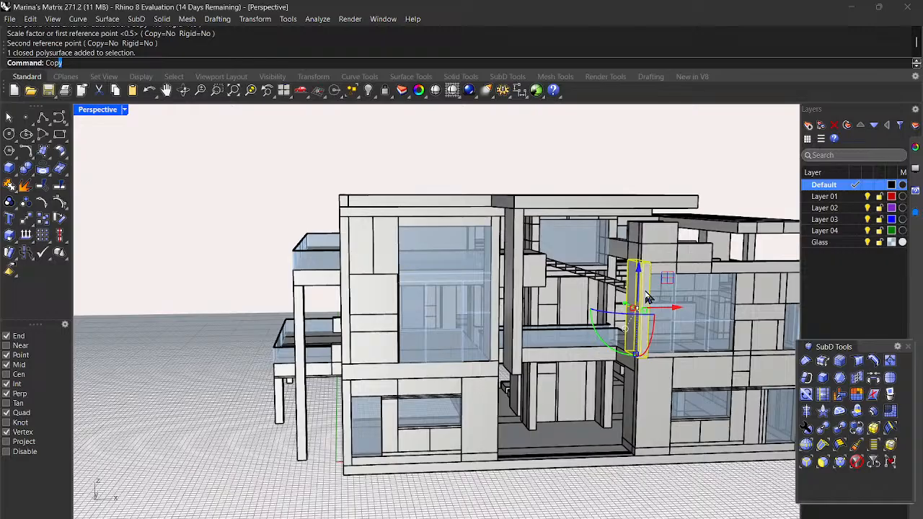
Step: Copy the column from its top end to a midpoint on the building
key(Return)
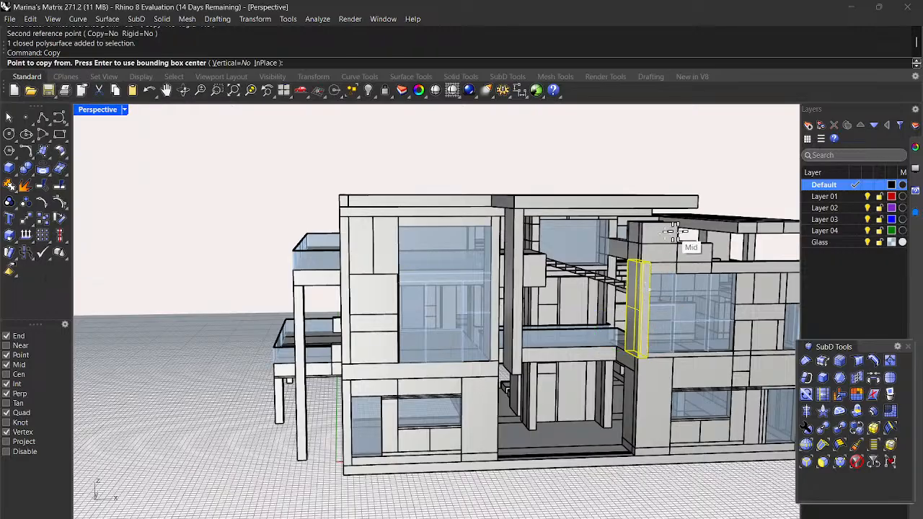
scroll(674, 231, up, 5)
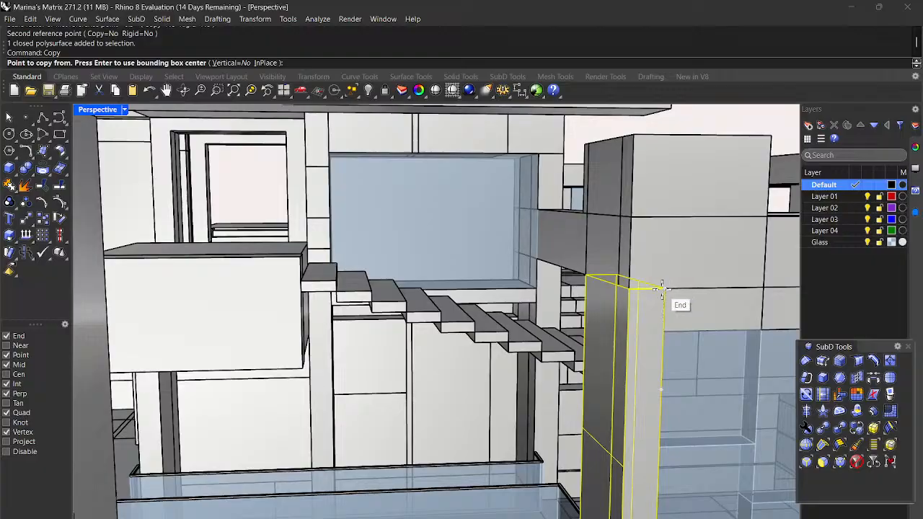
click(662, 289)
scroll(657, 296, down, 5)
scroll(720, 212, up, 3)
click(710, 233)
scroll(706, 216, down, 5)
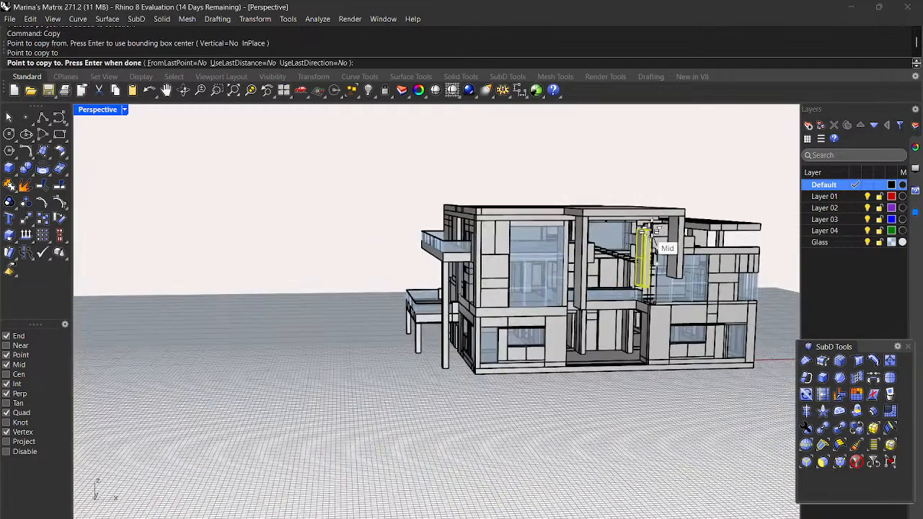
right_click(693, 393)
click(695, 396)
right_drag(713, 398, 669, 392)
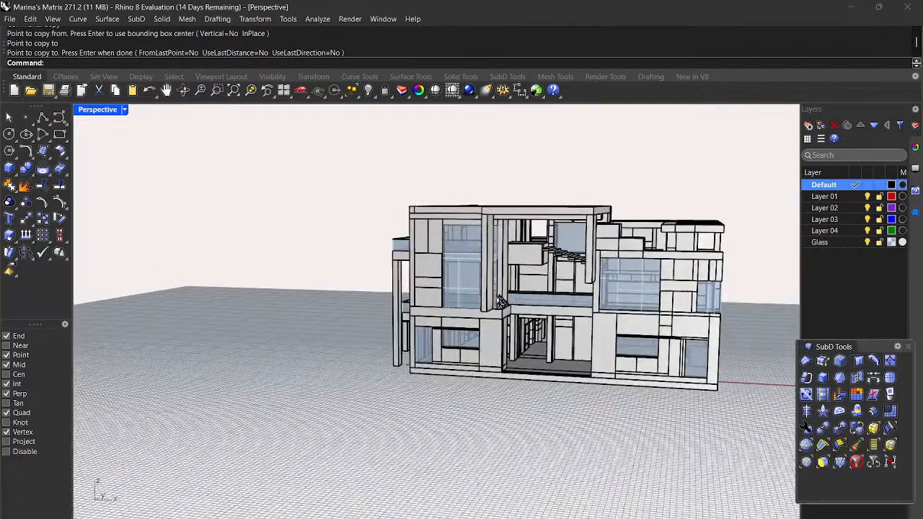
Step: Begin a Scale1D stretch on the central-glass-wall column, base at its top, reference at its foot
click(492, 306)
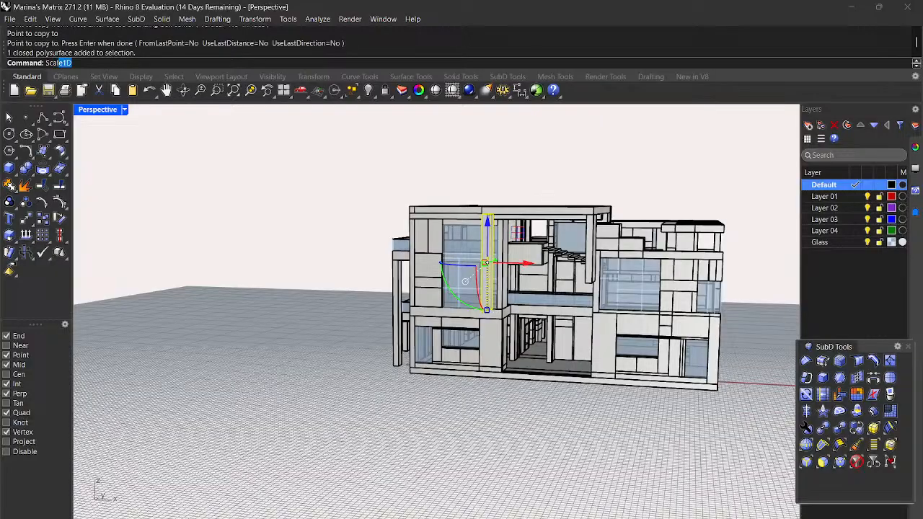
key(Return)
scroll(455, 244, up, 3)
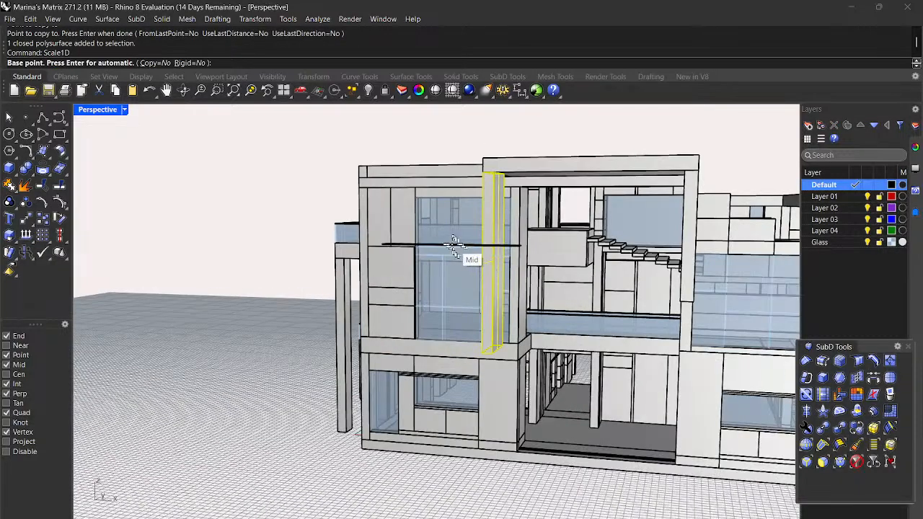
scroll(481, 213, up, 2)
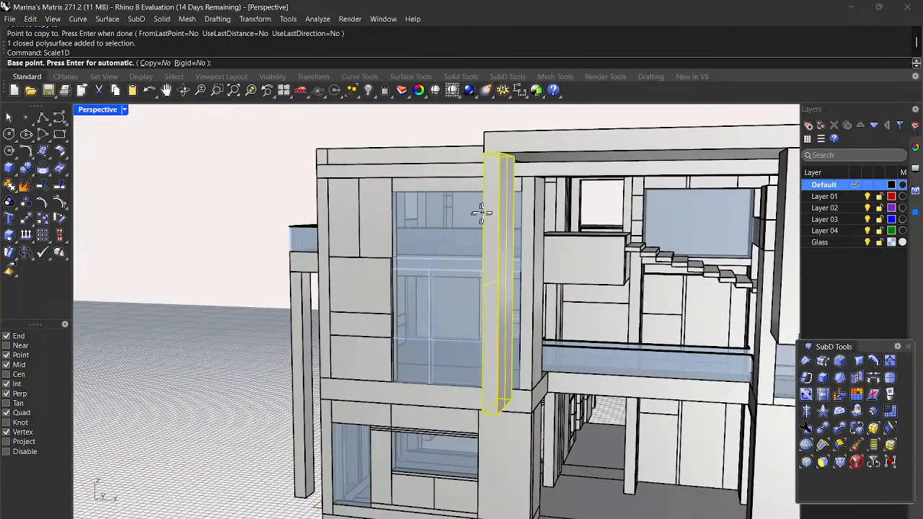
click(510, 167)
click(493, 417)
scroll(504, 423, down, 5)
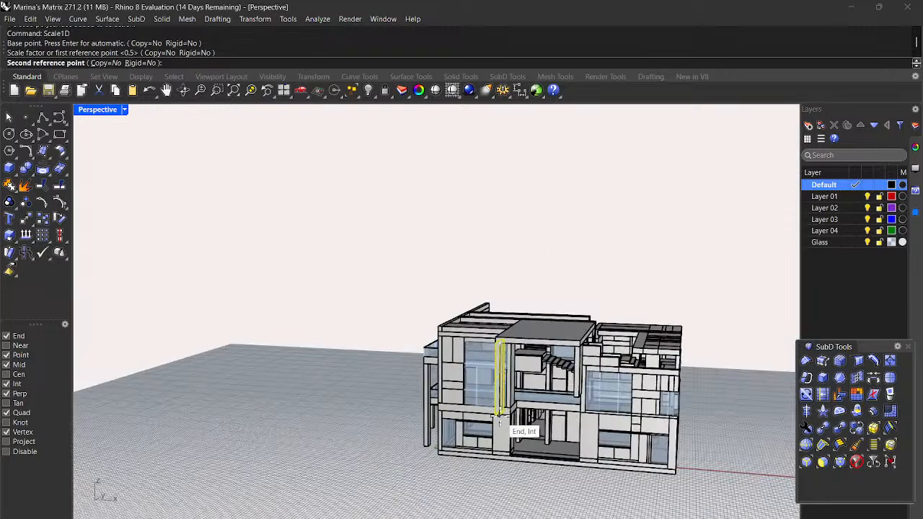
scroll(509, 454, up, 3)
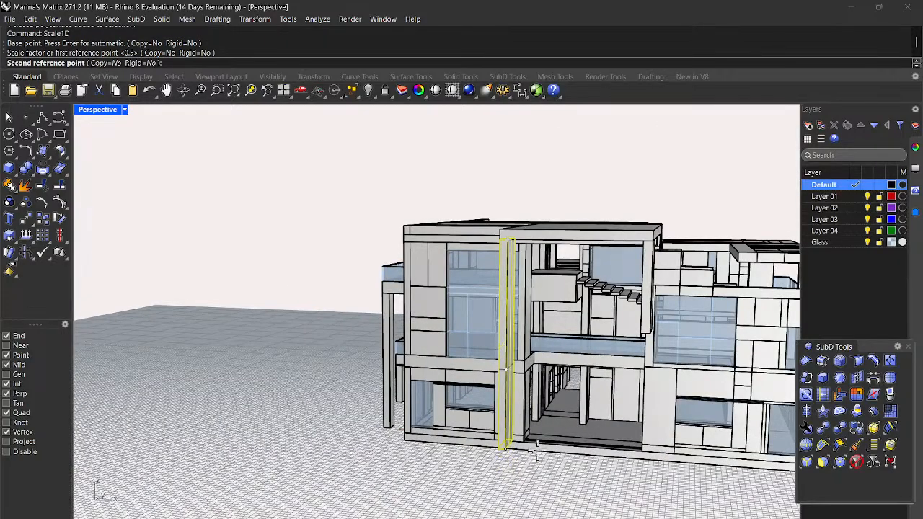
scroll(527, 453, up, 4)
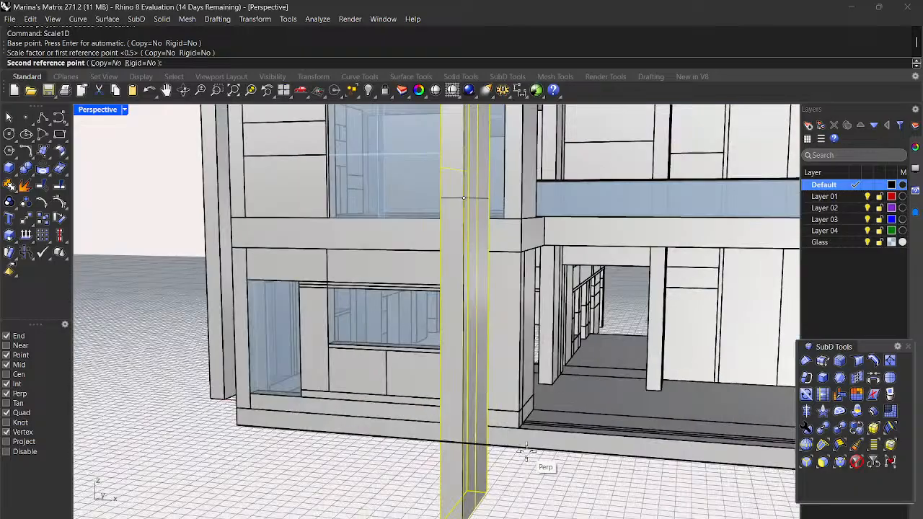
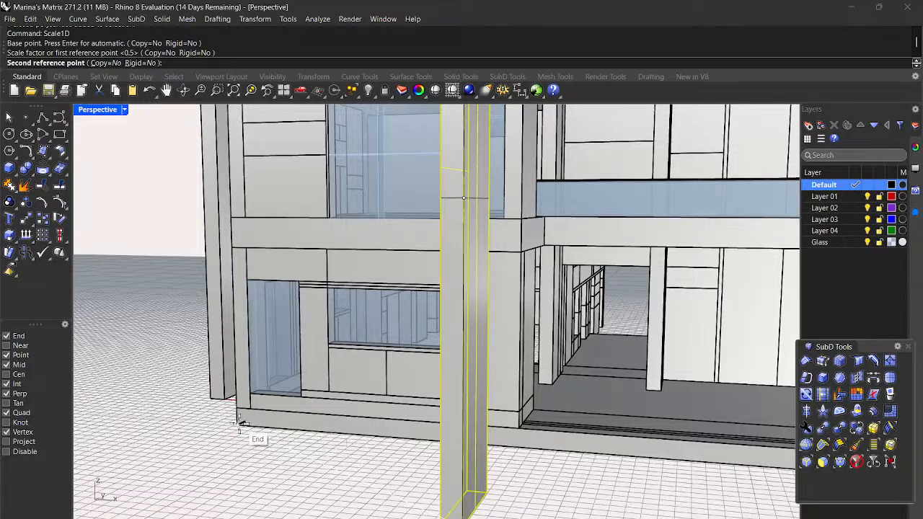
Step: Finish stretching the central-glass-wall column down to the building's base
click(242, 432)
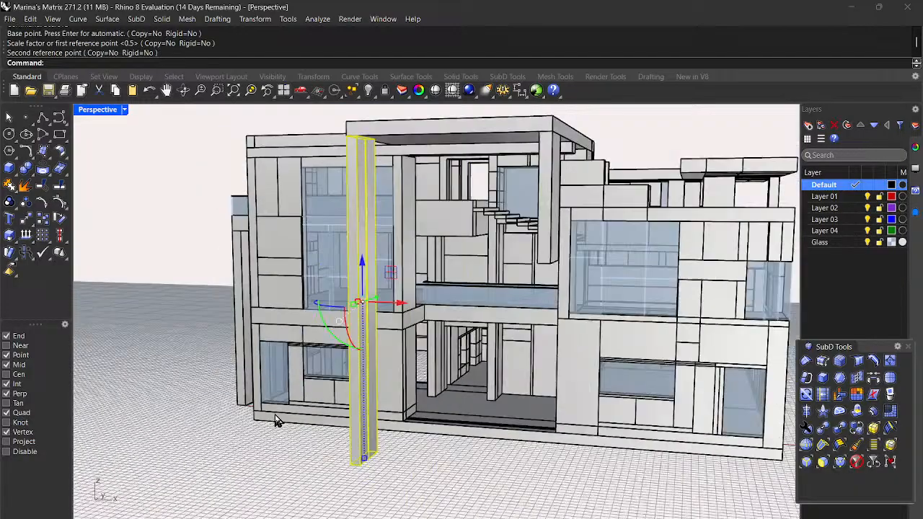
scroll(276, 422, down, 5)
right_drag(433, 481, 475, 454)
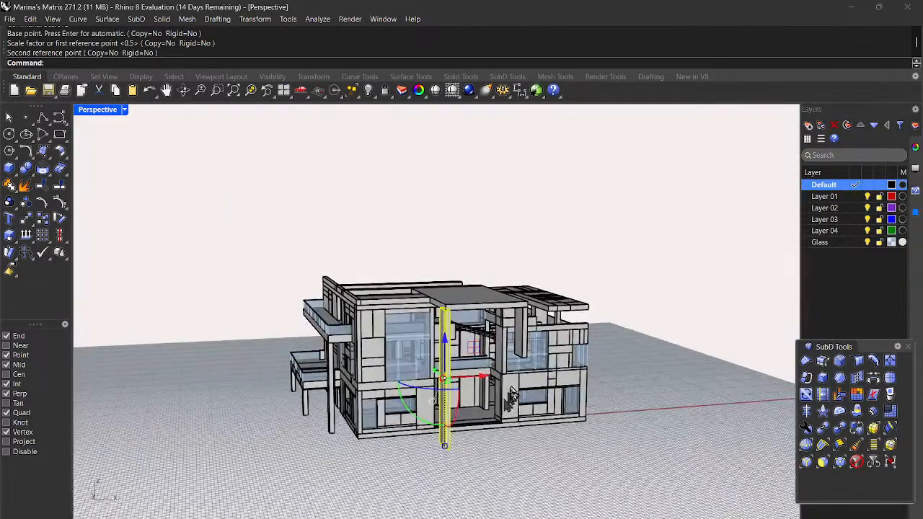
Step: Scale1D the next front column from its top corner so its foot reaches the base
click(526, 352)
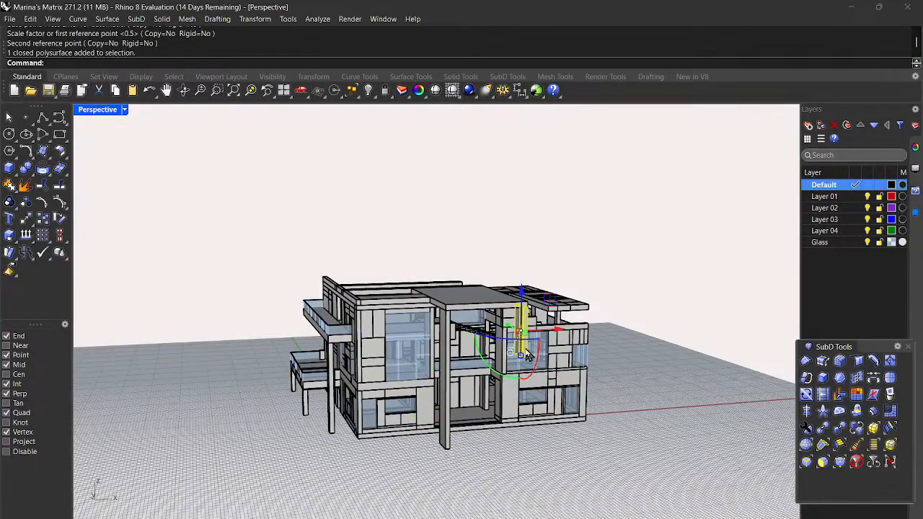
right_click(629, 366)
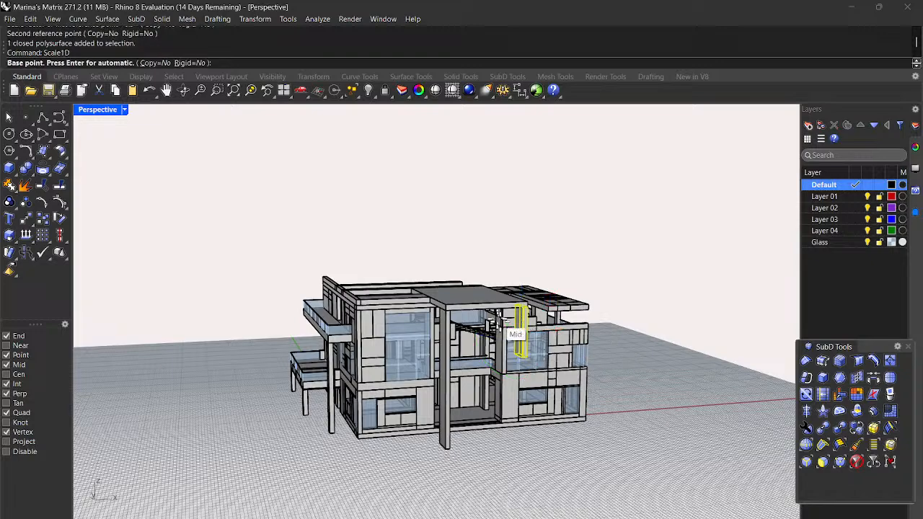
scroll(497, 320, up, 9)
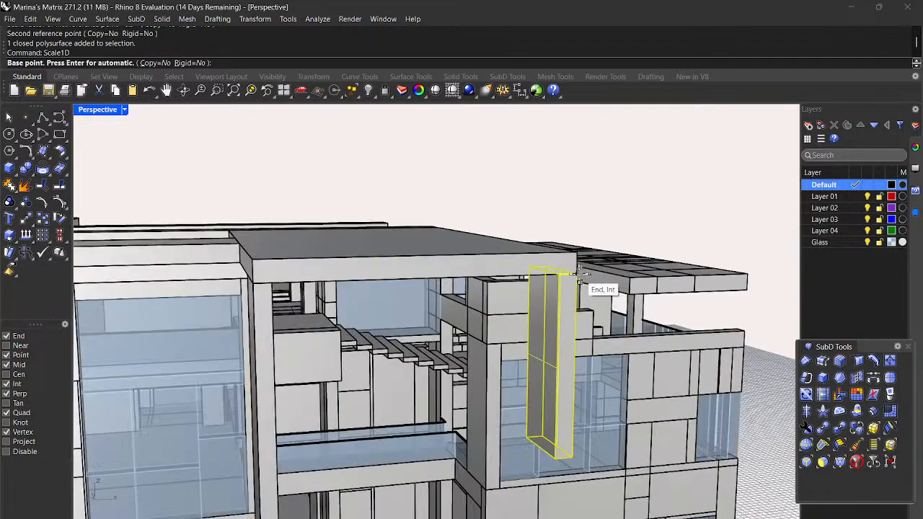
click(579, 275)
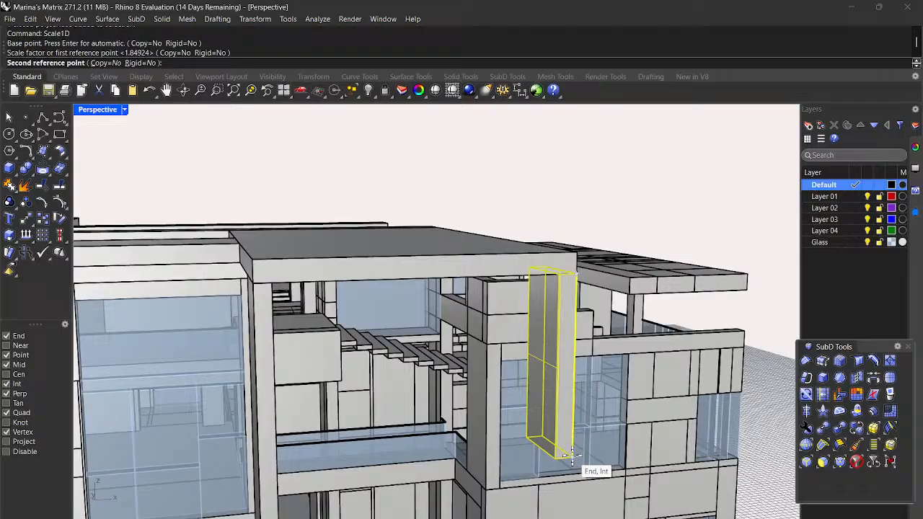
click(570, 455)
scroll(577, 461, down, 10)
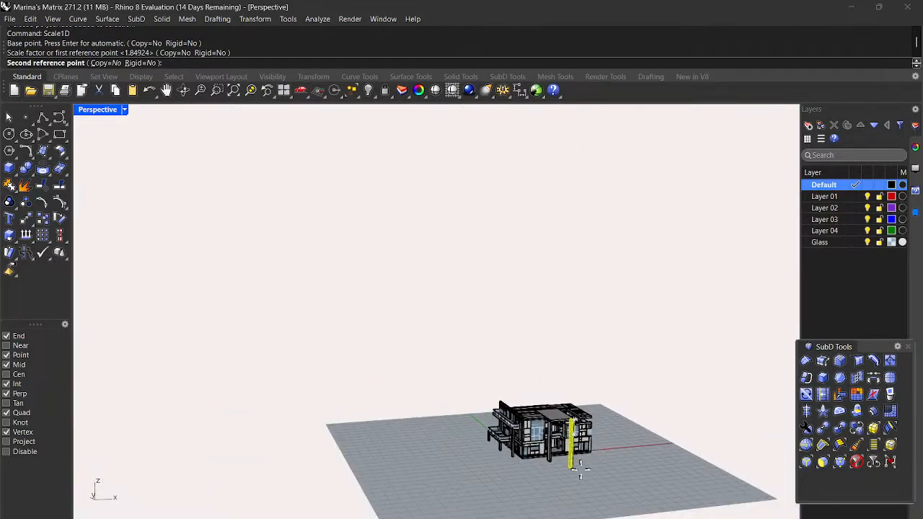
scroll(581, 468, up, 5)
scroll(584, 461, up, 2)
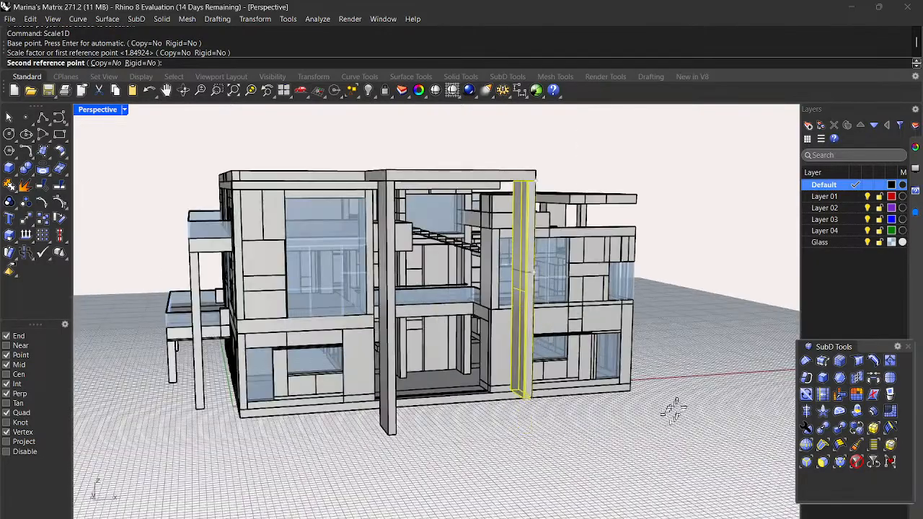
click(631, 393)
scroll(645, 415, down, 5)
right_drag(682, 439, 552, 439)
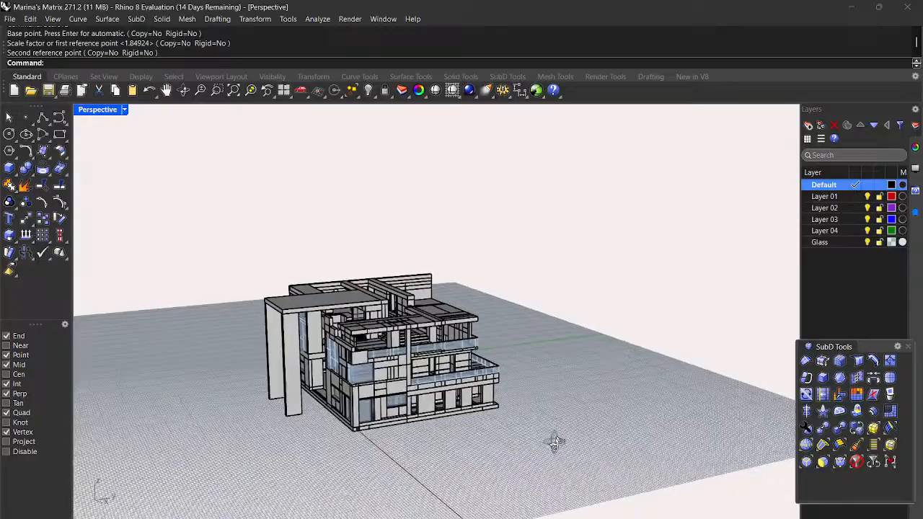
scroll(325, 418, up, 2)
scroll(325, 418, up, 5)
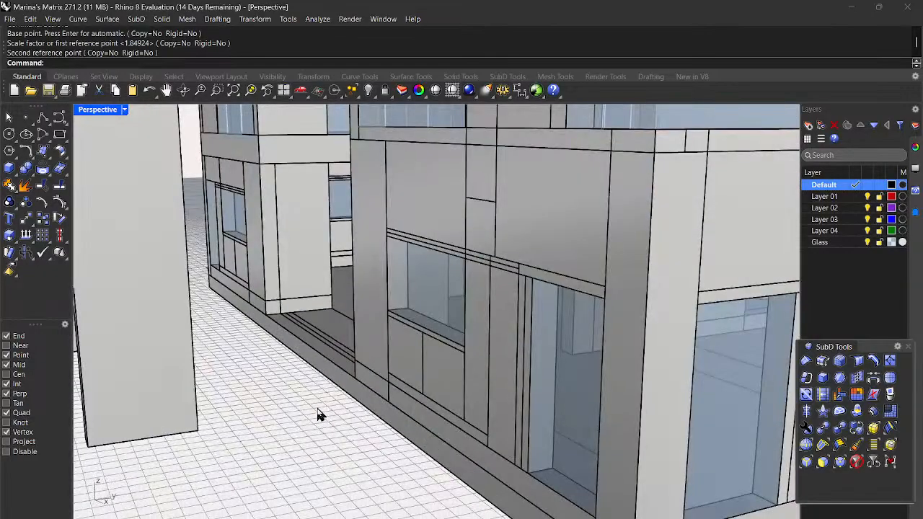
Step: Measure from the column's bottom corner to the facade base, reading 12'8-1/4"
key(BackSpace)
key(BackSpace)
key(BackSpace)
key(BackSpace)
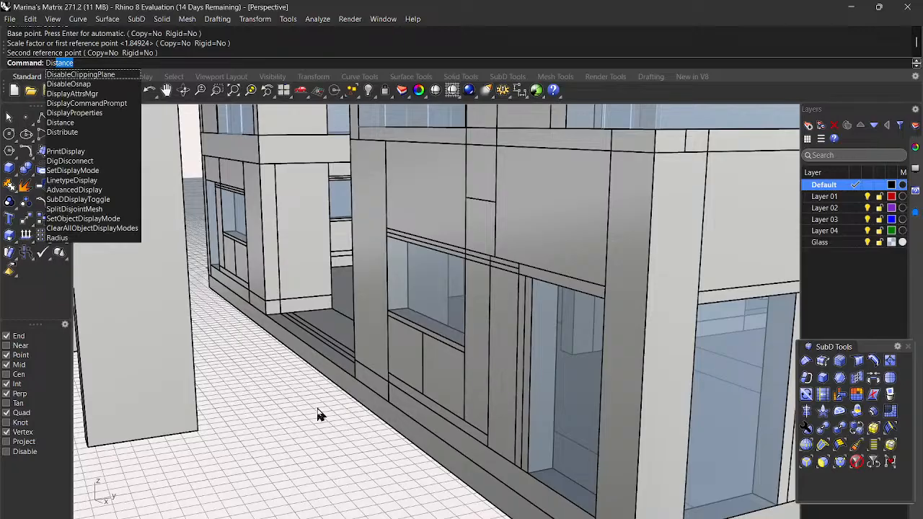
key(Return)
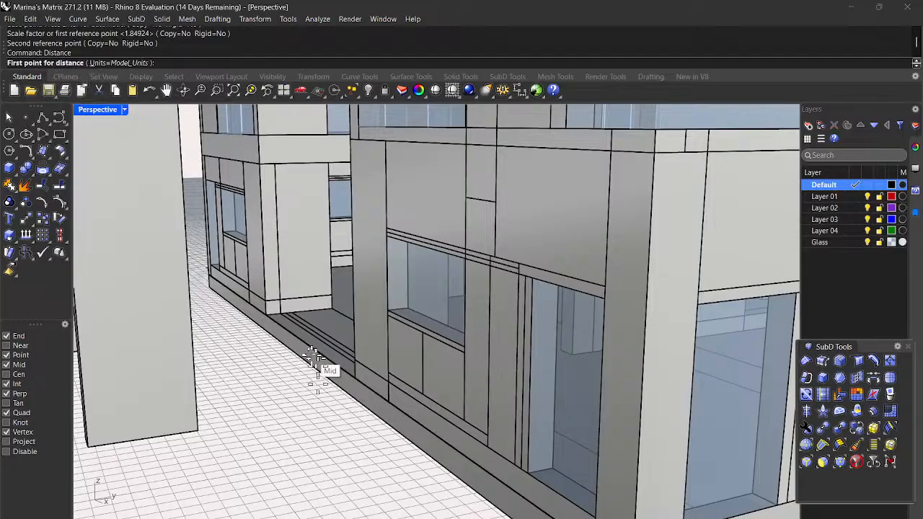
click(199, 434)
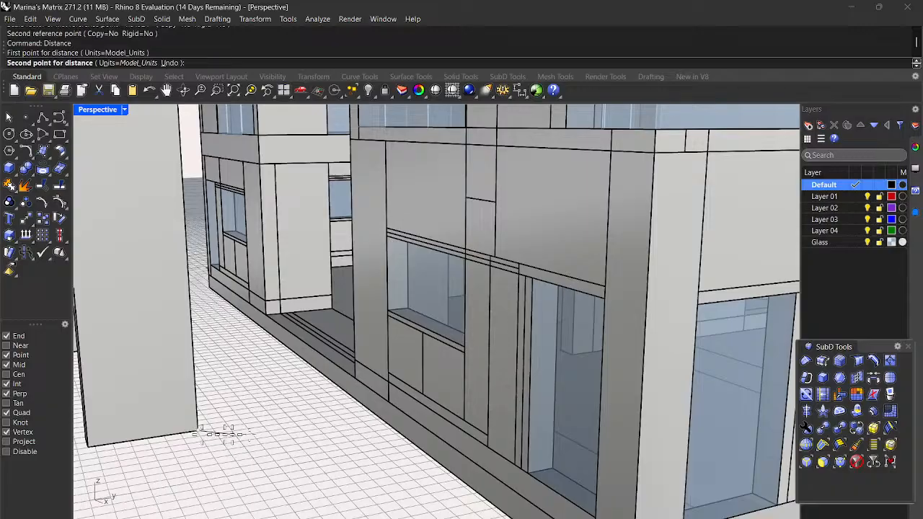
click(362, 404)
scroll(352, 423, down, 6)
right_drag(351, 424, 327, 418)
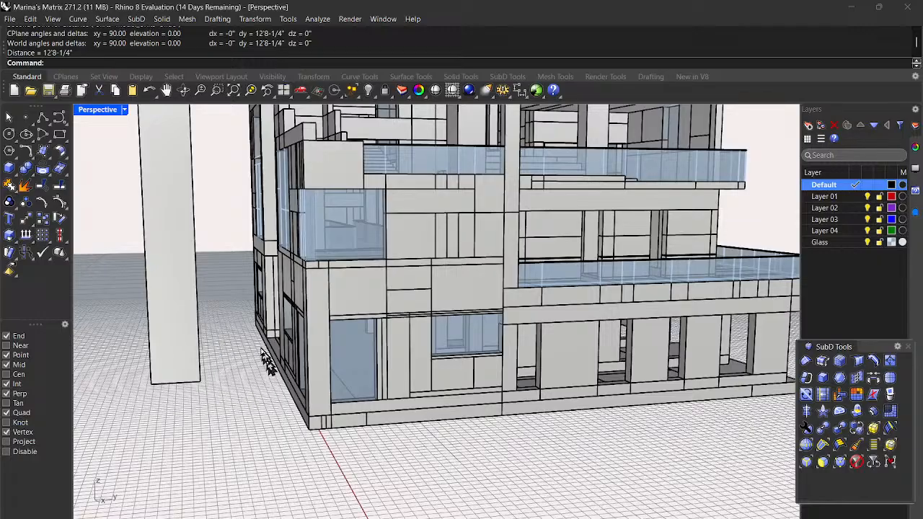
right_drag(213, 411, 336, 425)
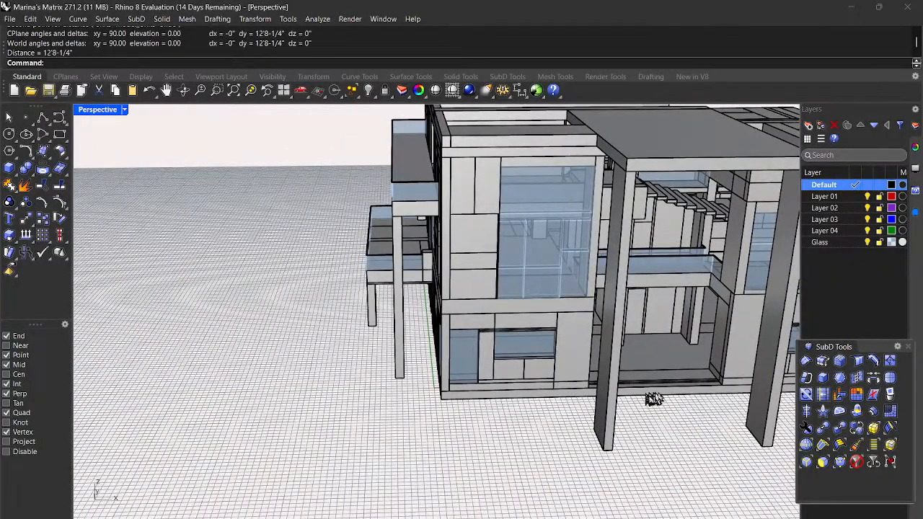
scroll(697, 382, up, 5)
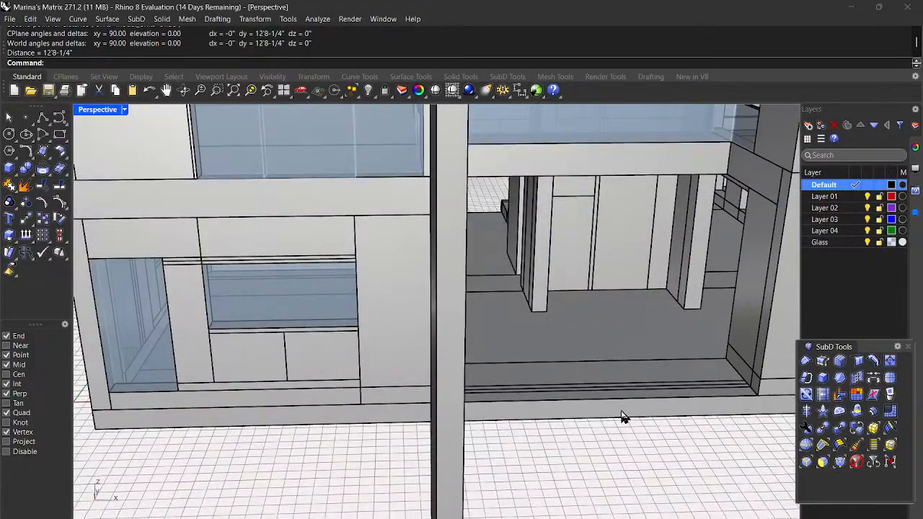
scroll(622, 412, down, 3)
mouse_move(623, 413)
right_down()
mouse_move(636, 410)
mouse_move(621, 424)
right_up()
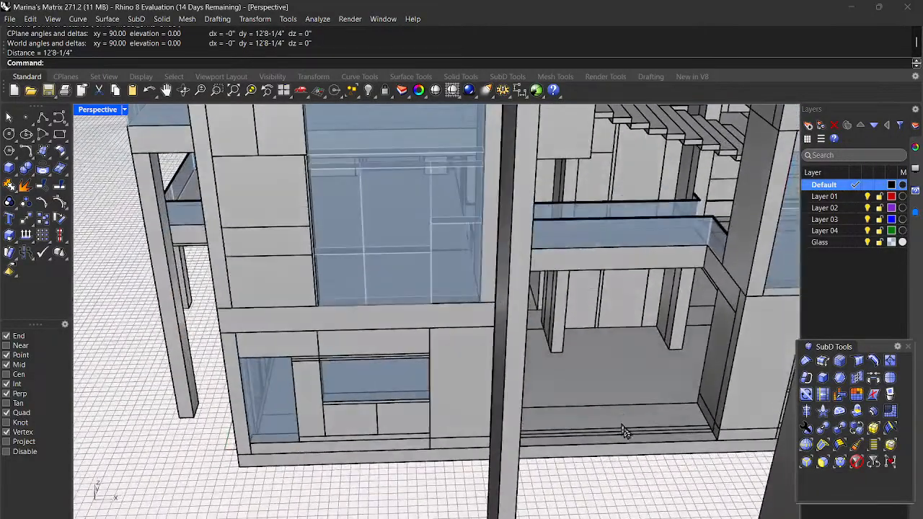
scroll(702, 472, up, 4)
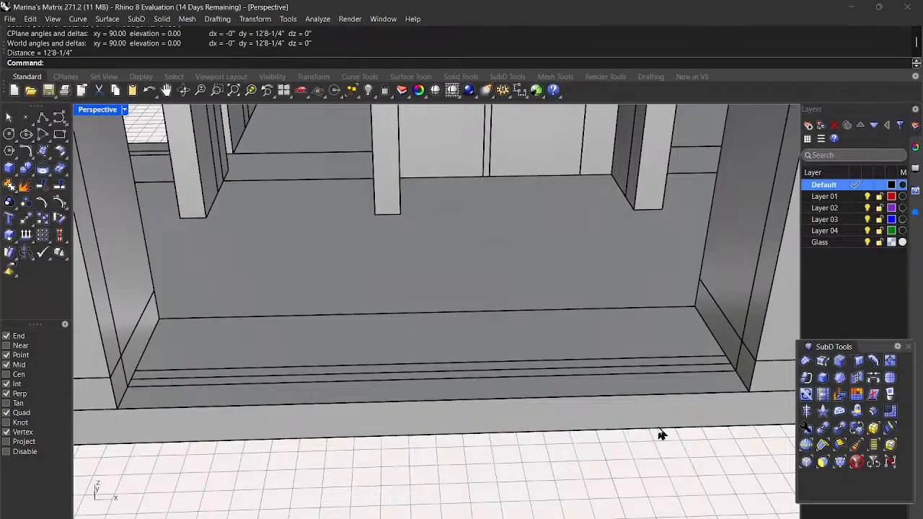
Step: Measure from the step edge to the step corner, reading 2'9-3/4"
key(Return)
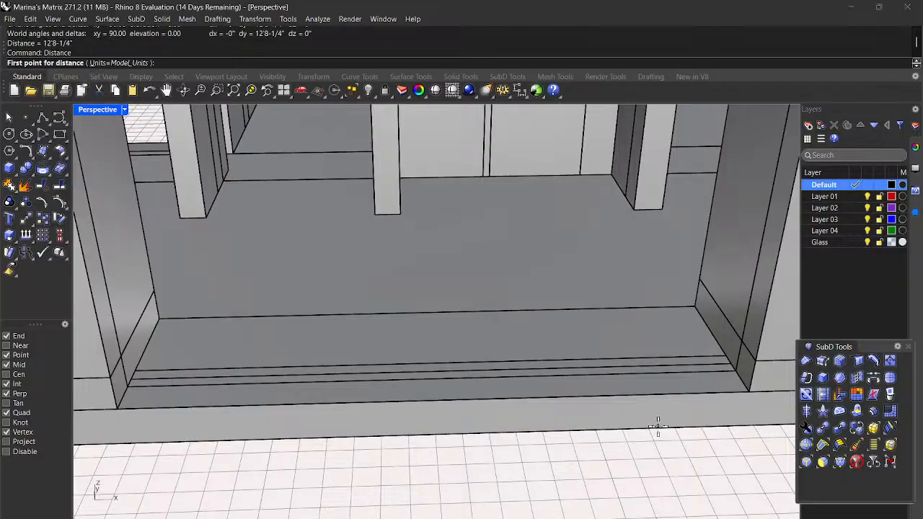
scroll(703, 374, up, 2)
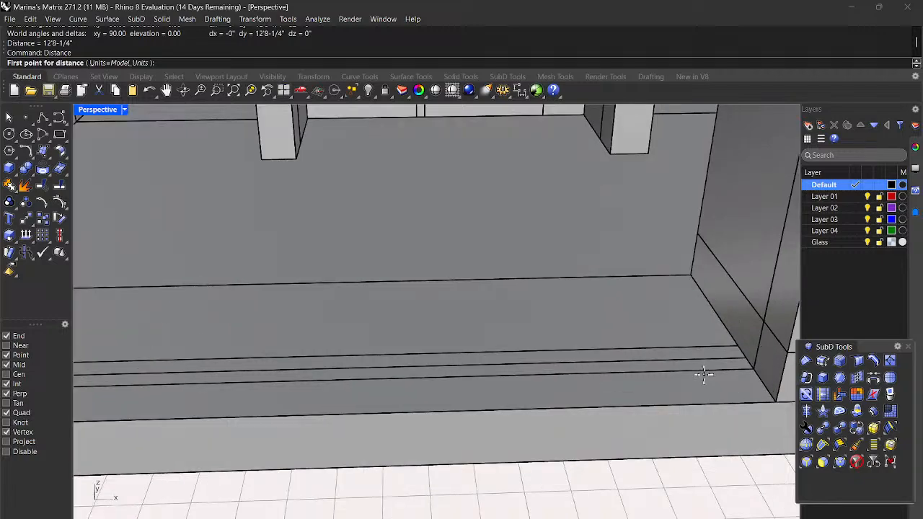
click(737, 346)
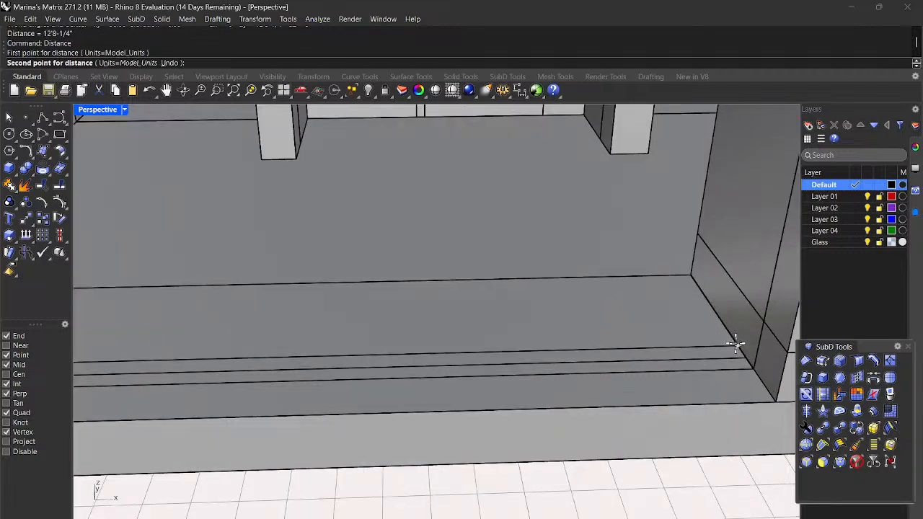
click(776, 403)
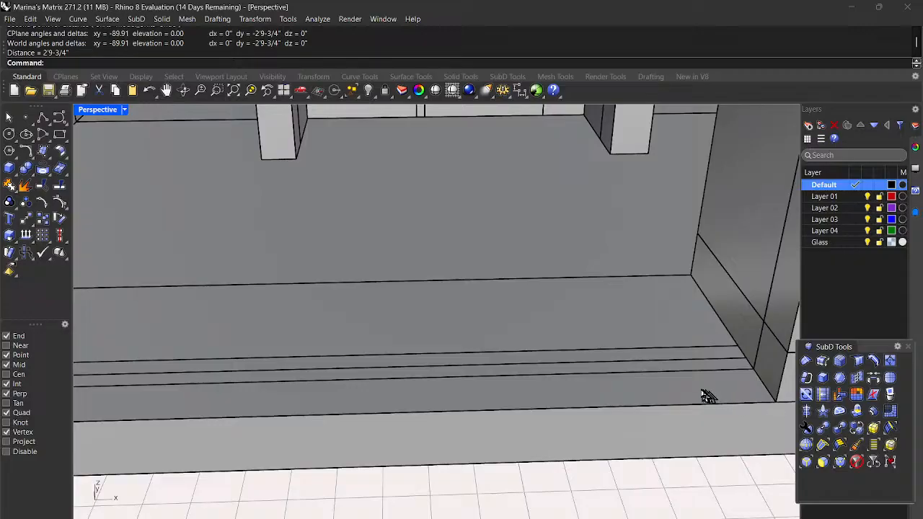
scroll(693, 395, down, 3)
scroll(674, 399, down, 3)
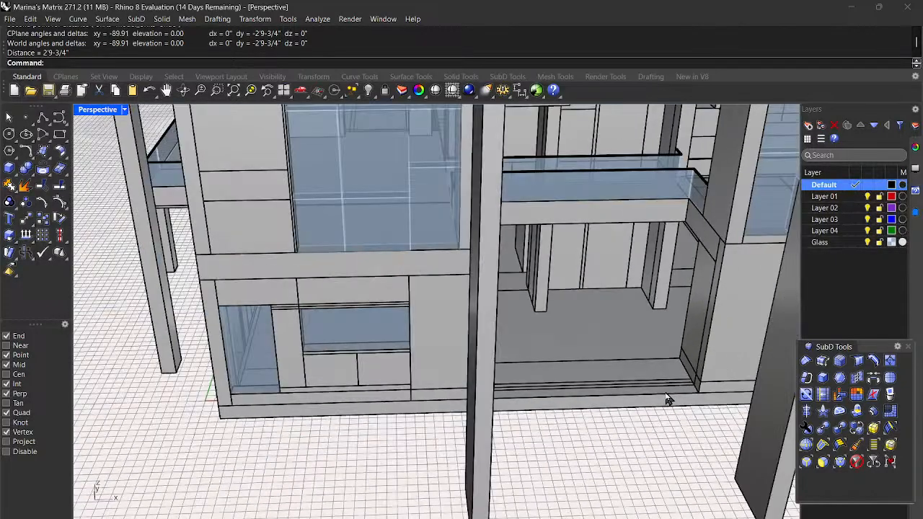
scroll(656, 360, down, 2)
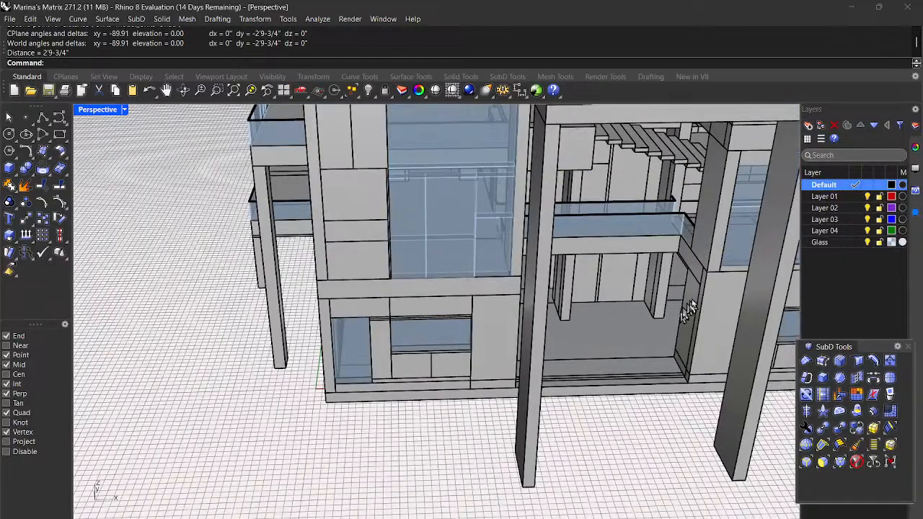
scroll(648, 367, up, 3)
Step: Measure between the inner and outer step corners, reading 7'3-3/4"
key(Return)
scroll(671, 346, up, 2)
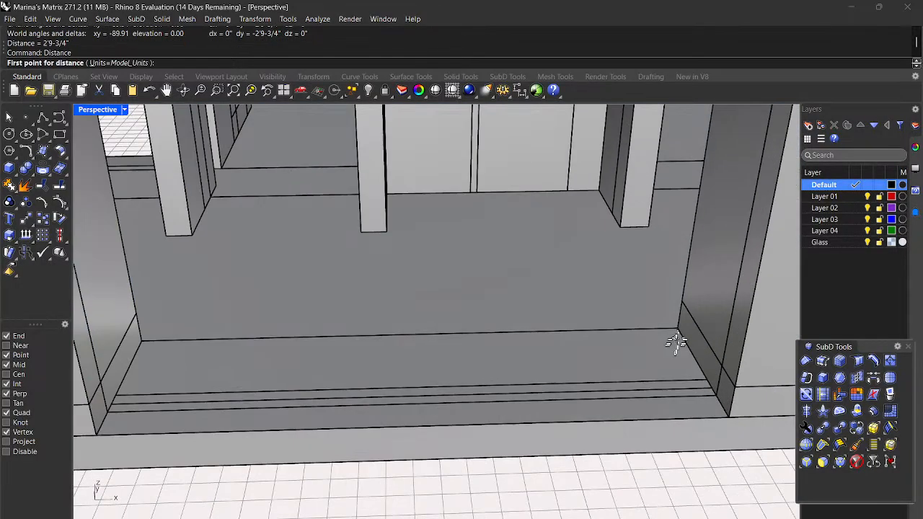
click(679, 328)
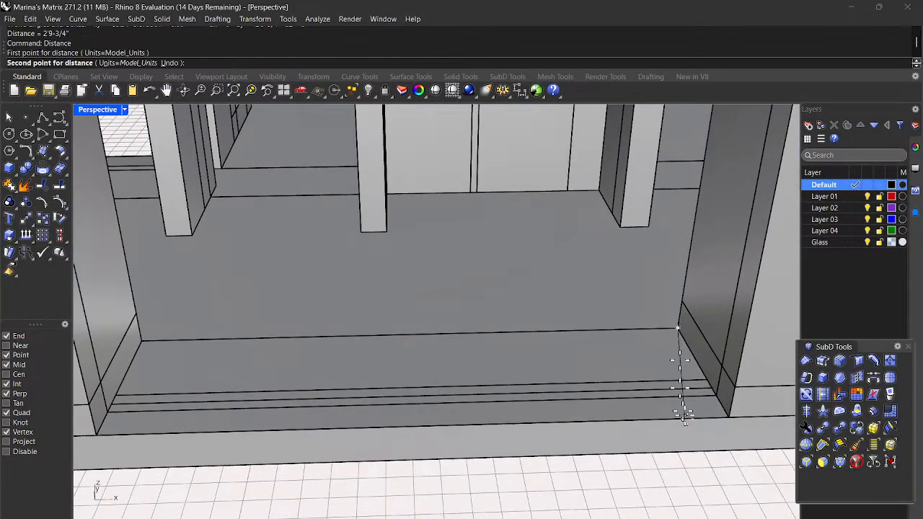
click(731, 419)
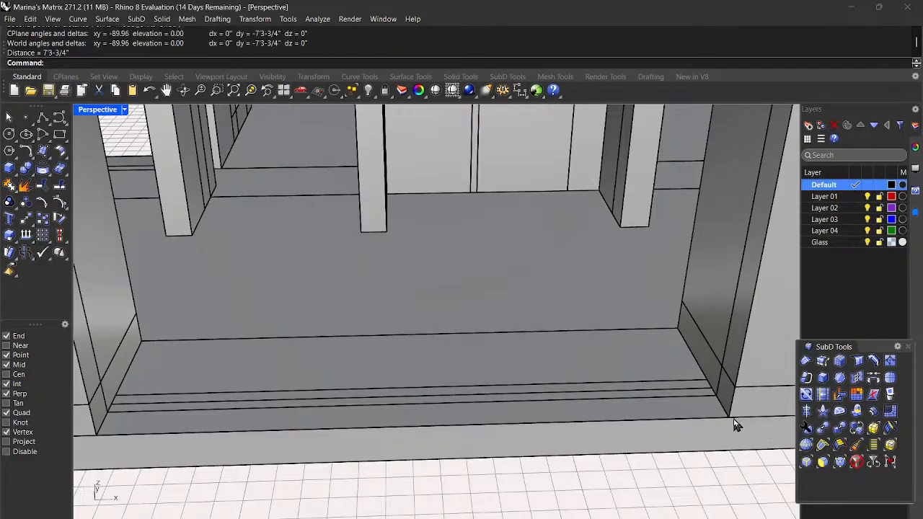
scroll(733, 425, down, 5)
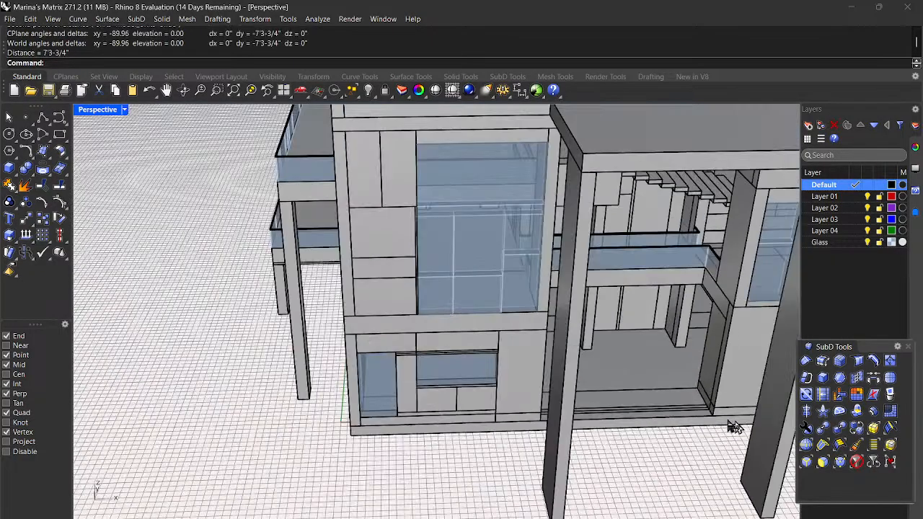
scroll(705, 426, down, 3)
right_drag(713, 432, 752, 428)
scroll(738, 428, down, 3)
scroll(738, 429, up, 5)
scroll(612, 363, down, 3)
right_drag(610, 408, 658, 423)
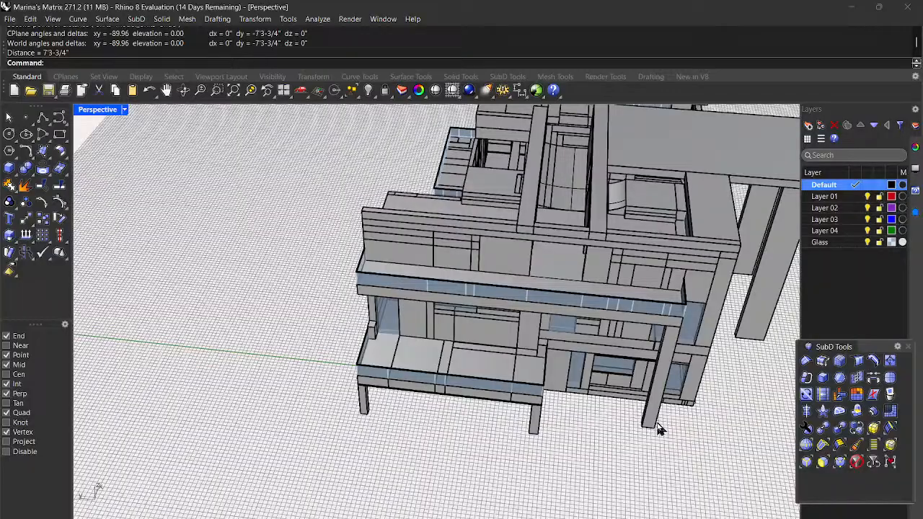
Step: Copy the small roof box to two snapped roof corners
click(719, 222)
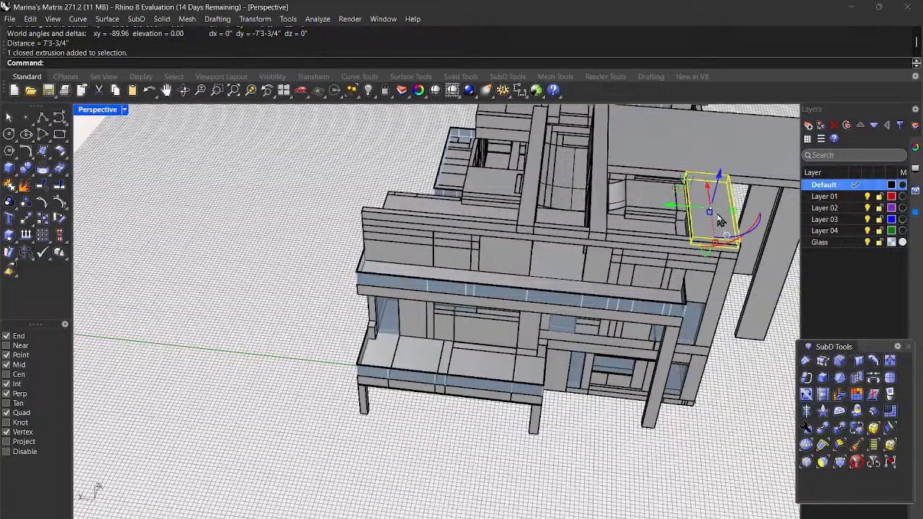
text(Copy)
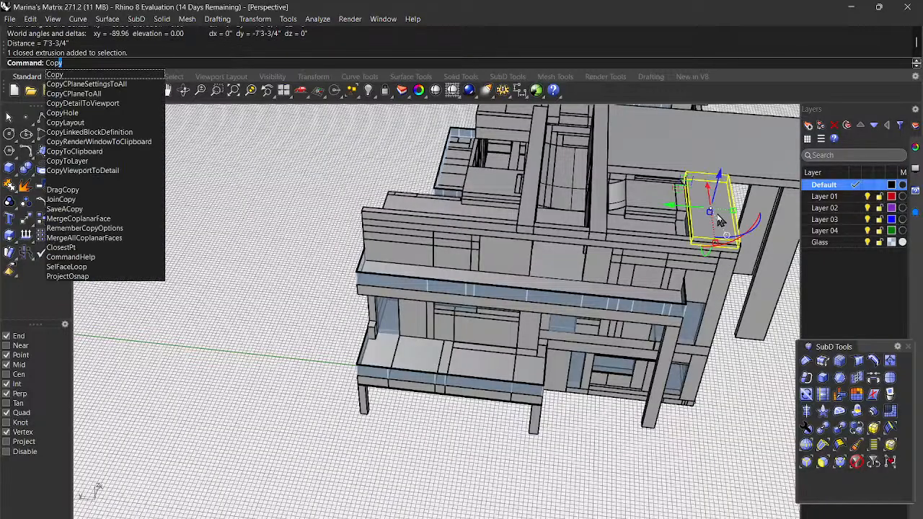
key(Return)
scroll(717, 213, up, 2)
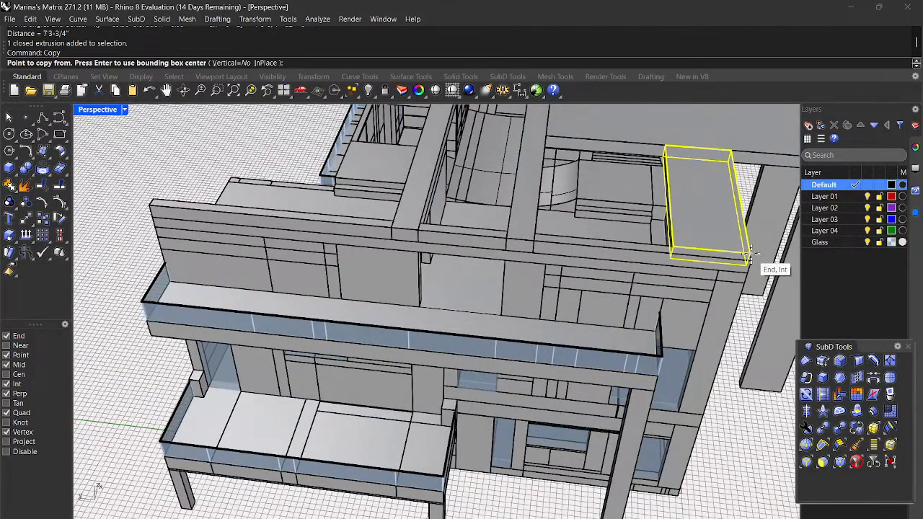
click(750, 252)
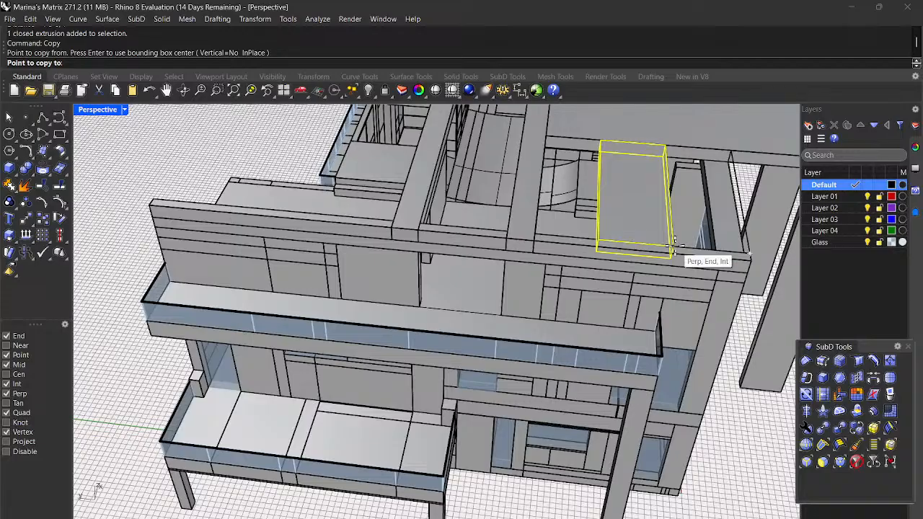
click(674, 245)
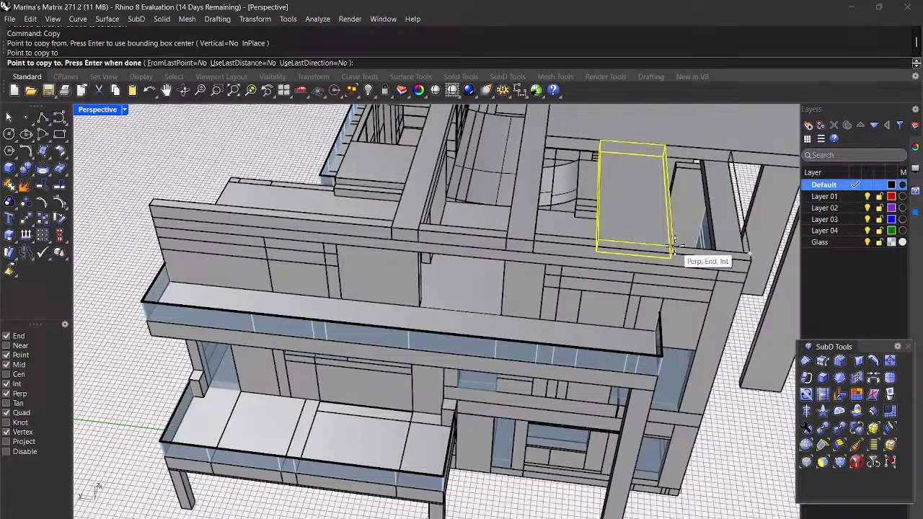
click(595, 235)
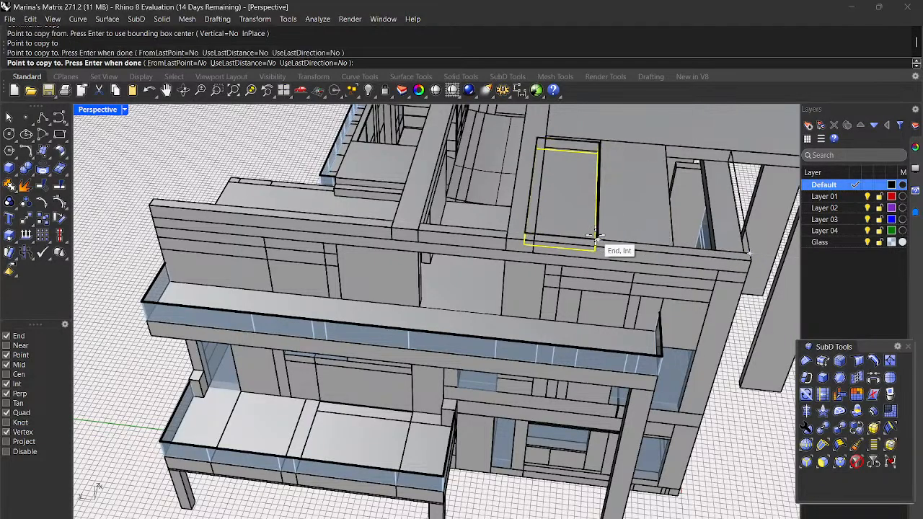
scroll(627, 245, up, 3)
scroll(721, 288, down, 5)
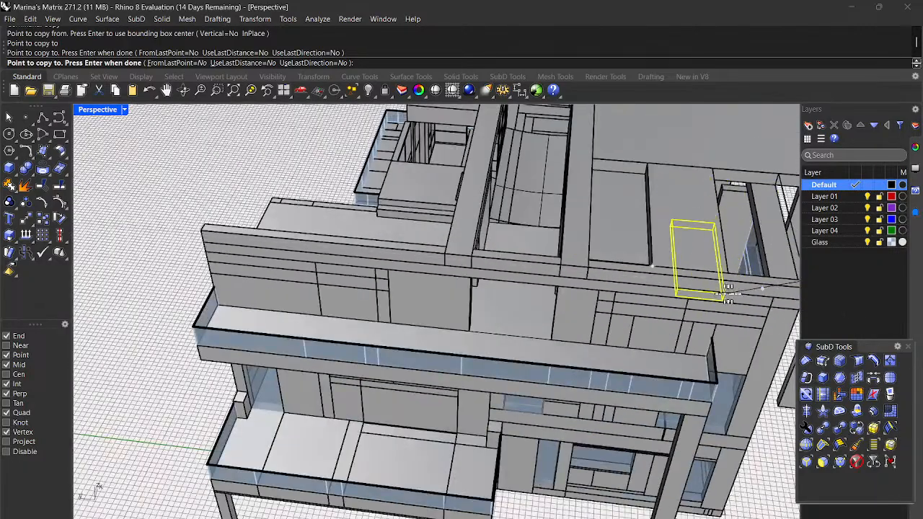
key(Return)
key(Escape)
Step: Delete one unwanted copy and select the box to be stretched
click(629, 238)
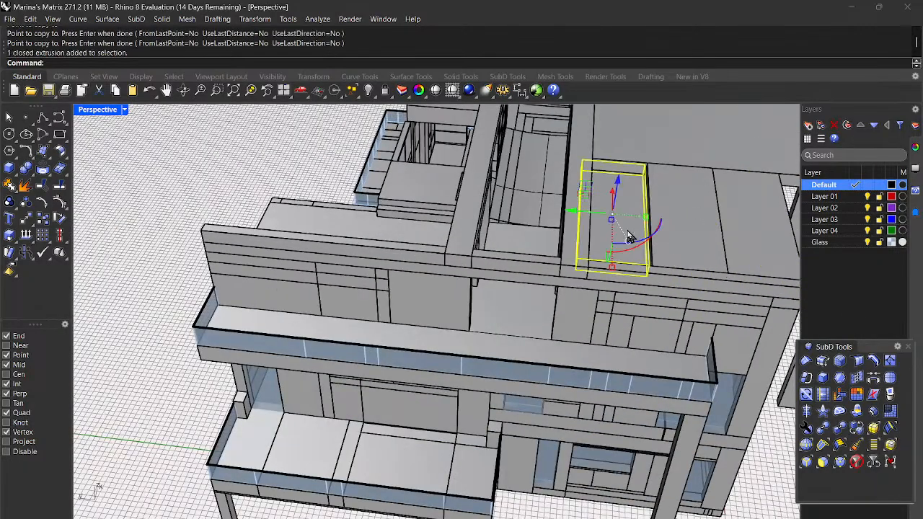
key(Delete)
click(698, 252)
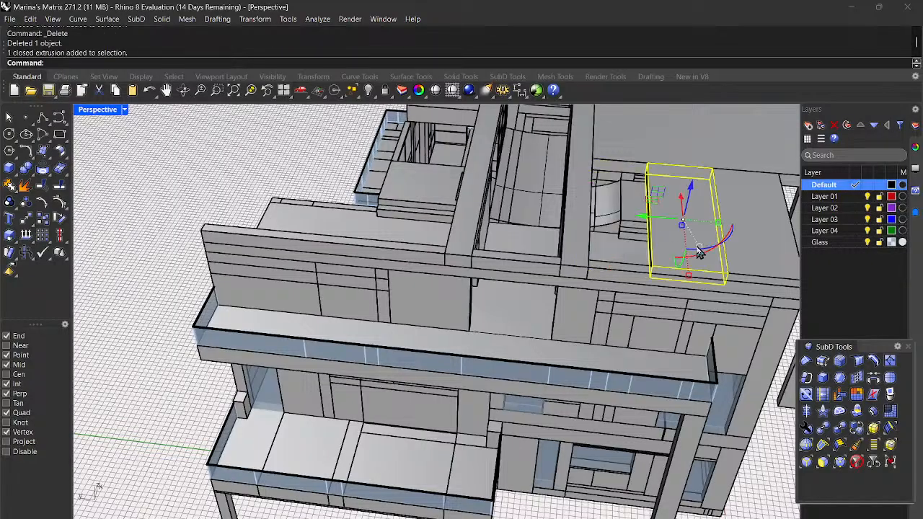
Step: Shrink the selected roof box with Scale1D so it fits its gap
text(Scale1D)
key(Return)
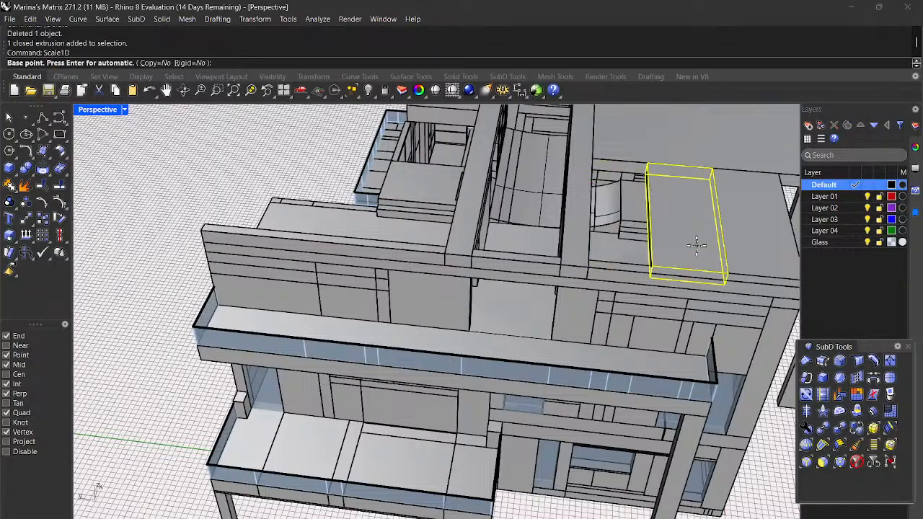
right_drag(683, 242, 647, 265)
scroll(716, 188, up, 4)
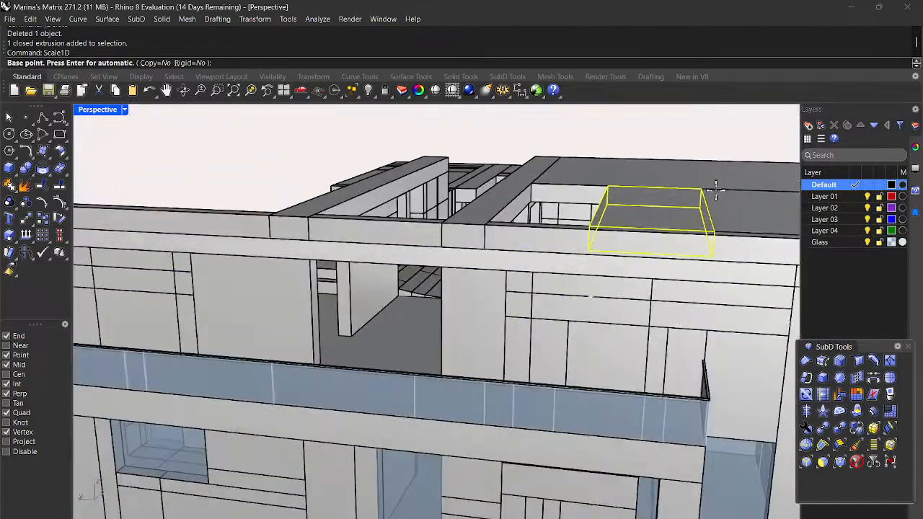
click(713, 232)
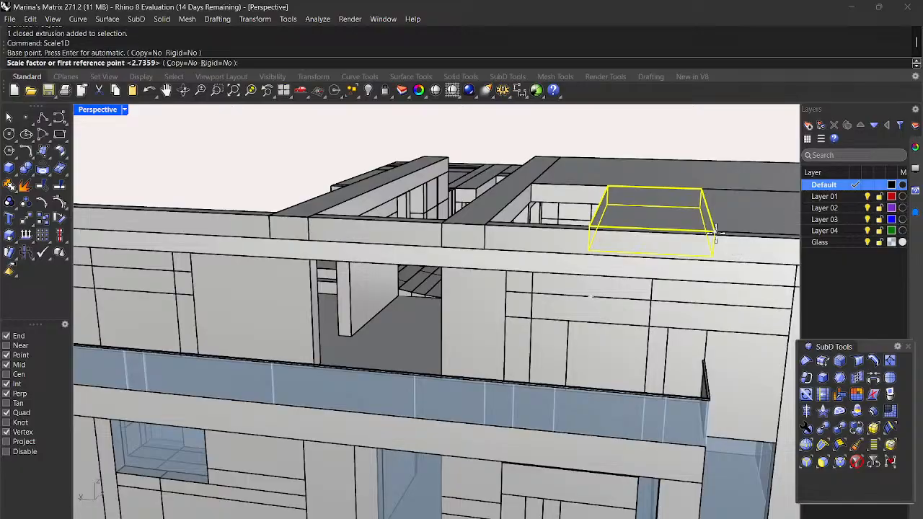
click(585, 229)
click(654, 287)
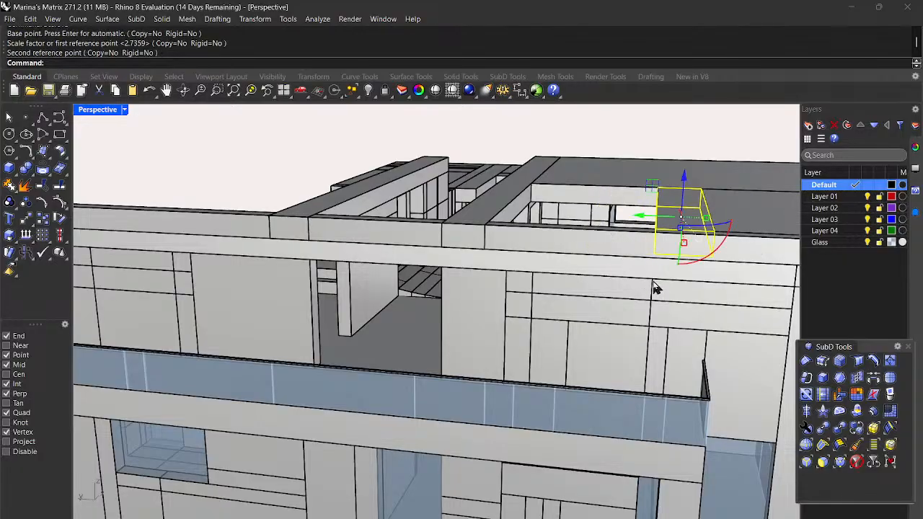
scroll(632, 271, down, 3)
click(690, 164)
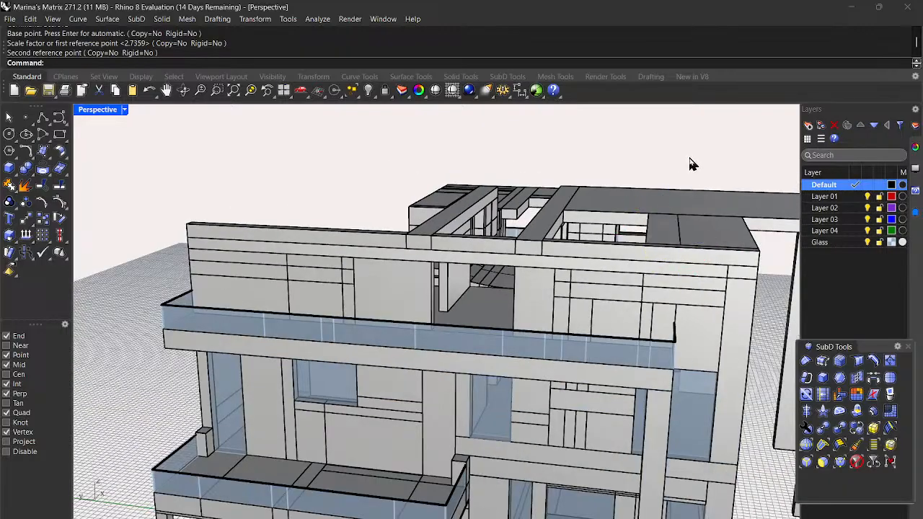
right_drag(690, 164, 702, 169)
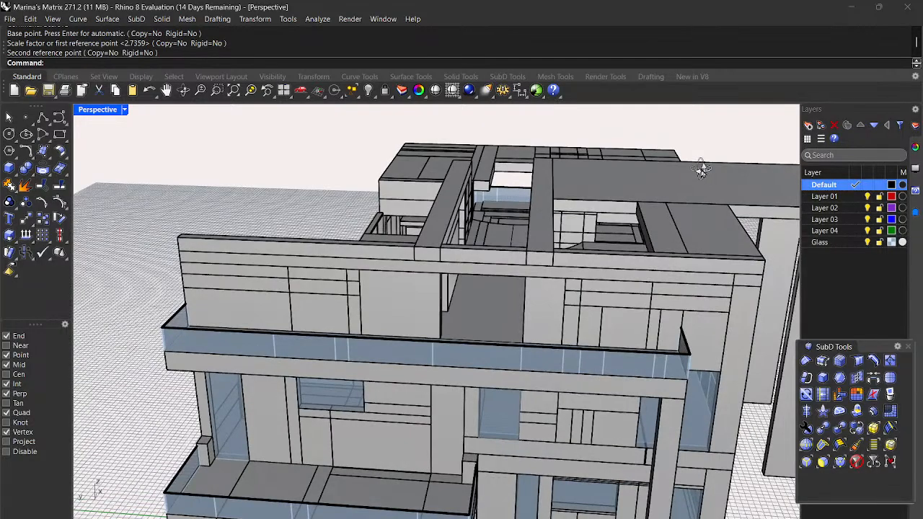
Step: Copy another roof box from its corner to the snapped roof corner
click(736, 253)
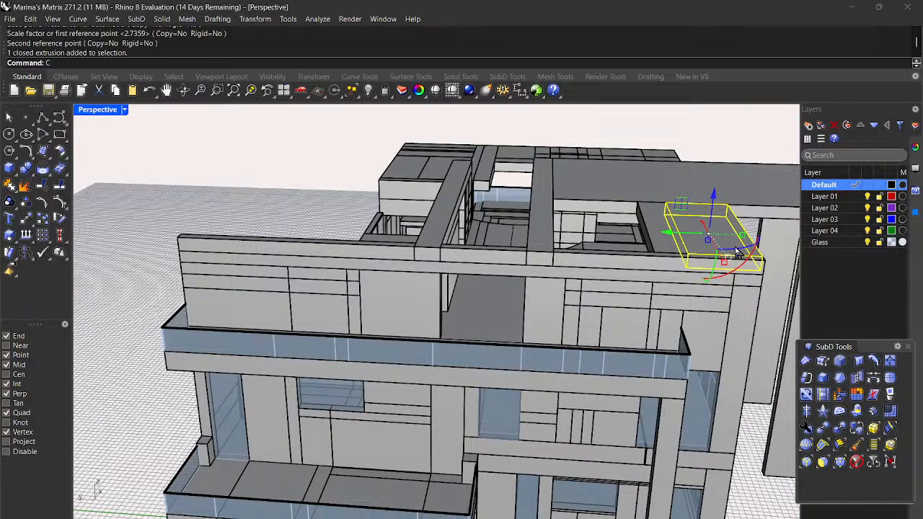
key(Return)
scroll(735, 245, up, 3)
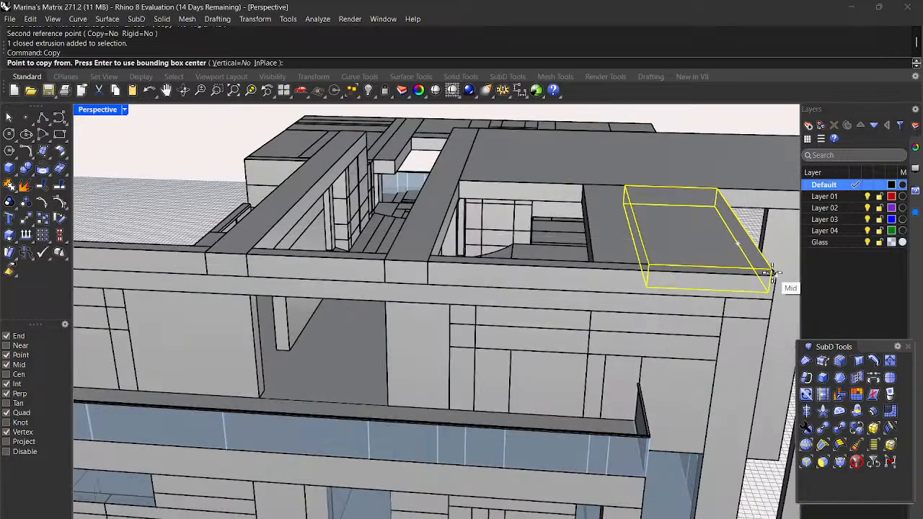
scroll(771, 267, up, 3)
click(771, 267)
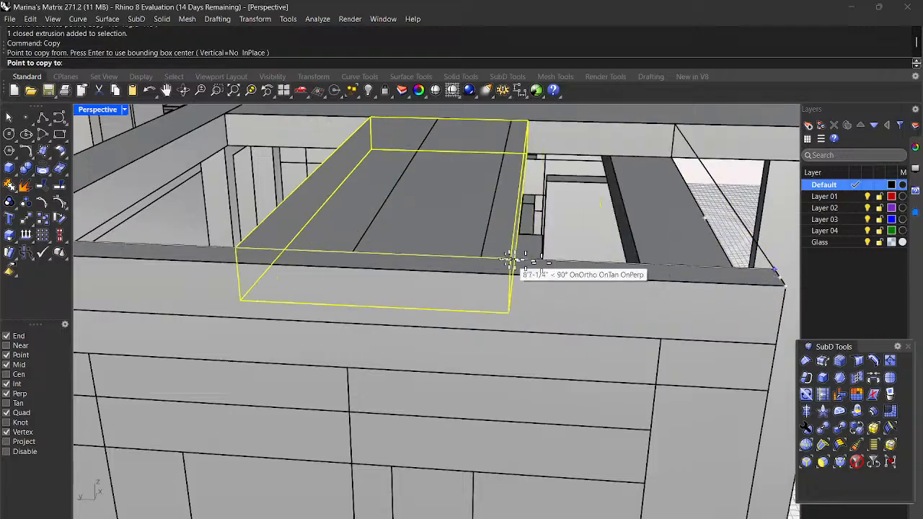
click(351, 250)
scroll(352, 252, down, 2)
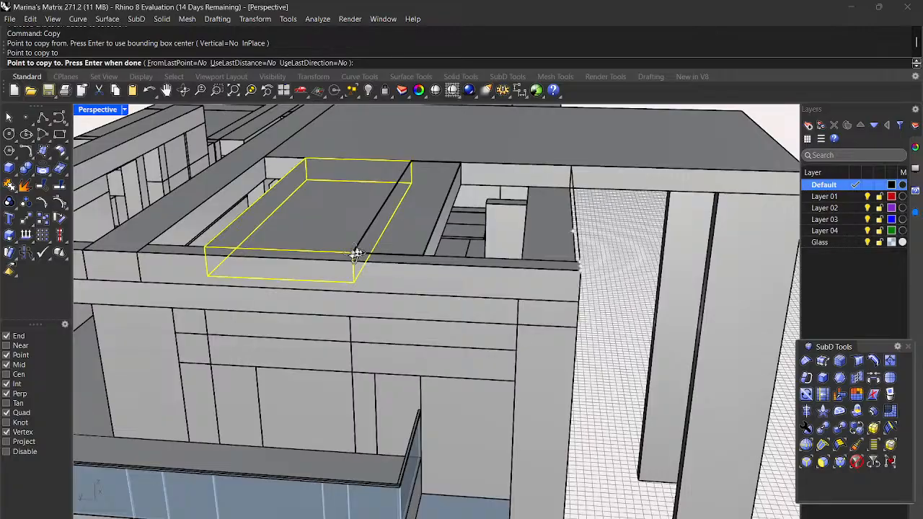
right_drag(352, 253, 385, 254)
key(Return)
key(Escape)
mouse_move(440, 328)
right_down()
mouse_move(423, 319)
mouse_move(428, 305)
mouse_move(426, 320)
mouse_move(434, 321)
right_up()
Step: Stretch the copied roof box with Scale1D to its new length
click(384, 214)
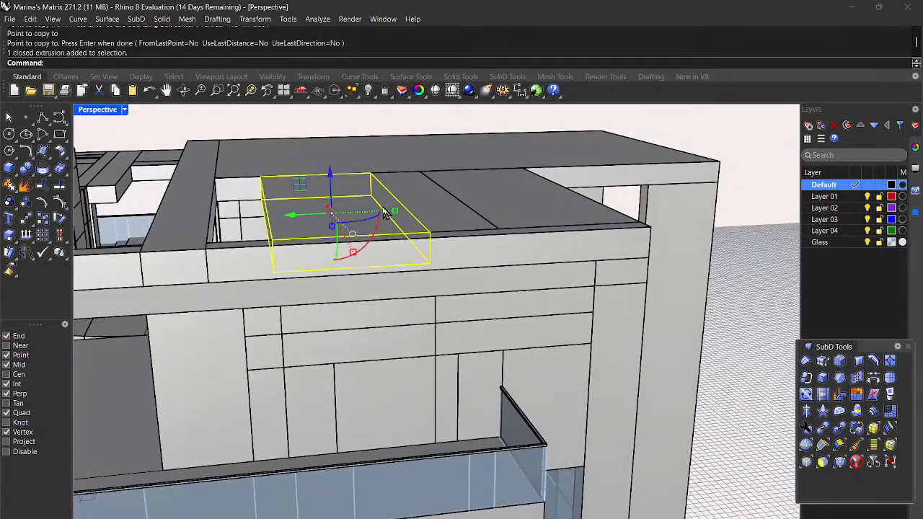
text(scale1d)
key(Return)
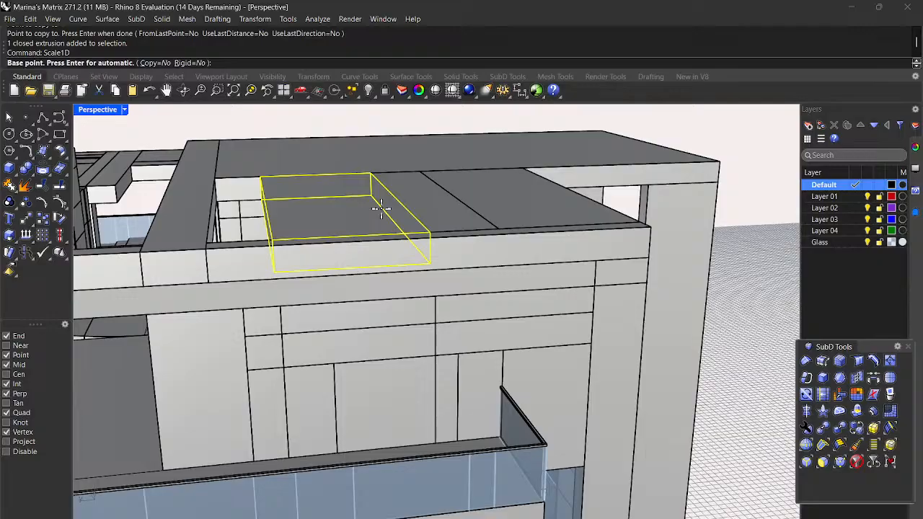
click(426, 232)
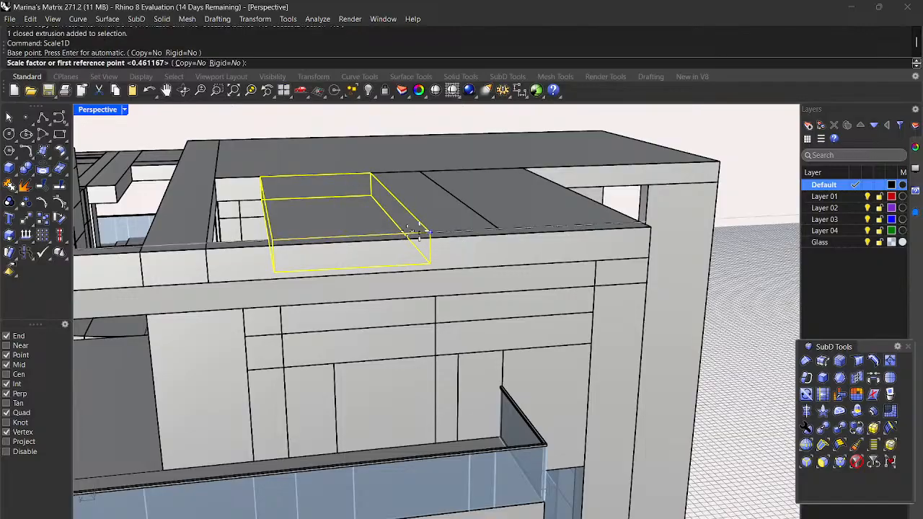
click(272, 237)
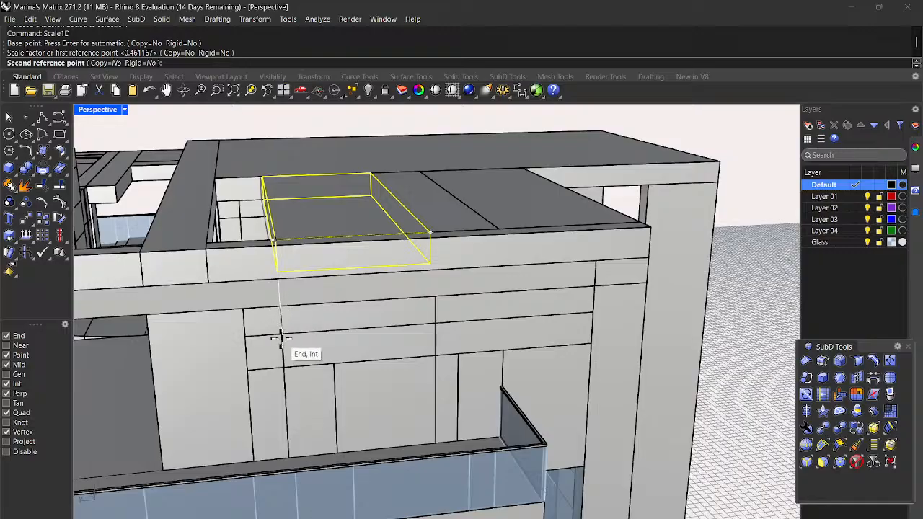
click(282, 336)
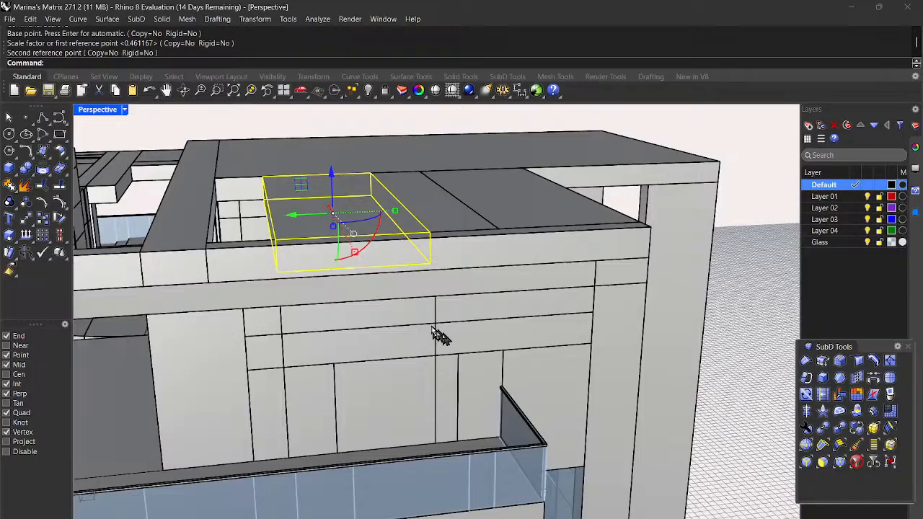
scroll(437, 332, down, 5)
key(Escape)
mouse_move(640, 346)
right_down()
mouse_move(622, 370)
mouse_move(642, 358)
right_up()
Step: Copy the narrow roof strip to a new spot on the roof
click(435, 276)
text(c)
key(Return)
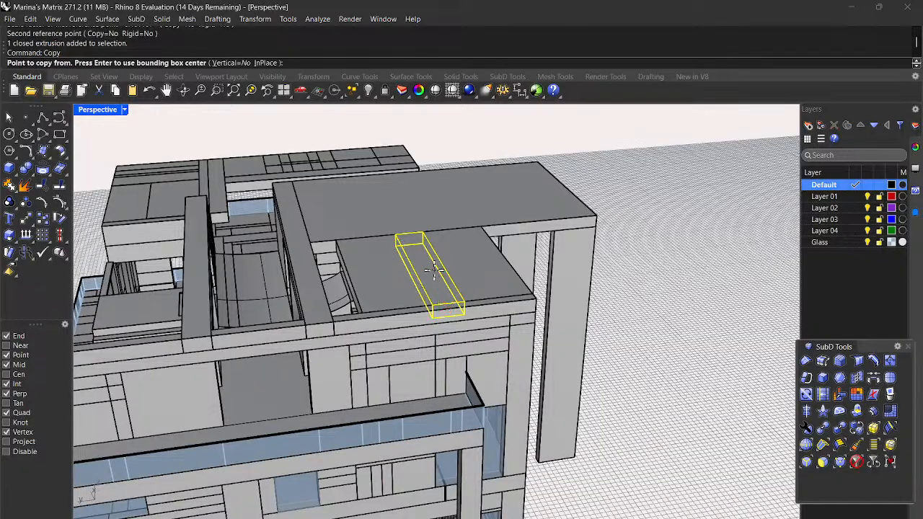
right_drag(442, 268, 468, 317)
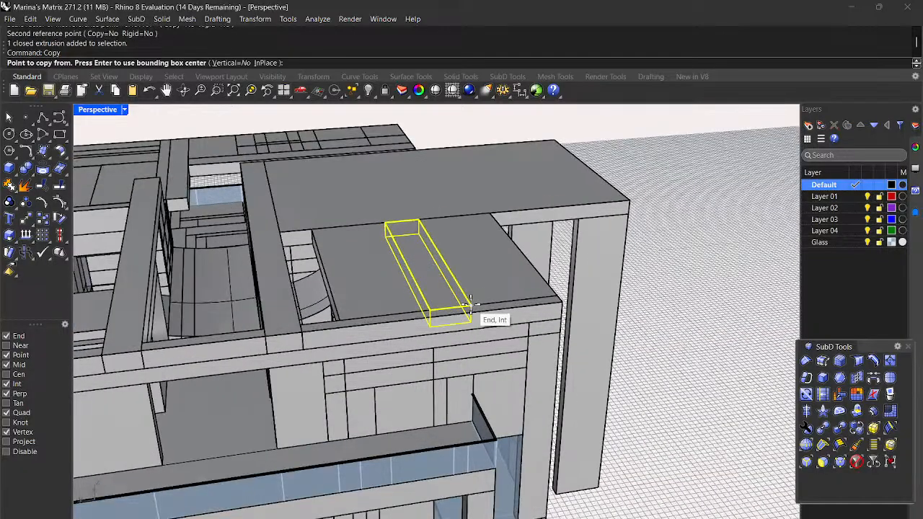
click(470, 305)
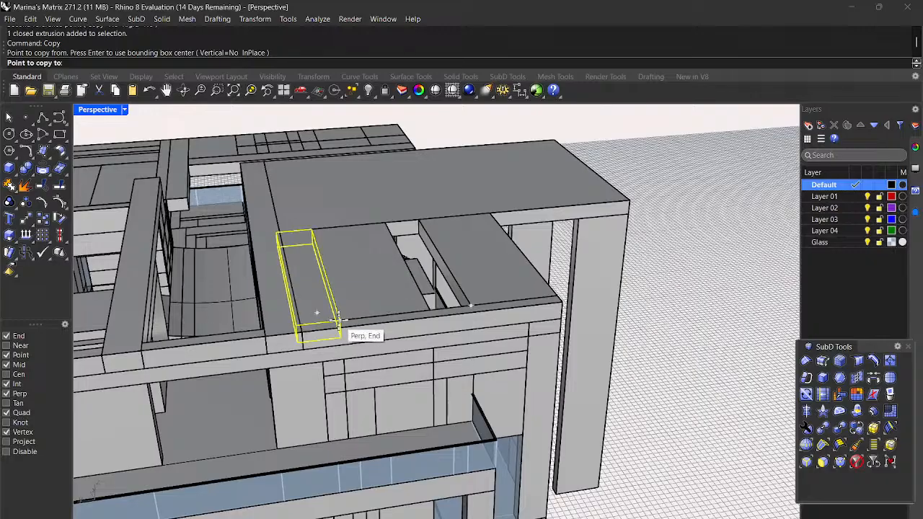
click(338, 320)
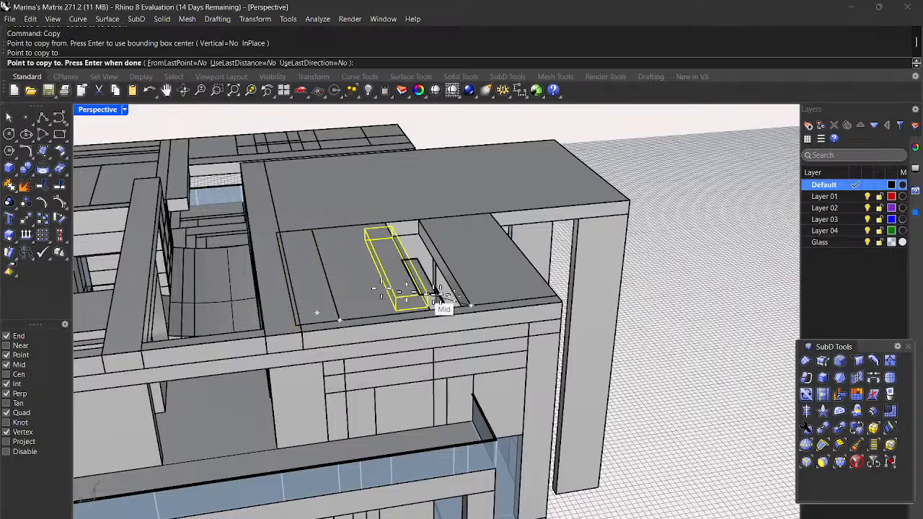
key(Return)
Step: Scale1D the copied strip so its end meets the adjoining slab's corner
click(322, 290)
text(Scal)
key(Return)
scroll(318, 286, up, 8)
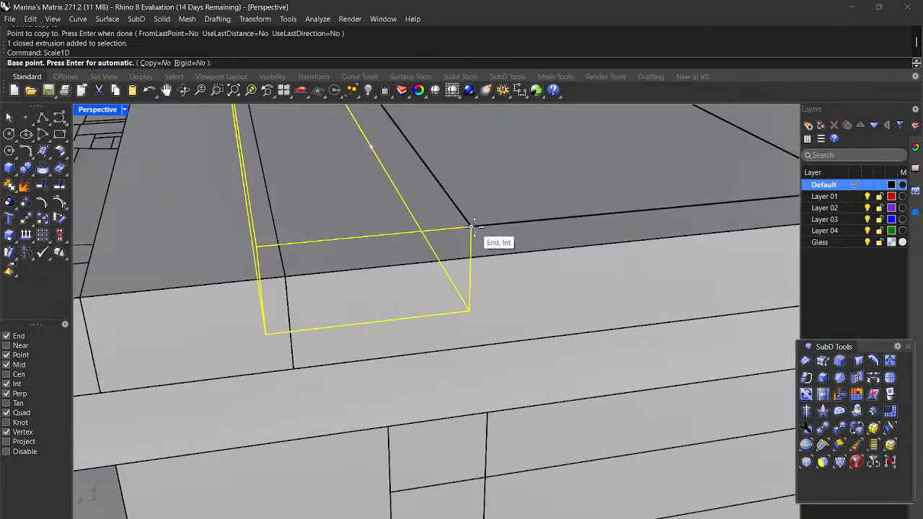
click(472, 230)
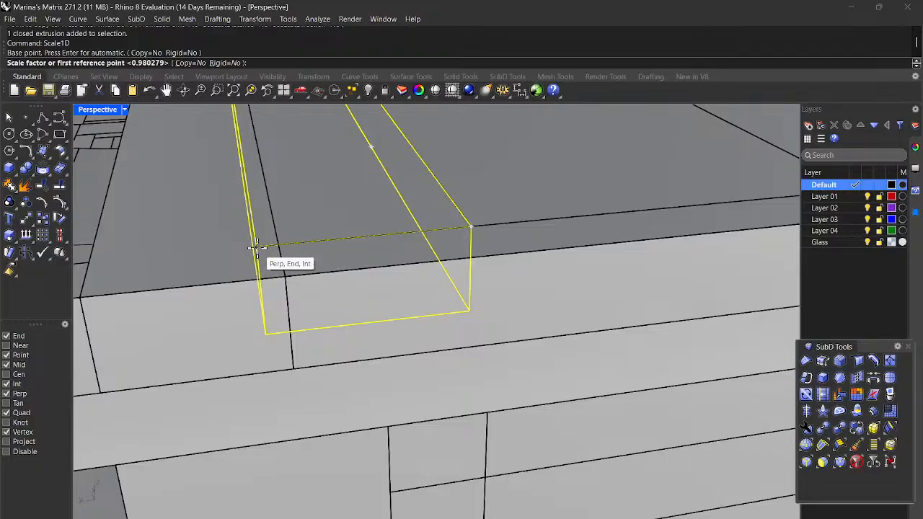
scroll(256, 247, down, 5)
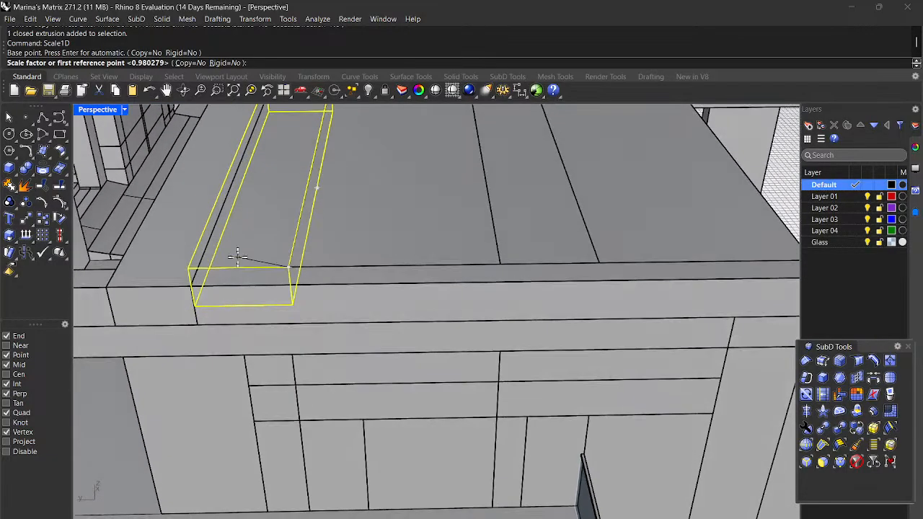
click(195, 270)
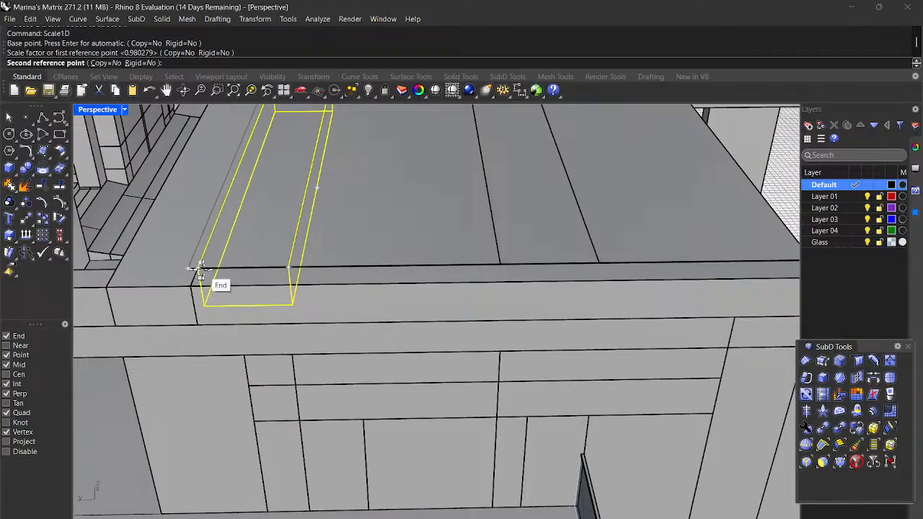
click(200, 274)
right_drag(200, 274, 732, 388)
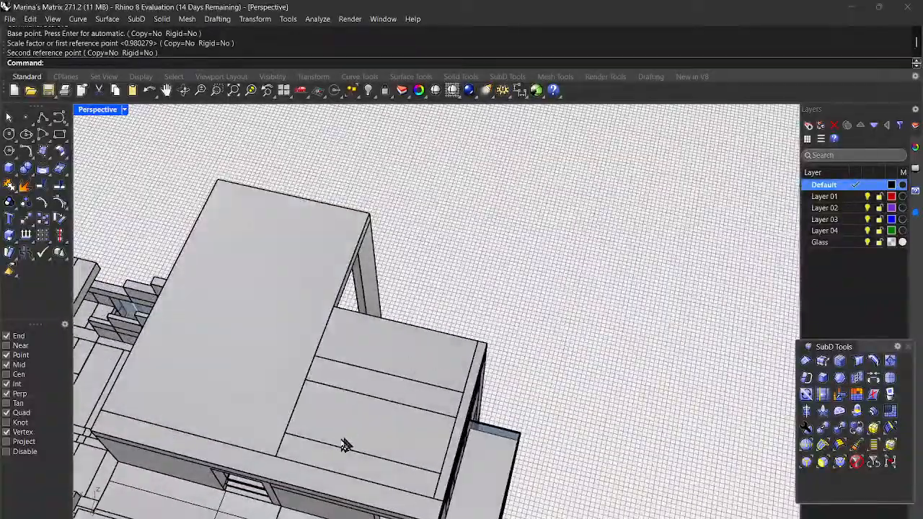
scroll(337, 385, down, 2)
right_drag(337, 386, 397, 404)
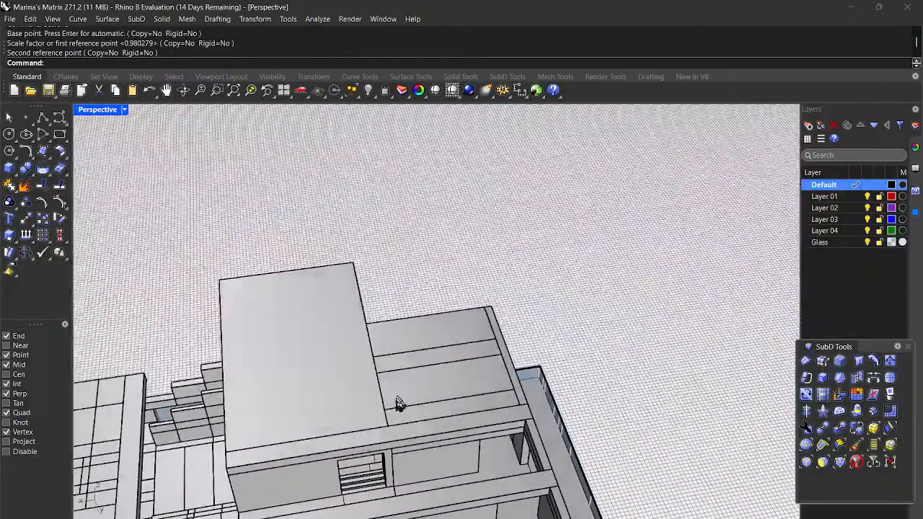
Step: Stretch both stacked roof boards in one direction to reach the building corner
click(401, 401)
scroll(393, 413, up, 2)
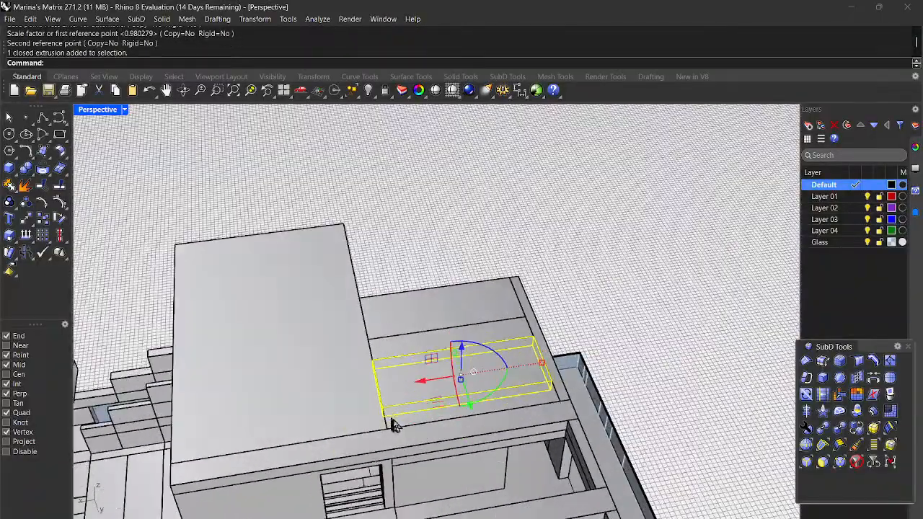
shift+click(392, 422)
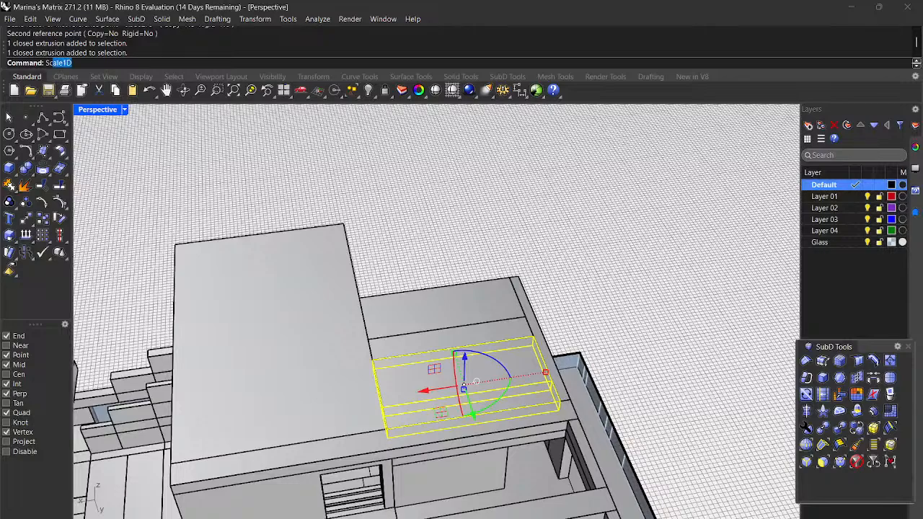
key(Return)
scroll(485, 401, up, 3)
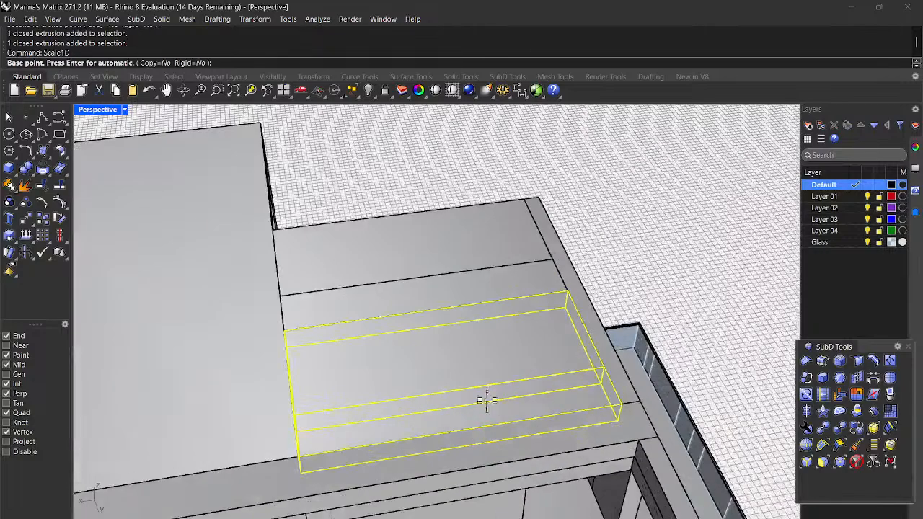
click(619, 408)
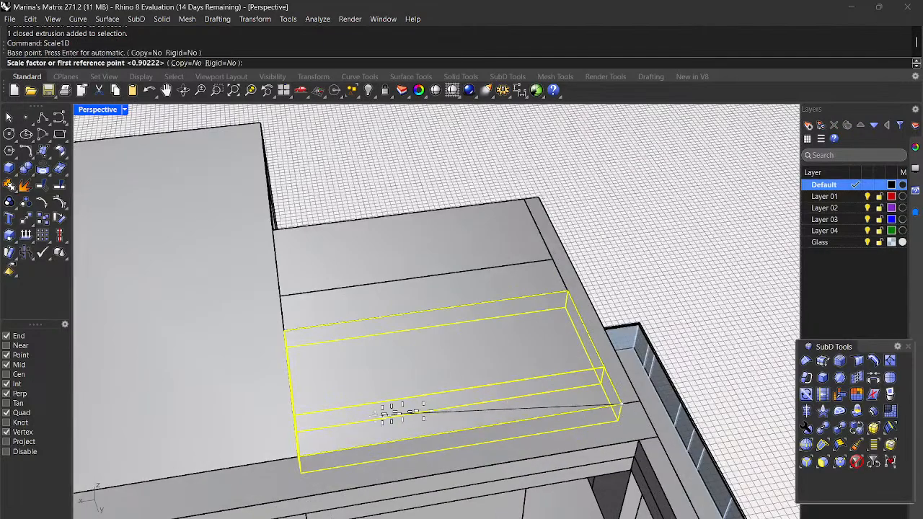
click(299, 457)
scroll(324, 458, down, 8)
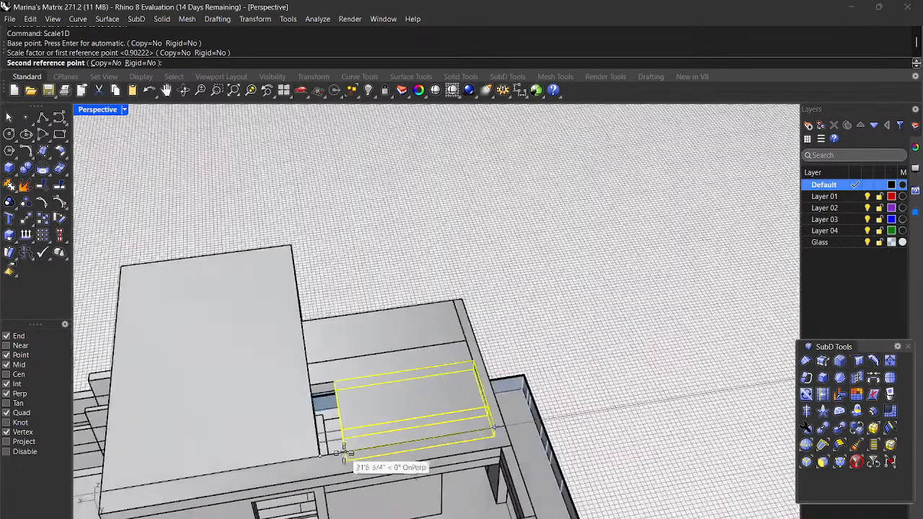
scroll(339, 447, down, 3)
scroll(346, 457, up, 10)
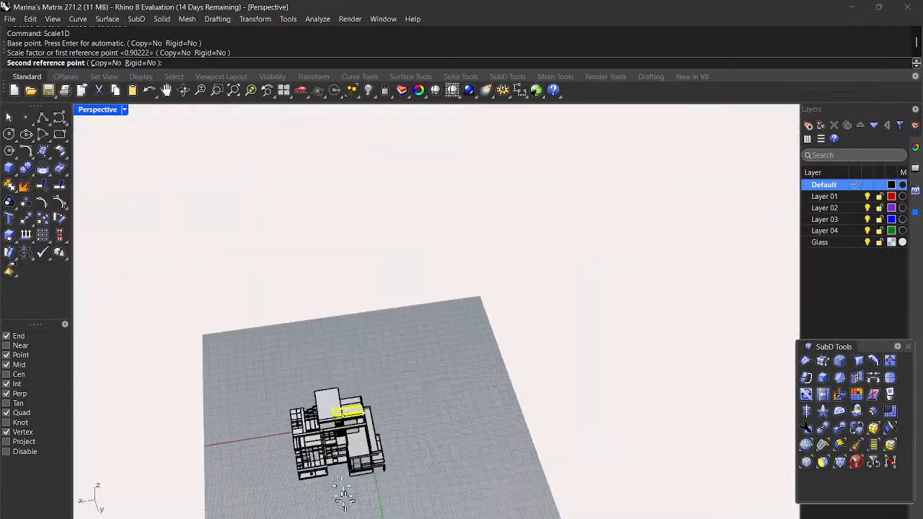
scroll(368, 432, up, 5)
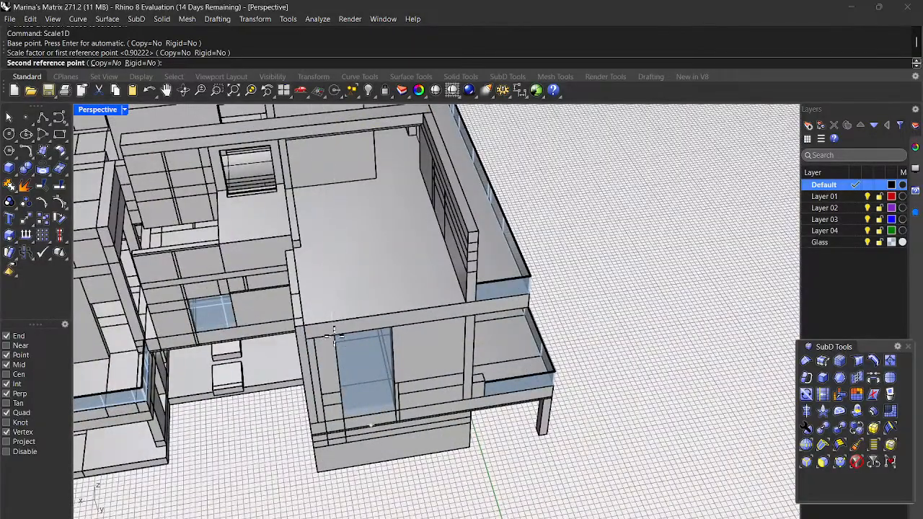
scroll(332, 339, up, 6)
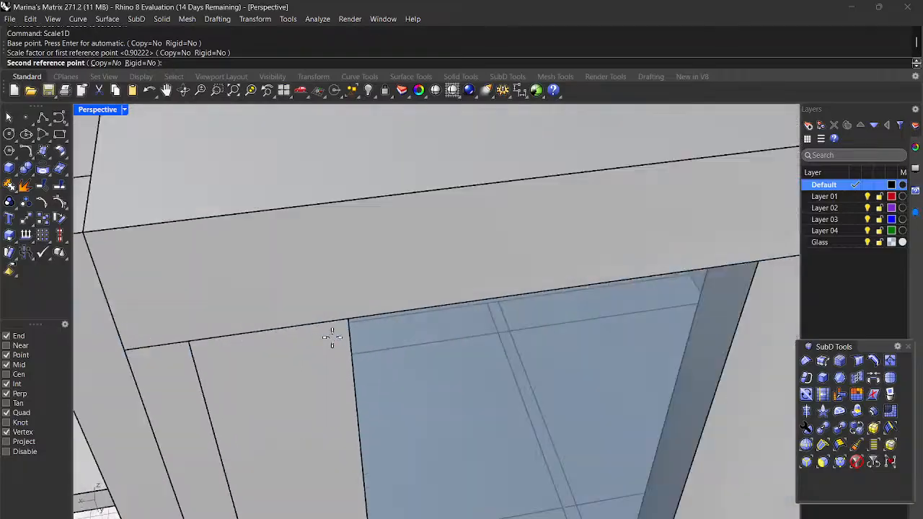
click(348, 324)
scroll(348, 324, down, 8)
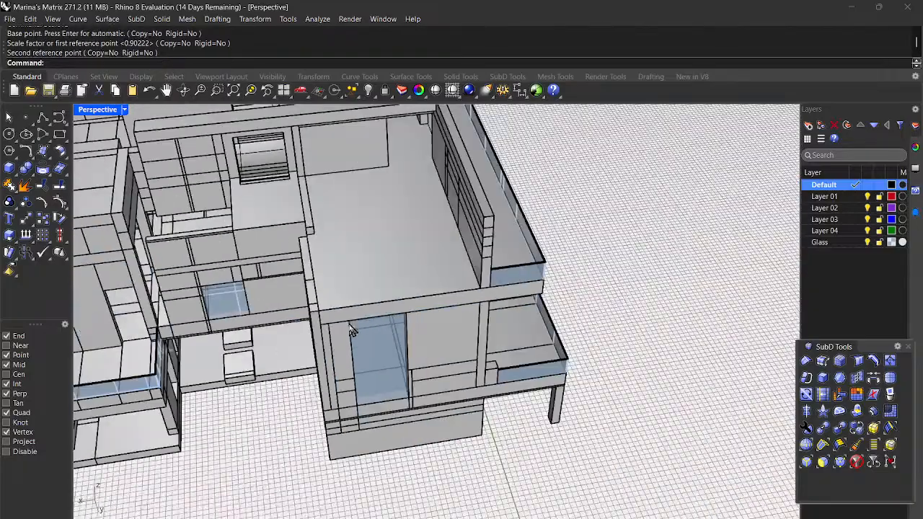
scroll(326, 151, up, 3)
scroll(326, 151, up, 4)
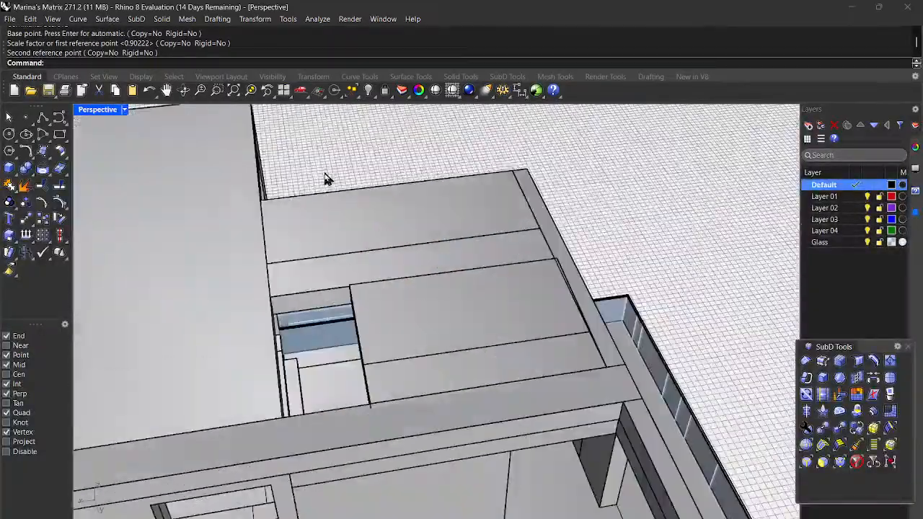
scroll(325, 180, down, 3)
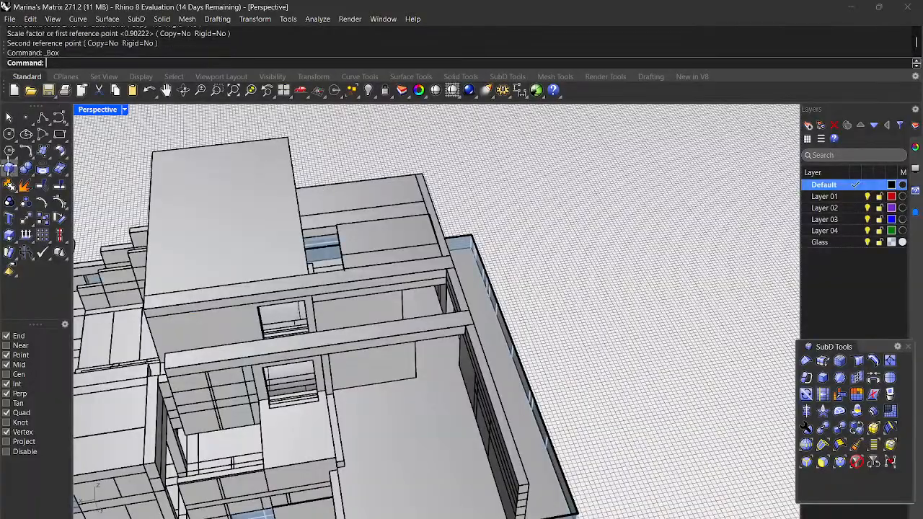
Step: Start the Box command, viewing the roof and glass balcony from above
click(9, 167)
scroll(224, 218, up, 3)
scroll(428, 238, up, 4)
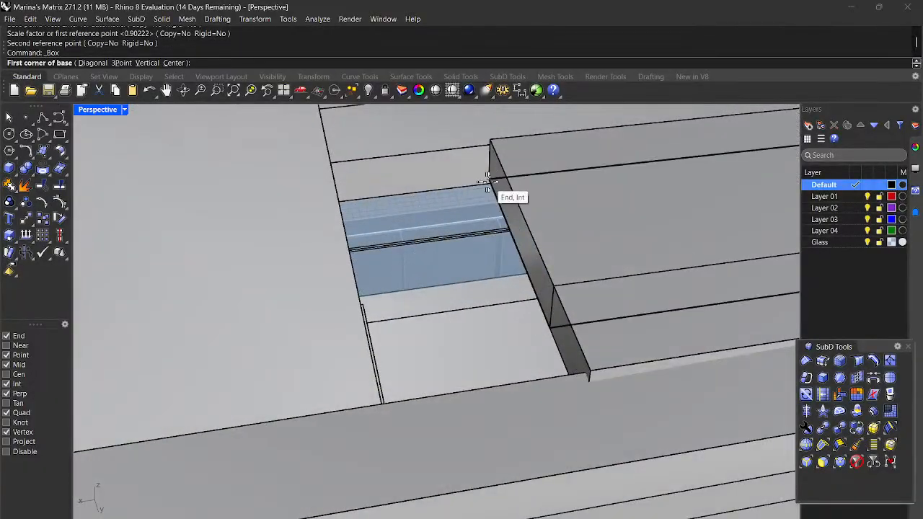
scroll(447, 226, down, 5)
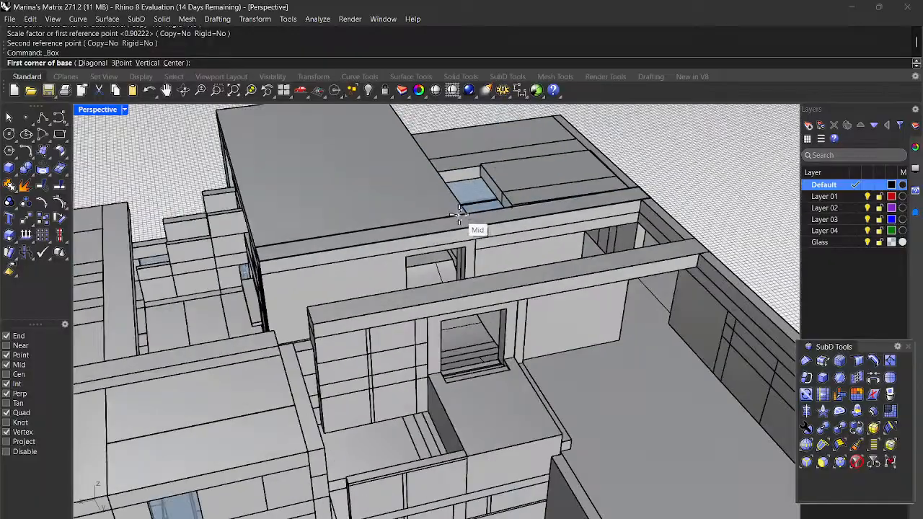
scroll(501, 180, up, 2)
scroll(519, 224, up, 4)
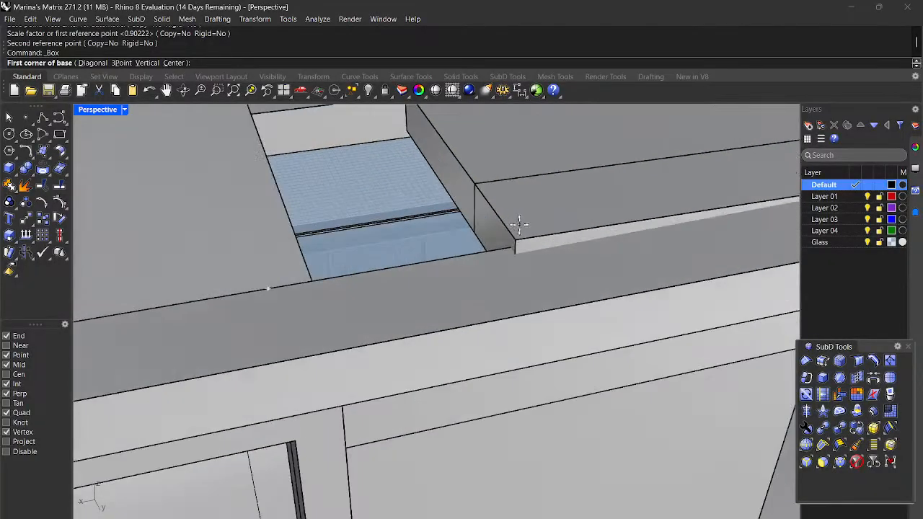
scroll(511, 223, down, 4)
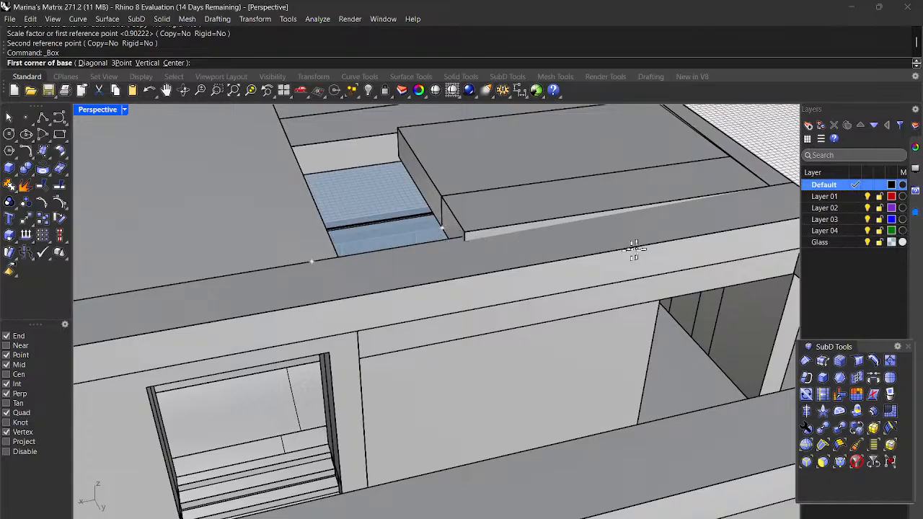
scroll(514, 245, down, 2)
right_drag(510, 248, 412, 260)
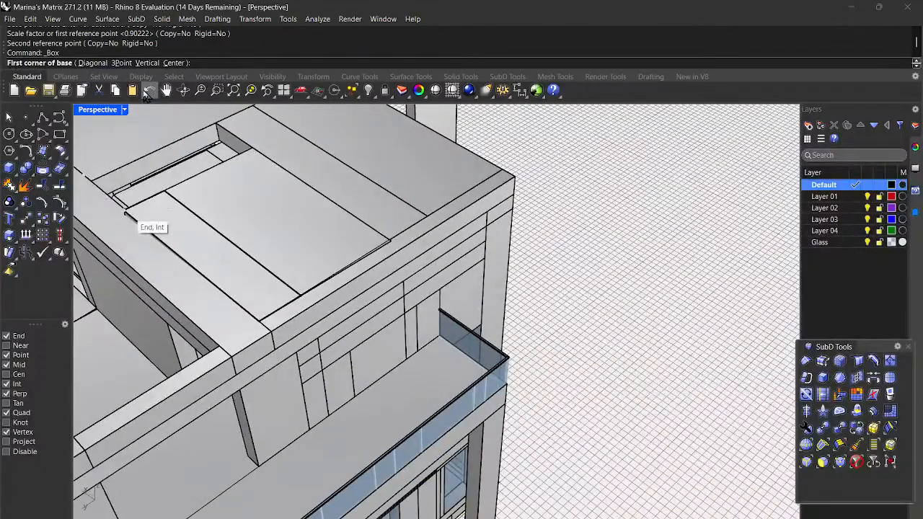
Step: Undo the last three steps, including the roof-board stretch, and abandon a restarted Scale1D
click(149, 91)
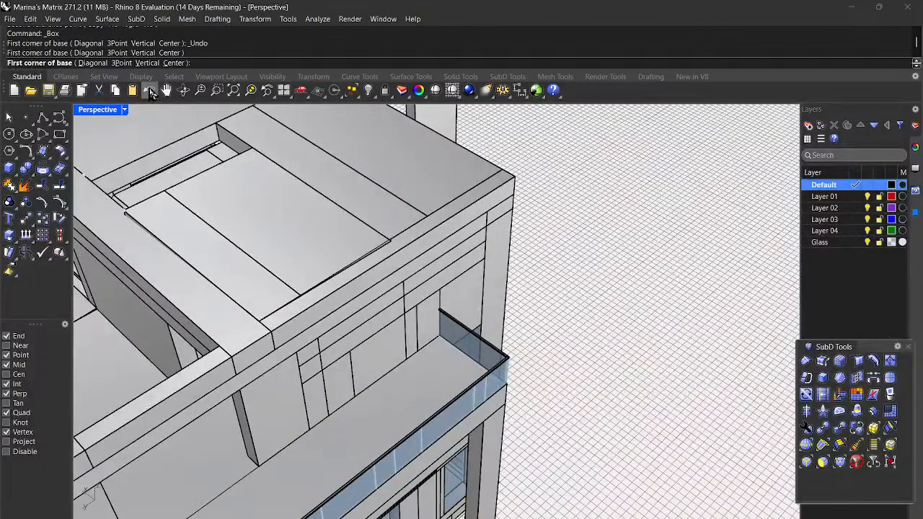
click(150, 91)
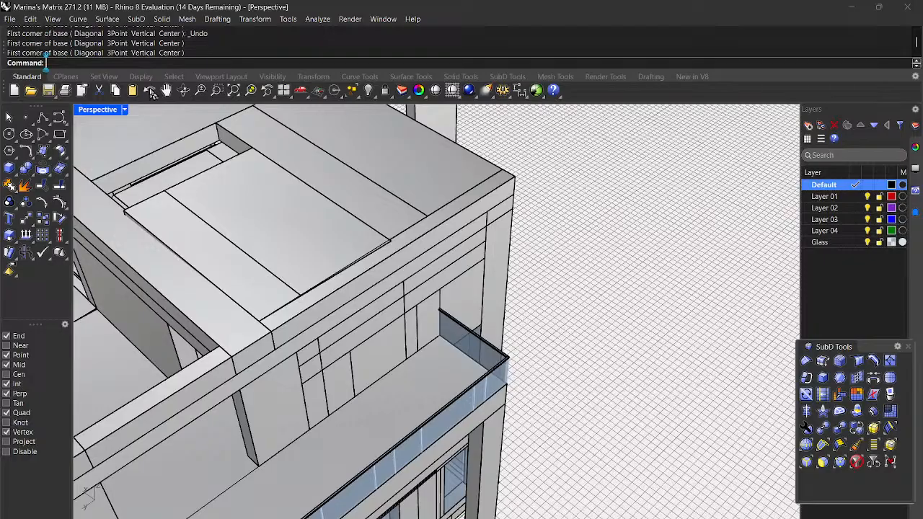
click(150, 91)
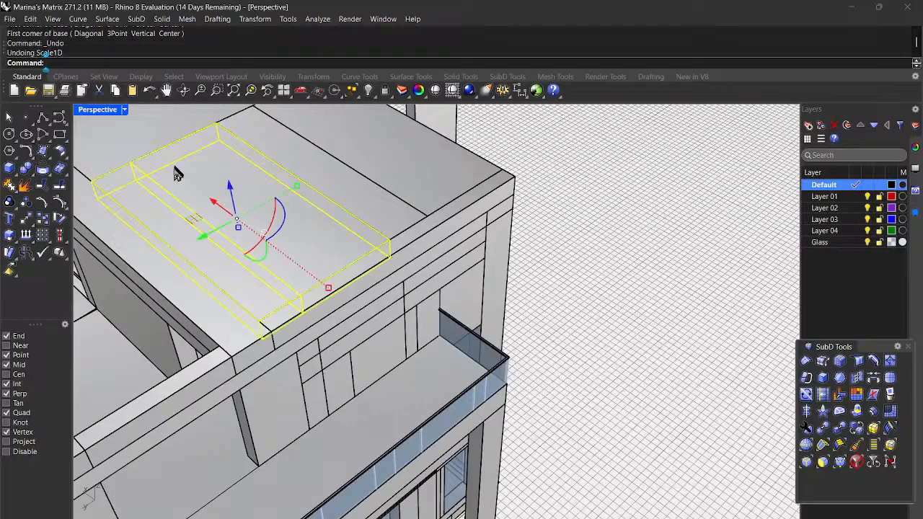
text(Scal)
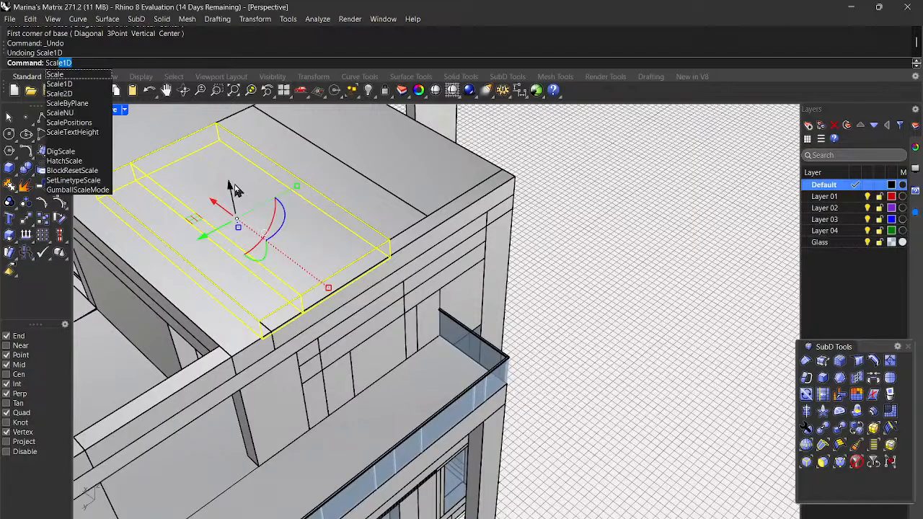
key(Return)
scroll(308, 271, down, 4)
right_drag(310, 271, 375, 237)
key(Escape)
key(Escape)
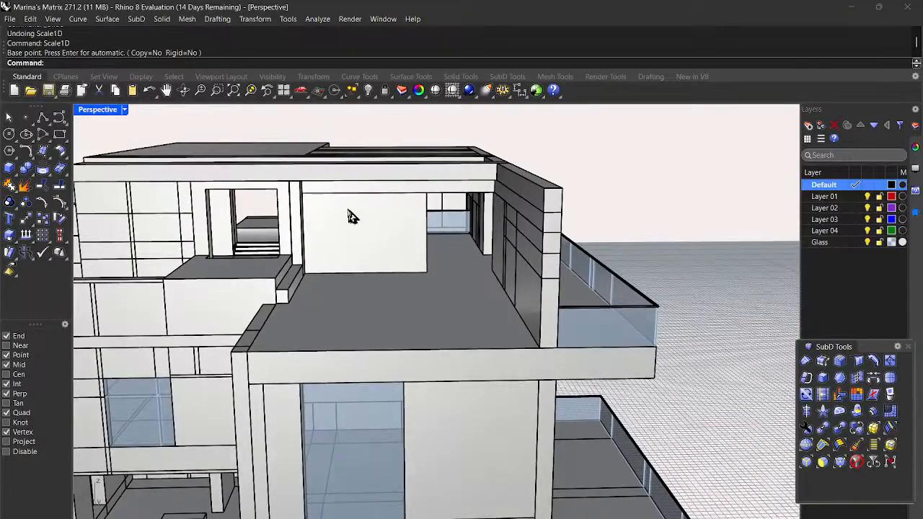
Step: Stretch the two roof boards in one direction so their end reaches the glass panel's corner
scroll(351, 189, up, 8)
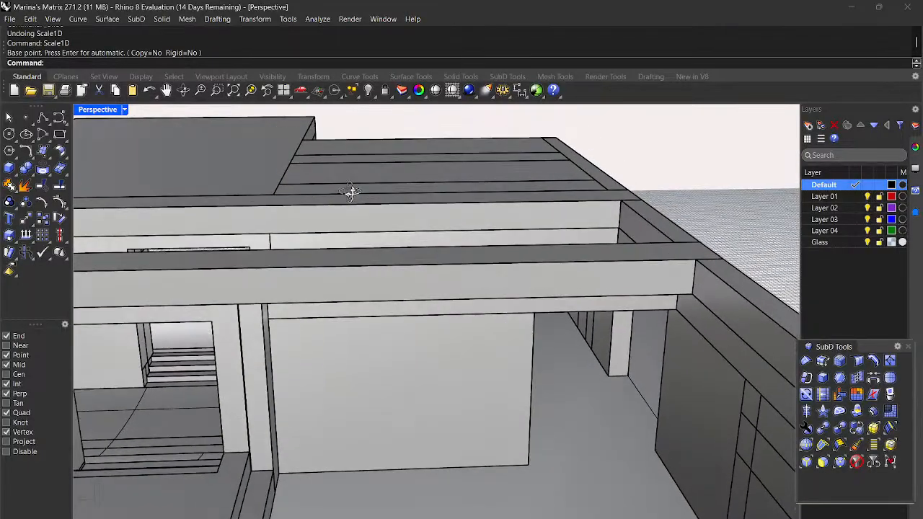
right_drag(351, 192, 363, 215)
click(364, 265)
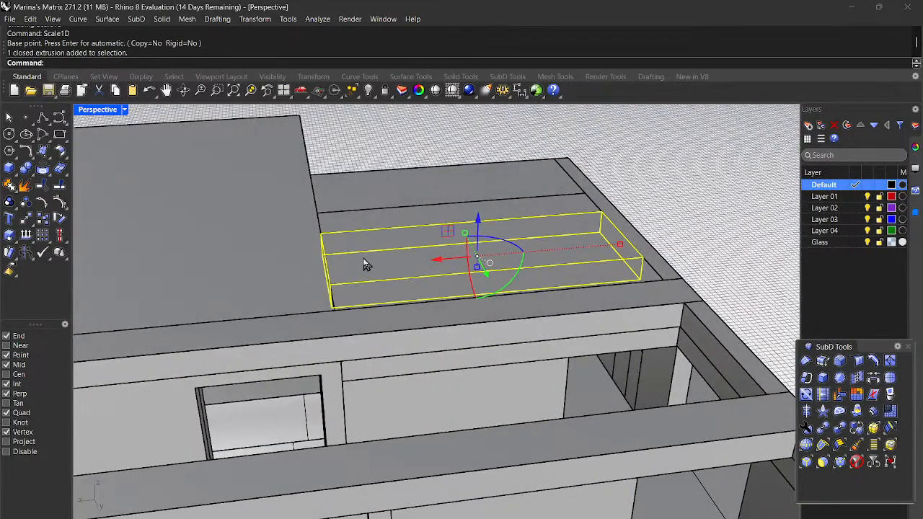
shift+click(376, 300)
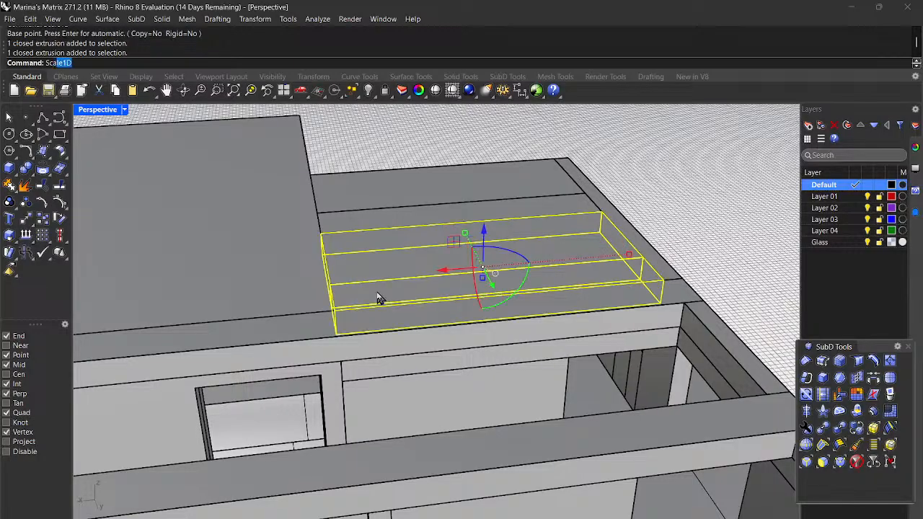
key(Return)
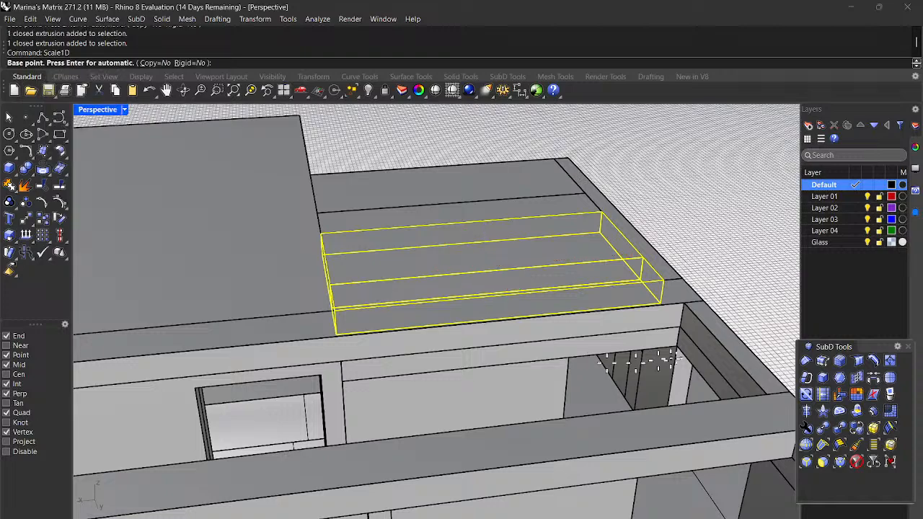
scroll(655, 360, up, 3)
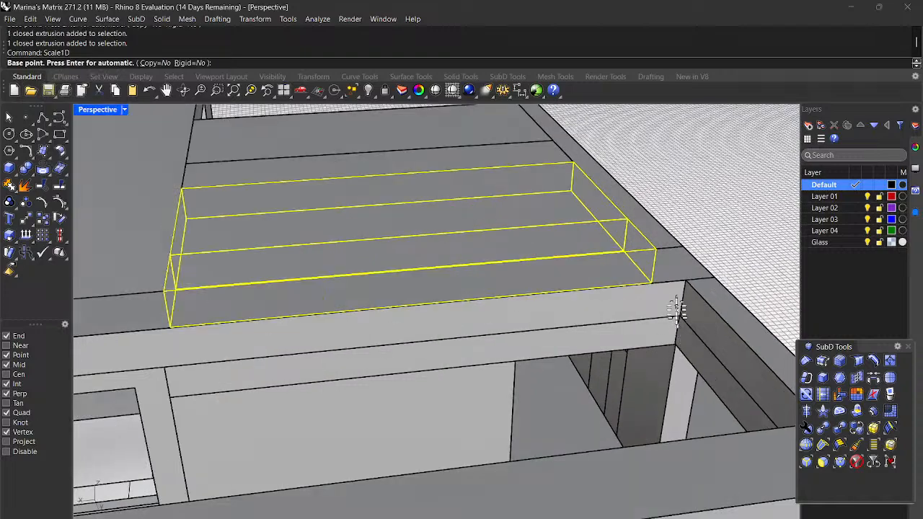
click(656, 249)
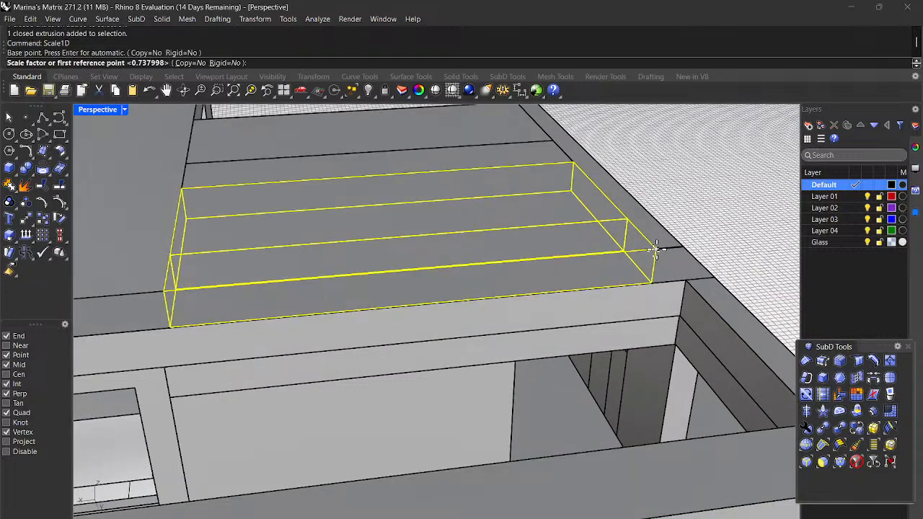
click(160, 290)
scroll(163, 289, down, 5)
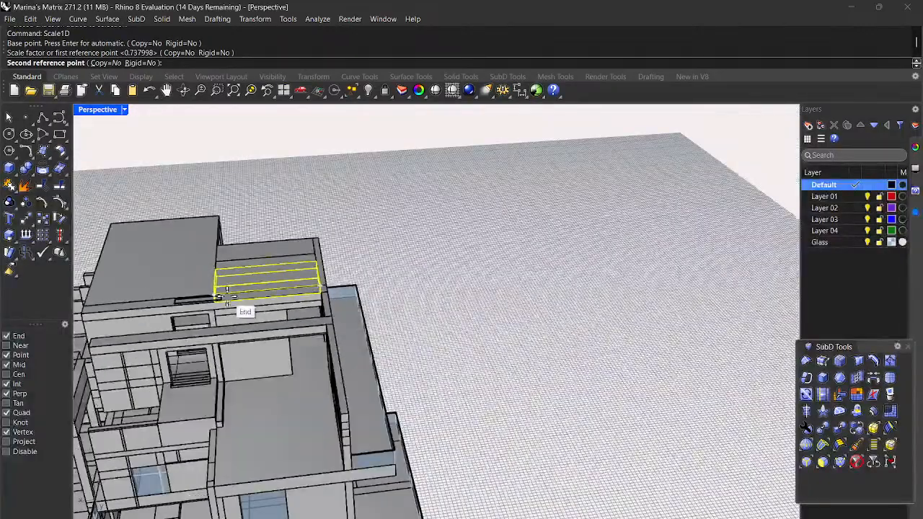
scroll(227, 296, down, 5)
scroll(214, 416, up, 3)
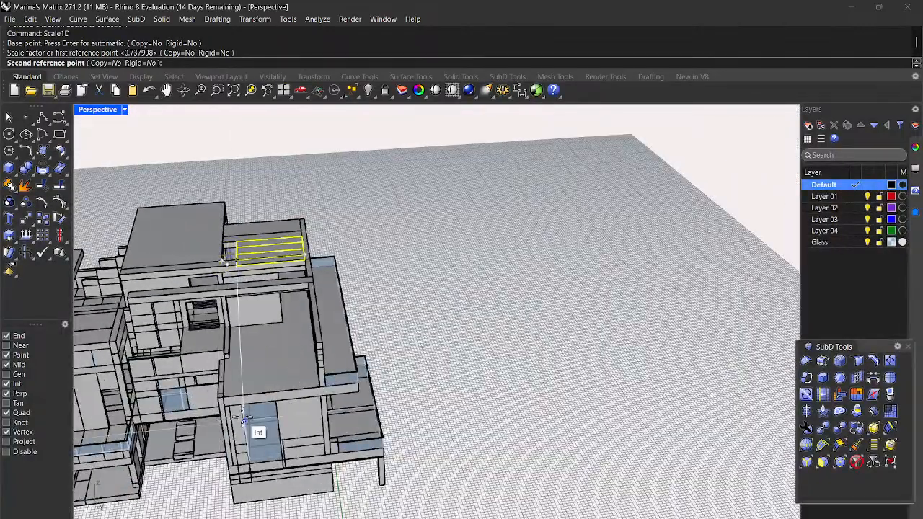
scroll(245, 420, up, 6)
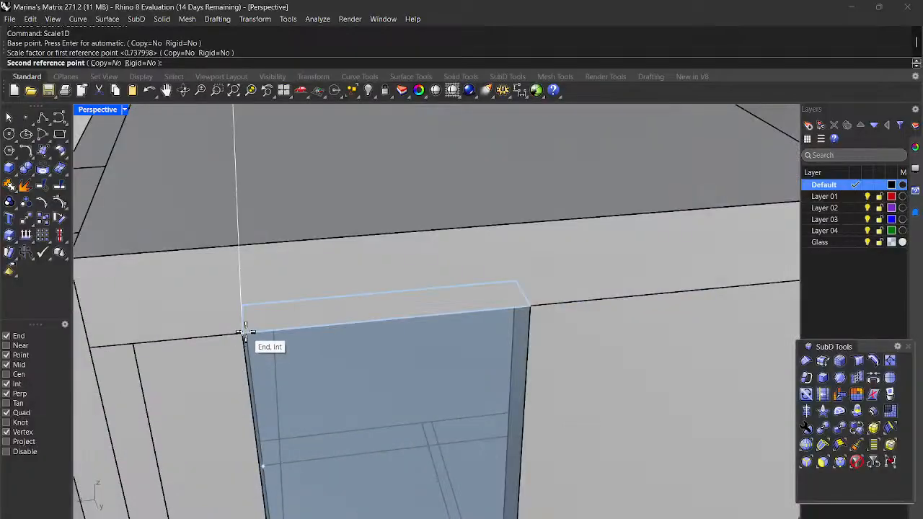
click(243, 331)
scroll(245, 333, down, 8)
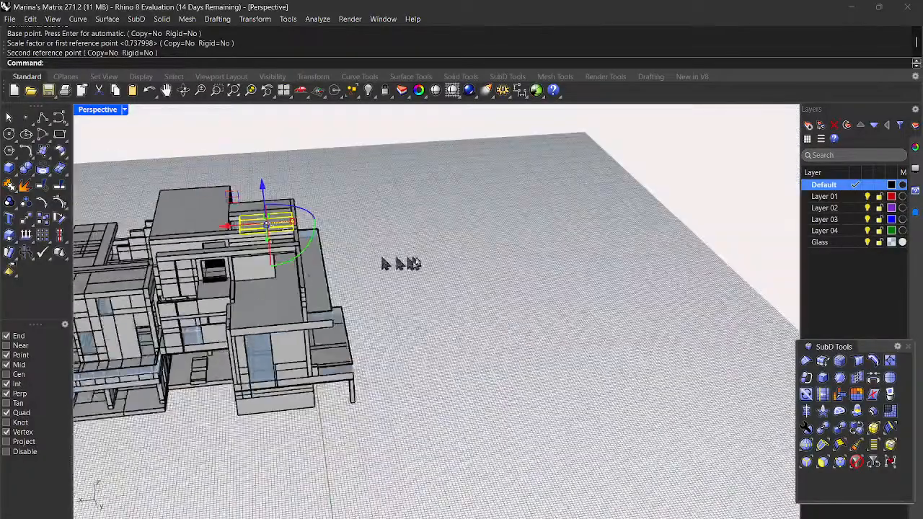
Step: Draw a box across the roof opening, snapping its first and opposite base corners
scroll(249, 218, up, 8)
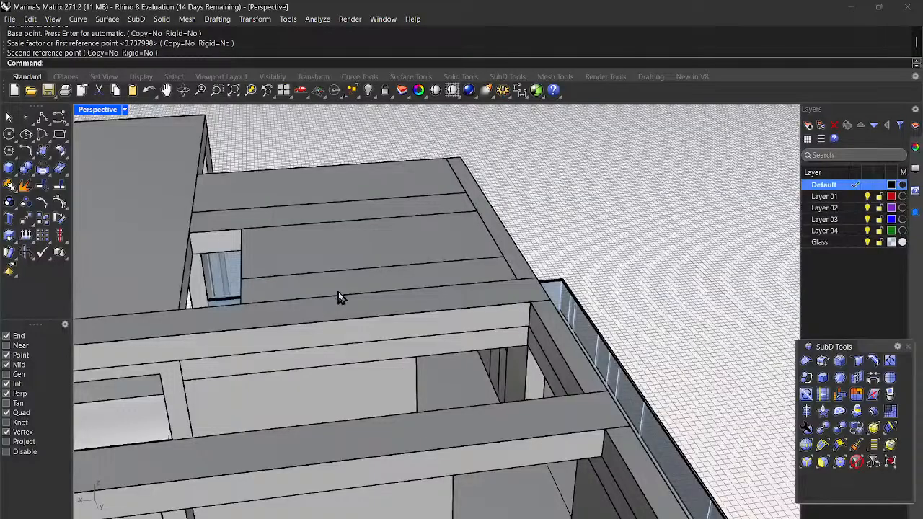
click(11, 171)
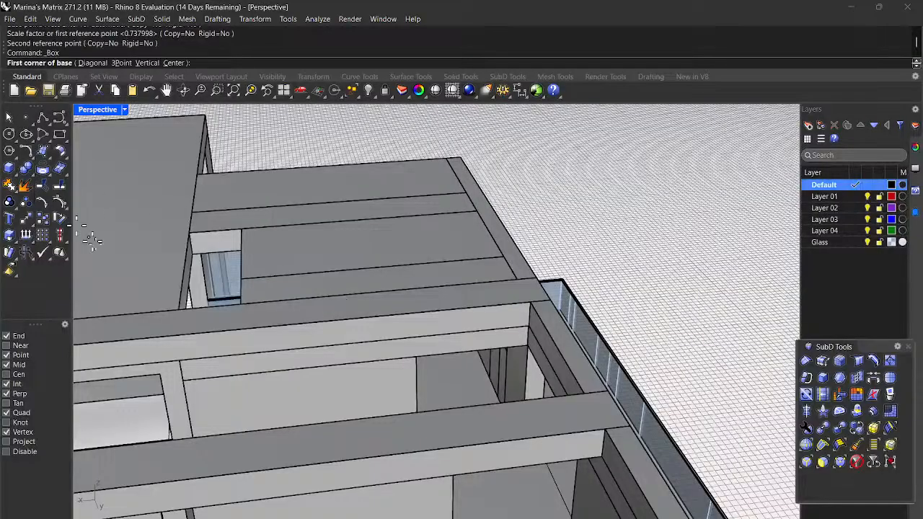
scroll(173, 263, up, 5)
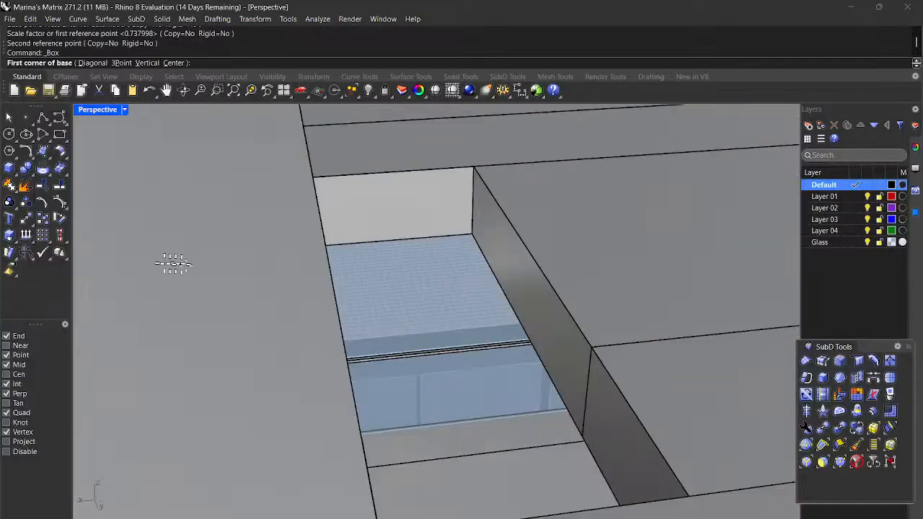
click(471, 234)
scroll(473, 237, down, 6)
right_drag(502, 283, 281, 306)
scroll(281, 308, down, 6)
scroll(220, 170, up, 6)
scroll(278, 232, up, 9)
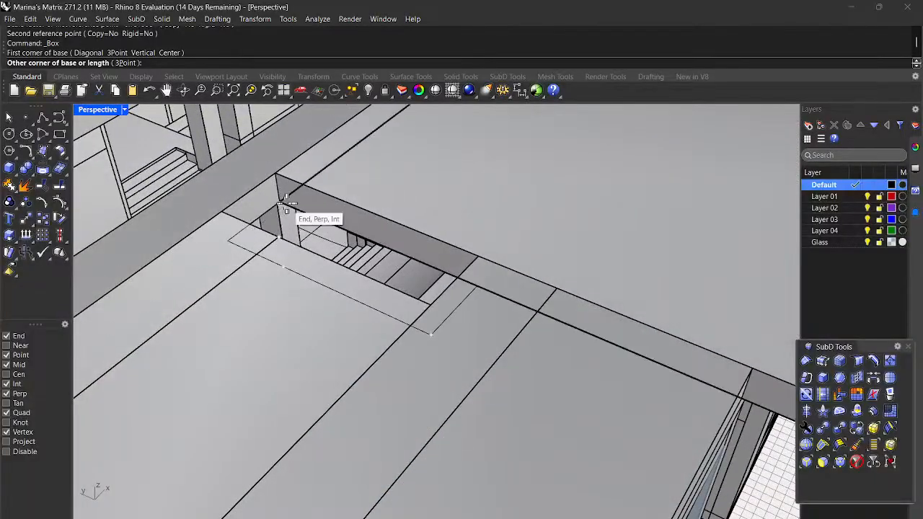
scroll(287, 204, up, 3)
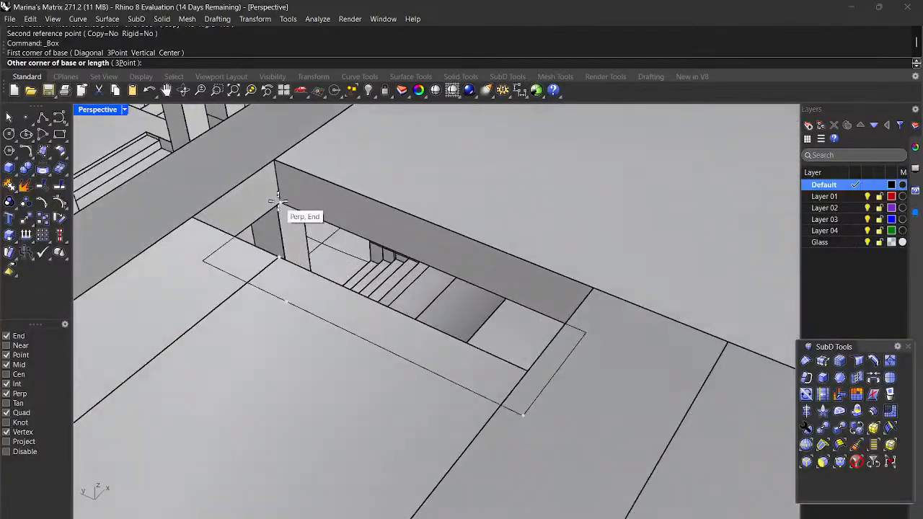
click(277, 160)
scroll(277, 160, down, 3)
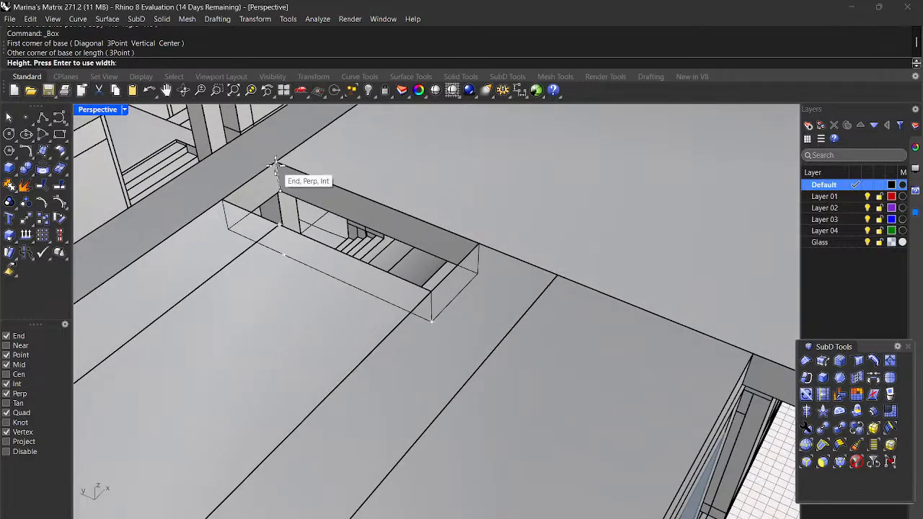
scroll(554, 261, down, 10)
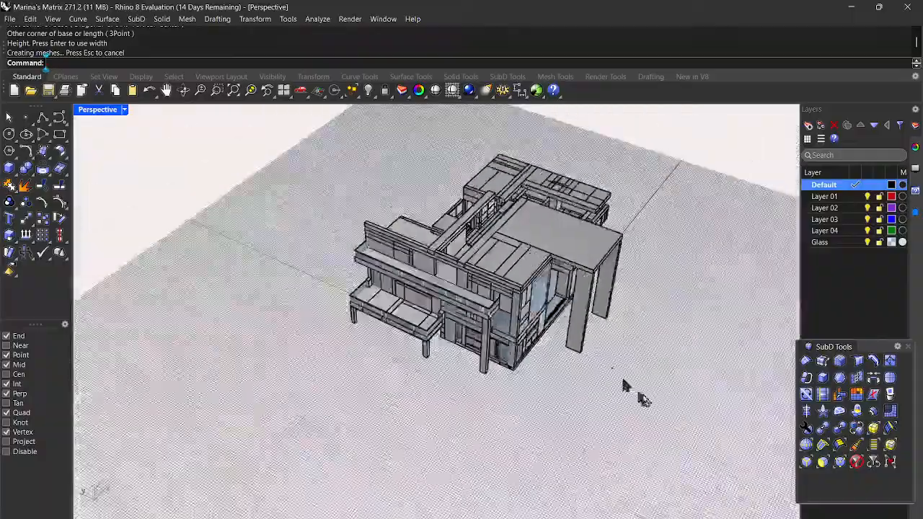
Step: Orbit and zoom around the house to inspect the roof, doorway and sides from many angles
right_drag(666, 395, 713, 391)
scroll(489, 225, up, 10)
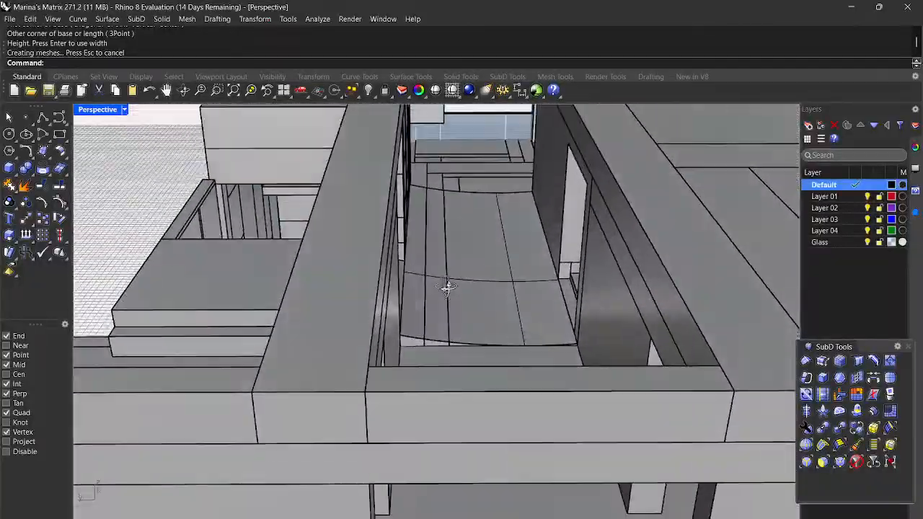
right_drag(447, 286, 440, 231)
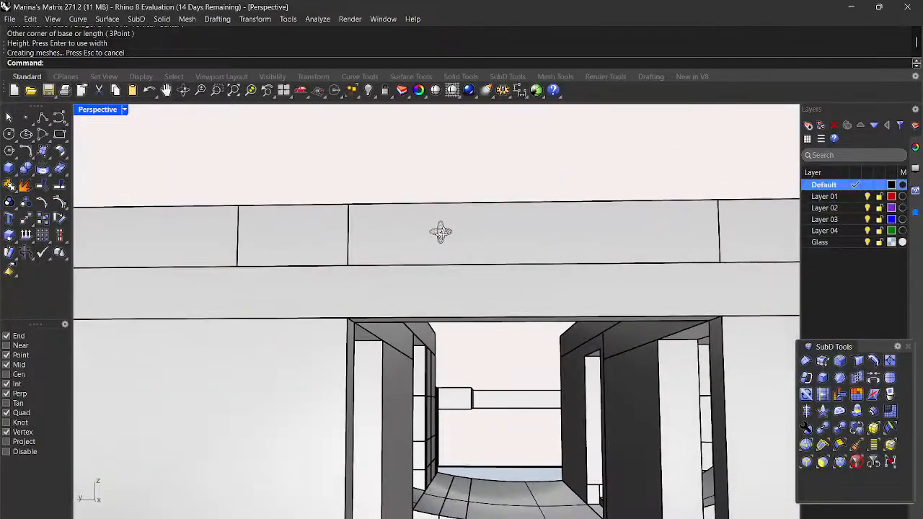
right_drag(443, 385, 461, 393)
mouse_move(475, 429)
right_down()
mouse_move(477, 449)
mouse_move(457, 449)
mouse_move(465, 444)
right_up()
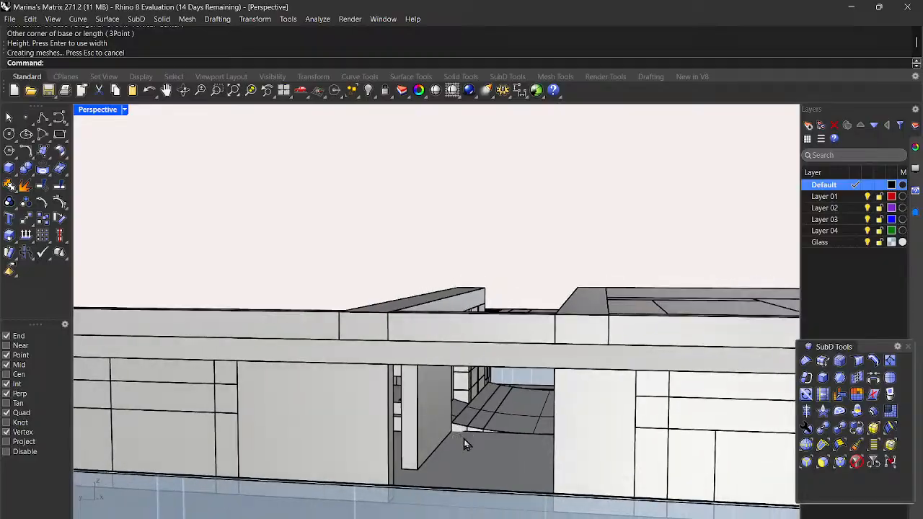
scroll(451, 428, down, 3)
right_drag(498, 411, 467, 425)
right_drag(474, 467, 519, 477)
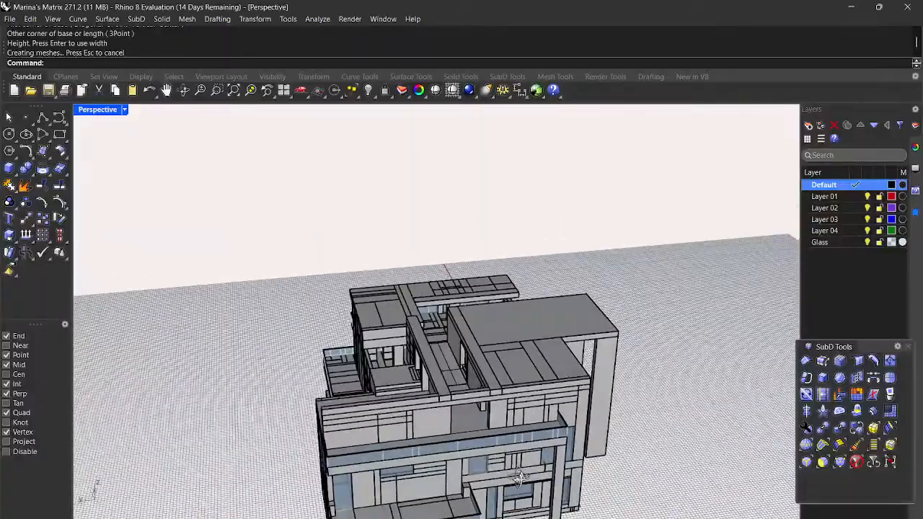
scroll(458, 378, up, 10)
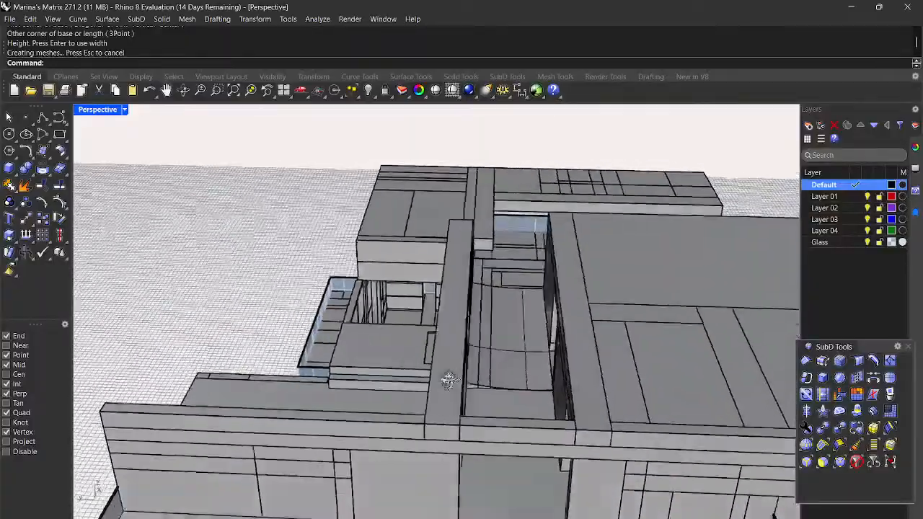
right_drag(448, 381, 470, 378)
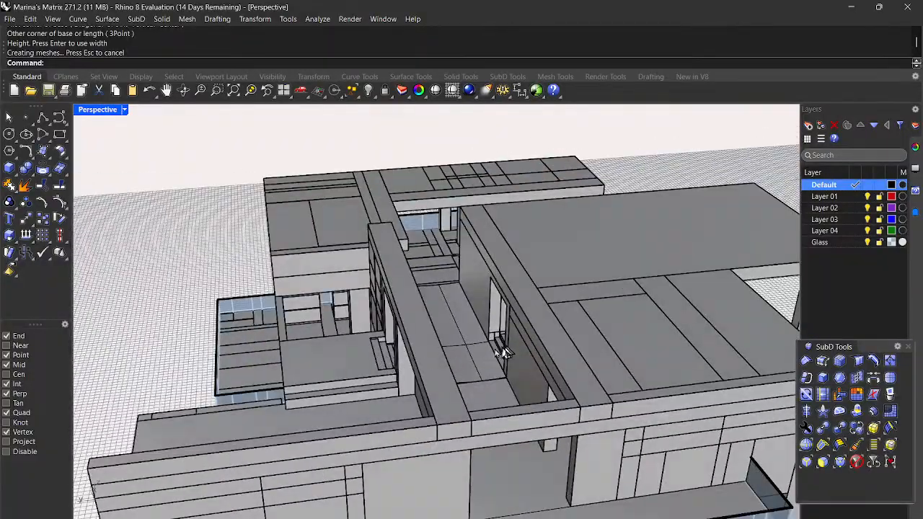
right_drag(466, 366, 446, 354)
scroll(474, 359, down, 7)
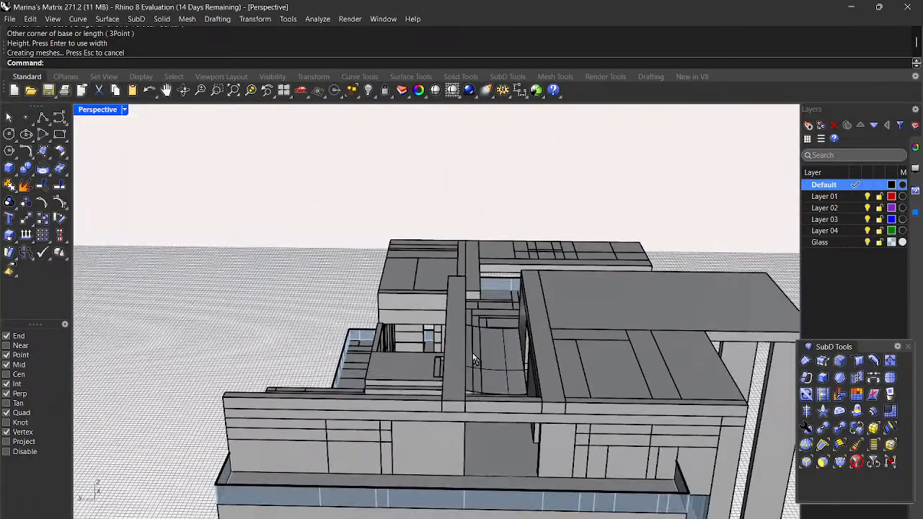
right_drag(634, 413, 668, 406)
scroll(455, 410, up, 3)
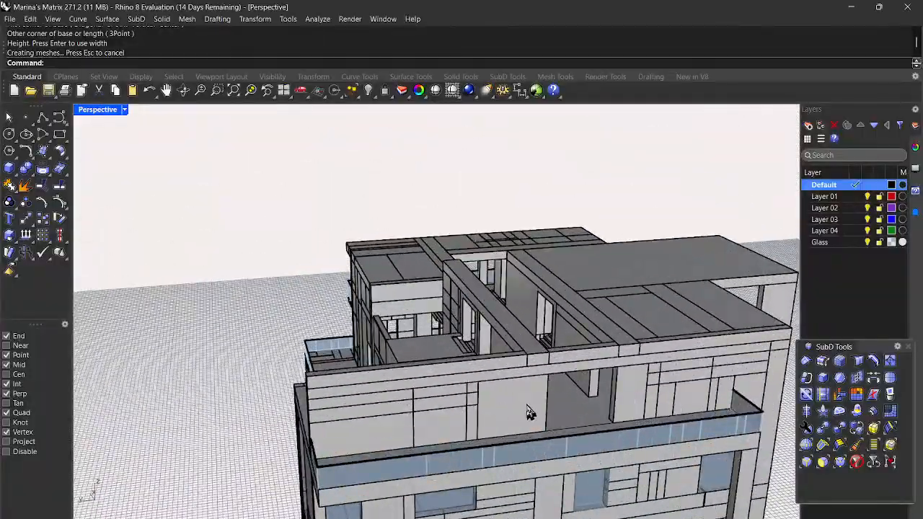
scroll(551, 408, up, 2)
scroll(548, 407, down, 2)
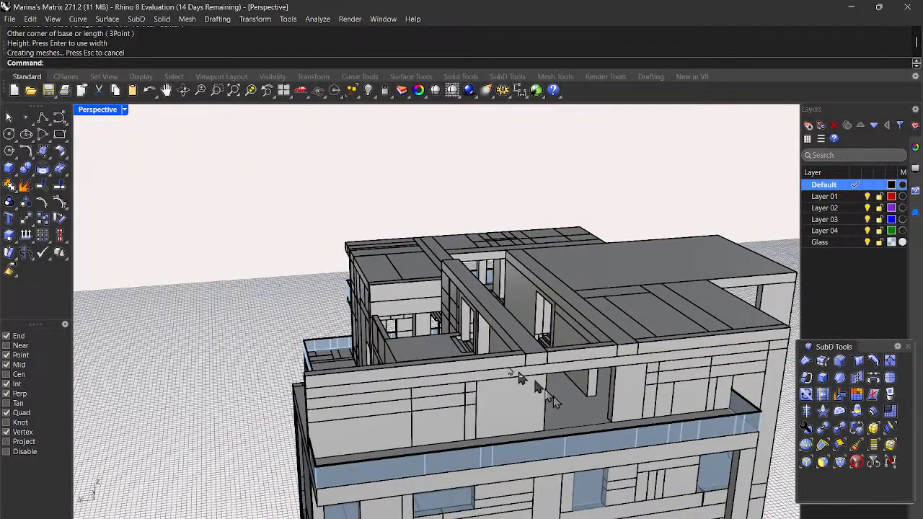
right_drag(465, 296, 301, 352)
scroll(301, 352, up, 6)
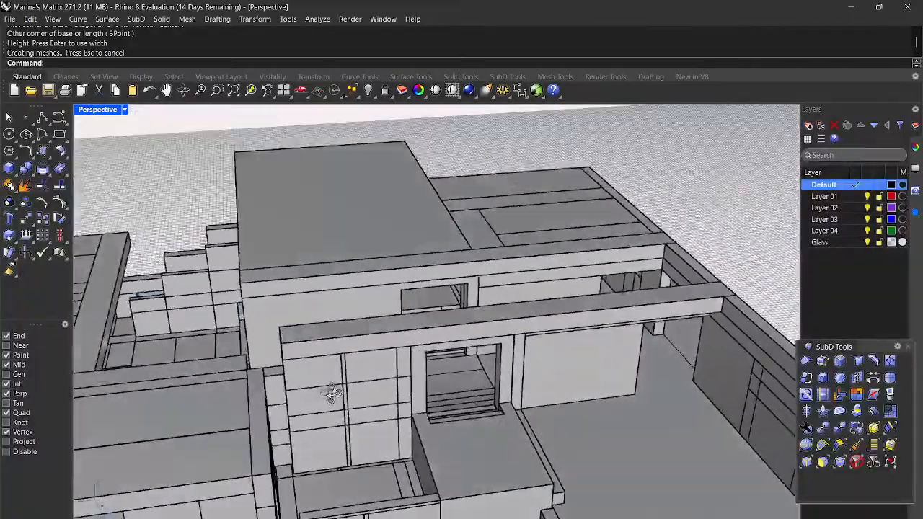
right_drag(332, 392, 561, 448)
scroll(335, 377, down, 5)
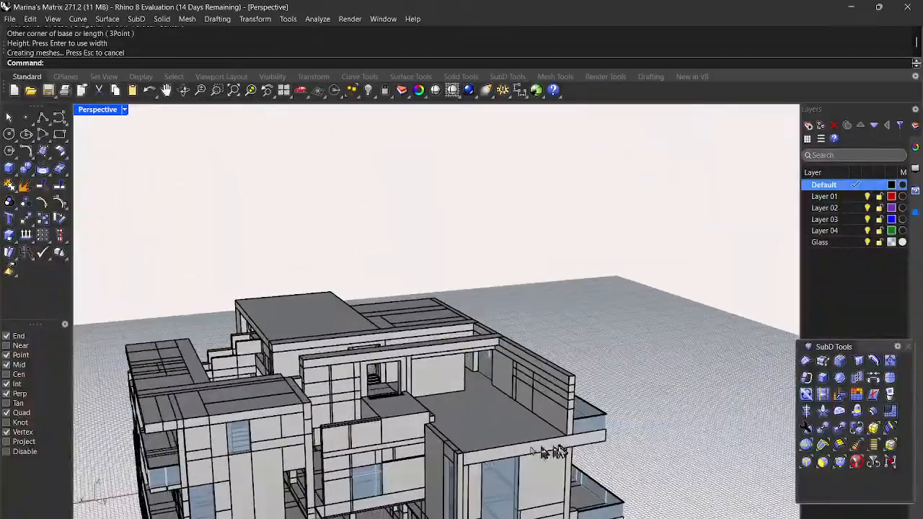
scroll(395, 400, down, 5)
right_drag(398, 405, 479, 398)
scroll(432, 465, up, 10)
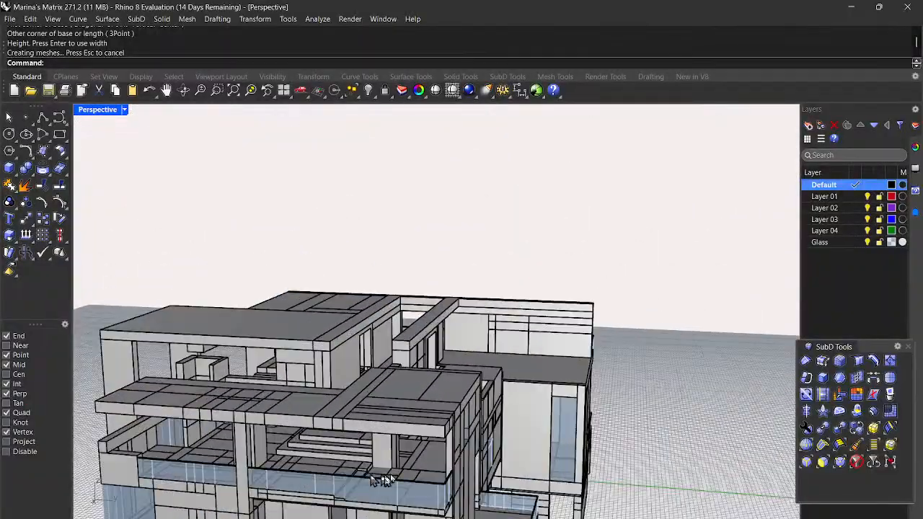
scroll(429, 467, down, 2)
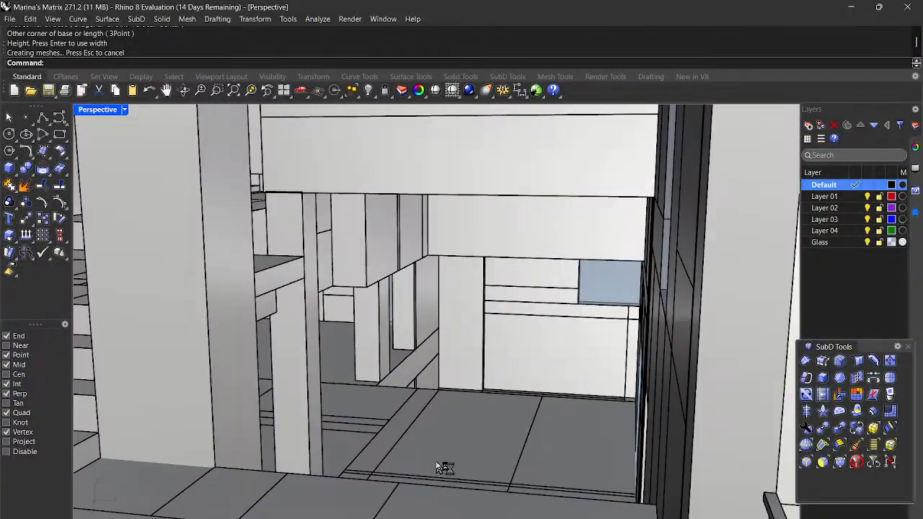
scroll(436, 467, down, 10)
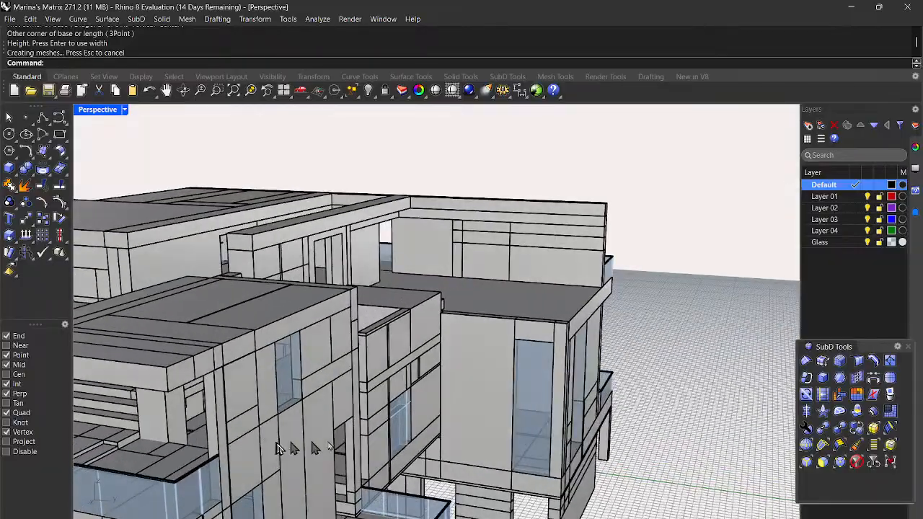
right_drag(574, 445, 209, 372)
scroll(389, 430, down, 5)
mouse_move(417, 439)
right_down()
mouse_move(368, 431)
mouse_move(373, 439)
mouse_move(413, 421)
mouse_move(418, 429)
right_up()
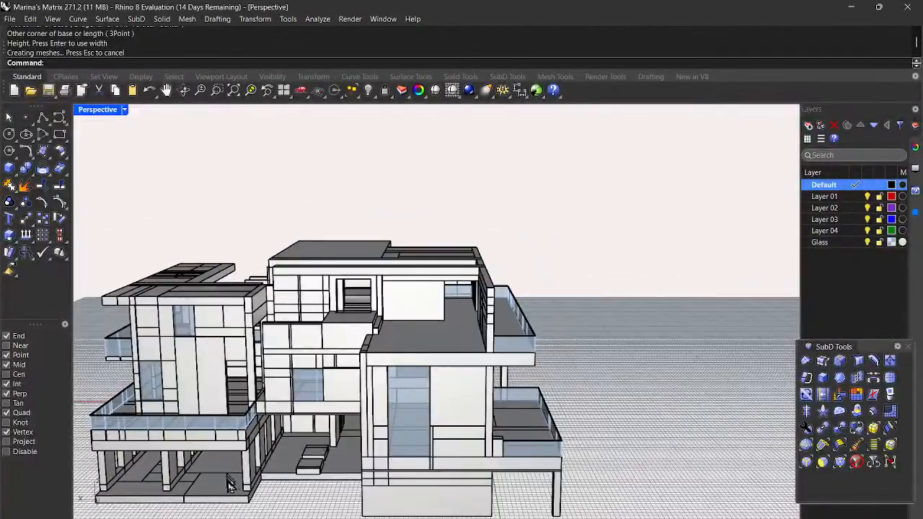
scroll(488, 495, down, 4)
right_drag(488, 495, 422, 476)
right_drag(423, 400, 495, 462)
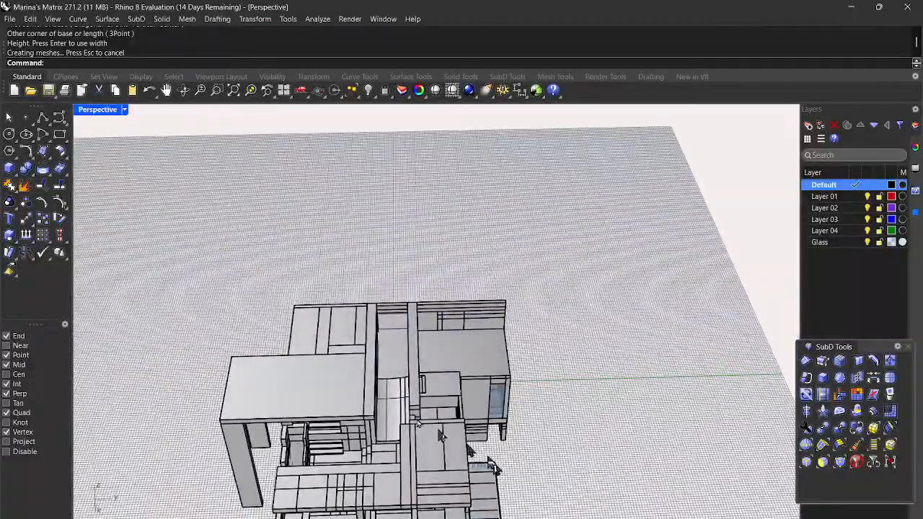
scroll(384, 414, up, 9)
scroll(529, 430, down, 6)
right_drag(551, 434, 484, 402)
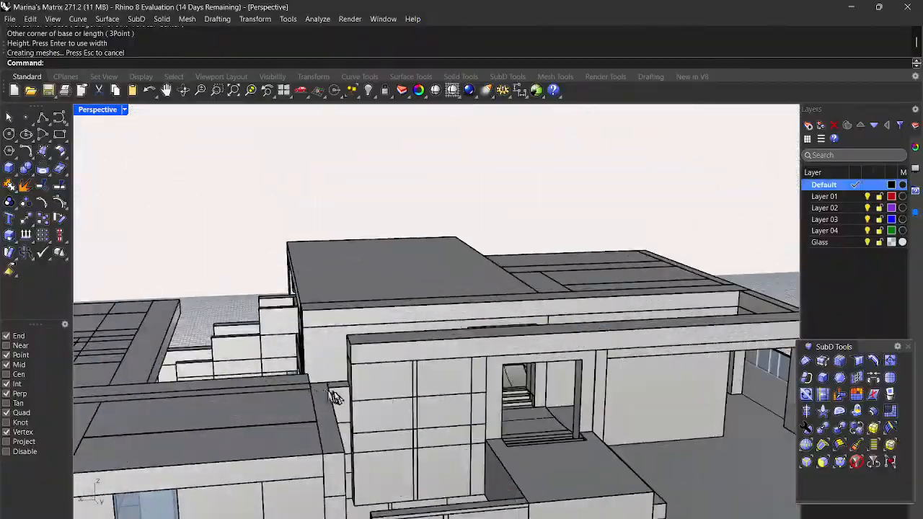
Step: Stretch the small filler box vertically with Scale1D up to the wall's top corner
scroll(346, 395, up, 3)
click(359, 395)
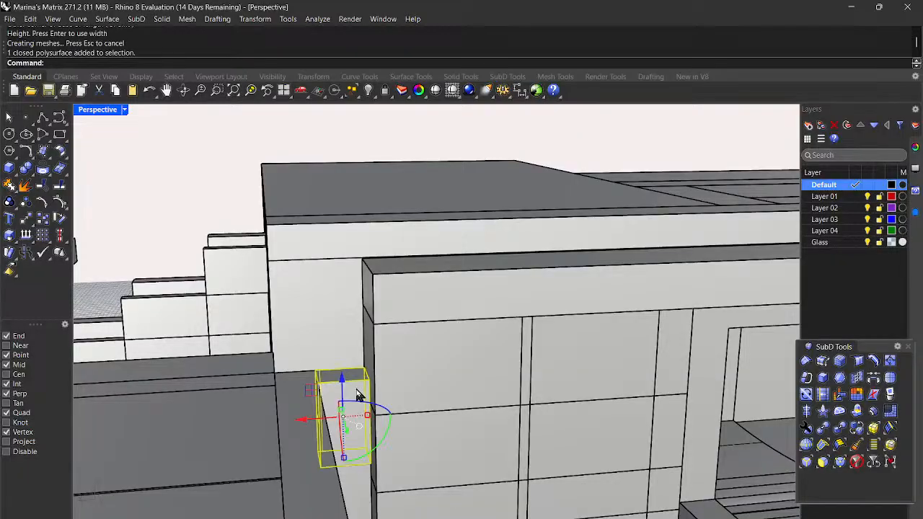
text(Scale1D)
key(Return)
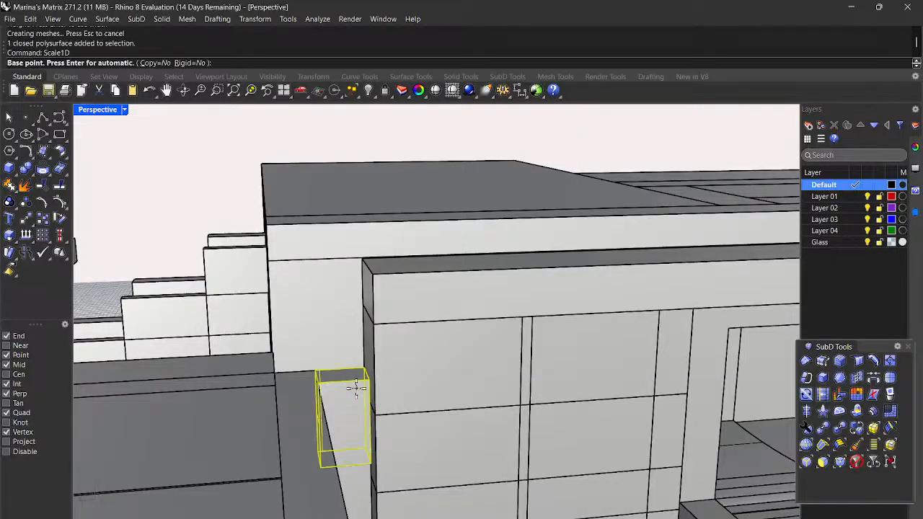
right_drag(408, 420, 453, 443)
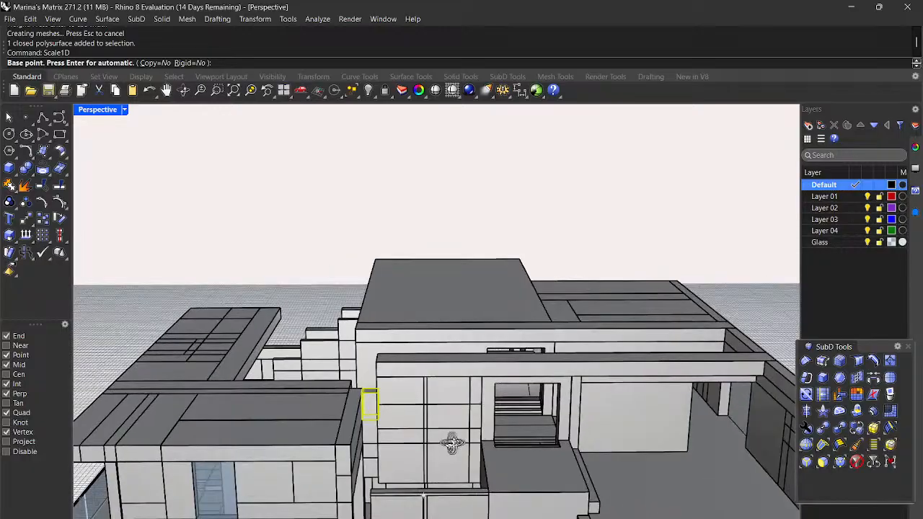
scroll(367, 422, up, 6)
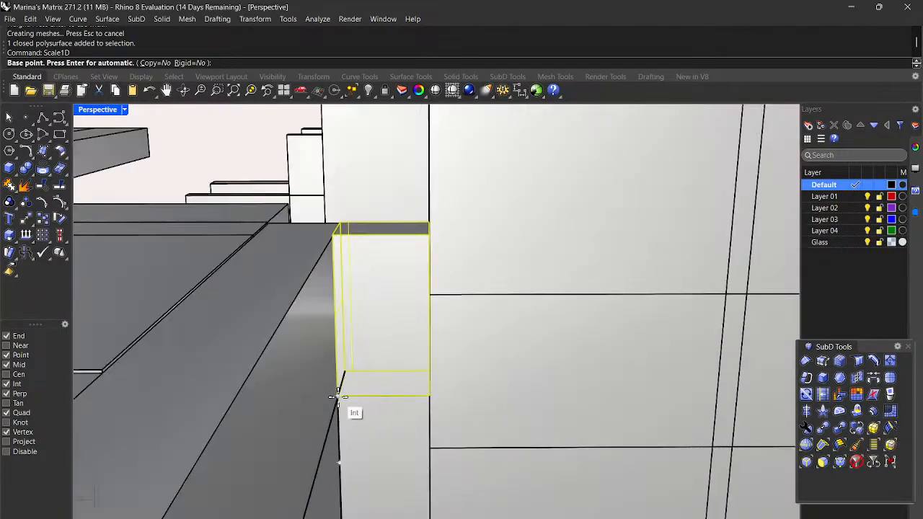
click(337, 396)
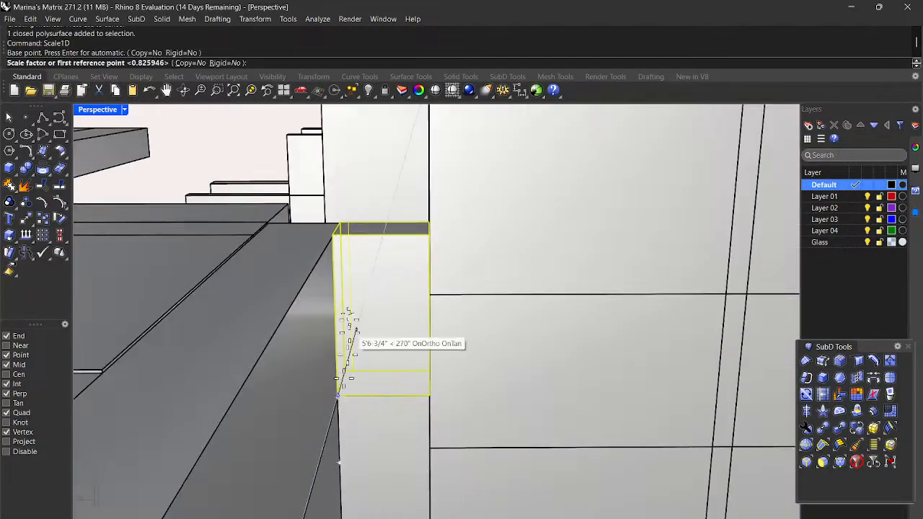
click(331, 233)
scroll(330, 242, down, 5)
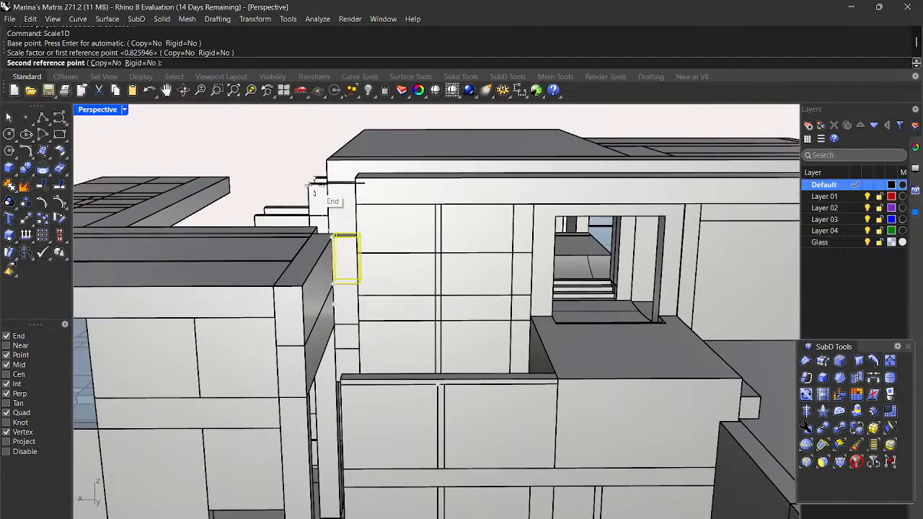
scroll(328, 184, up, 6)
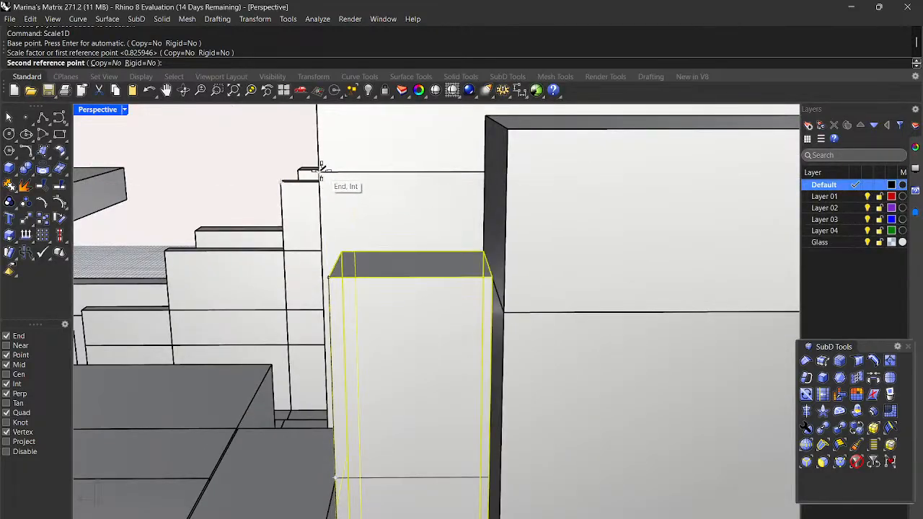
click(320, 167)
Step: Deselect the stretched box and view the building from a top-down oblique angle
scroll(391, 216, up, 5)
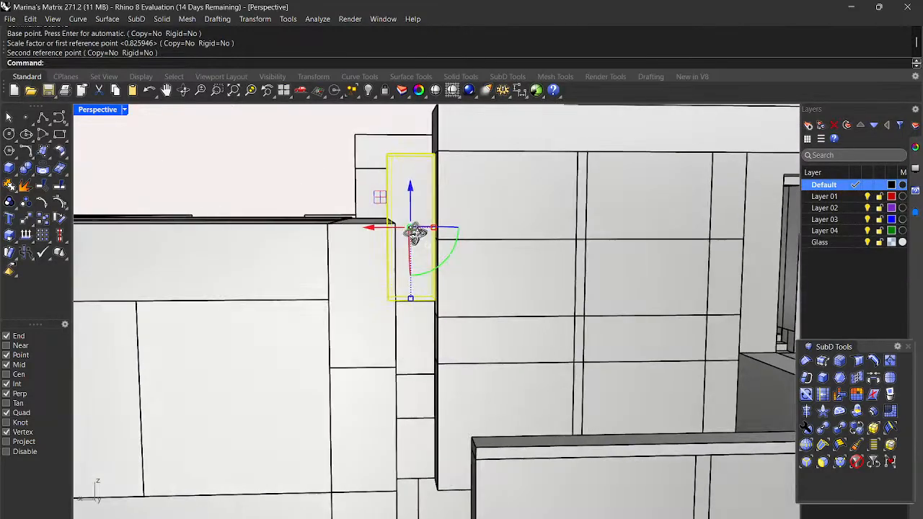
right_drag(415, 234, 416, 253)
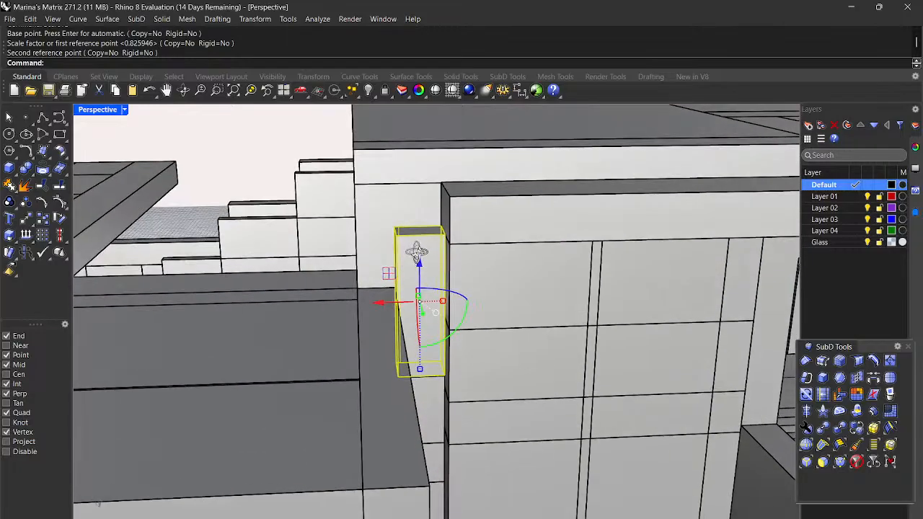
scroll(418, 260, down, 3)
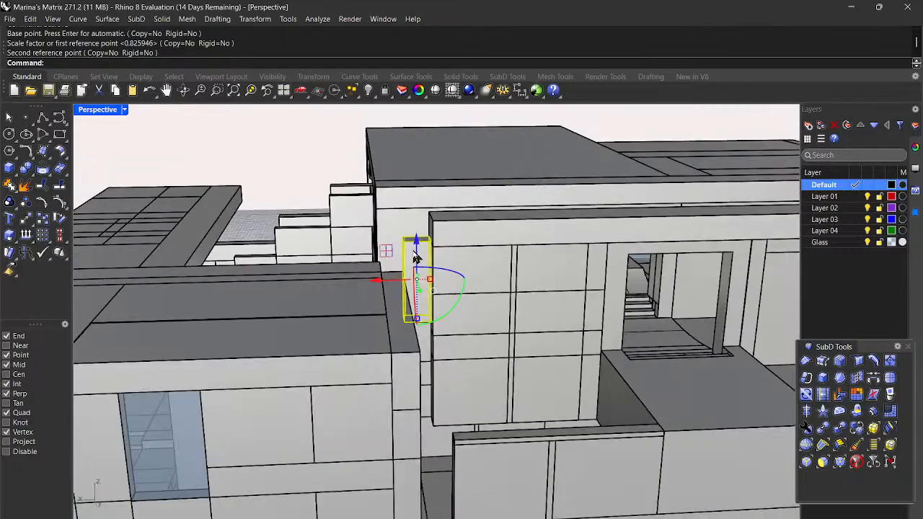
click(276, 157)
right_drag(346, 233, 480, 292)
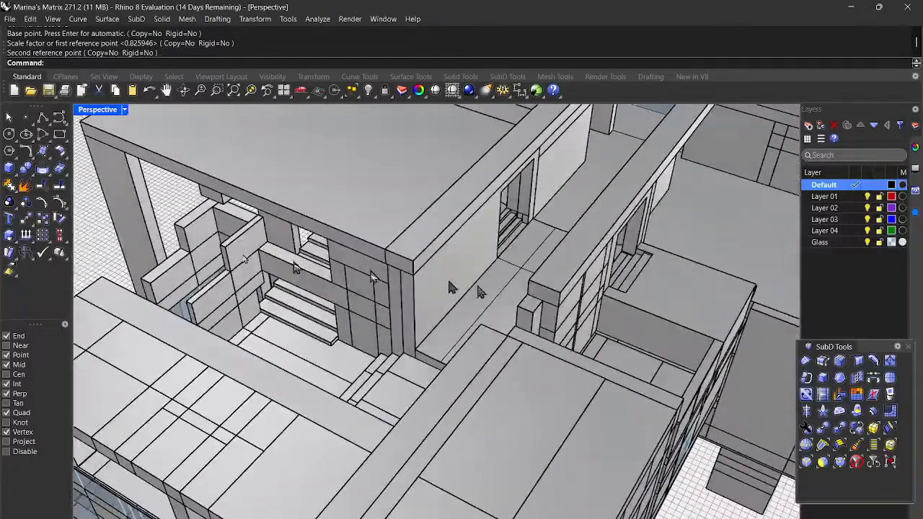
Step: Start a box, frame the gap in the view, then cancel the box
click(7, 171)
scroll(499, 310, up, 4)
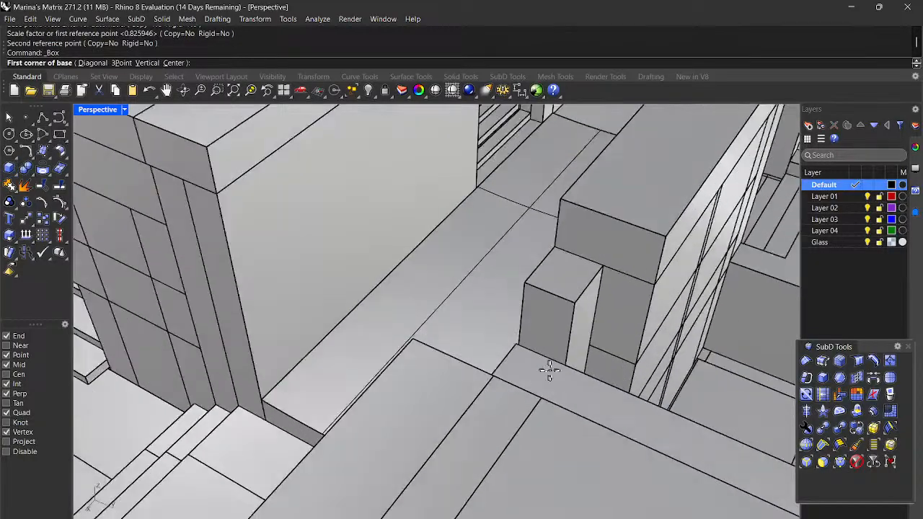
right_drag(454, 364, 495, 377)
scroll(558, 379, down, 3)
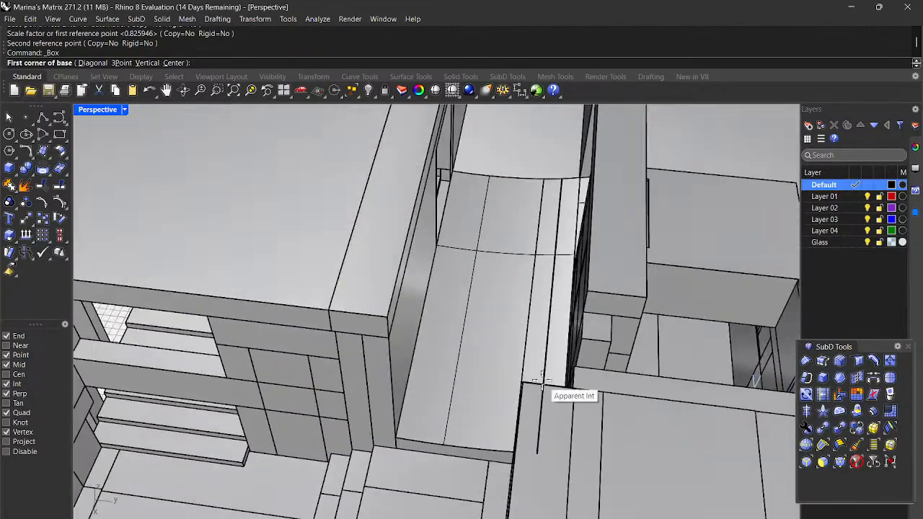
key(Escape)
Step: Stretch the thin beam in the gap lengthwise with Scale1D from its end corner
click(613, 396)
right_drag(547, 373, 558, 428)
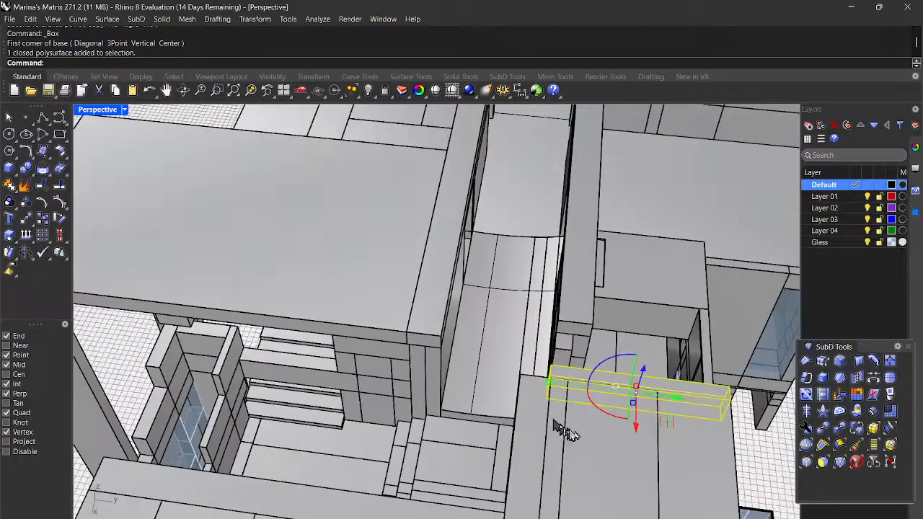
key(Return)
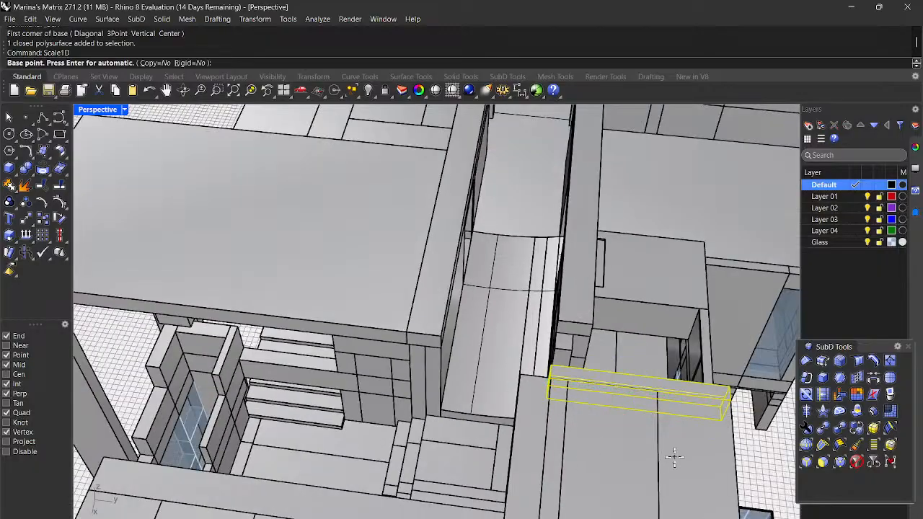
scroll(740, 410, up, 5)
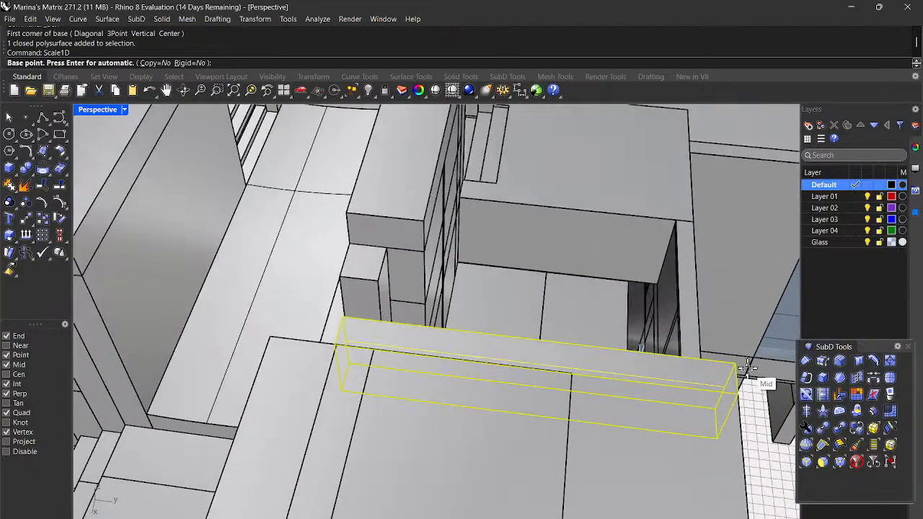
click(733, 360)
scroll(344, 321, up, 6)
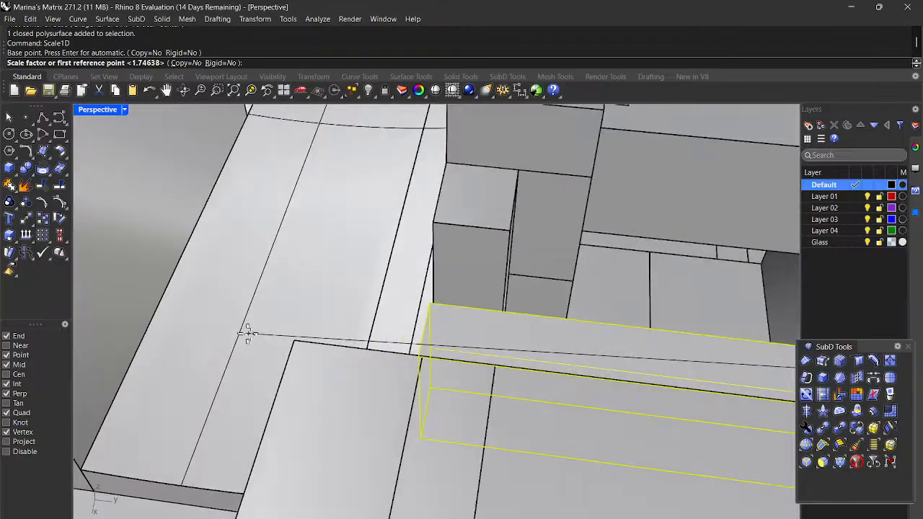
scroll(509, 289, up, 3)
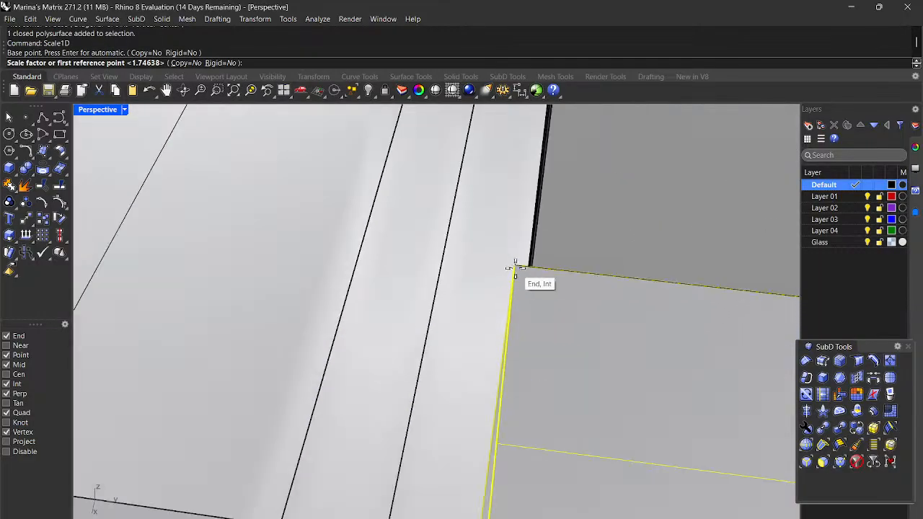
click(514, 263)
click(531, 267)
scroll(541, 305, down, 6)
scroll(555, 326, down, 6)
right_drag(579, 358, 549, 330)
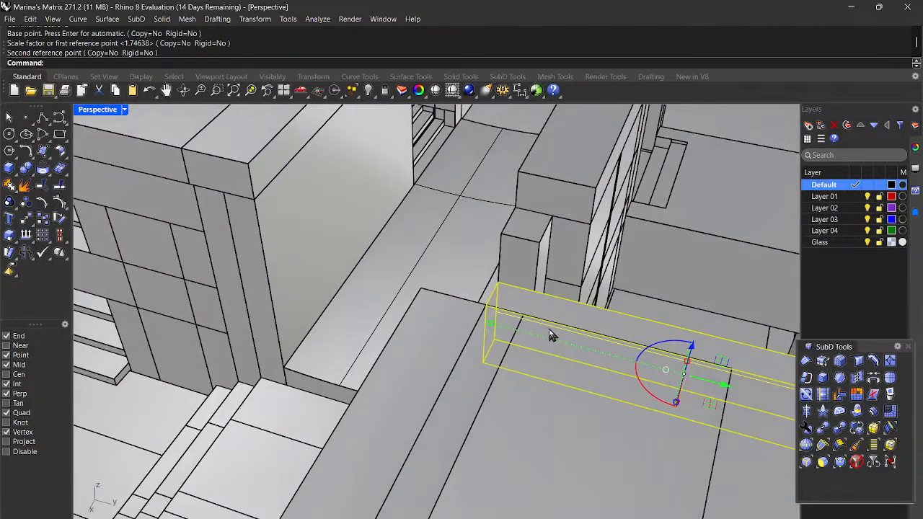
Step: Delete the lengthened beam
key(Delete)
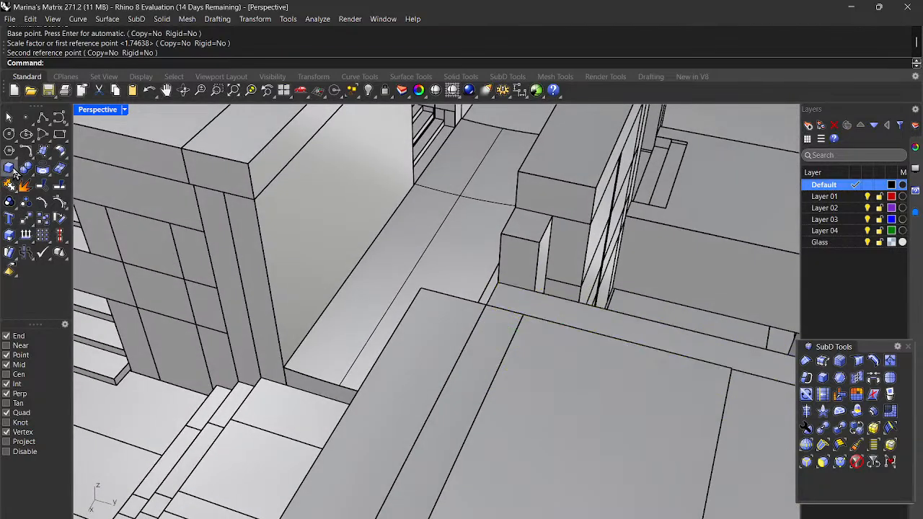
click(9, 168)
scroll(424, 266, up, 2)
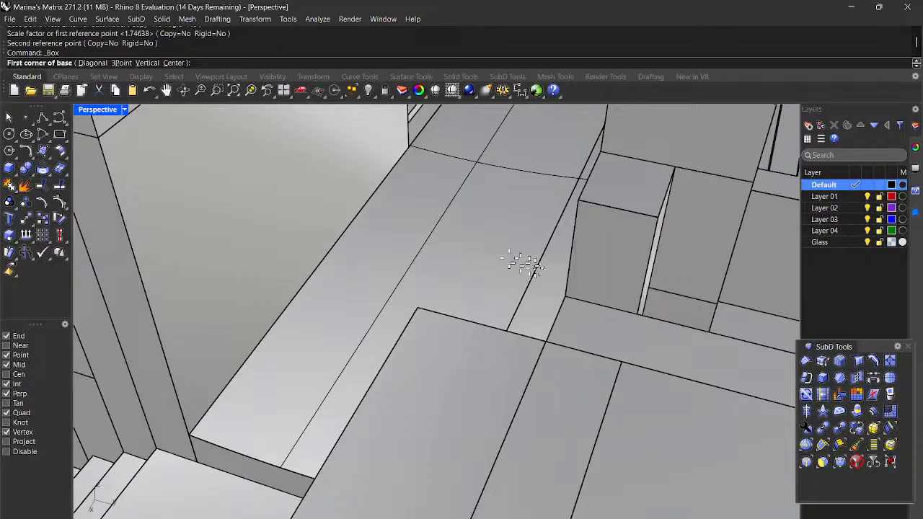
scroll(511, 261, up, 2)
Step: Draw the replacement beam box from two snapped base corners and a snapped height
click(556, 320)
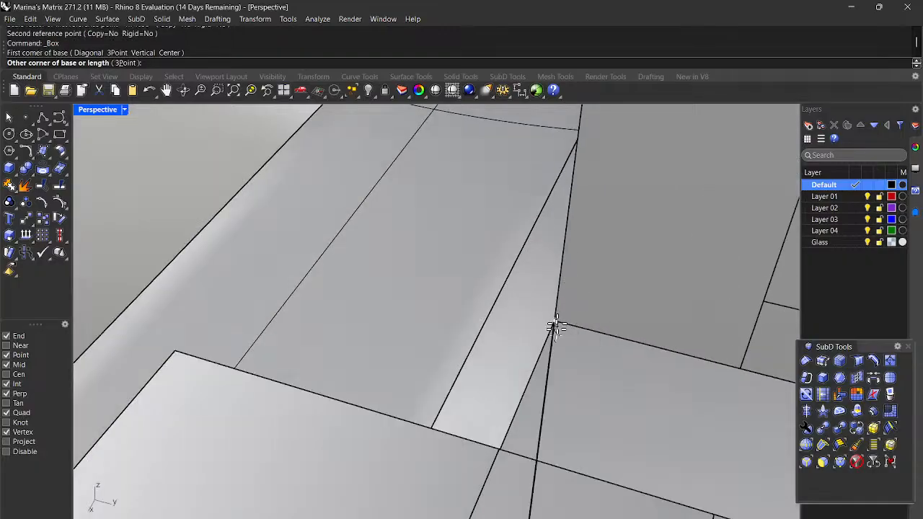
scroll(738, 381, down, 2)
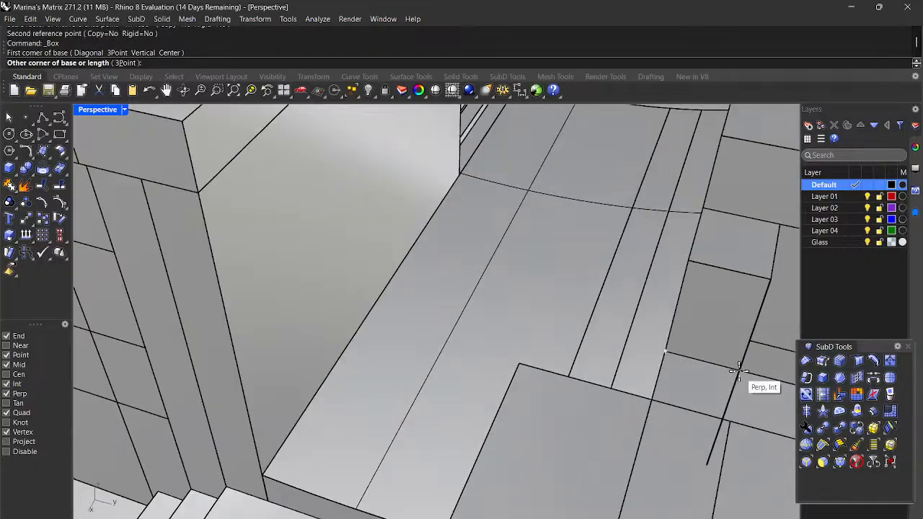
click(734, 424)
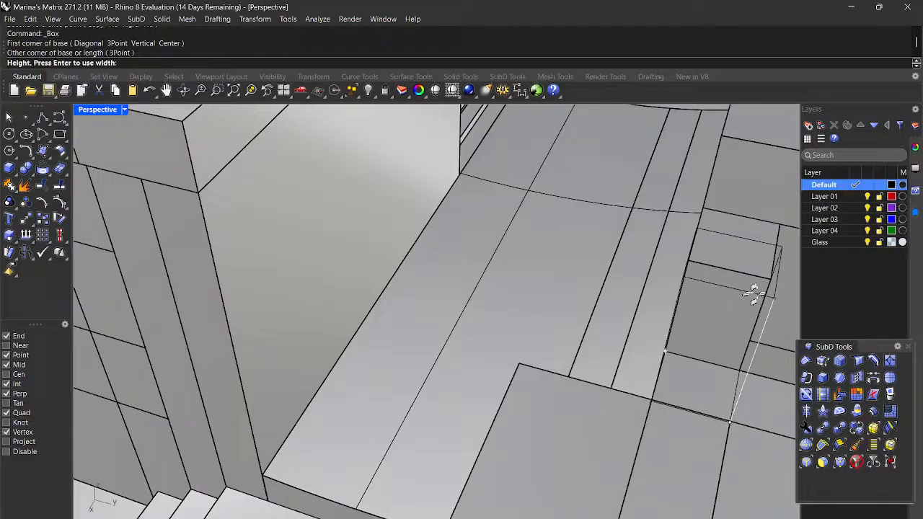
click(772, 276)
right_drag(769, 275, 605, 274)
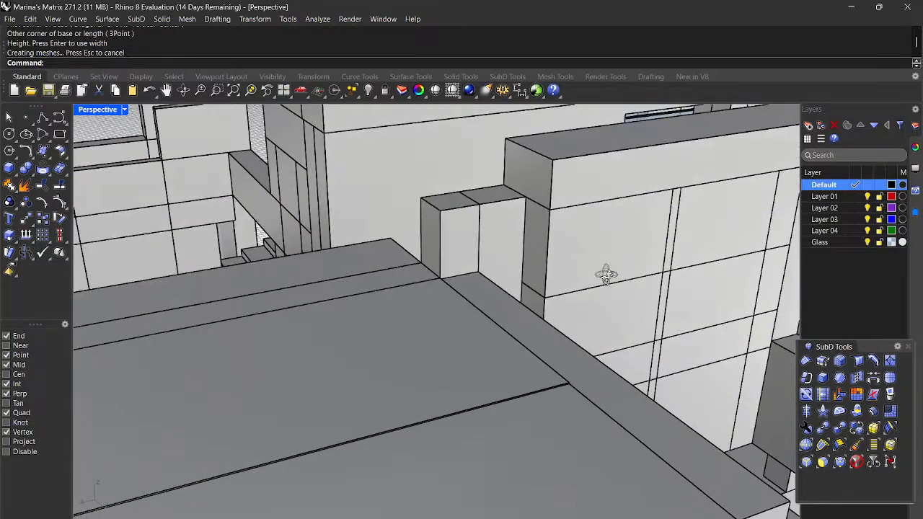
Step: Stretch the new beam with Scale1D so one end meets the wall corner
click(561, 199)
scroll(561, 198, down, 5)
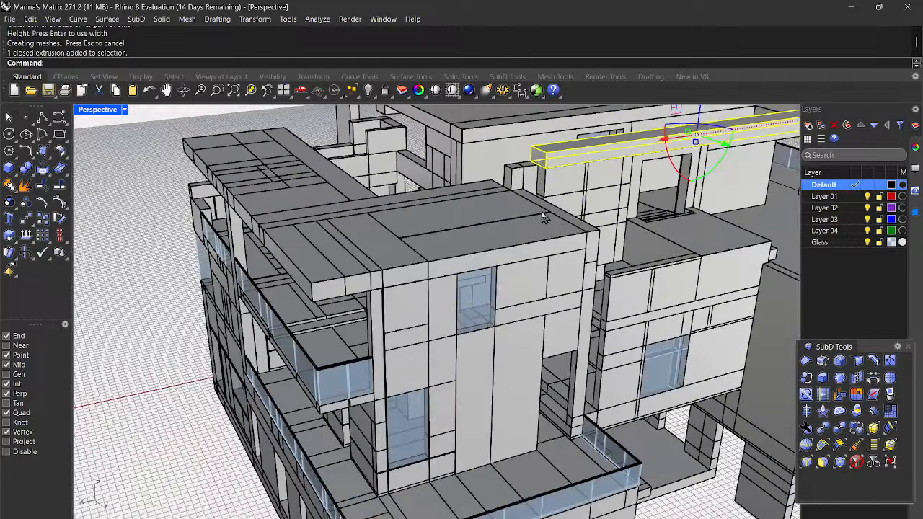
text(Scale1D)
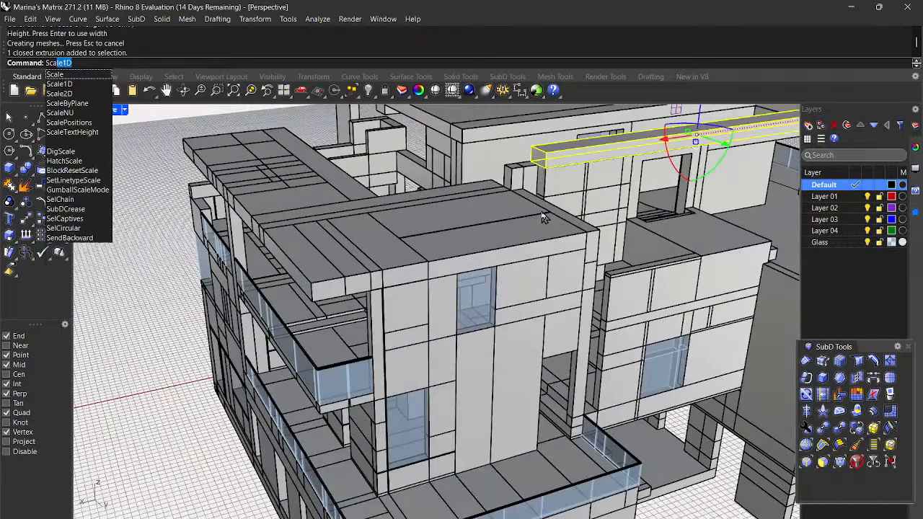
key(Return)
right_drag(548, 218, 461, 252)
scroll(462, 252, up, 5)
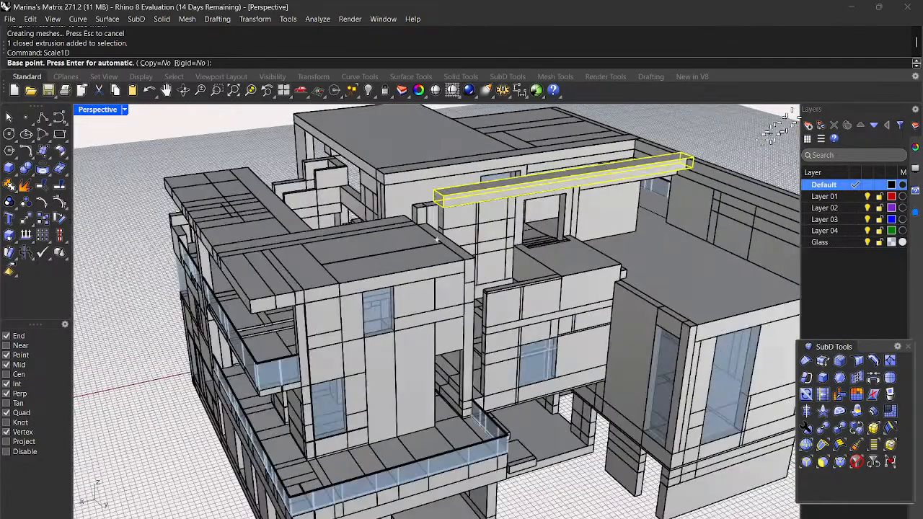
scroll(654, 206, up, 3)
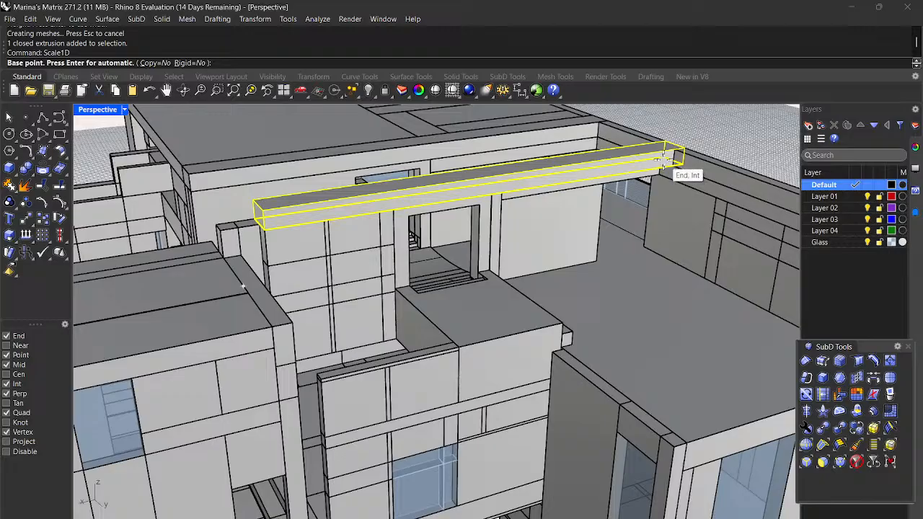
click(662, 159)
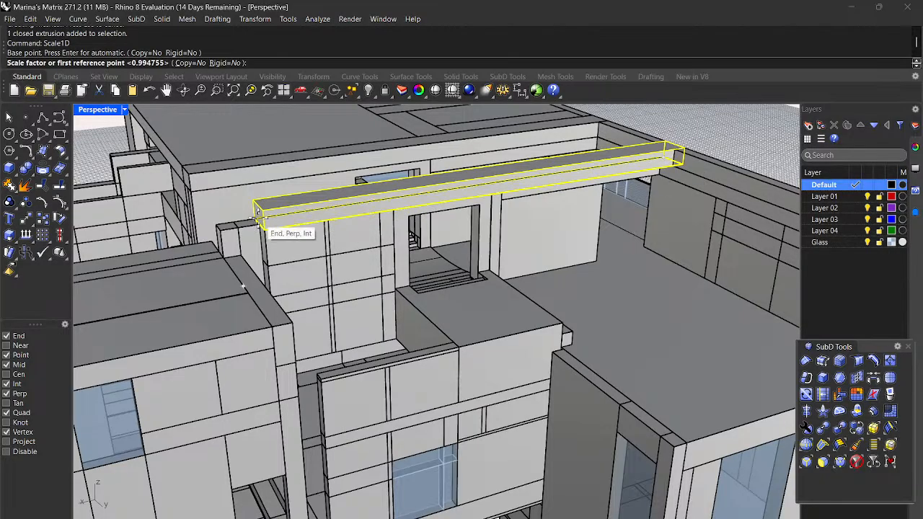
scroll(258, 211, up, 5)
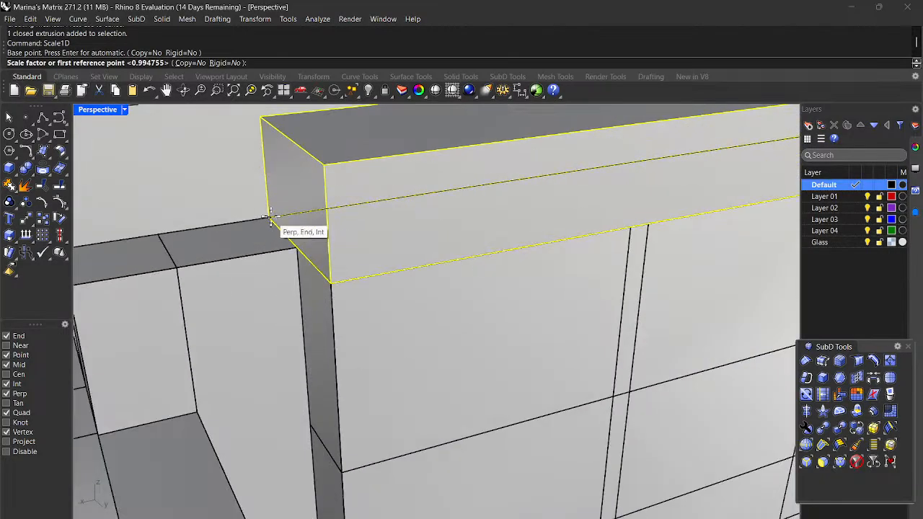
click(269, 216)
scroll(269, 216, down, 5)
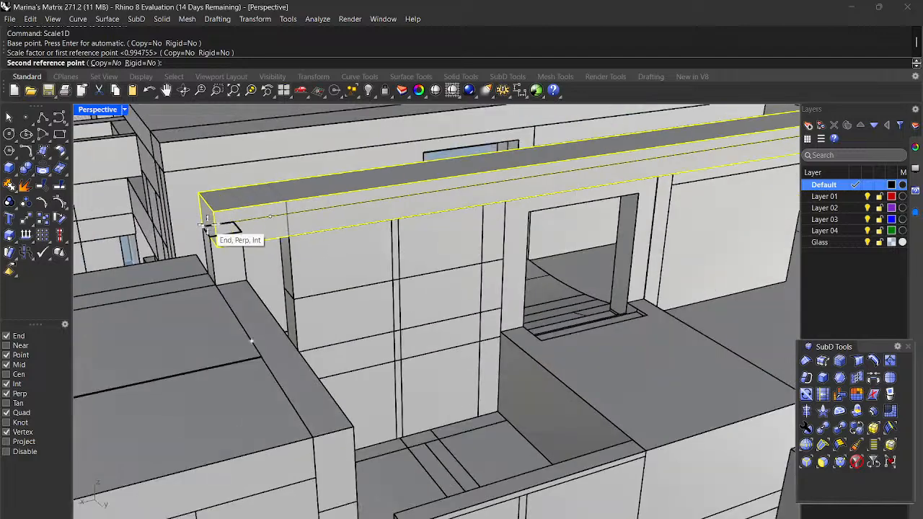
click(205, 226)
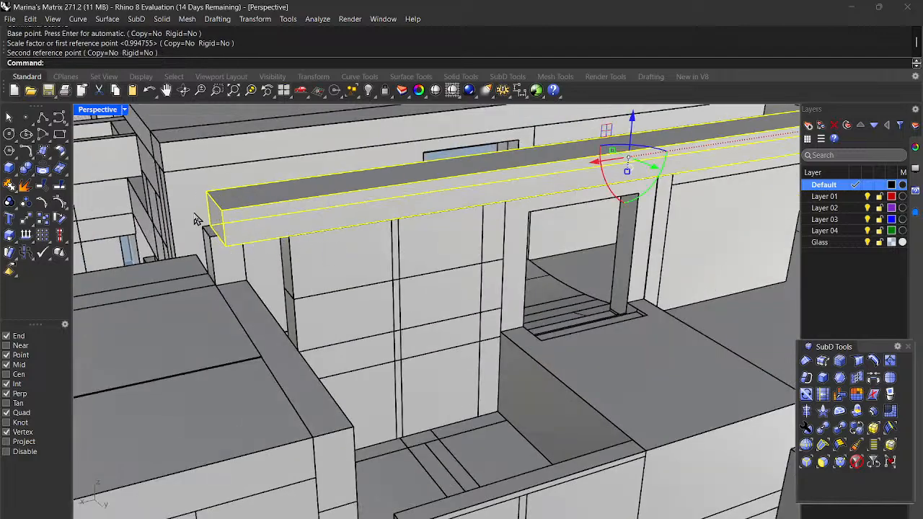
scroll(215, 242, down, 5)
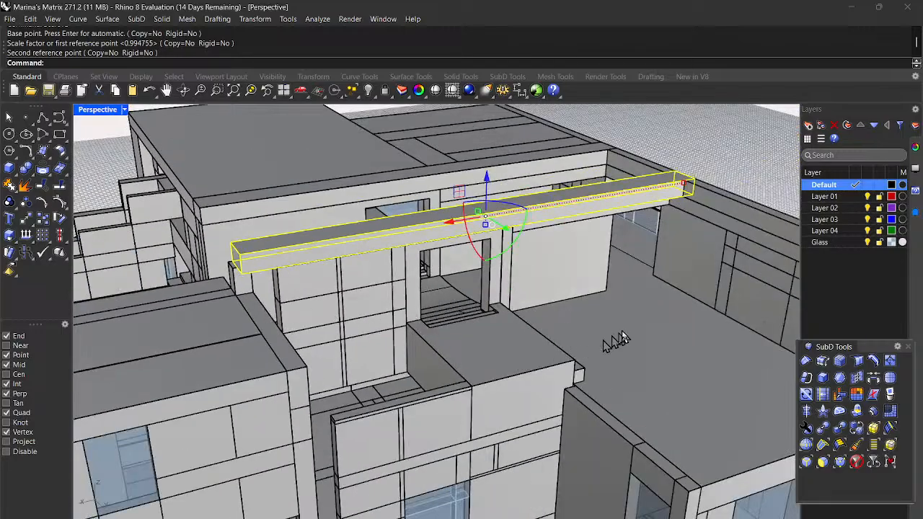
Step: Repeat Scale1D to stretch the beam's other end to the opposite wall corner
key(Return)
scroll(678, 188, up, 5)
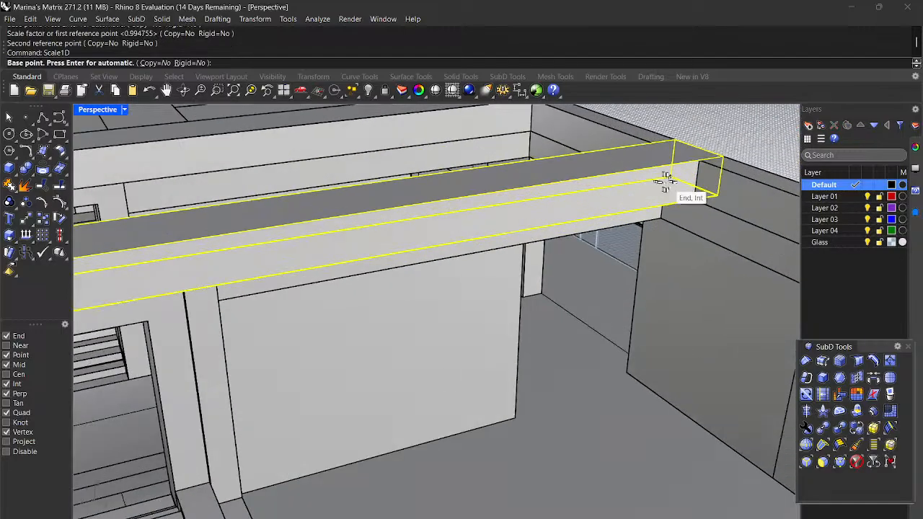
click(674, 179)
scroll(673, 180, down, 3)
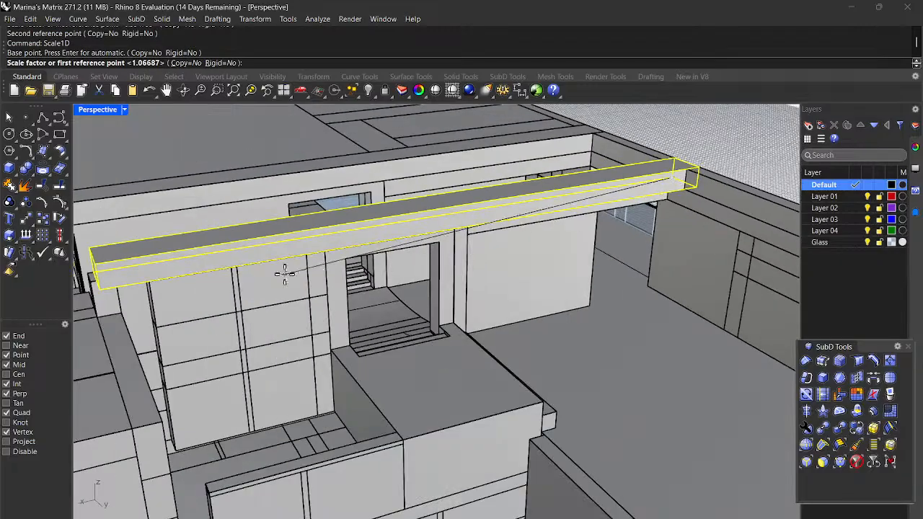
scroll(305, 268, down, 3)
scroll(216, 270, up, 1)
scroll(216, 270, up, 6)
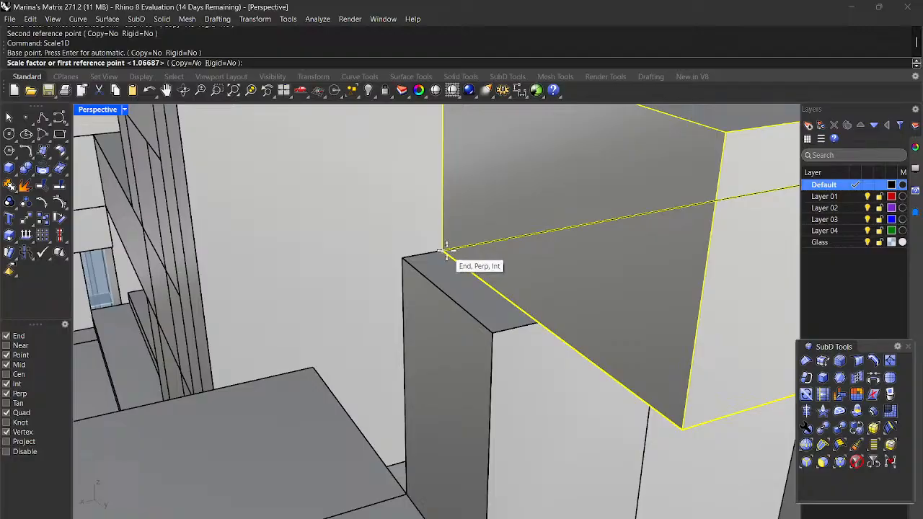
click(446, 251)
click(401, 260)
scroll(399, 262, down, 8)
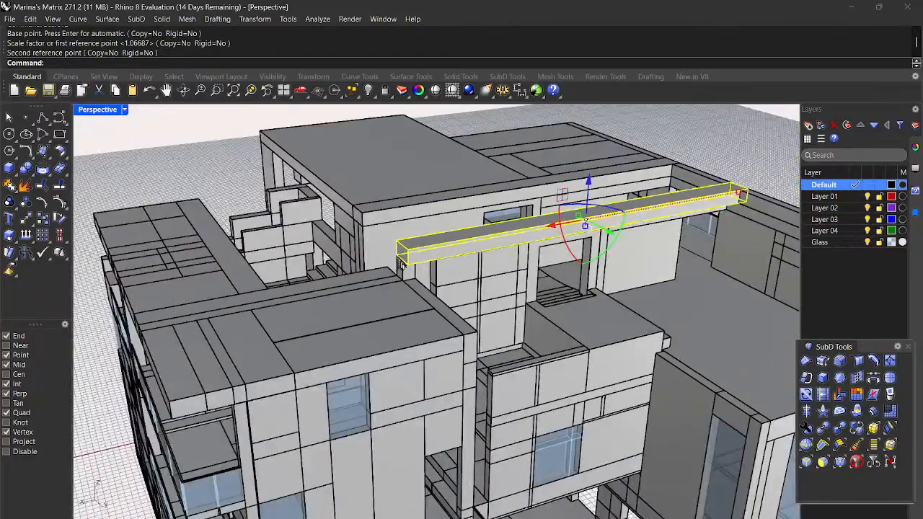
scroll(414, 328, down, 5)
right_drag(529, 461, 481, 426)
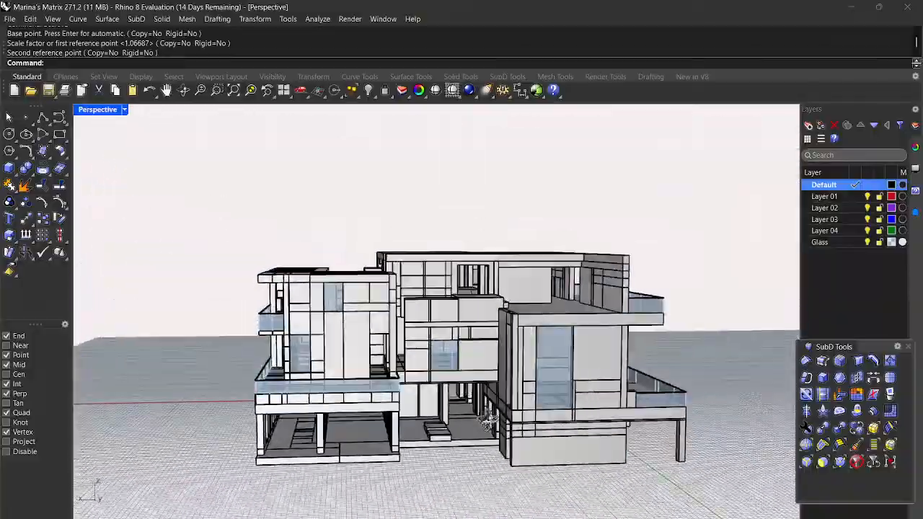
right_drag(487, 405, 456, 442)
scroll(408, 329, up, 11)
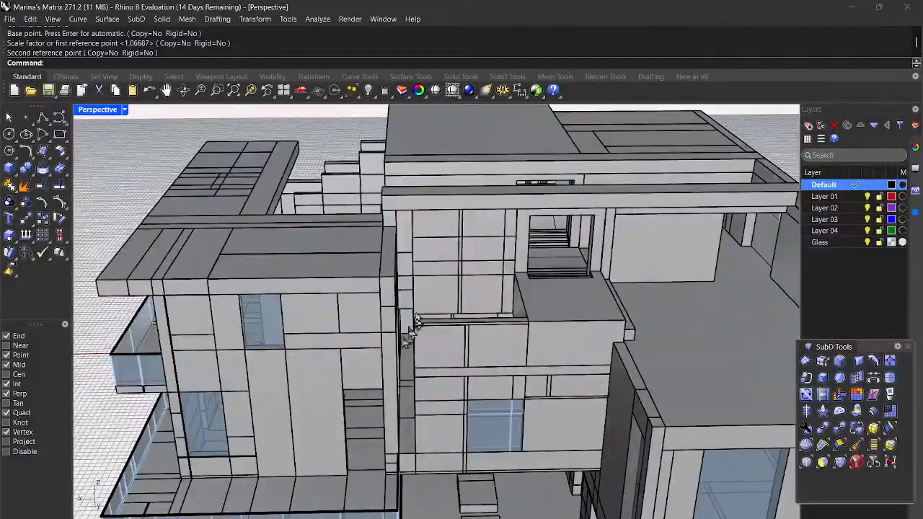
scroll(344, 354, down, 7)
right_drag(375, 401, 389, 374)
scroll(378, 362, down, 2)
scroll(379, 342, down, 3)
scroll(374, 300, up, 8)
mouse_move(362, 296)
right_down()
mouse_move(377, 302)
mouse_move(368, 308)
right_up()
scroll(368, 308, up, 8)
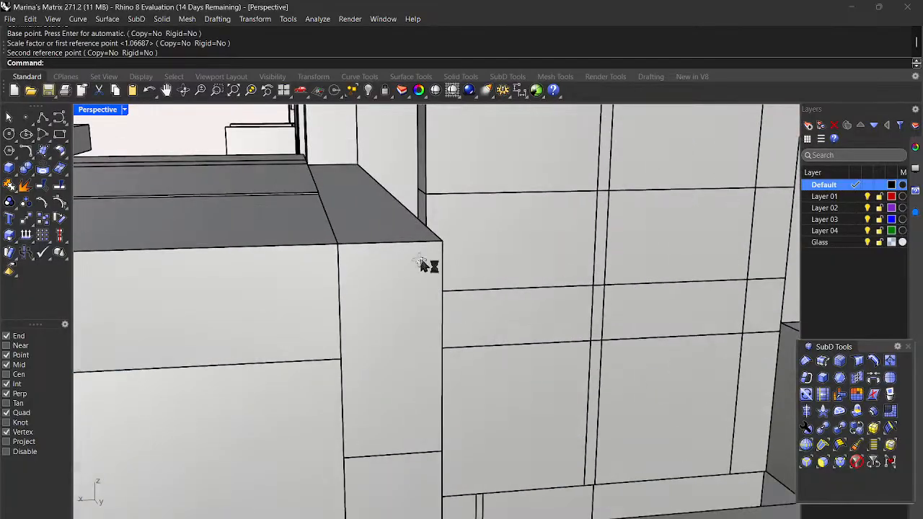
scroll(259, 296, up, 5)
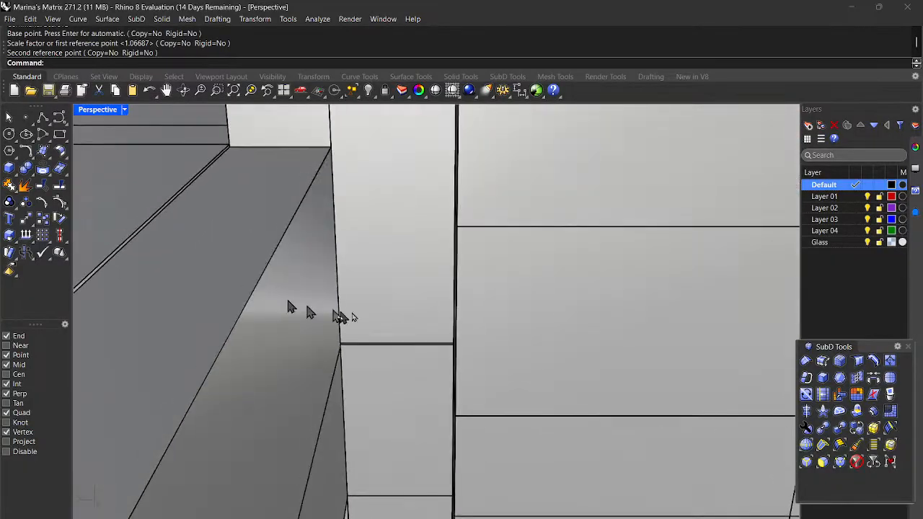
right_drag(382, 376, 386, 352)
scroll(395, 288, down, 6)
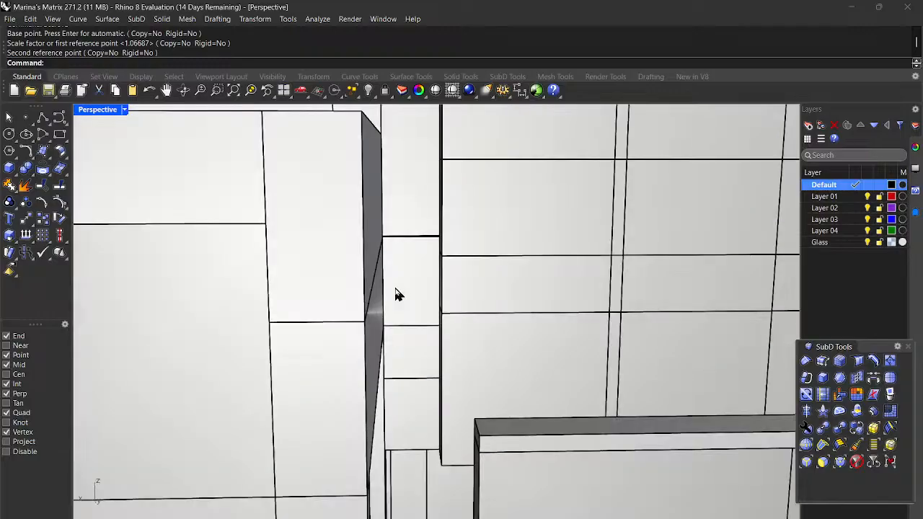
scroll(415, 353, down, 5)
right_drag(418, 354, 526, 342)
mouse_move(571, 312)
right_down()
mouse_move(614, 311)
mouse_move(556, 320)
mouse_move(558, 333)
mouse_move(557, 317)
right_up()
right_drag(503, 325, 512, 348)
scroll(490, 364, down, 5)
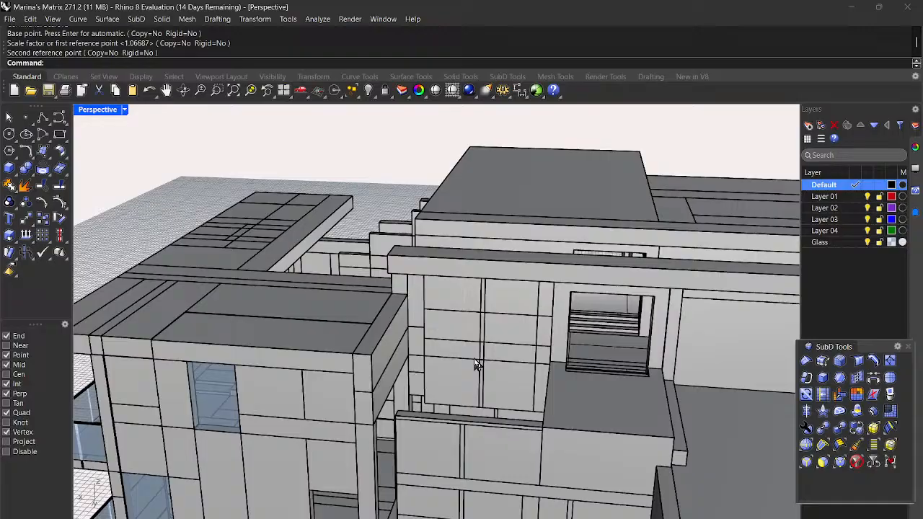
Step: Draw a tall, narrow box in the wall gap, with its height reaching the wall top
click(10, 169)
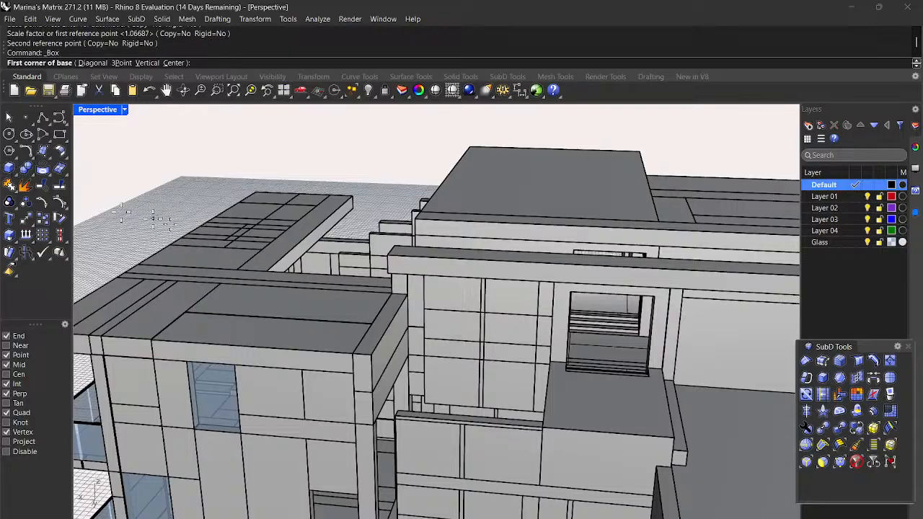
scroll(209, 248, up, 2)
scroll(529, 457, down, 2)
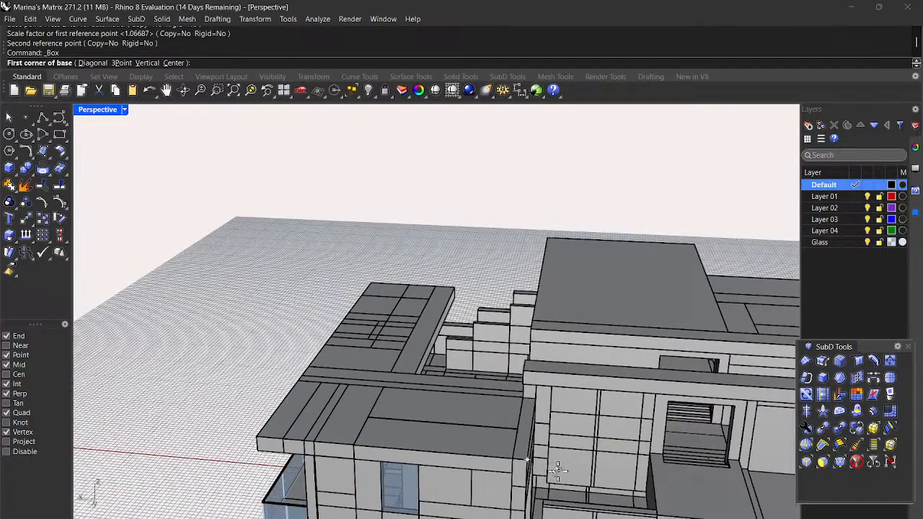
scroll(532, 453, up, 4)
scroll(532, 449, up, 4)
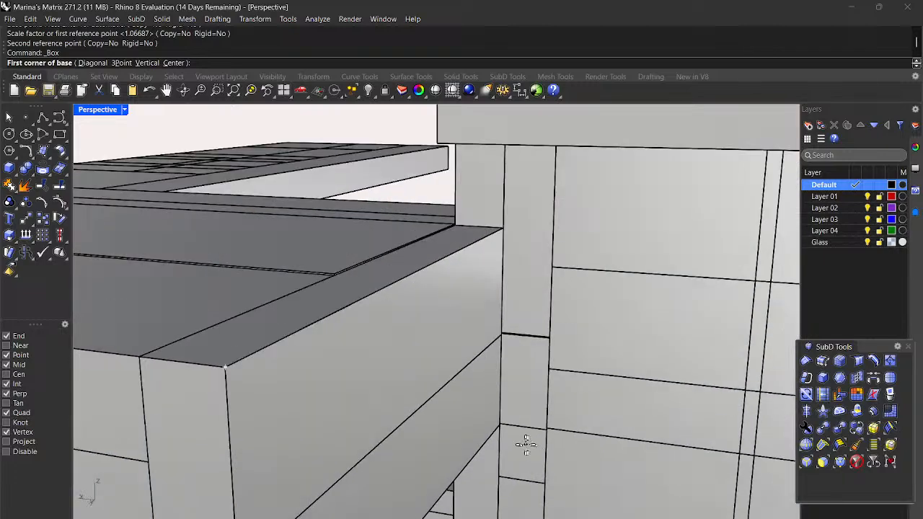
scroll(448, 382, down, 2)
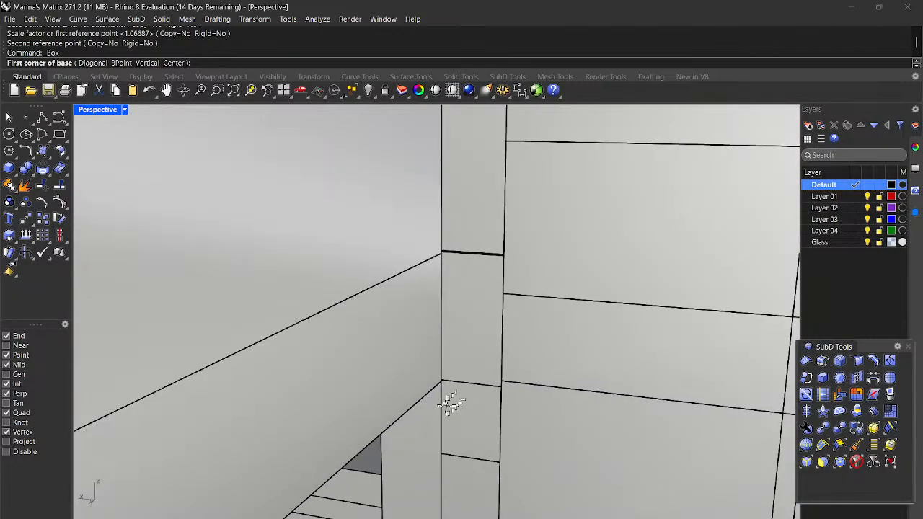
scroll(447, 404, up, 2)
scroll(425, 320, down, 2)
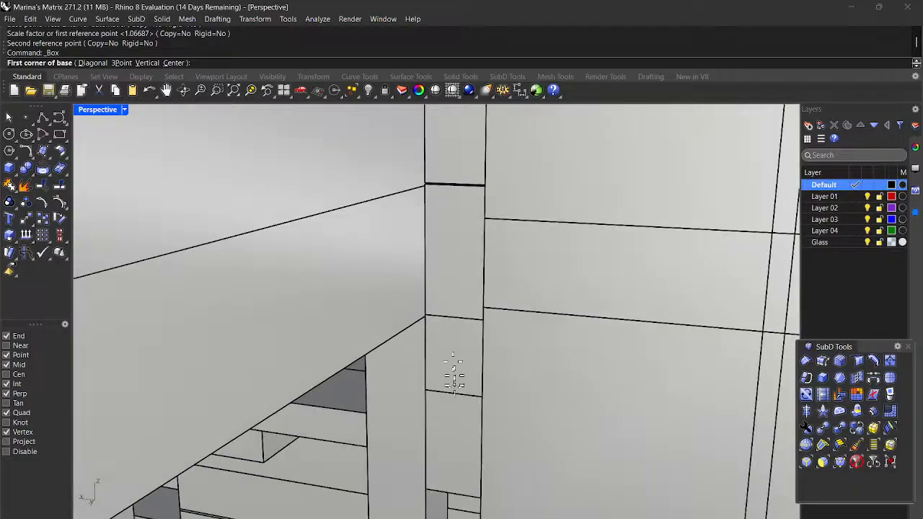
scroll(449, 356, up, 3)
scroll(435, 359, down, 2)
right_drag(429, 379, 432, 379)
scroll(320, 293, up, 7)
scroll(311, 292, up, 4)
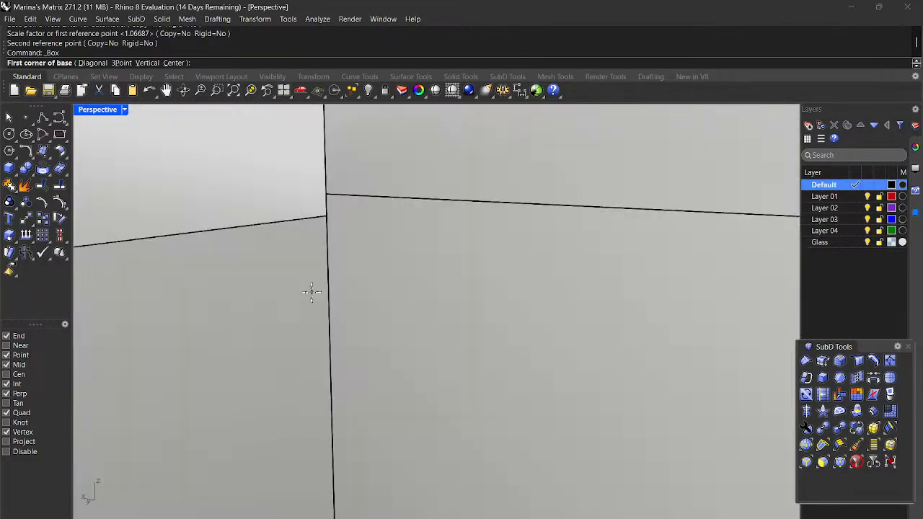
click(323, 216)
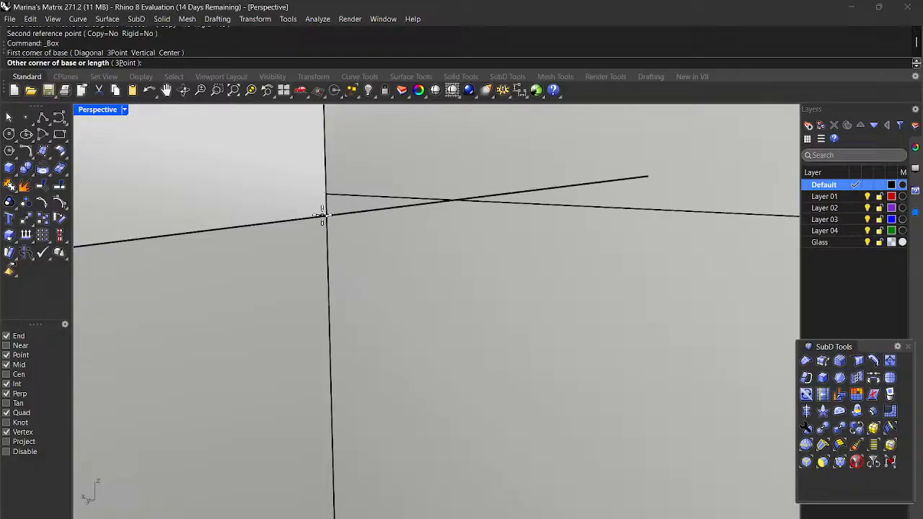
scroll(322, 216, down, 3)
right_drag(321, 216, 360, 252)
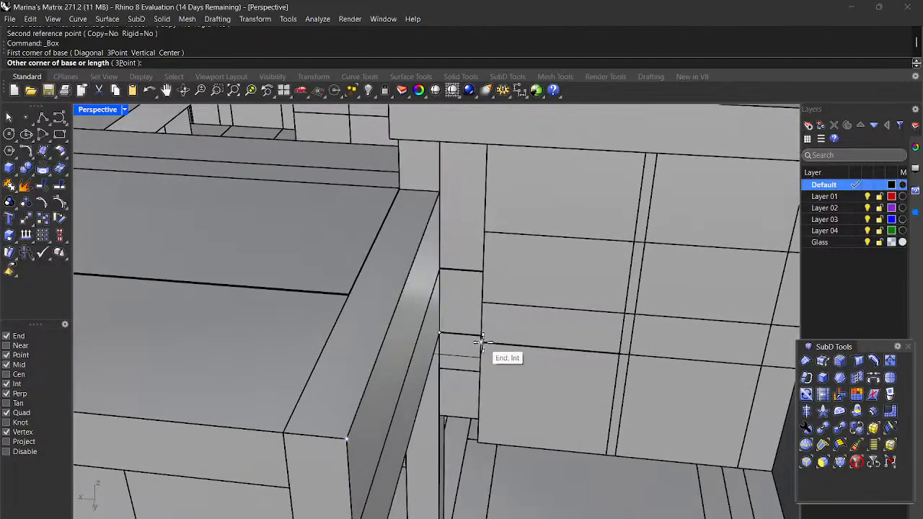
click(482, 342)
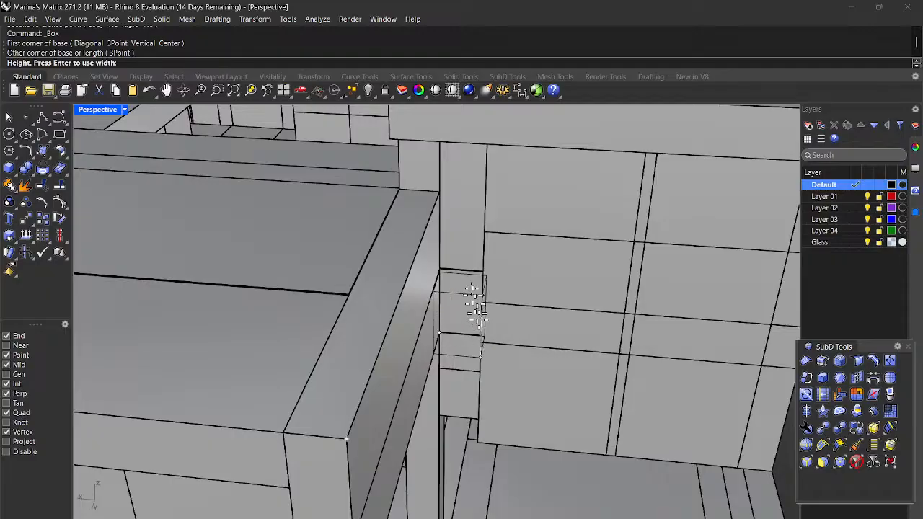
click(481, 142)
Step: Orbit to a higher angled view to check the new filler box
right_drag(478, 152, 457, 177)
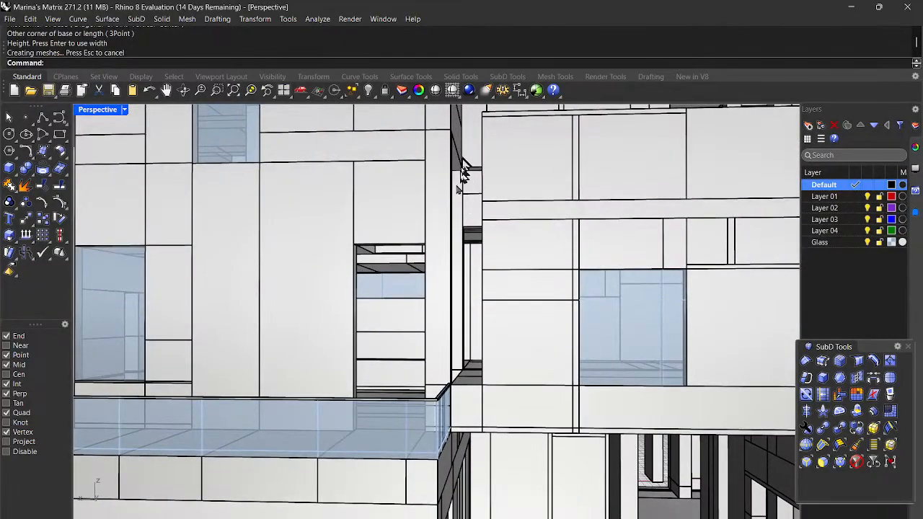
scroll(457, 274, down, 8)
right_drag(459, 275, 511, 256)
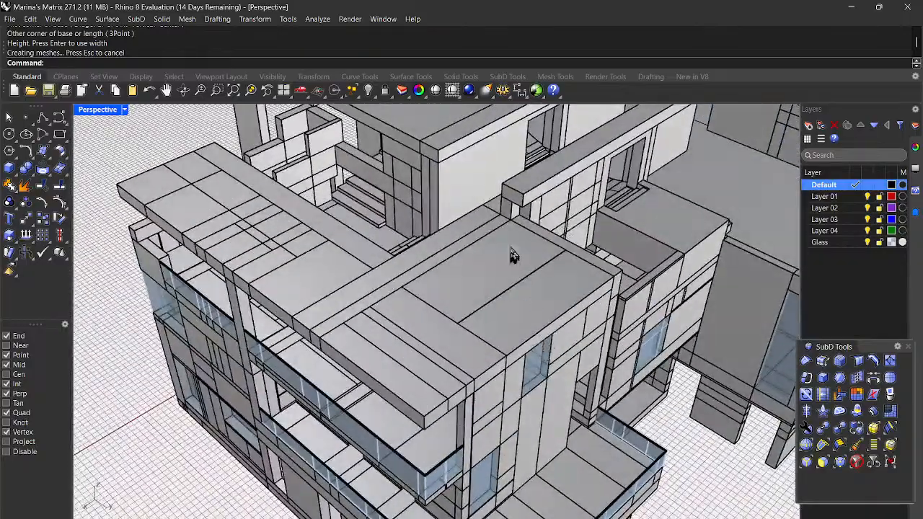
Step: Start another box at the pillar corner, then cancel it unfinished
right_click(524, 224)
scroll(522, 222, up, 10)
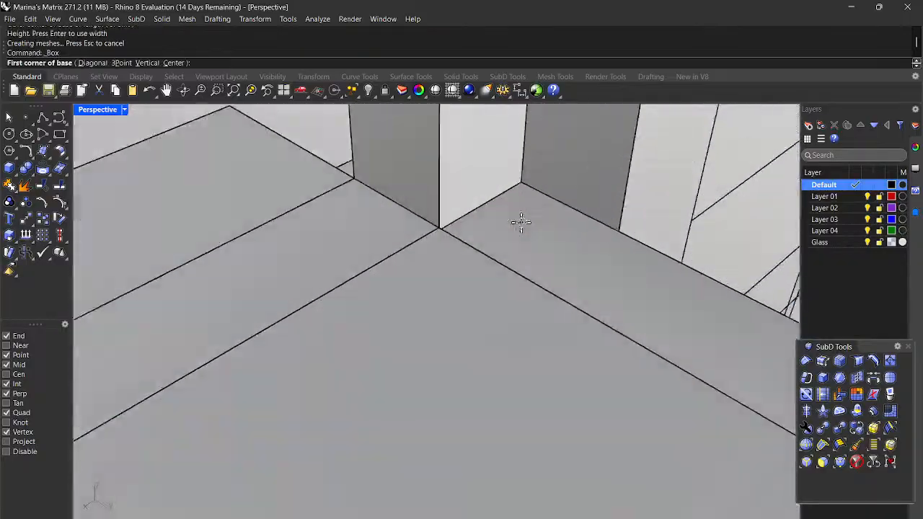
click(438, 230)
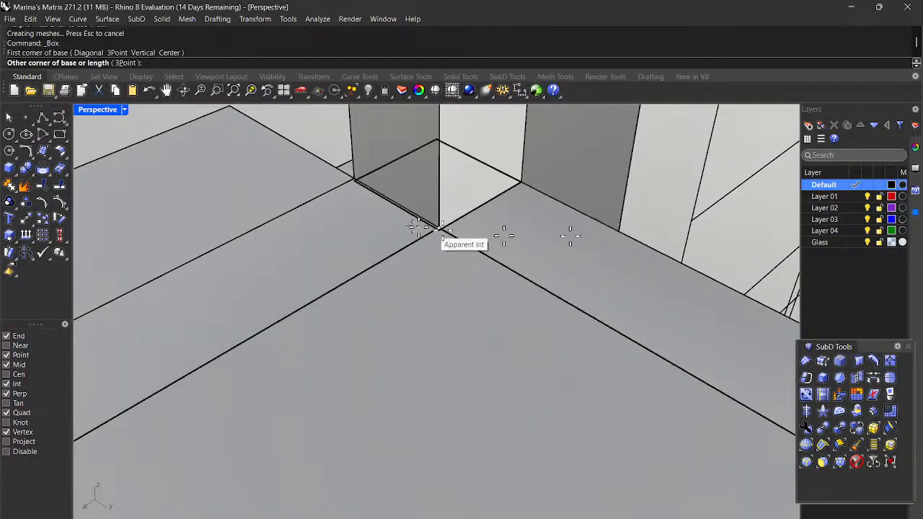
scroll(409, 225, up, 8)
scroll(410, 228, down, 6)
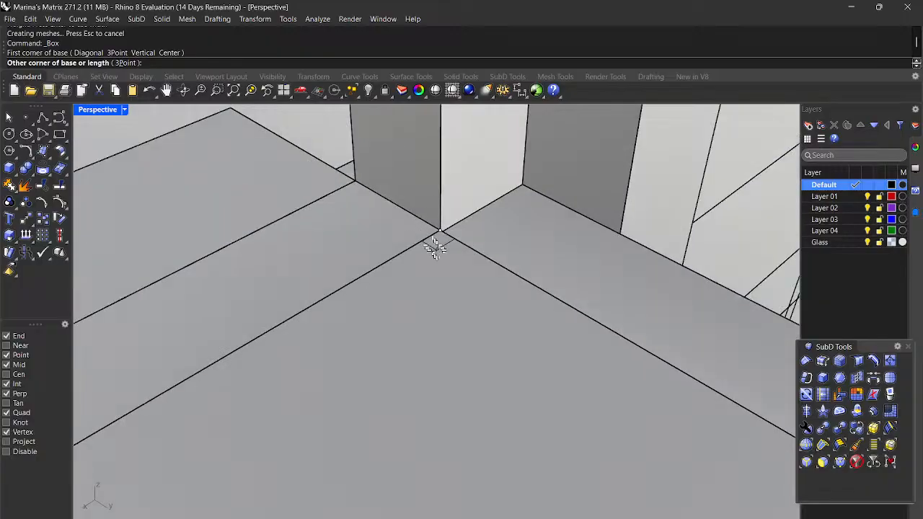
key(Escape)
Step: Delete the stray flat box lying on the upper-floor roof slab
scroll(461, 270, down, 6)
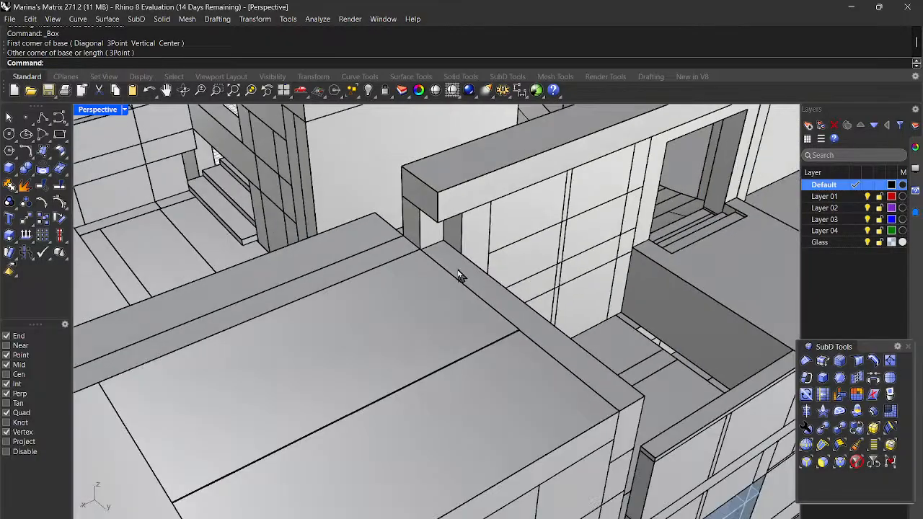
right_drag(460, 276, 473, 305)
scroll(329, 200, up, 10)
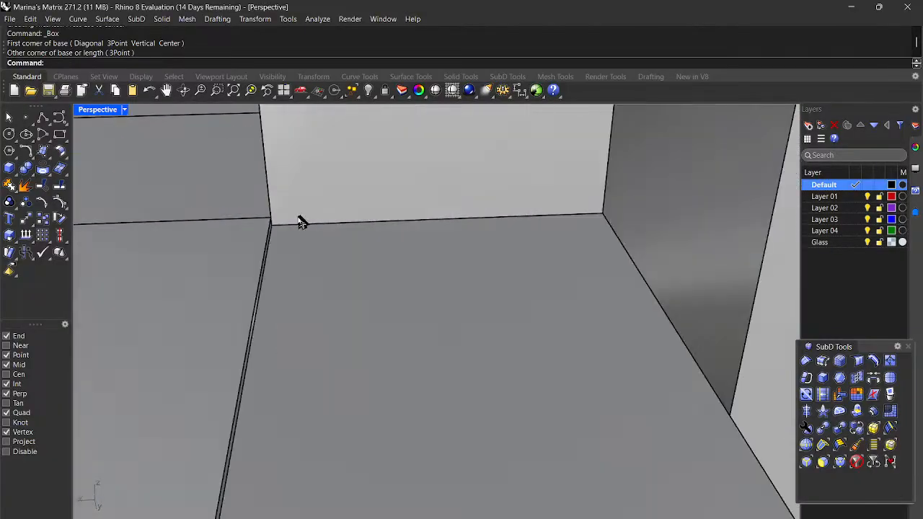
scroll(325, 237, down, 9)
right_drag(394, 363, 431, 339)
click(449, 382)
right_drag(250, 173, 337, 150)
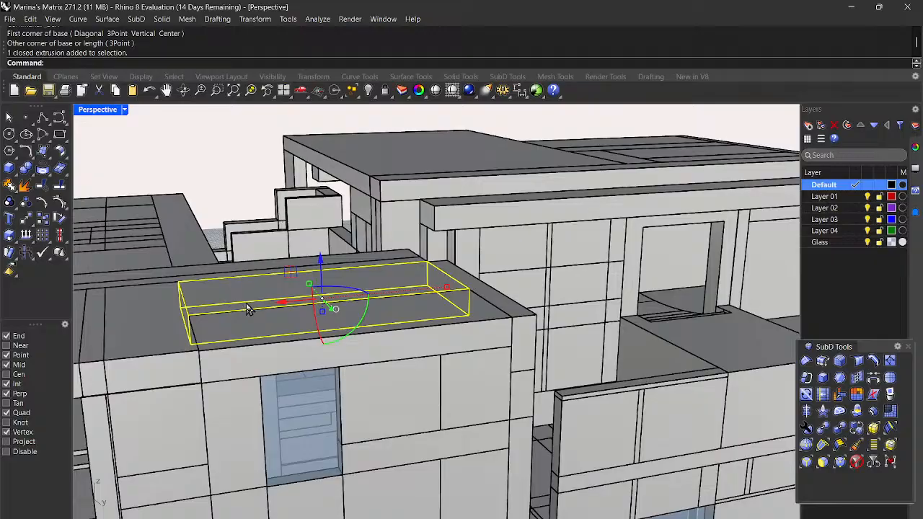
key(Delete)
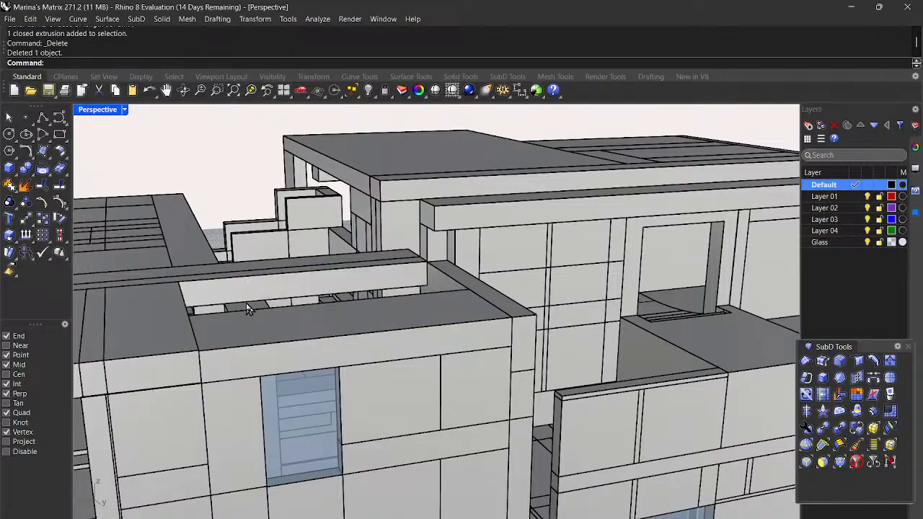
Step: Draw a box filling the gap beneath the beam, snapped to the beam corners
scroll(247, 291, up, 3)
scroll(589, 283, up, 2)
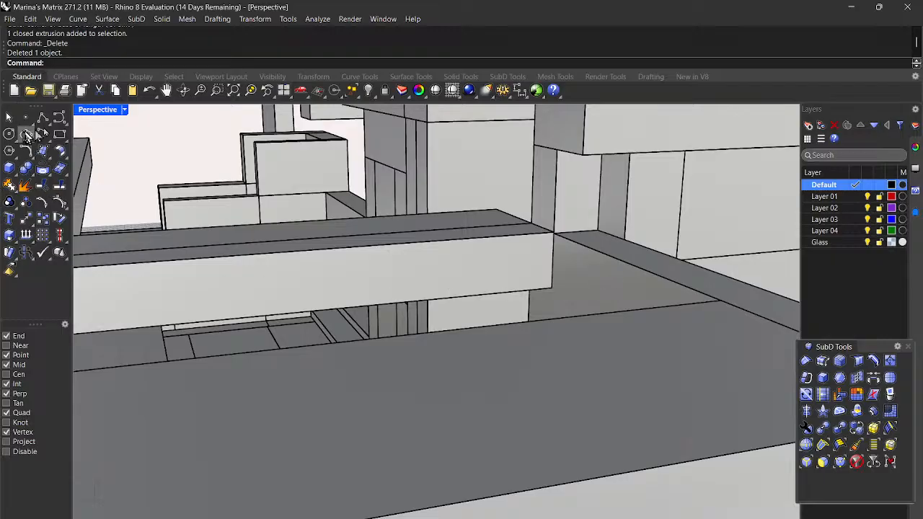
click(9, 168)
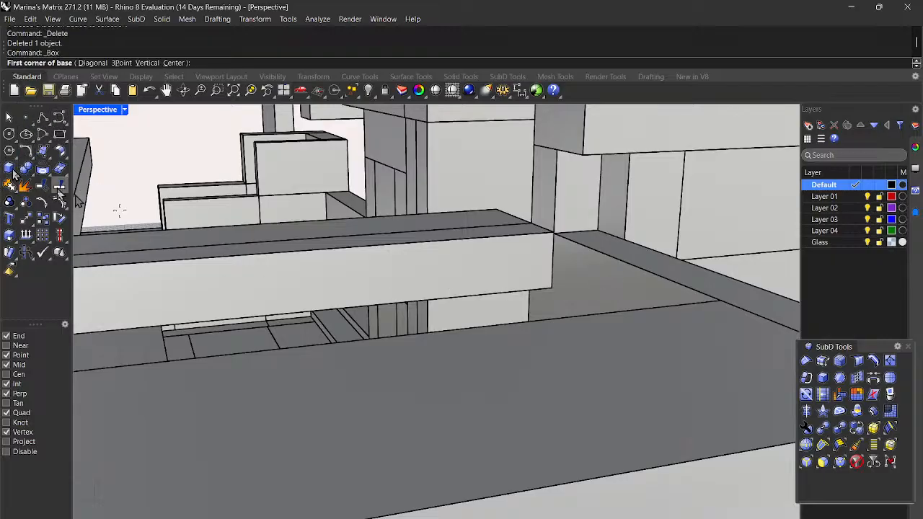
click(554, 235)
right_drag(553, 235, 556, 290)
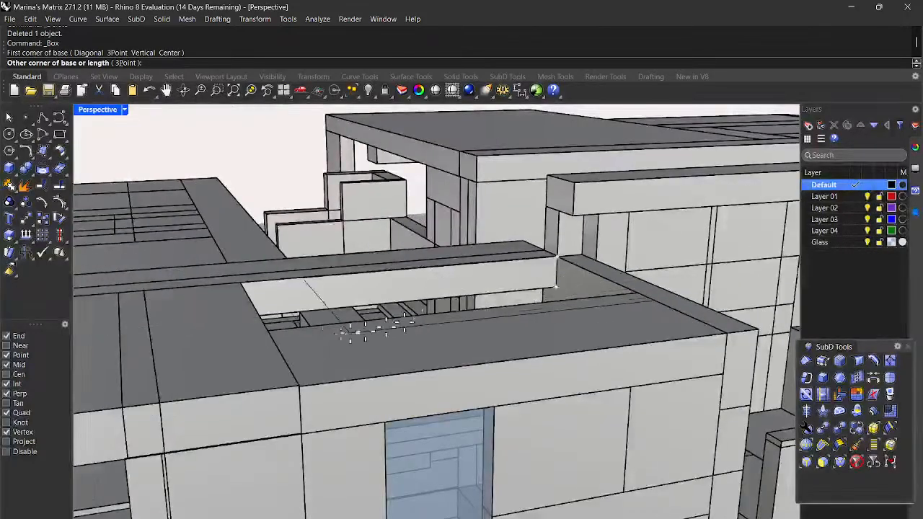
click(271, 330)
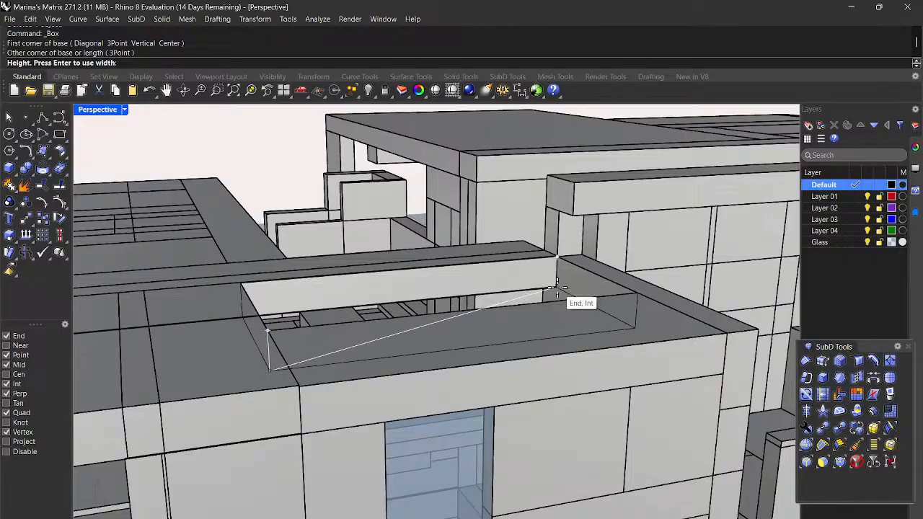
scroll(557, 289, up, 4)
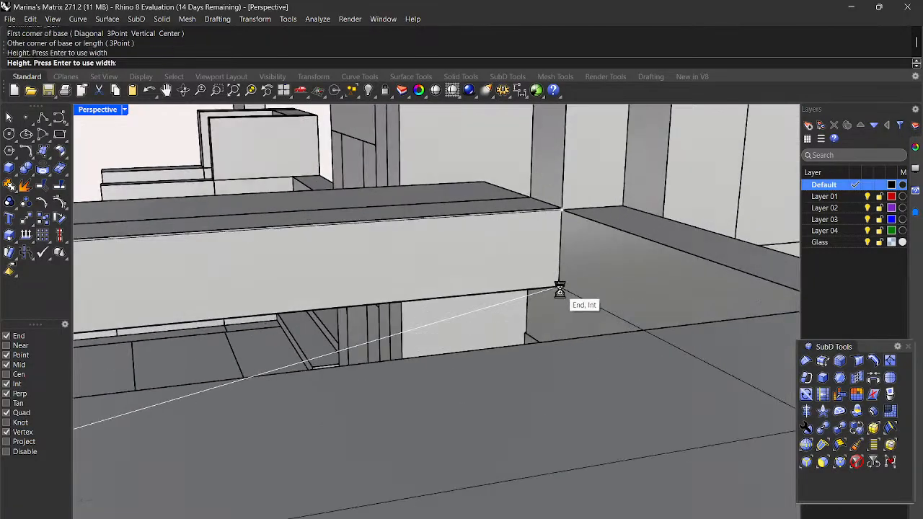
click(559, 289)
scroll(562, 296, down, 2)
scroll(487, 271, up, 2)
scroll(531, 249, up, 2)
scroll(531, 247, down, 2)
scroll(595, 274, down, 5)
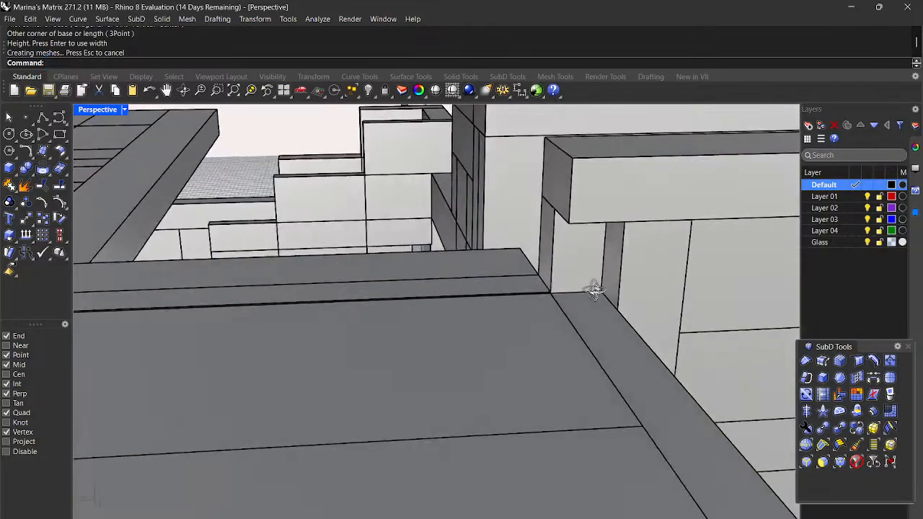
right_drag(595, 290, 618, 301)
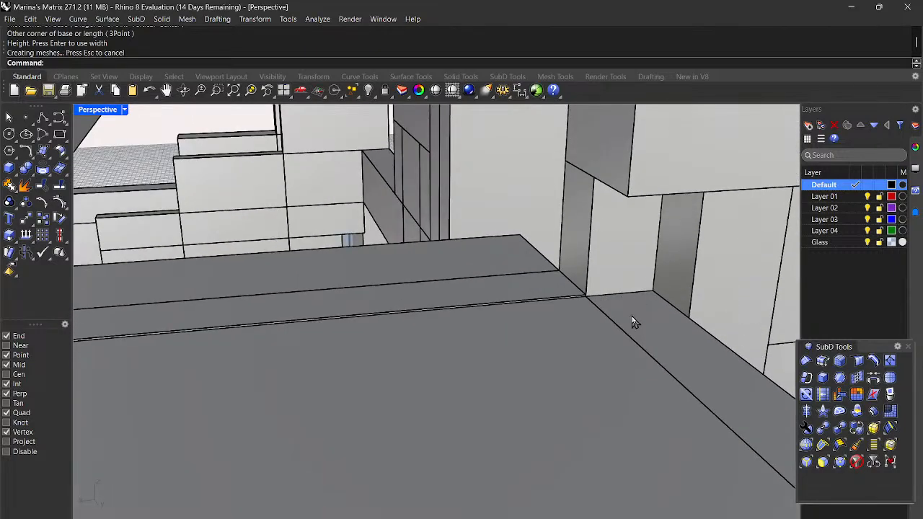
Step: Repeat Box to fill the small corner gap beside the pillar, from the wall corner upward
right_click(631, 316)
scroll(625, 315, up, 6)
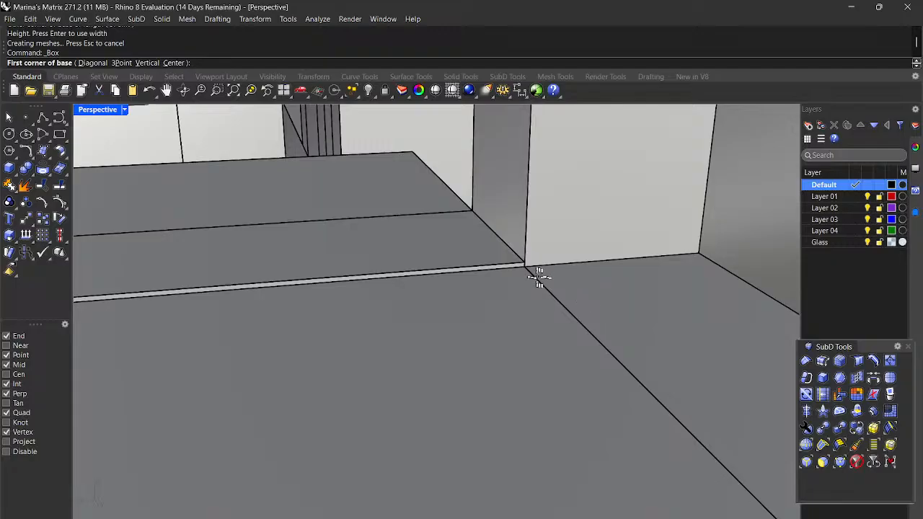
click(526, 269)
scroll(530, 271, down, 4)
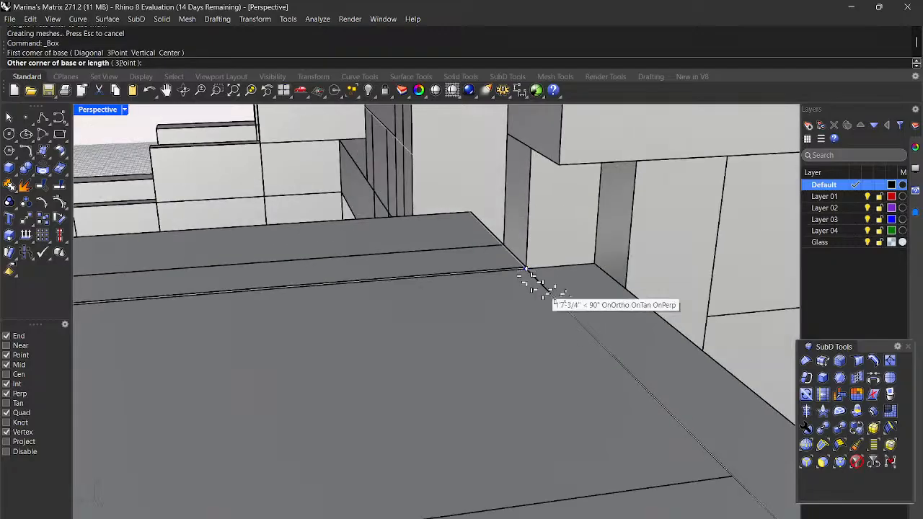
click(626, 289)
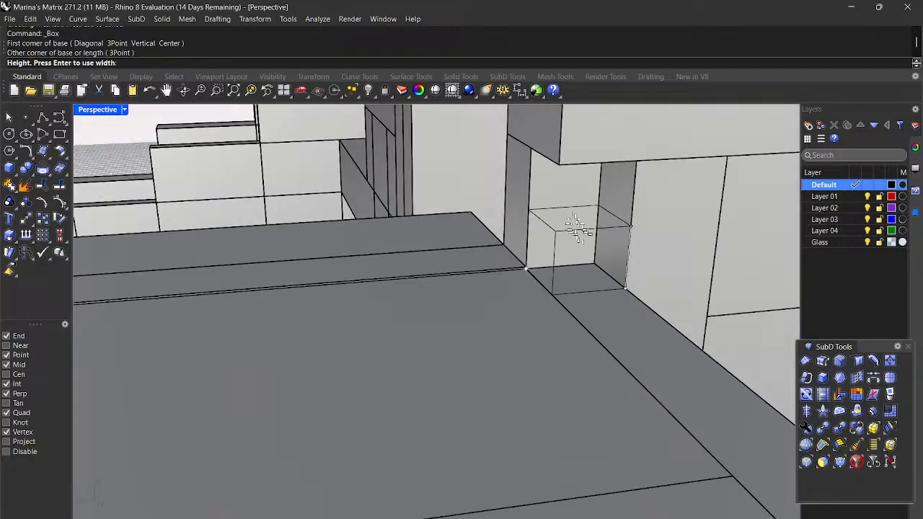
click(562, 167)
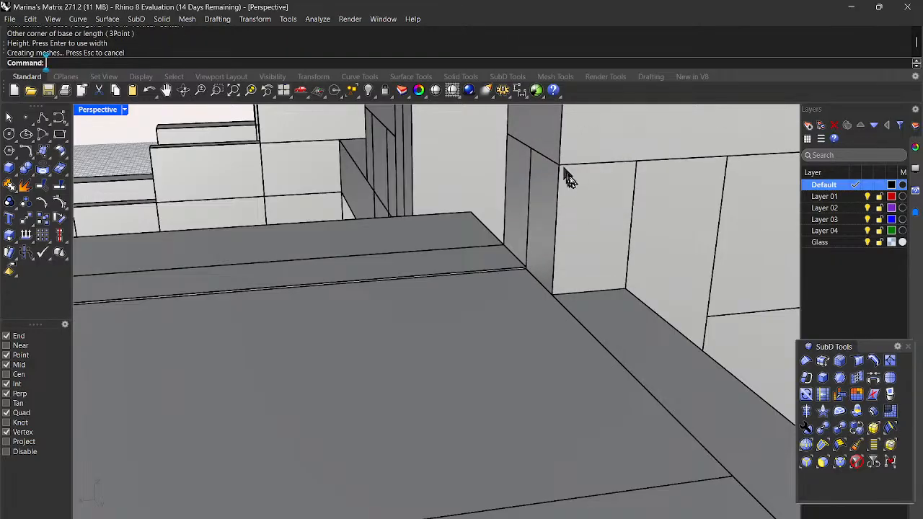
scroll(567, 171, down, 6)
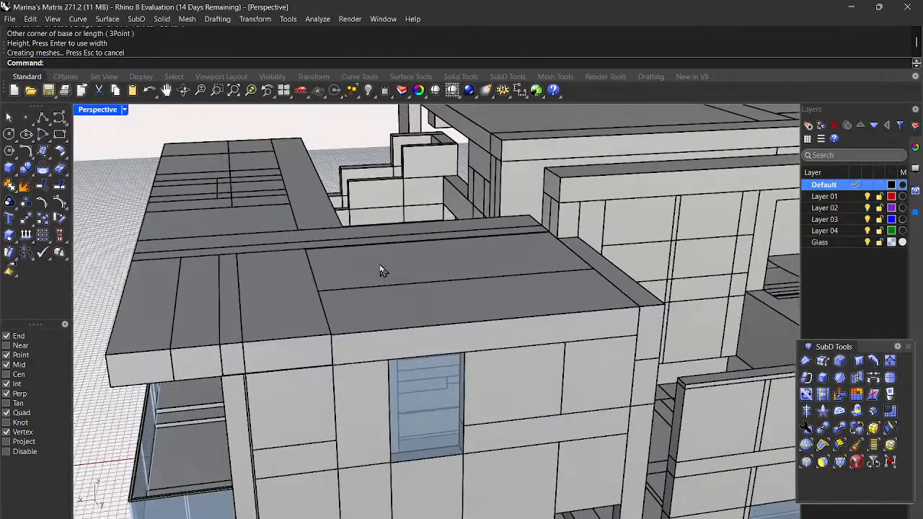
right_drag(382, 270, 488, 245)
scroll(606, 154, up, 3)
mouse_move(552, 280)
right_down()
mouse_move(554, 269)
mouse_move(539, 287)
right_up()
scroll(551, 249, up, 5)
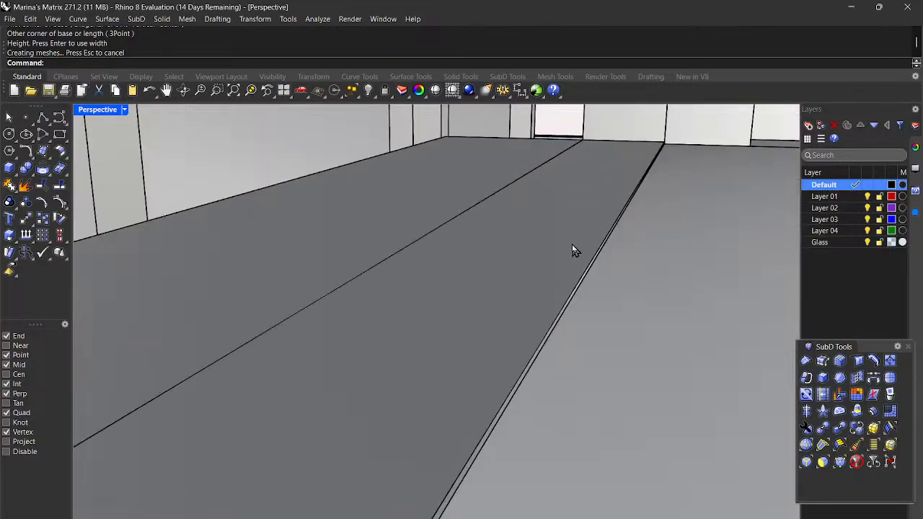
scroll(572, 253, down, 4)
right_drag(573, 262, 560, 340)
click(576, 343)
scroll(597, 350, down, 5)
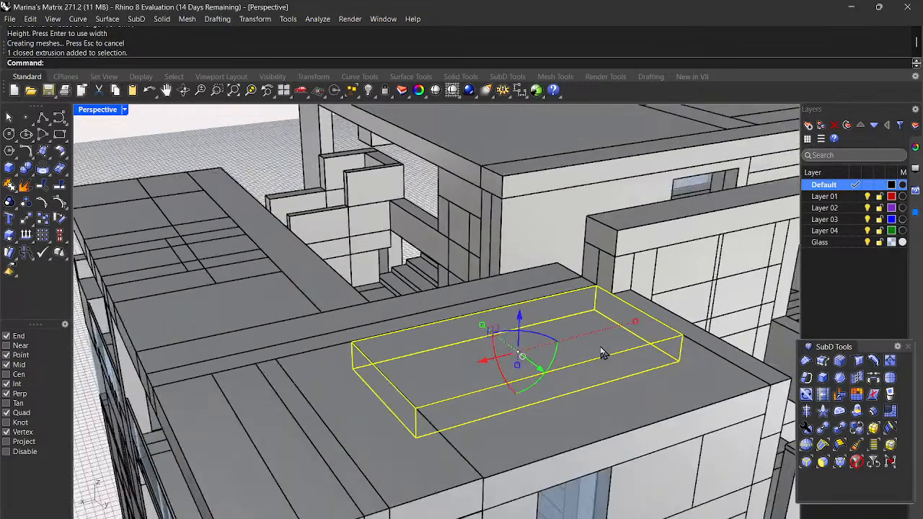
scroll(604, 353, down, 3)
right_drag(609, 364, 532, 350)
scroll(392, 339, up, 3)
scroll(396, 342, up, 2)
click(476, 172)
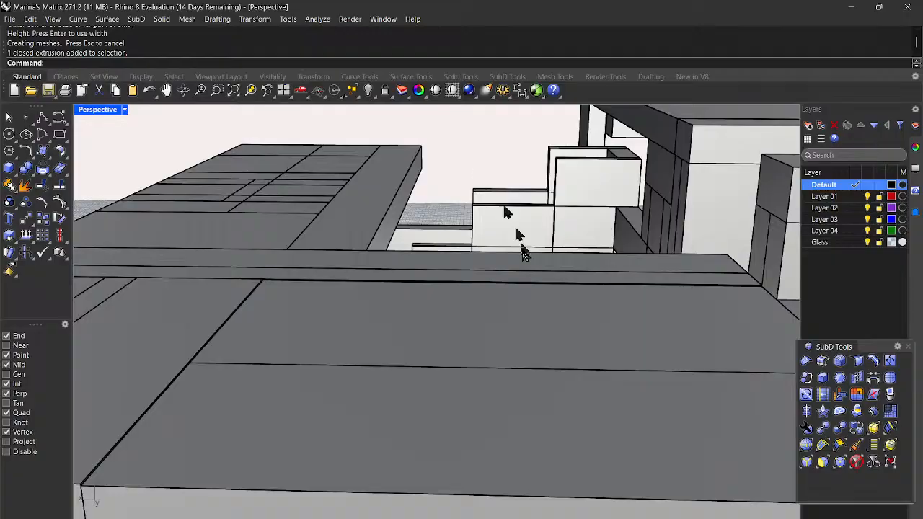
scroll(535, 266, down, 6)
right_drag(584, 328, 445, 368)
scroll(527, 337, down, 5)
scroll(389, 365, up, 5)
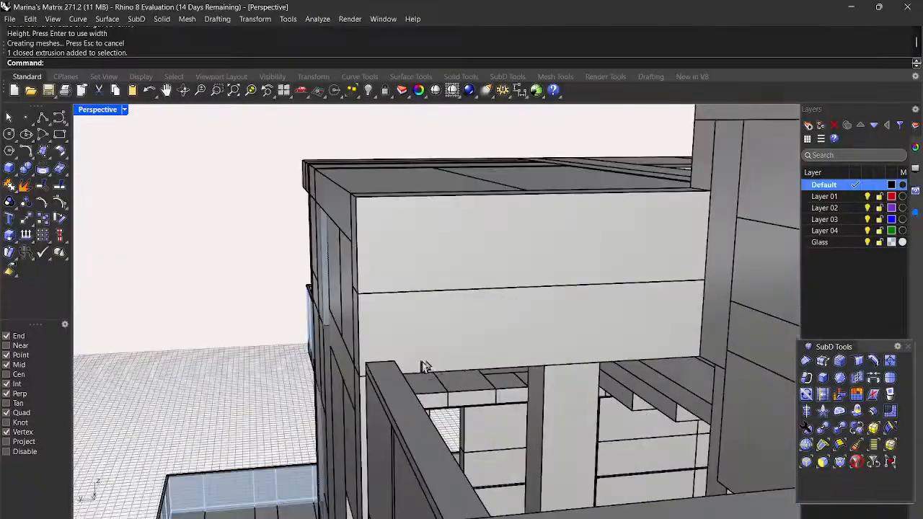
scroll(500, 360, down, 5)
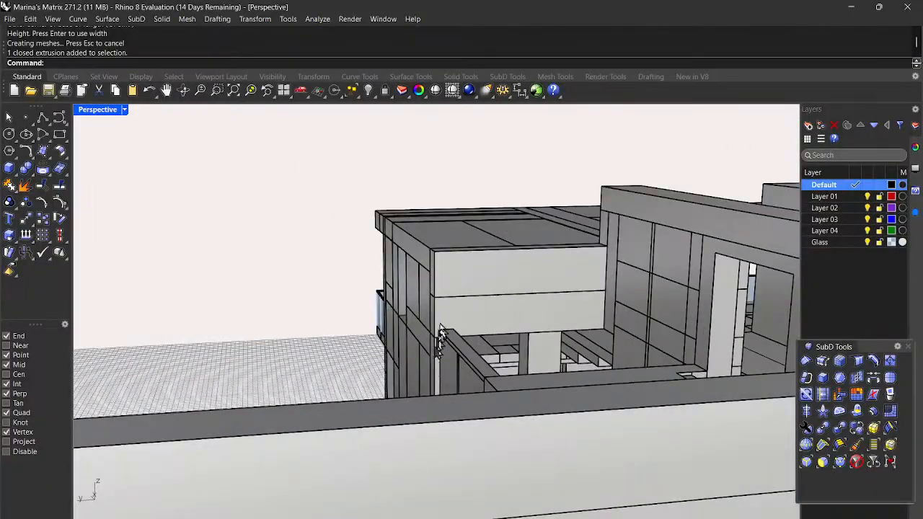
scroll(448, 361, down, 5)
right_drag(458, 330, 470, 352)
scroll(478, 465, up, 6)
scroll(474, 469, down, 6)
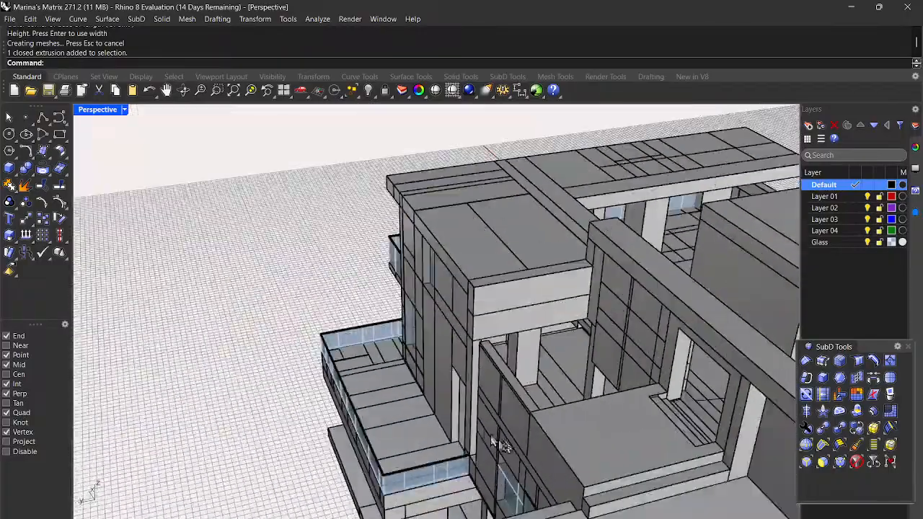
scroll(555, 431, up, 3)
right_drag(555, 430, 581, 443)
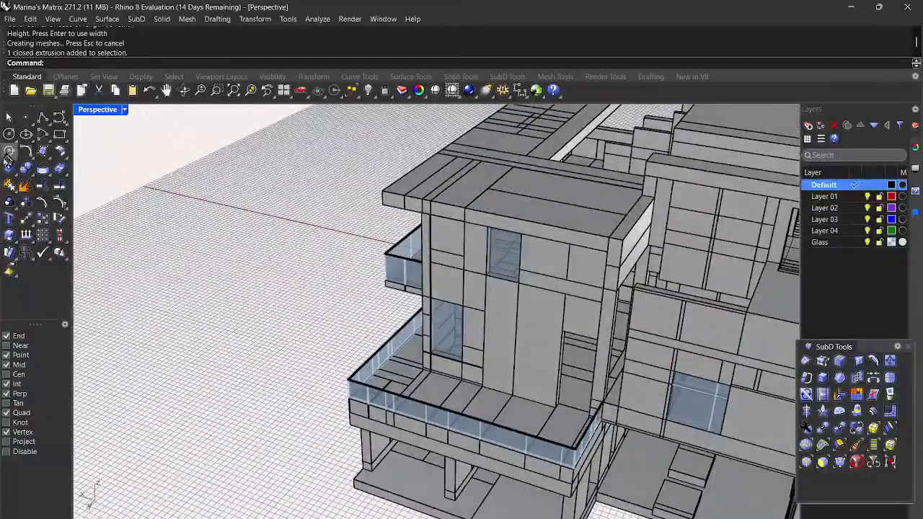
Step: Draw a new box in the gap above the upper balcony, with its height set at the wall corner
click(9, 168)
scroll(615, 433, up, 6)
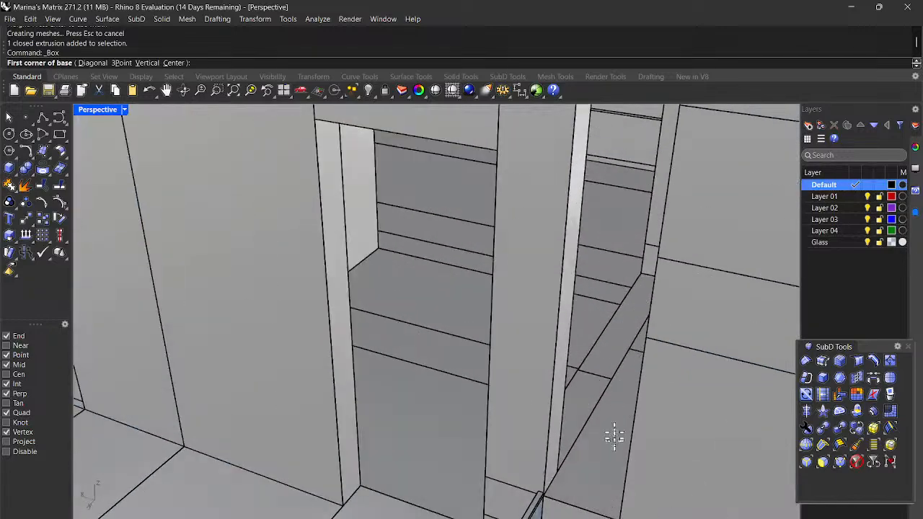
click(560, 470)
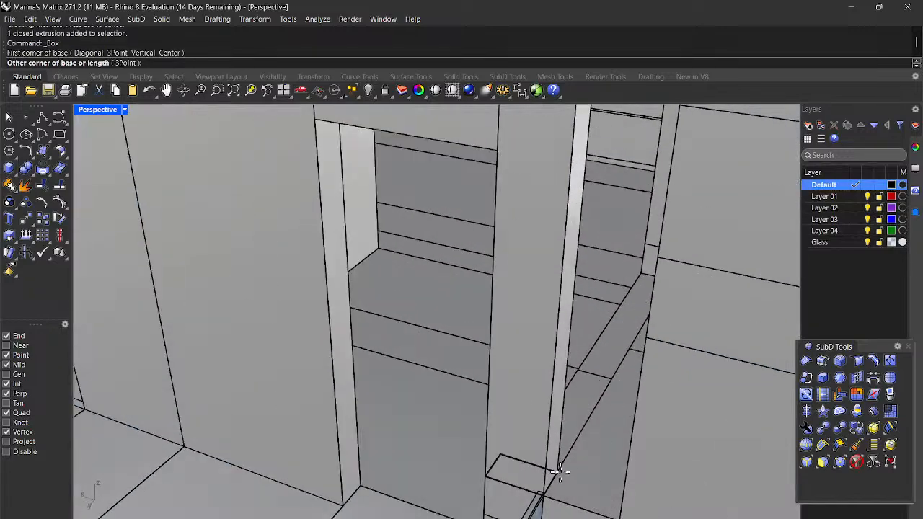
scroll(611, 486, down, 3)
click(613, 490)
scroll(613, 491, down, 3)
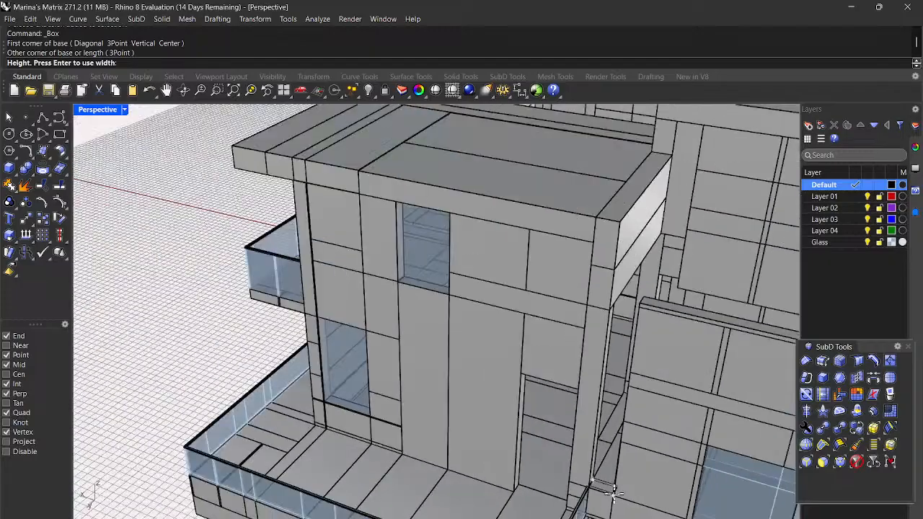
scroll(624, 301, up, 5)
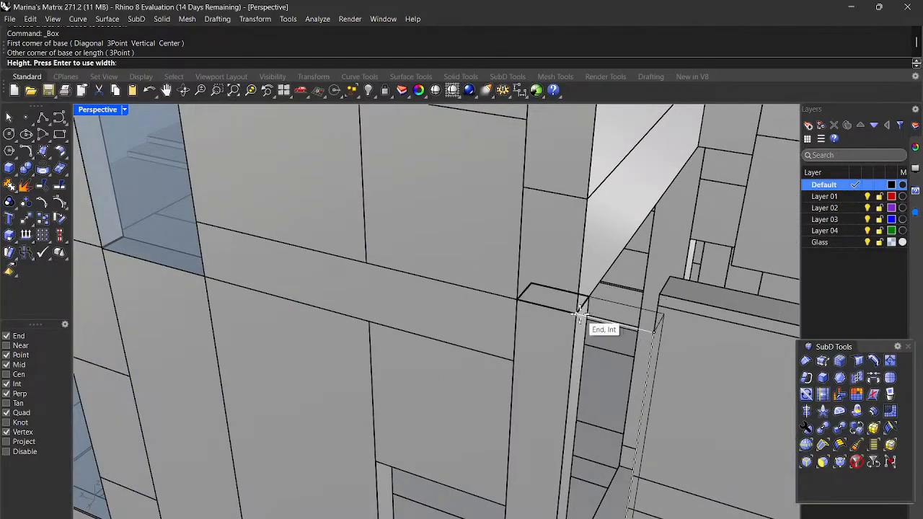
scroll(581, 311, down, 6)
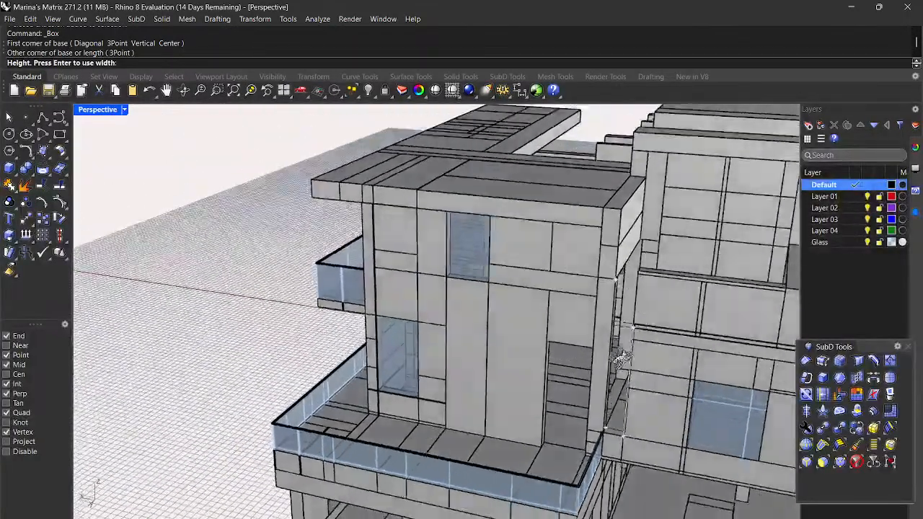
right_drag(621, 359, 581, 351)
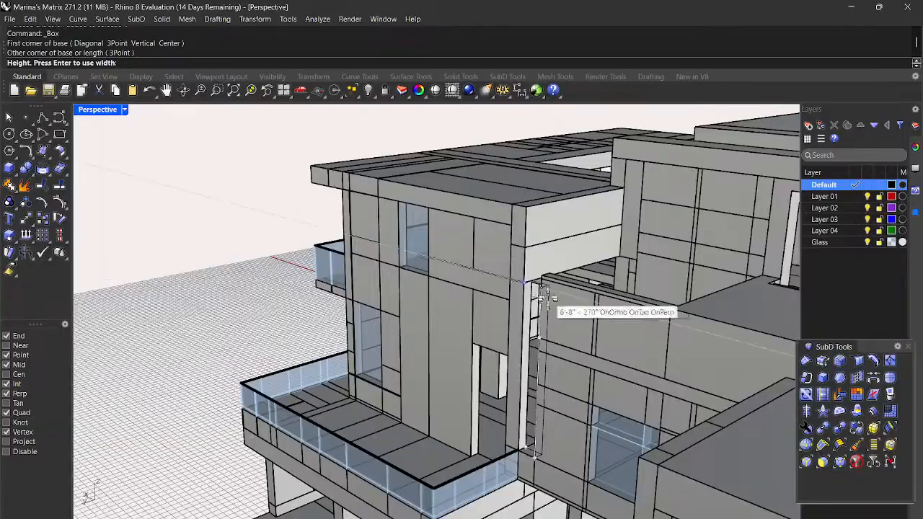
scroll(545, 294, up, 5)
click(474, 214)
Step: Frame the building and select the newly added gap-filling box
scroll(476, 221, down, 5)
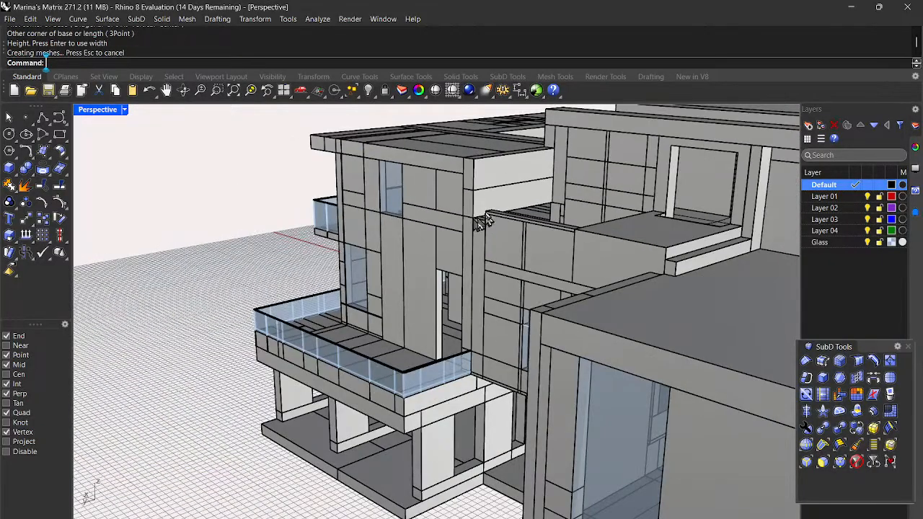
scroll(439, 199, up, 4)
scroll(548, 259, down, 6)
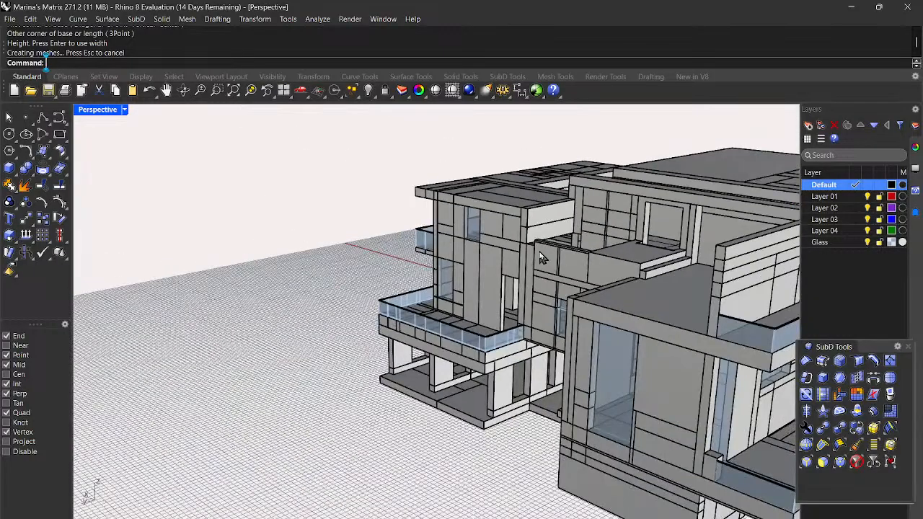
scroll(537, 232, up, 4)
scroll(549, 237, down, 3)
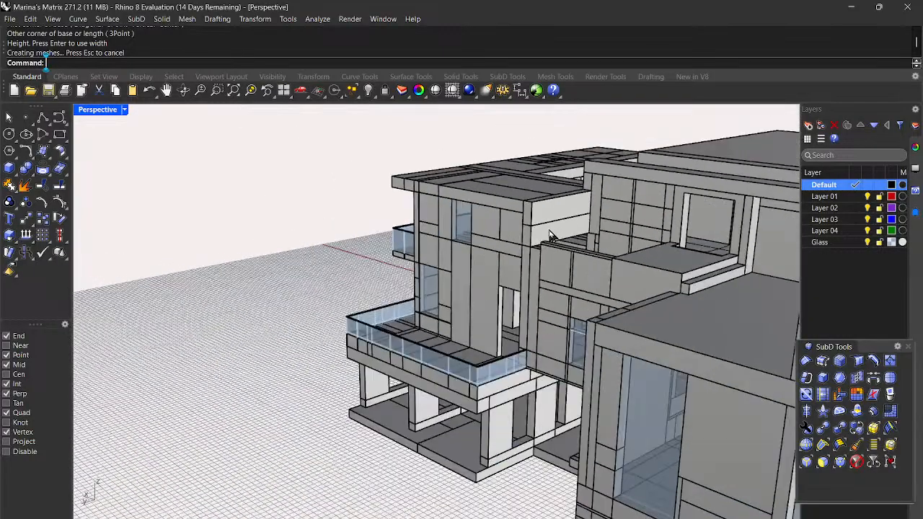
click(570, 238)
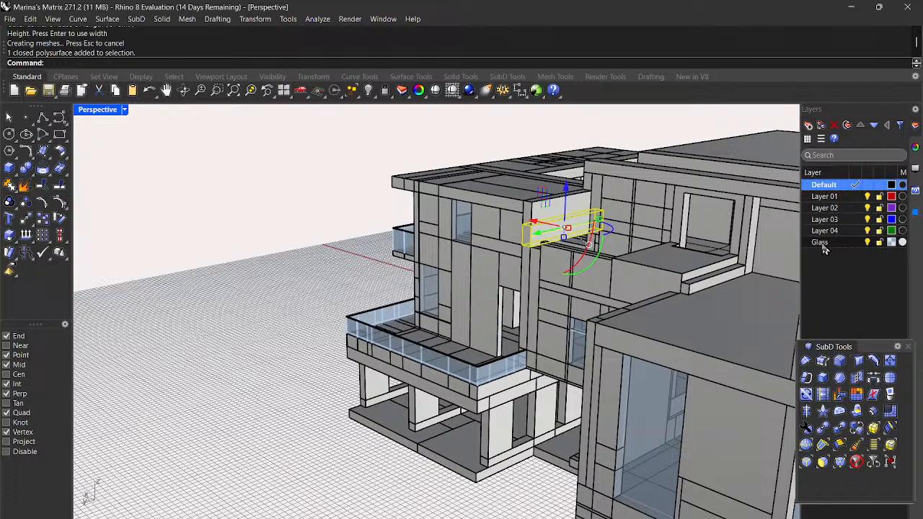
Step: Move the selected box to the Glass layer with Change Object Layer, then deselect and orbit
right_click(844, 244)
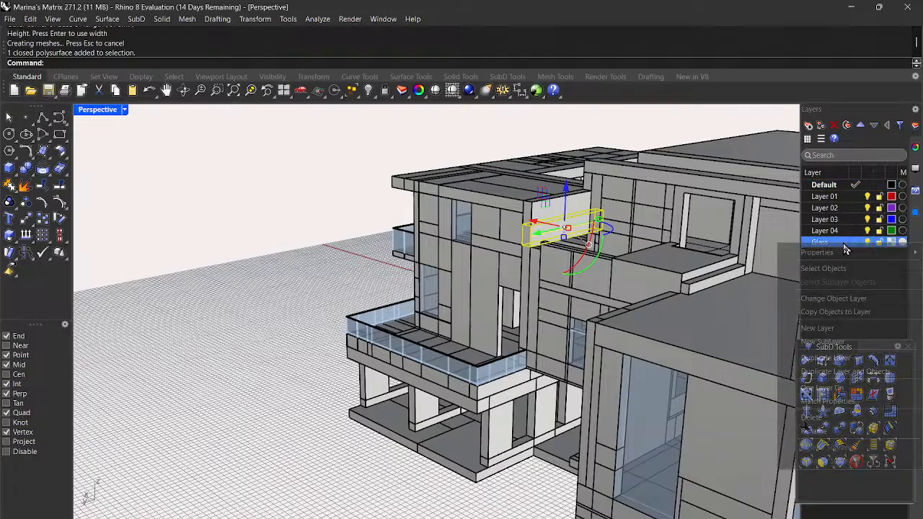
click(855, 301)
click(324, 346)
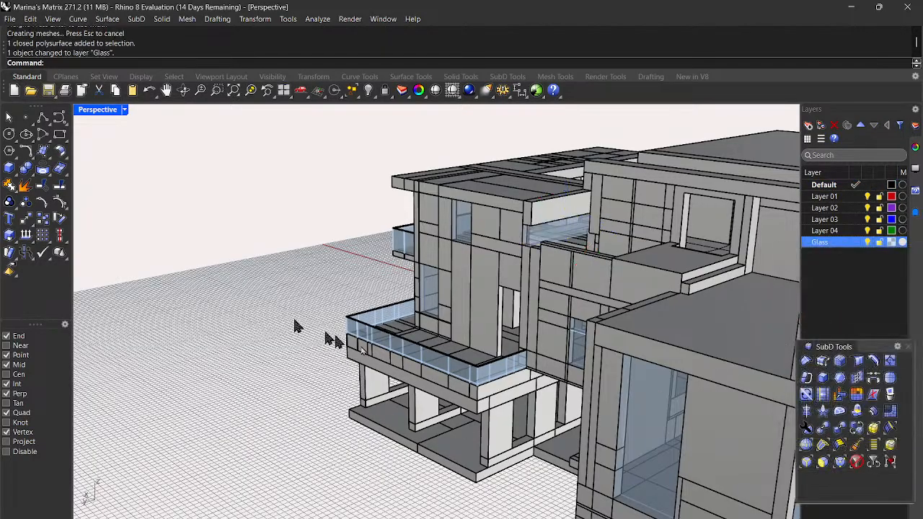
right_drag(534, 401, 594, 401)
scroll(537, 316, up, 10)
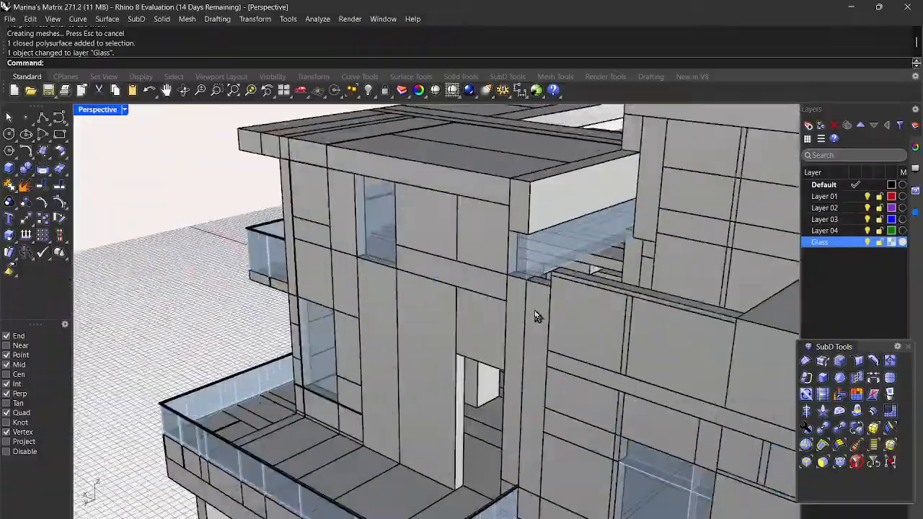
scroll(534, 316, down, 6)
right_drag(543, 315, 561, 354)
Step: Select the glass panel and stretch one end with Scale1D to the glass corner
scroll(543, 351, up, 5)
click(525, 326)
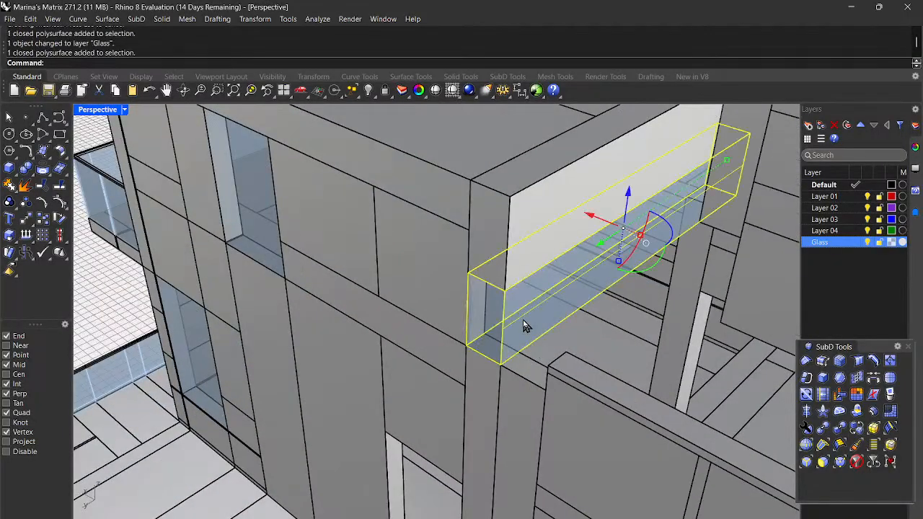
scroll(525, 326, down, 5)
right_drag(525, 326, 553, 339)
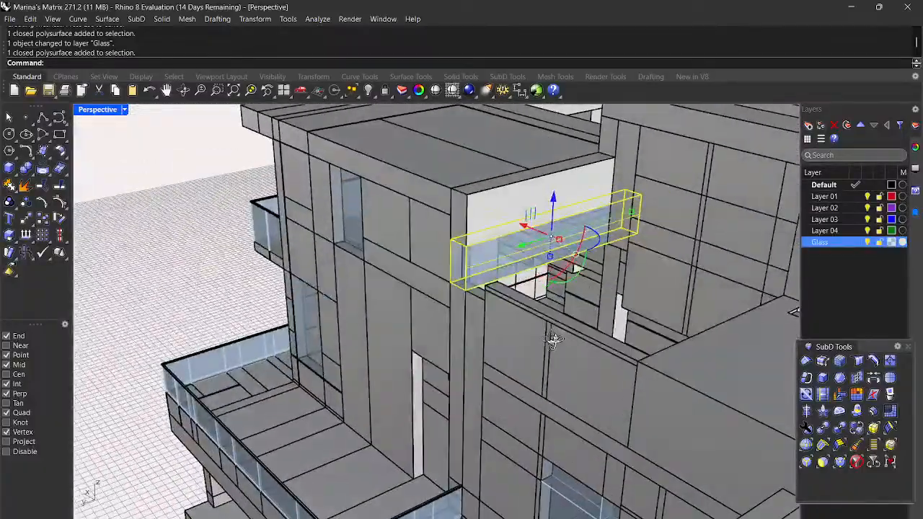
scroll(512, 319, up, 3)
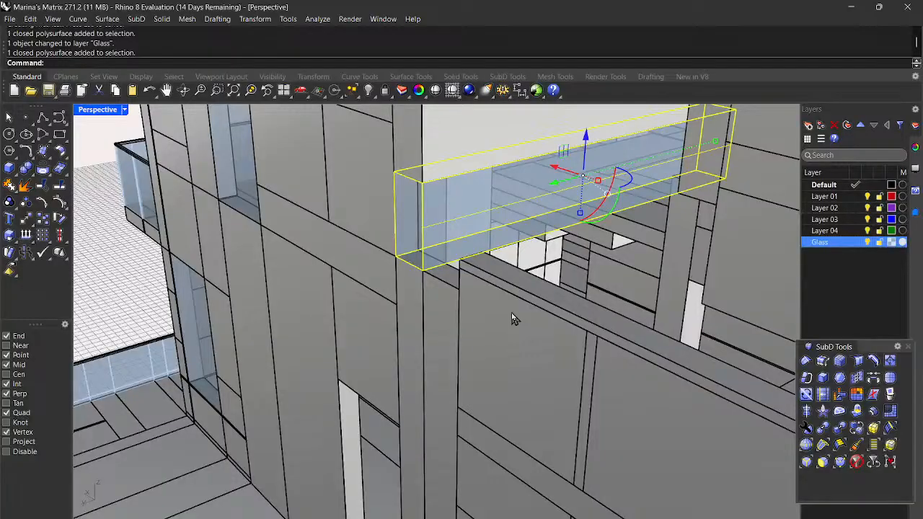
key(Return)
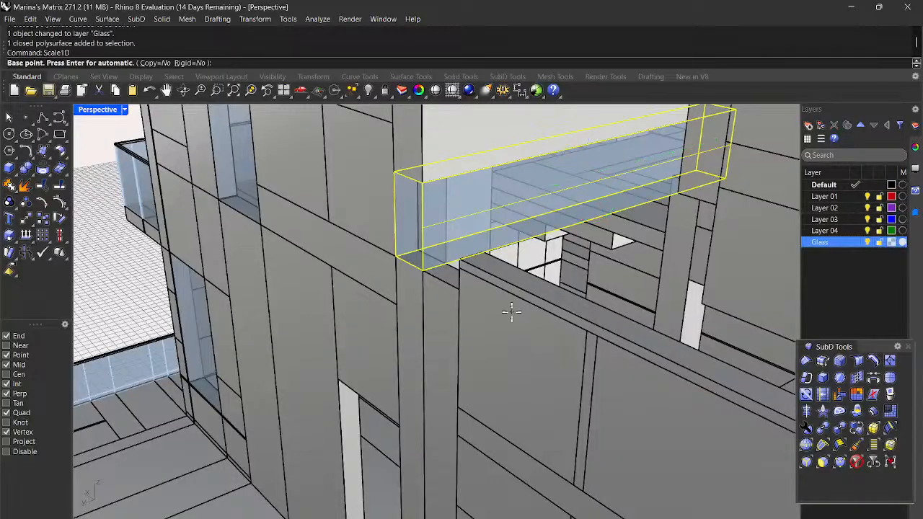
click(696, 171)
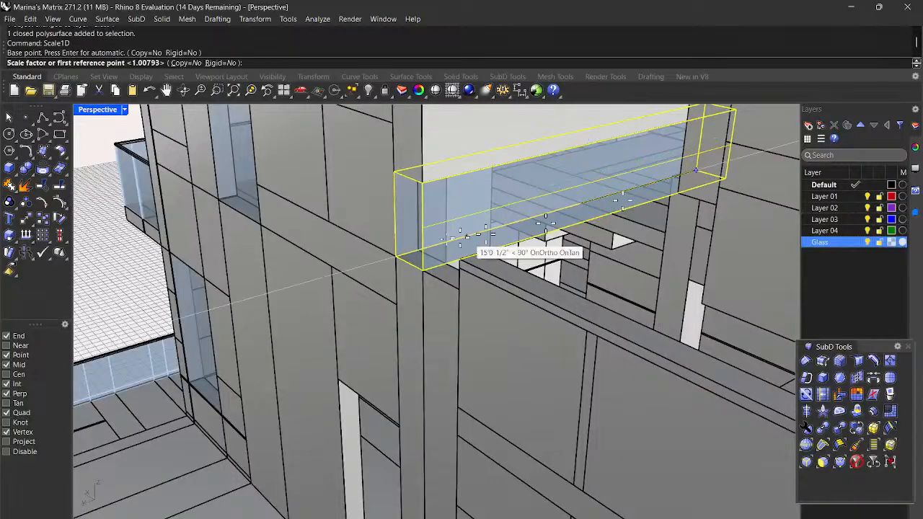
click(397, 258)
click(420, 252)
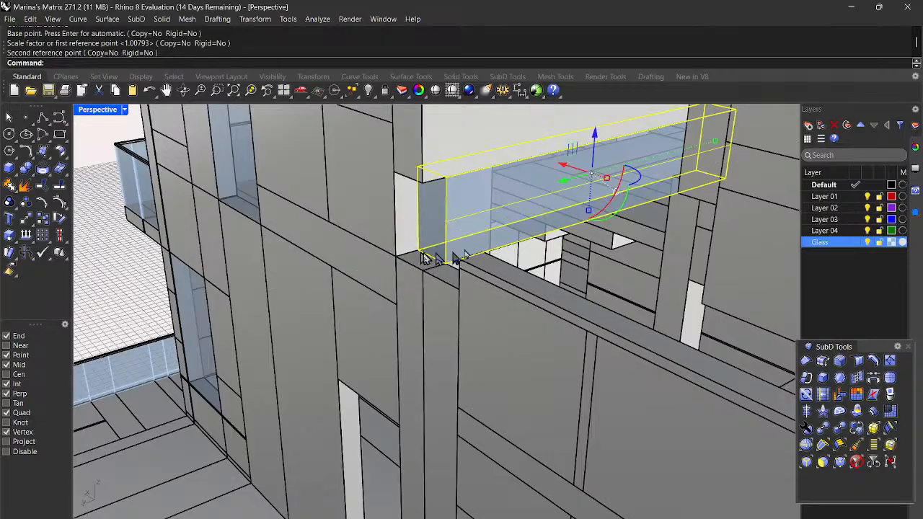
Step: Repeat Scale1D to stretch the panel's other end out to the wall corner
key(Return)
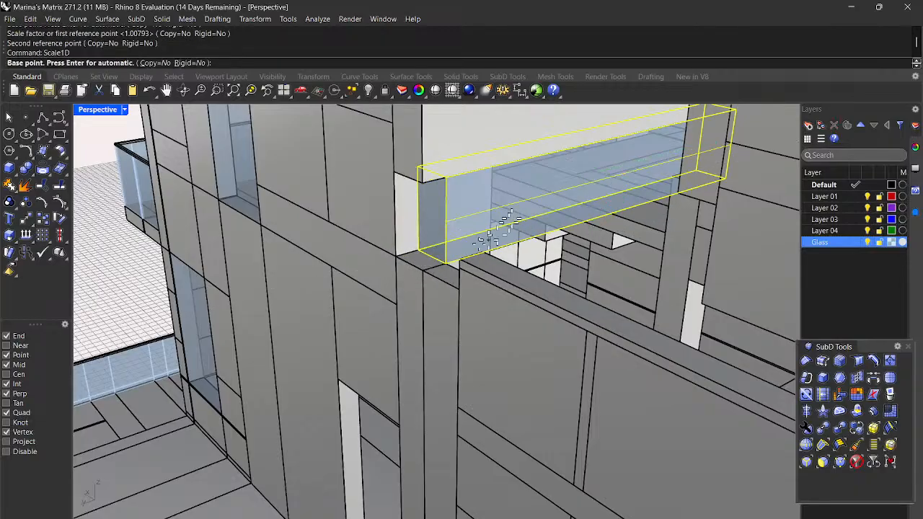
click(444, 263)
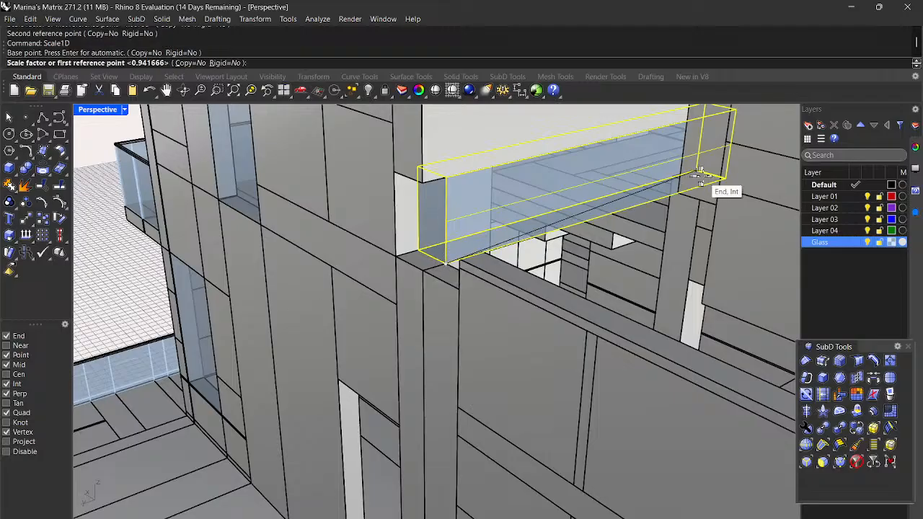
click(726, 177)
scroll(721, 182, up, 10)
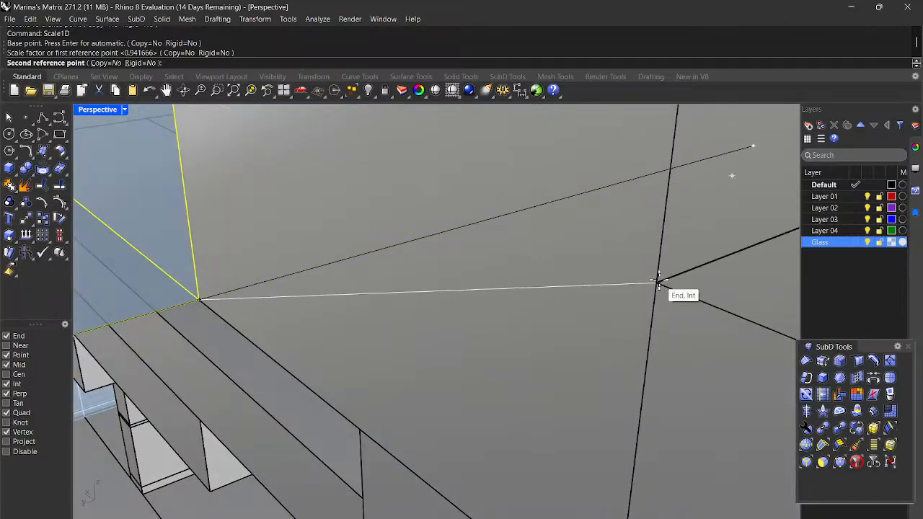
click(658, 281)
scroll(661, 287, down, 5)
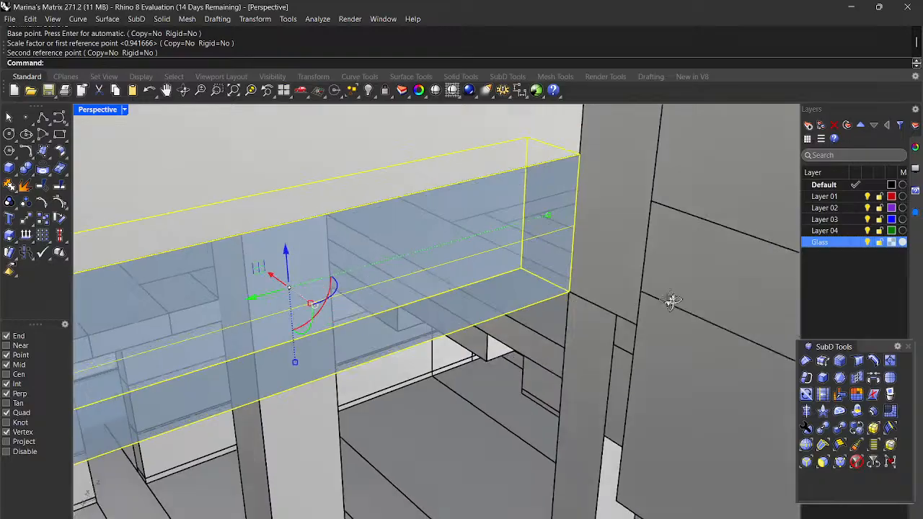
right_drag(673, 304, 657, 301)
scroll(658, 307, down, 5)
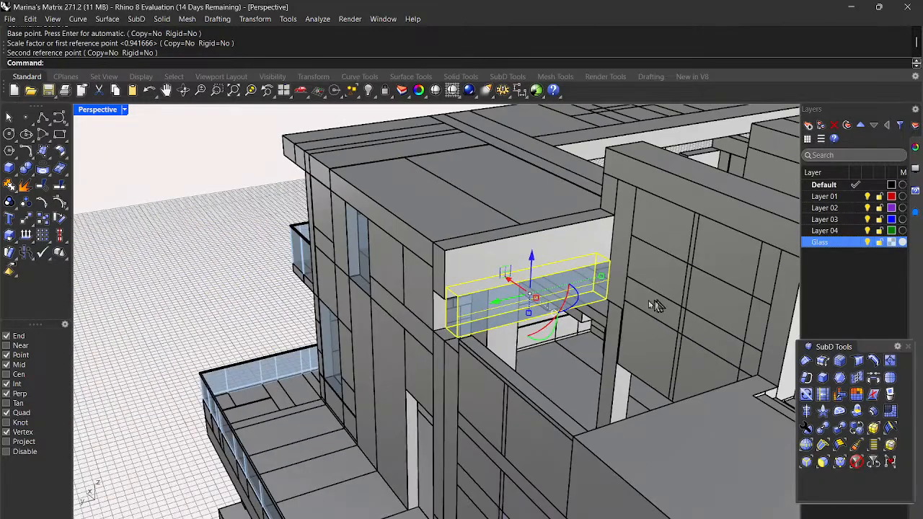
Step: Draw a small box between the wall corners at the glass panel's end, then inspect it
click(10, 170)
scroll(438, 364, up, 5)
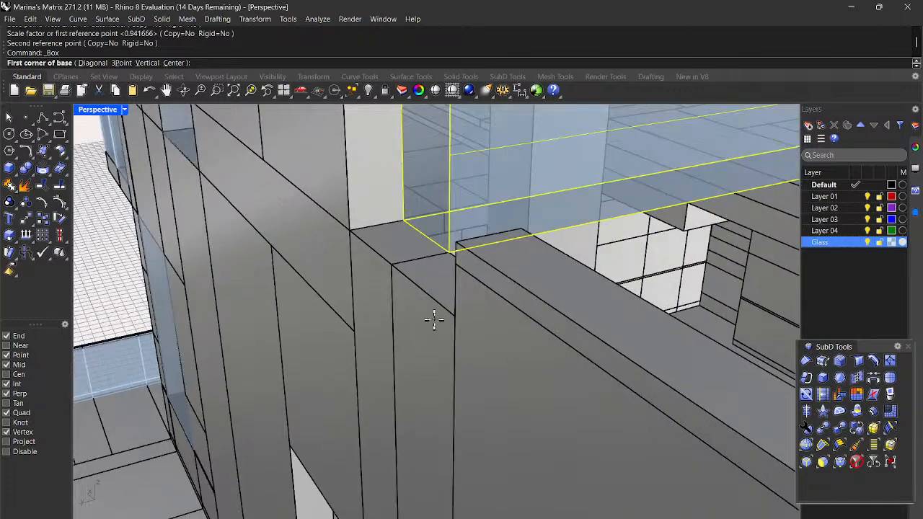
scroll(434, 320, down, 3)
scroll(426, 300, up, 3)
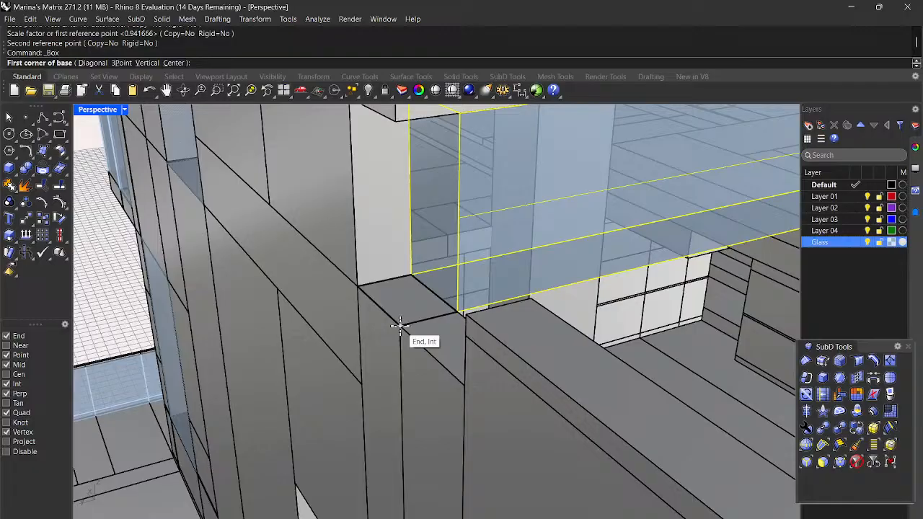
click(411, 273)
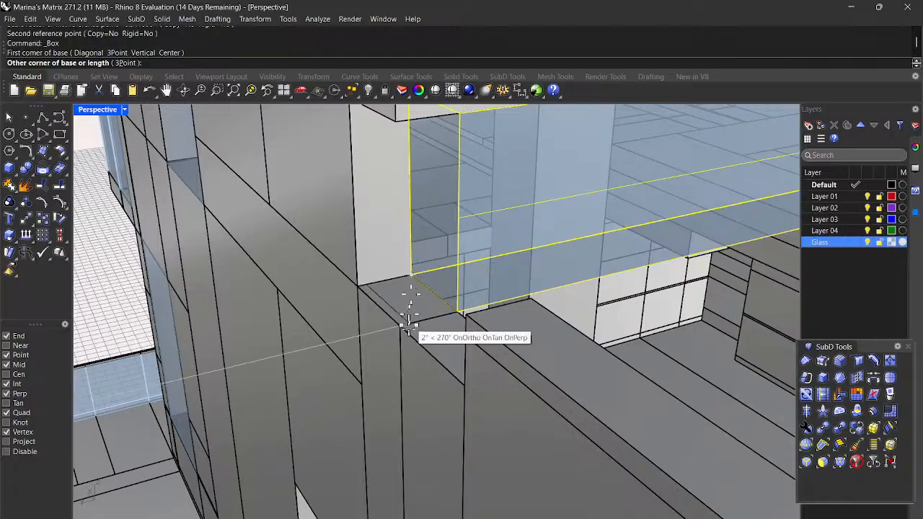
click(400, 325)
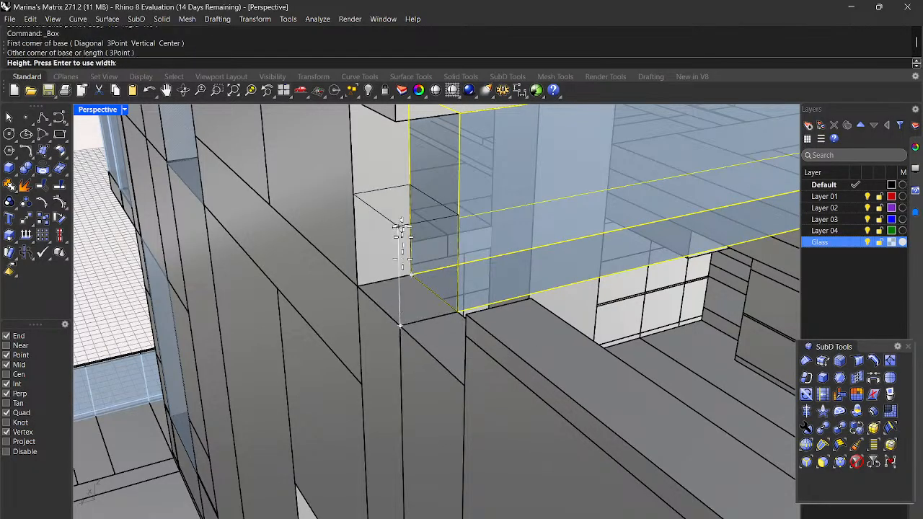
click(397, 122)
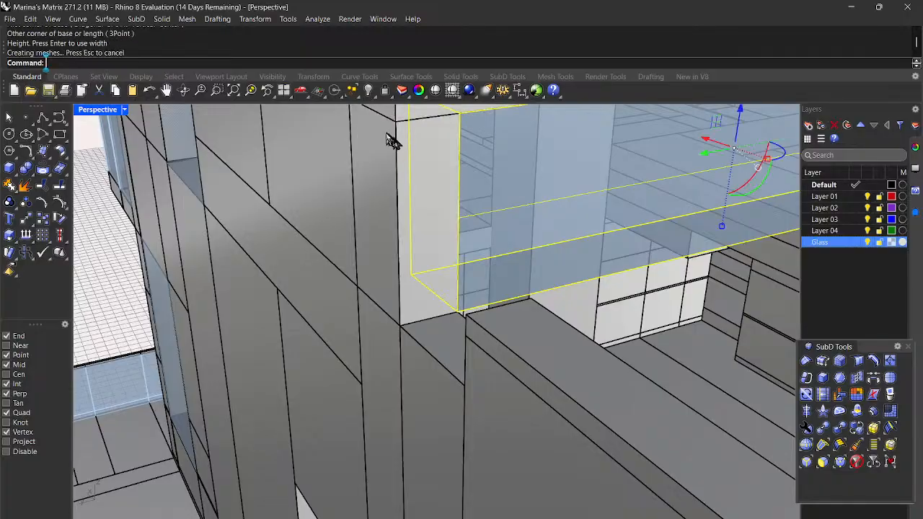
scroll(391, 140, down, 5)
scroll(180, 190, up, 2)
right_drag(180, 190, 410, 268)
scroll(411, 223, up, 10)
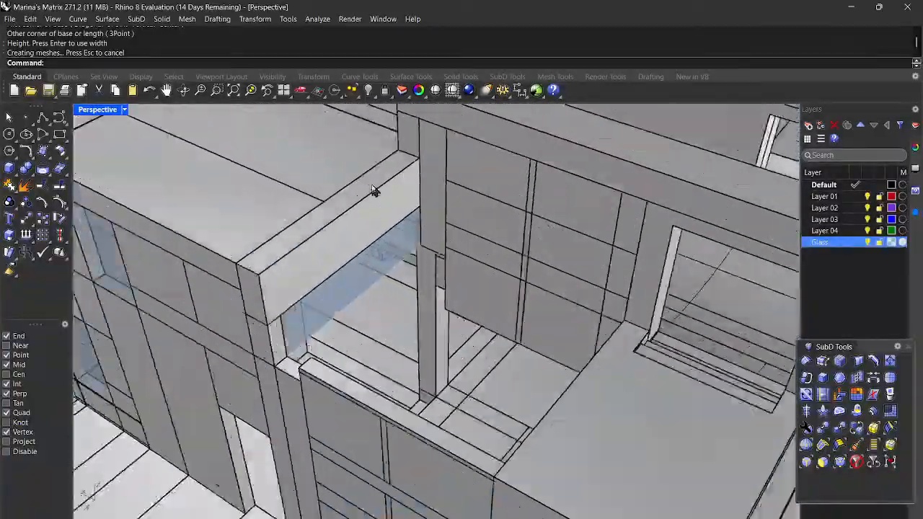
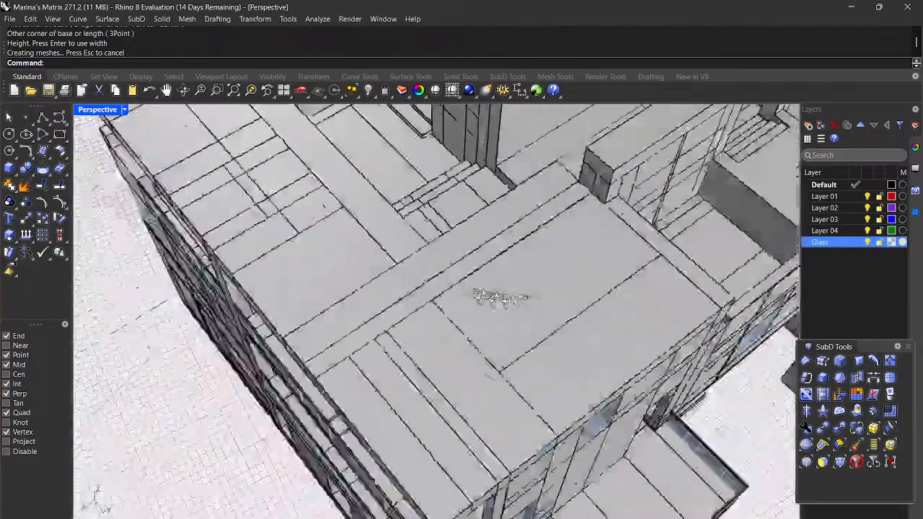
Step: Orbit to a near-frontal view of the building and select the large glass panel
right_drag(500, 298, 408, 245)
scroll(472, 191, up, 6)
scroll(478, 203, up, 5)
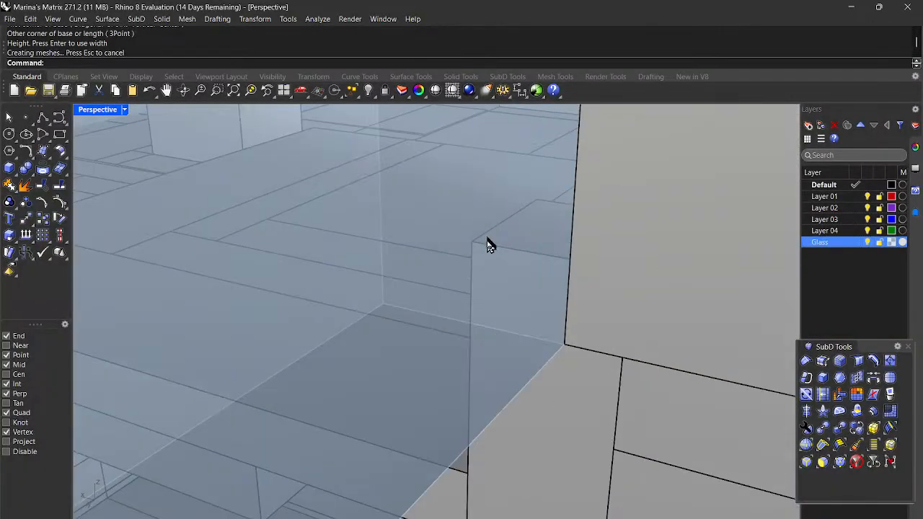
mouse_move(557, 350)
right_down()
mouse_move(554, 334)
mouse_move(542, 336)
mouse_move(543, 309)
mouse_move(548, 336)
mouse_move(563, 343)
right_up()
scroll(559, 344, down, 7)
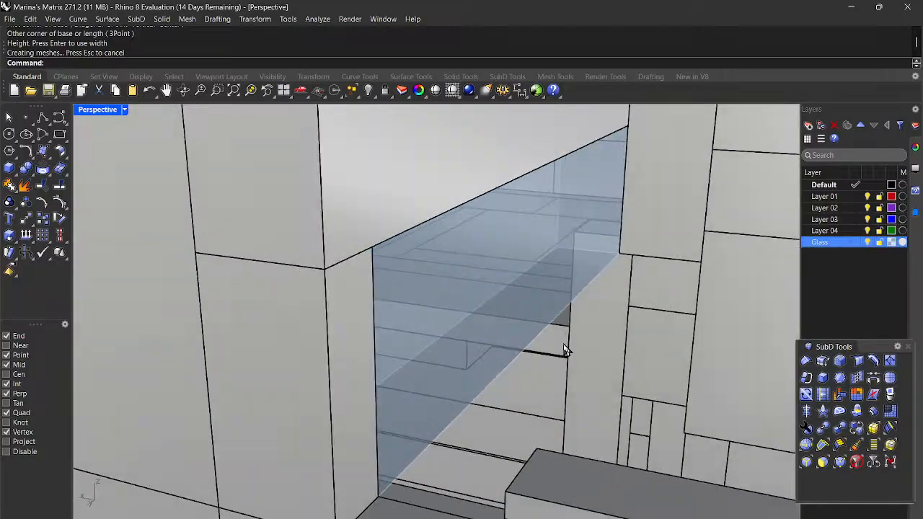
scroll(565, 351, down, 10)
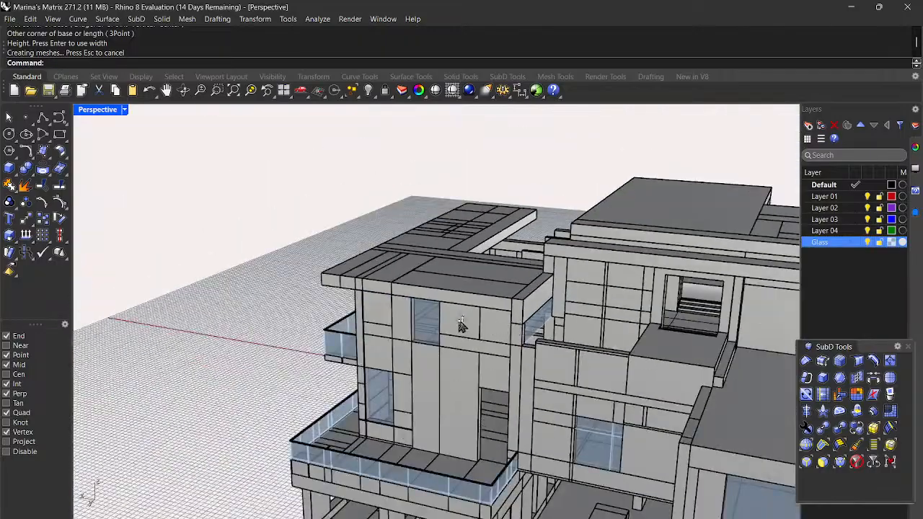
right_drag(461, 325, 596, 294)
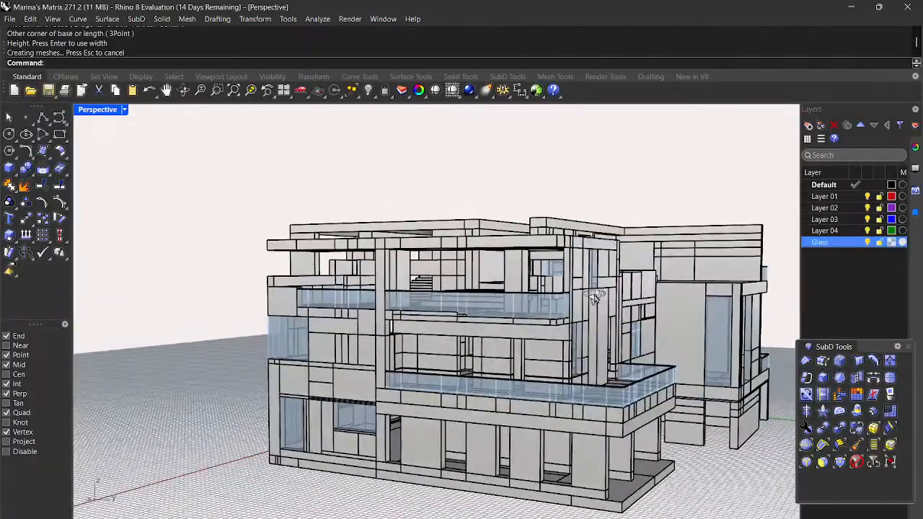
scroll(544, 278, up, 15)
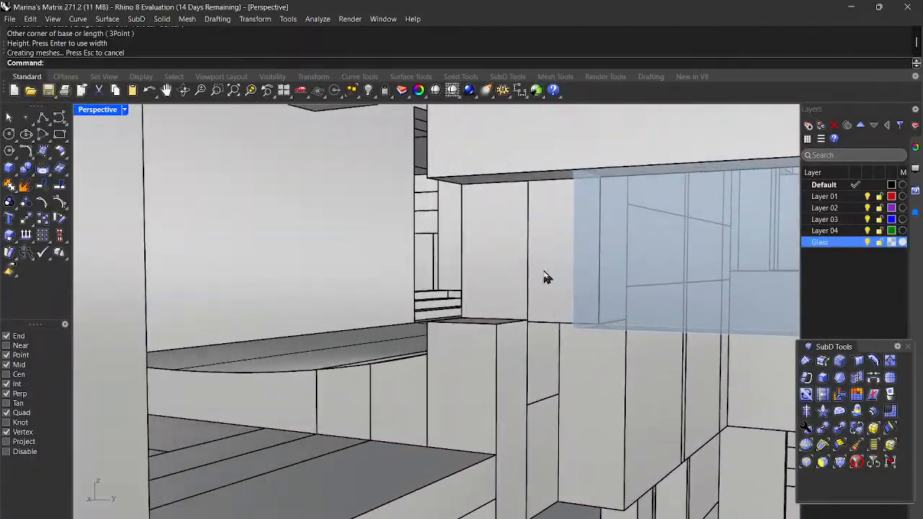
click(553, 279)
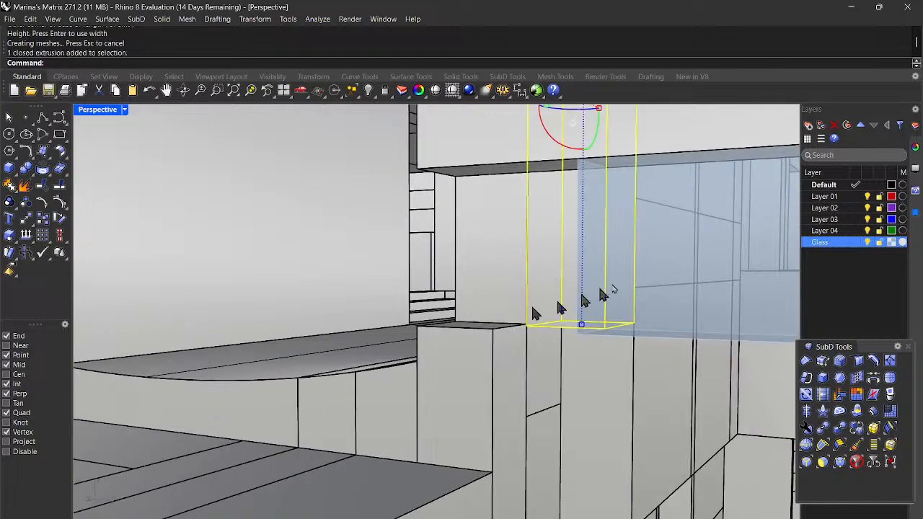
click(685, 267)
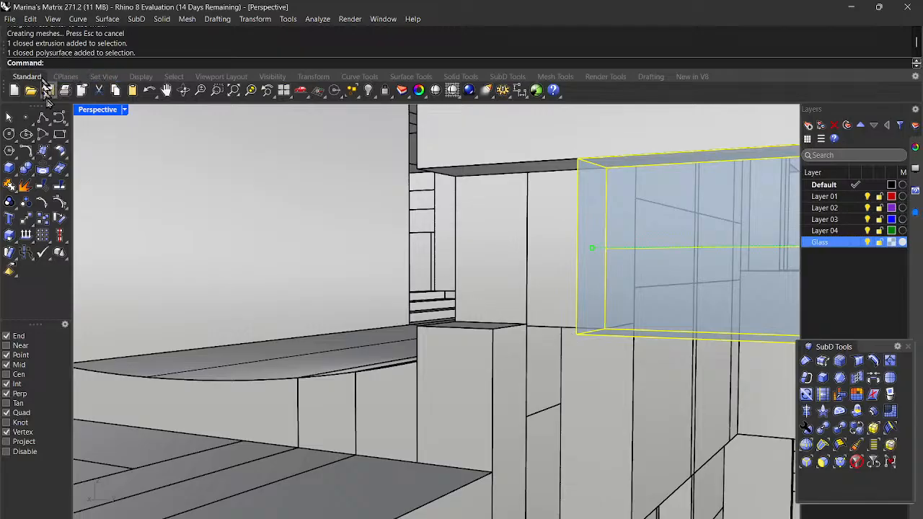
Step: Draw a tall box from two wall-edge base corners up to the slab corner, then select it
click(11, 167)
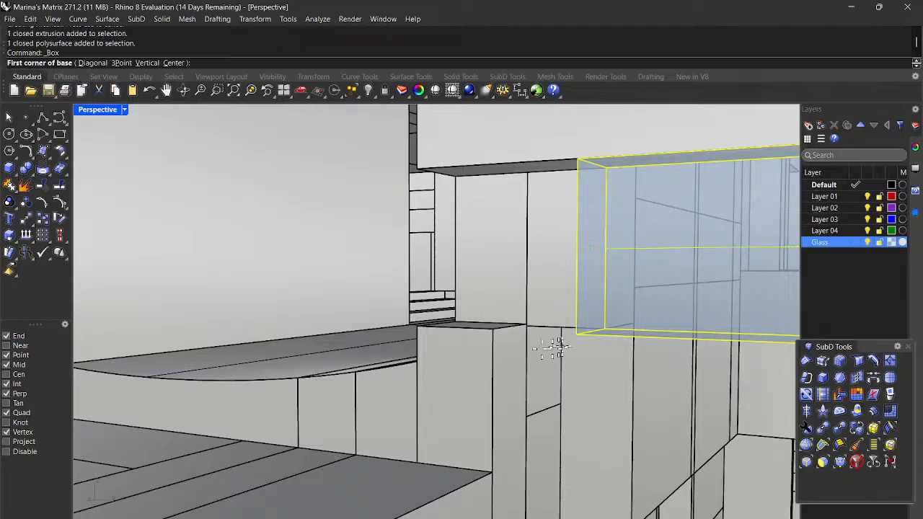
click(579, 334)
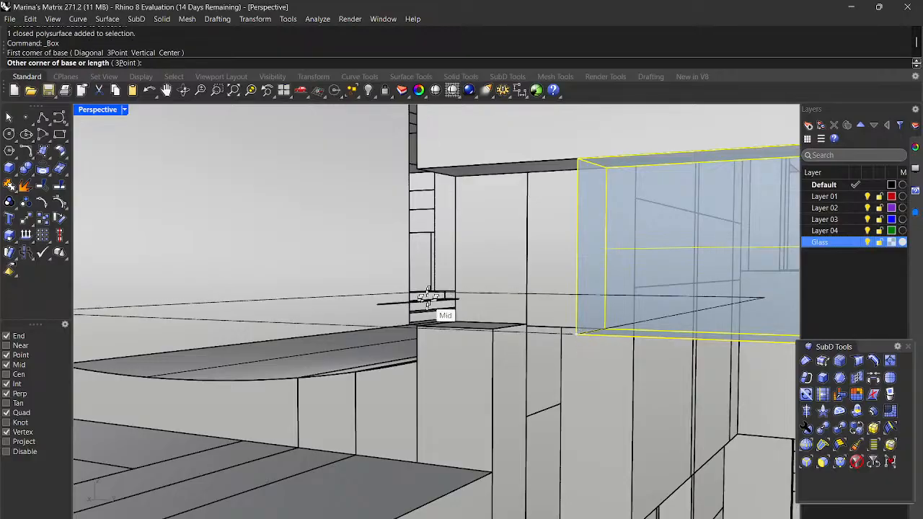
click(456, 321)
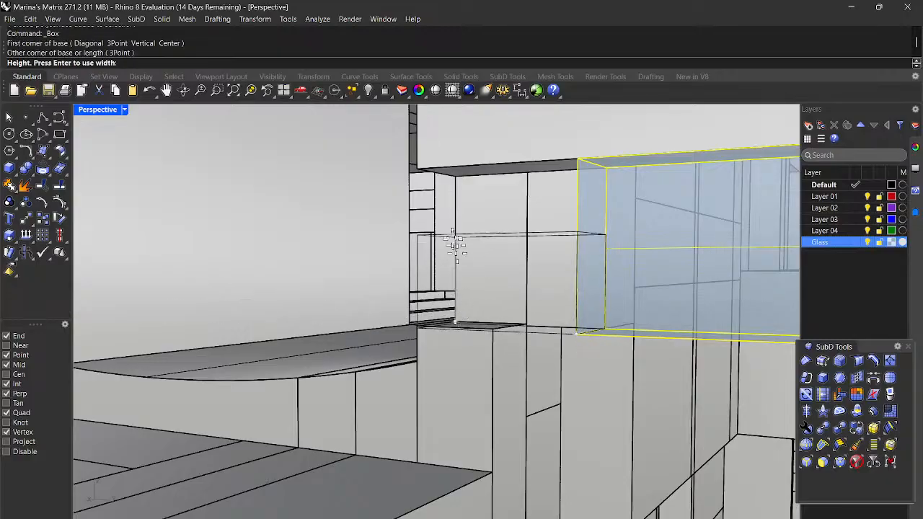
click(416, 169)
scroll(415, 184, down, 3)
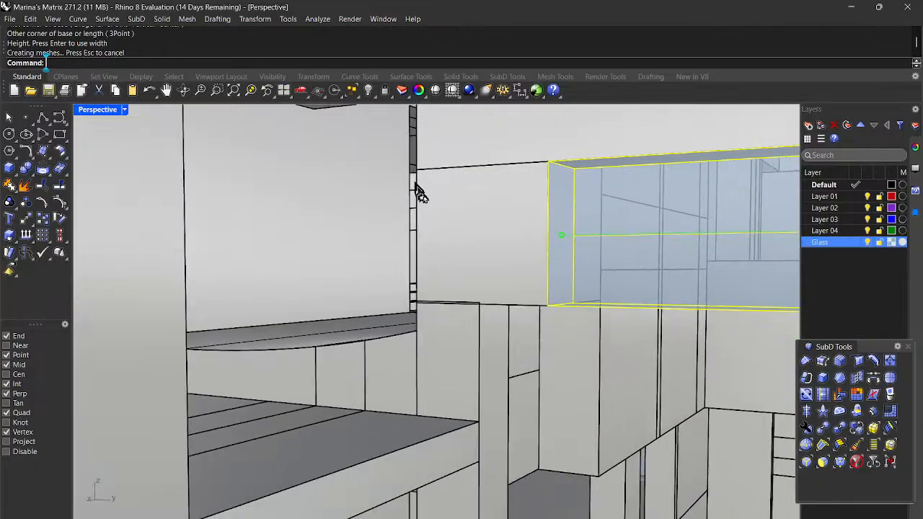
scroll(447, 303, up, 2)
key(Escape)
click(449, 365)
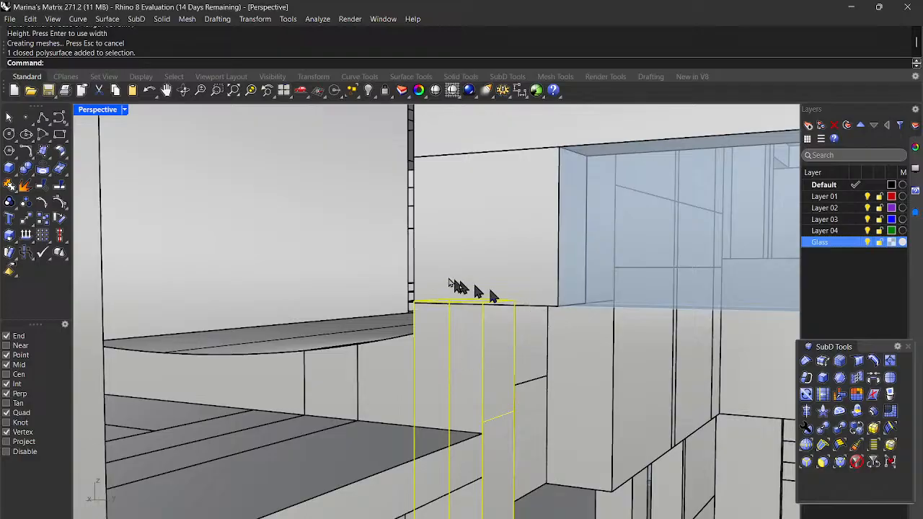
scroll(449, 359, down, 6)
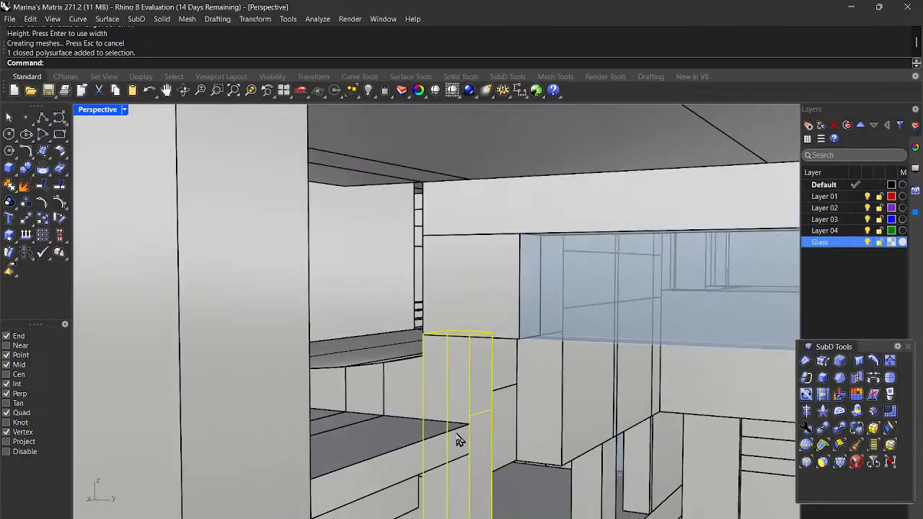
scroll(456, 461, down, 3)
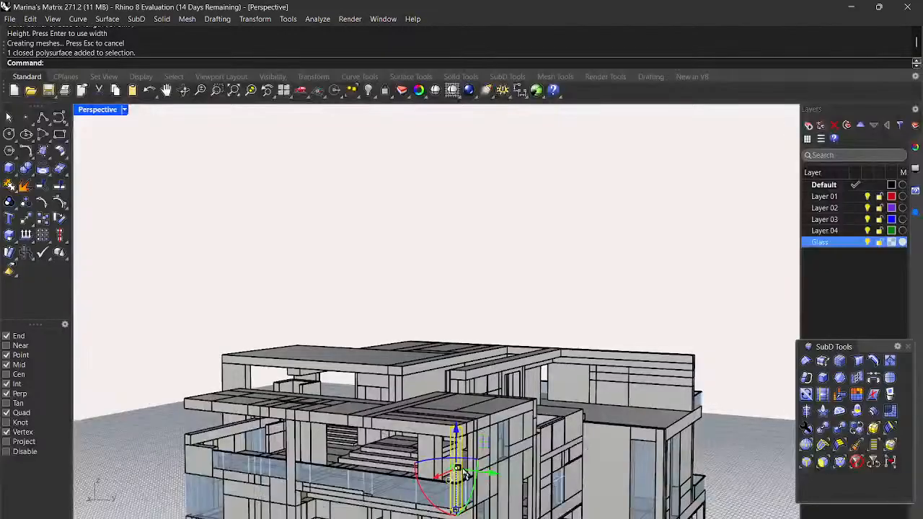
Step: Scale1D the tall box from its bottom corner so its top edge reaches the slab corner above
key(Return)
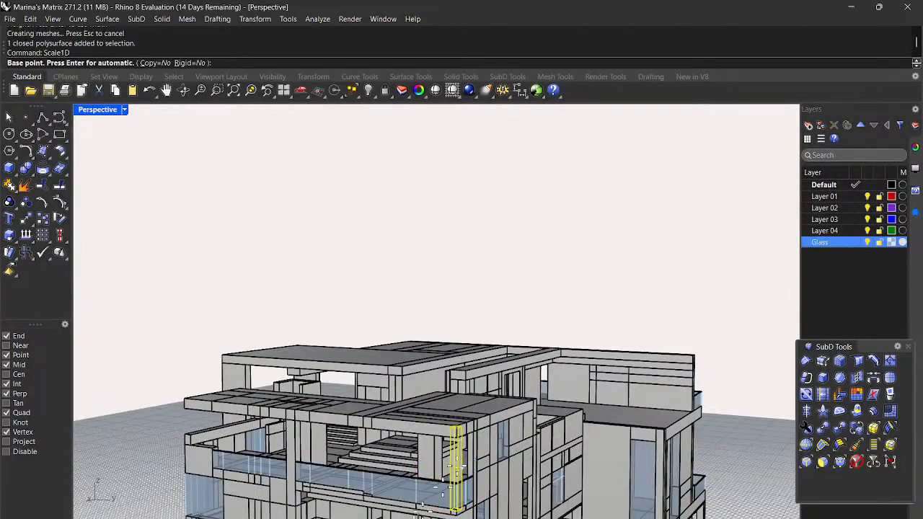
scroll(438, 488, up, 3)
scroll(433, 490, up, 2)
scroll(425, 493, down, 1)
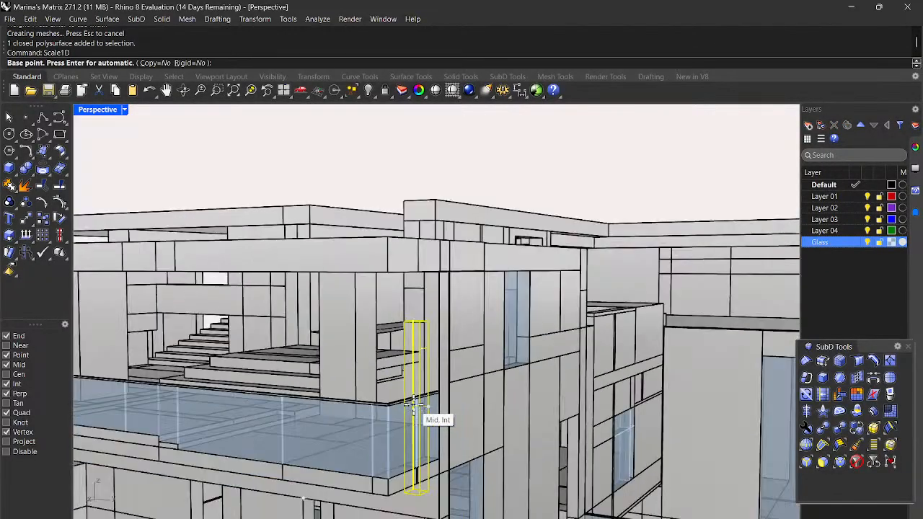
scroll(422, 487, up, 5)
scroll(414, 463, up, 2)
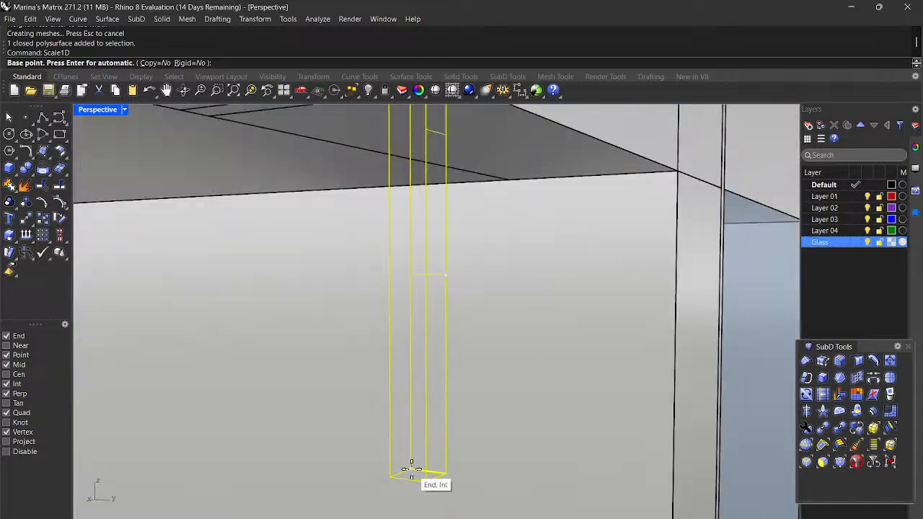
click(411, 469)
scroll(410, 470, down, 4)
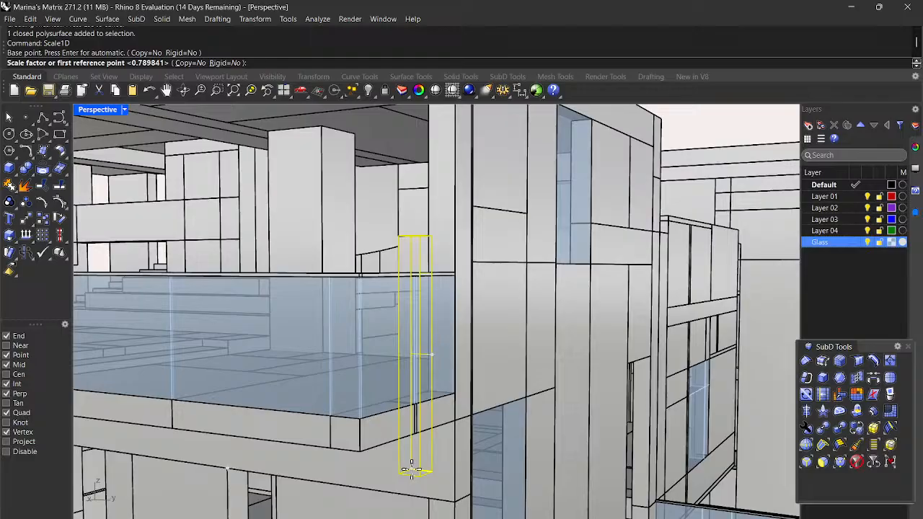
scroll(405, 255, up, 5)
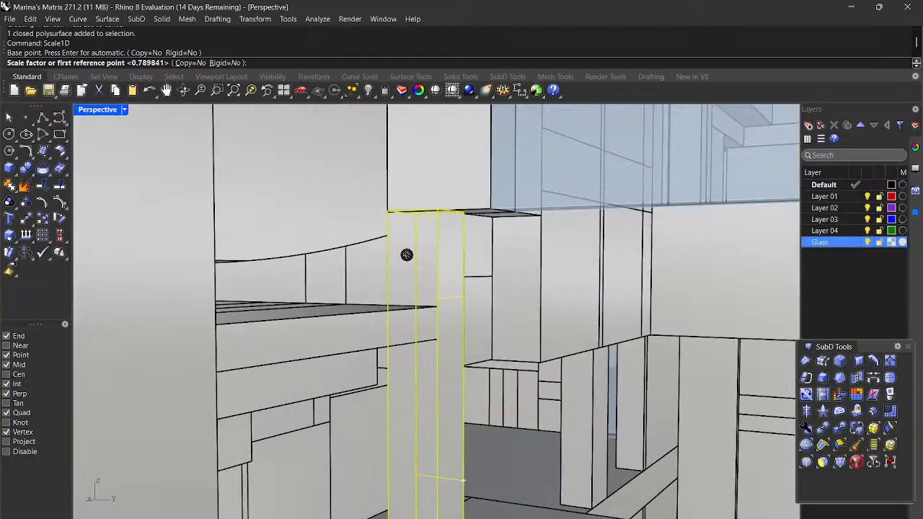
scroll(407, 254, up, 1)
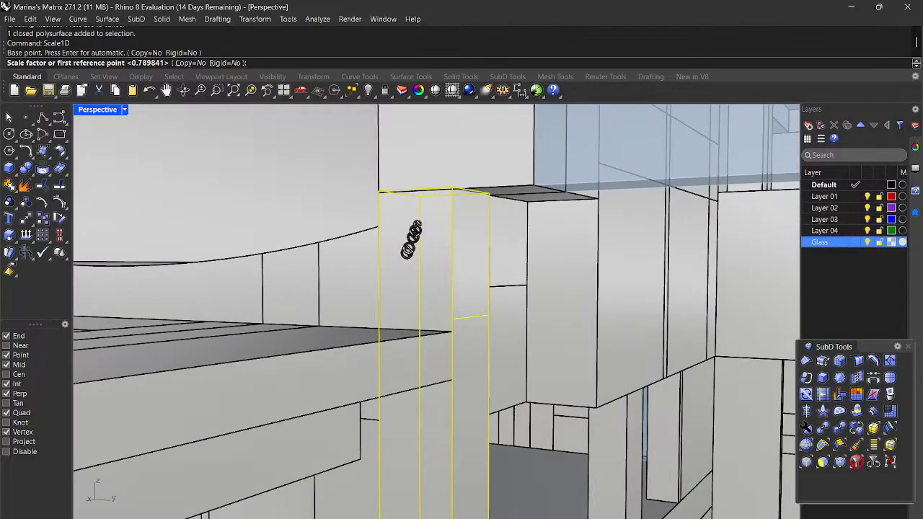
click(421, 193)
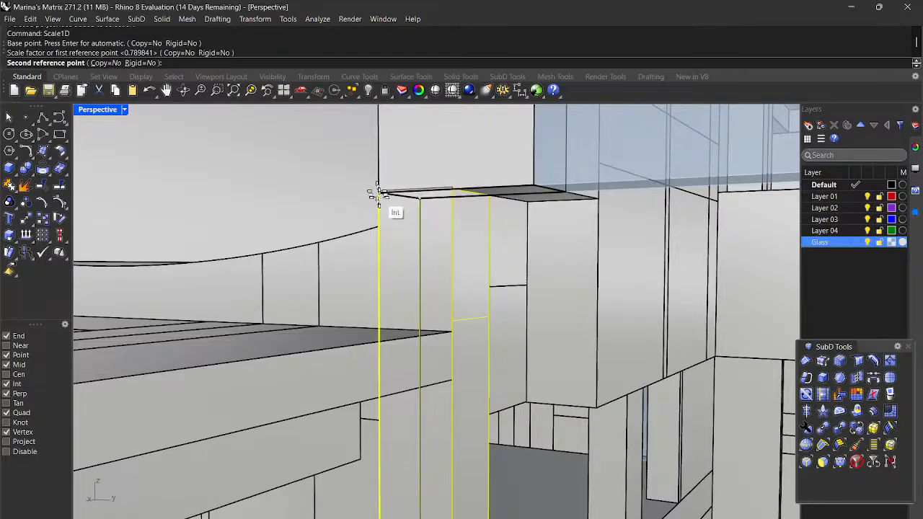
scroll(377, 229, up, 2)
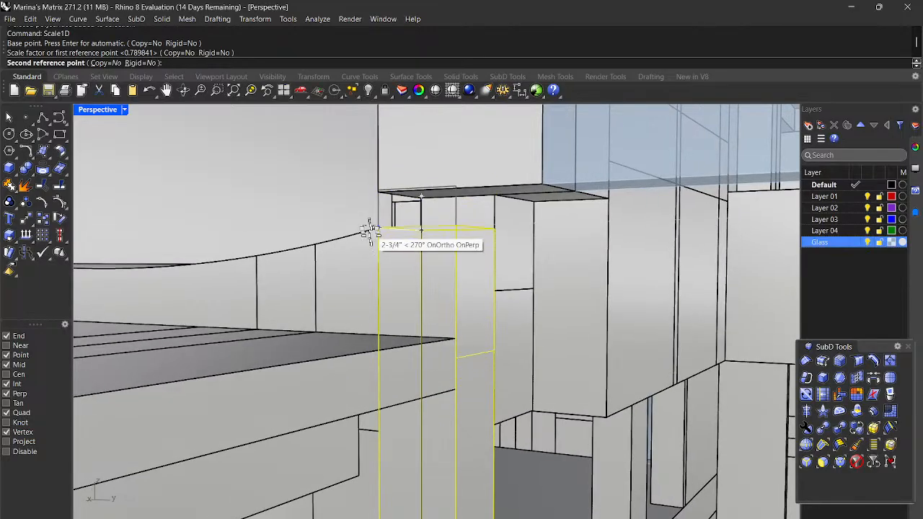
click(379, 195)
scroll(414, 269, down, 6)
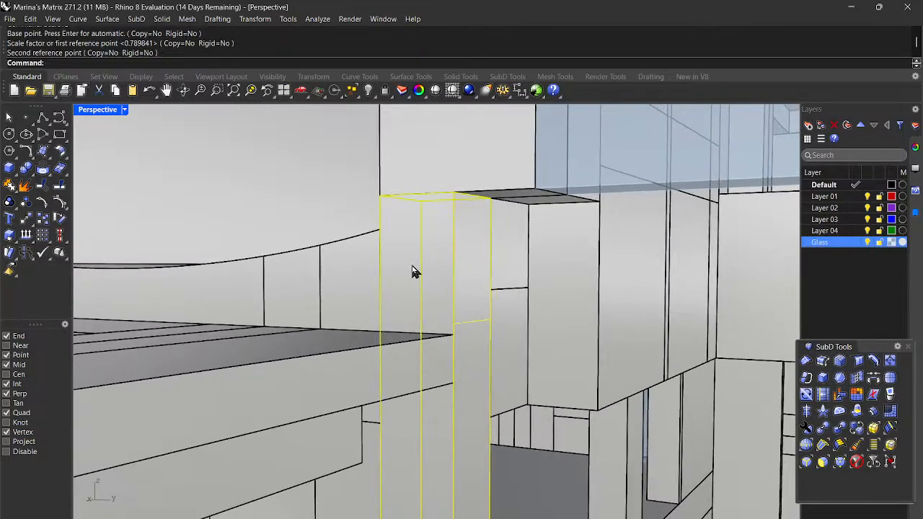
scroll(415, 271, up, 4)
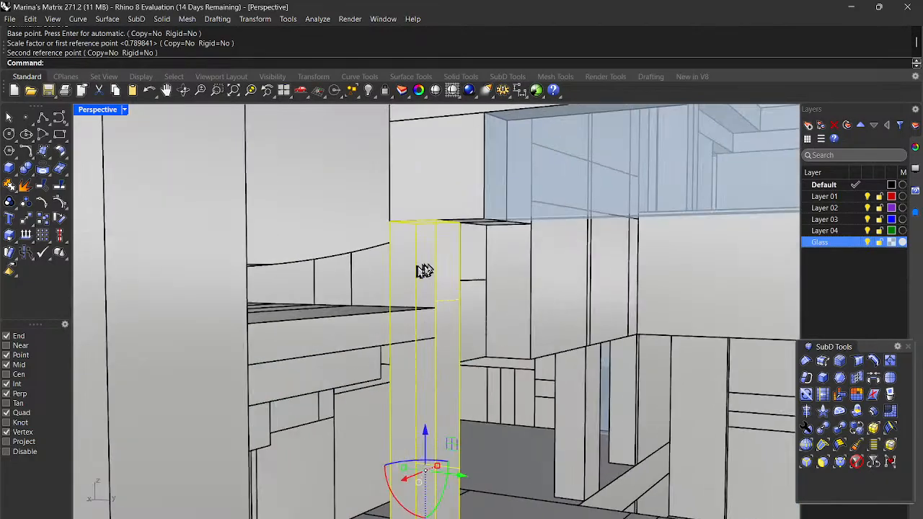
key(Escape)
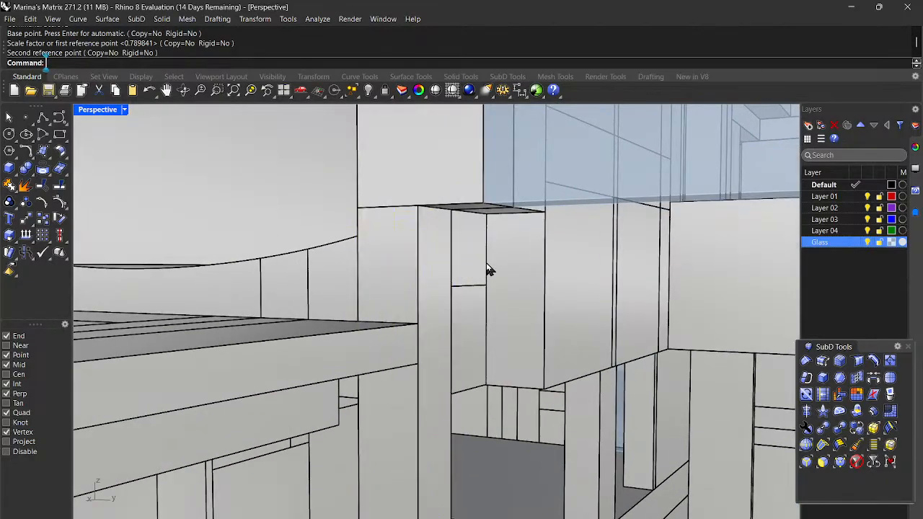
scroll(488, 269, down, 4)
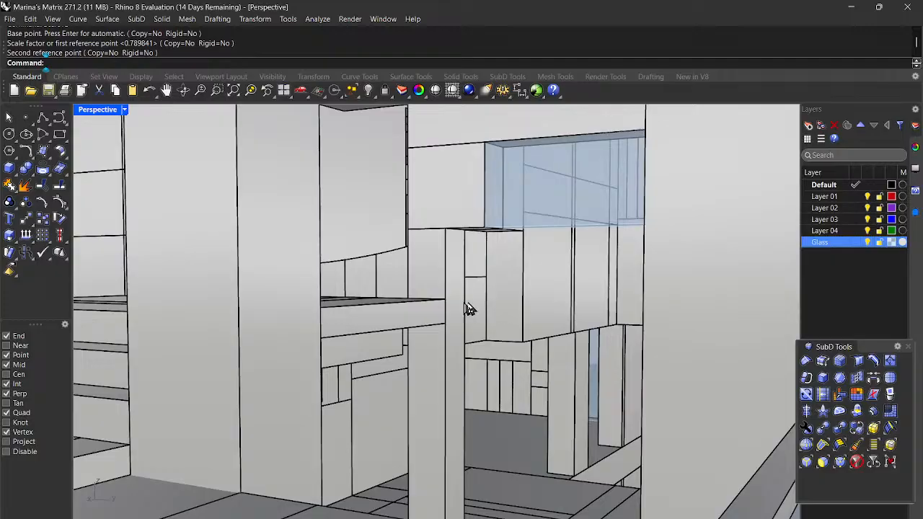
right_drag(517, 313, 524, 334)
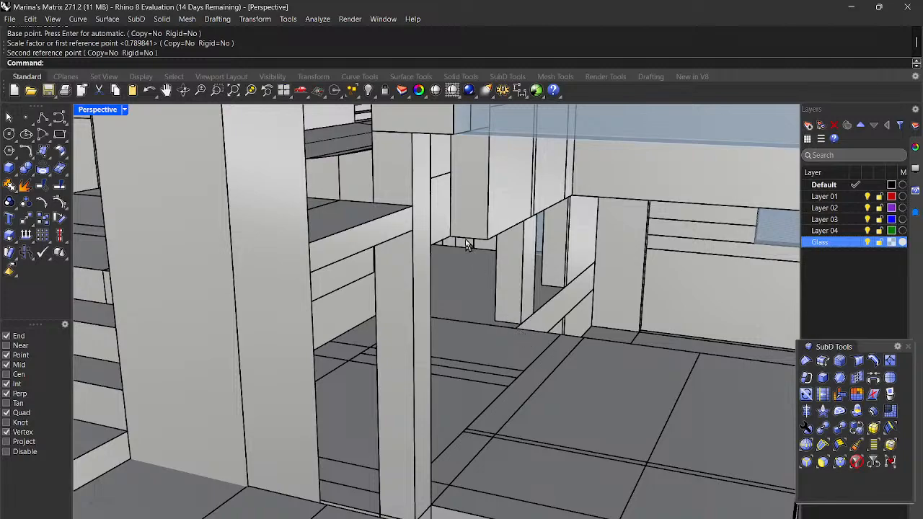
right_drag(470, 301, 451, 297)
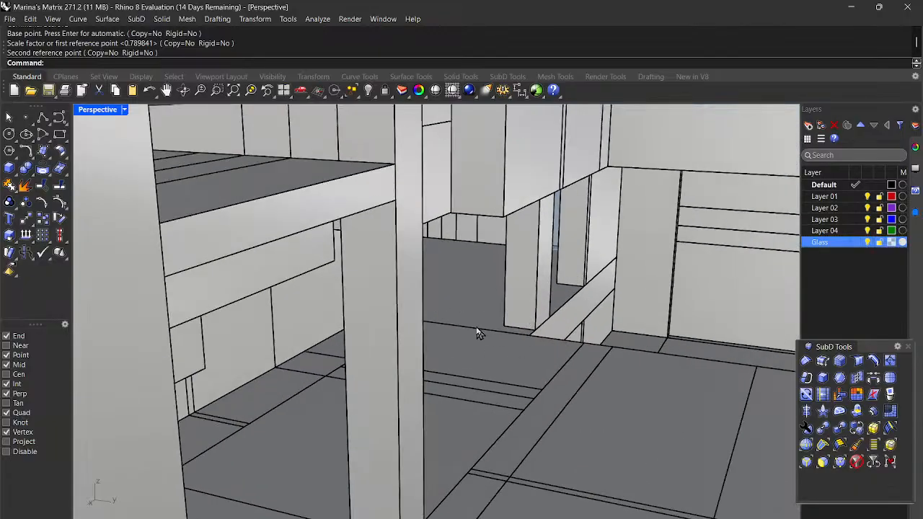
scroll(480, 333, down, 8)
right_drag(620, 411, 548, 327)
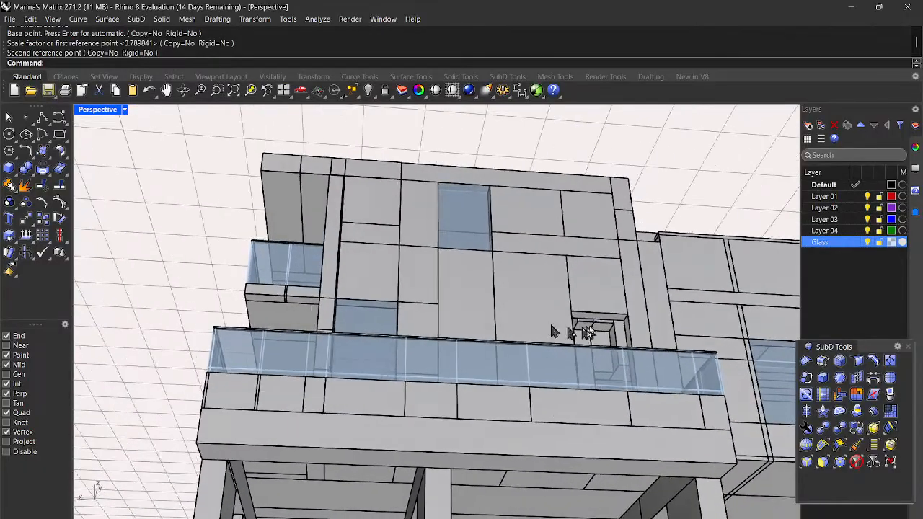
scroll(595, 331, up, 5)
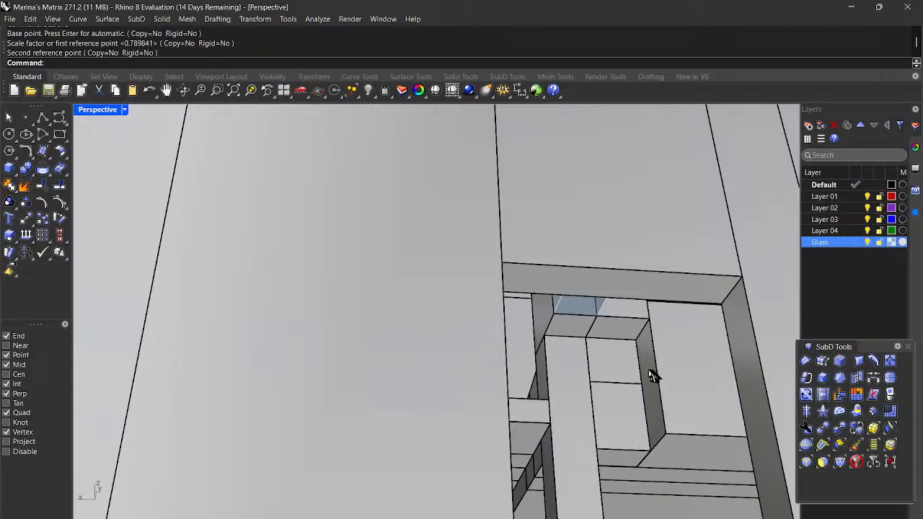
scroll(595, 366, down, 10)
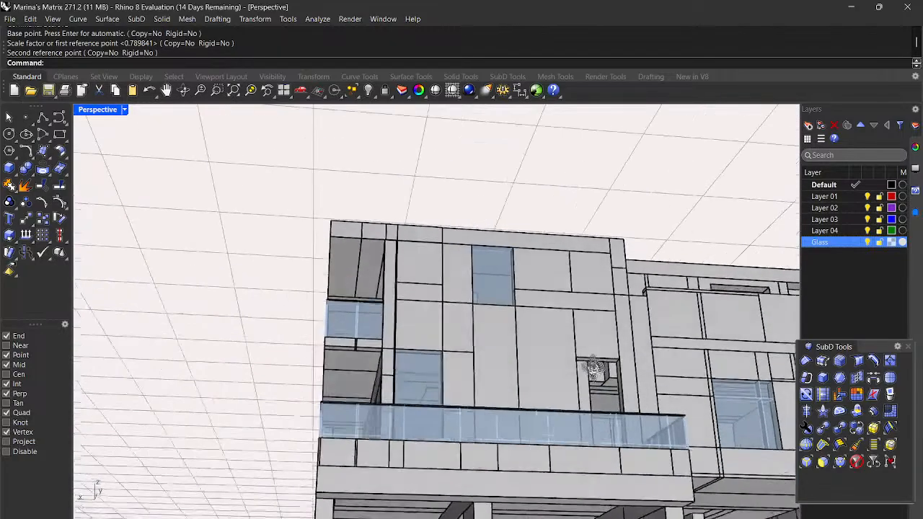
right_drag(601, 364, 586, 406)
scroll(552, 397, down, 7)
right_drag(689, 408, 453, 394)
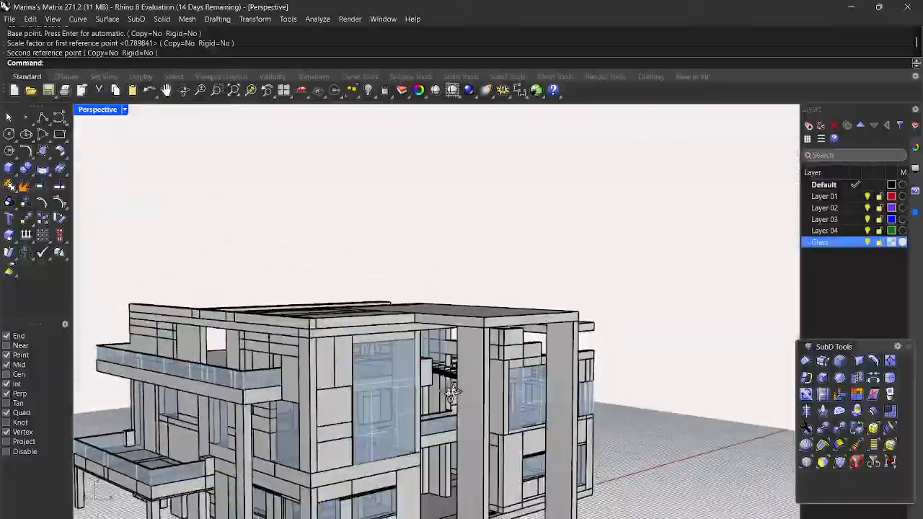
right_drag(346, 393, 332, 408)
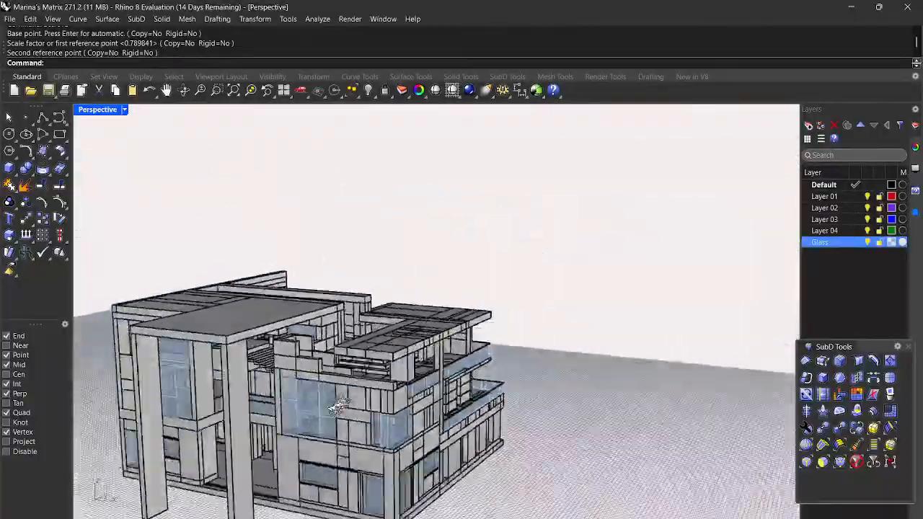
right_drag(373, 379, 680, 427)
right_drag(615, 391, 356, 365)
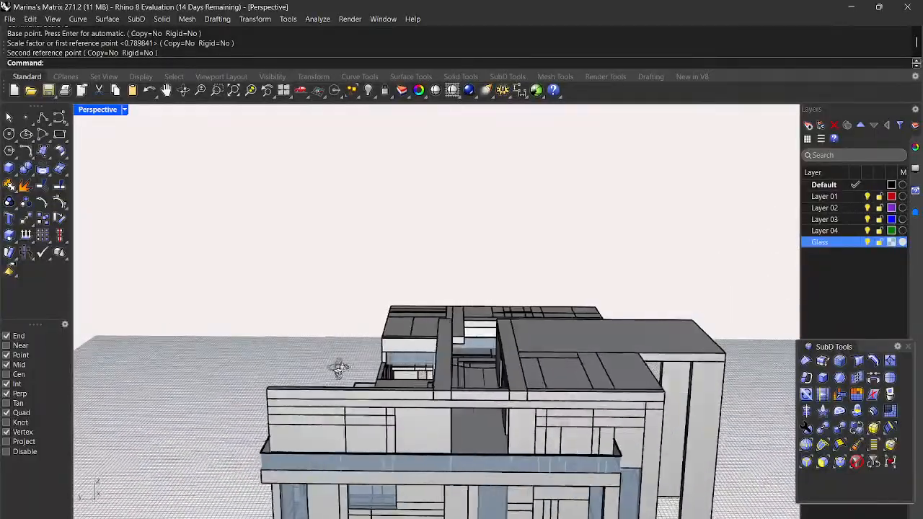
scroll(346, 377, up, 10)
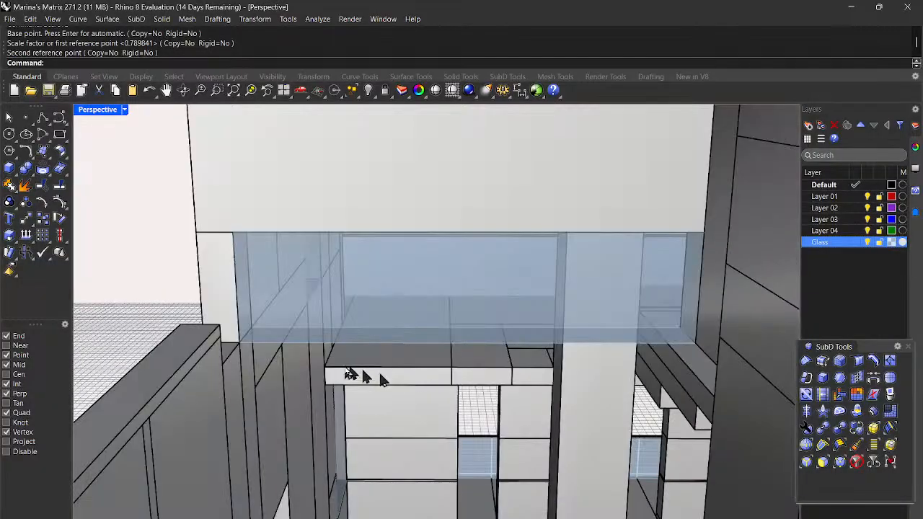
right_drag(421, 369, 396, 359)
right_drag(289, 397, 322, 388)
scroll(333, 388, up, 6)
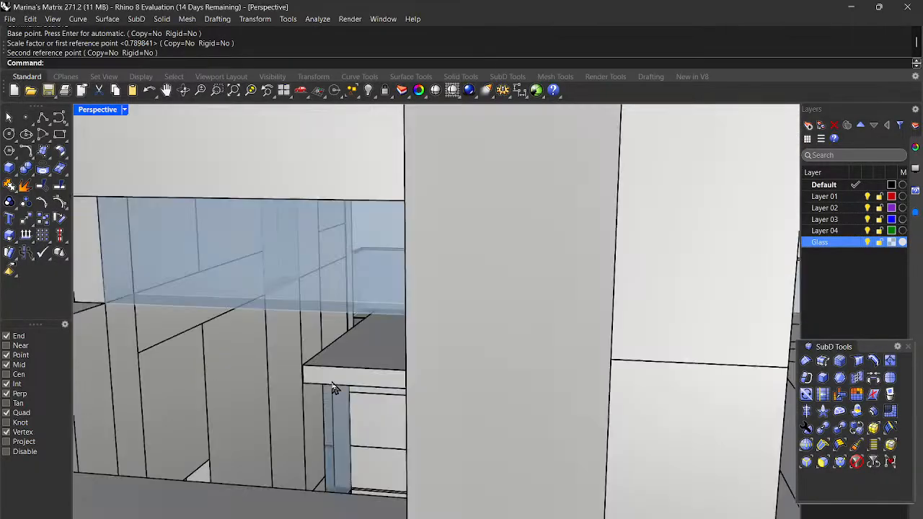
right_drag(332, 384, 425, 387)
scroll(349, 393, down, 5)
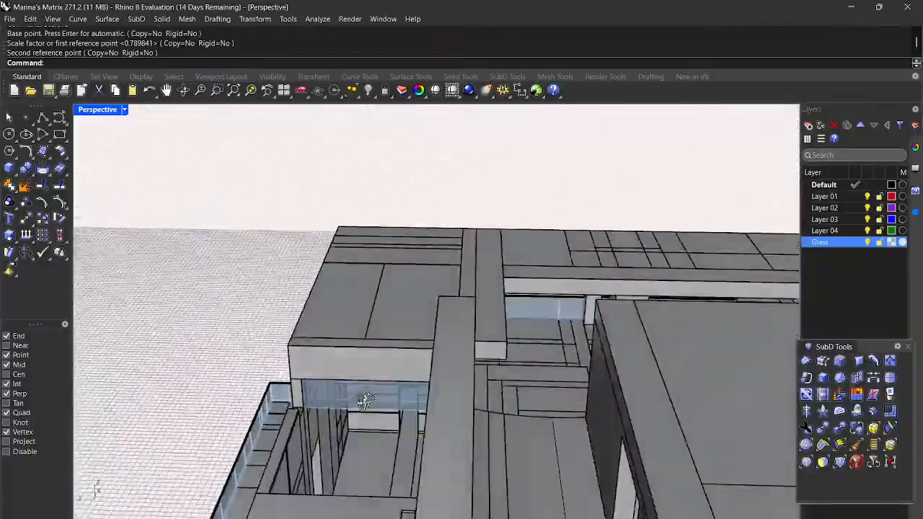
right_drag(366, 400, 396, 368)
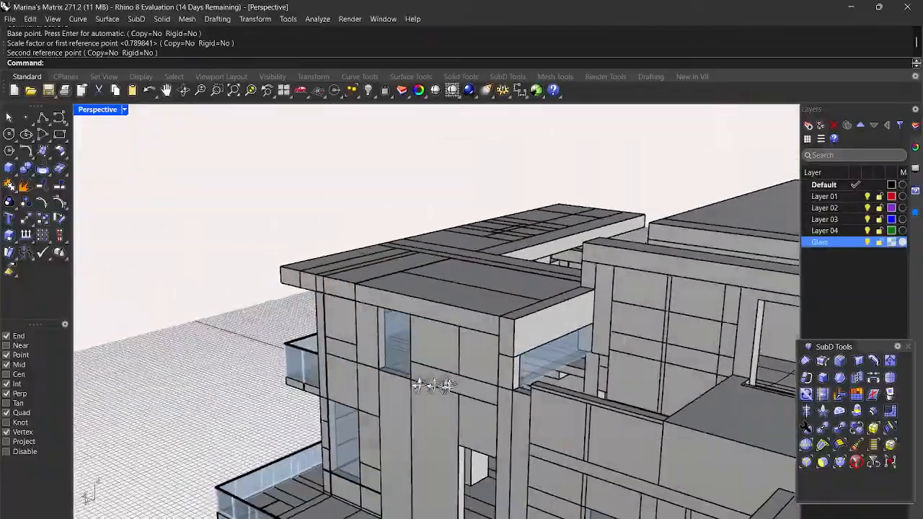
right_drag(433, 385, 634, 382)
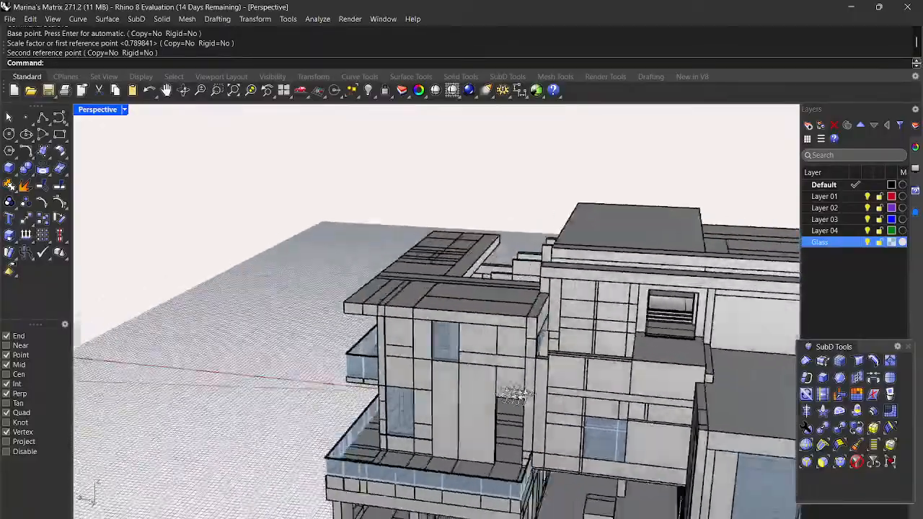
right_drag(514, 394, 698, 402)
scroll(476, 379, up, 10)
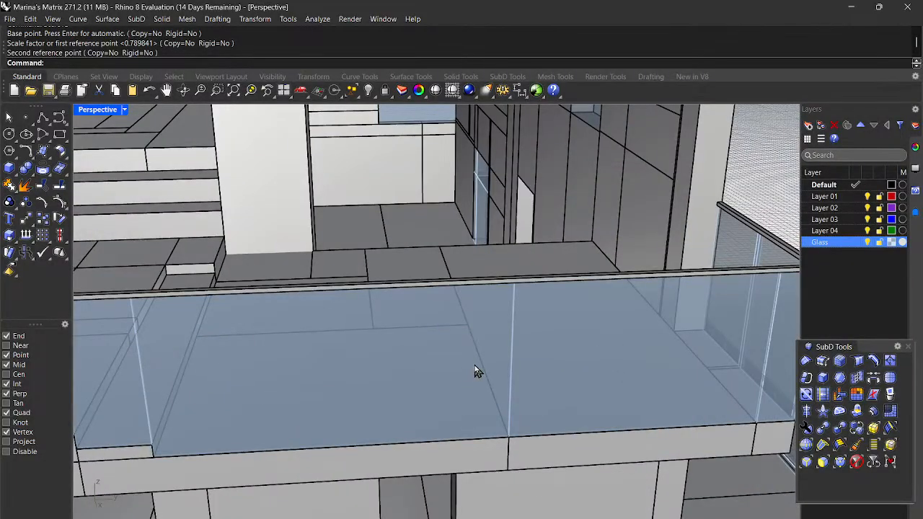
scroll(403, 375, down, 5)
mouse_move(468, 376)
right_down()
mouse_move(406, 391)
mouse_move(506, 382)
mouse_move(564, 363)
mouse_move(503, 392)
mouse_move(486, 381)
right_up()
Step: Copy a glass railing panel from its bottom corner onto the balcony behind
click(478, 386)
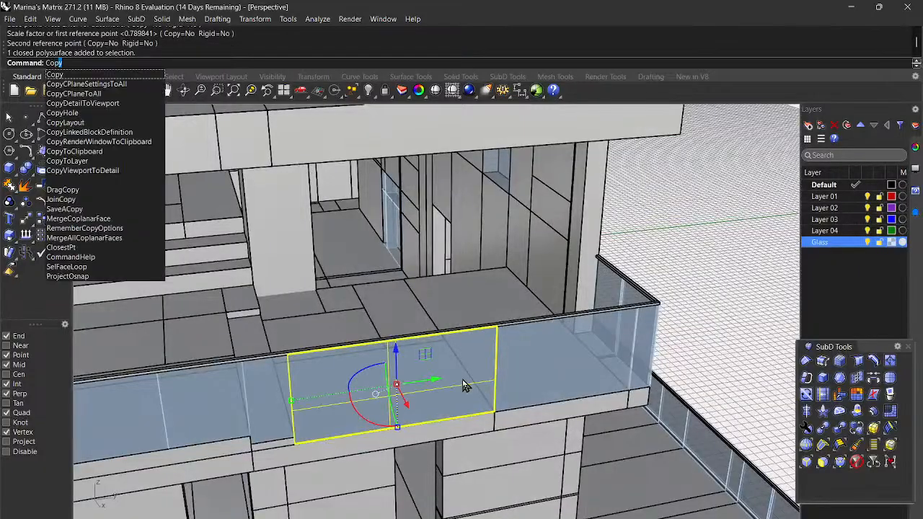
key(Return)
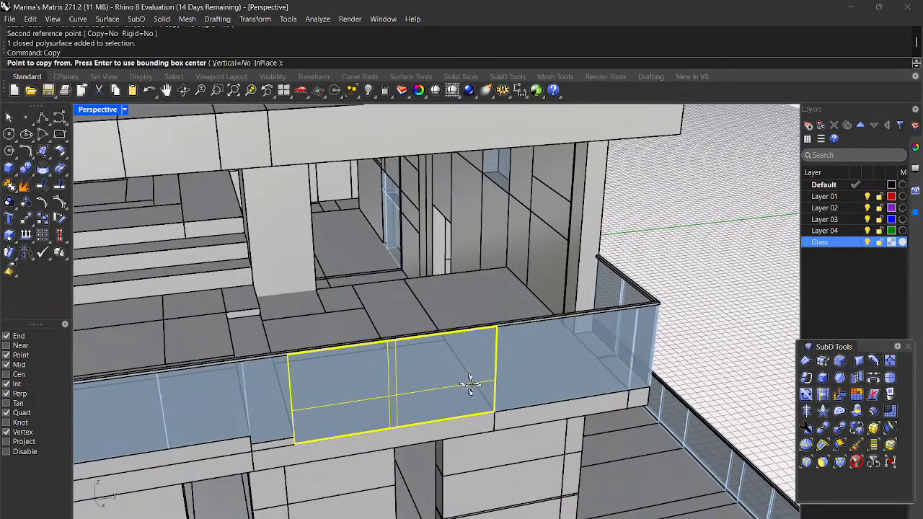
scroll(468, 382, up, 8)
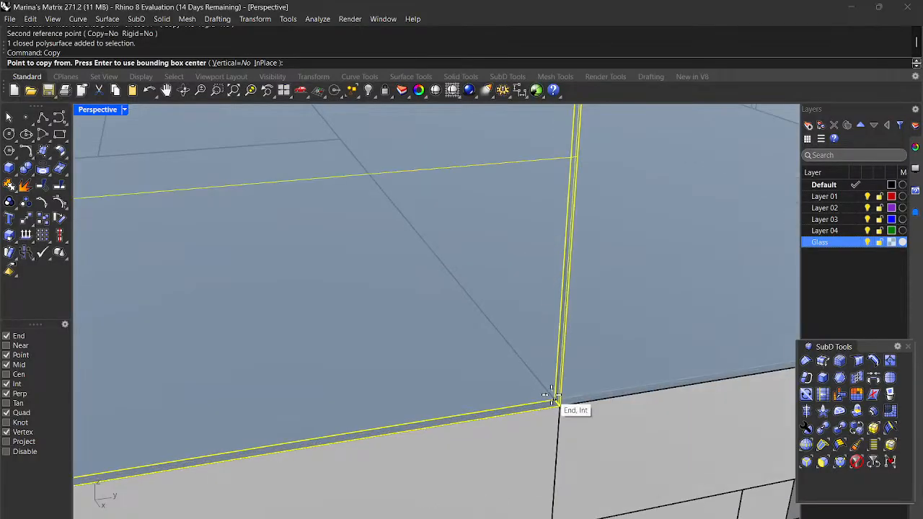
click(552, 395)
scroll(552, 395, down, 6)
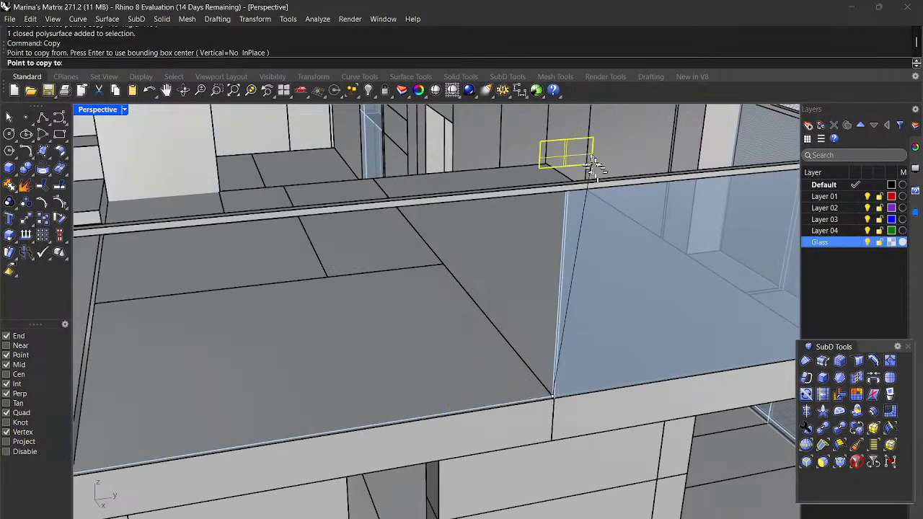
click(550, 159)
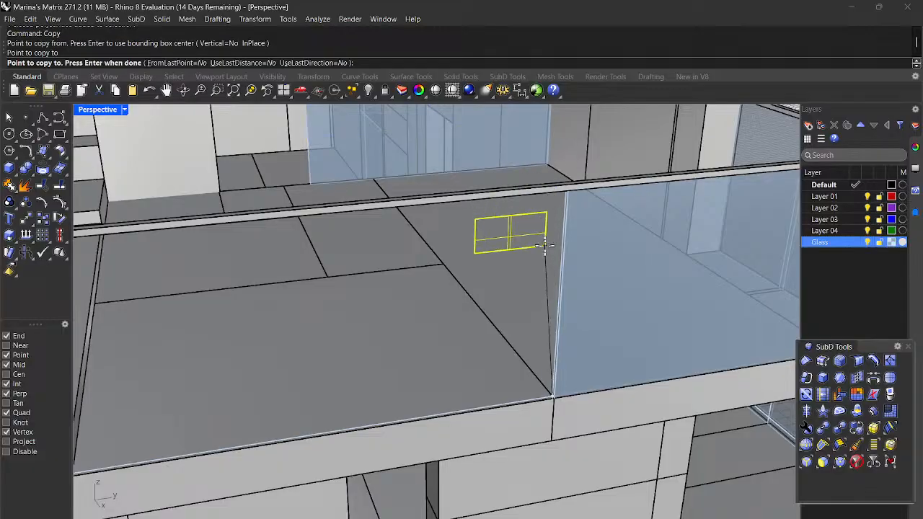
key(Return)
Step: Abandon the first Scale1D attempt on the copy, undo the copy and redo it
click(463, 146)
text(Scale1D)
key(Return)
scroll(505, 128, up, 5)
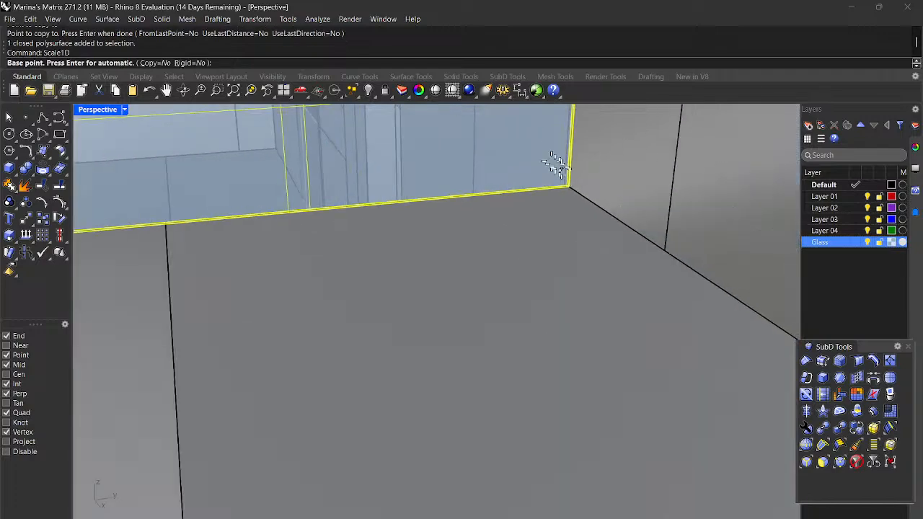
scroll(579, 200, down, 6)
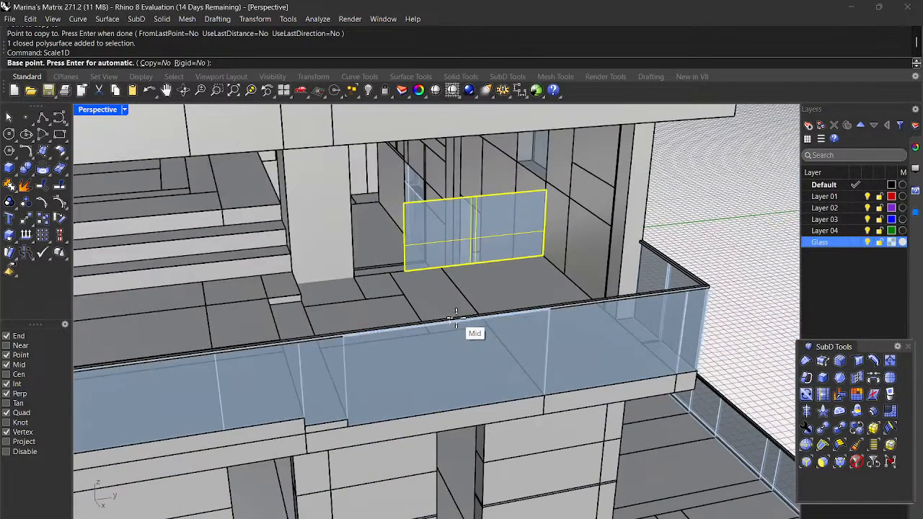
key(Escape)
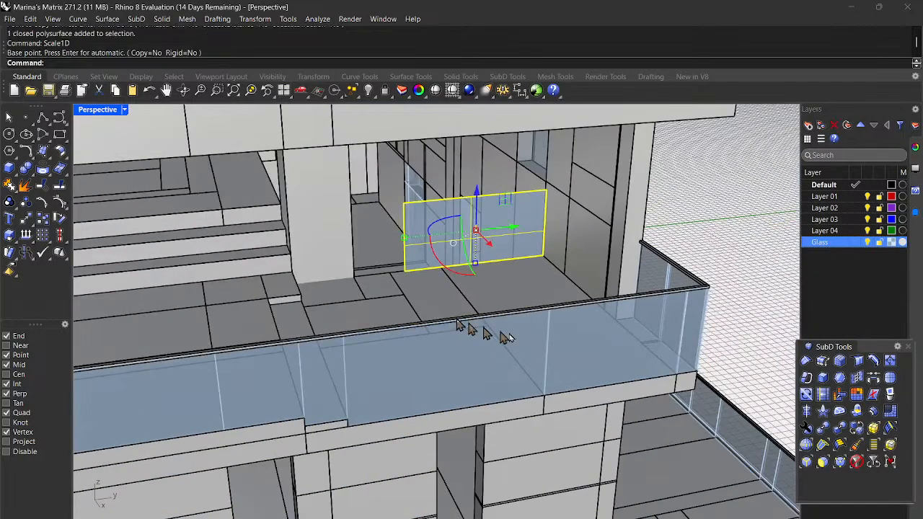
click(150, 91)
click(417, 364)
scroll(417, 364, up, 5)
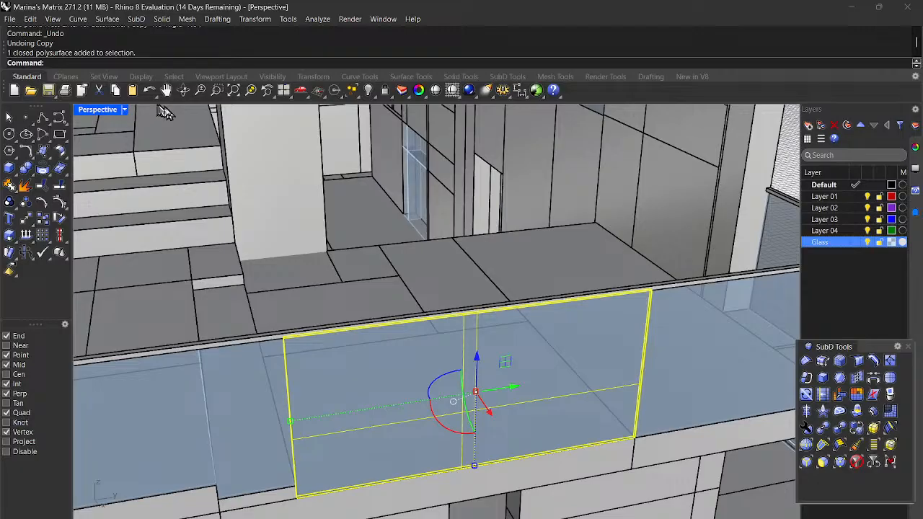
key(Escape)
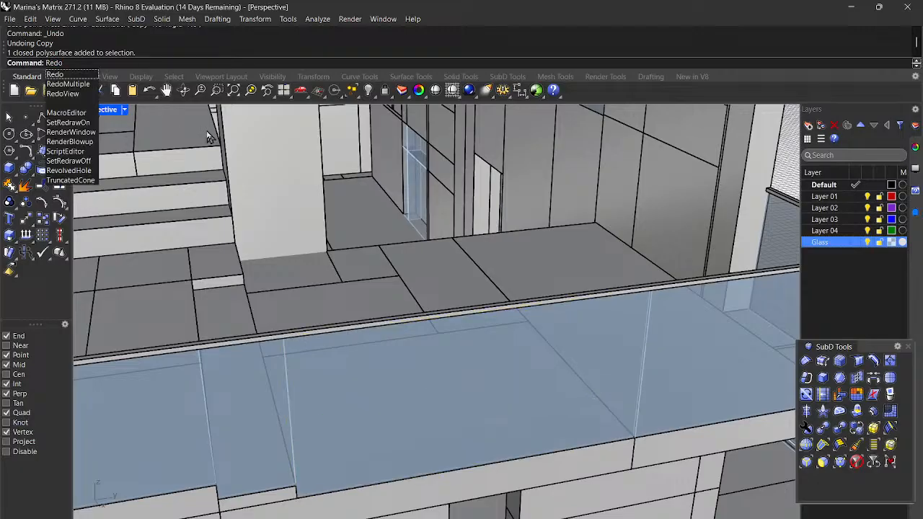
key(Return)
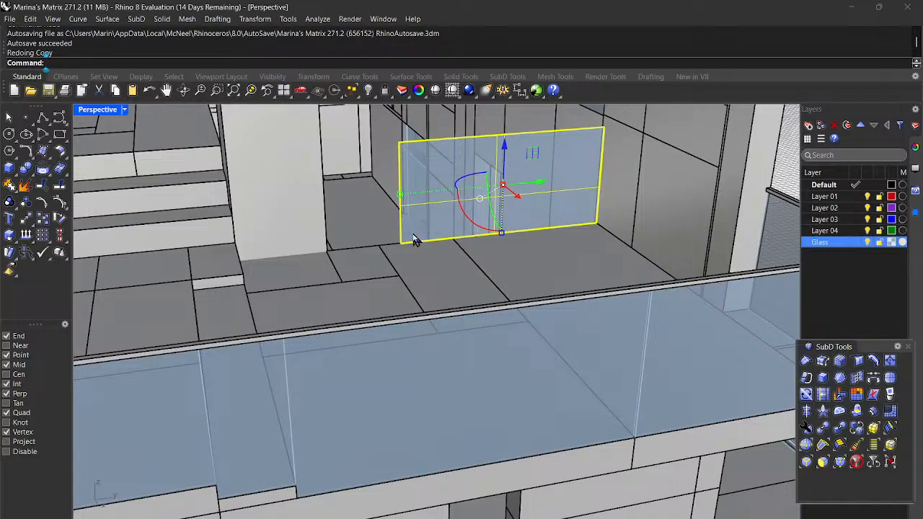
Step: Stretch the copied panel with Scale1D from its right corner to the balcony's far corner
key(Return)
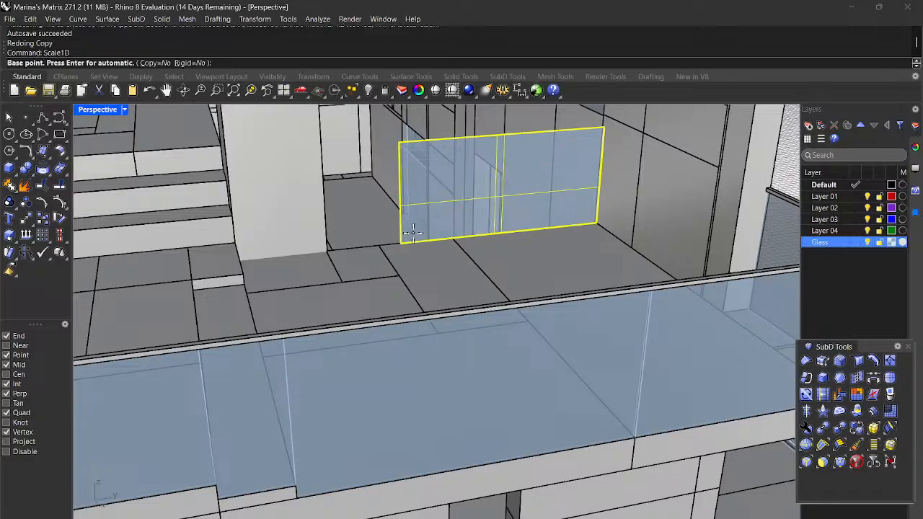
scroll(521, 206, up, 6)
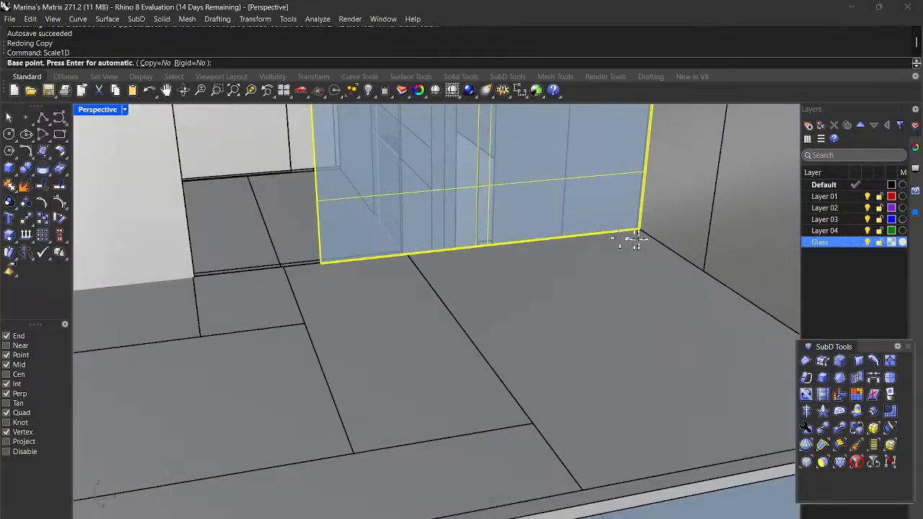
scroll(638, 240, up, 4)
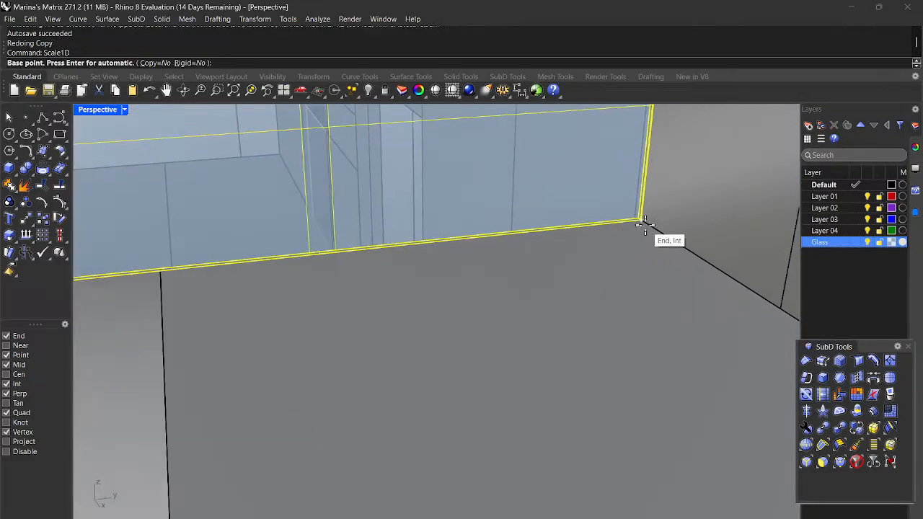
click(643, 221)
scroll(644, 221, down, 3)
scroll(234, 273, up, 4)
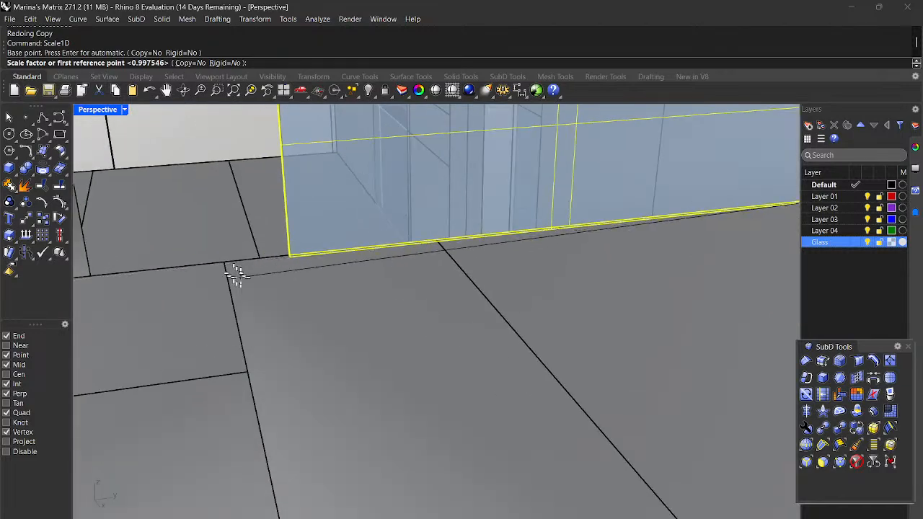
scroll(308, 267, up, 2)
click(300, 249)
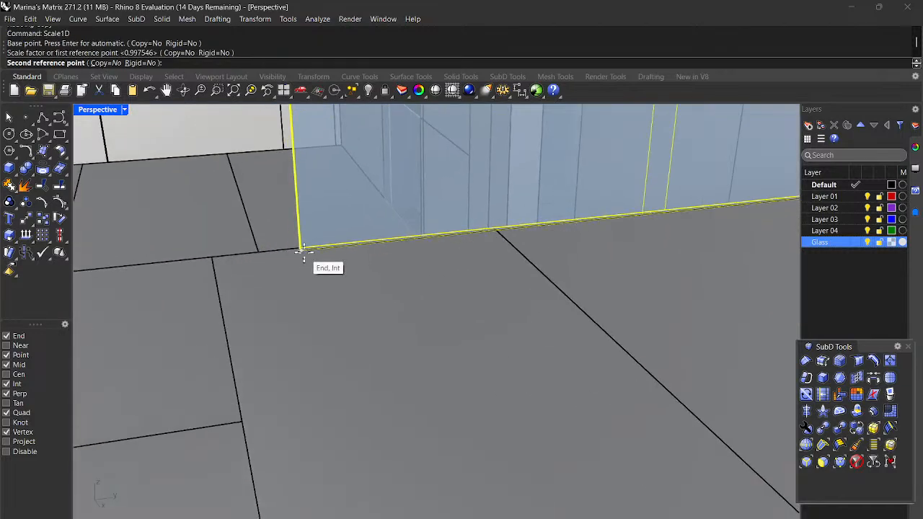
scroll(303, 253, down, 2)
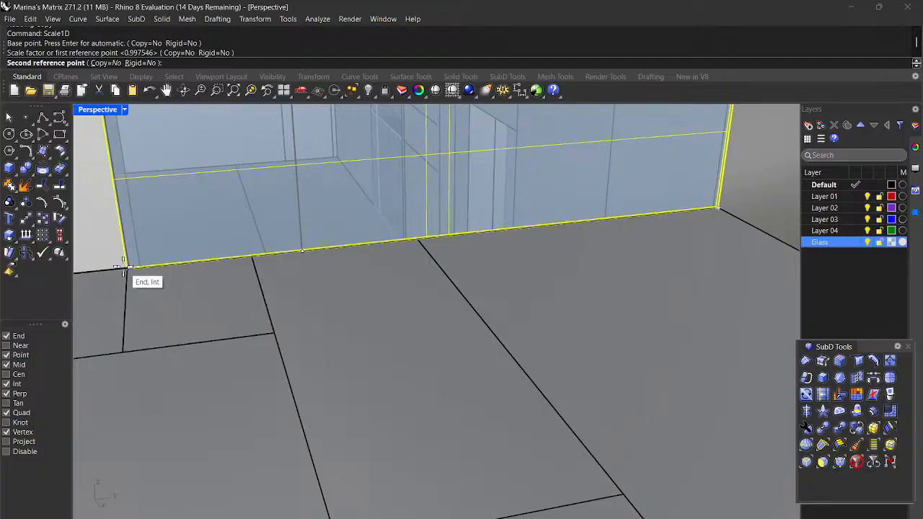
click(127, 268)
scroll(144, 273, down, 5)
click(604, 248)
scroll(604, 249, down, 5)
right_drag(667, 321, 653, 282)
scroll(483, 447, up, 6)
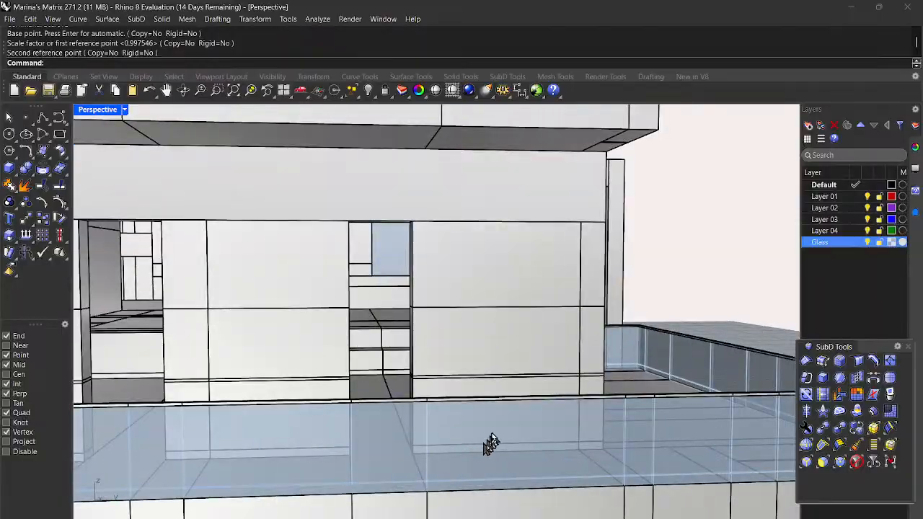
Step: Copy the thin ledge strip from its end corner to the next balcony corner
click(477, 385)
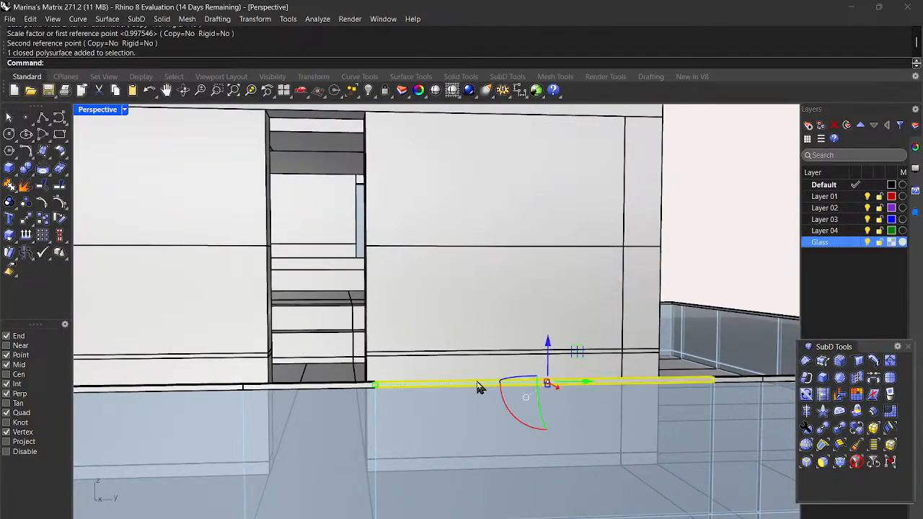
text(Copy)
key(Return)
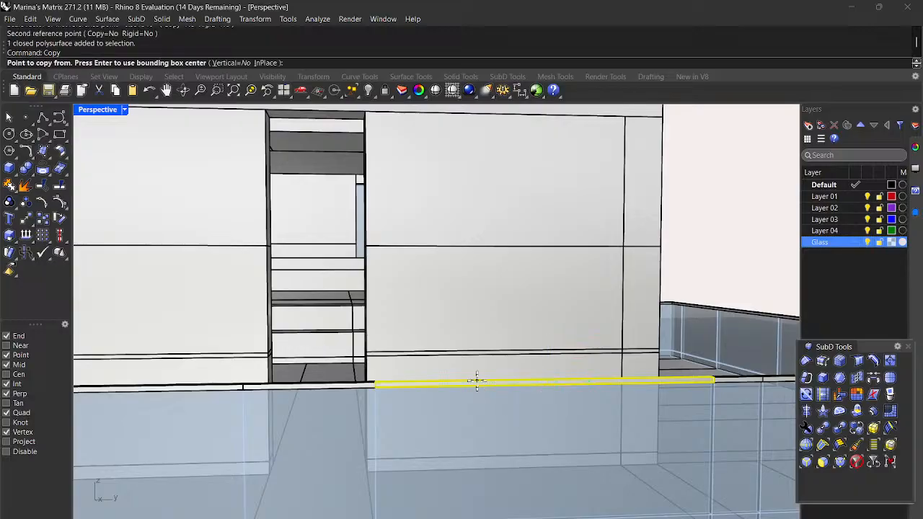
scroll(655, 391, up, 5)
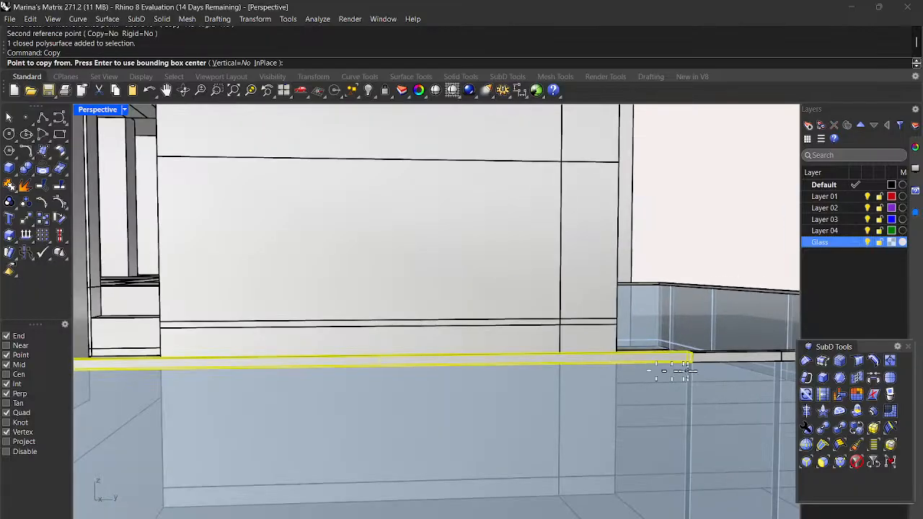
scroll(656, 369, up, 5)
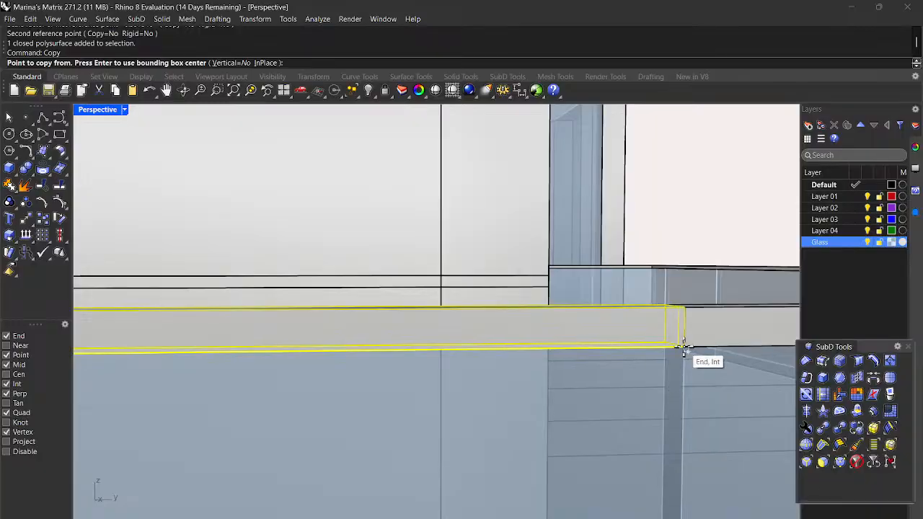
click(683, 349)
scroll(679, 340, down, 10)
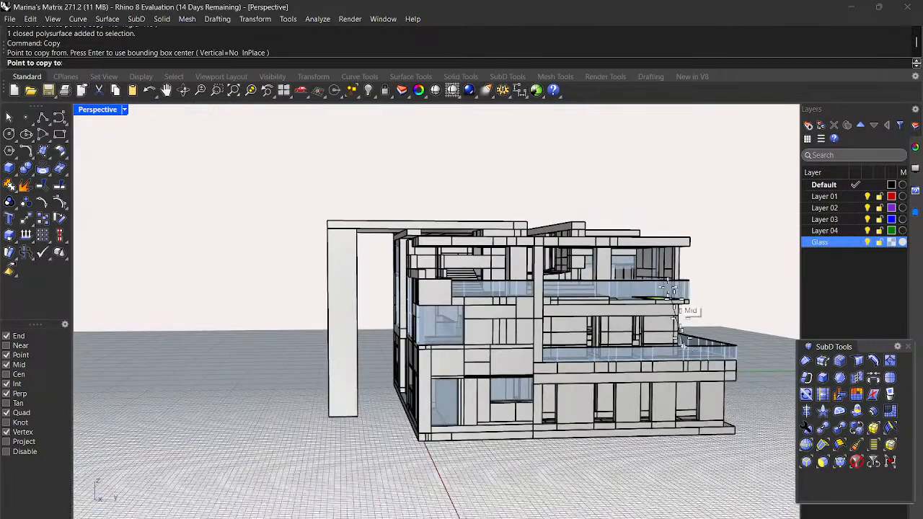
scroll(638, 276, up, 5)
scroll(640, 276, up, 8)
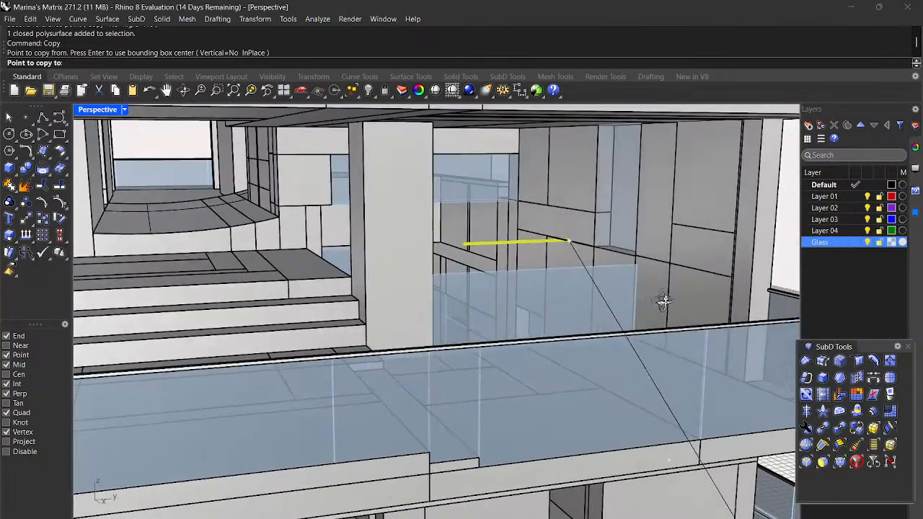
scroll(640, 276, up, 8)
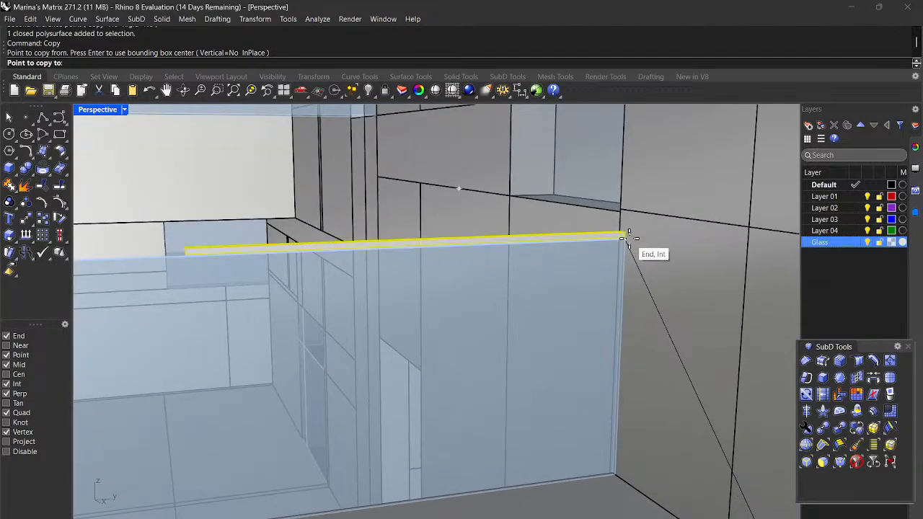
click(628, 238)
key(Return)
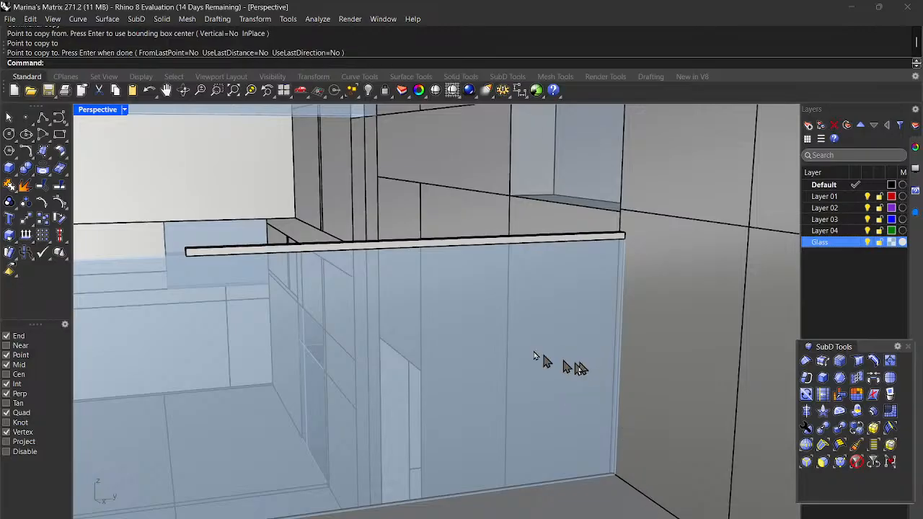
Step: Stretch the copied ledge with Scale1D from its end to the balcony's far corner
click(388, 247)
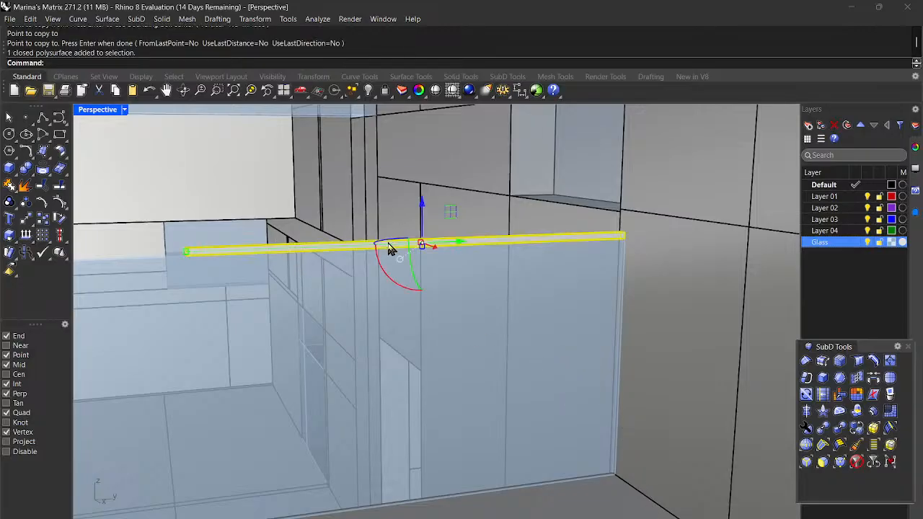
text(Scale1D)
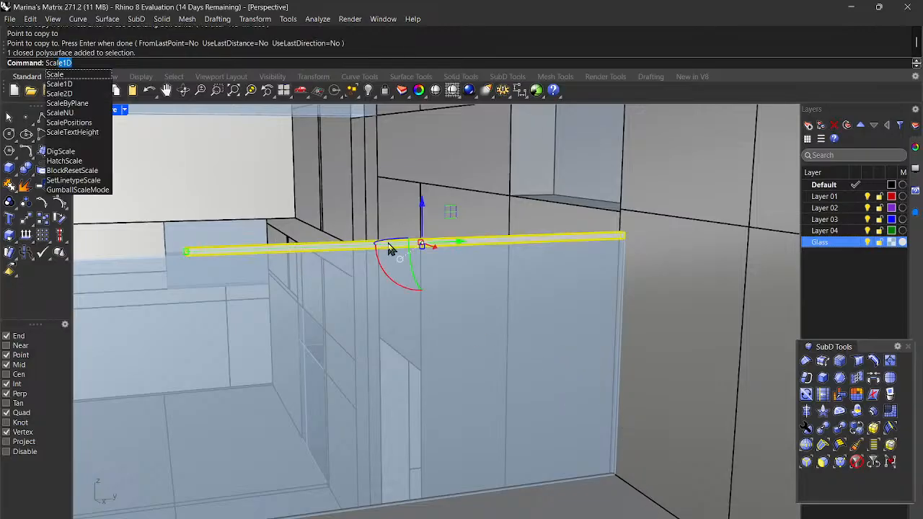
key(Return)
scroll(633, 264, up, 3)
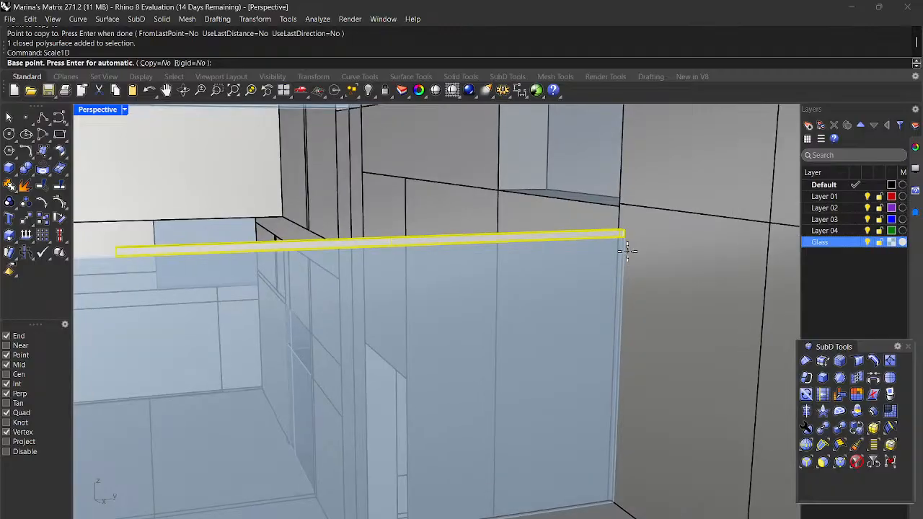
click(622, 237)
scroll(623, 237, down, 5)
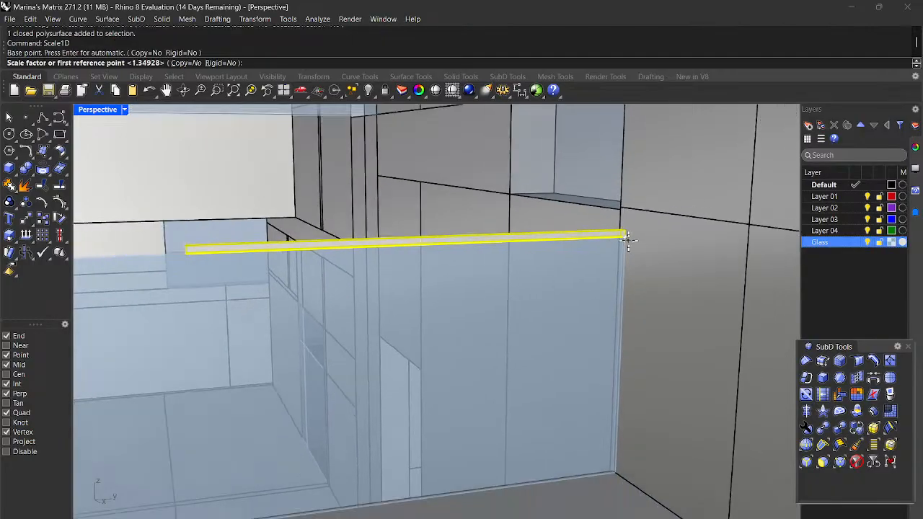
scroll(314, 260, up, 5)
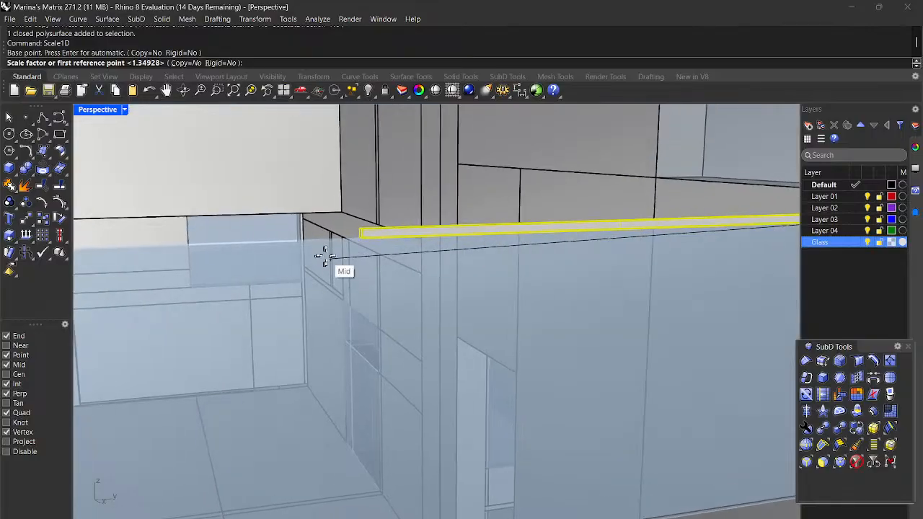
click(363, 238)
scroll(362, 238, down, 3)
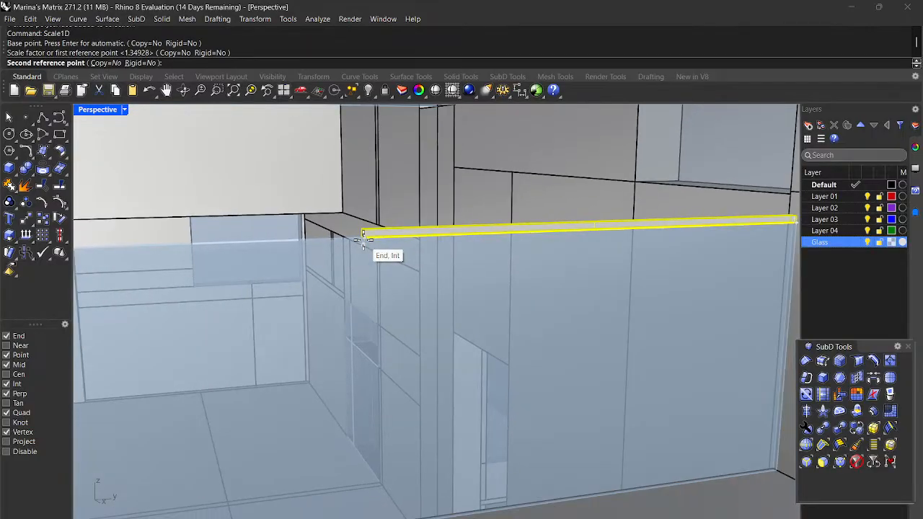
scroll(201, 248, up, 4)
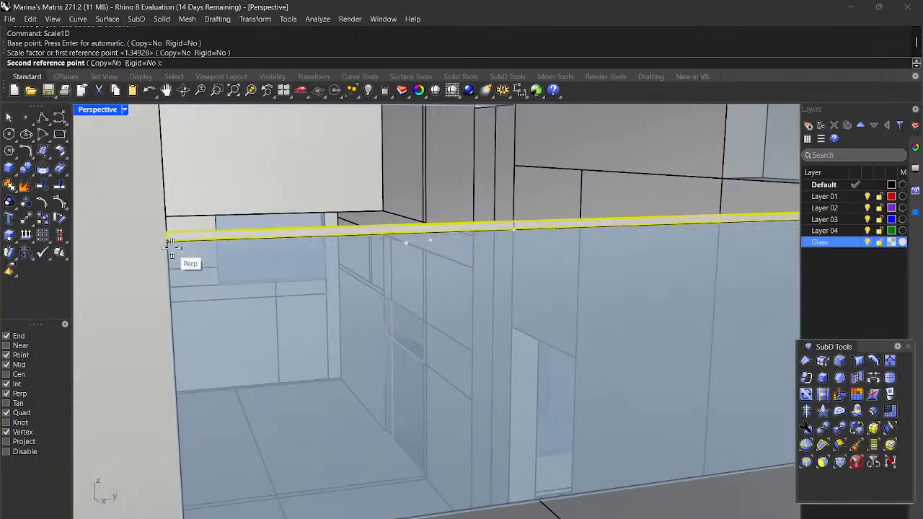
scroll(180, 251, up, 2)
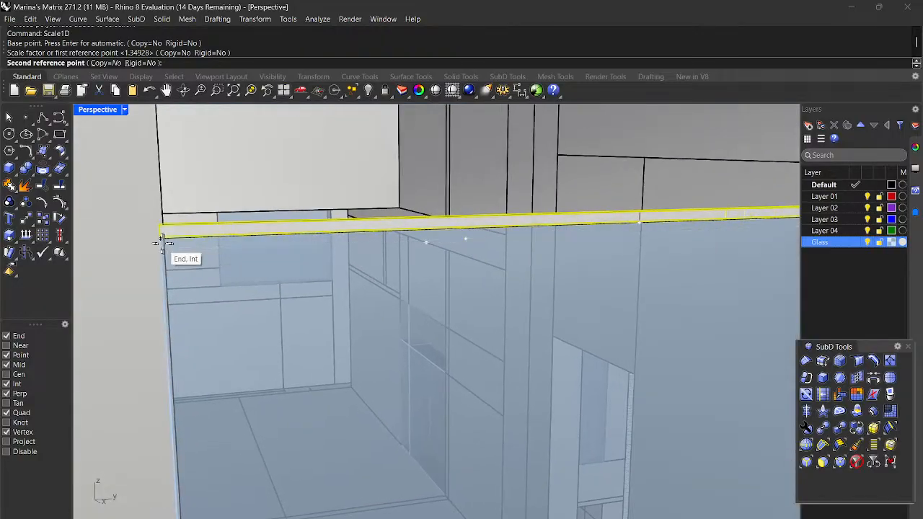
click(160, 236)
scroll(180, 243, down, 6)
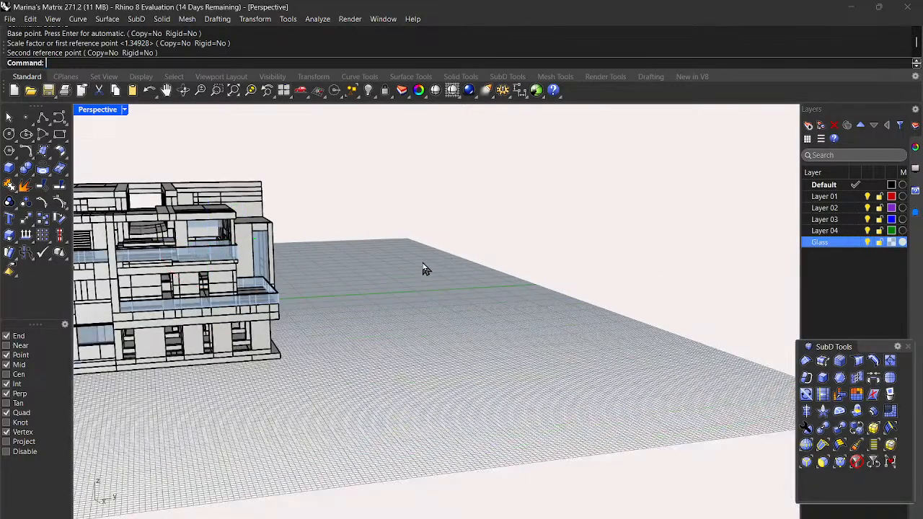
scroll(425, 268, down, 3)
right_drag(425, 267, 457, 309)
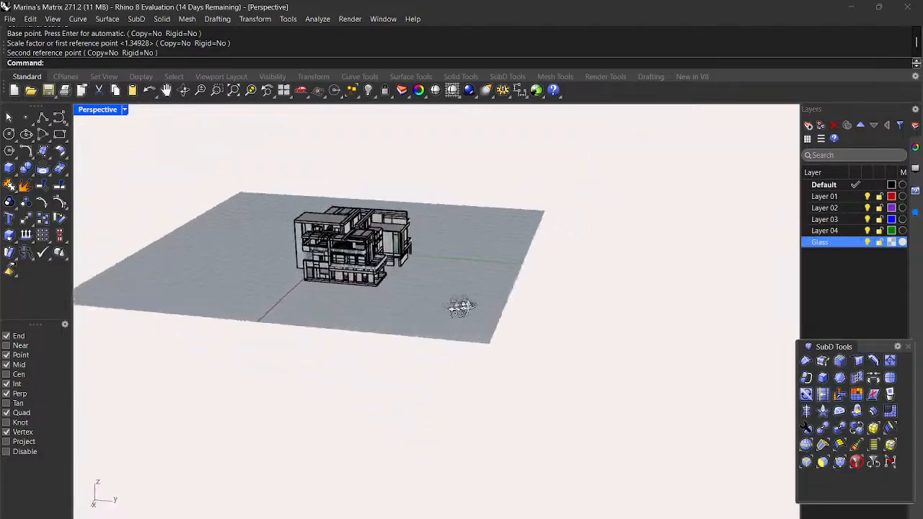
scroll(330, 271, up, 8)
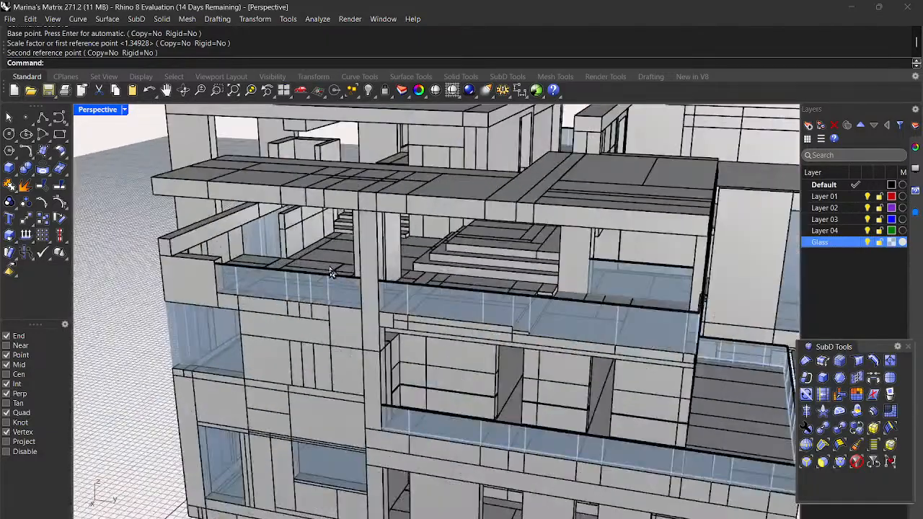
scroll(331, 273, down, 1)
scroll(202, 253, up, 4)
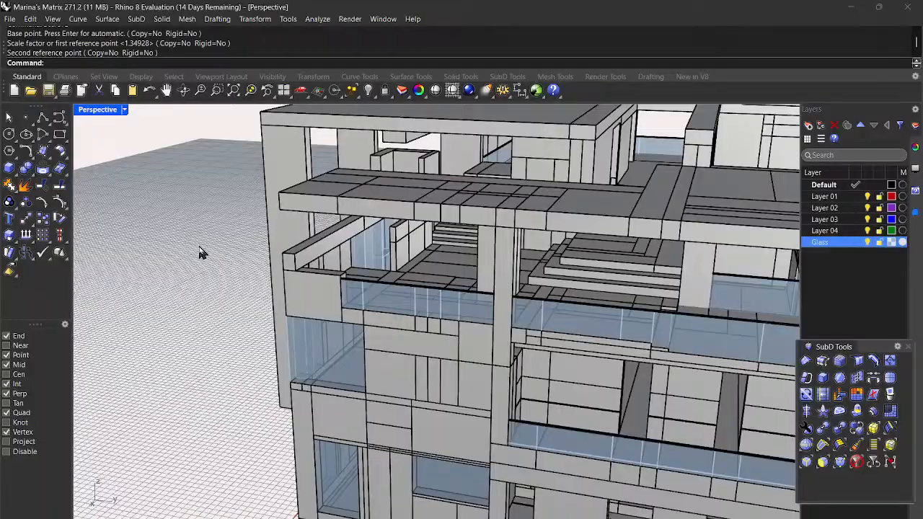
scroll(351, 295, up, 5)
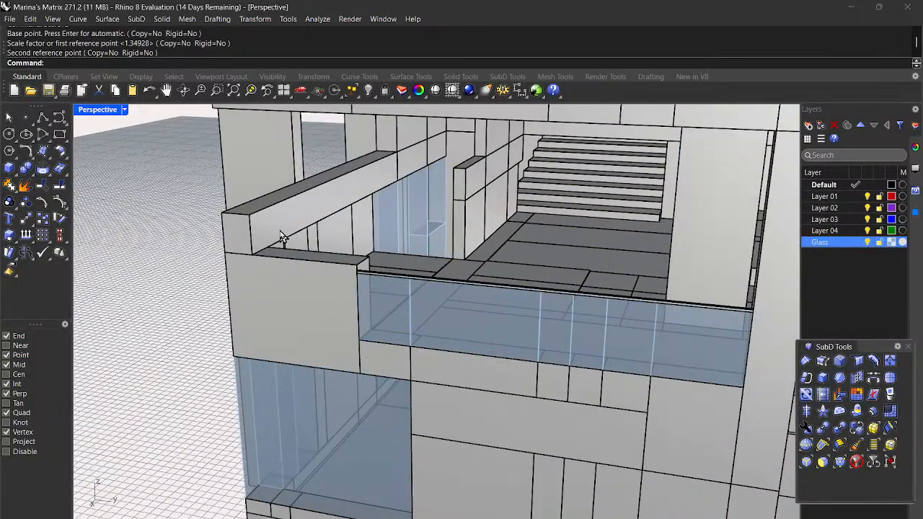
scroll(283, 238, down, 6)
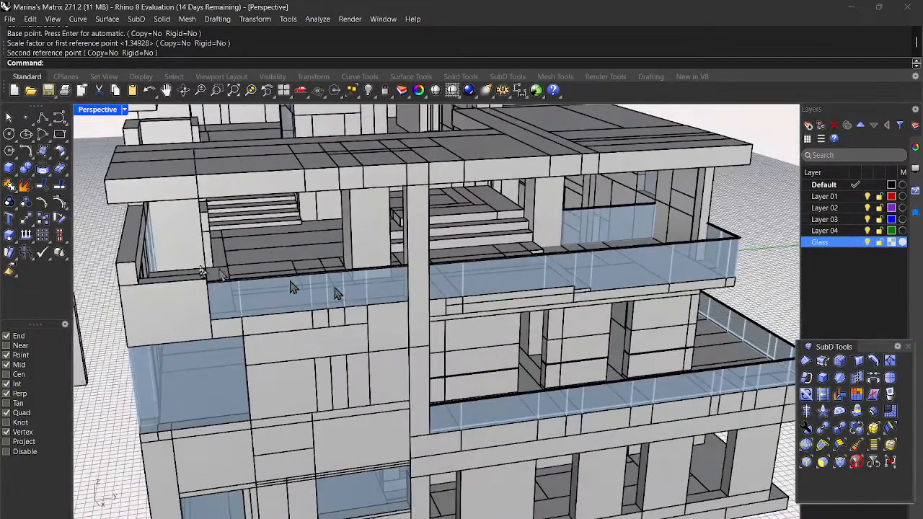
scroll(216, 214, down, 8)
right_drag(476, 281, 514, 262)
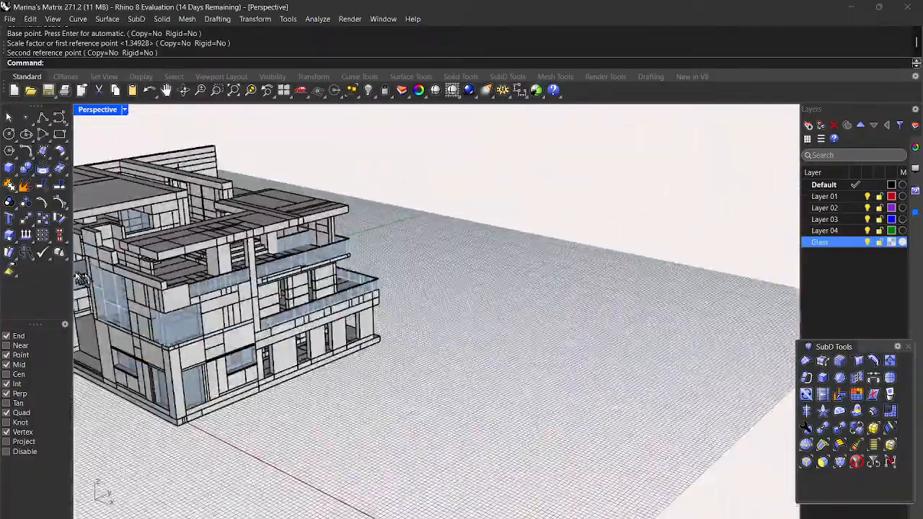
right_drag(82, 279, 200, 283)
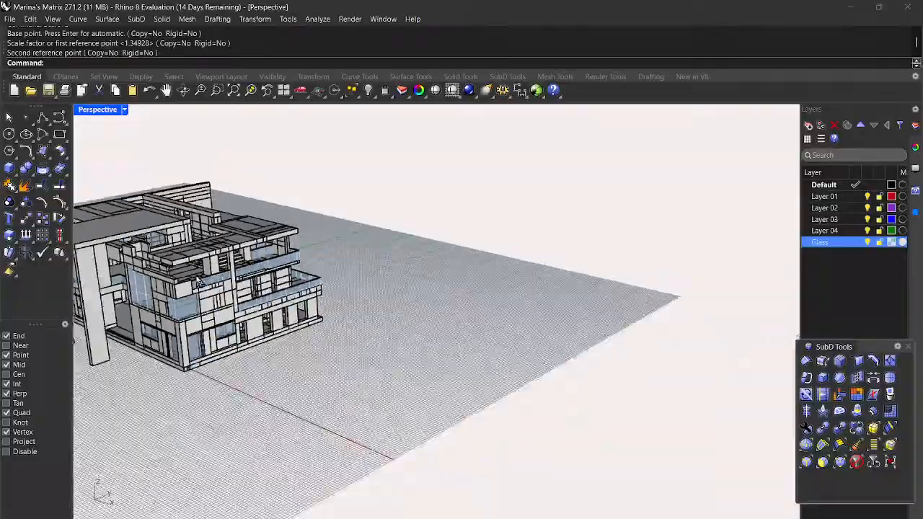
right_drag(421, 290, 285, 306)
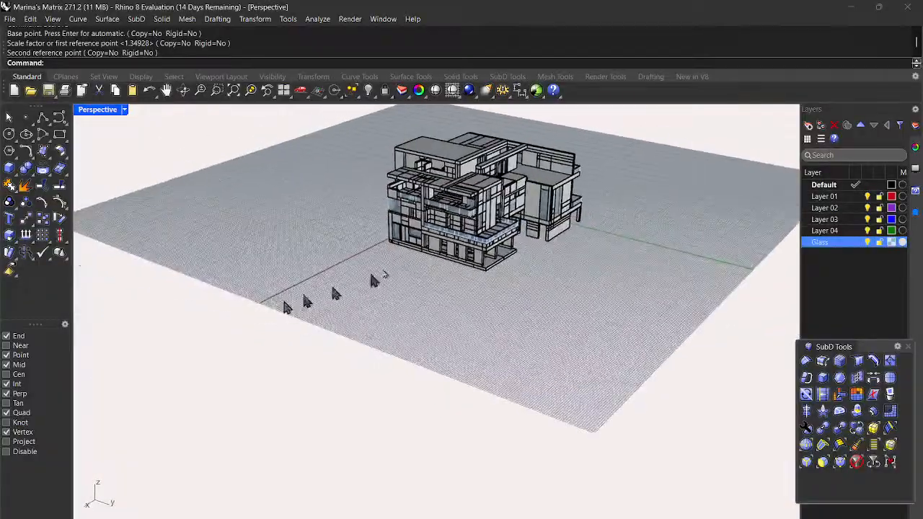
scroll(552, 218, up, 4)
scroll(552, 219, up, 3)
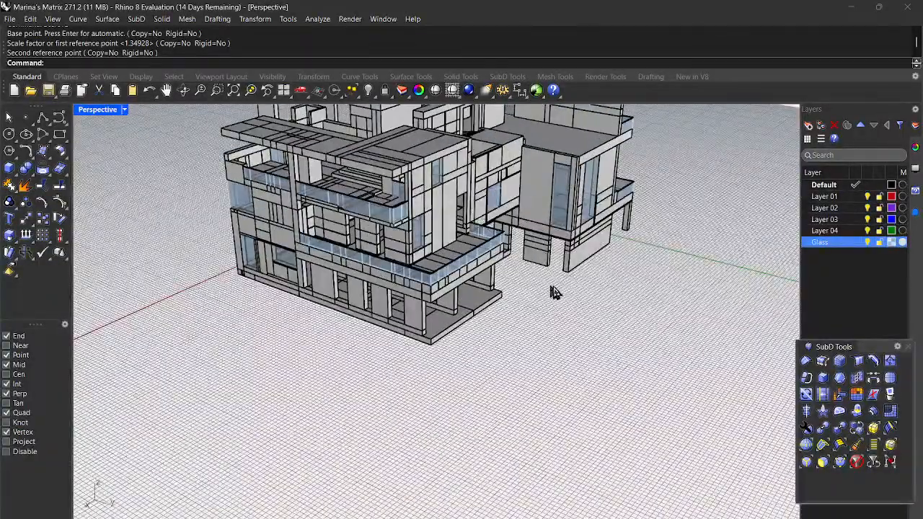
scroll(508, 269, up, 8)
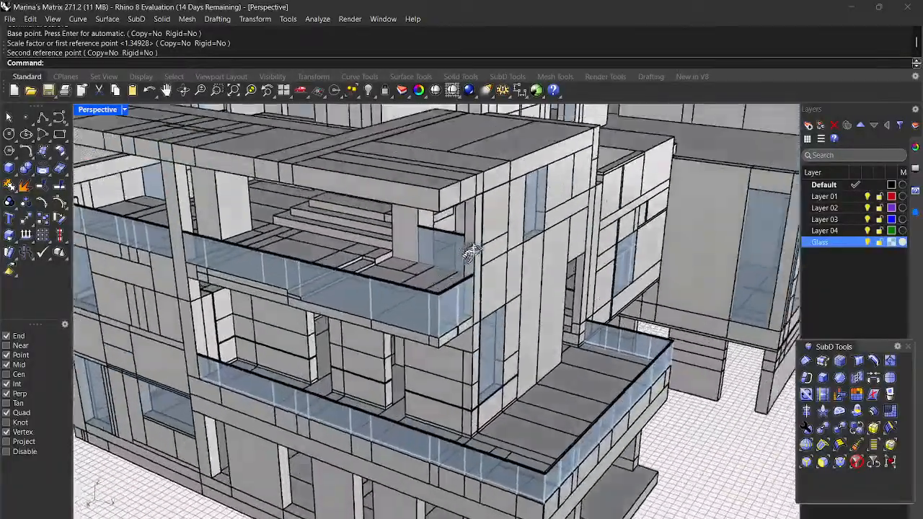
mouse_move(471, 252)
right_down()
mouse_move(496, 243)
mouse_move(458, 255)
mouse_move(458, 246)
right_up()
scroll(458, 251, down, 9)
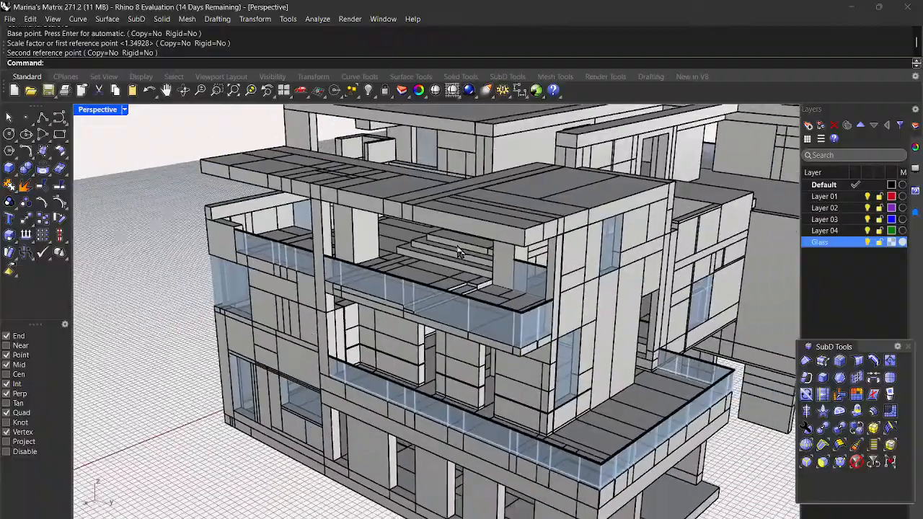
right_drag(282, 303, 399, 303)
scroll(475, 294, down, 8)
right_drag(553, 298, 253, 325)
scroll(245, 303, up, 10)
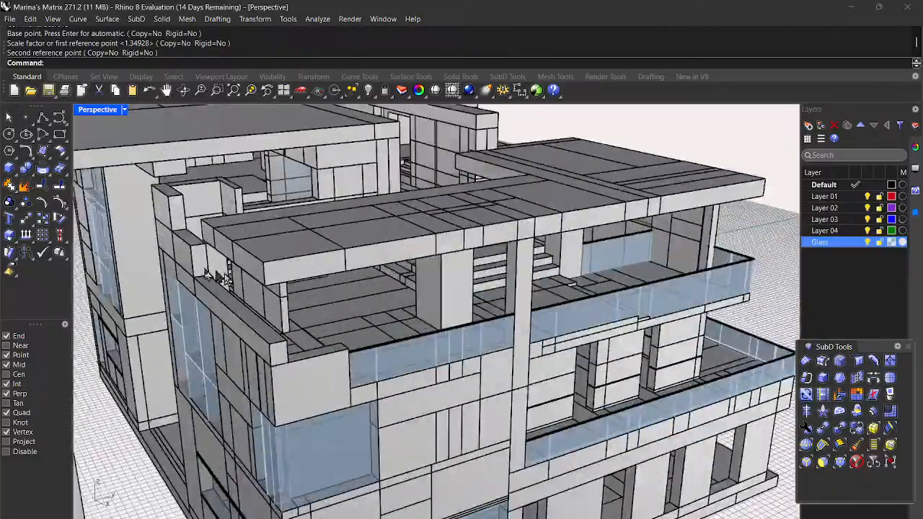
scroll(214, 345, down, 5)
scroll(213, 344, down, 6)
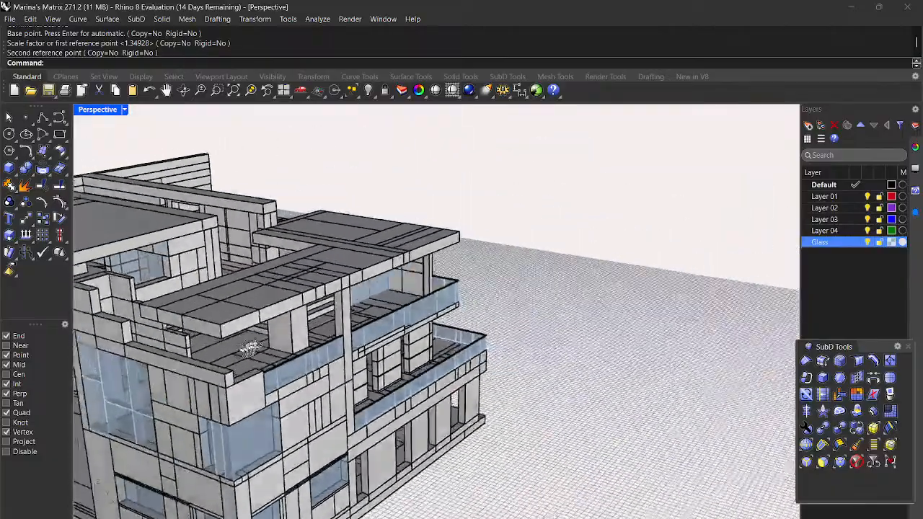
scroll(226, 390, up, 2)
scroll(225, 389, up, 8)
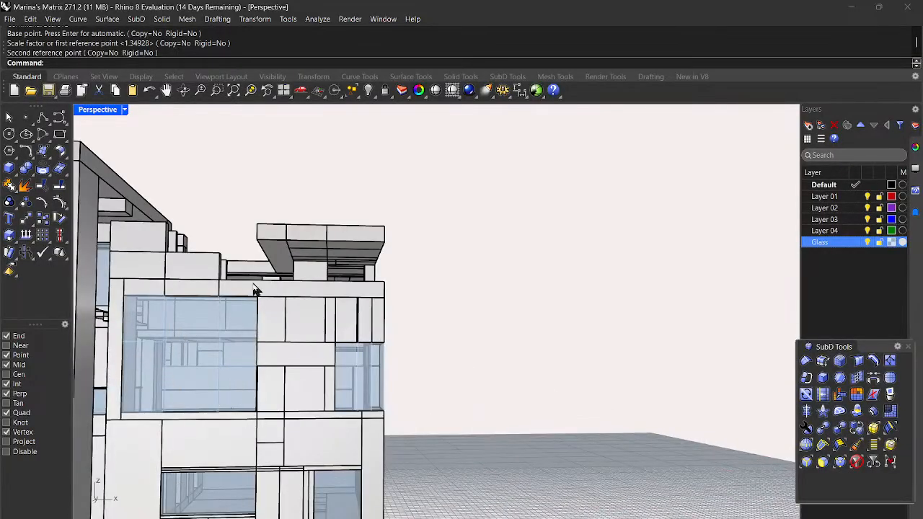
right_drag(284, 351, 406, 371)
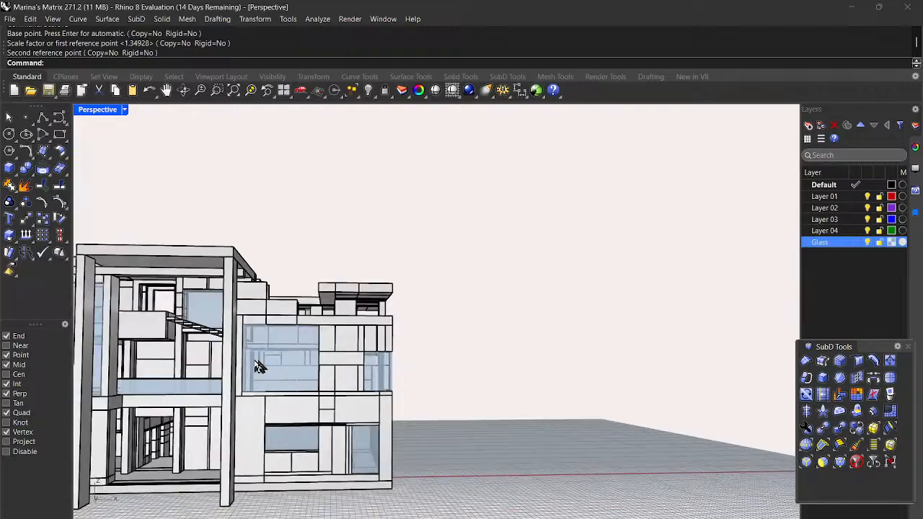
scroll(341, 307, down, 6)
right_drag(532, 352, 484, 382)
right_drag(395, 383, 256, 384)
scroll(295, 326, up, 5)
scroll(294, 320, up, 3)
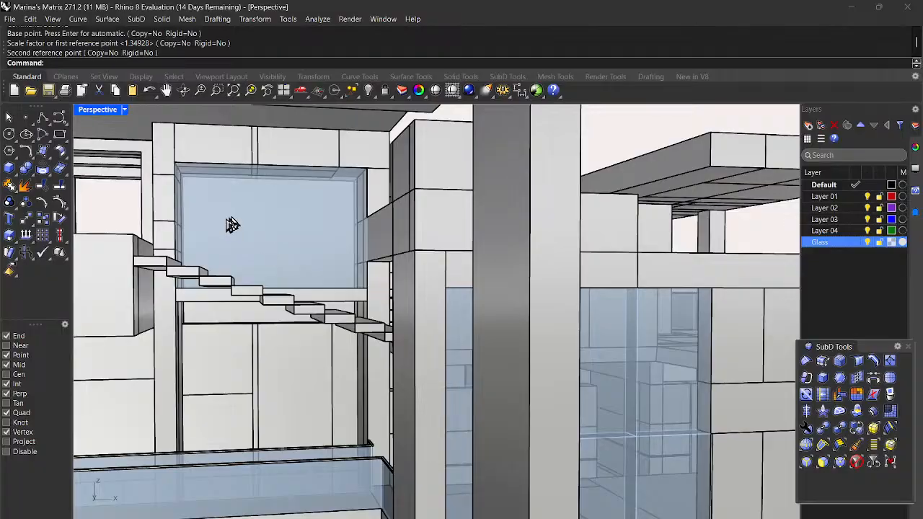
scroll(239, 229, down, 6)
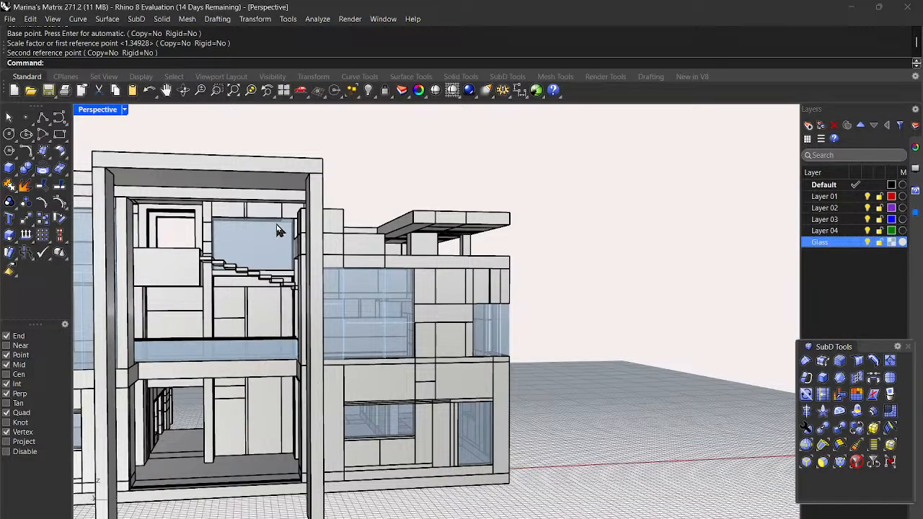
right_drag(262, 225, 117, 309)
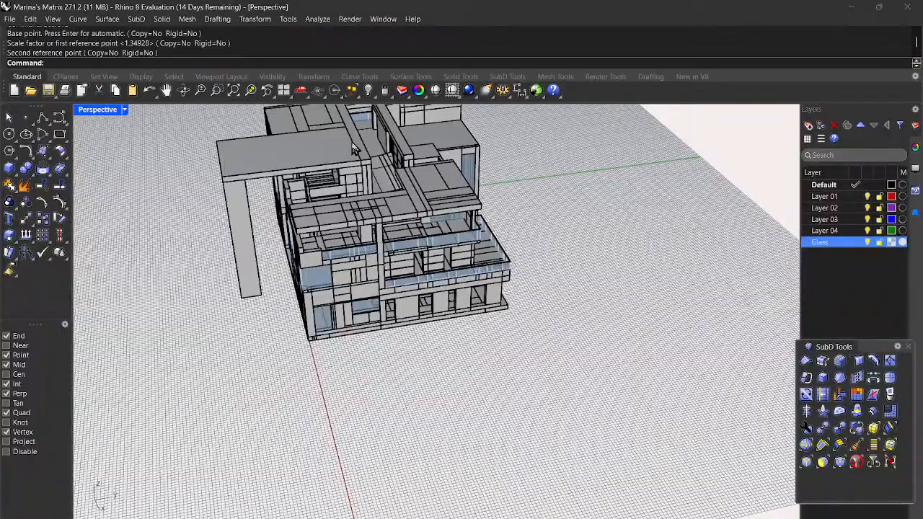
scroll(390, 229, down, 4)
right_drag(398, 244, 379, 266)
right_drag(548, 257, 395, 241)
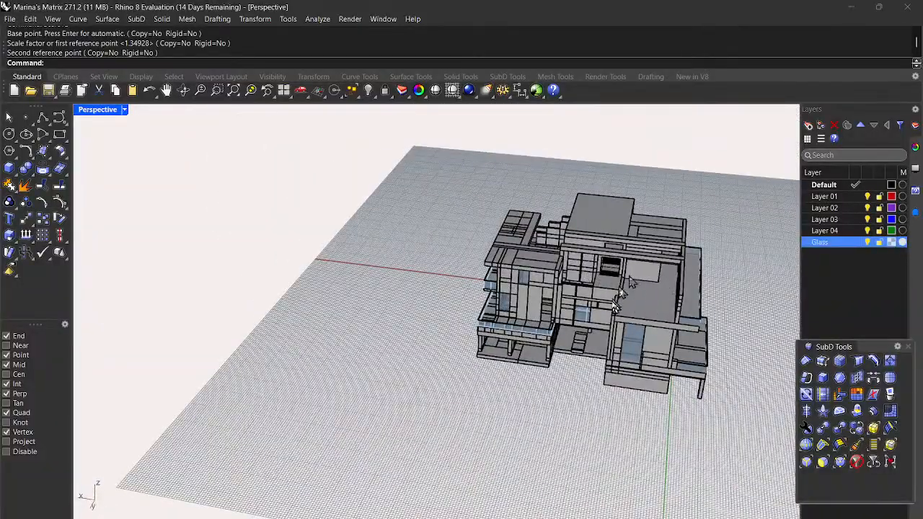
right_drag(670, 289, 576, 283)
mouse_move(439, 348)
right_down()
mouse_move(462, 346)
mouse_move(425, 351)
mouse_move(437, 358)
right_up()
right_drag(372, 367, 420, 409)
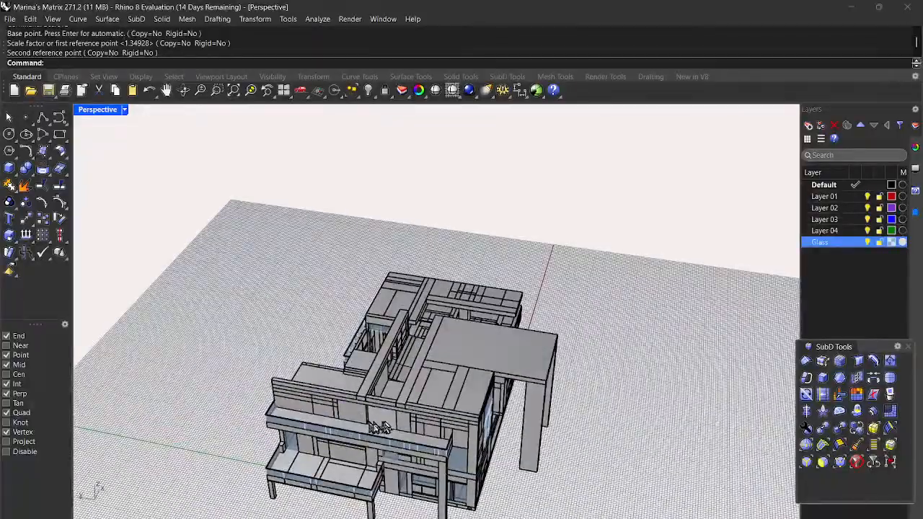
right_drag(445, 452, 604, 441)
right_drag(684, 459, 613, 404)
scroll(455, 322, up, 10)
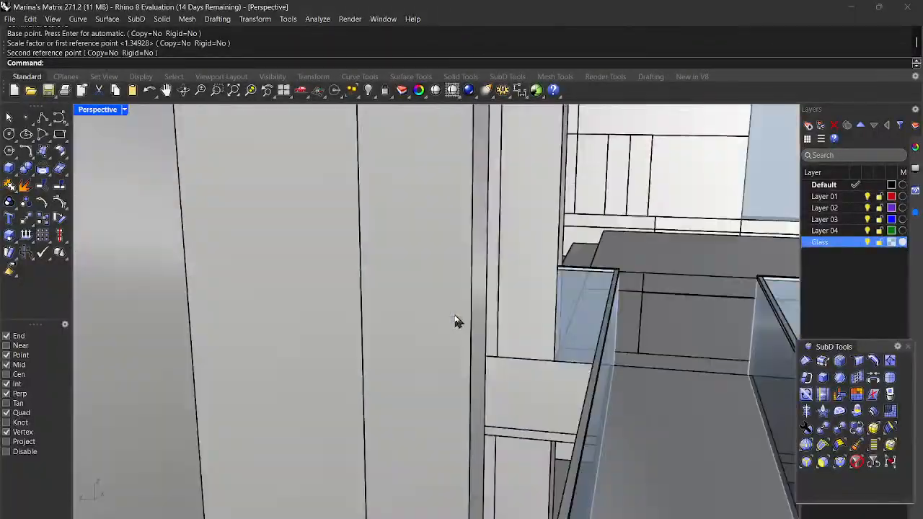
scroll(456, 322, down, 8)
right_drag(546, 367, 625, 403)
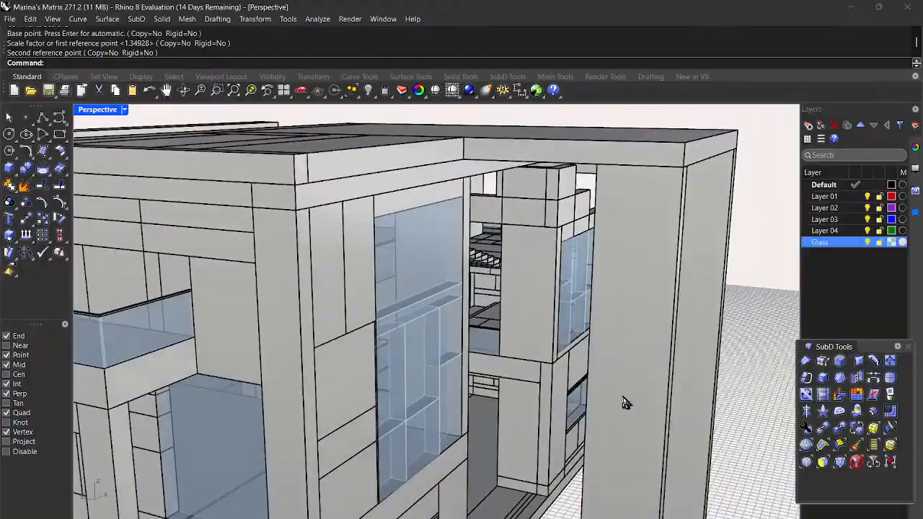
scroll(624, 402, down, 6)
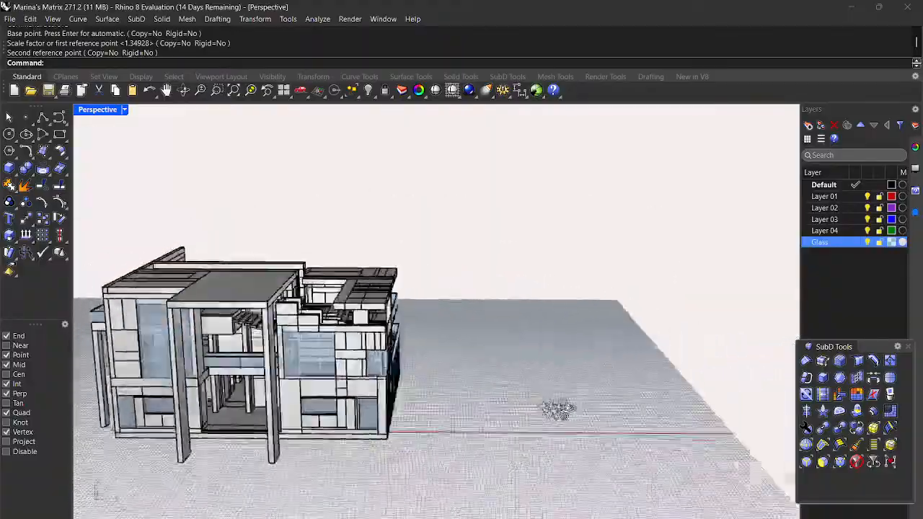
right_drag(604, 409, 477, 420)
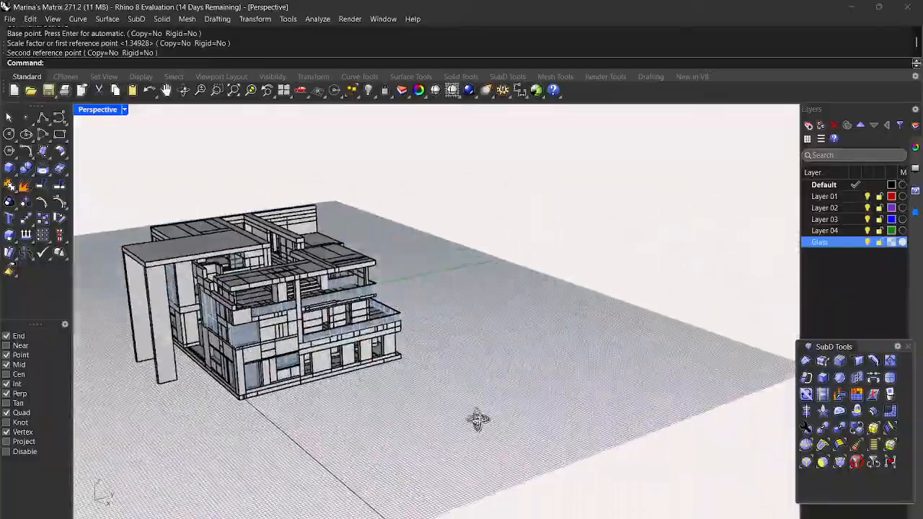
right_drag(299, 303, 247, 353)
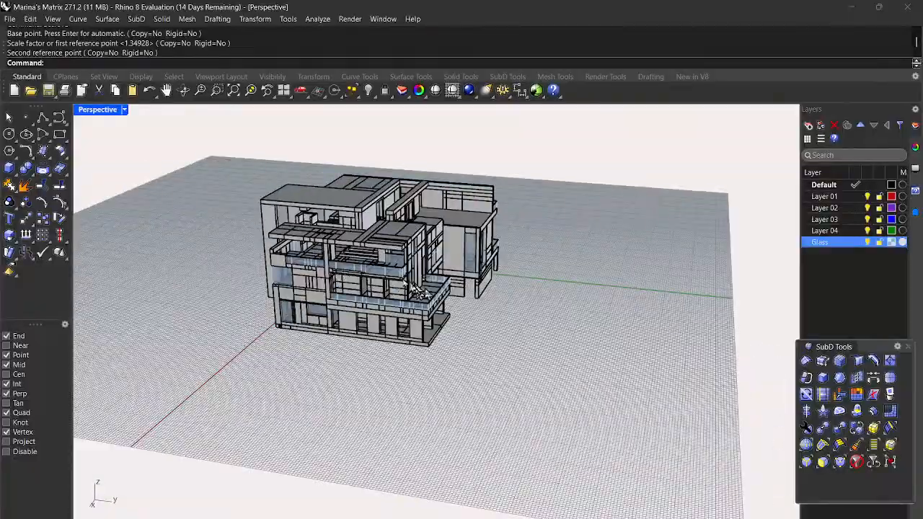
scroll(348, 279, up, 5)
right_drag(344, 280, 487, 299)
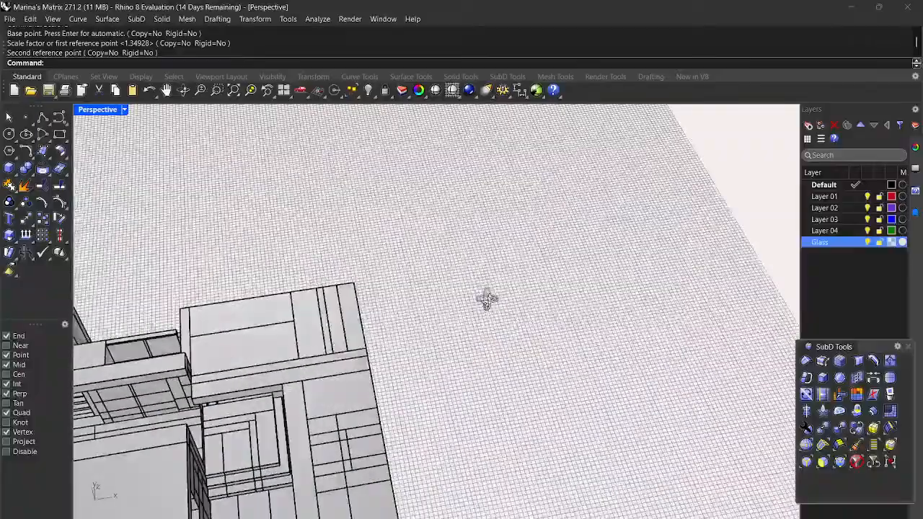
right_drag(230, 418, 235, 448)
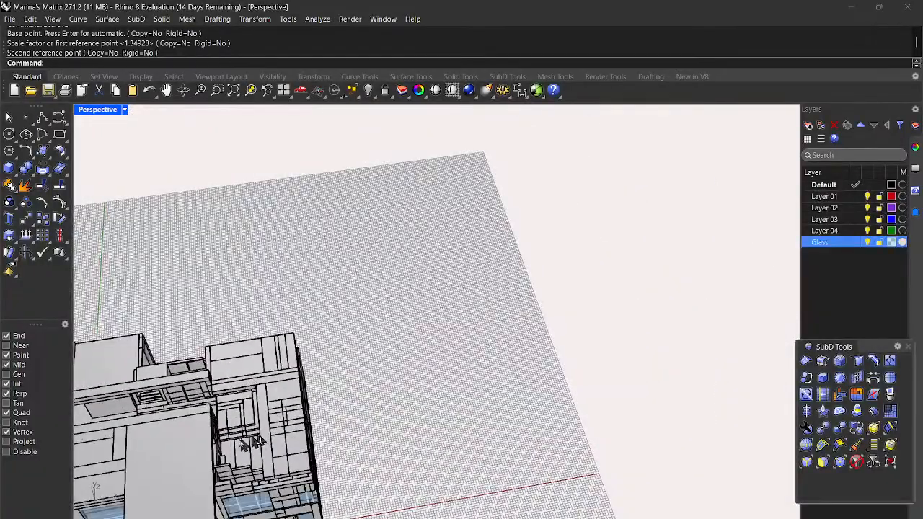
scroll(263, 450, up, 10)
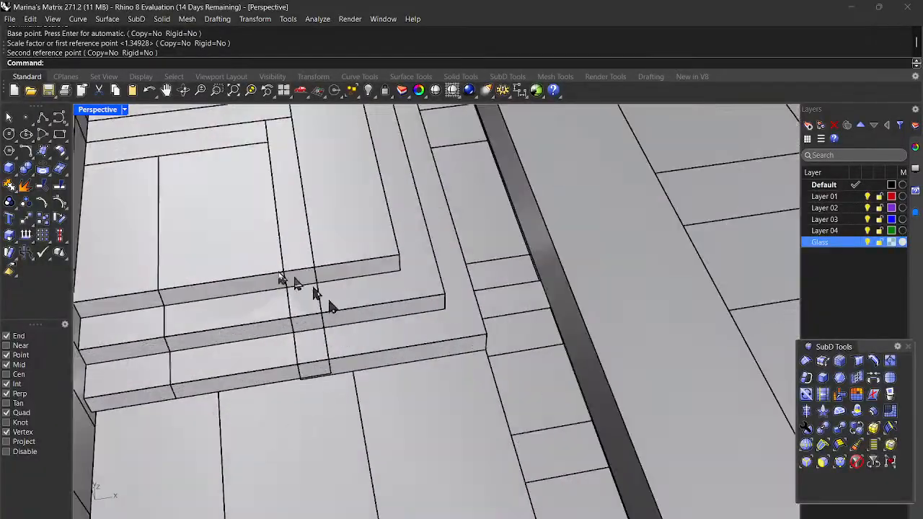
scroll(303, 343, down, 5)
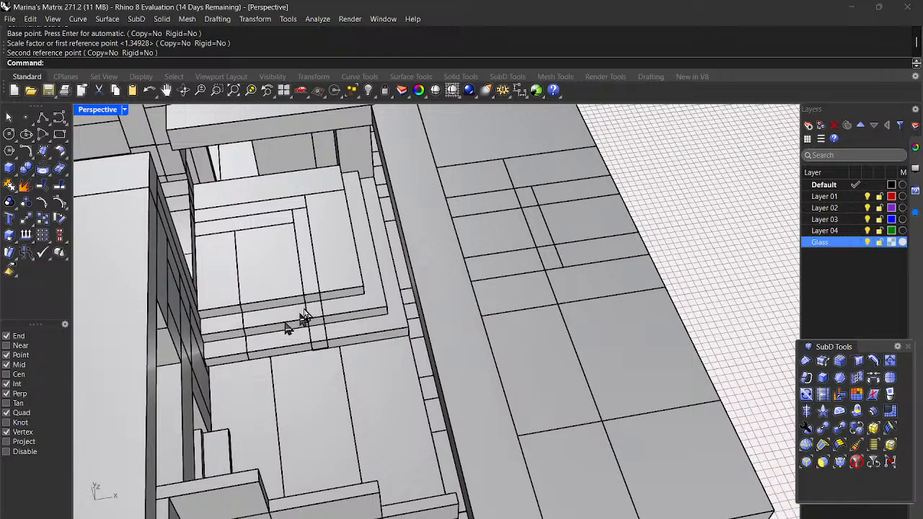
scroll(305, 317, down, 4)
scroll(323, 283, up, 2)
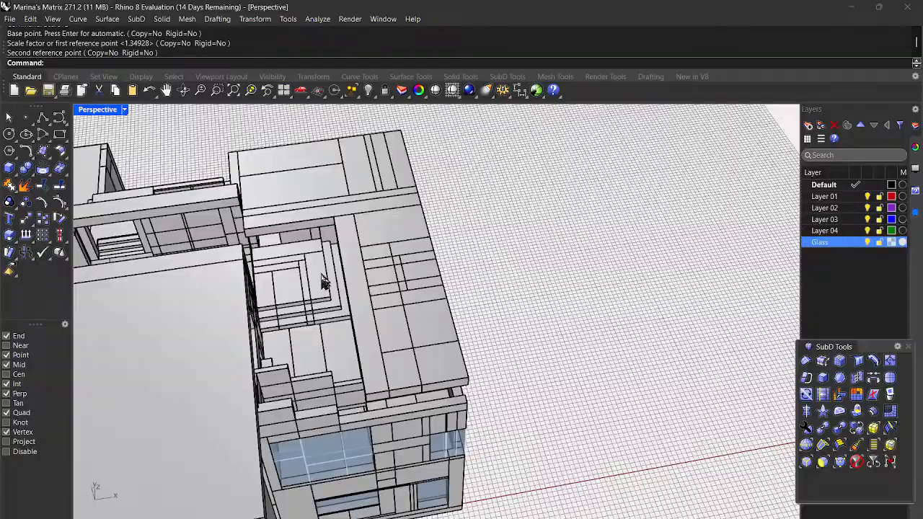
scroll(333, 352, up, 3)
mouse_move(334, 352)
right_down()
mouse_move(692, 391)
mouse_move(544, 373)
mouse_move(540, 354)
mouse_move(740, 382)
mouse_move(560, 344)
mouse_move(505, 358)
mouse_move(491, 379)
mouse_move(406, 387)
mouse_move(324, 367)
right_up()
scroll(468, 267, up, 5)
scroll(469, 266, up, 5)
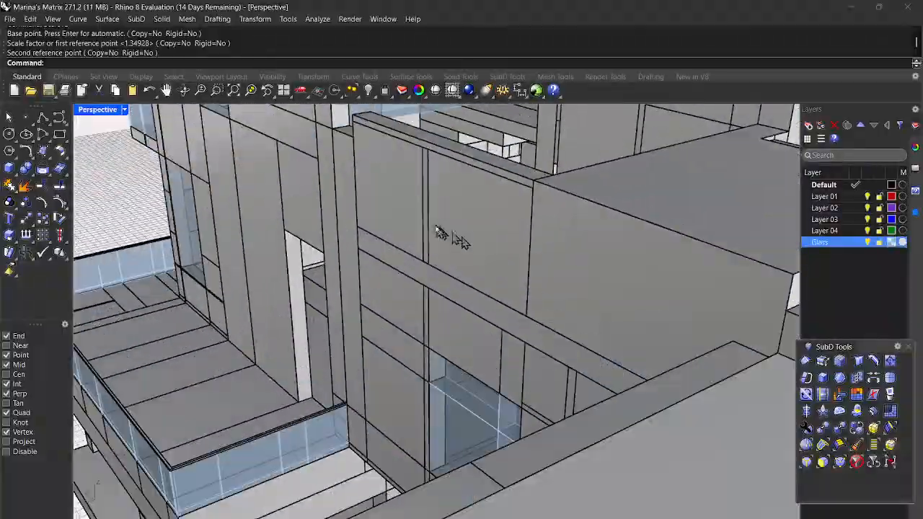
scroll(429, 231, down, 5)
mouse_move(375, 267)
right_down()
mouse_move(441, 258)
mouse_move(504, 213)
mouse_move(454, 224)
mouse_move(411, 263)
mouse_move(461, 240)
mouse_move(388, 272)
right_up()
scroll(389, 214, up, 4)
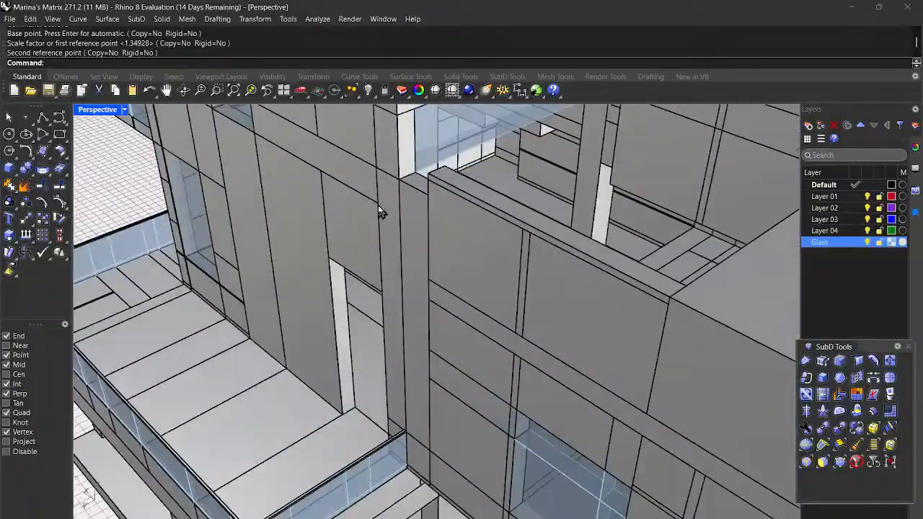
Step: Scale1D the vertical mullion from its bottom end so its top rises to the slab above
click(414, 202)
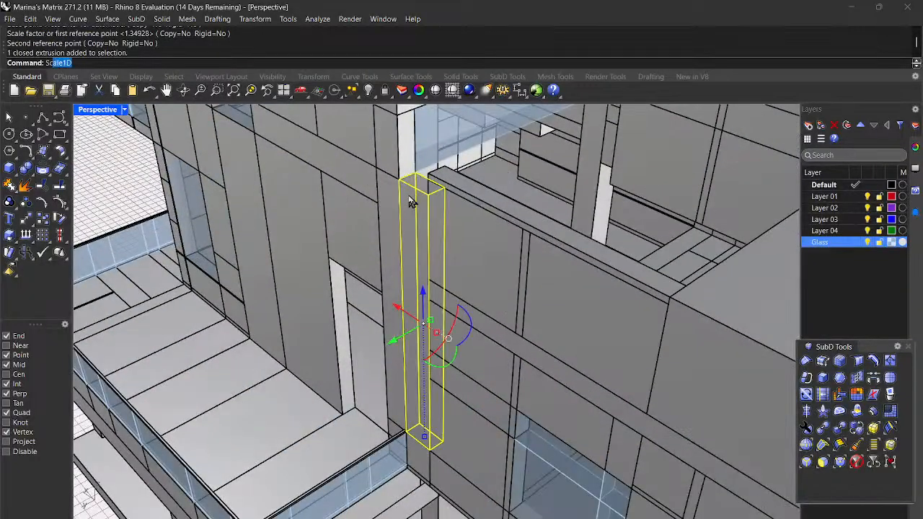
key(Return)
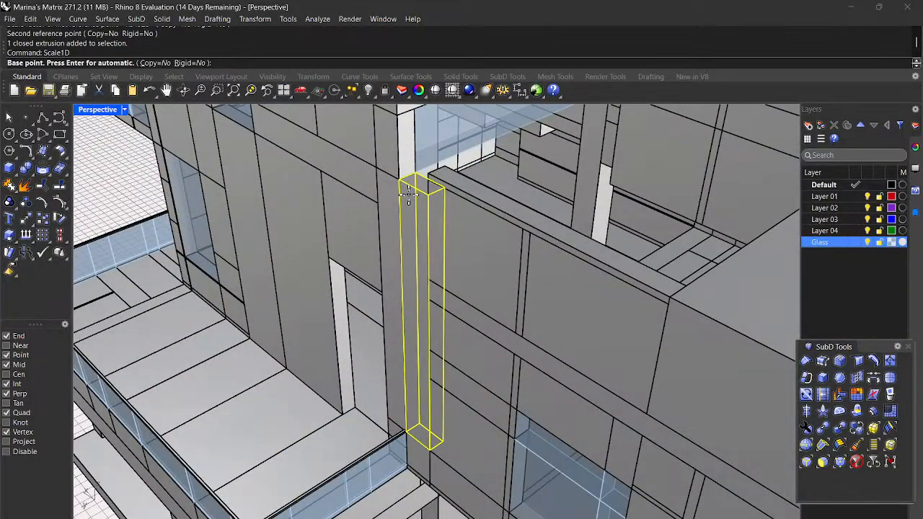
click(407, 432)
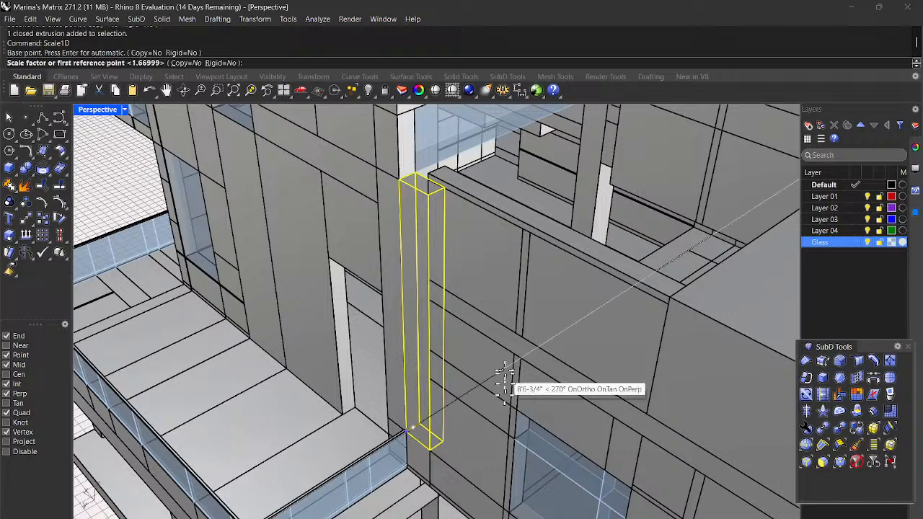
click(399, 182)
scroll(398, 182, down, 3)
scroll(399, 182, down, 2)
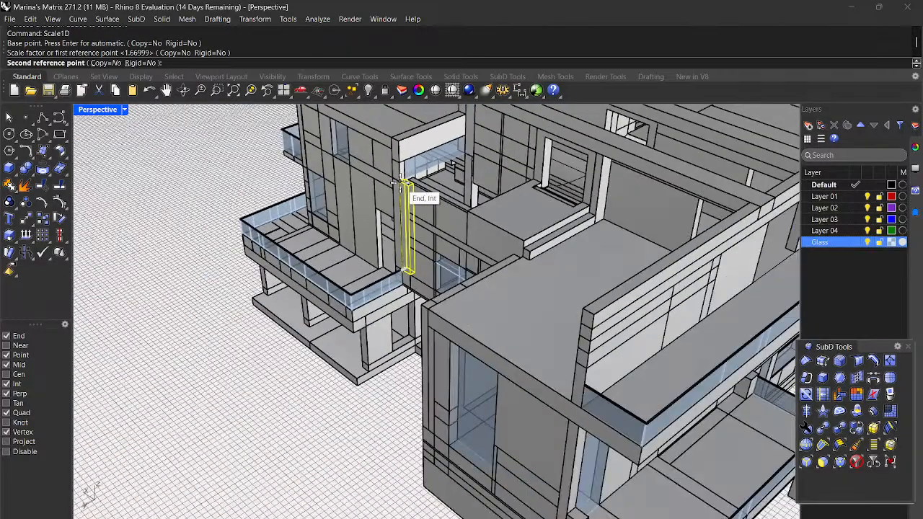
scroll(401, 182, up, 2)
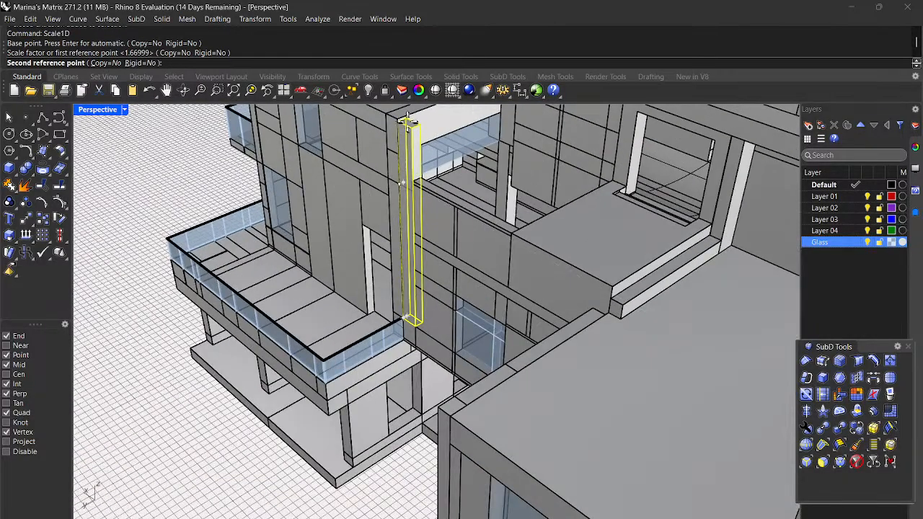
click(399, 119)
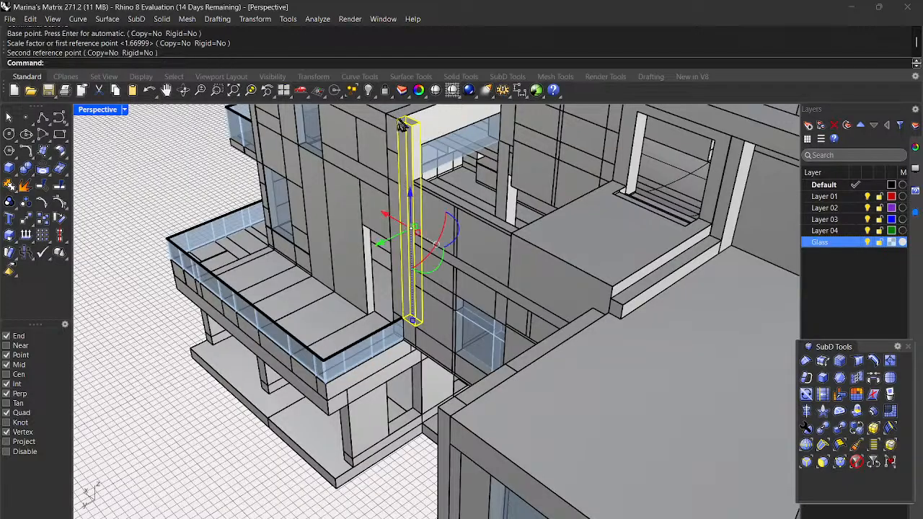
scroll(401, 123, down, 5)
Step: Orbit from a near-horizontal view up to an elevated corner view of the building
scroll(241, 323, down, 5)
right_drag(246, 324, 437, 396)
scroll(326, 229, up, 5)
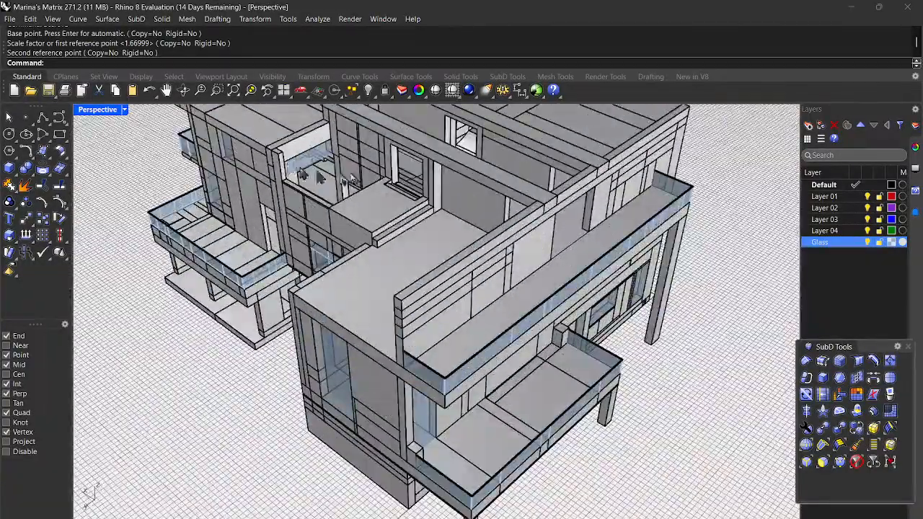
scroll(302, 180, up, 2)
scroll(364, 182, down, 4)
scroll(460, 288, up, 2)
right_drag(460, 288, 346, 189)
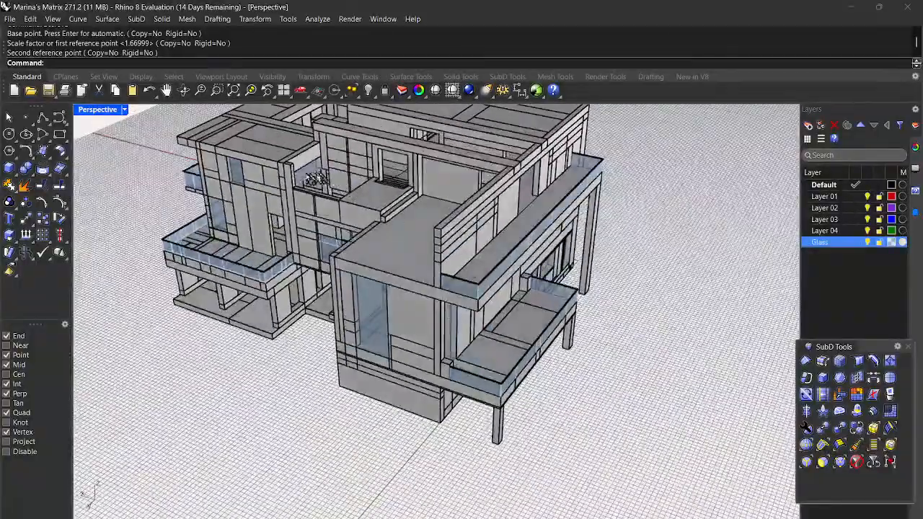
scroll(295, 176, up, 4)
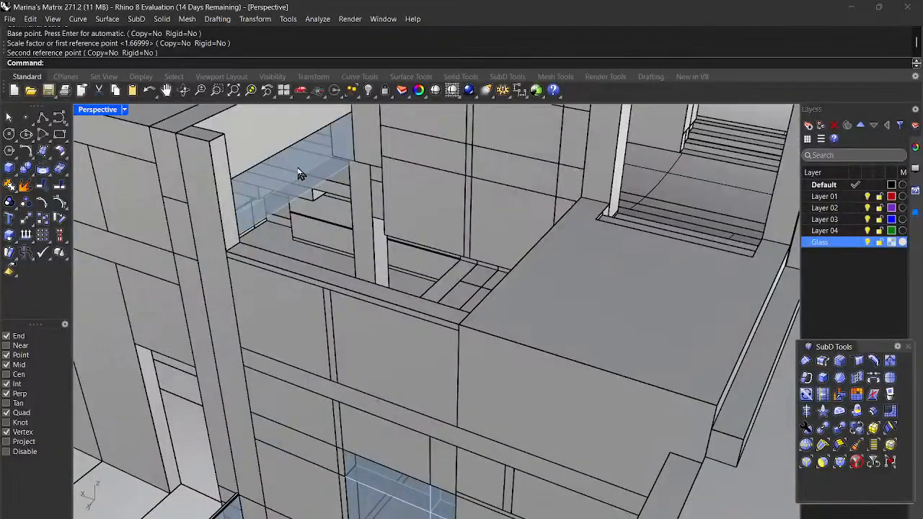
scroll(475, 155, down, 4)
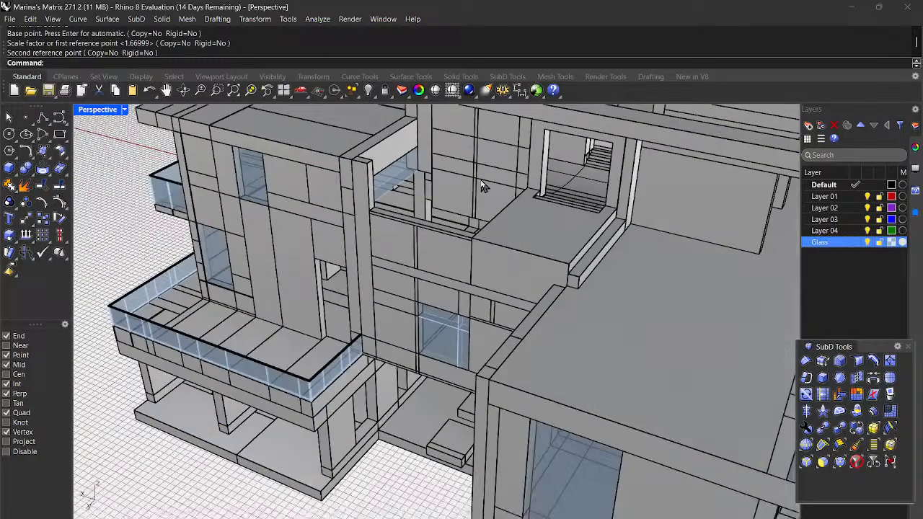
scroll(651, 225, down, 3)
Step: Orbit around to lower front and side views of the glass balconies
right_drag(663, 296, 599, 277)
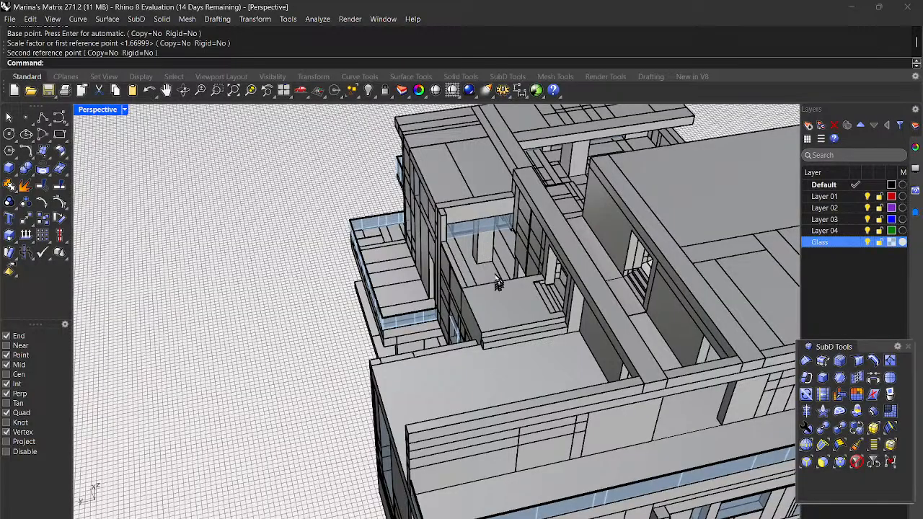
scroll(465, 248, down, 5)
right_drag(464, 289, 725, 268)
scroll(413, 231, up, 6)
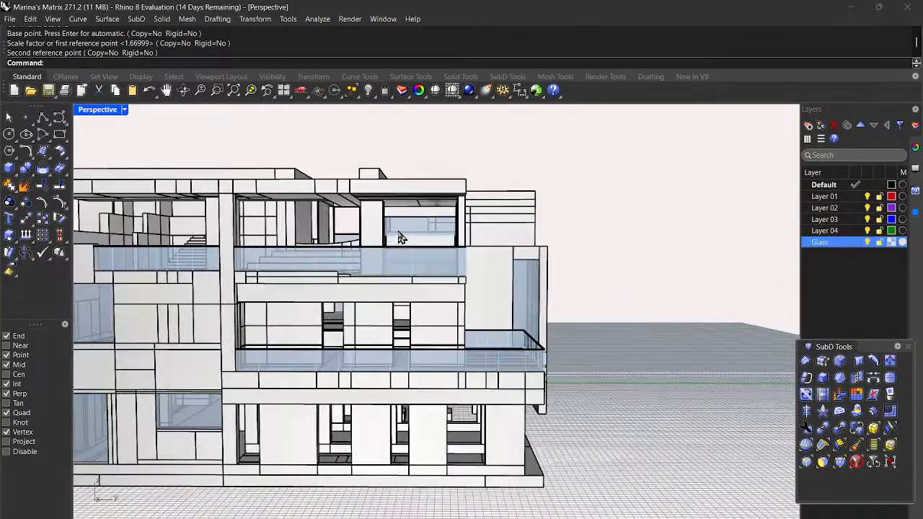
right_drag(481, 268, 717, 305)
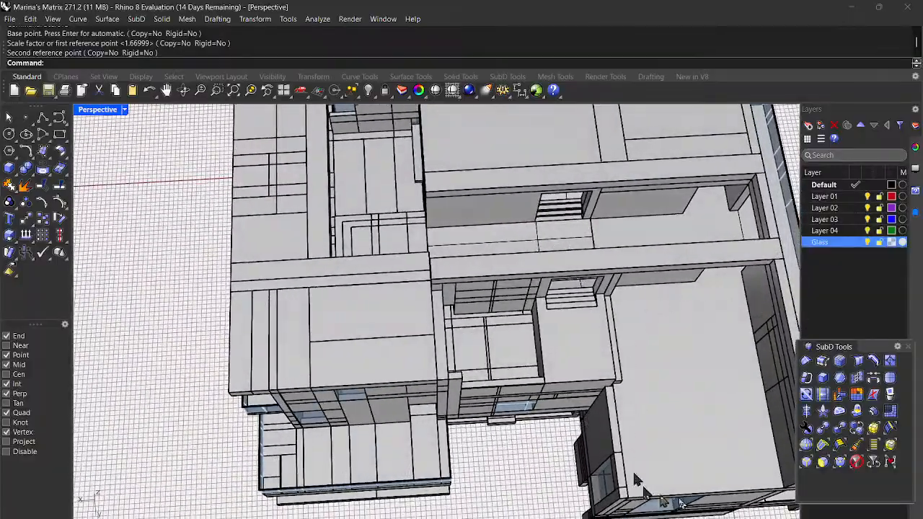
scroll(666, 419, up, 5)
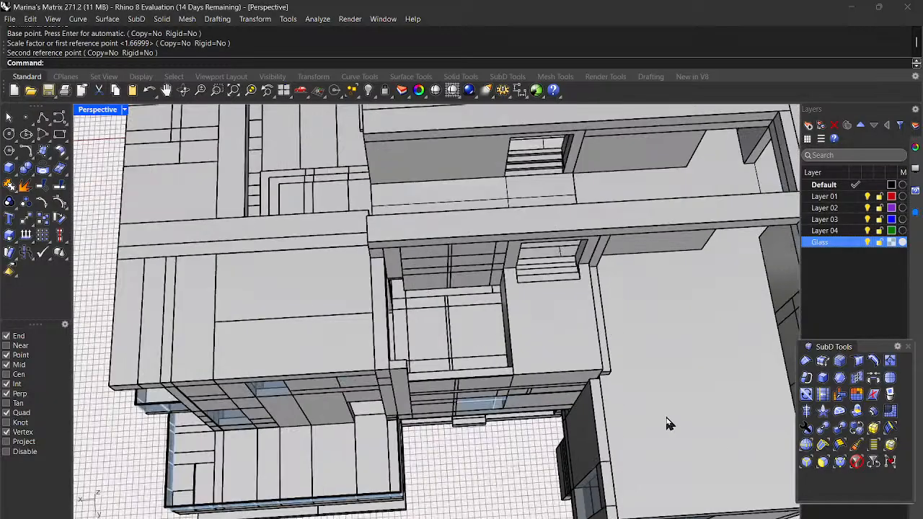
right_drag(666, 420, 499, 384)
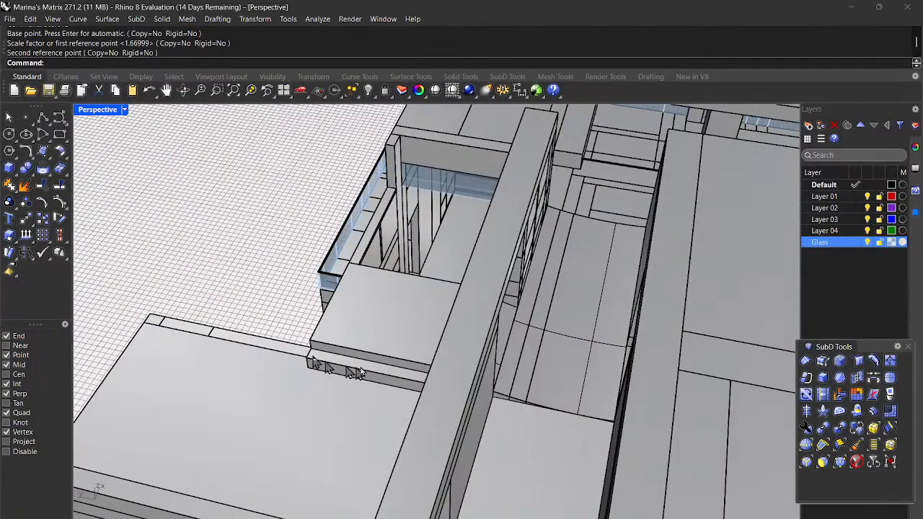
right_drag(361, 365, 483, 360)
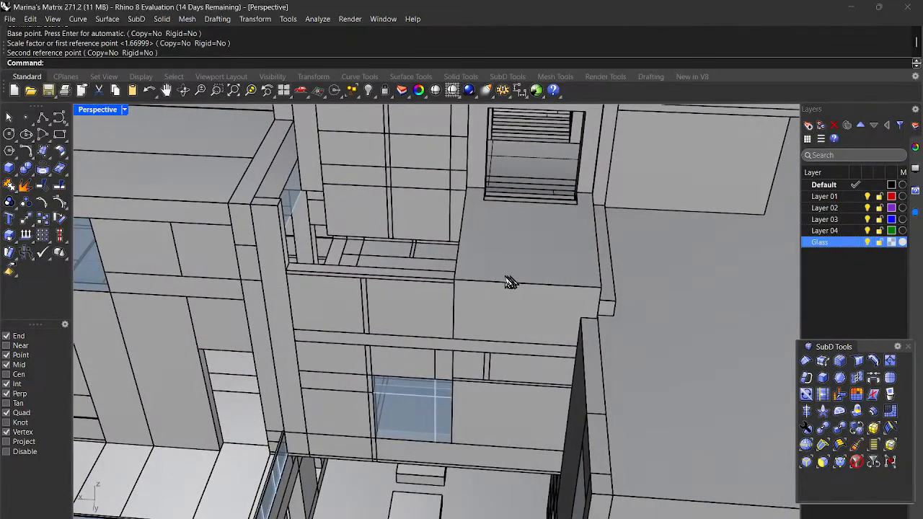
scroll(581, 361, down, 2)
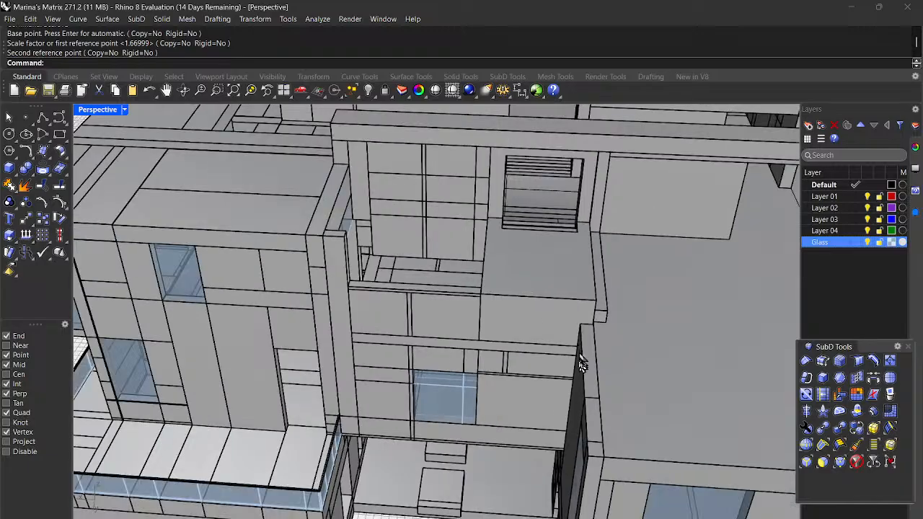
scroll(581, 368, down, 2)
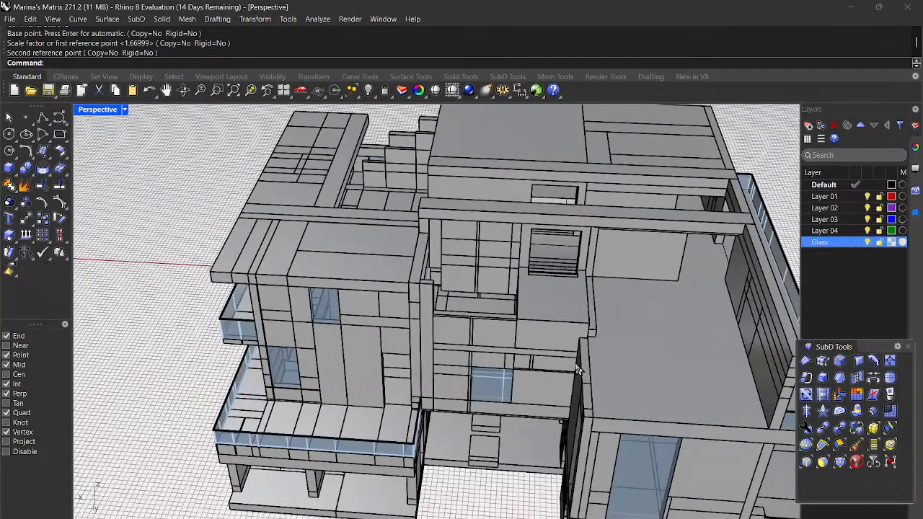
Step: Measure the upper ledge with Distance: 14'11-1/4" front-to-back and 11'7-1/4" across
key(Return)
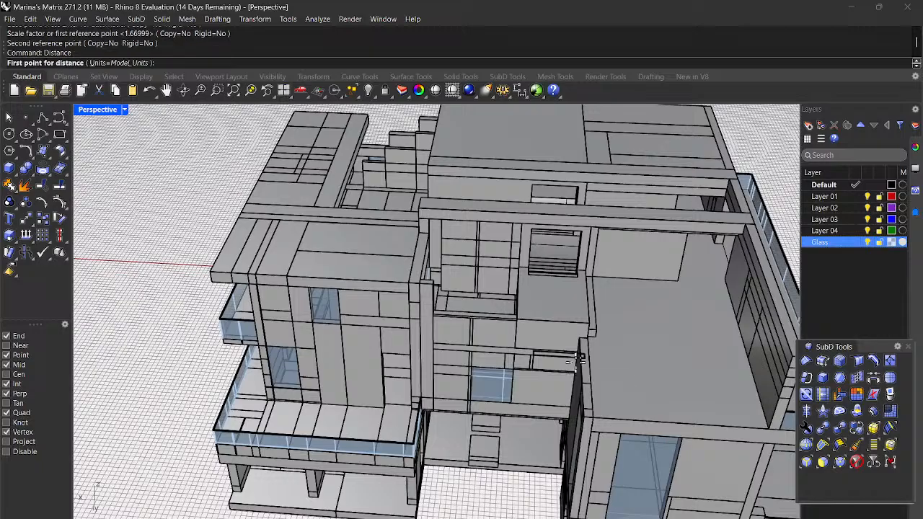
scroll(558, 310, up, 3)
scroll(559, 310, up, 1)
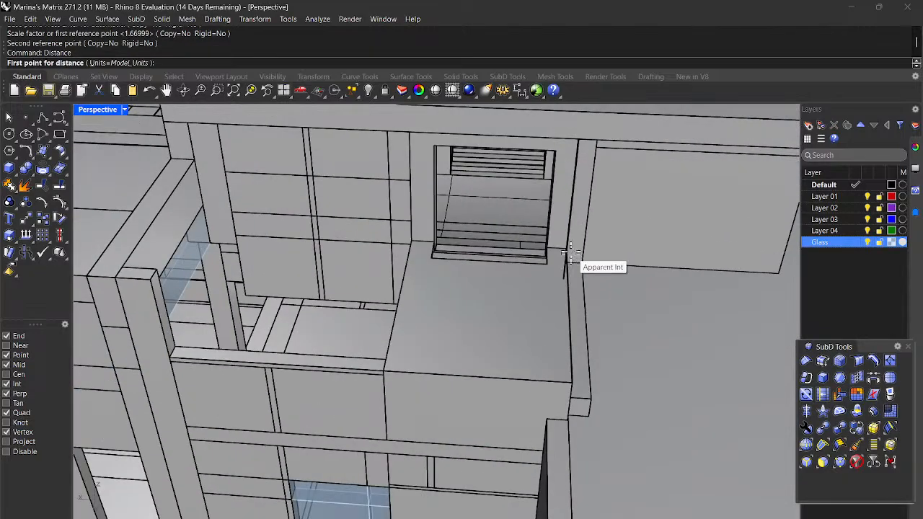
click(566, 250)
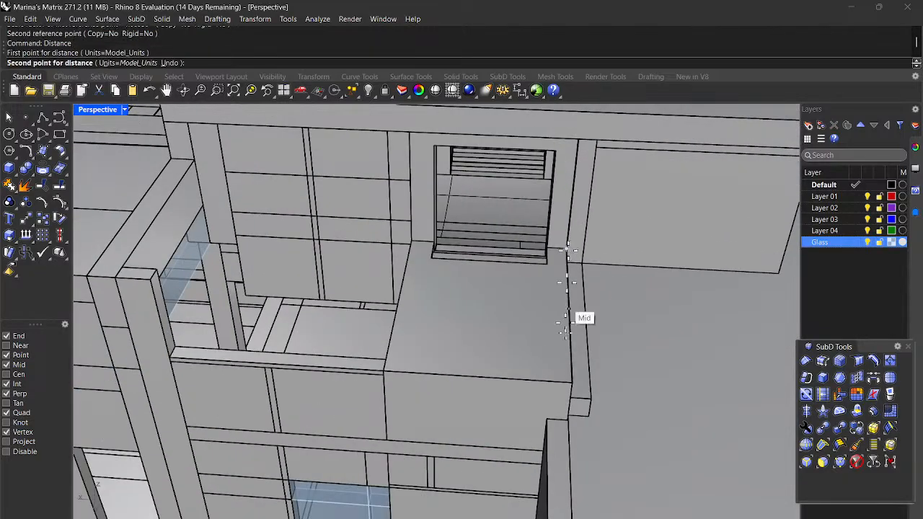
click(575, 383)
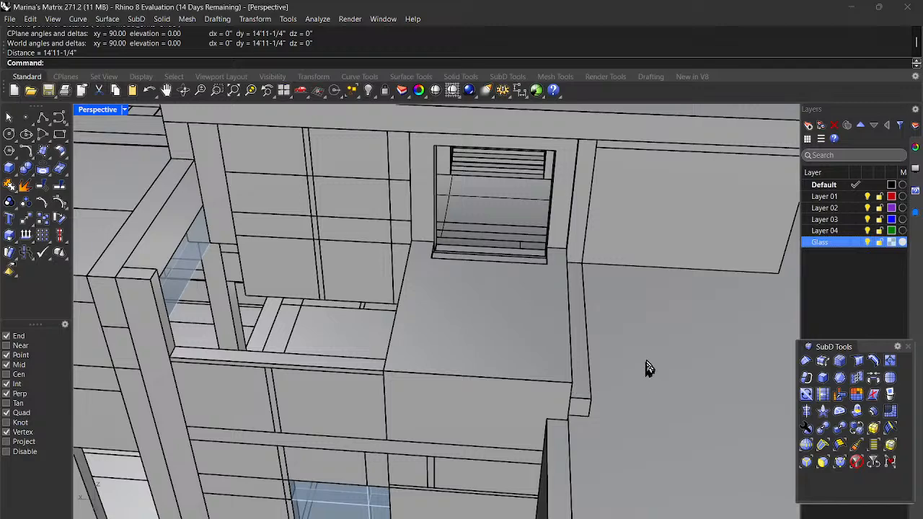
key(Return)
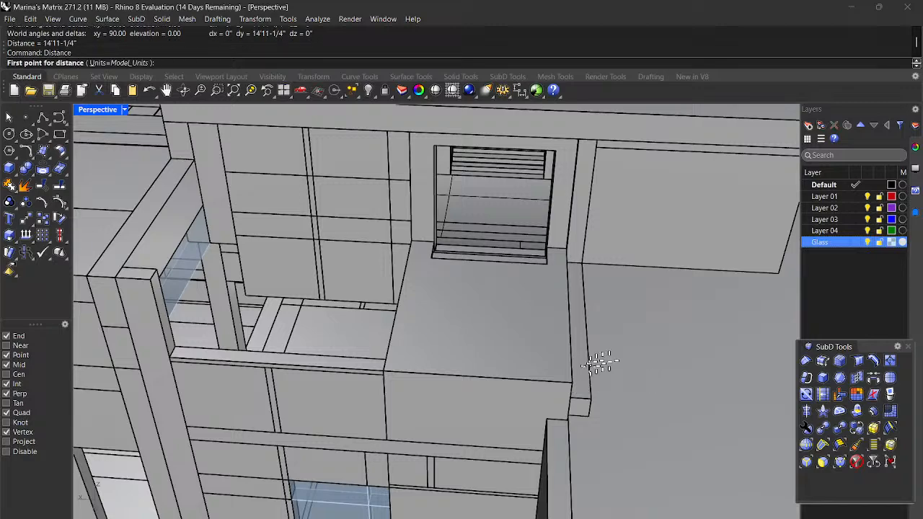
click(575, 382)
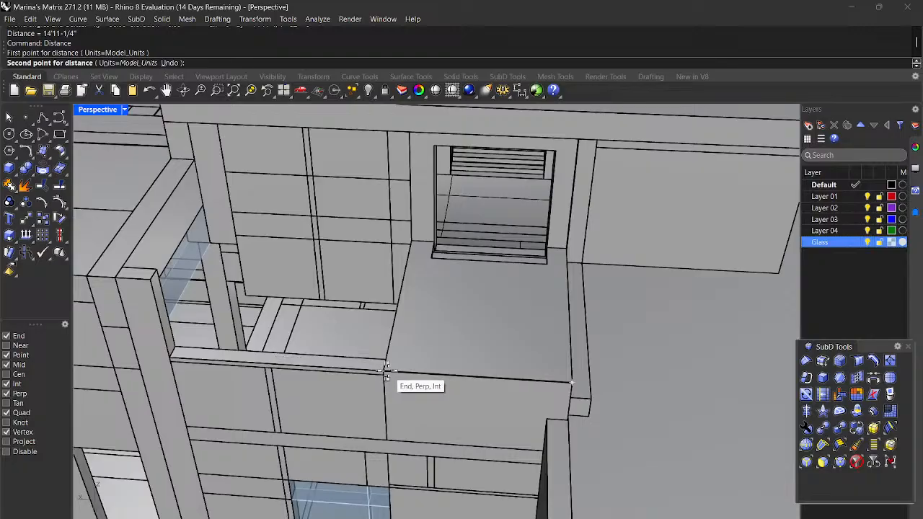
click(388, 378)
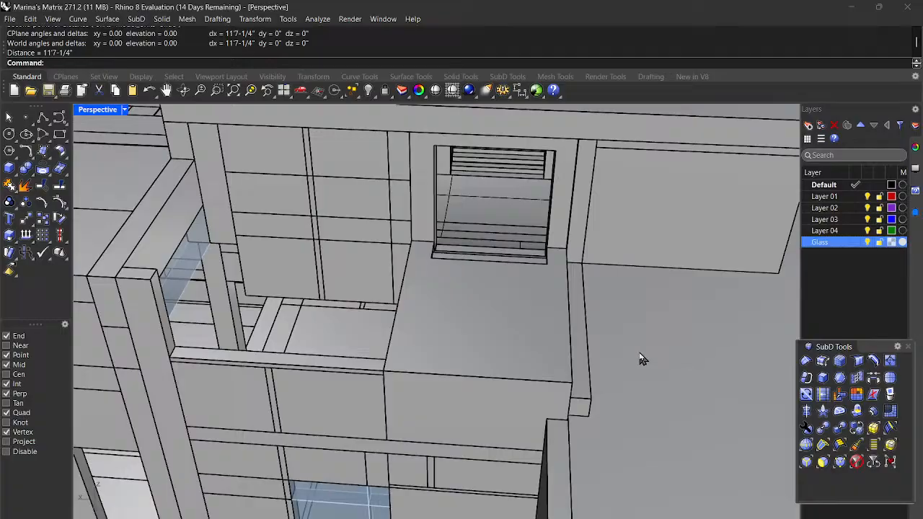
scroll(643, 357, down, 10)
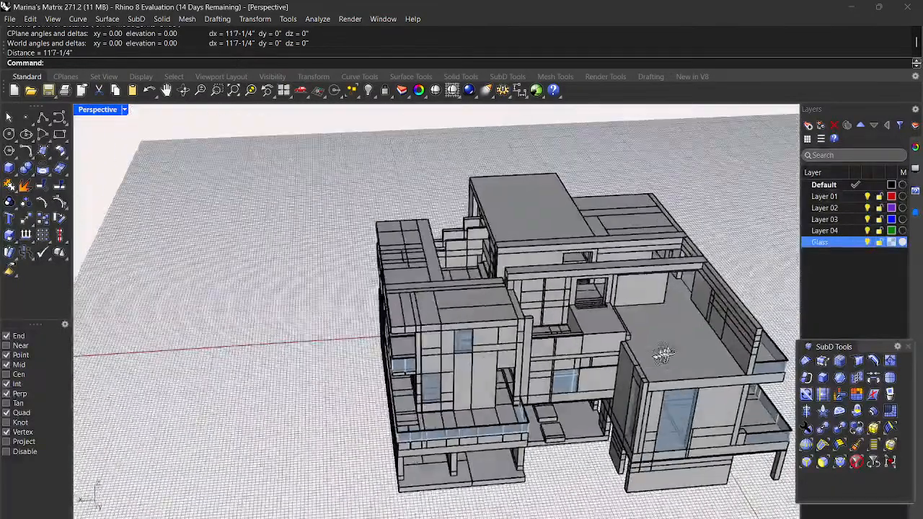
right_drag(663, 353, 635, 325)
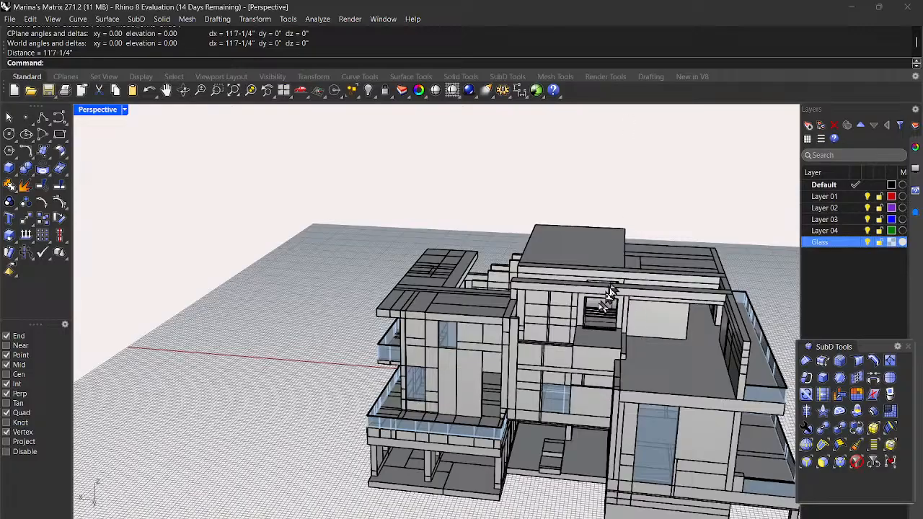
scroll(609, 285, up, 10)
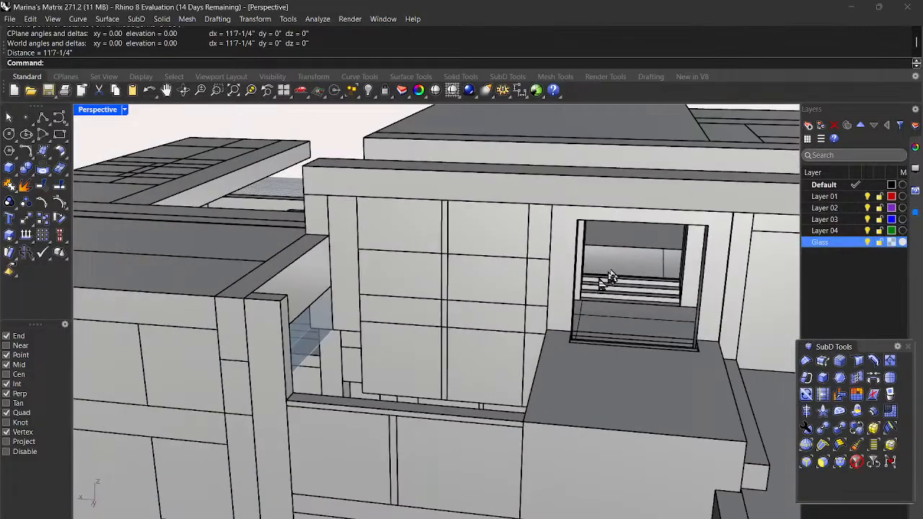
right_drag(608, 377, 582, 398)
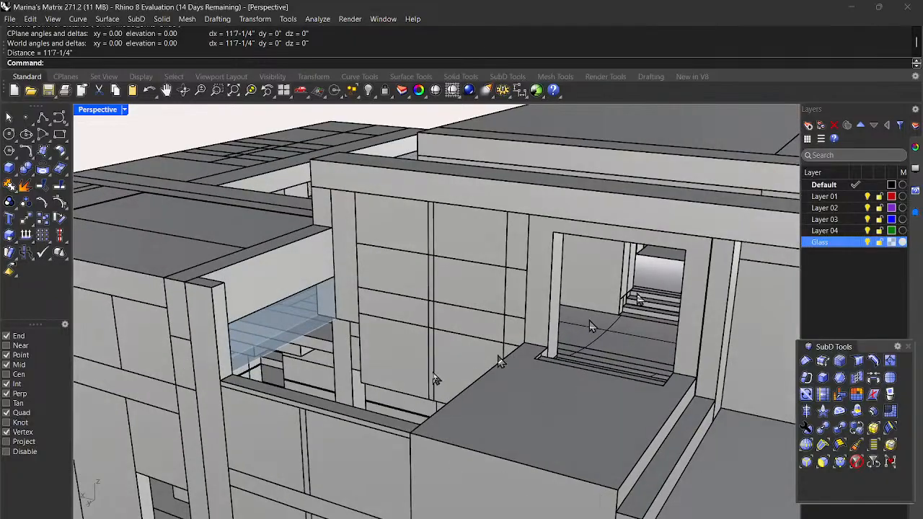
right_drag(346, 387, 310, 385)
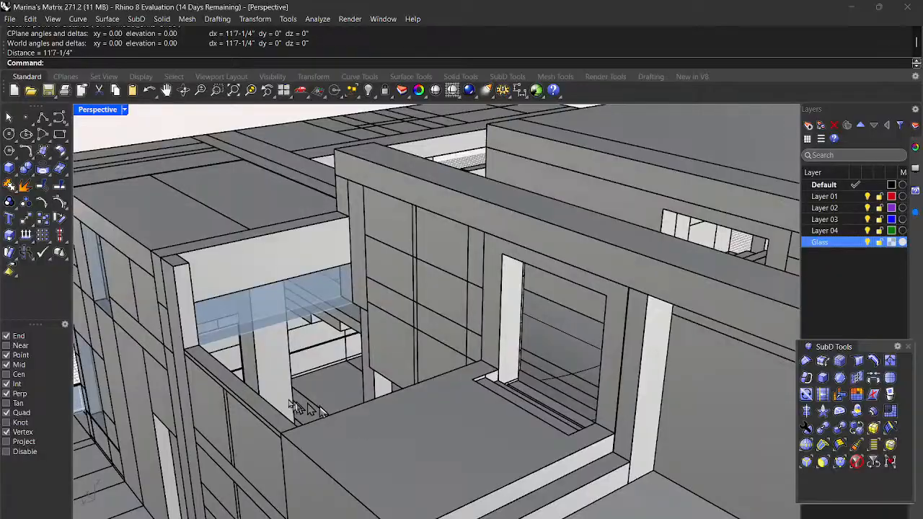
right_drag(253, 332, 388, 351)
right_drag(464, 368, 423, 399)
scroll(454, 425, down, 3)
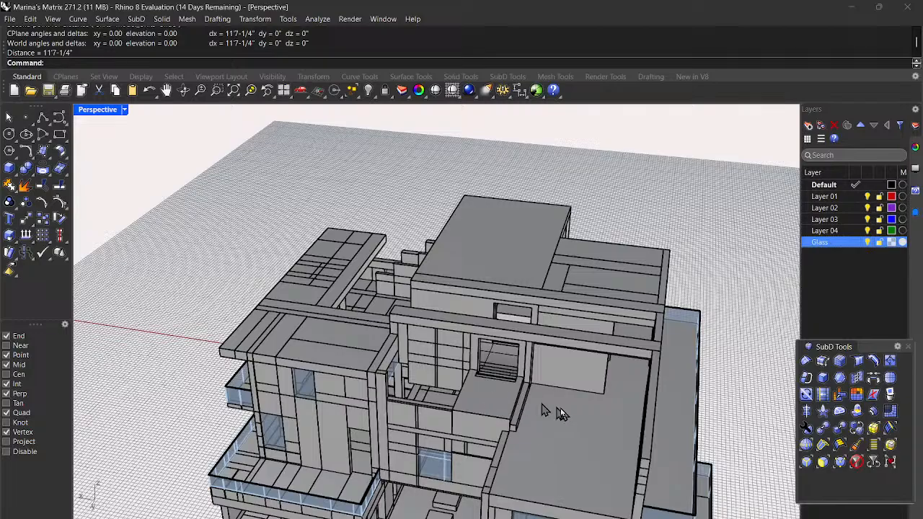
right_drag(584, 438, 598, 389)
scroll(597, 394, up, 6)
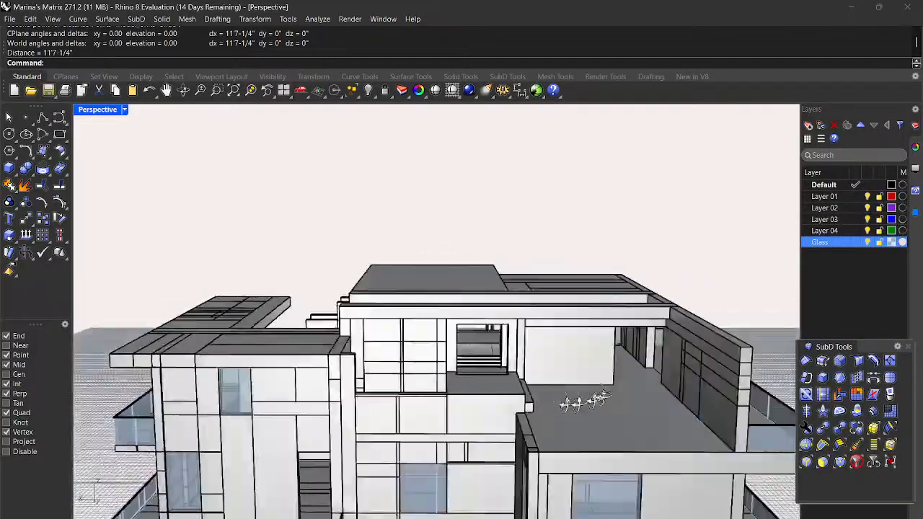
right_drag(584, 402, 604, 424)
scroll(585, 404, down, 5)
scroll(585, 415, up, 3)
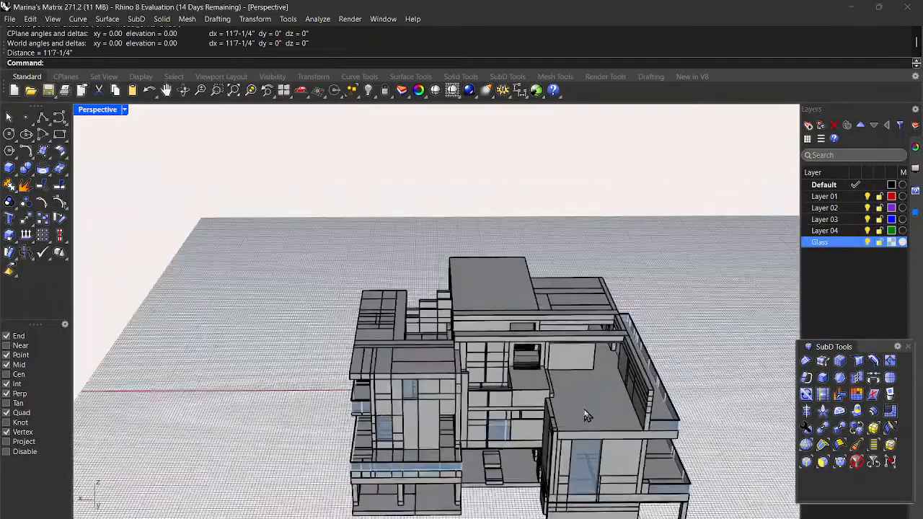
Step: Measure the terrace front from the right corner to the left corner: 24'-11"
key(Return)
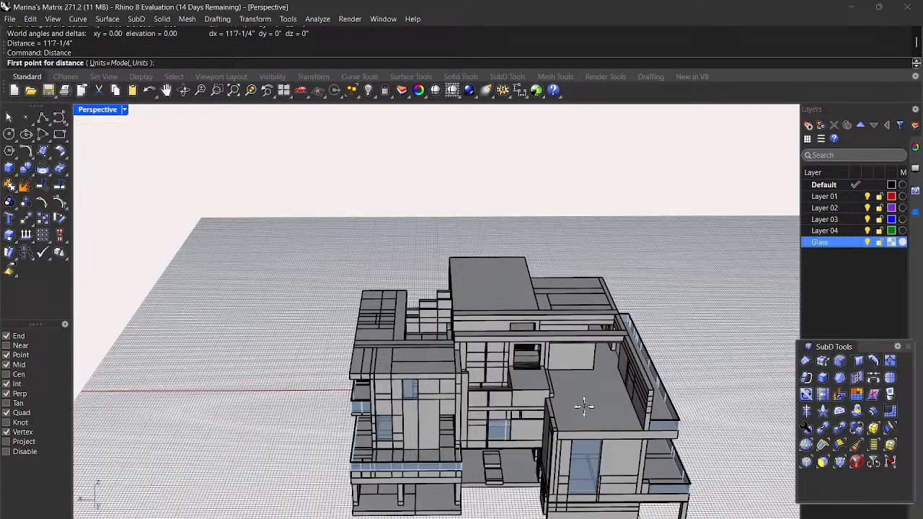
scroll(584, 406, up, 5)
click(727, 430)
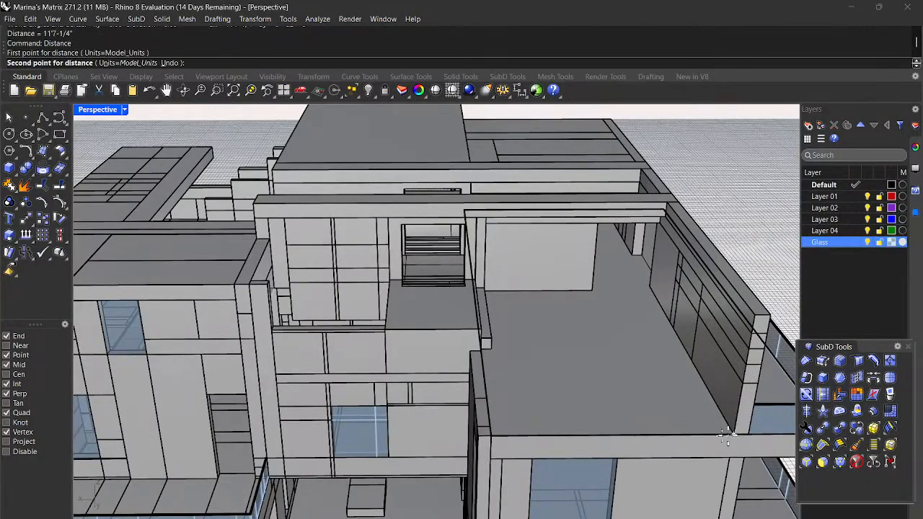
click(490, 435)
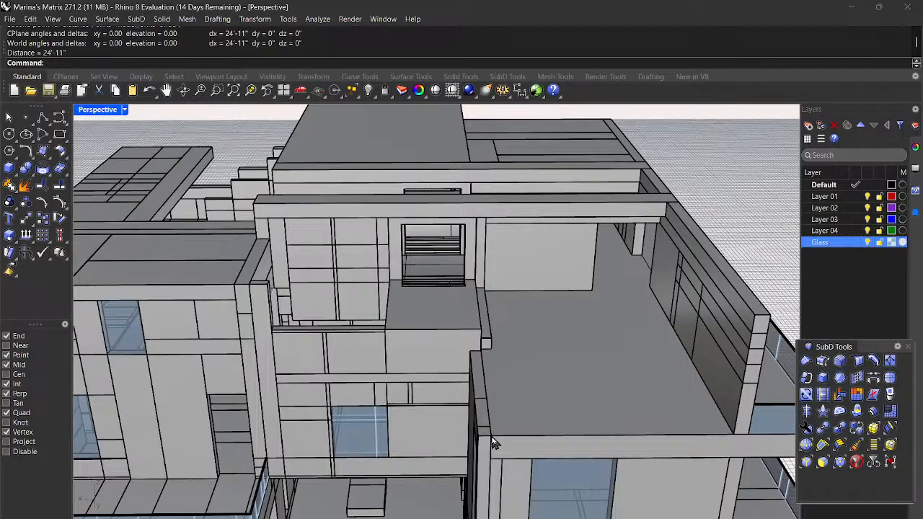
Step: Measure from the terrace's left front corner back to the rear wall corner: 33'-9"
key(Return)
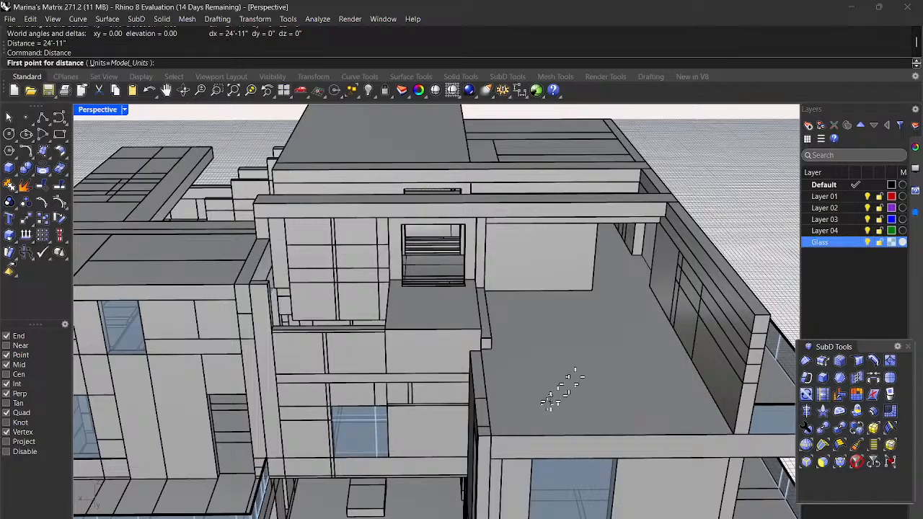
click(494, 431)
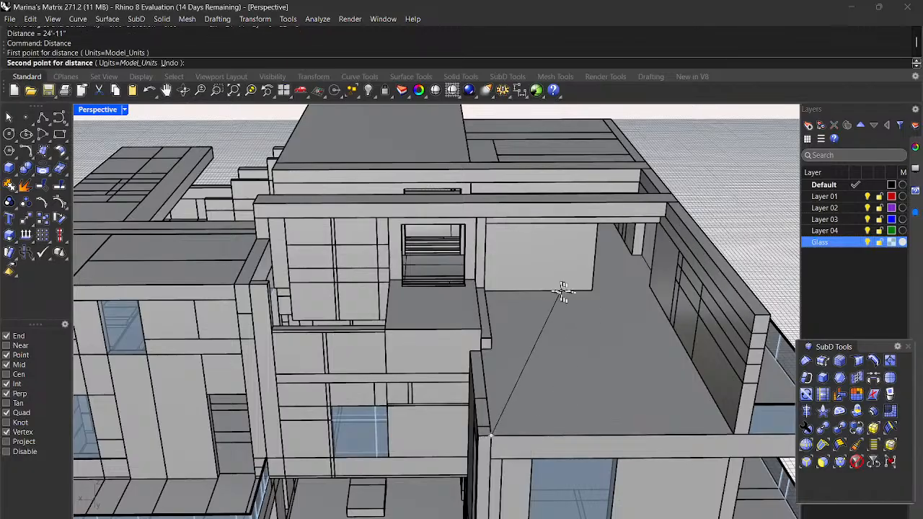
scroll(488, 292, up, 5)
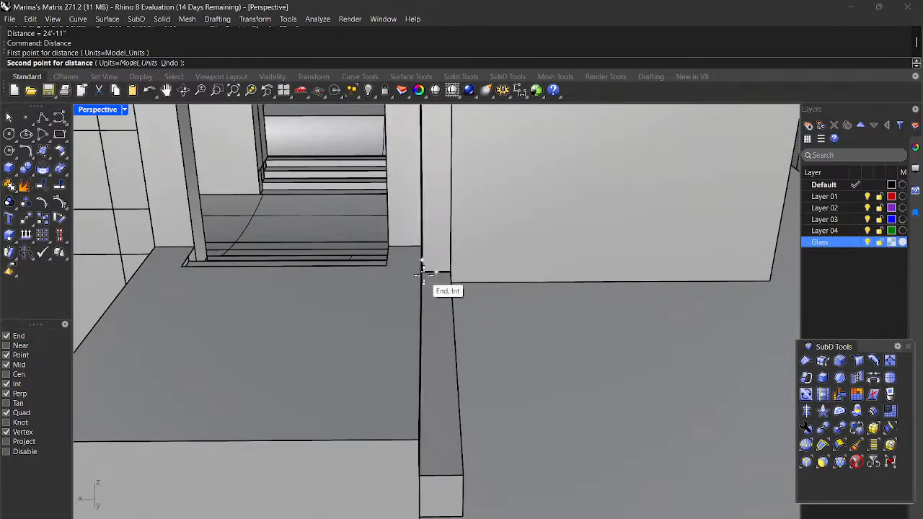
click(424, 272)
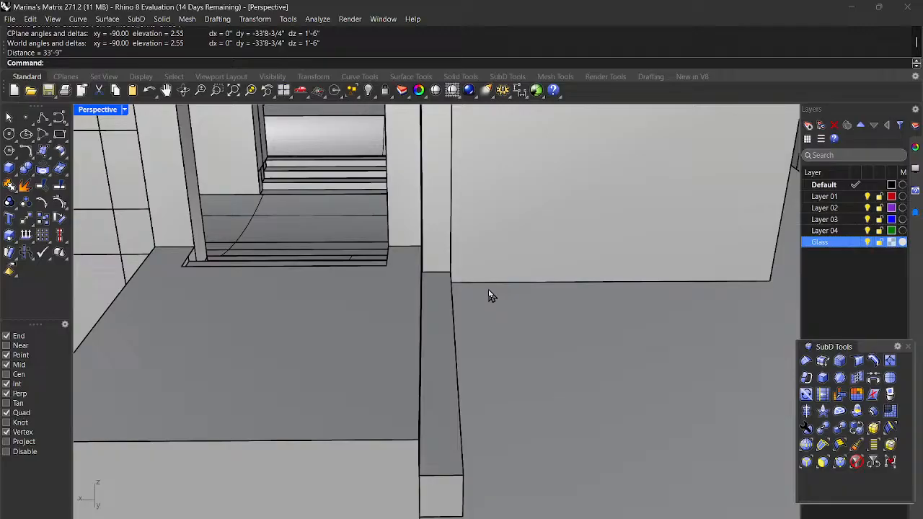
scroll(489, 295, down, 5)
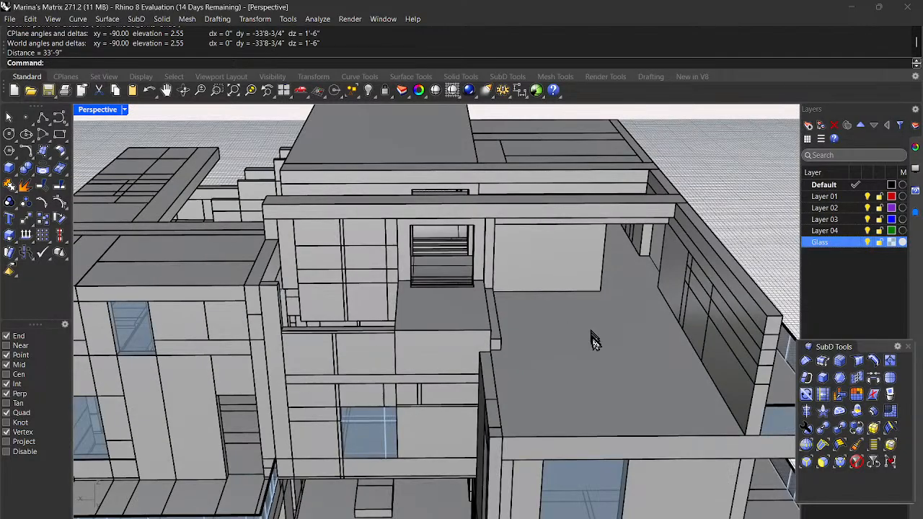
scroll(591, 338, down, 5)
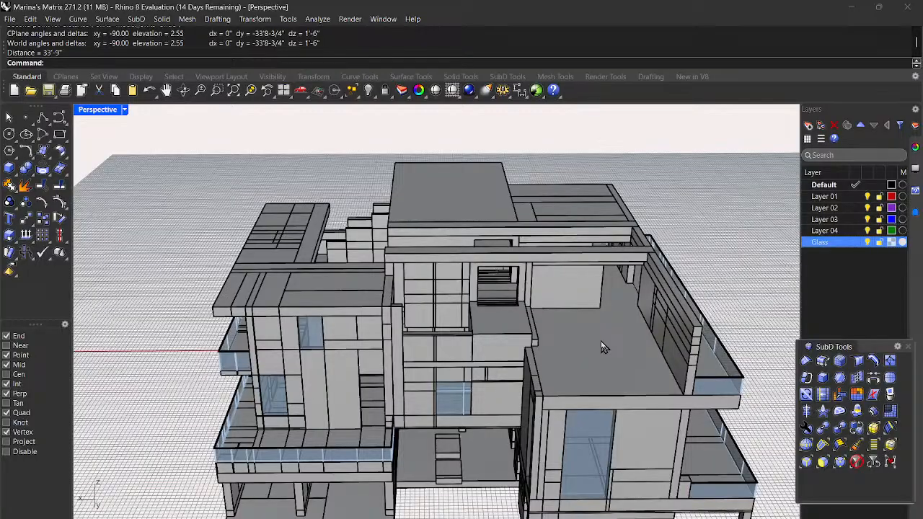
scroll(599, 347, down, 5)
right_drag(598, 347, 490, 368)
scroll(476, 362, up, 10)
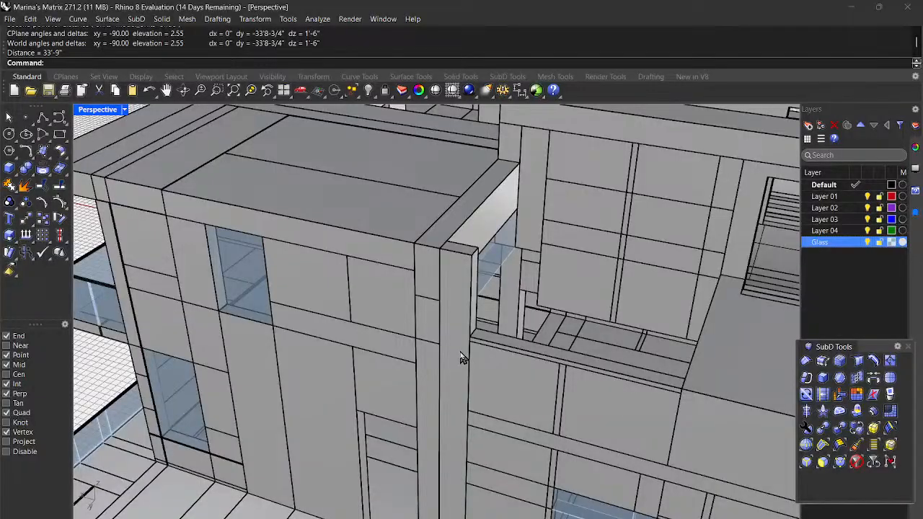
right_drag(459, 358, 477, 341)
Step: Scale1D the tall mullion from its bottom so its top stops at the beam edge
click(493, 330)
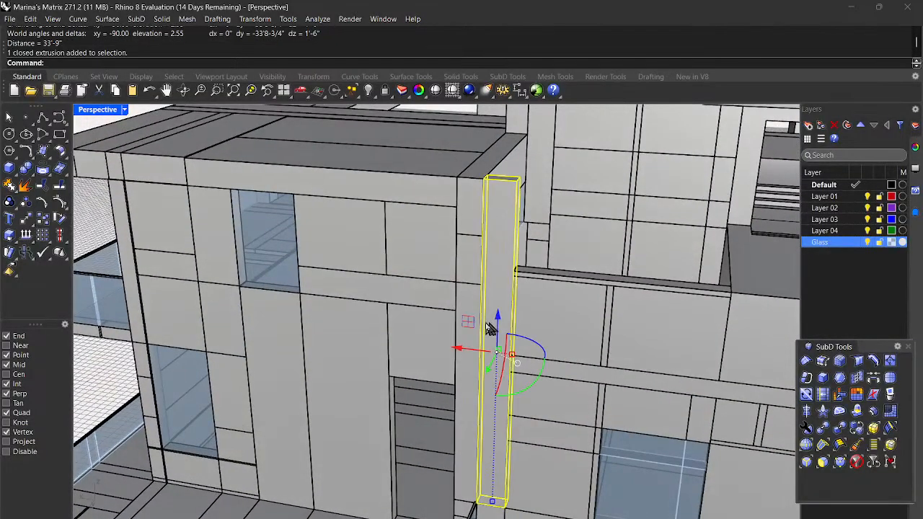
key(Return)
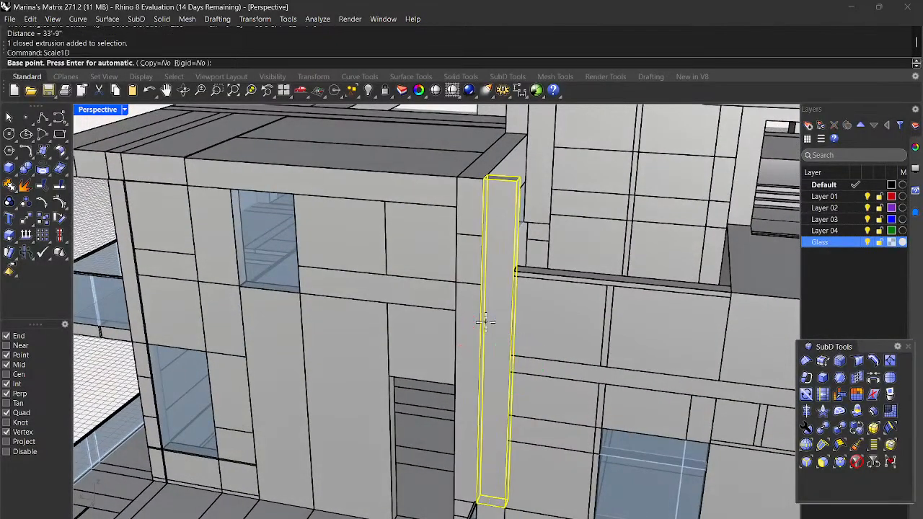
click(505, 507)
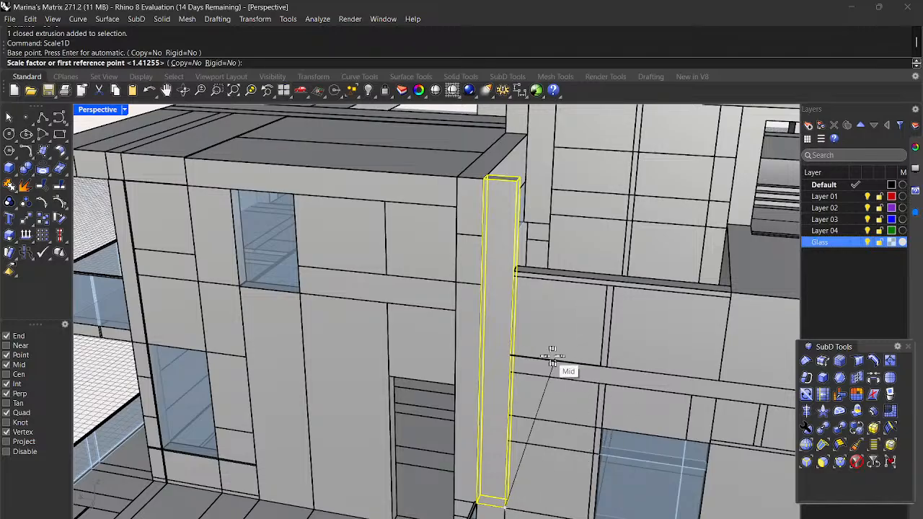
click(518, 181)
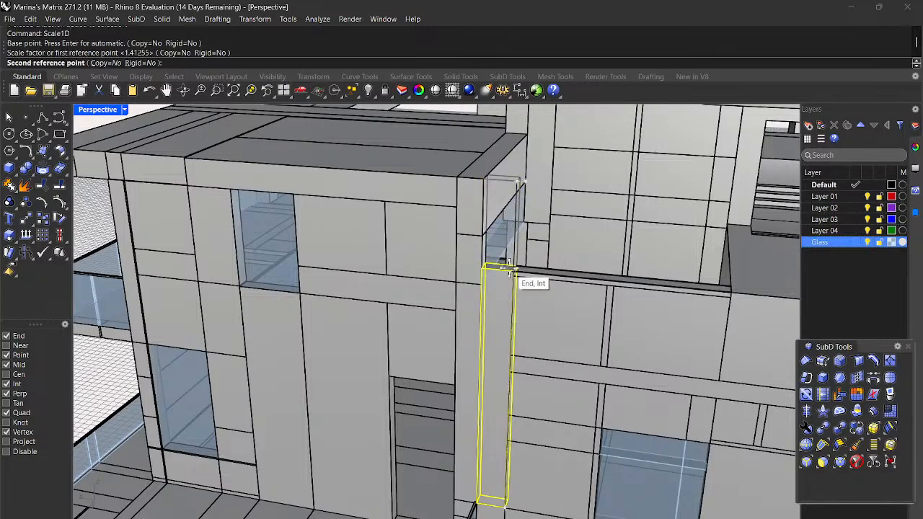
scroll(510, 269, up, 10)
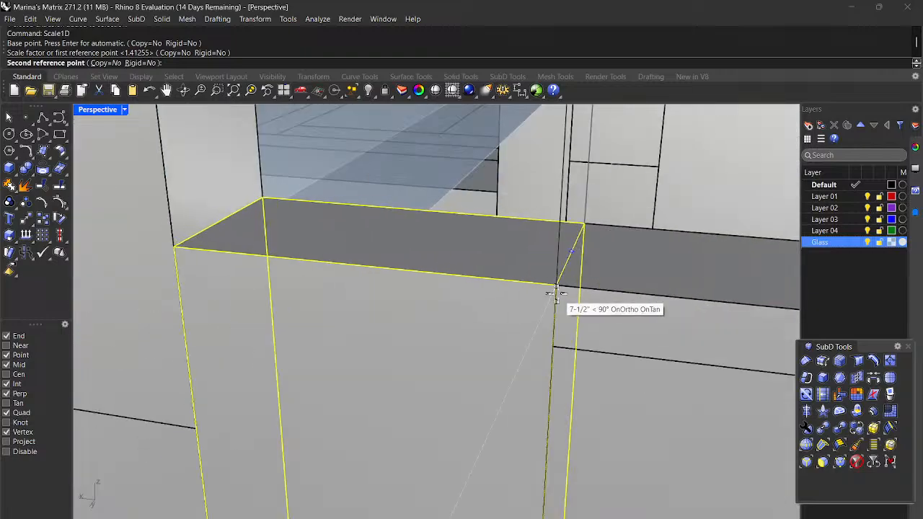
click(557, 293)
scroll(555, 295, down, 12)
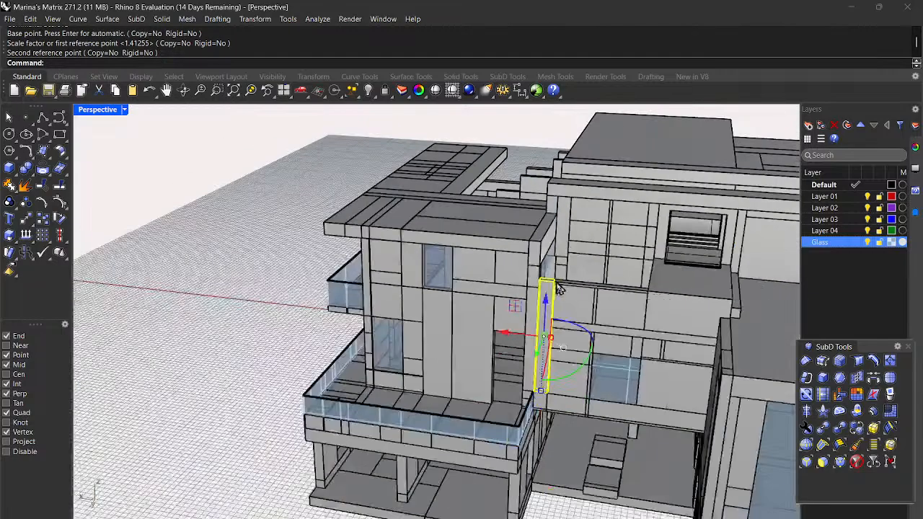
scroll(502, 328, up, 3)
key(Escape)
right_drag(591, 298, 542, 340)
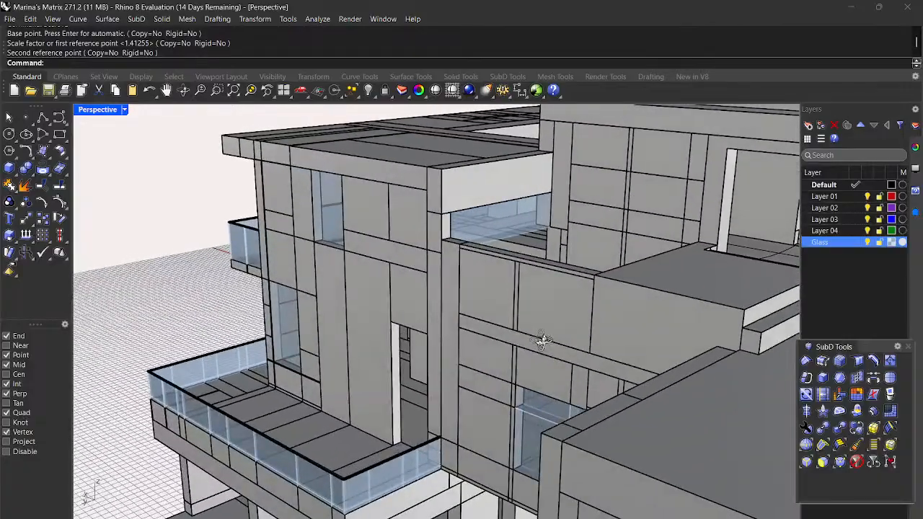
scroll(541, 277, up, 5)
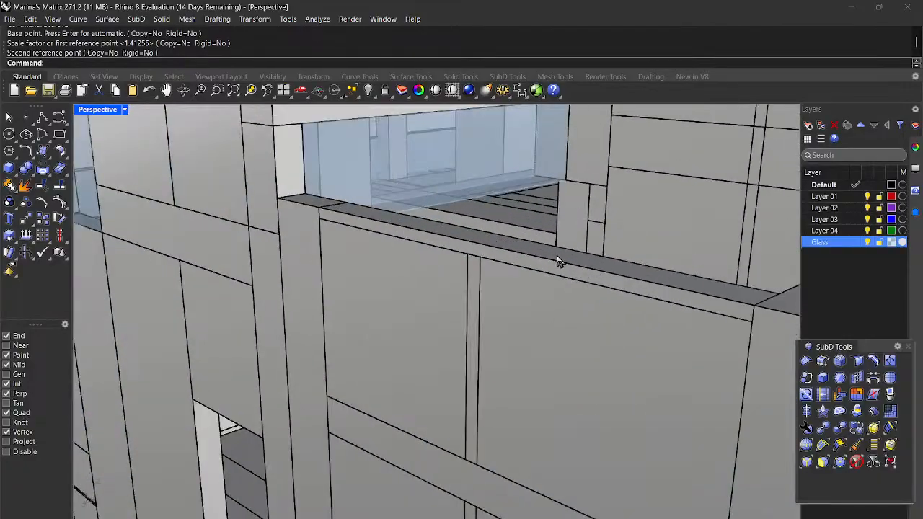
scroll(526, 231, down, 5)
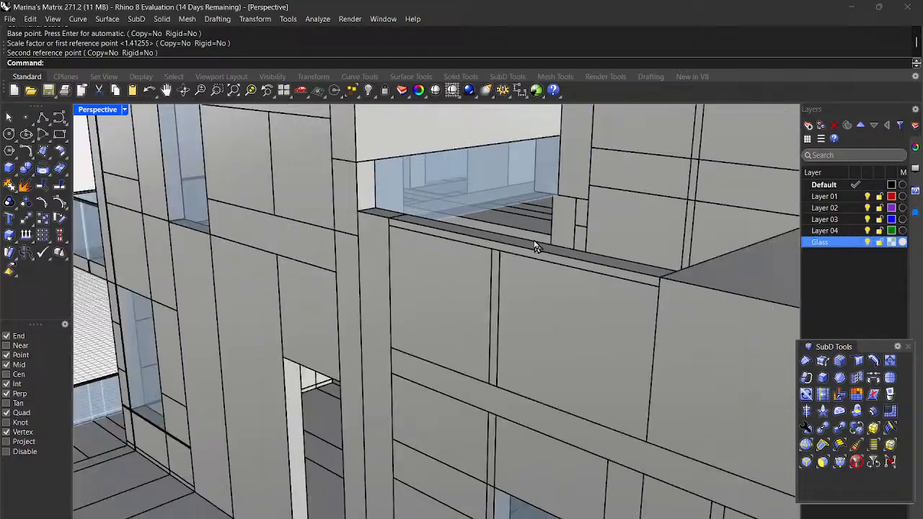
scroll(680, 216, up, 7)
scroll(680, 216, down, 8)
right_drag(699, 238, 725, 264)
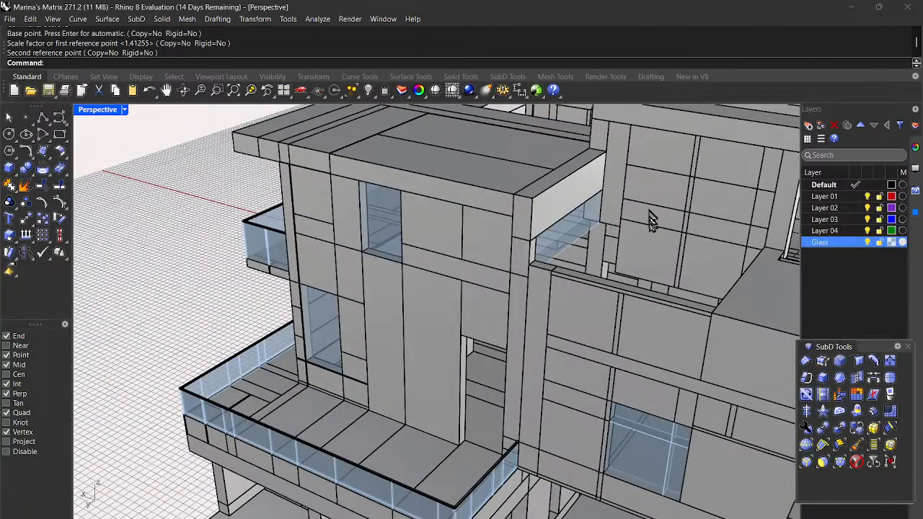
scroll(677, 274, down, 4)
scroll(678, 274, up, 8)
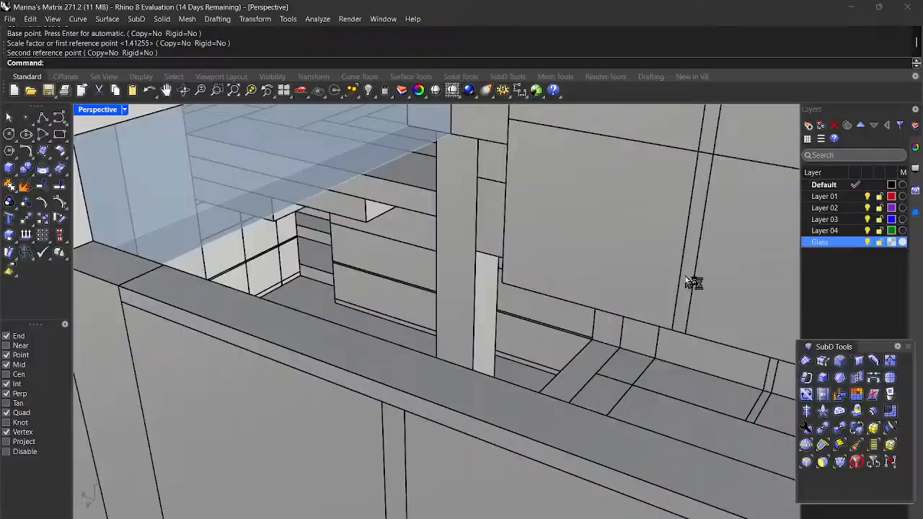
scroll(696, 273, down, 8)
scroll(549, 304, up, 3)
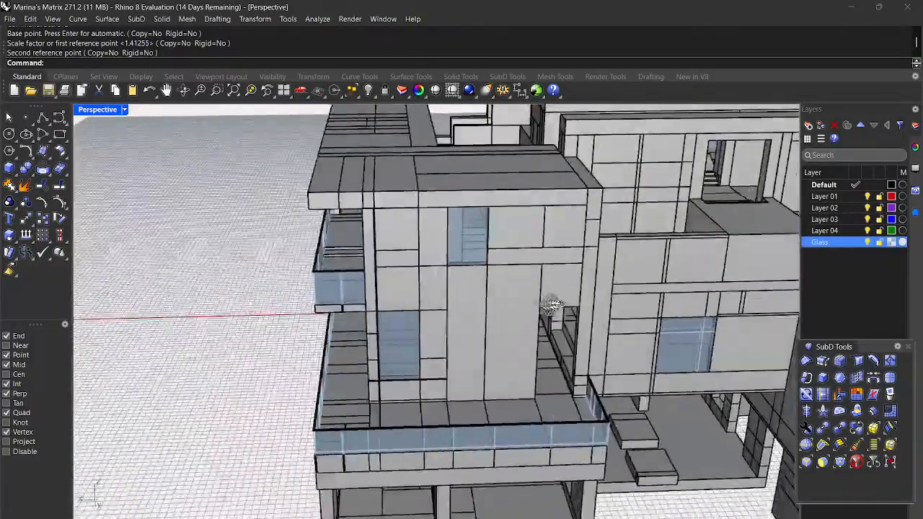
scroll(549, 304, down, 5)
scroll(612, 251, up, 3)
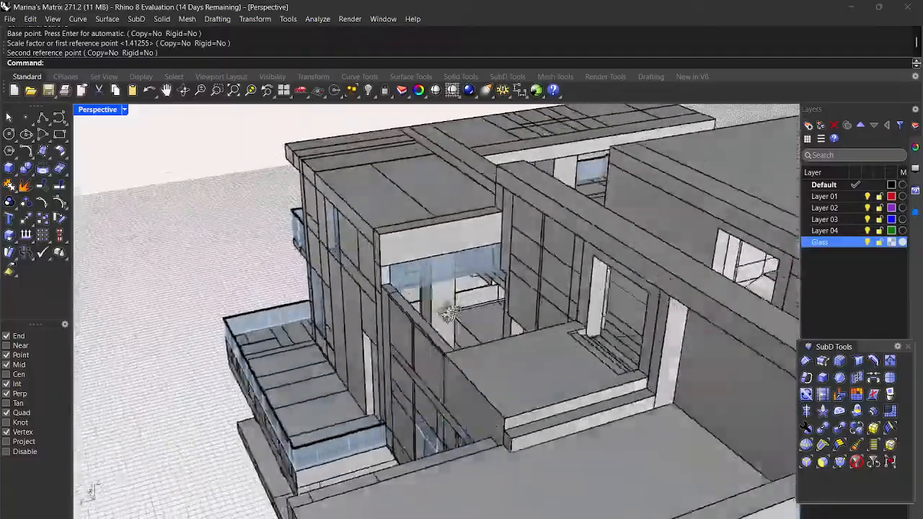
right_drag(450, 312, 361, 366)
right_drag(374, 439, 550, 389)
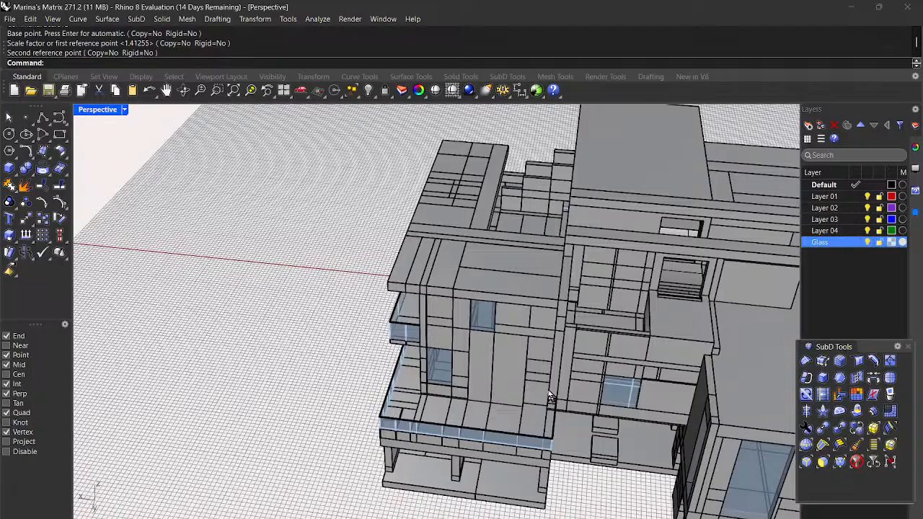
scroll(533, 321, up, 5)
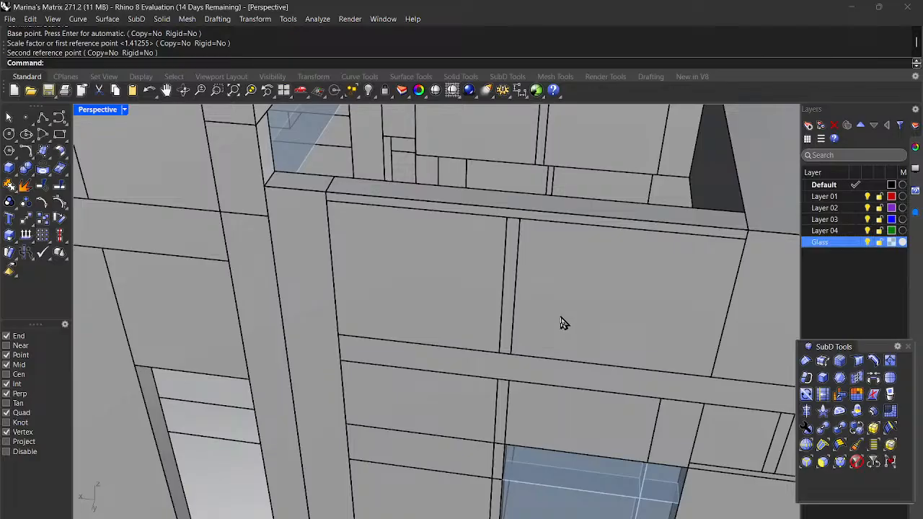
scroll(555, 321, down, 3)
right_drag(542, 320, 644, 272)
Step: Select the short glass slab and orbit to a frontal view of it
click(659, 199)
right_drag(659, 199, 721, 256)
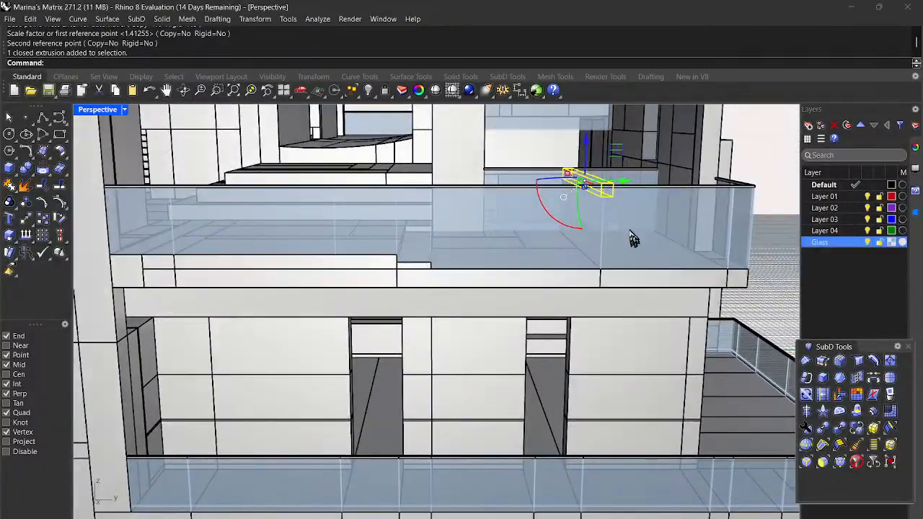
scroll(556, 140, up, 6)
right_drag(599, 322, 602, 292)
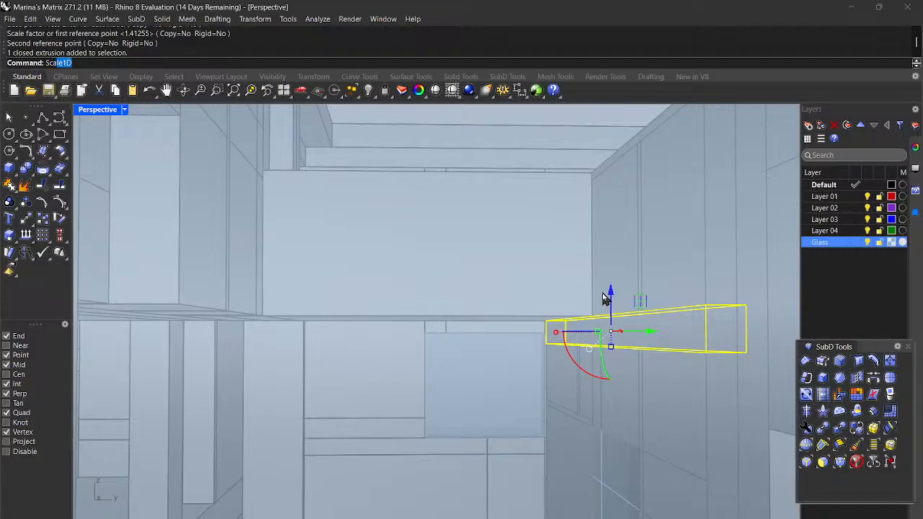
Step: Scale1D the slab from its end corner so it reaches the opening's far corner
key(Return)
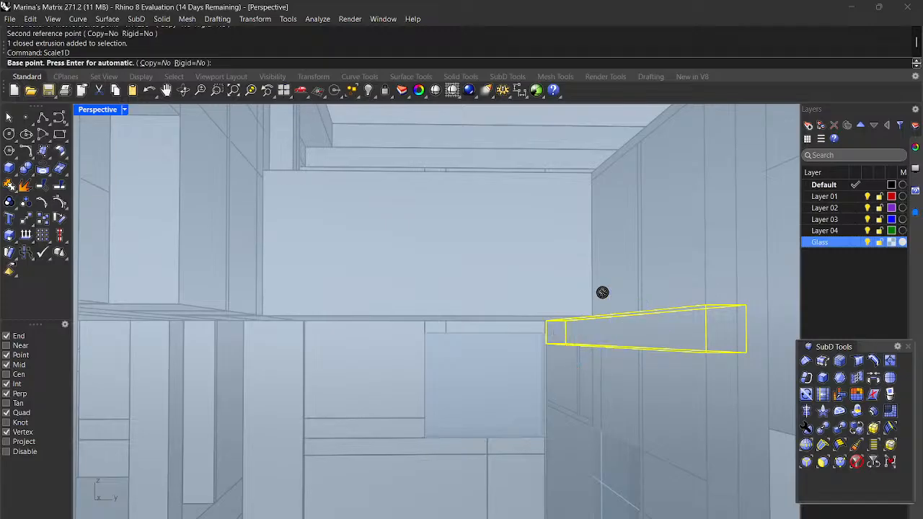
click(746, 302)
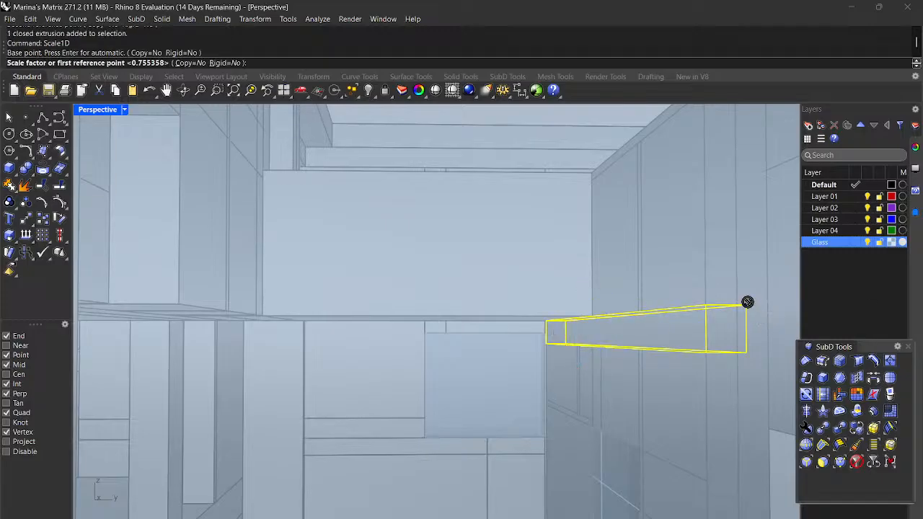
click(705, 304)
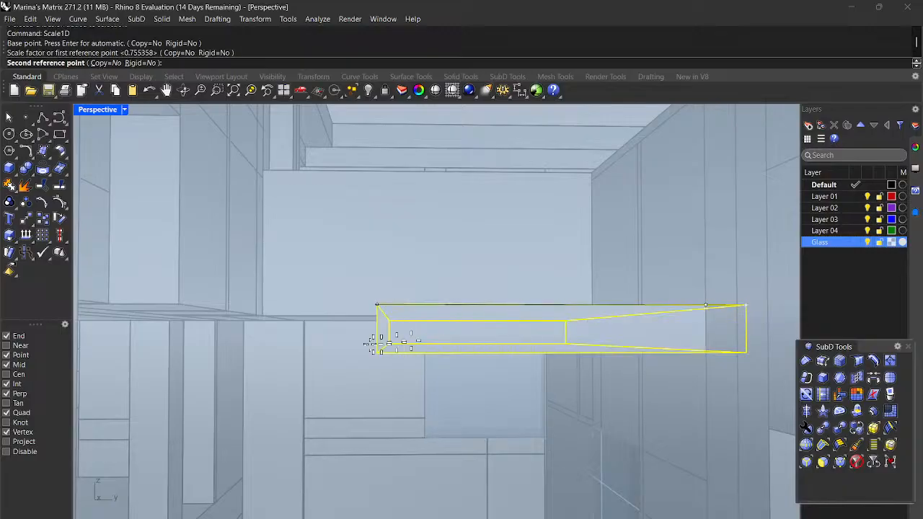
scroll(215, 364, down, 3)
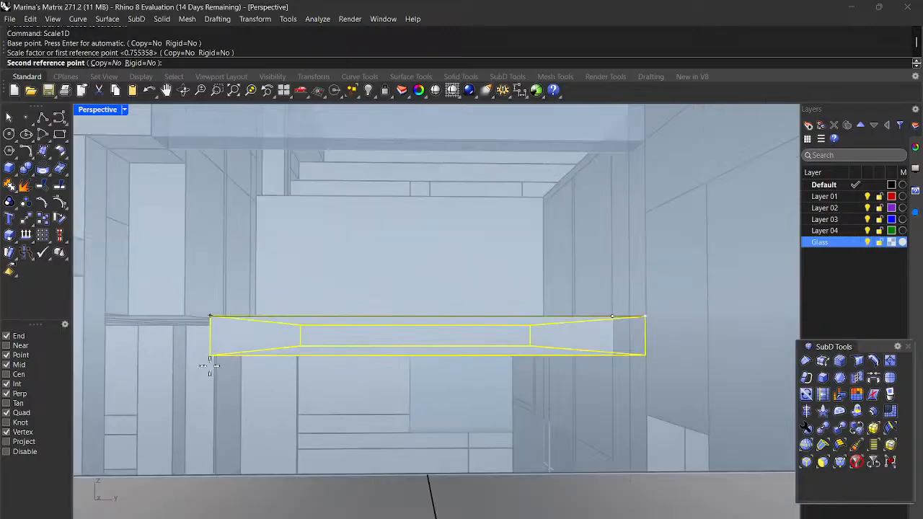
mouse_move(222, 368)
right_down()
mouse_move(175, 373)
mouse_move(211, 373)
right_up()
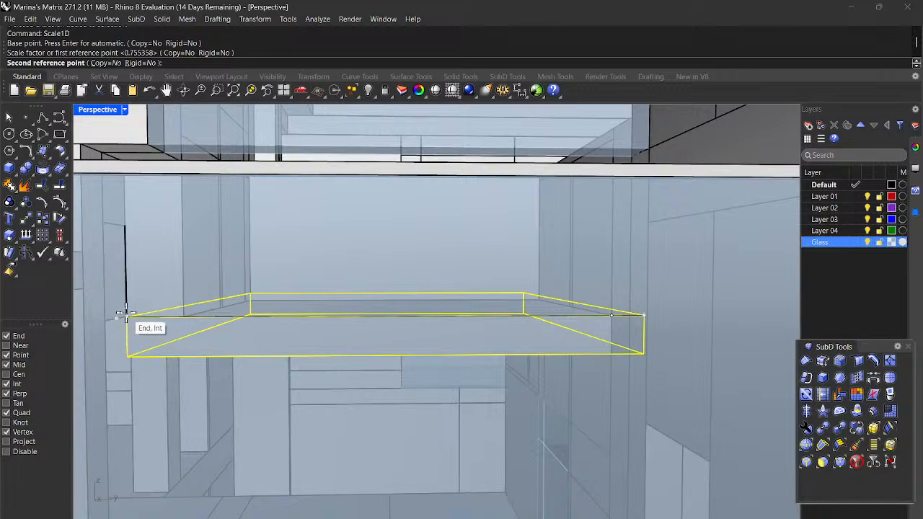
click(124, 315)
right_drag(216, 340, 465, 348)
scroll(196, 347, down, 5)
Step: Deselect the stretched slab and orbit around the building to review it
click(575, 293)
right_drag(601, 313, 441, 355)
right_drag(445, 373, 528, 324)
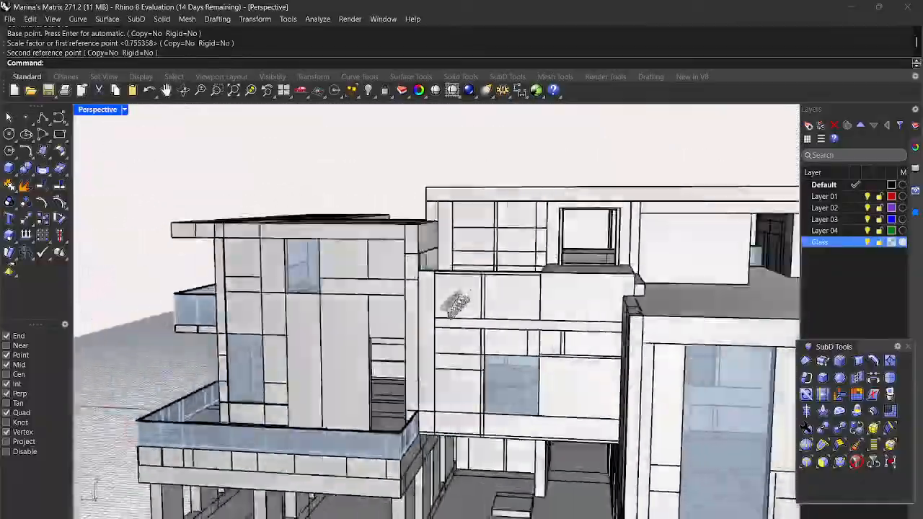
right_drag(455, 305, 513, 329)
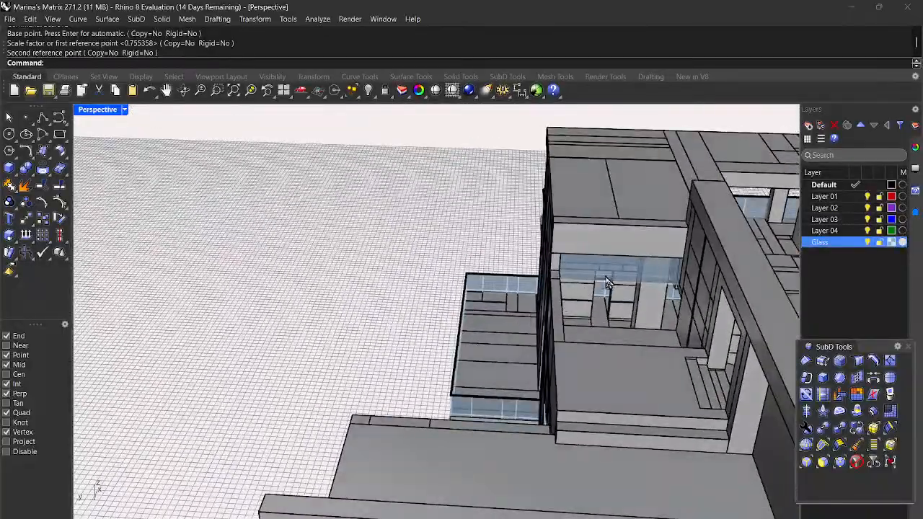
right_drag(606, 349, 583, 371)
scroll(516, 372, down, 5)
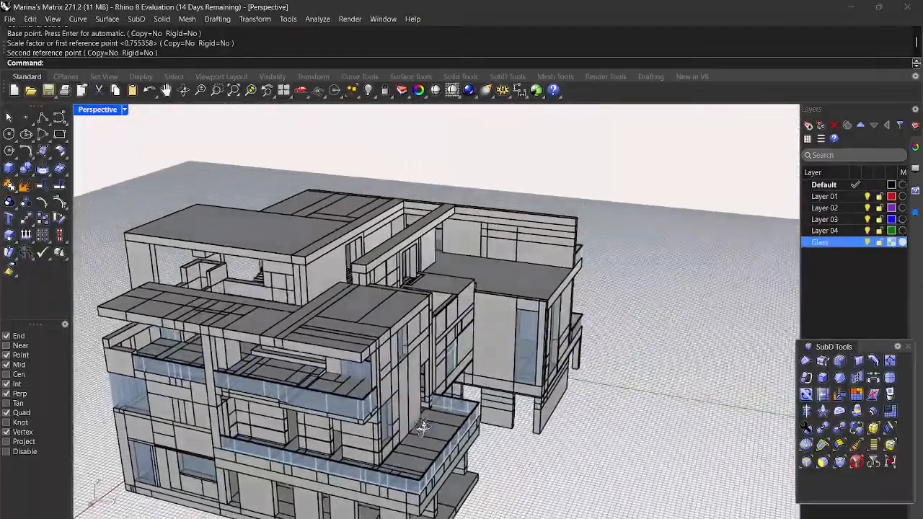
right_drag(423, 426, 425, 425)
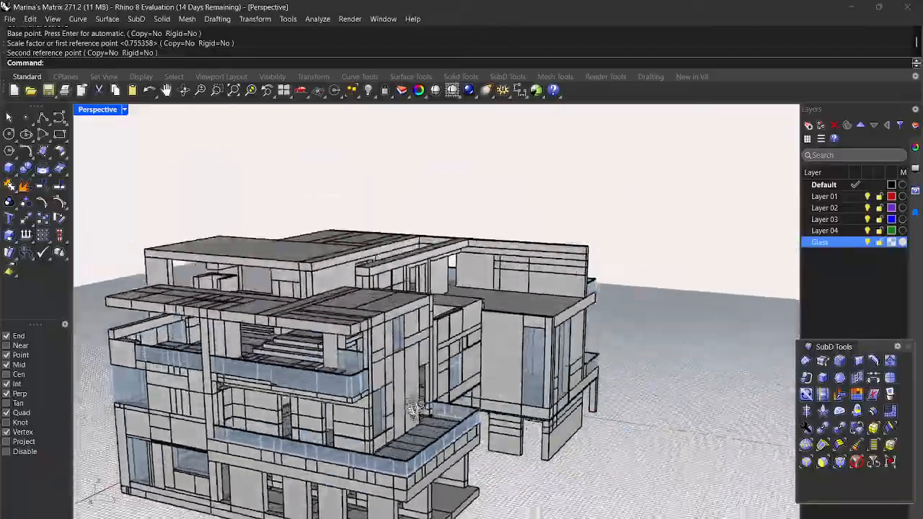
right_drag(416, 408, 387, 405)
right_drag(320, 408, 274, 456)
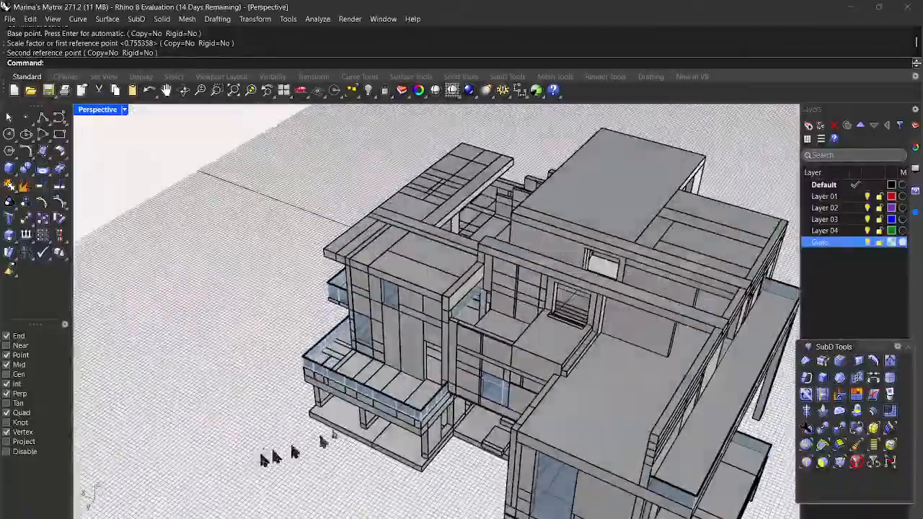
scroll(497, 328, up, 6)
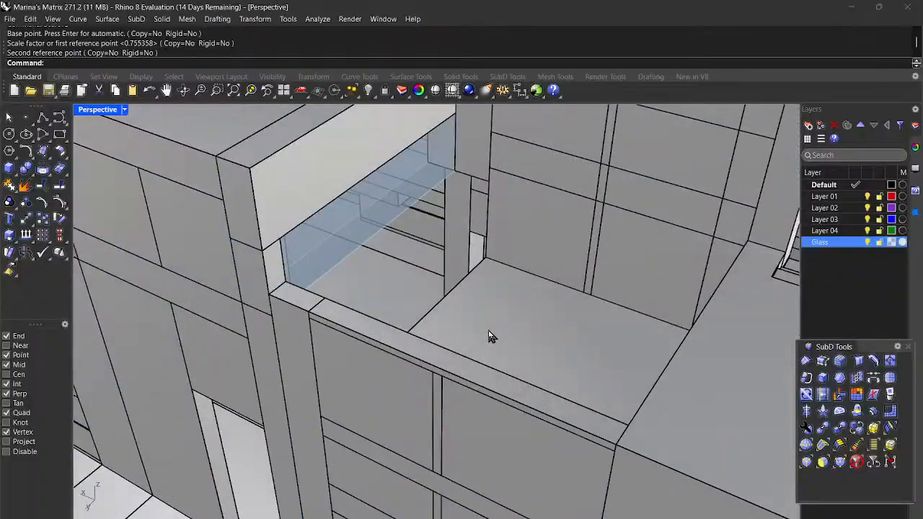
scroll(492, 328, down, 5)
right_drag(495, 331, 563, 332)
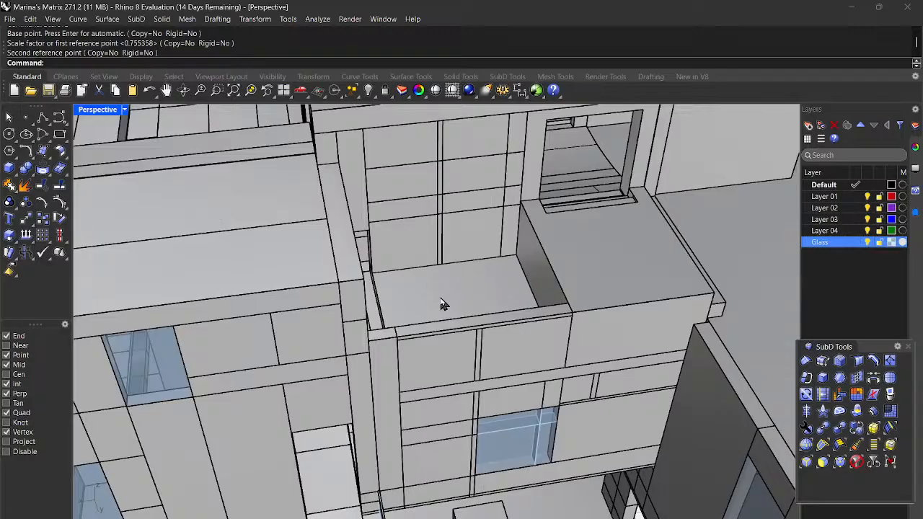
scroll(426, 297, down, 3)
right_drag(438, 305, 484, 287)
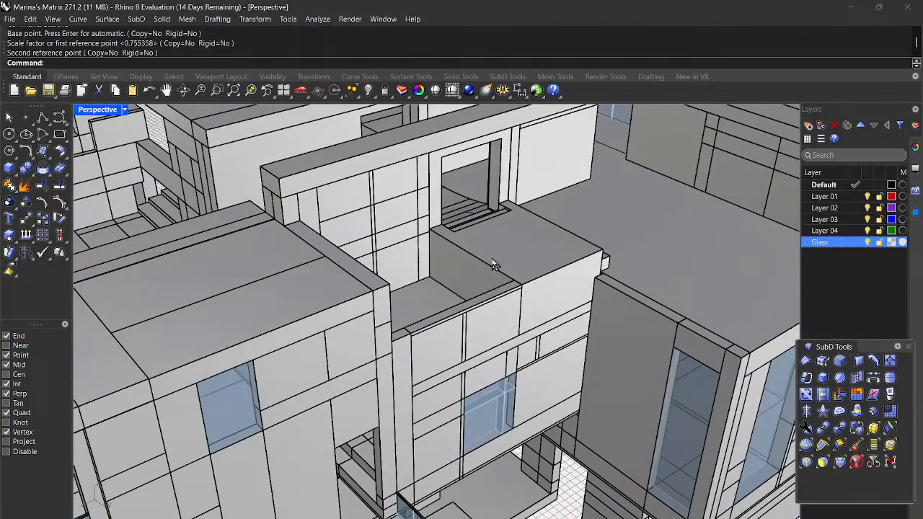
scroll(480, 268, down, 5)
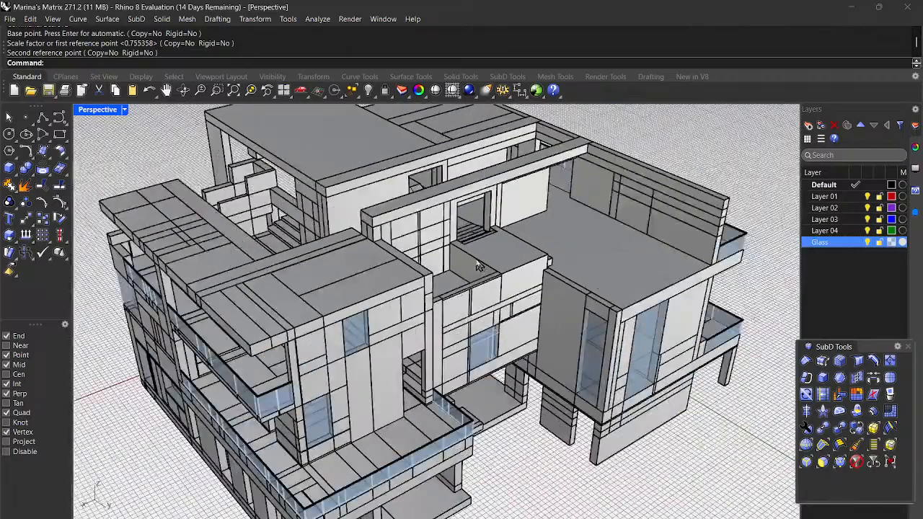
scroll(479, 267, down, 4)
scroll(472, 270, up, 8)
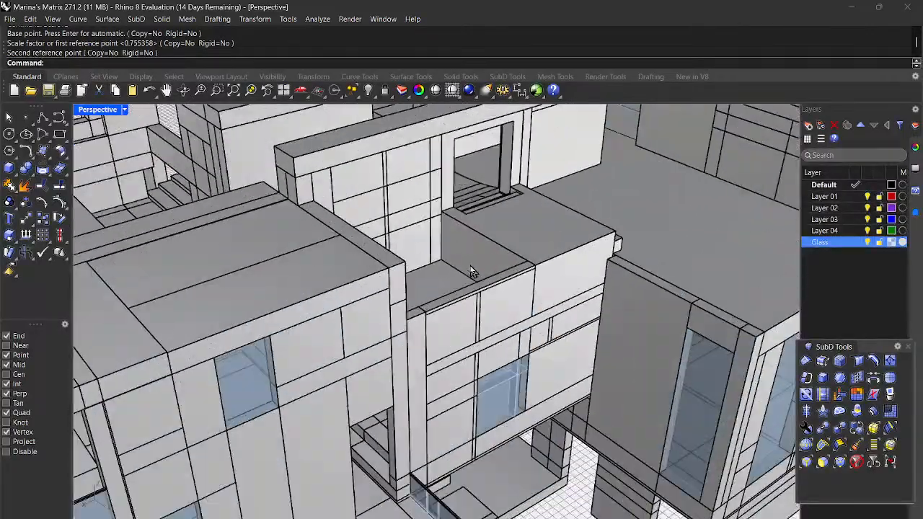
right_drag(475, 271, 413, 236)
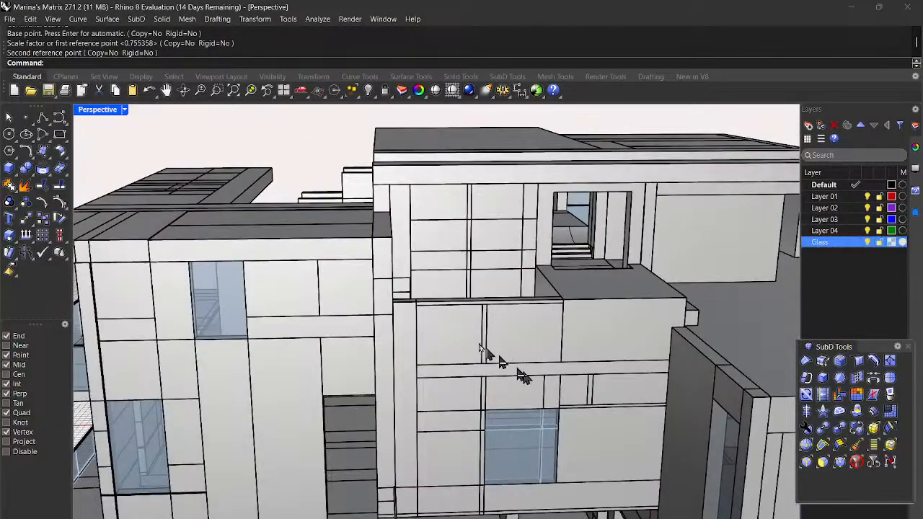
scroll(552, 346, down, 3)
scroll(537, 340, up, 5)
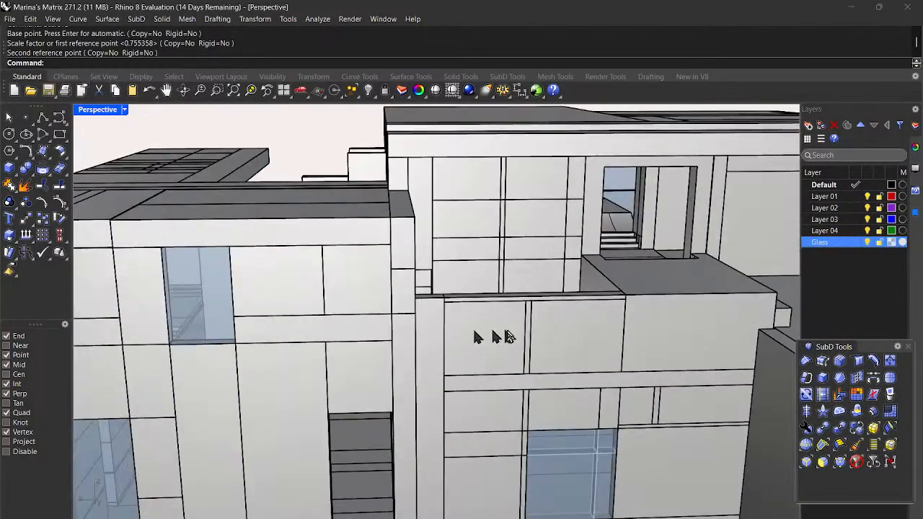
scroll(508, 337, down, 6)
scroll(634, 361, down, 5)
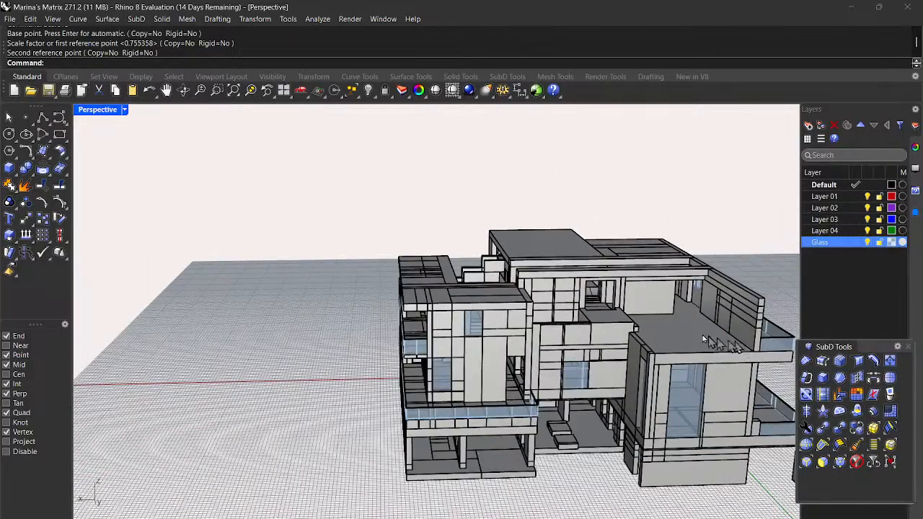
scroll(613, 328, up, 5)
scroll(604, 325, up, 8)
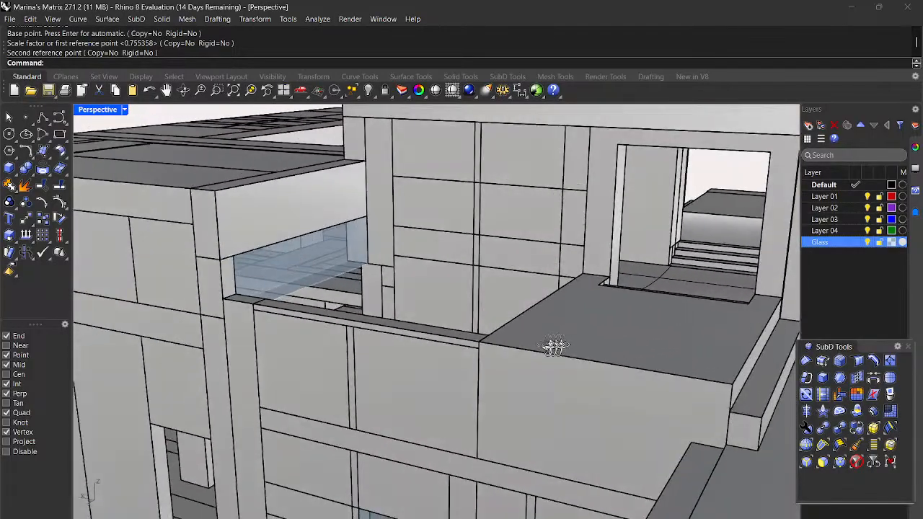
scroll(567, 346, down, 4)
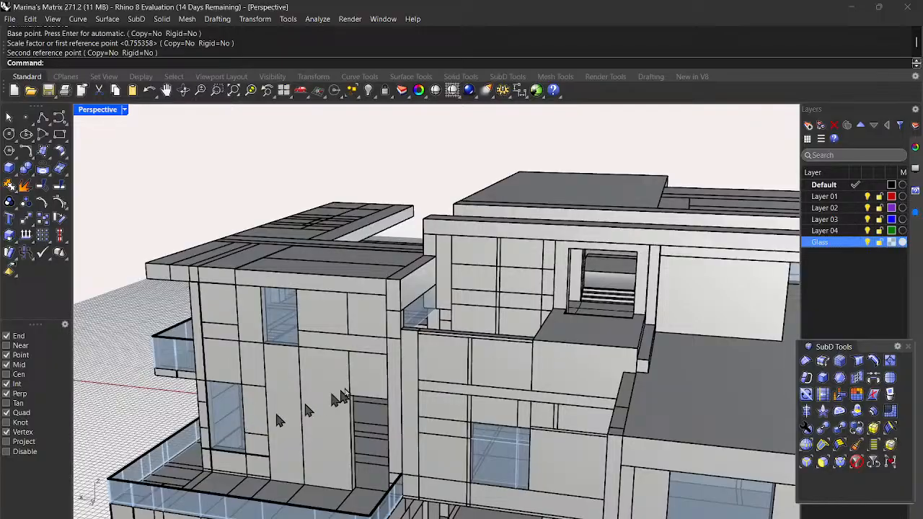
scroll(324, 403, down, 3)
scroll(321, 497, up, 5)
scroll(324, 468, up, 6)
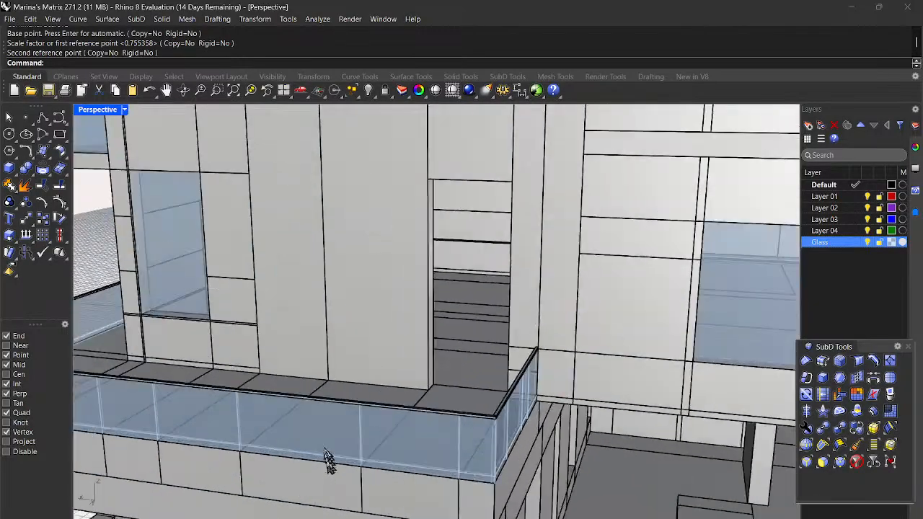
scroll(386, 383, down, 3)
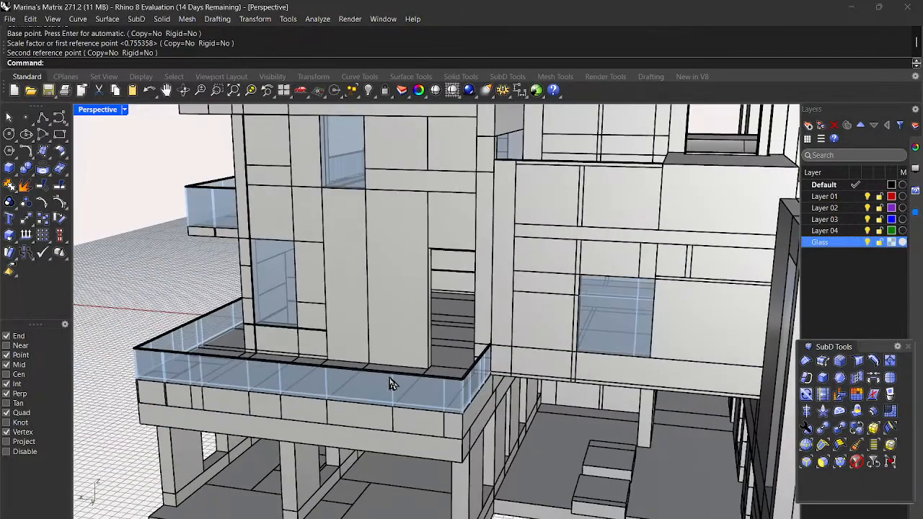
scroll(424, 387, down, 3)
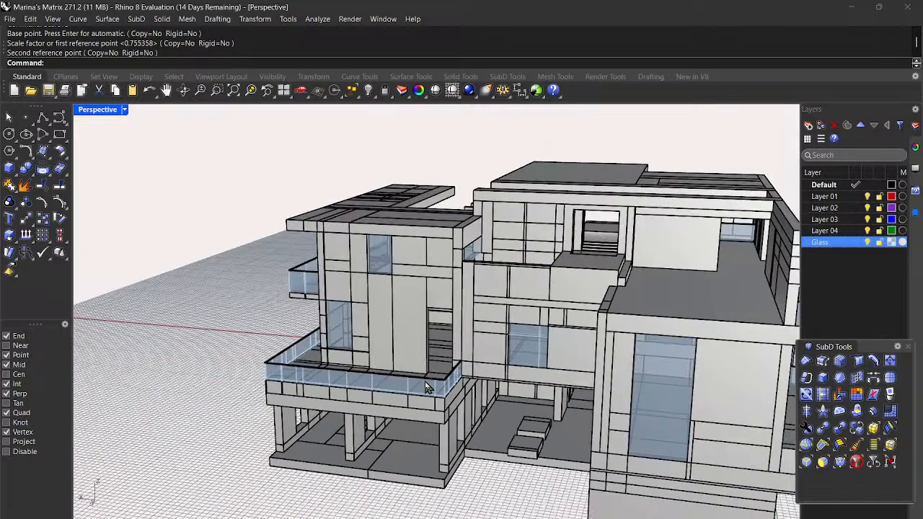
scroll(425, 380, down, 3)
scroll(670, 396, up, 6)
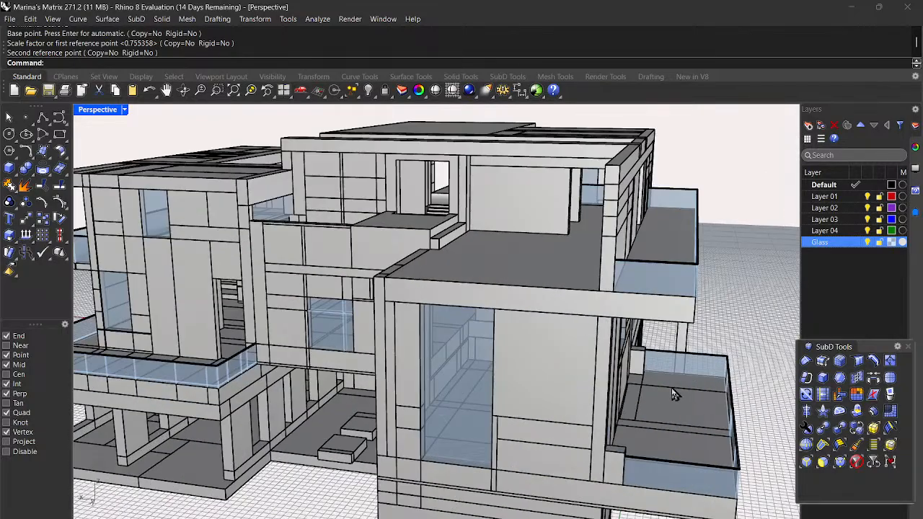
scroll(707, 286, up, 5)
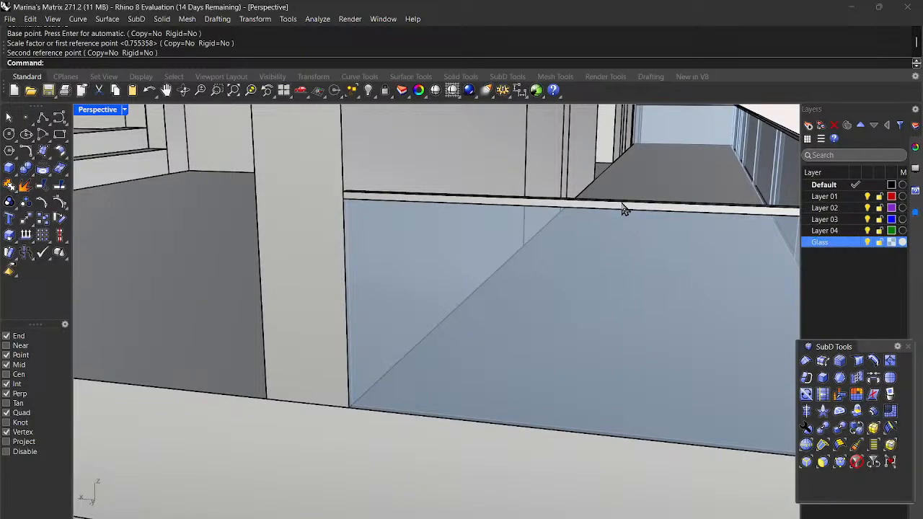
Step: Select the glass balcony panel and its top rail and begin copying them
click(620, 207)
click(612, 305)
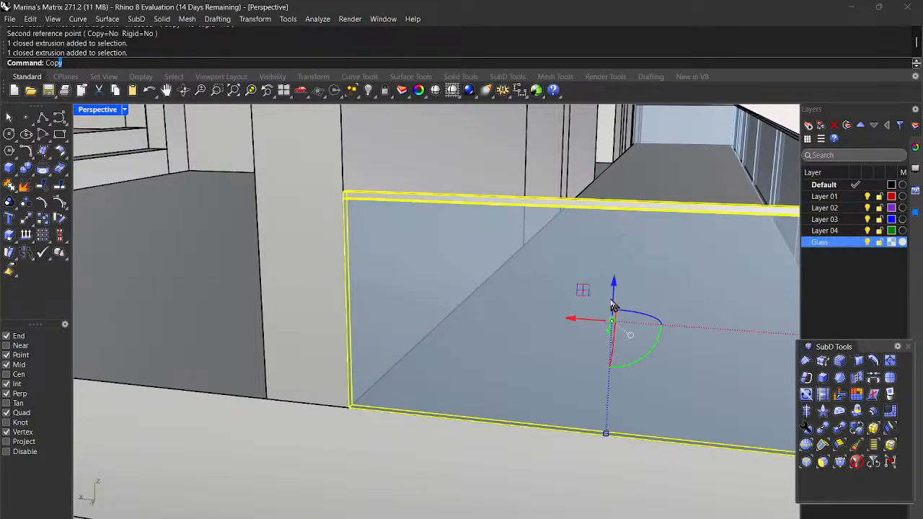
key(Return)
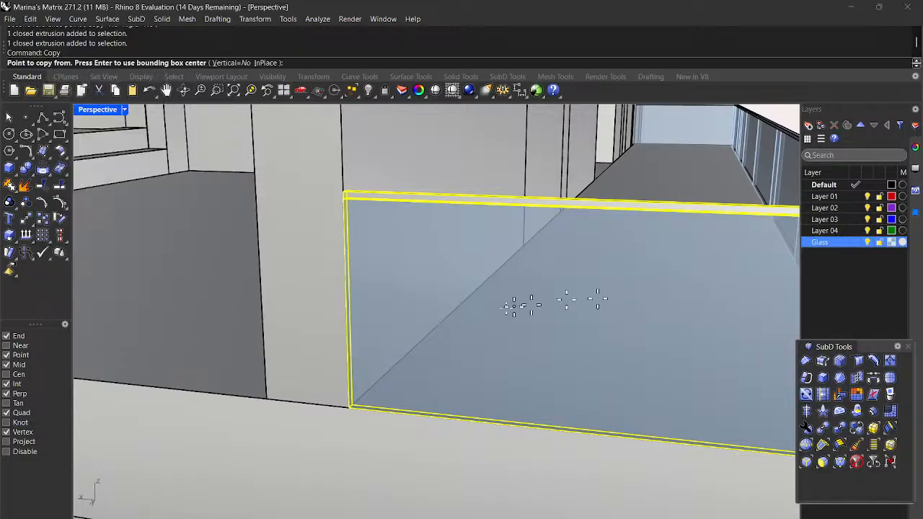
scroll(485, 308, down, 4)
scroll(730, 401, up, 4)
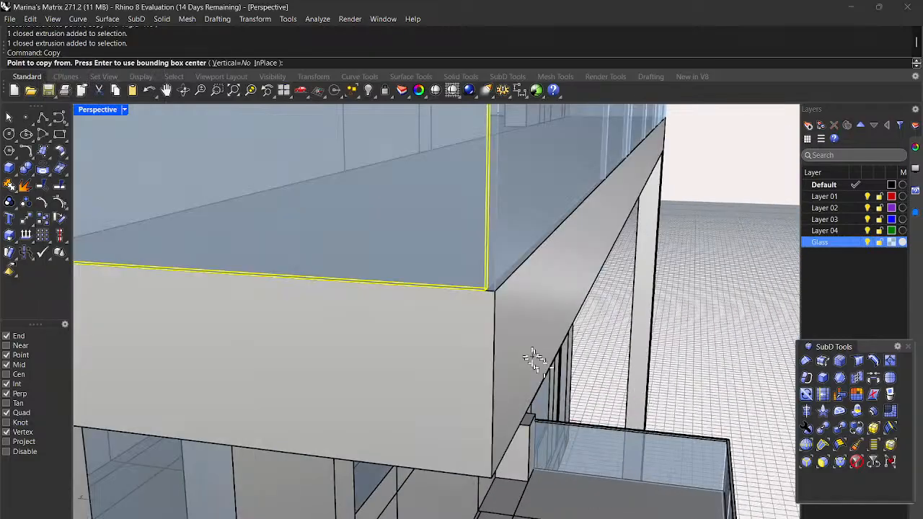
scroll(482, 302, down, 2)
scroll(486, 294, up, 3)
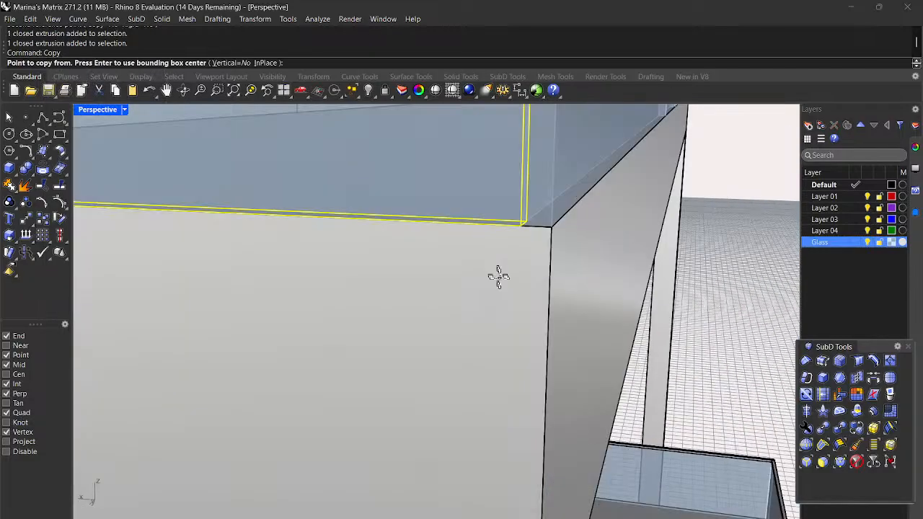
Step: Copy them from the glass corner onto the upper terrace corner, then select the copy
click(516, 224)
scroll(514, 224, down, 5)
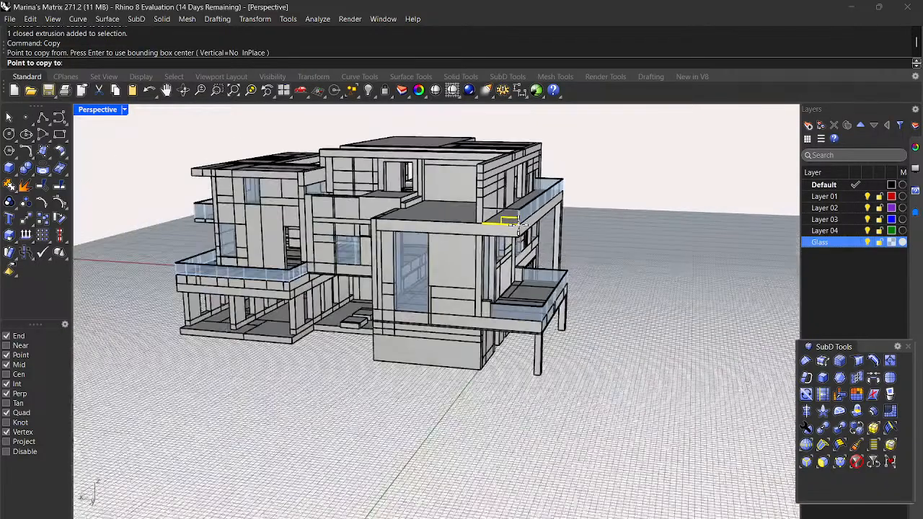
scroll(513, 224, up, 8)
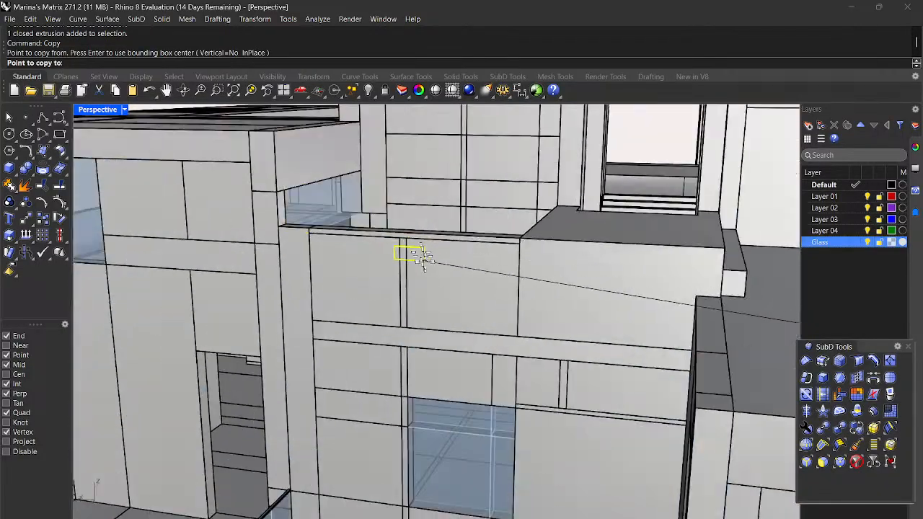
scroll(541, 280, up, 2)
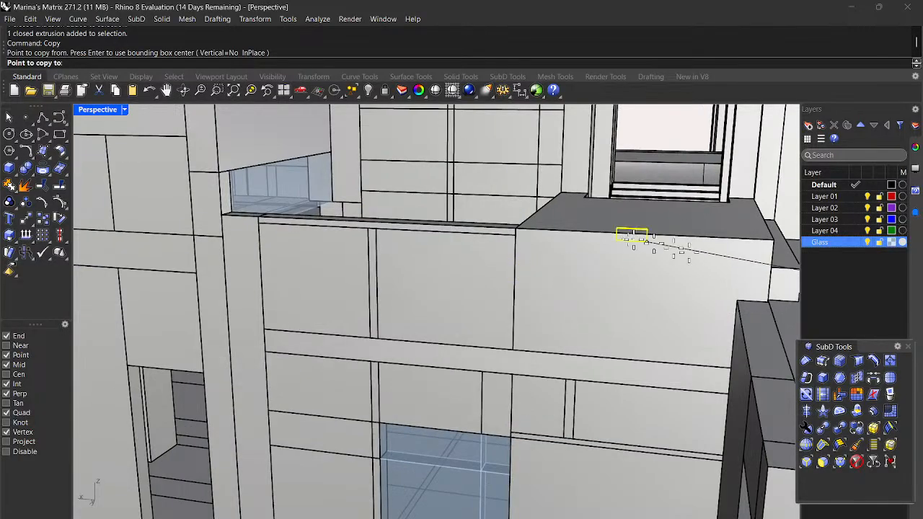
scroll(584, 227, down, 3)
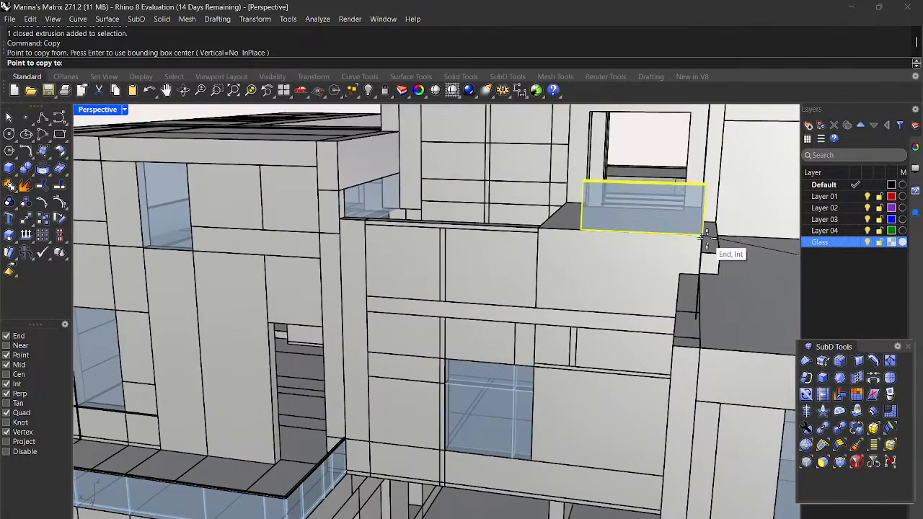
scroll(707, 238, up, 3)
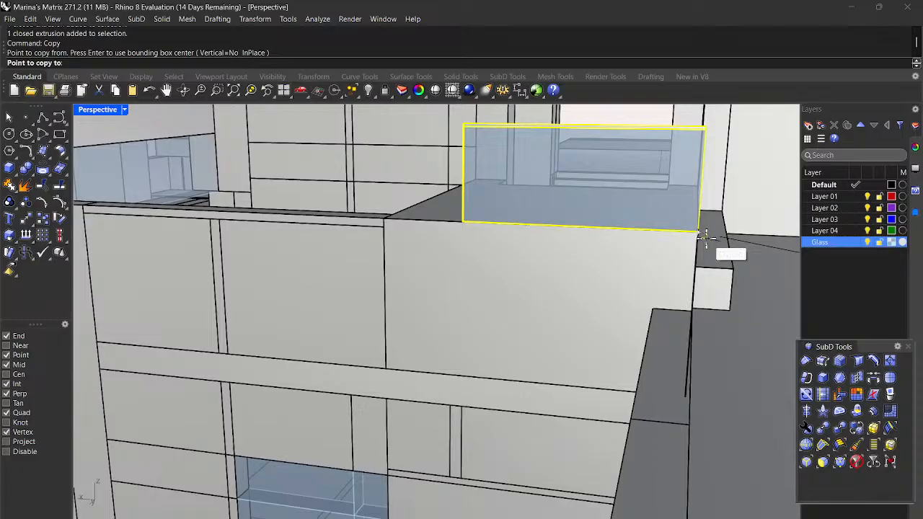
click(699, 234)
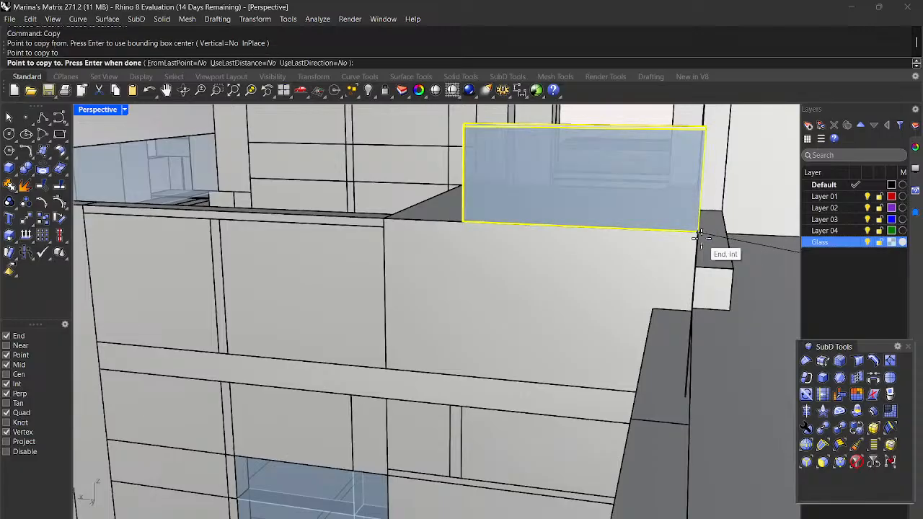
key(Return)
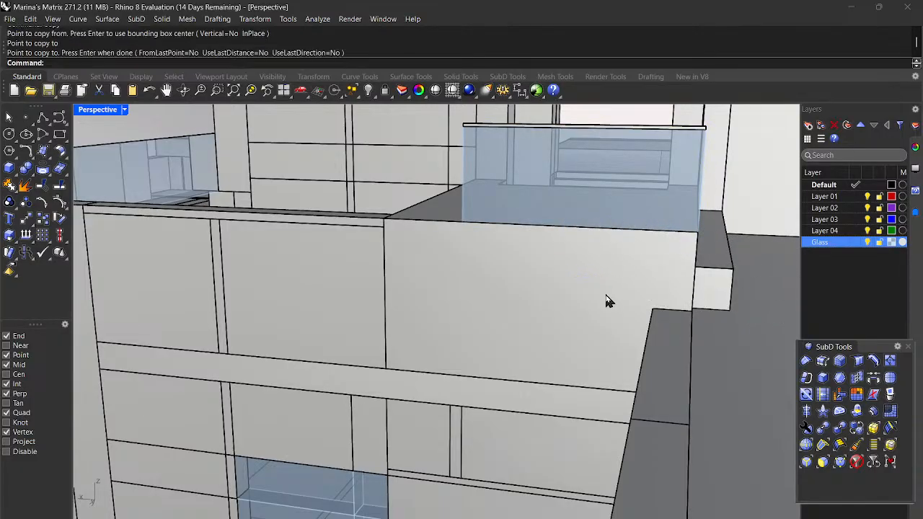
click(634, 191)
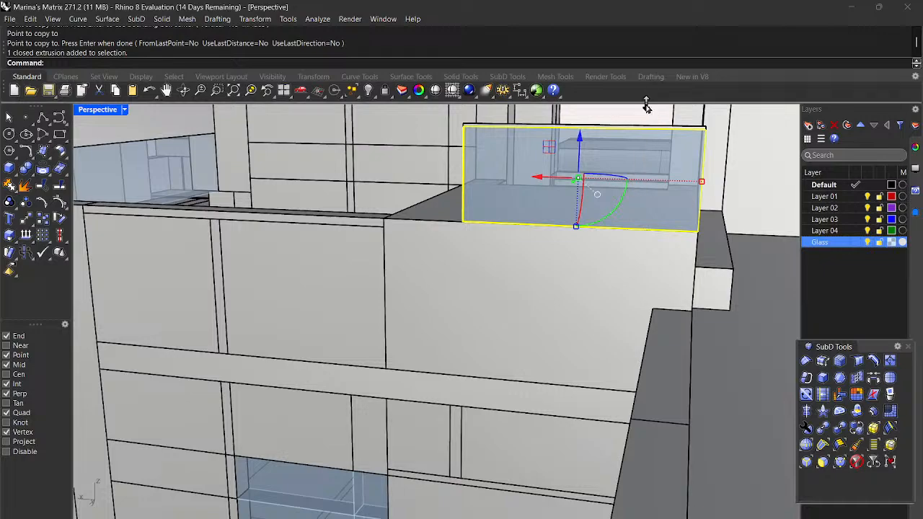
click(638, 131)
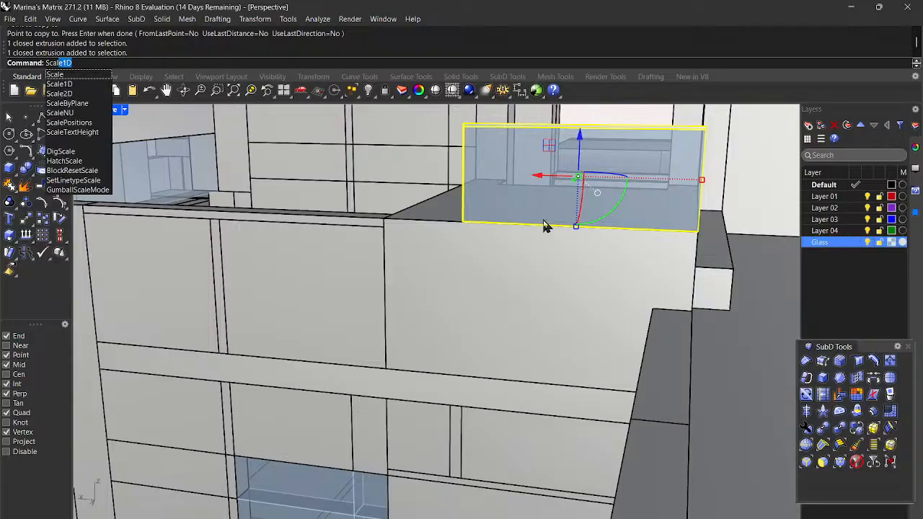
Step: Scale1D the copied glass and rail from the right corner, pulling the left end to the ledge midpoint
key(Return)
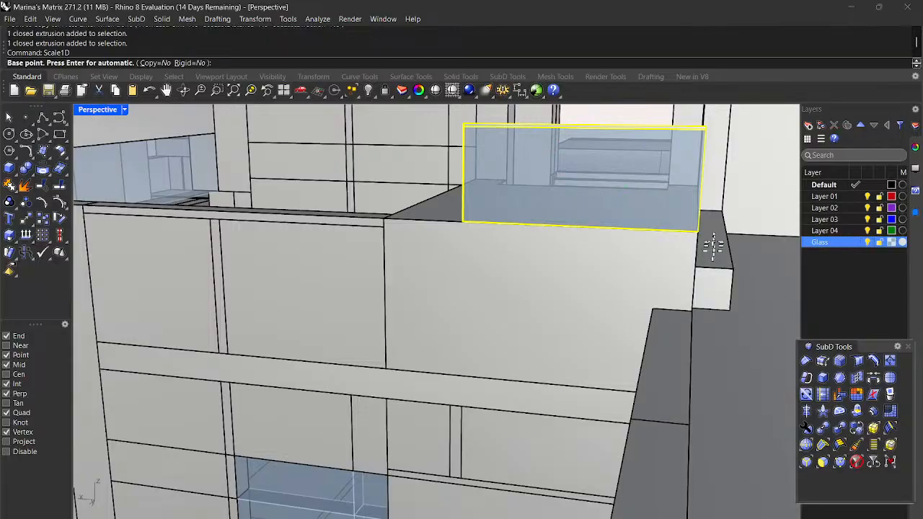
scroll(692, 227, up, 3)
scroll(692, 227, up, 2)
scroll(731, 243, up, 2)
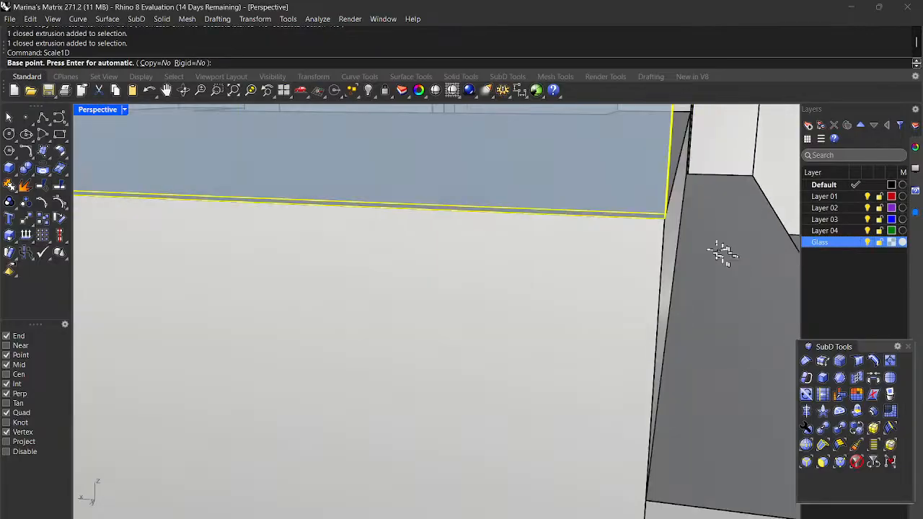
click(662, 217)
scroll(665, 218, down, 4)
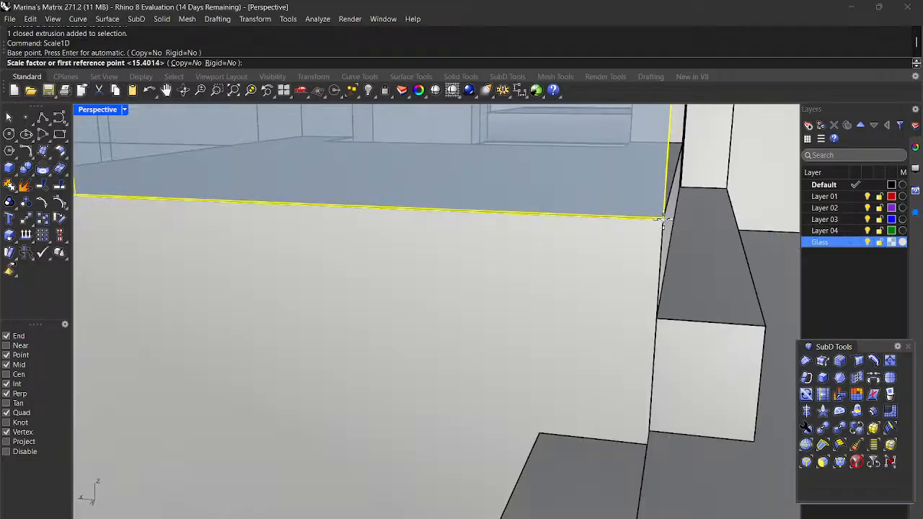
scroll(383, 224, up, 2)
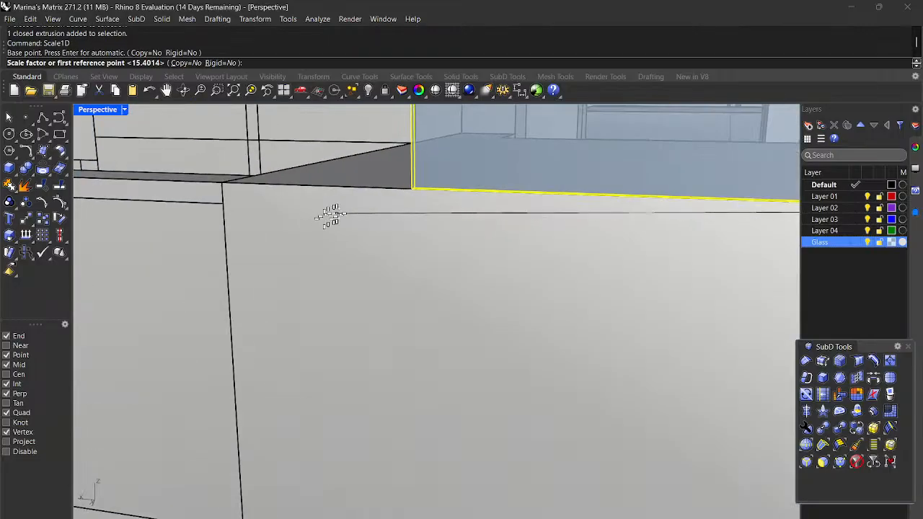
click(406, 193)
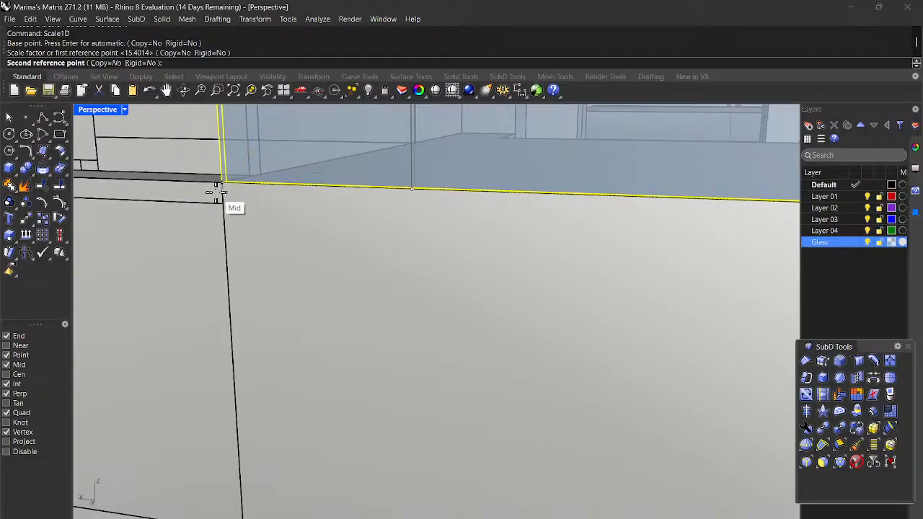
click(216, 191)
scroll(218, 196, down, 6)
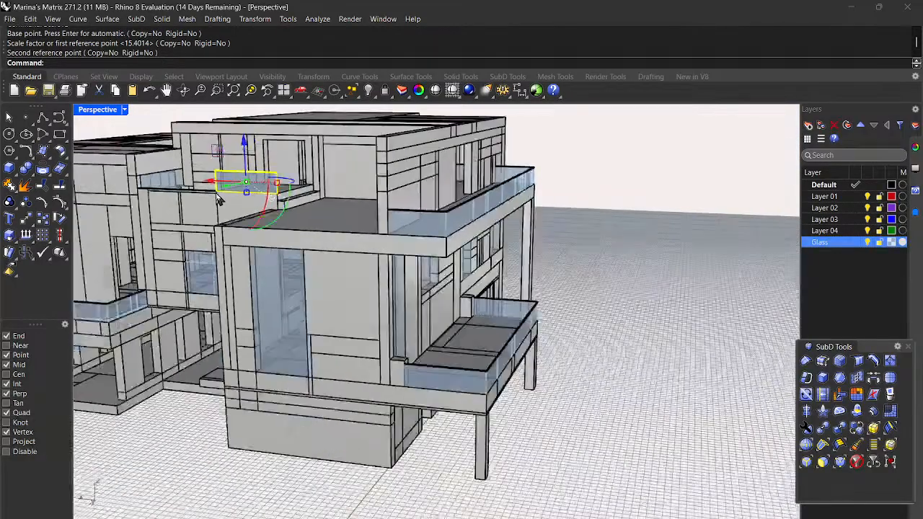
scroll(219, 200, down, 2)
right_drag(616, 278, 734, 284)
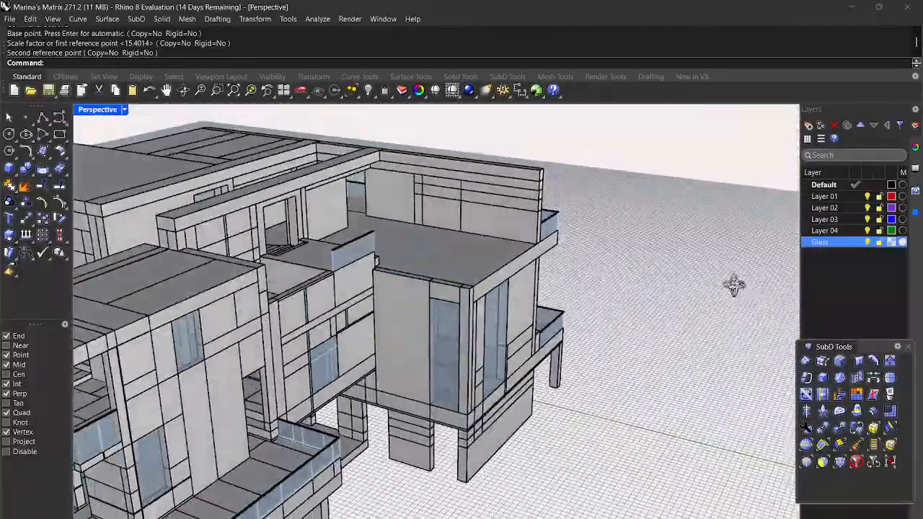
scroll(287, 285, up, 3)
scroll(315, 325, down, 5)
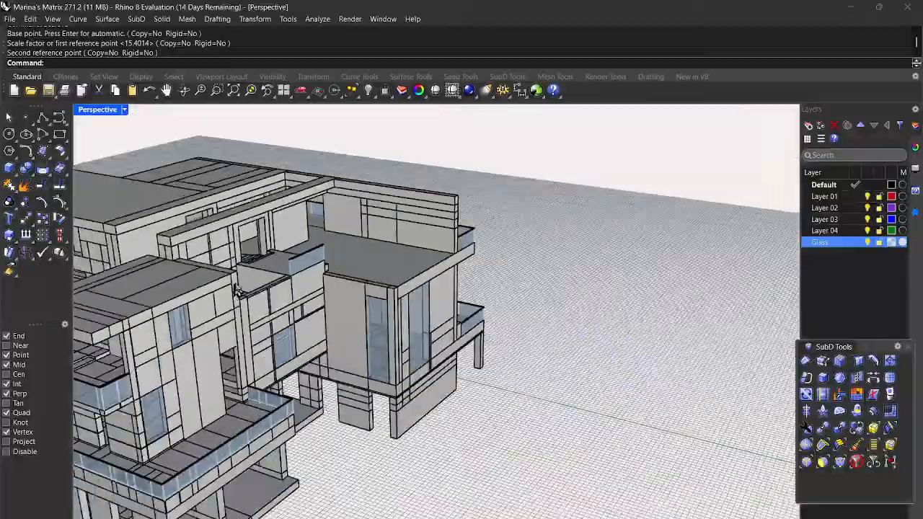
scroll(260, 303, up, 4)
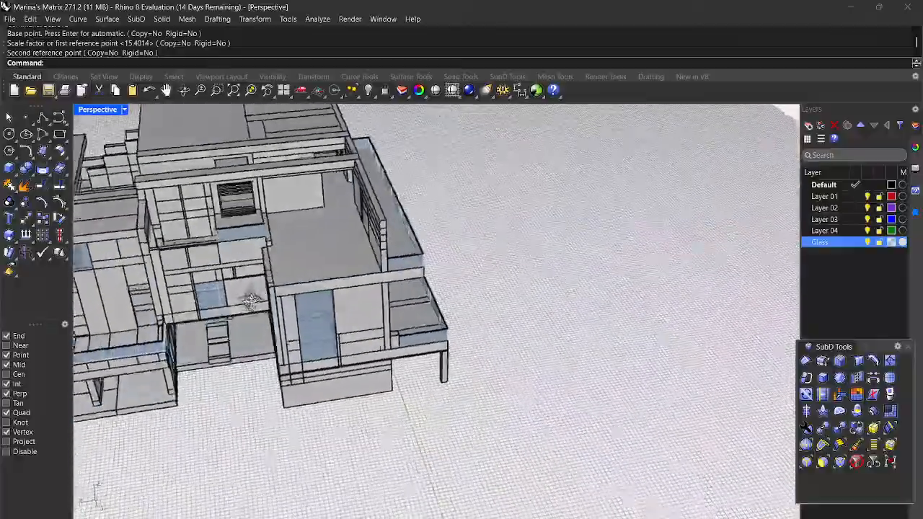
right_drag(251, 302, 248, 273)
right_drag(263, 232, 292, 284)
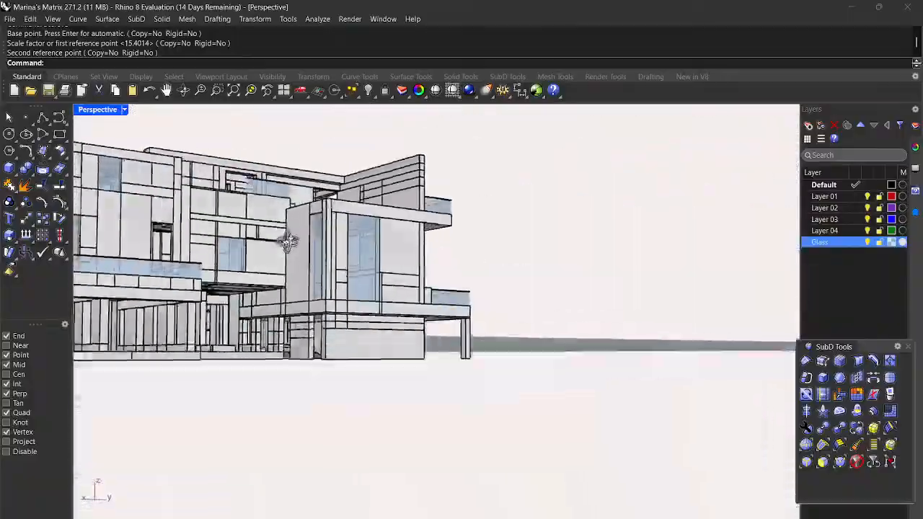
right_drag(287, 242, 239, 304)
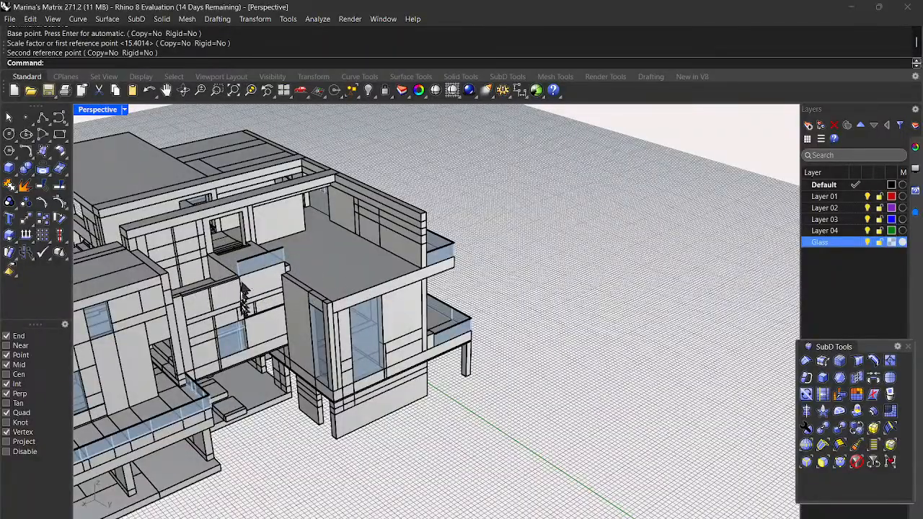
scroll(198, 260, down, 6)
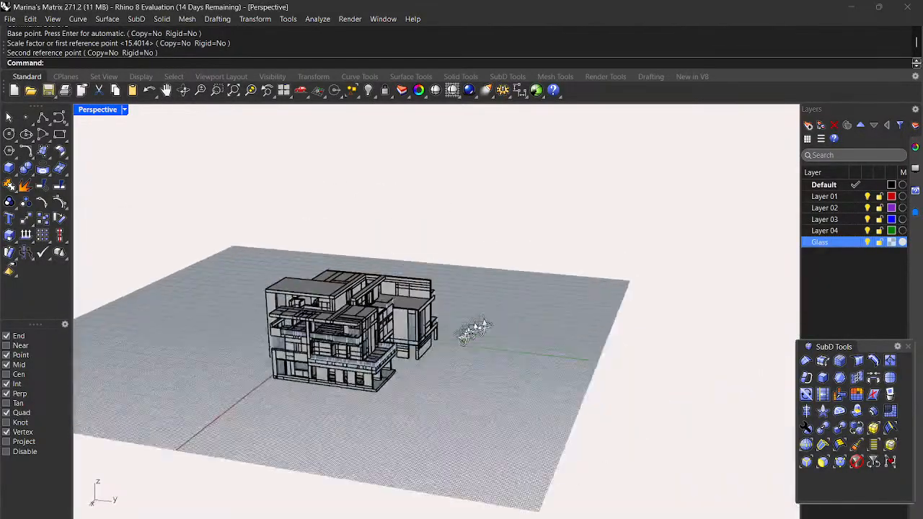
right_drag(472, 332, 212, 357)
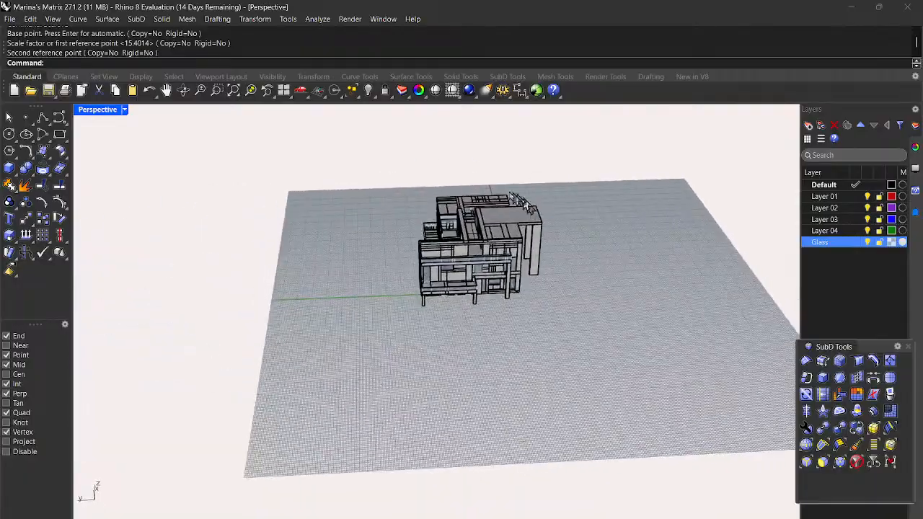
scroll(521, 199, up, 10)
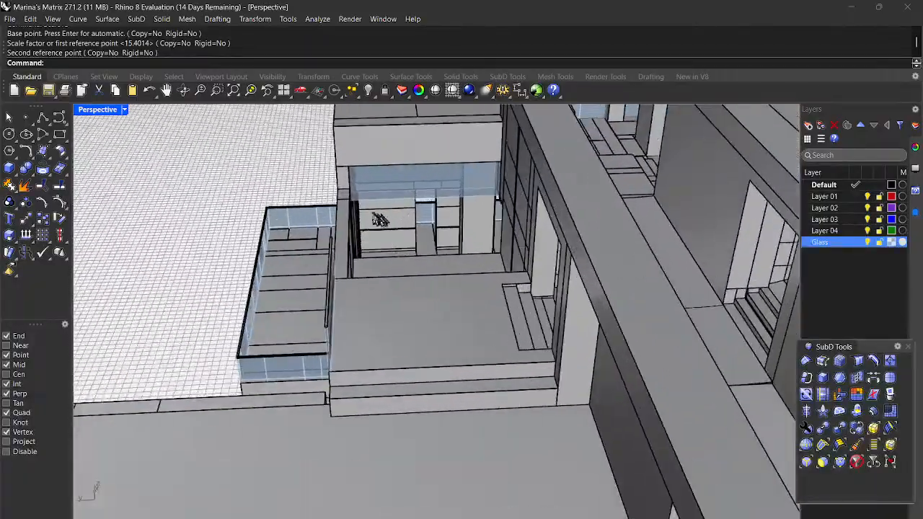
scroll(437, 269, down, 6)
scroll(441, 268, up, 6)
right_drag(457, 267, 513, 344)
scroll(453, 279, down, 6)
right_drag(580, 385, 476, 407)
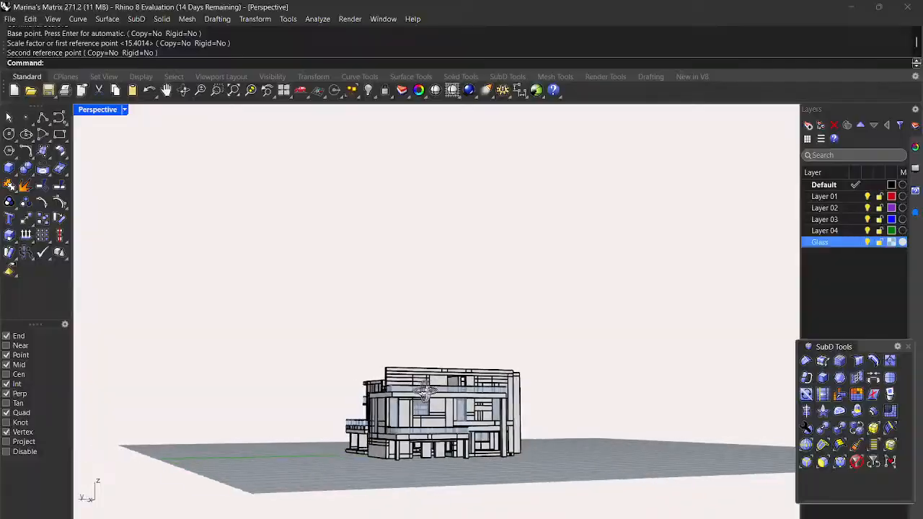
right_drag(291, 402, 244, 402)
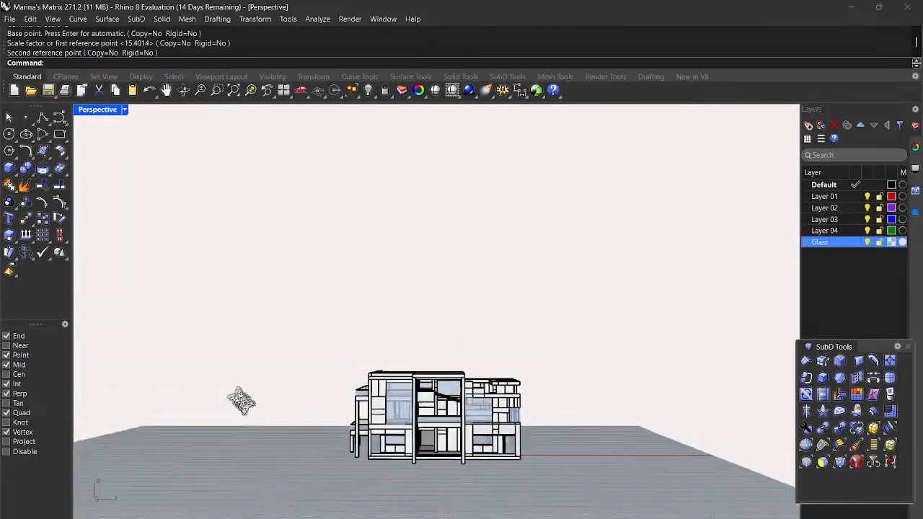
scroll(415, 401, up, 5)
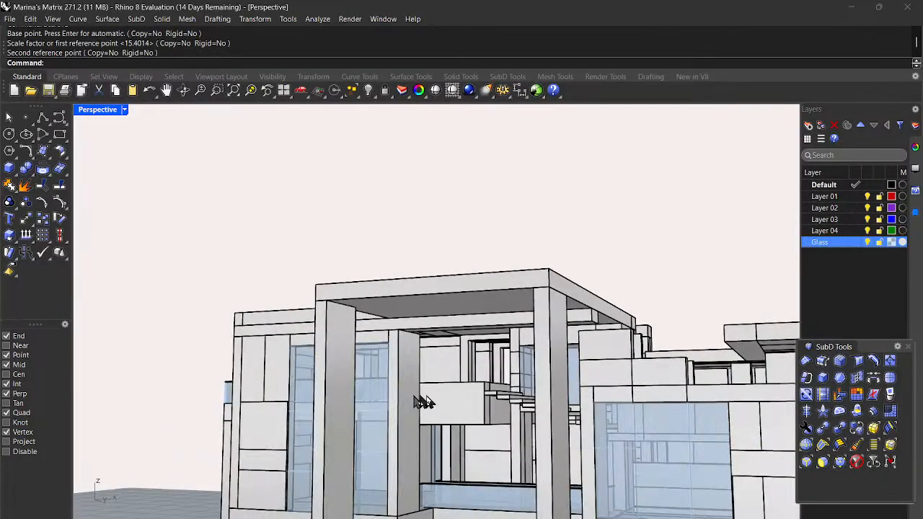
scroll(436, 403, down, 4)
right_drag(443, 392, 507, 409)
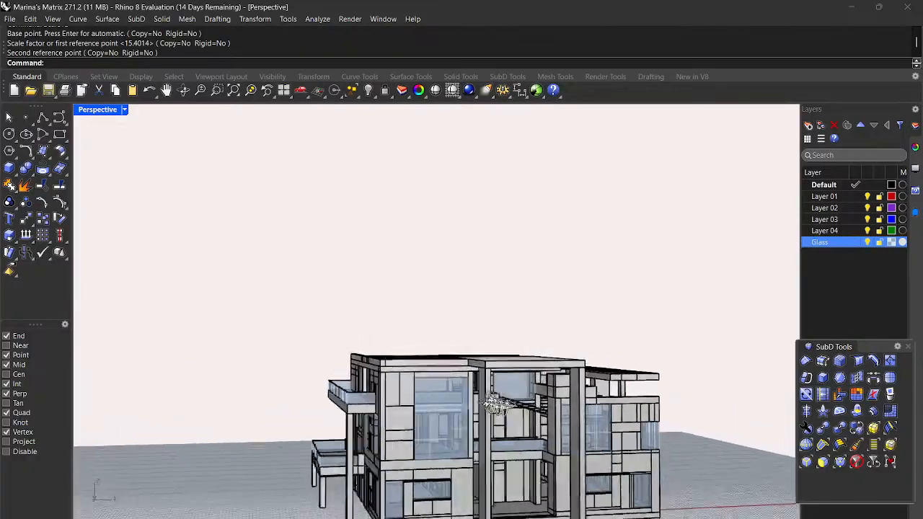
scroll(521, 413, up, 3)
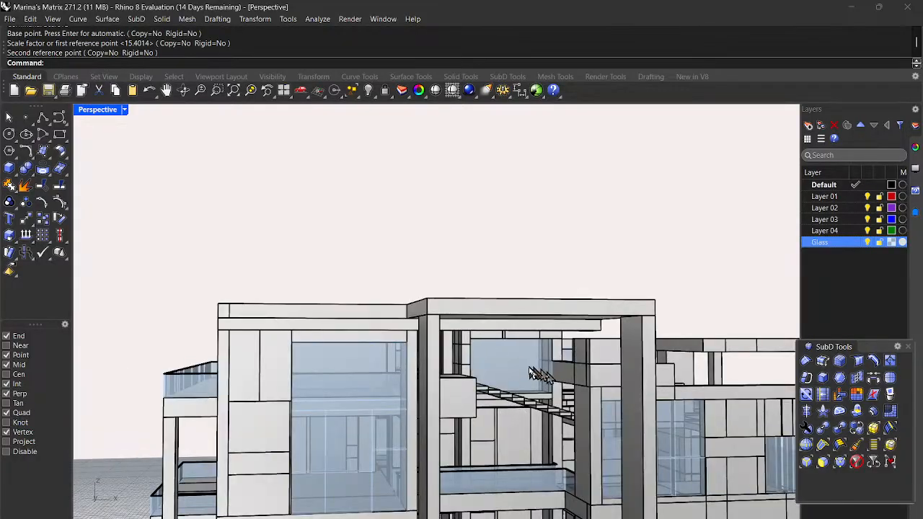
scroll(537, 425, down, 4)
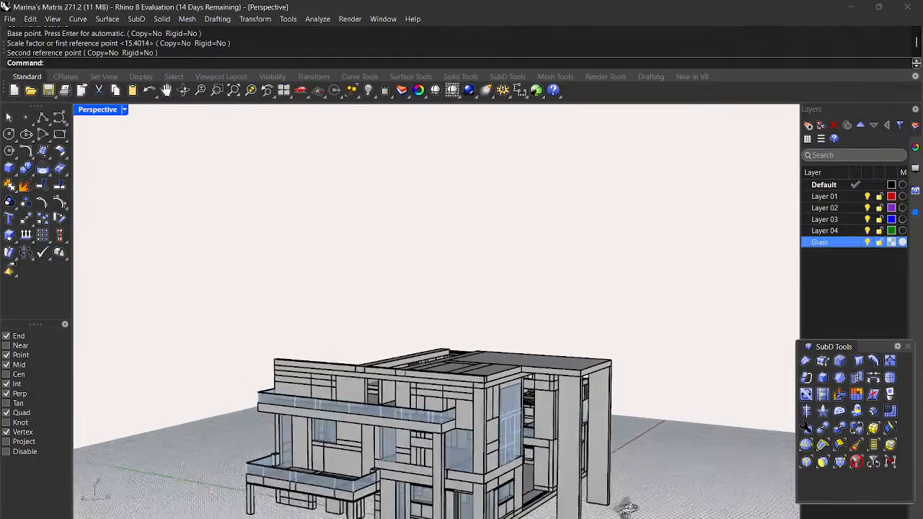
right_drag(668, 488, 654, 482)
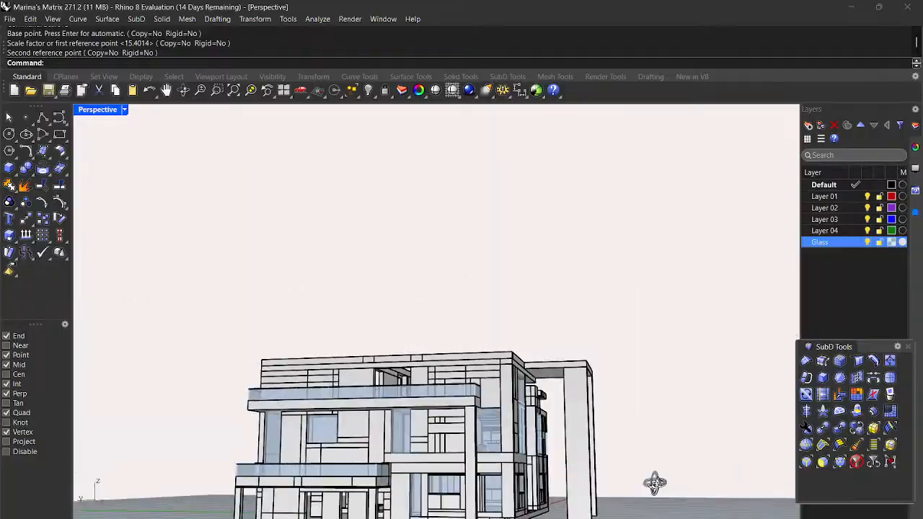
right_drag(585, 505, 532, 510)
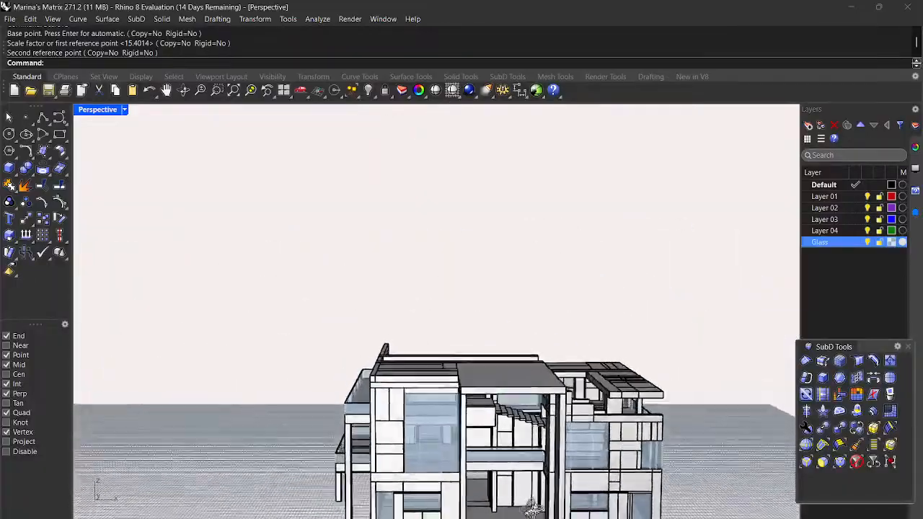
scroll(487, 462, up, 10)
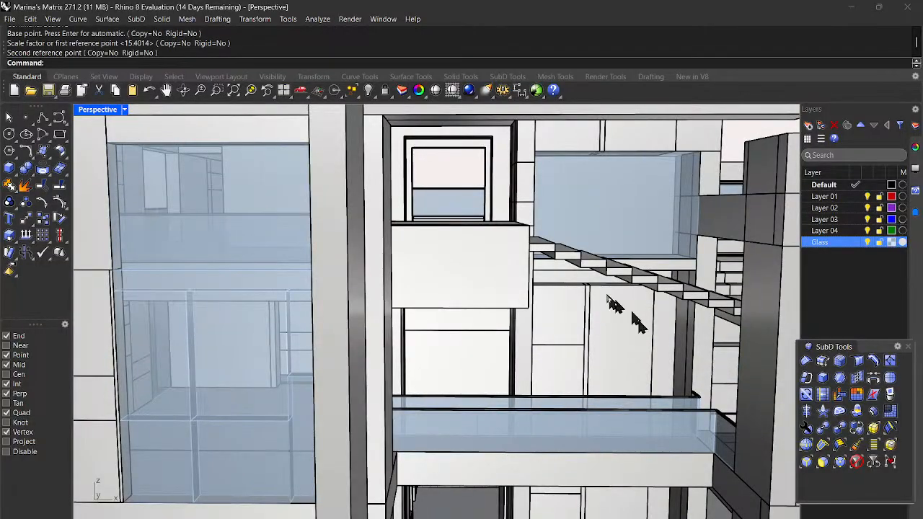
mouse_move(623, 413)
right_down()
mouse_move(629, 370)
mouse_move(624, 320)
mouse_move(612, 310)
mouse_move(578, 332)
mouse_move(612, 333)
mouse_move(603, 426)
mouse_move(593, 437)
mouse_move(603, 404)
mouse_move(585, 419)
mouse_move(624, 412)
mouse_move(634, 392)
mouse_move(624, 418)
right_up()
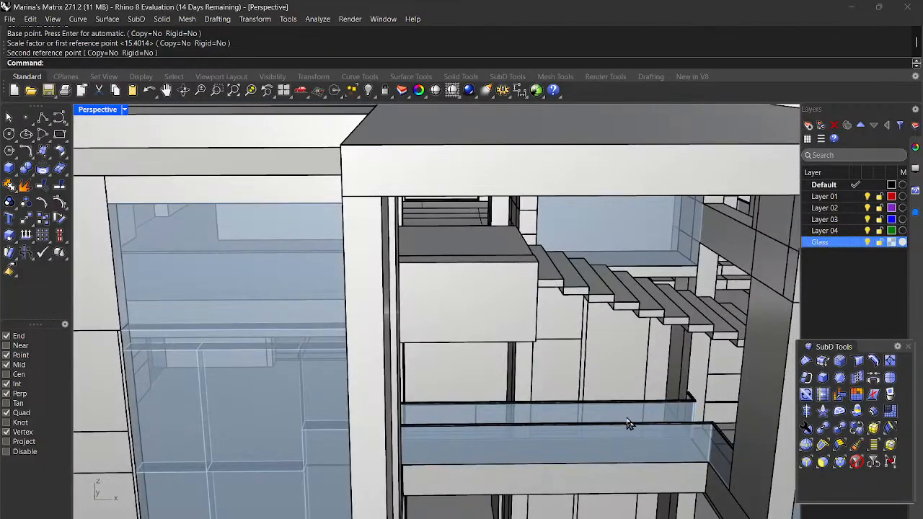
right_drag(644, 402, 651, 390)
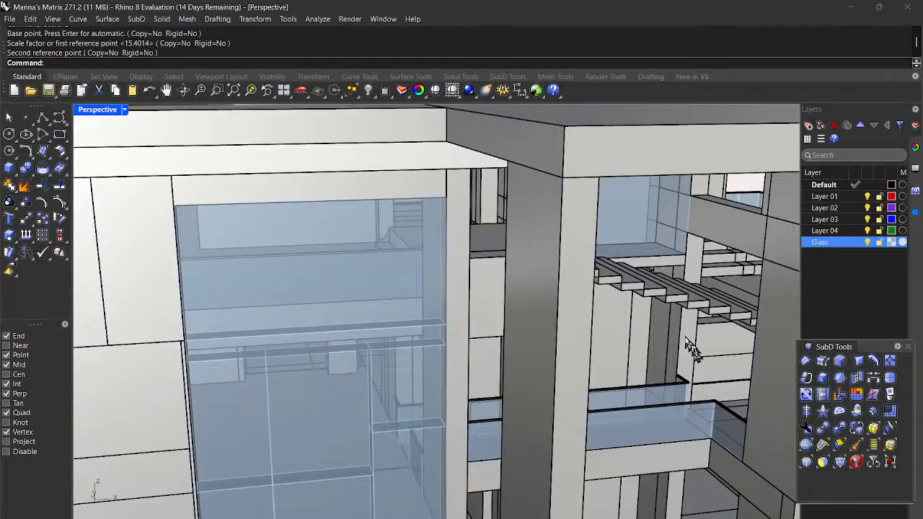
scroll(677, 392, up, 5)
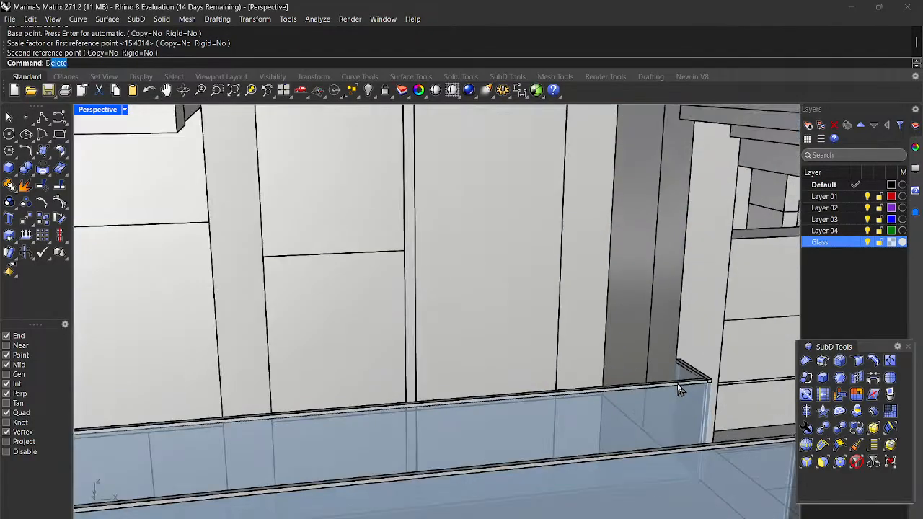
Step: Measure from the glass panel's corner perpendicular to the wall: 2'2-1/2"
key(Return)
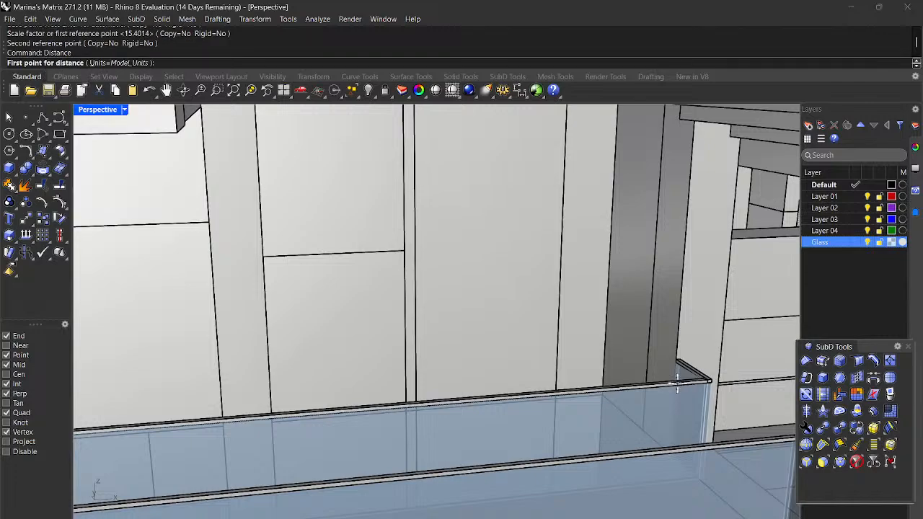
scroll(678, 385, up, 1)
scroll(682, 386, up, 1)
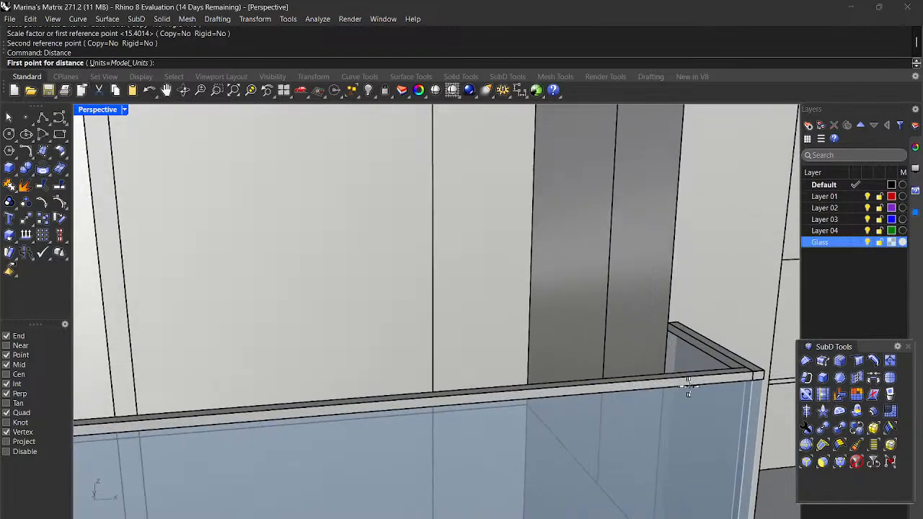
click(765, 371)
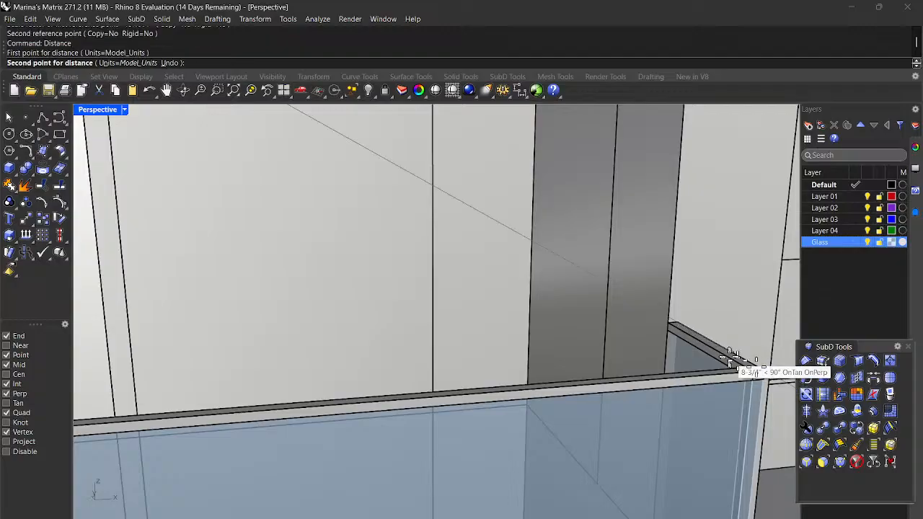
click(677, 318)
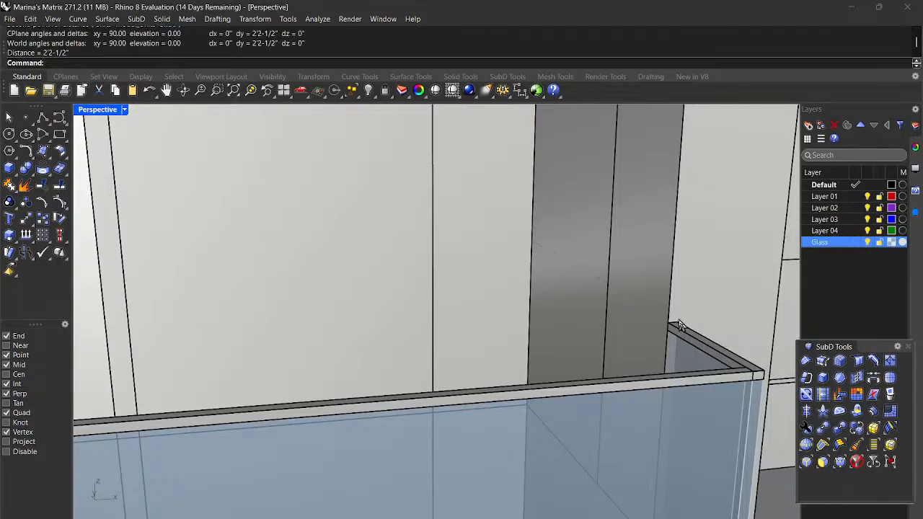
scroll(677, 324, down, 8)
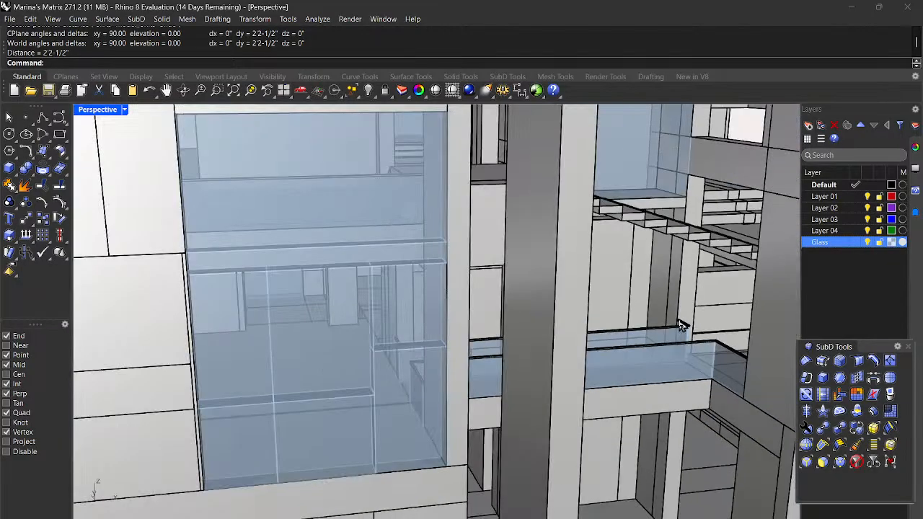
scroll(681, 324, down, 3)
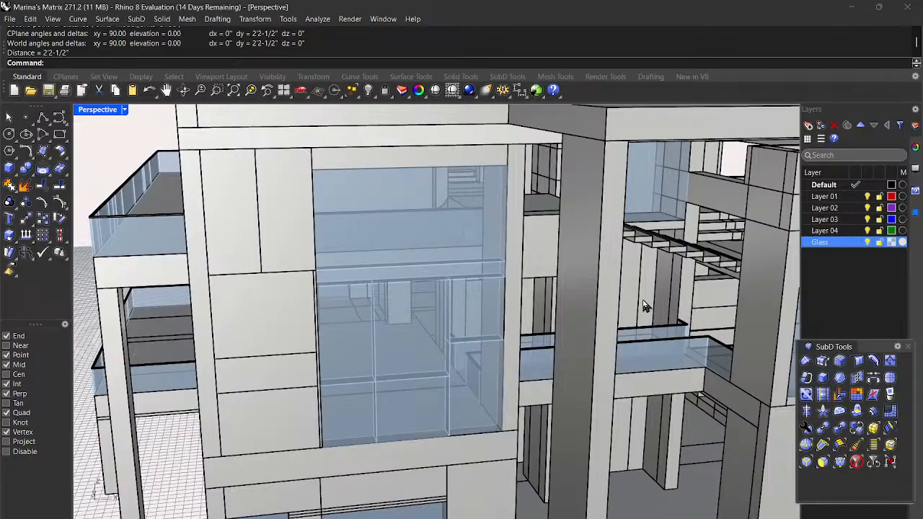
scroll(645, 306, down, 10)
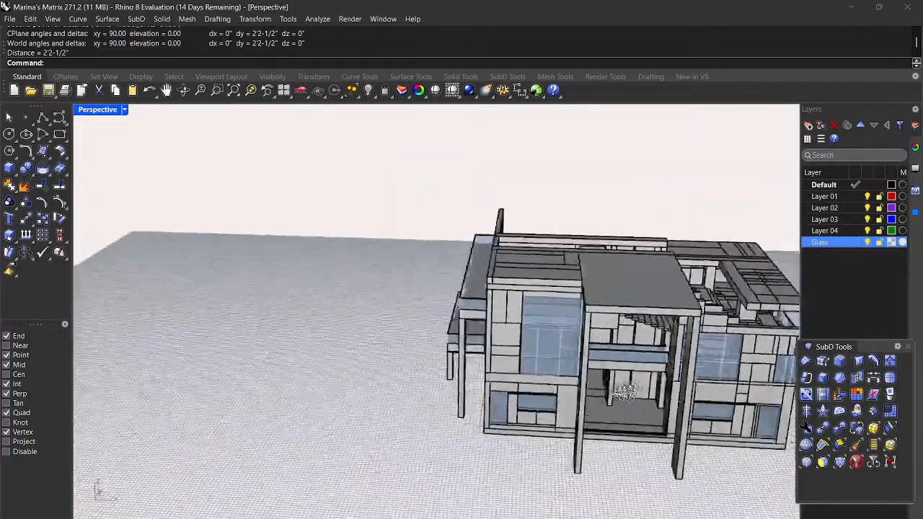
right_drag(625, 392, 686, 387)
scroll(692, 382, up, 8)
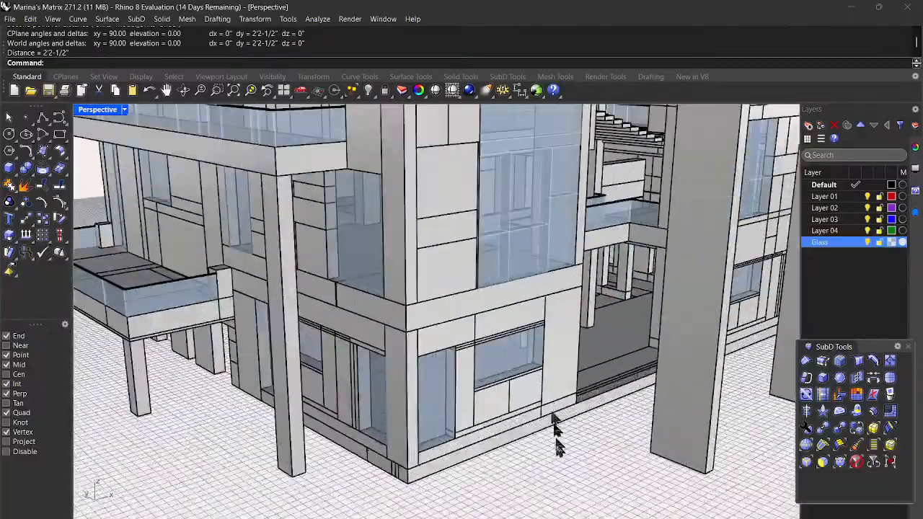
right_drag(560, 447, 519, 435)
scroll(520, 436, down, 4)
right_drag(643, 466, 591, 447)
scroll(493, 407, down, 7)
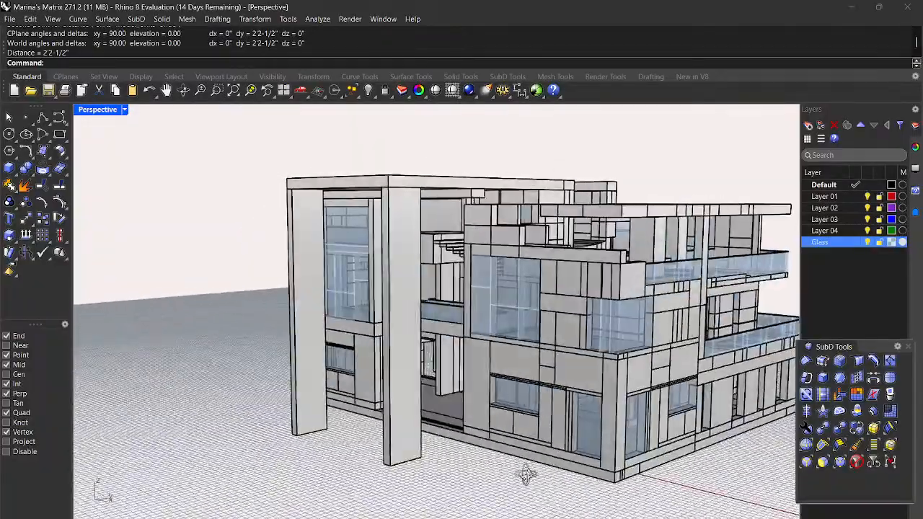
right_drag(527, 474, 548, 448)
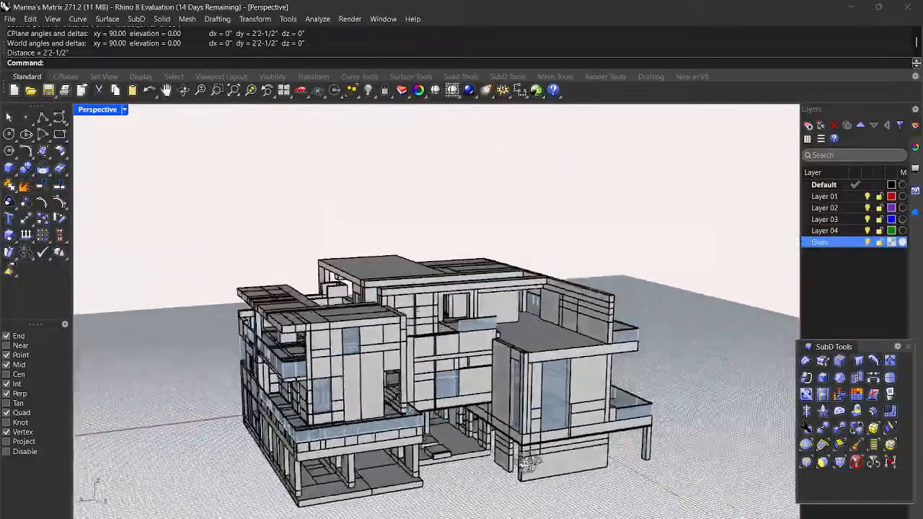
right_drag(445, 445, 476, 433)
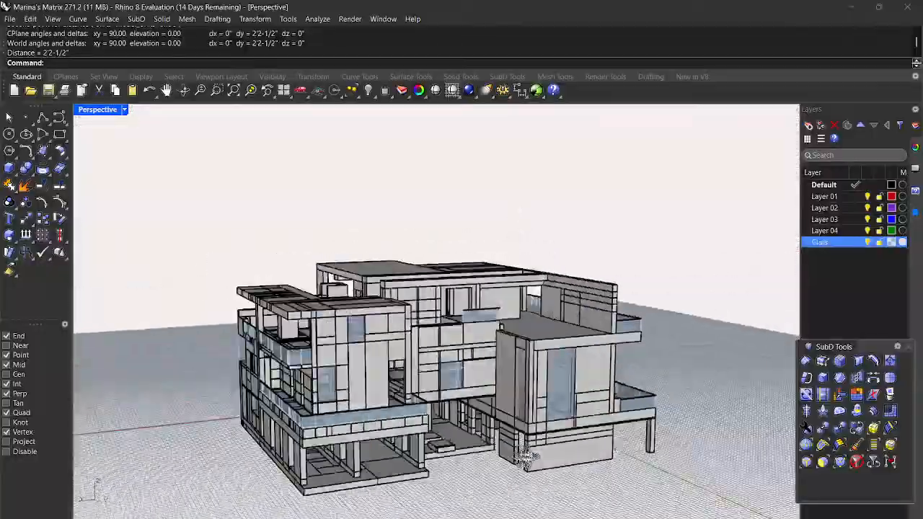
right_drag(604, 465, 743, 452)
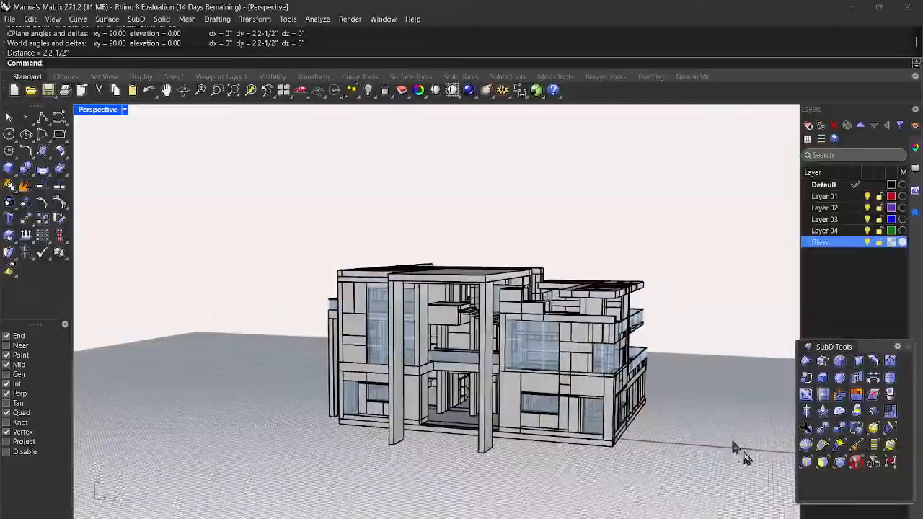